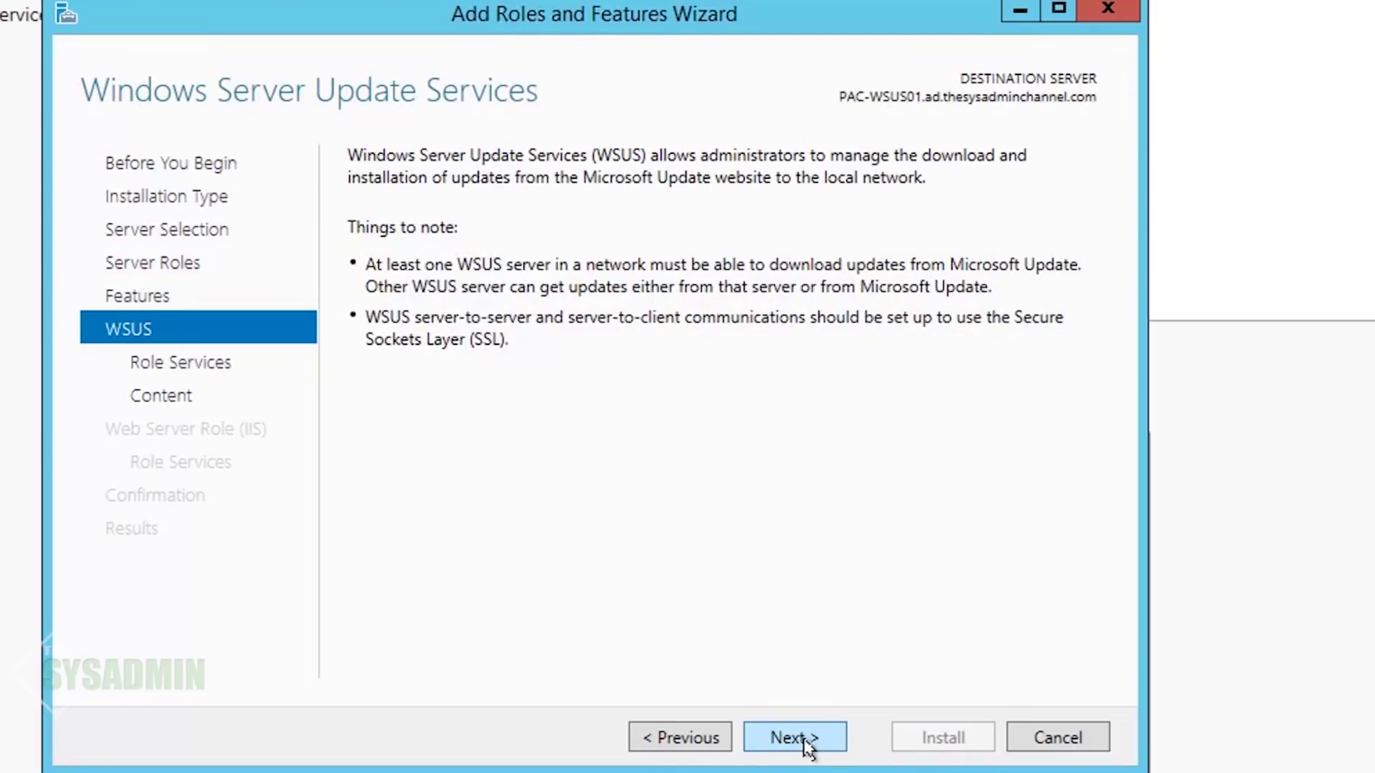
Step: Set the WSUS role services to use Database instead of WID Database, keeping WSUS Services selected
{"action": "left_click", "coordinate": [807, 745]}
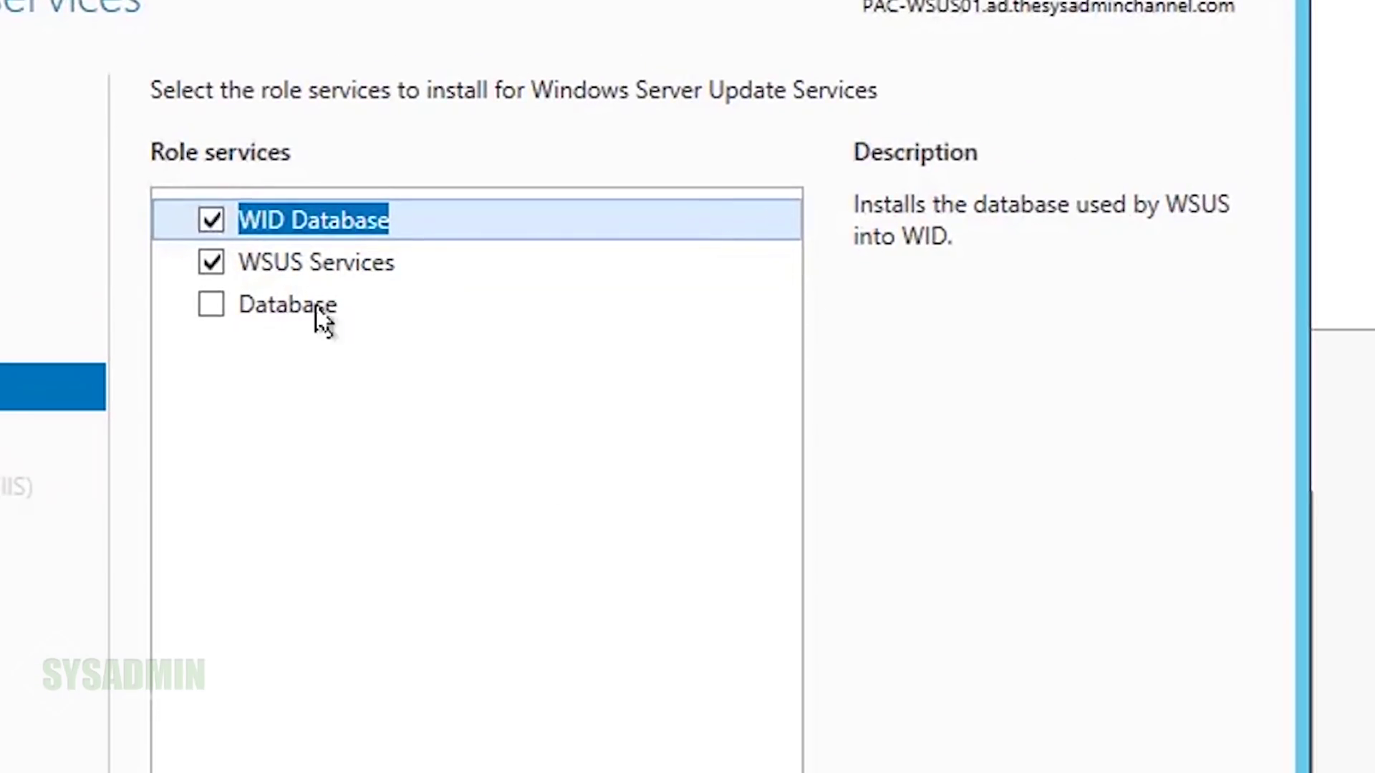
{"action": "left_click", "coordinate": [212, 220]}
{"action": "left_click", "coordinate": [213, 305]}
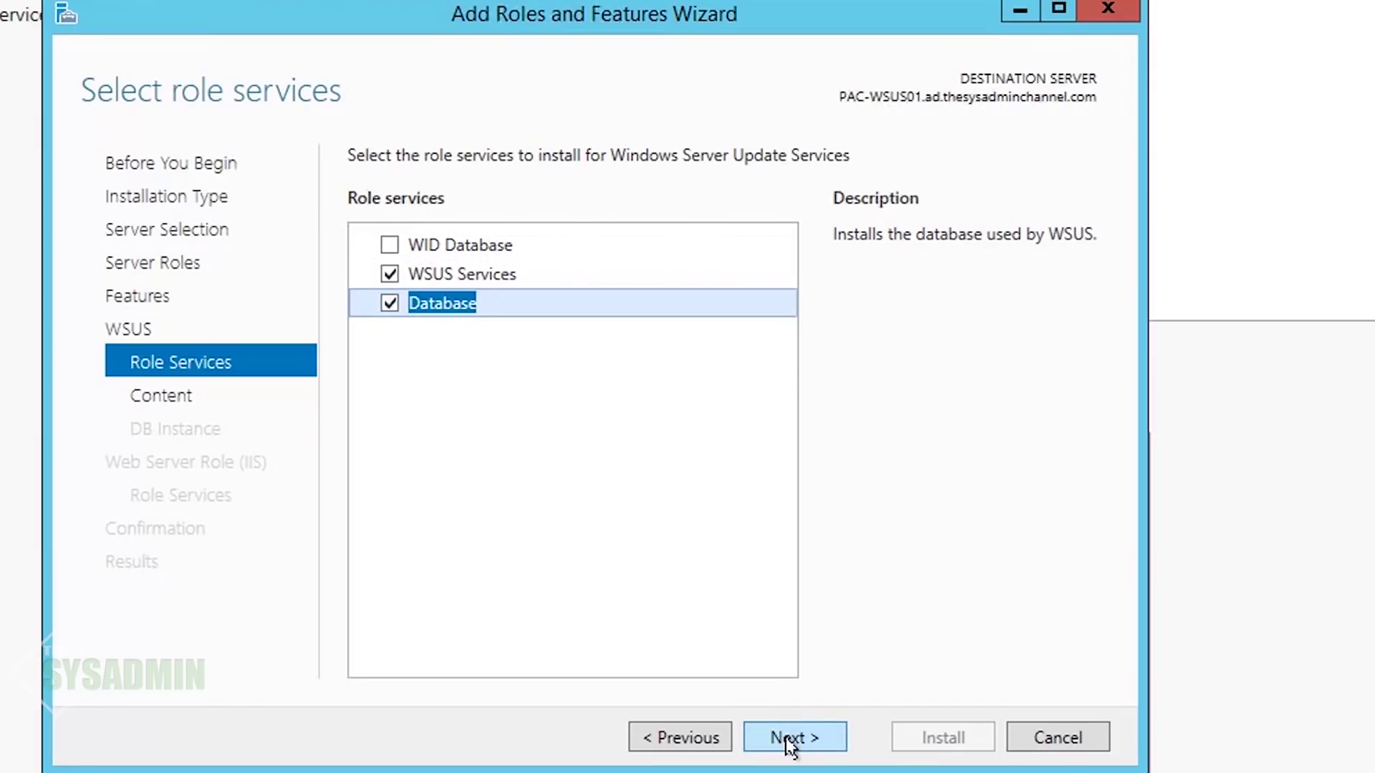
{"action": "left_click", "coordinate": [790, 744]}
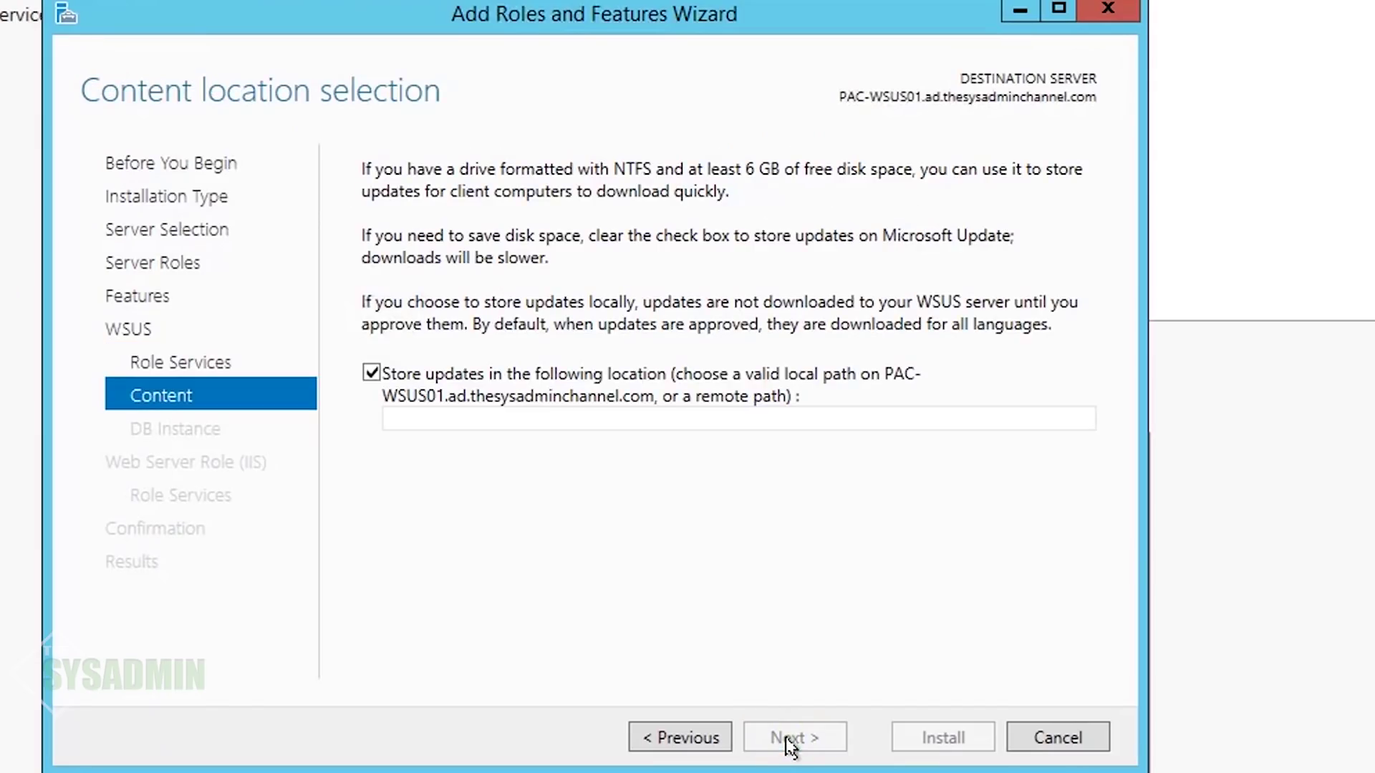
Step: Set the WSUS content location to the remote path \\172.16.10.50\WSUS
{"action": "left_click", "coordinate": [726, 418]}
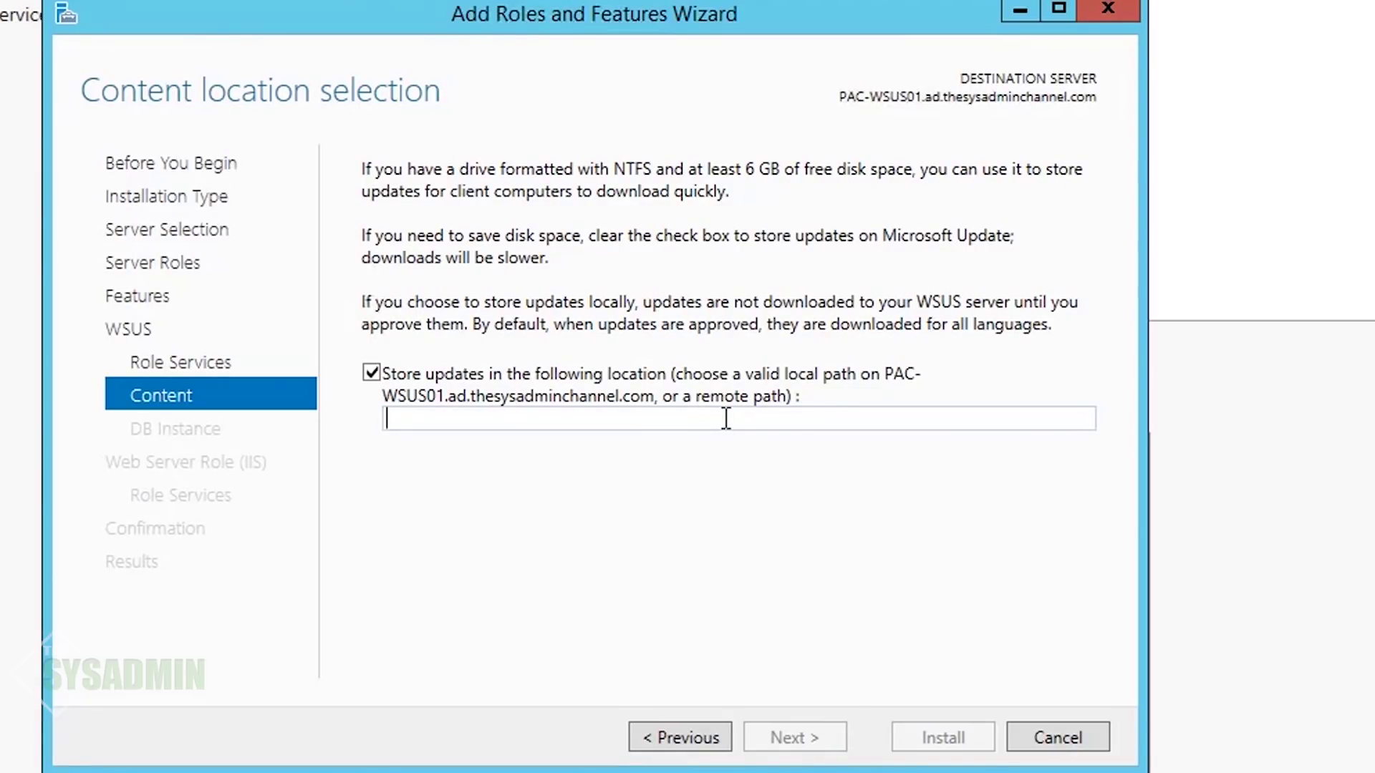
{"action": "type", "text": "\\\\172.16"}
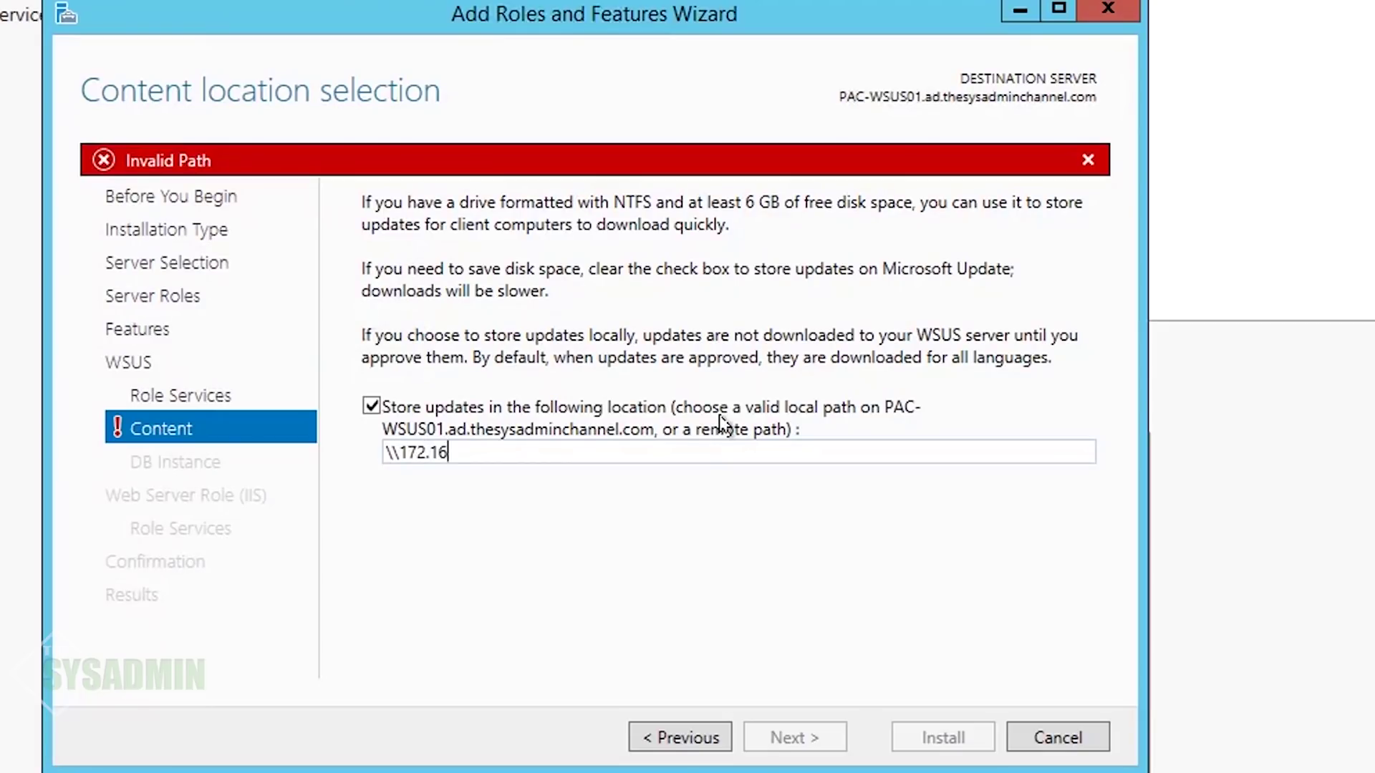
{"action": "type", "text": ".10.50\\WSUS"}
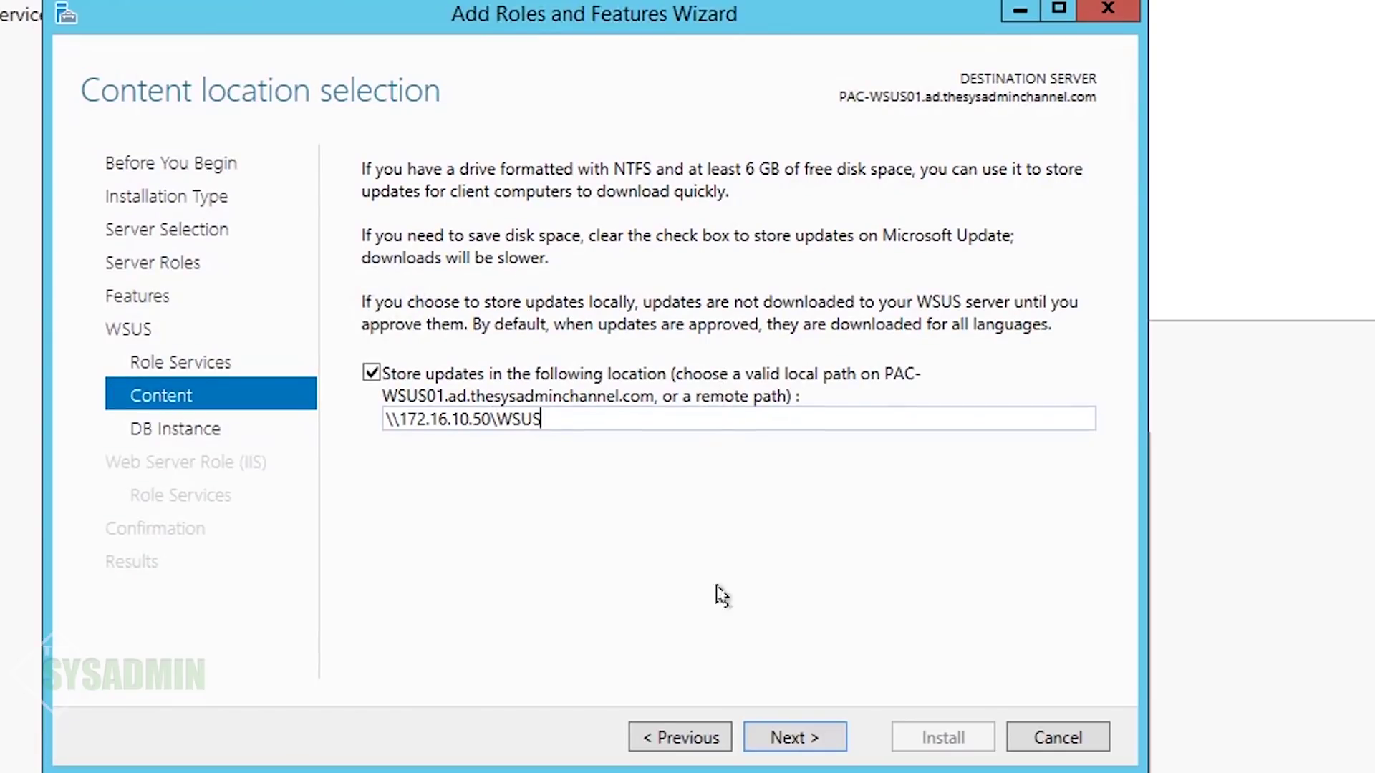
{"action": "left_click", "coordinate": [788, 745]}
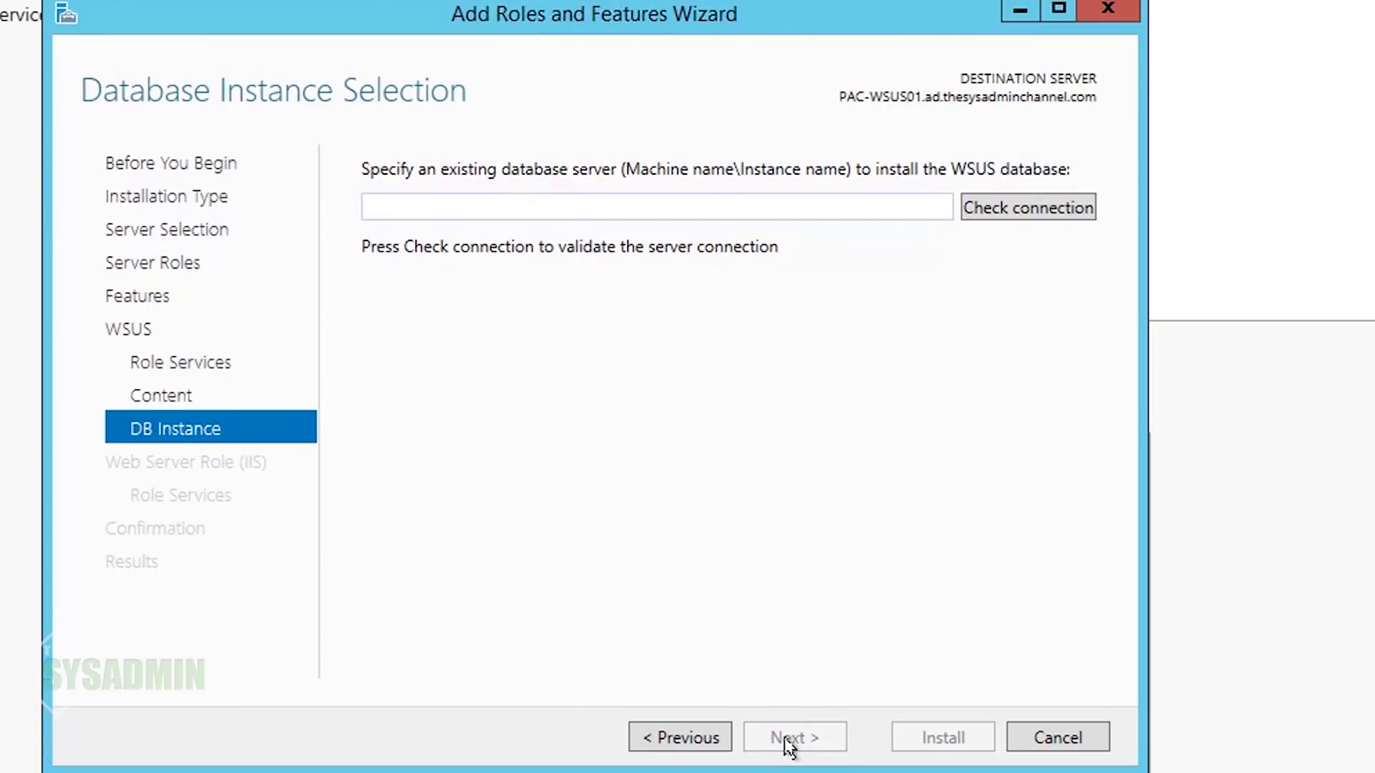
Step: Specify PAC-SQL01 as the existing database server for WSUS and validate the connection
{"action": "type", "text": "PAC-SQL01"}
{"action": "left_click", "coordinate": [1028, 207]}
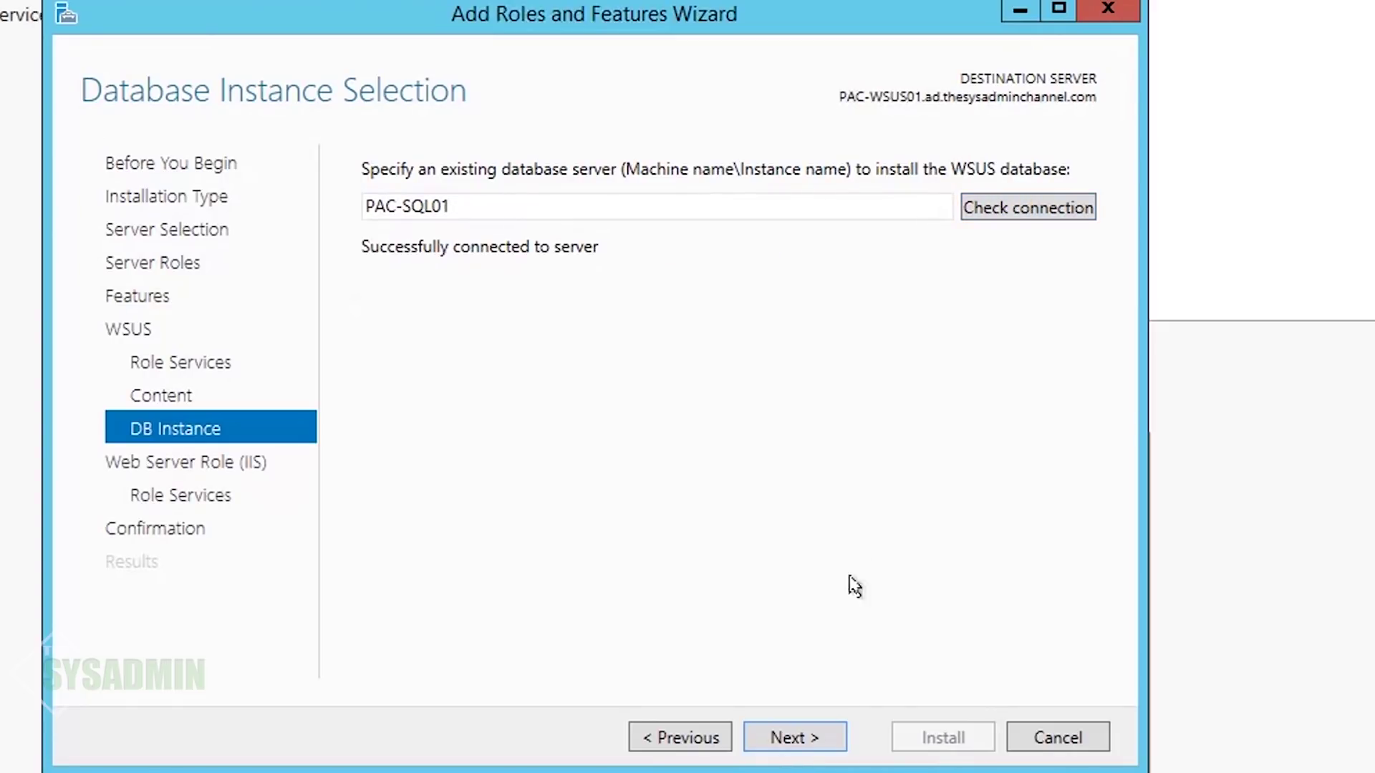
{"action": "left_click", "coordinate": [809, 738]}
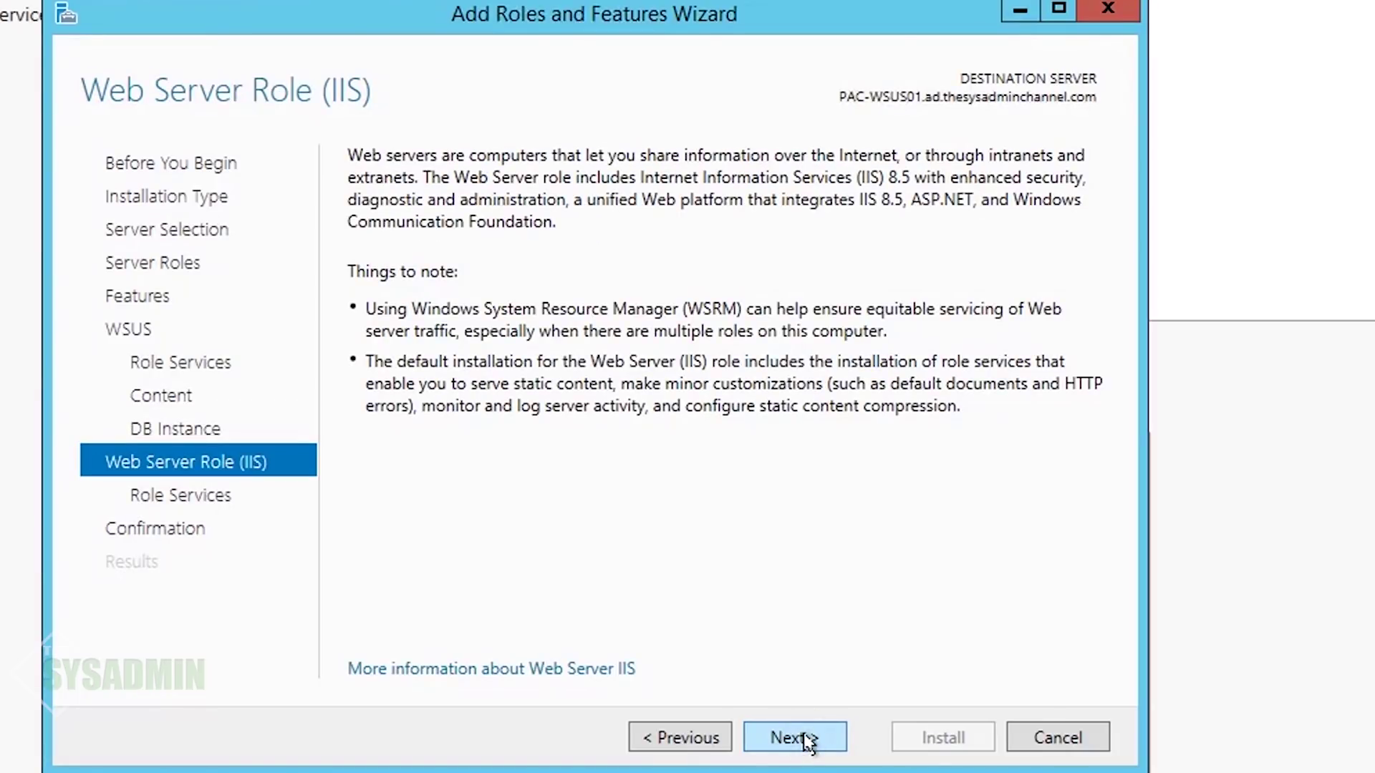
Step: Accept the default Web Server (IIS) role services, install the selected roles and features, and close the wizard
{"action": "left_click", "coordinate": [803, 733]}
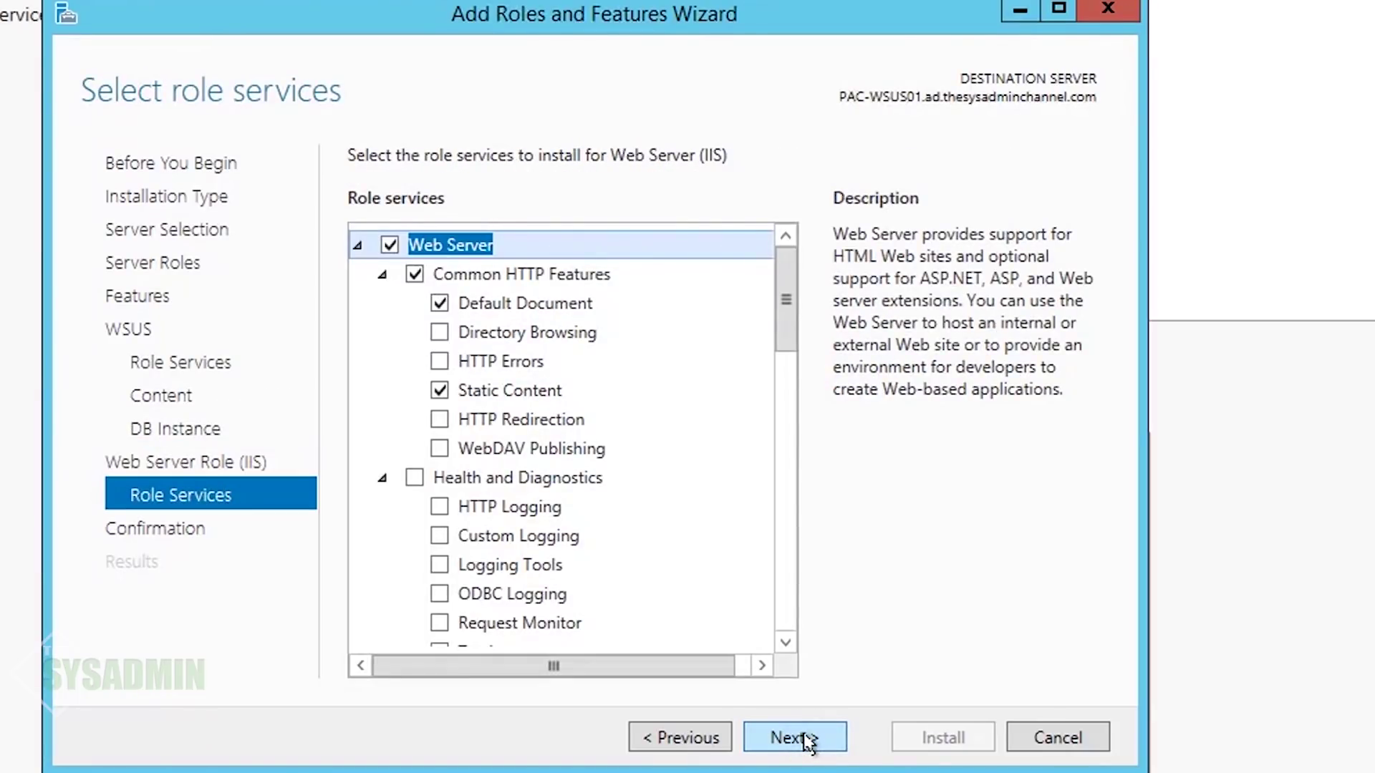
{"action": "left_click_drag", "start_coordinate": [788, 340], "coordinate": [795, 645]}
{"action": "left_click", "coordinate": [793, 738]}
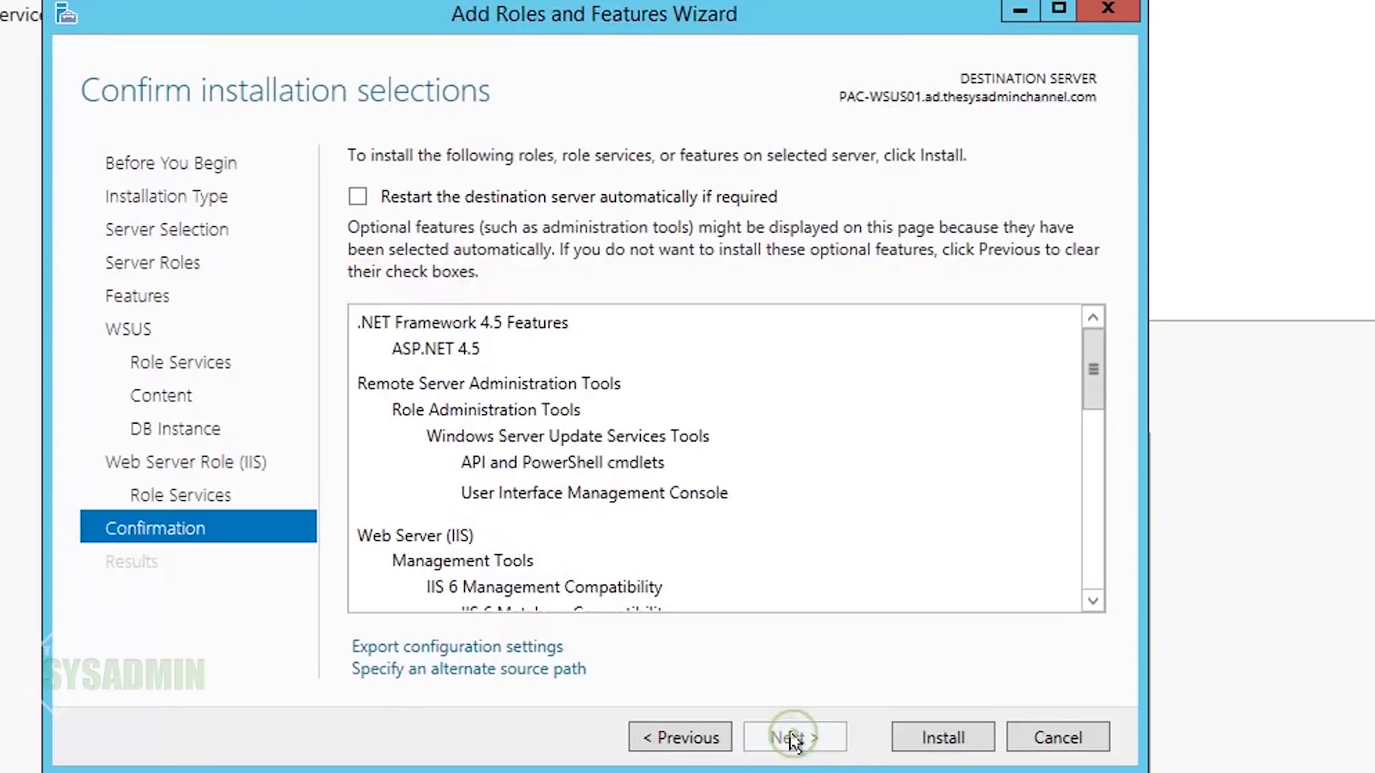
{"action": "left_click", "coordinate": [947, 742]}
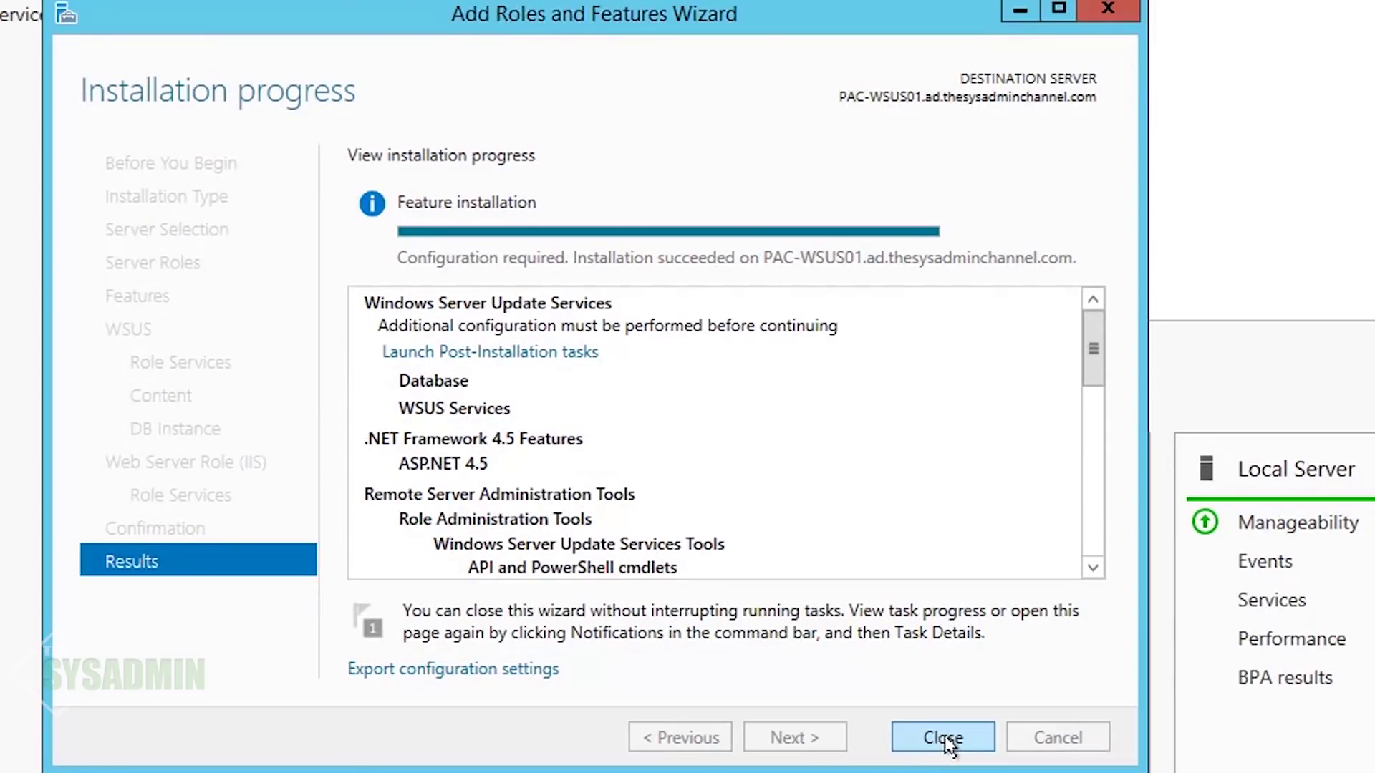
{"action": "left_click", "coordinate": [943, 737]}
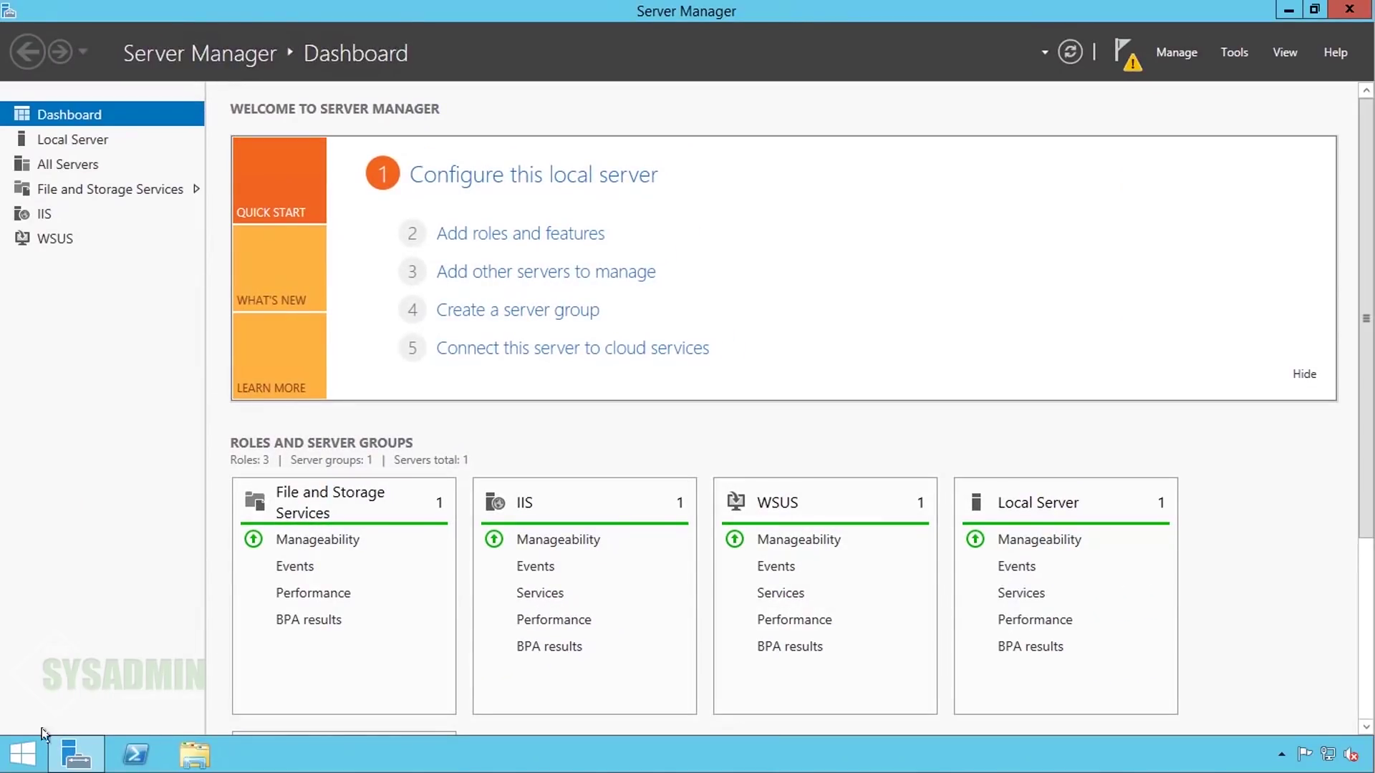
Step: Launch Windows Server Update Services from the installed administrative tools
{"action": "left_click", "coordinate": [20, 755]}
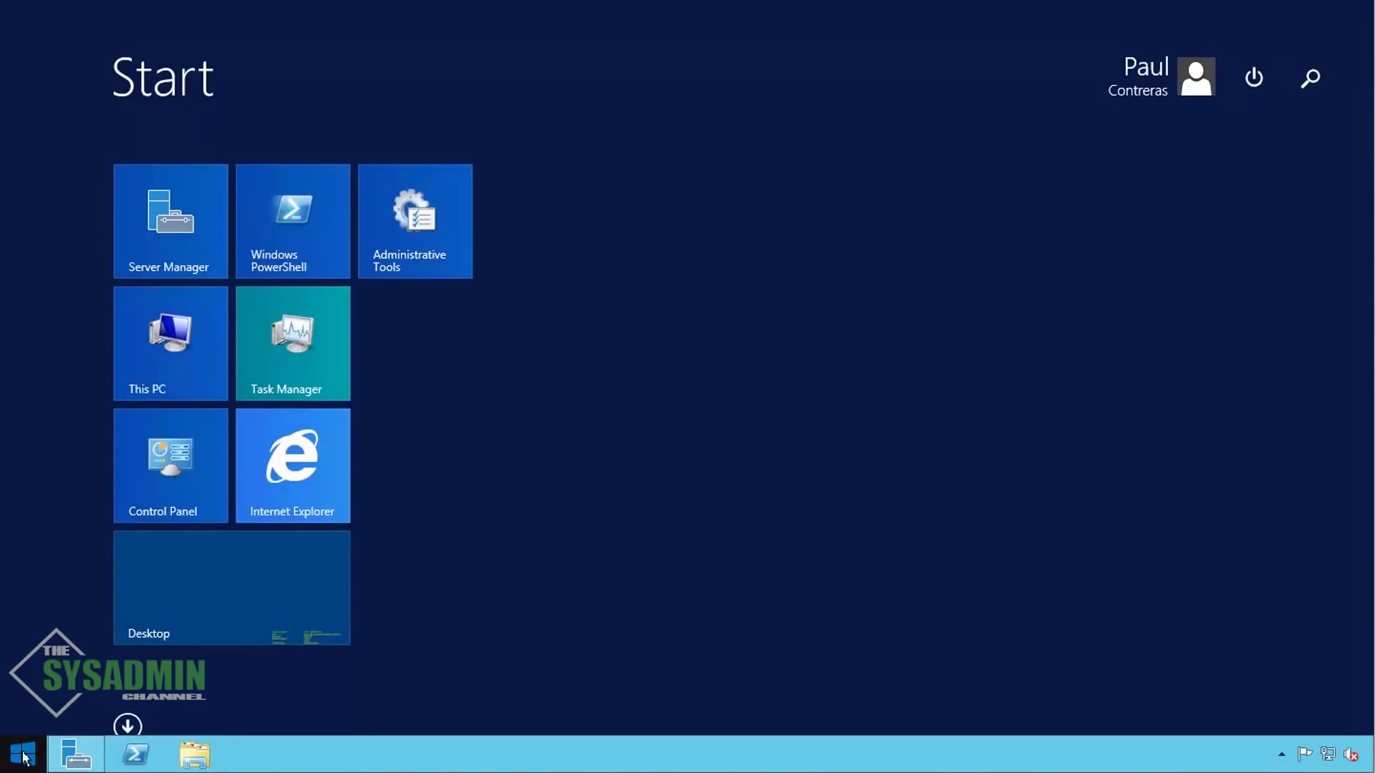
{"action": "left_click", "coordinate": [128, 726]}
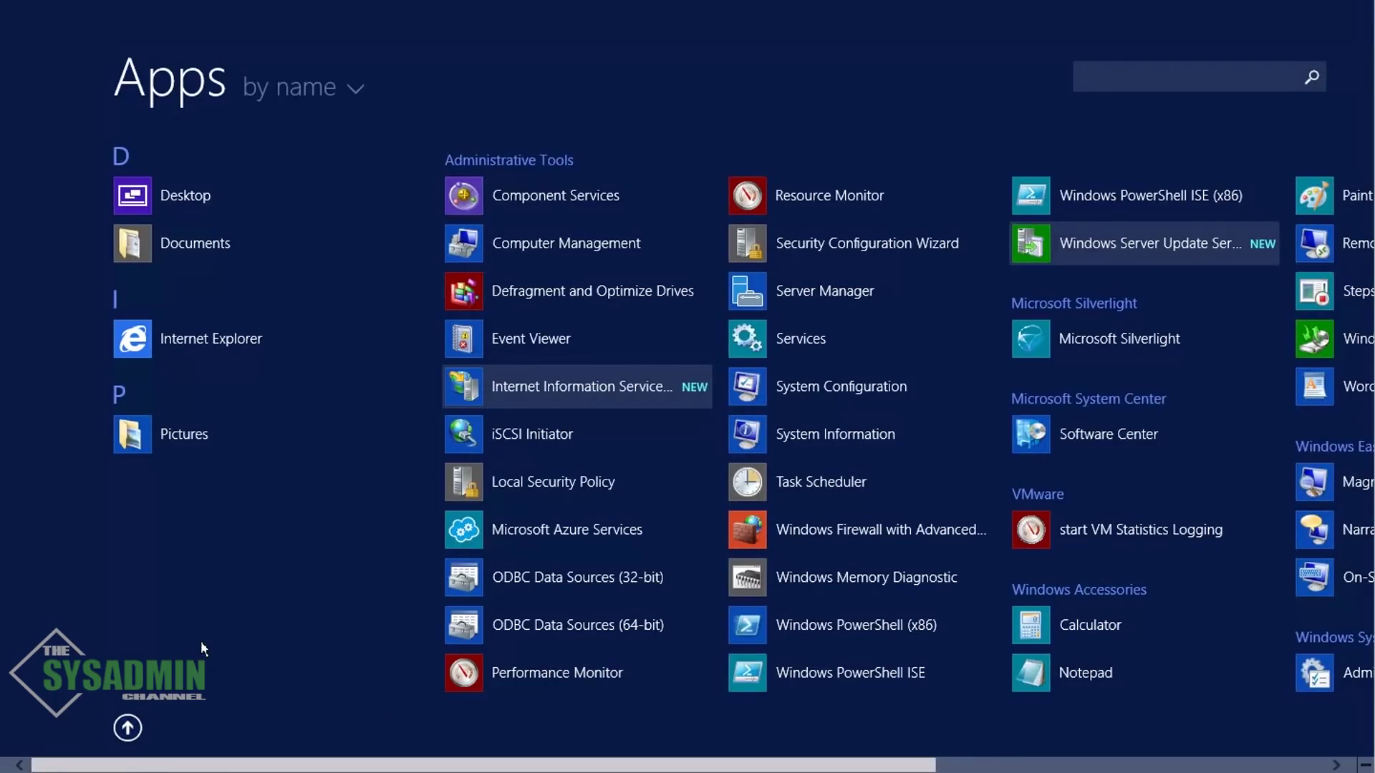
{"action": "scroll", "coordinate": [201, 642], "scroll_direction": "down", "scroll_amount": 2}
{"action": "left_click", "coordinate": [938, 249]}
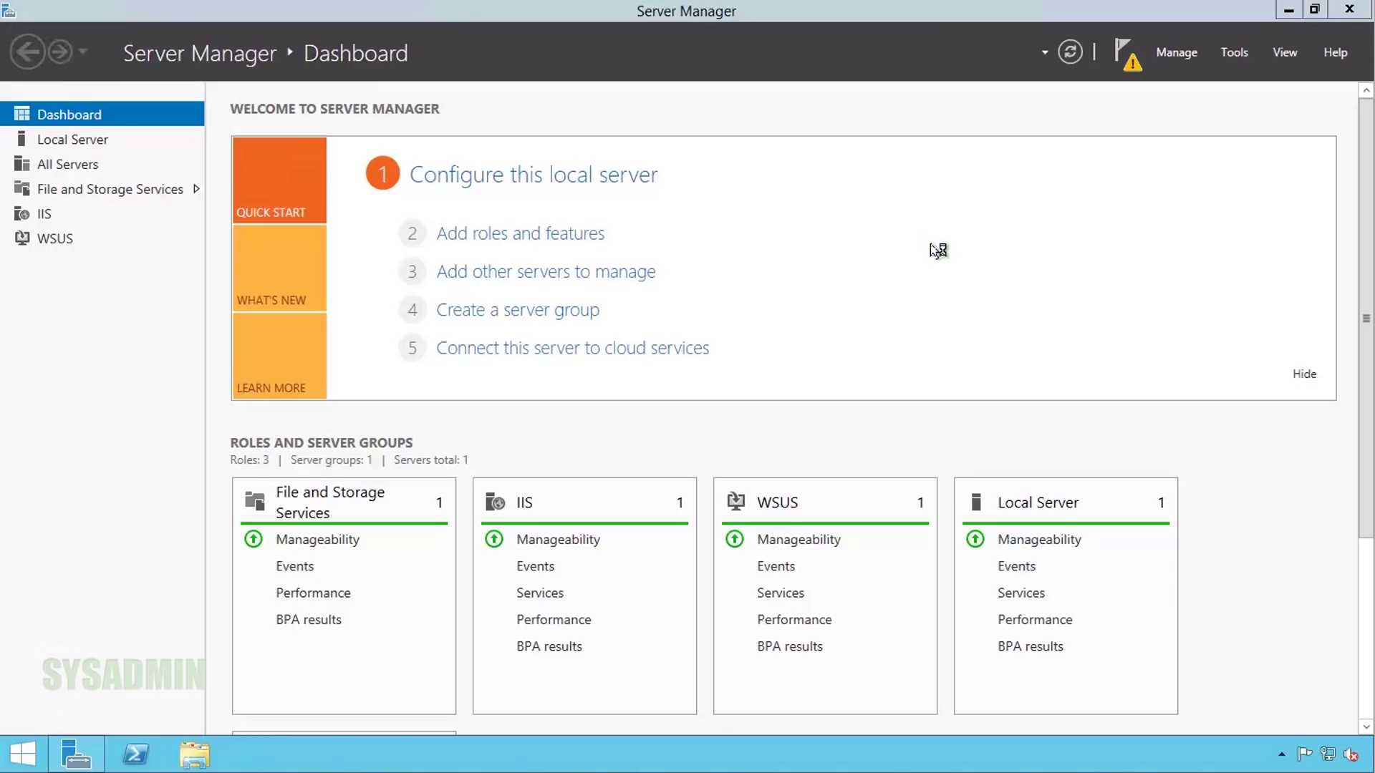
Step: Run the WSUS post-installation with DB instance PAC-SQL01 and content path \\172.16.10.50\WSUS, and close the dialog when it completes
{"action": "left_click", "coordinate": [769, 412]}
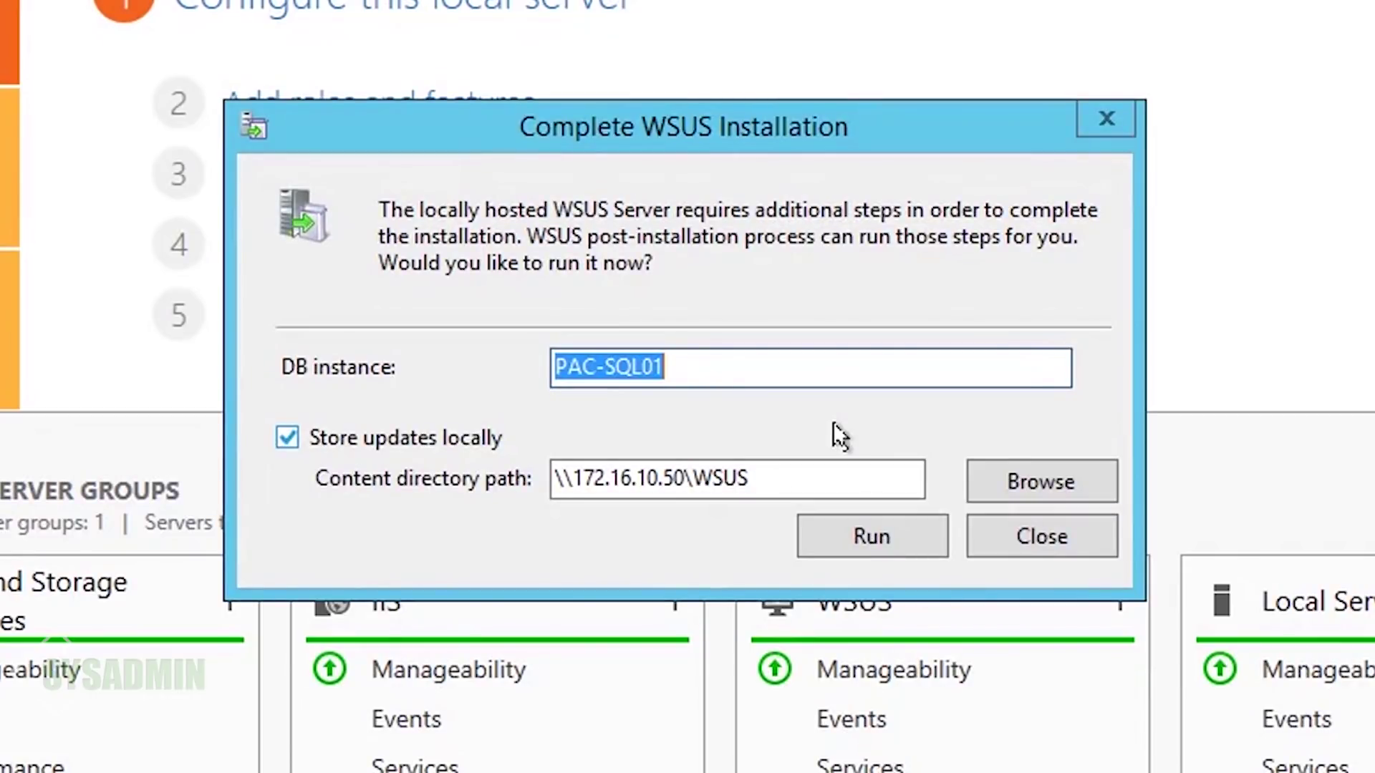
{"action": "left_click", "coordinate": [872, 535]}
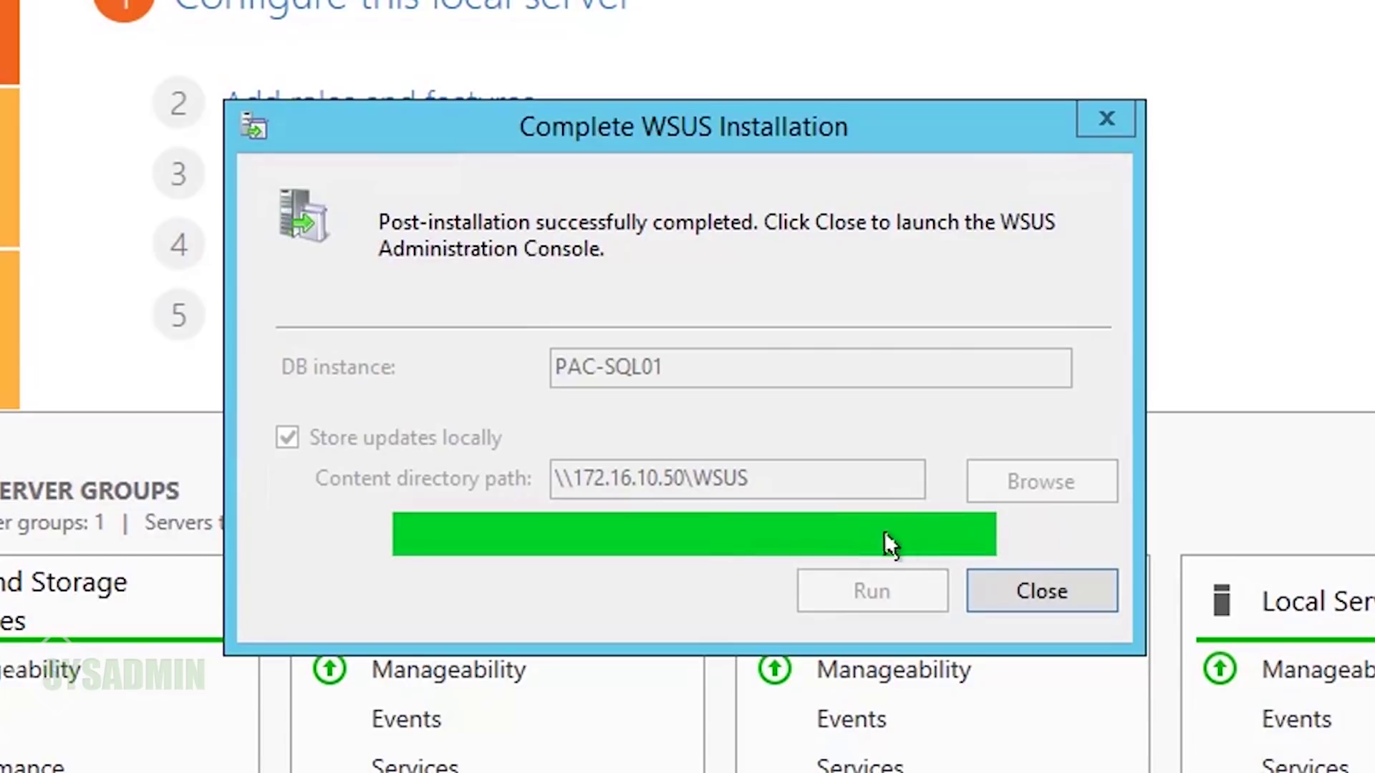
{"action": "left_click", "coordinate": [1029, 585]}
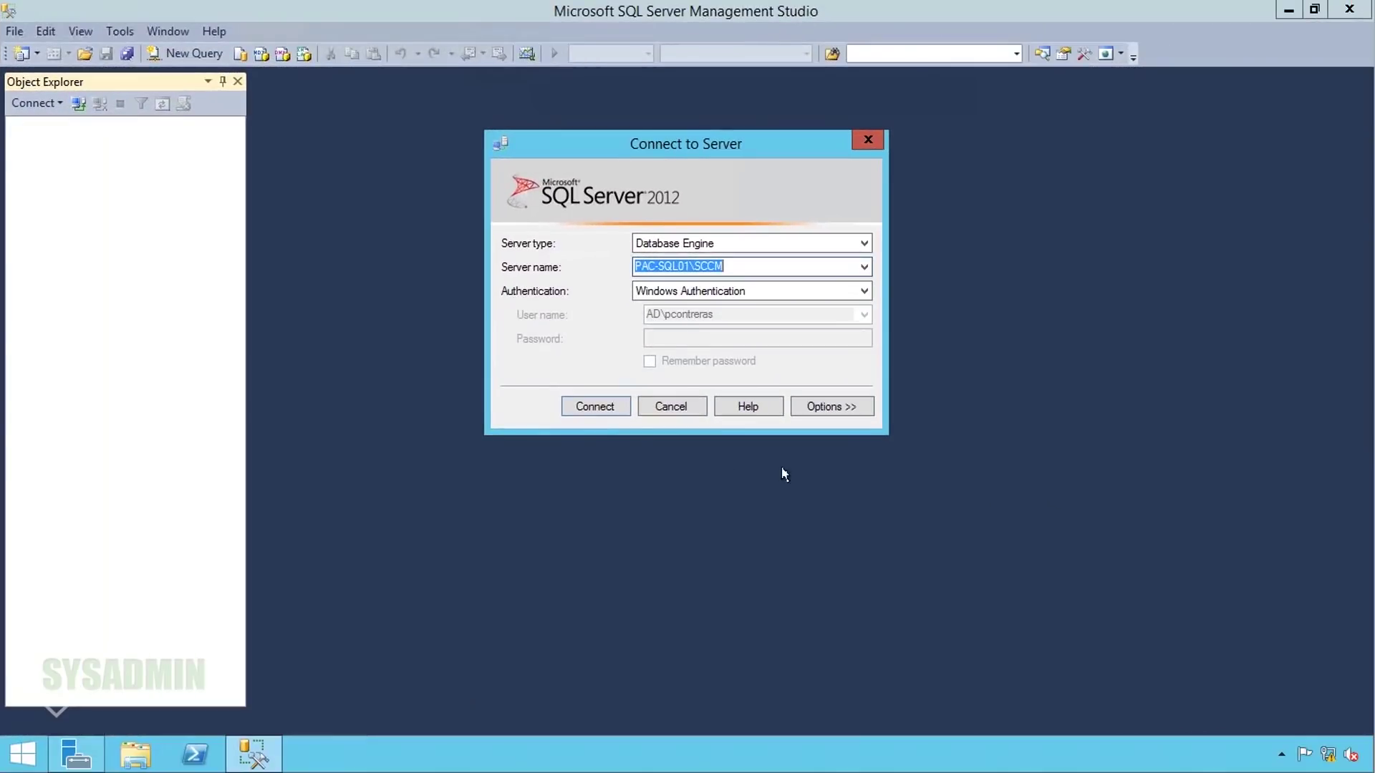
Step: Connect to PAC-SQL01\SCCM in SQL Server Management Studio and examine its databases for the WSUS database
{"action": "left_click", "coordinate": [600, 407]}
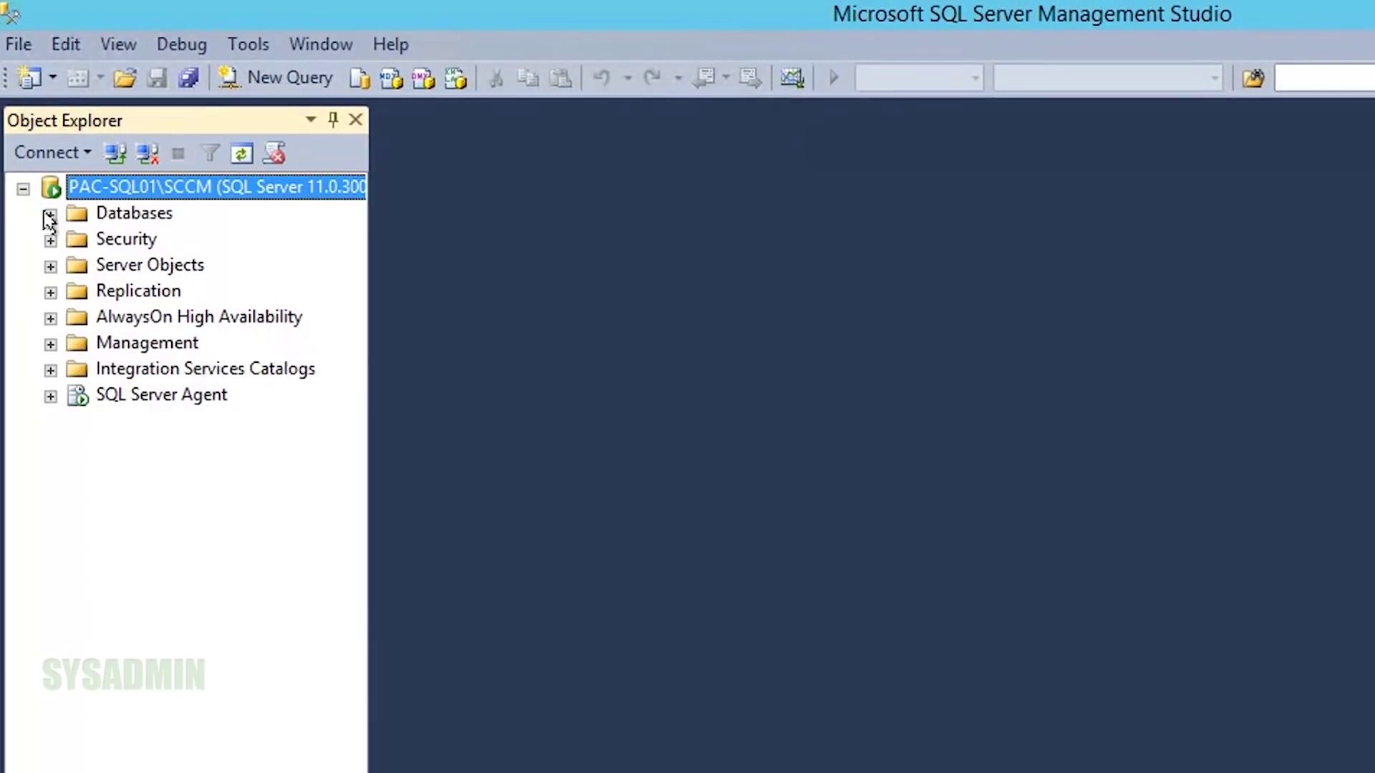
{"action": "left_click", "coordinate": [49, 217]}
{"action": "left_click", "coordinate": [146, 372]}
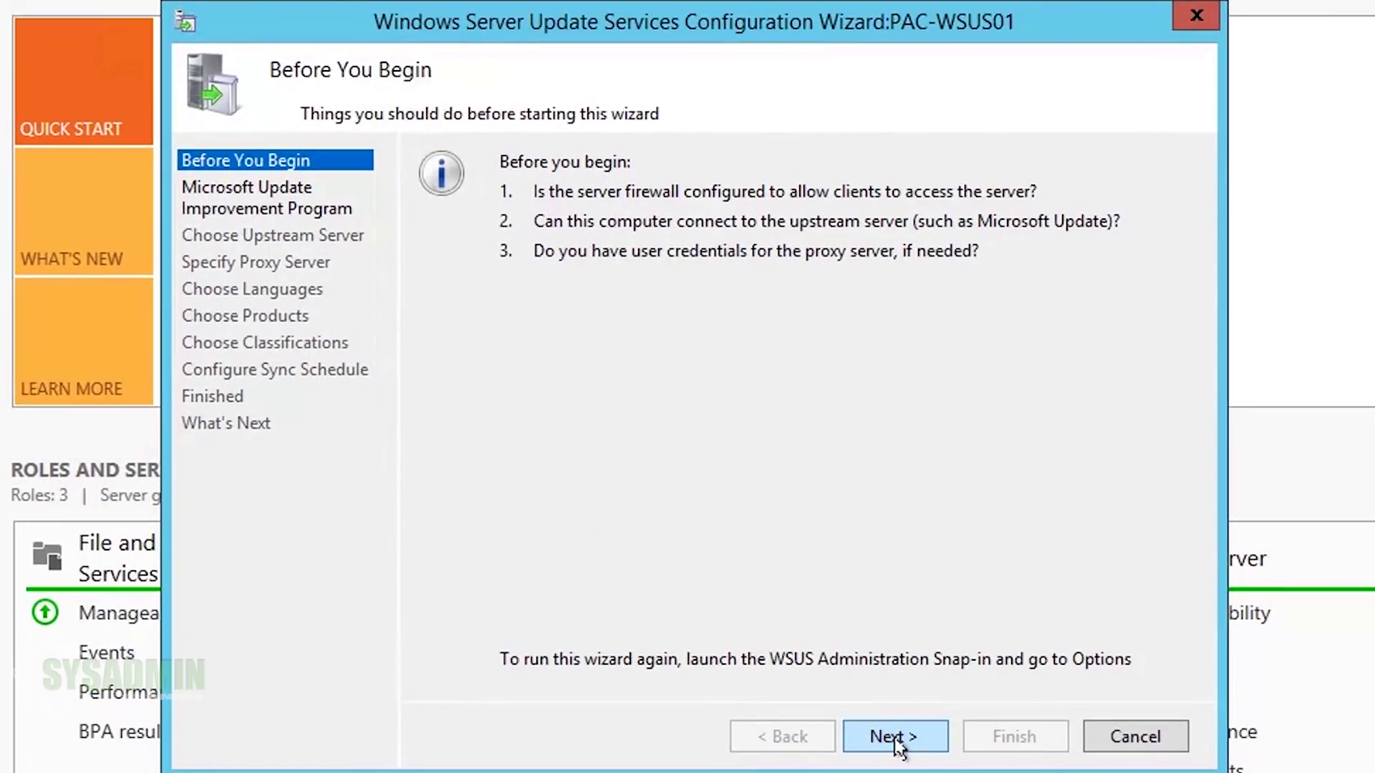
Step: In the WSUS Configuration Wizard, opt out of the Microsoft Update Improvement Program
{"action": "left_click", "coordinate": [895, 737]}
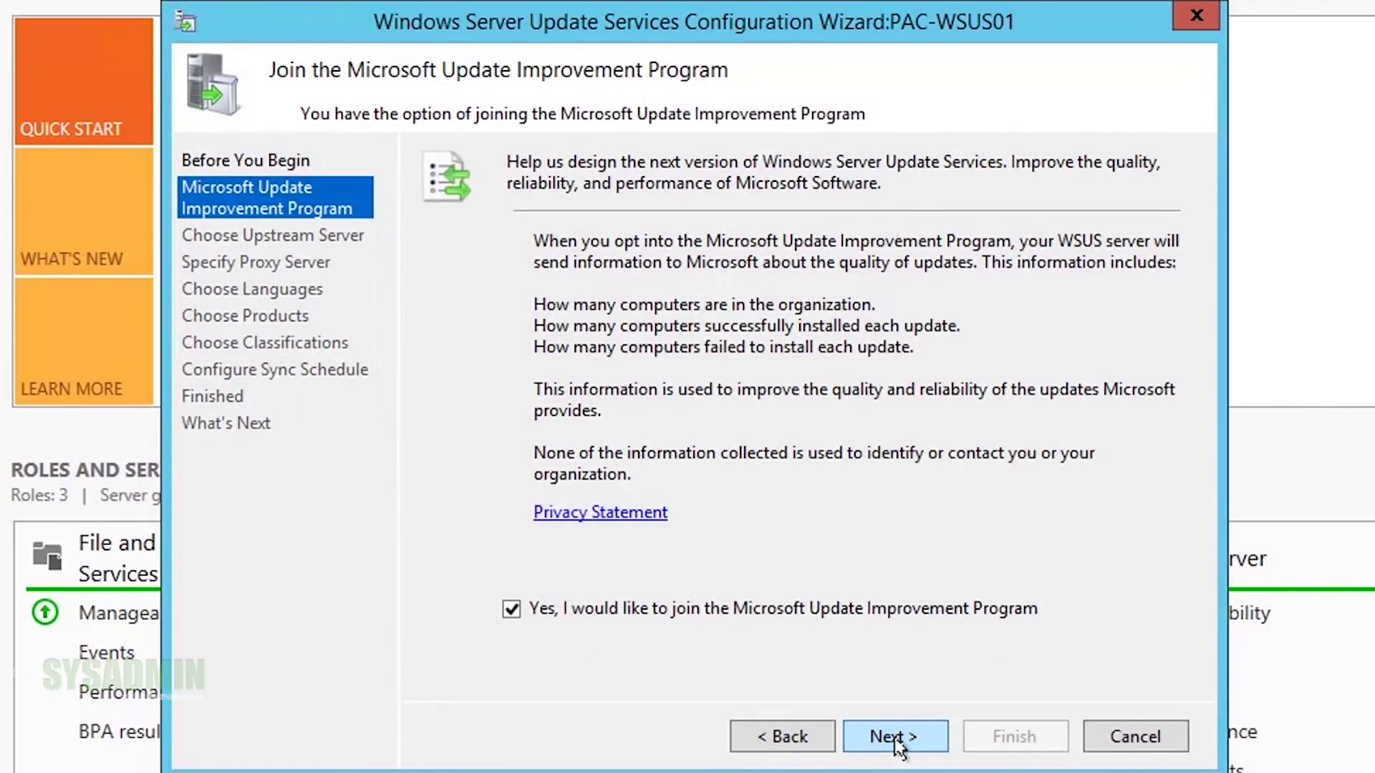
{"action": "left_click", "coordinate": [812, 610]}
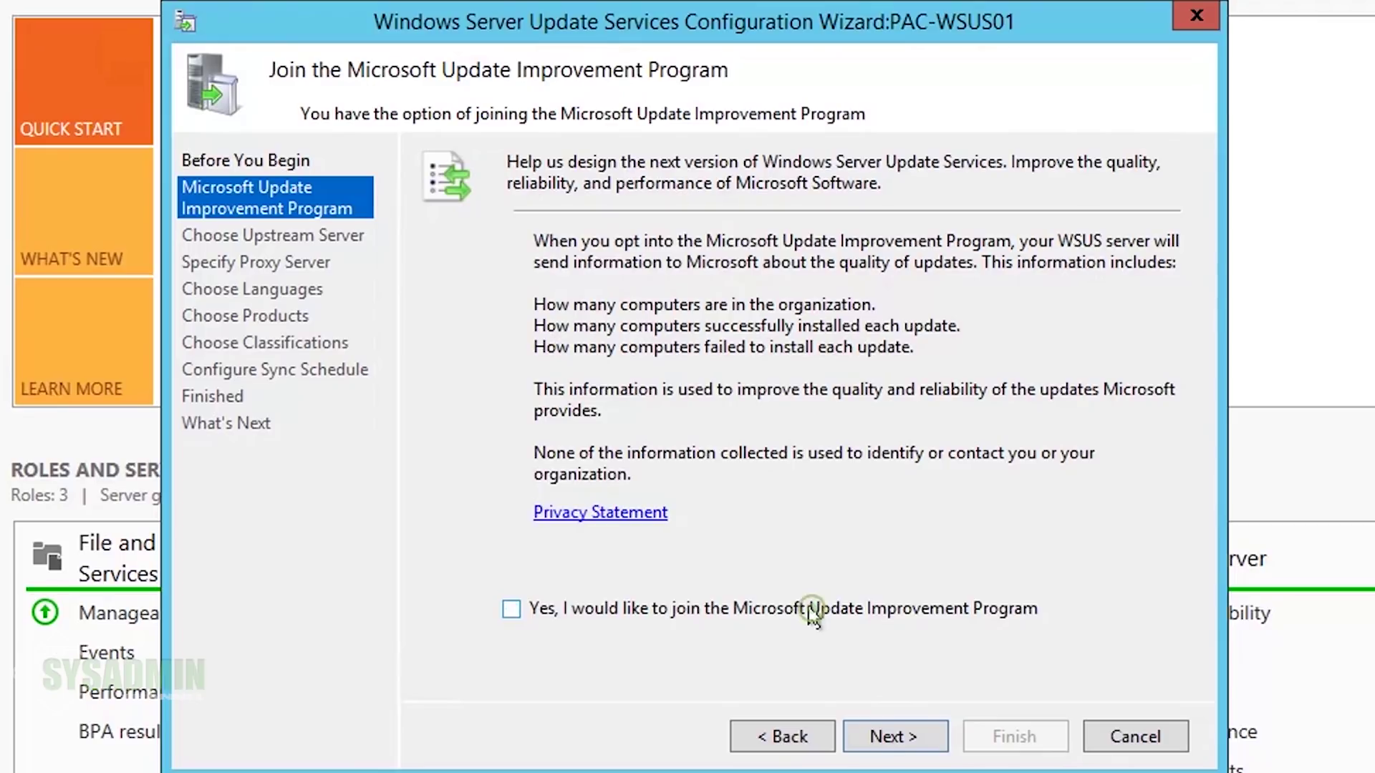
{"action": "left_click", "coordinate": [890, 743]}
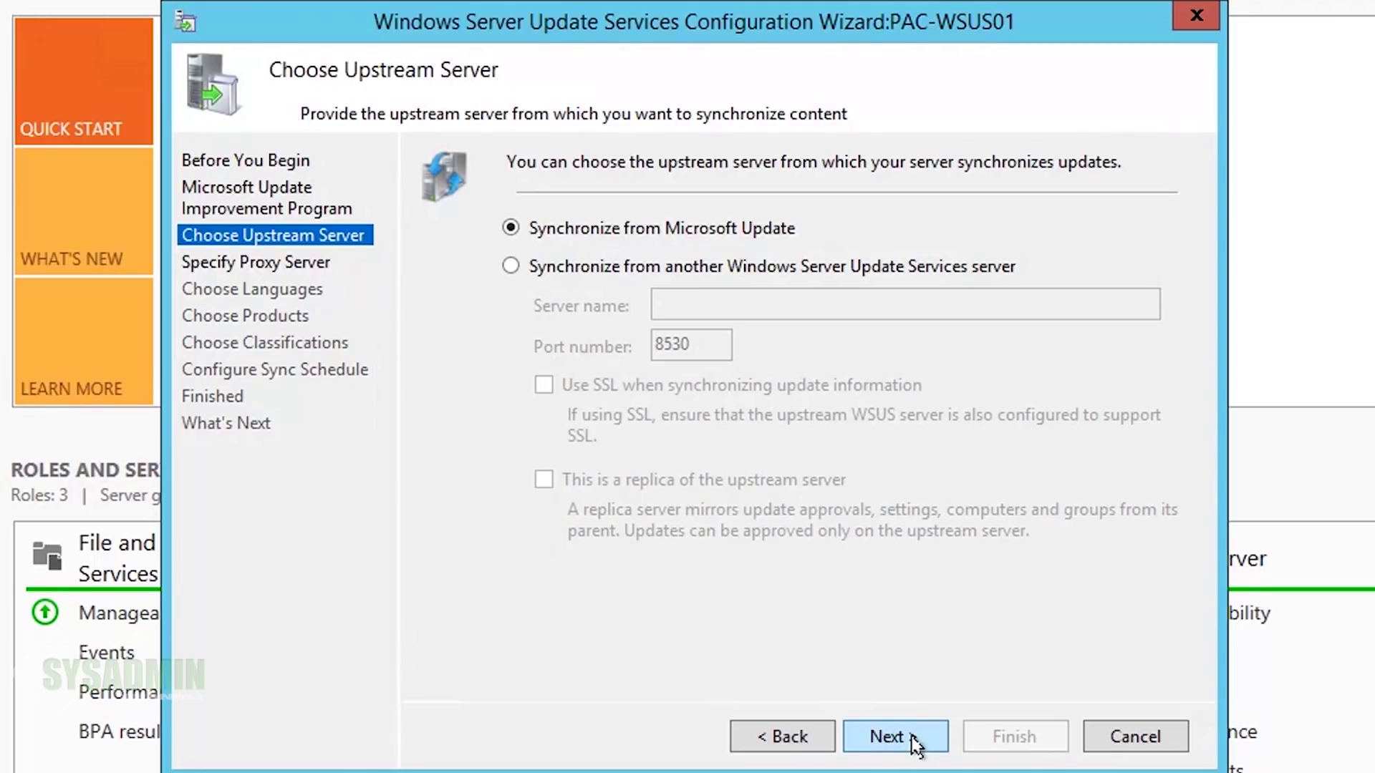
Step: Keep synchronizing from Microsoft Update without a proxy server and start connecting to the upstream server
{"action": "left_click", "coordinate": [914, 745]}
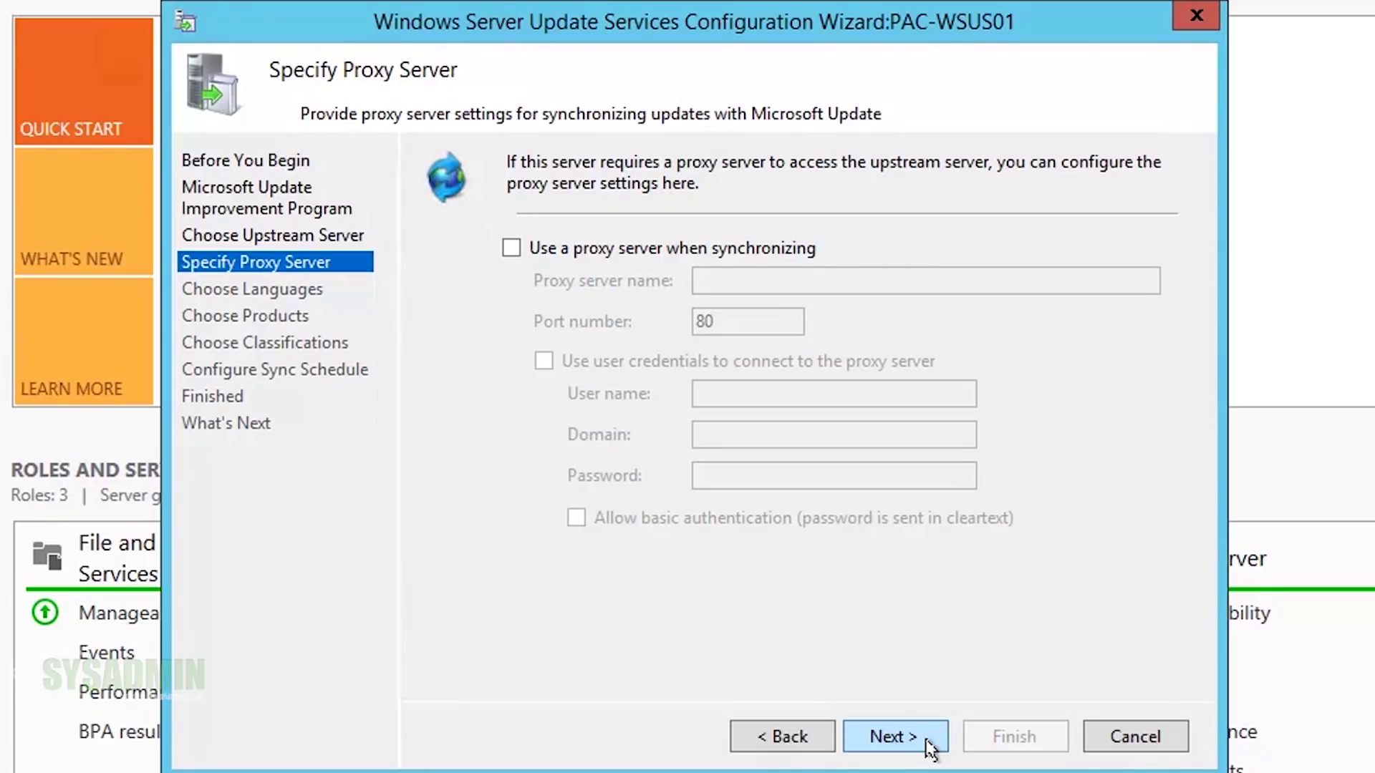
{"action": "left_click", "coordinate": [928, 745]}
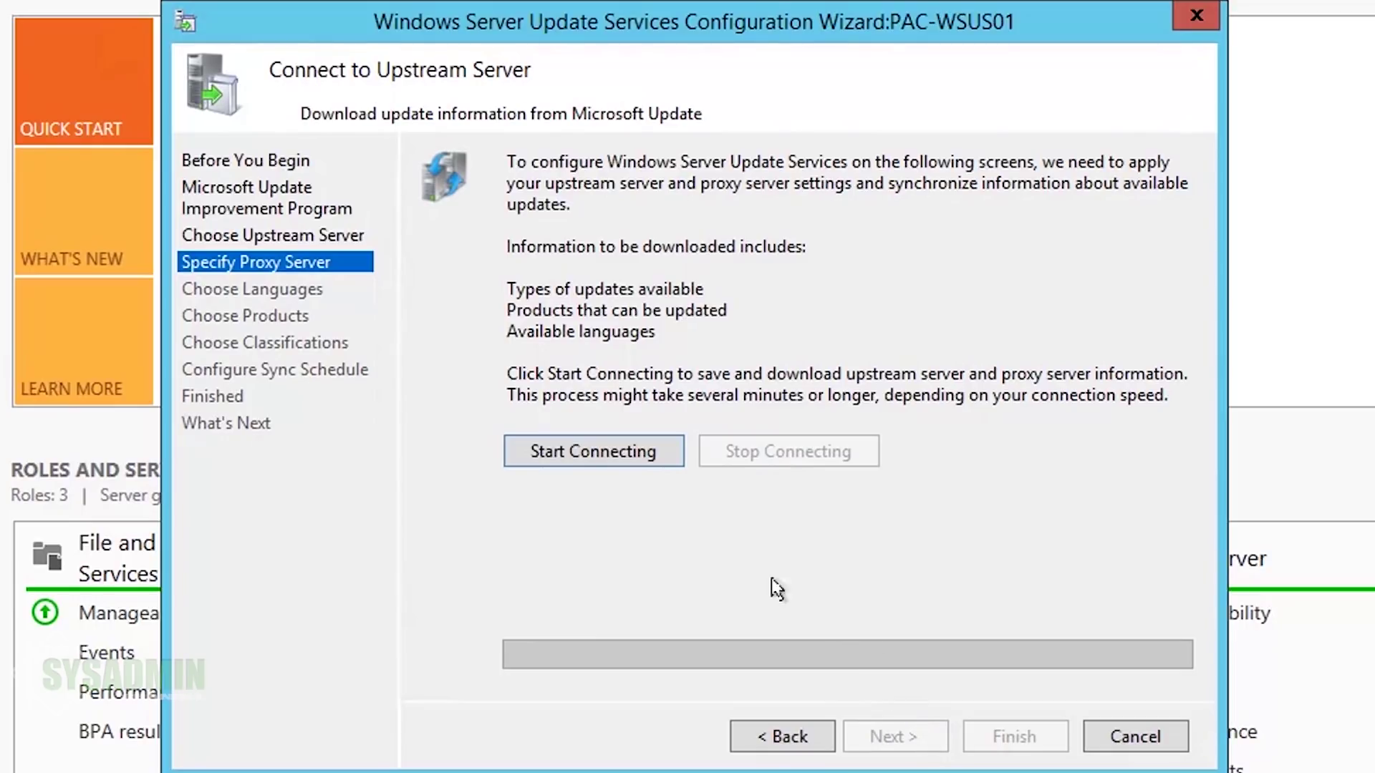
{"action": "left_click", "coordinate": [649, 454]}
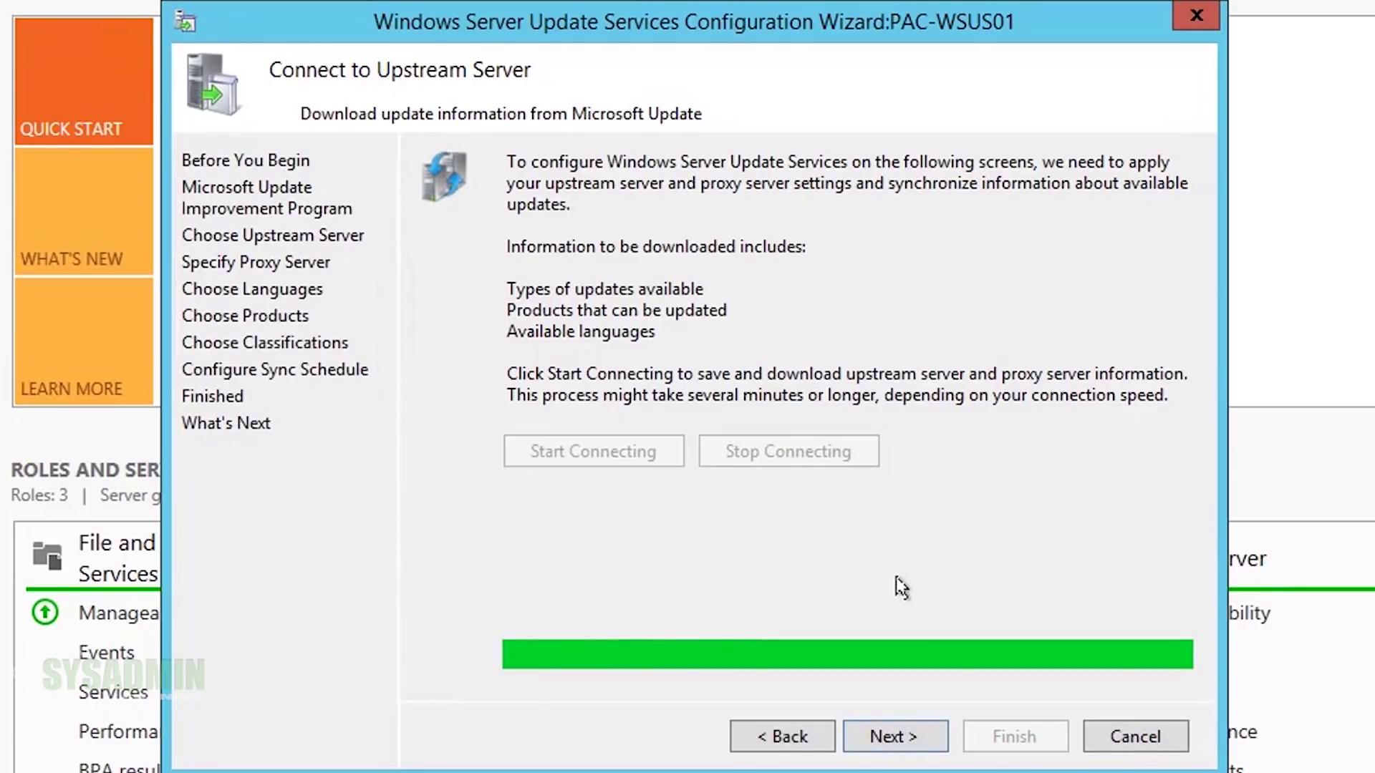
Step: Keep English as the only language for which updates are downloaded
{"action": "left_click", "coordinate": [888, 739]}
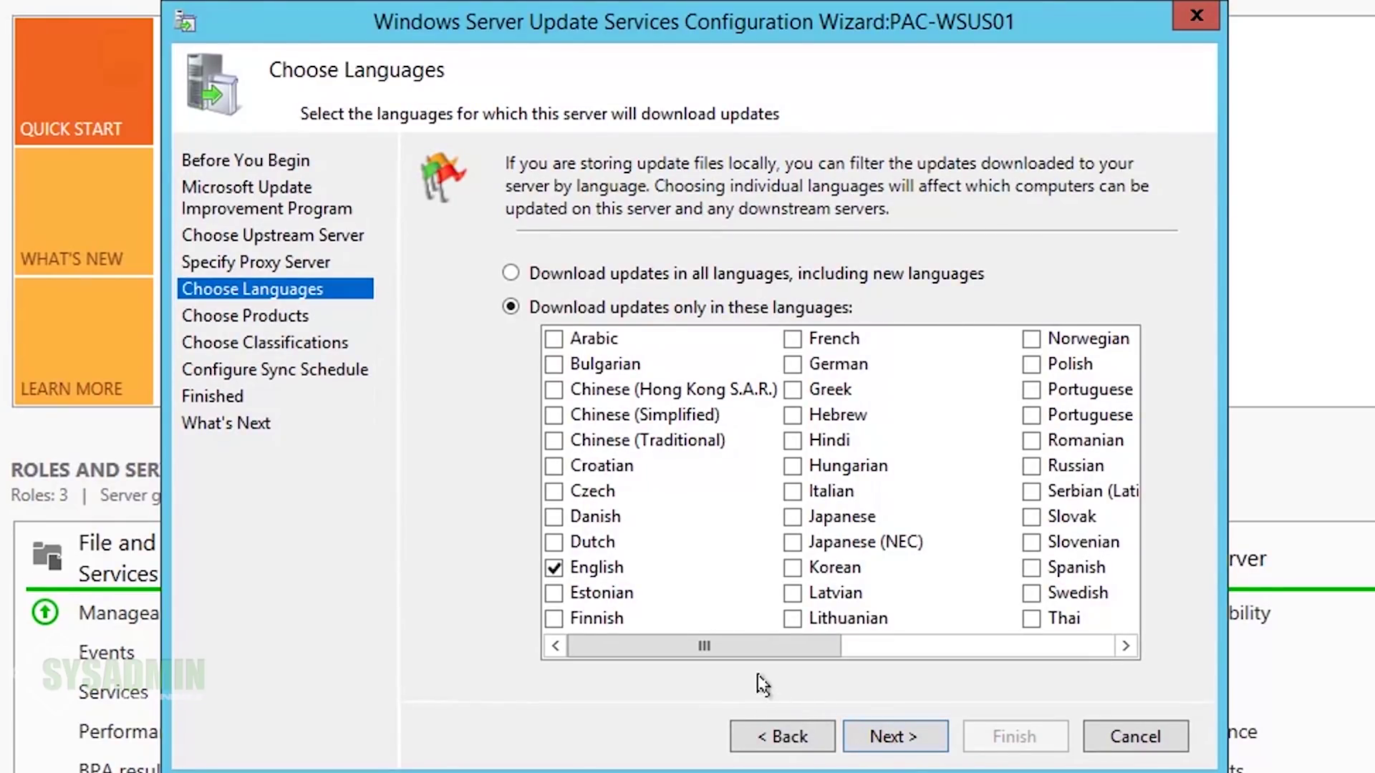
{"action": "left_click_drag", "start_coordinate": [702, 645], "coordinate": [625, 646]}
{"action": "left_click", "coordinate": [907, 742]}
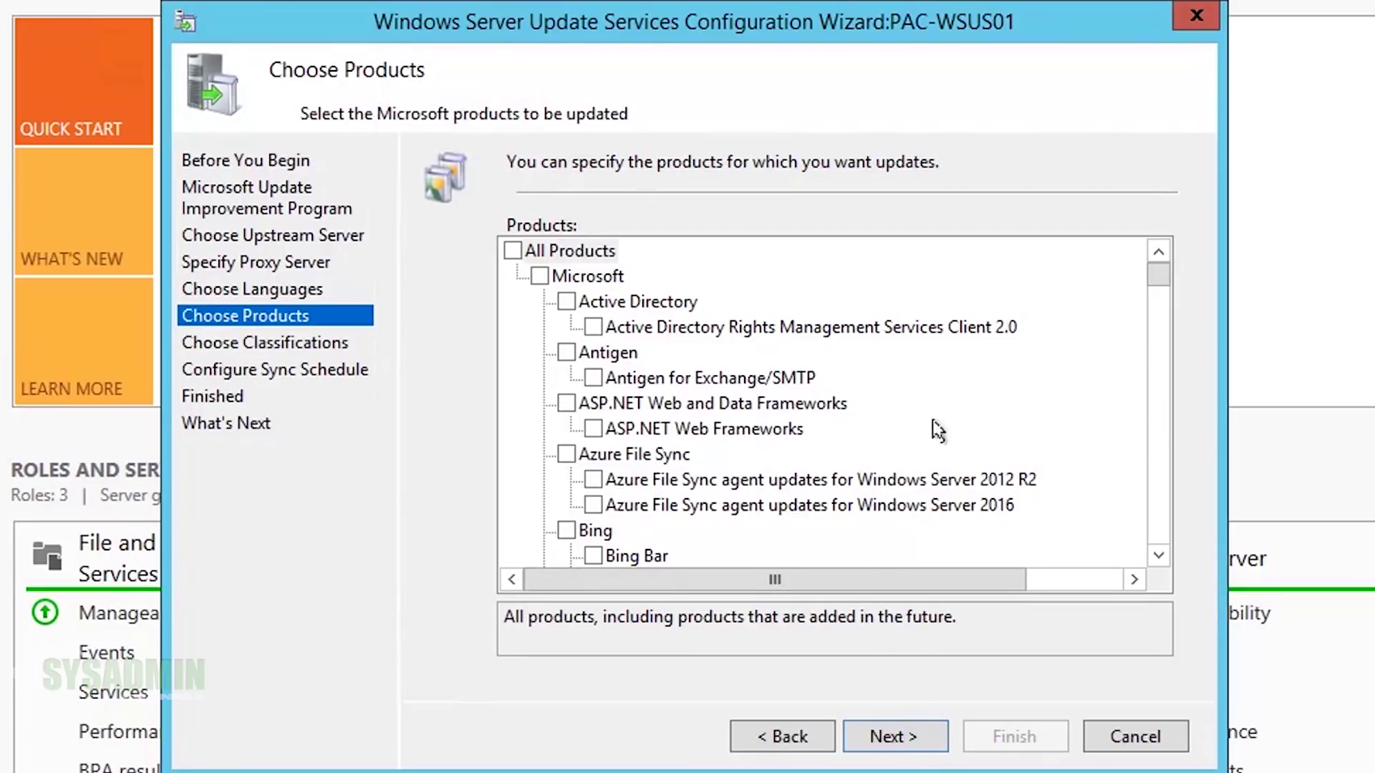
Step: Exclude the entire Office and Windows product groups from the products to be updated
{"action": "left_click", "coordinate": [1063, 387]}
{"action": "scroll", "coordinate": [1063, 392], "scroll_direction": "down", "scroll_amount": 8}
{"action": "scroll", "coordinate": [1038, 430], "scroll_direction": "down", "scroll_amount": 15}
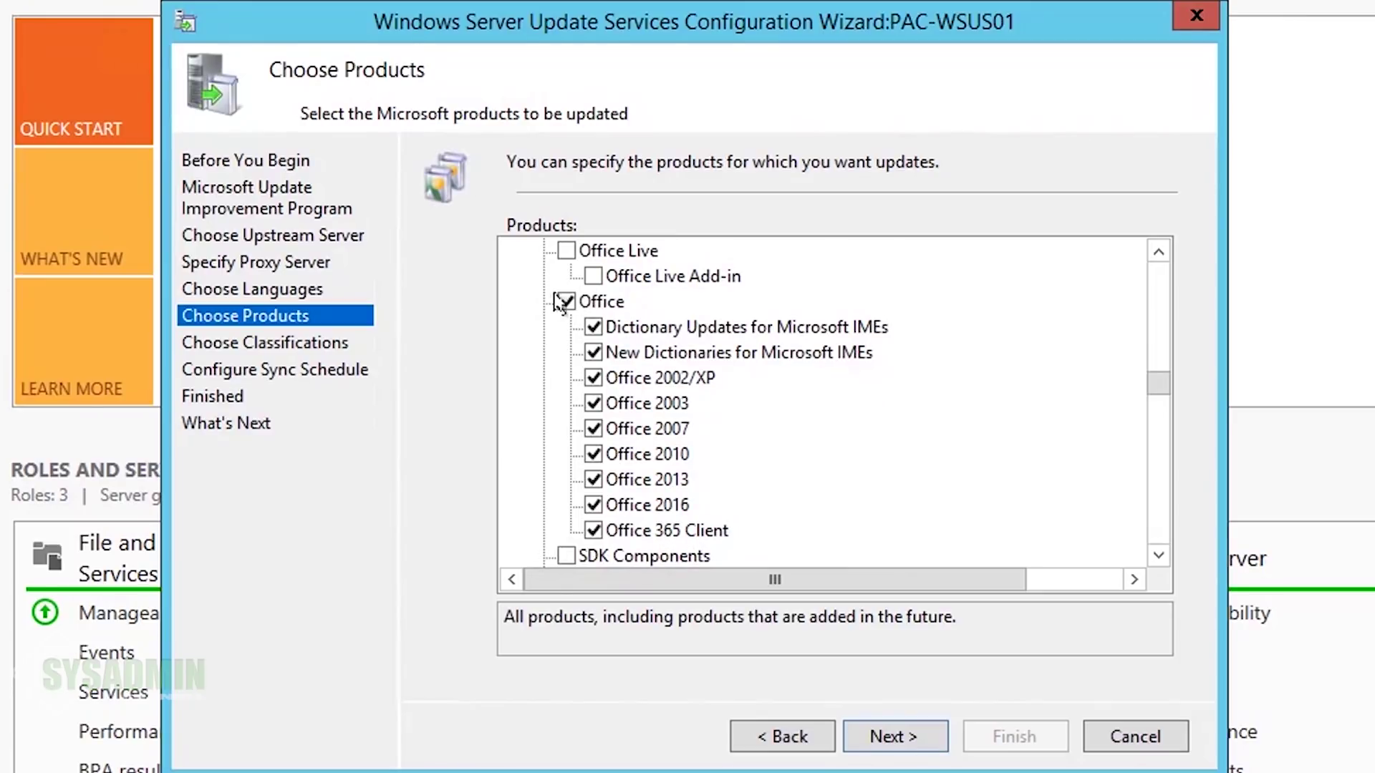
{"action": "left_click", "coordinate": [566, 301]}
{"action": "scroll", "coordinate": [895, 437], "scroll_direction": "down", "scroll_amount": 1}
{"action": "scroll", "coordinate": [906, 437], "scroll_direction": "down", "scroll_amount": 20}
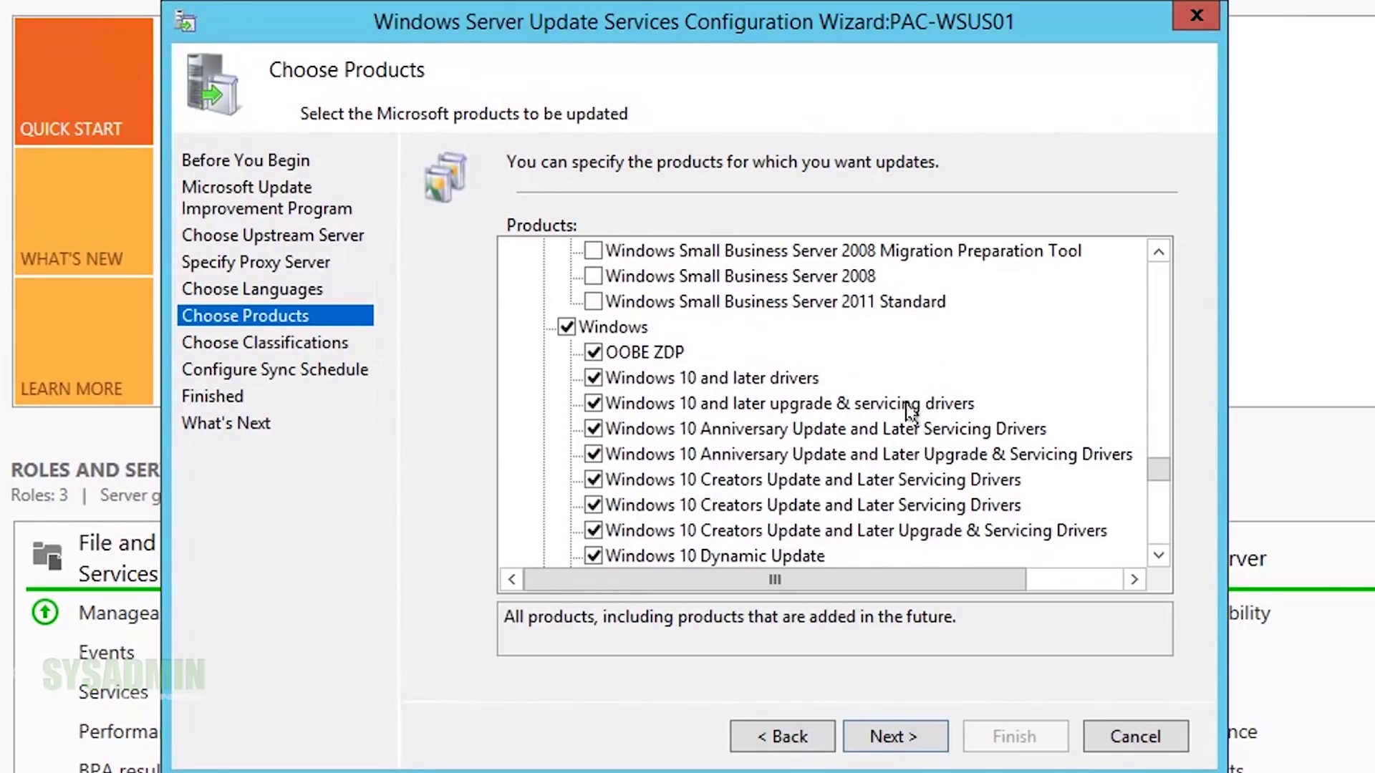
{"action": "left_click", "coordinate": [613, 326]}
{"action": "left_click", "coordinate": [567, 326]}
Step: Select Windows Server 2012 R2 among the Windows products to be updated
{"action": "scroll", "coordinate": [845, 383], "scroll_direction": "down", "scroll_amount": 1}
{"action": "scroll", "coordinate": [845, 383], "scroll_direction": "down", "scroll_amount": 11}
{"action": "scroll", "coordinate": [947, 387], "scroll_direction": "down", "scroll_amount": 9}
{"action": "scroll", "coordinate": [952, 390], "scroll_direction": "up", "scroll_amount": 3}
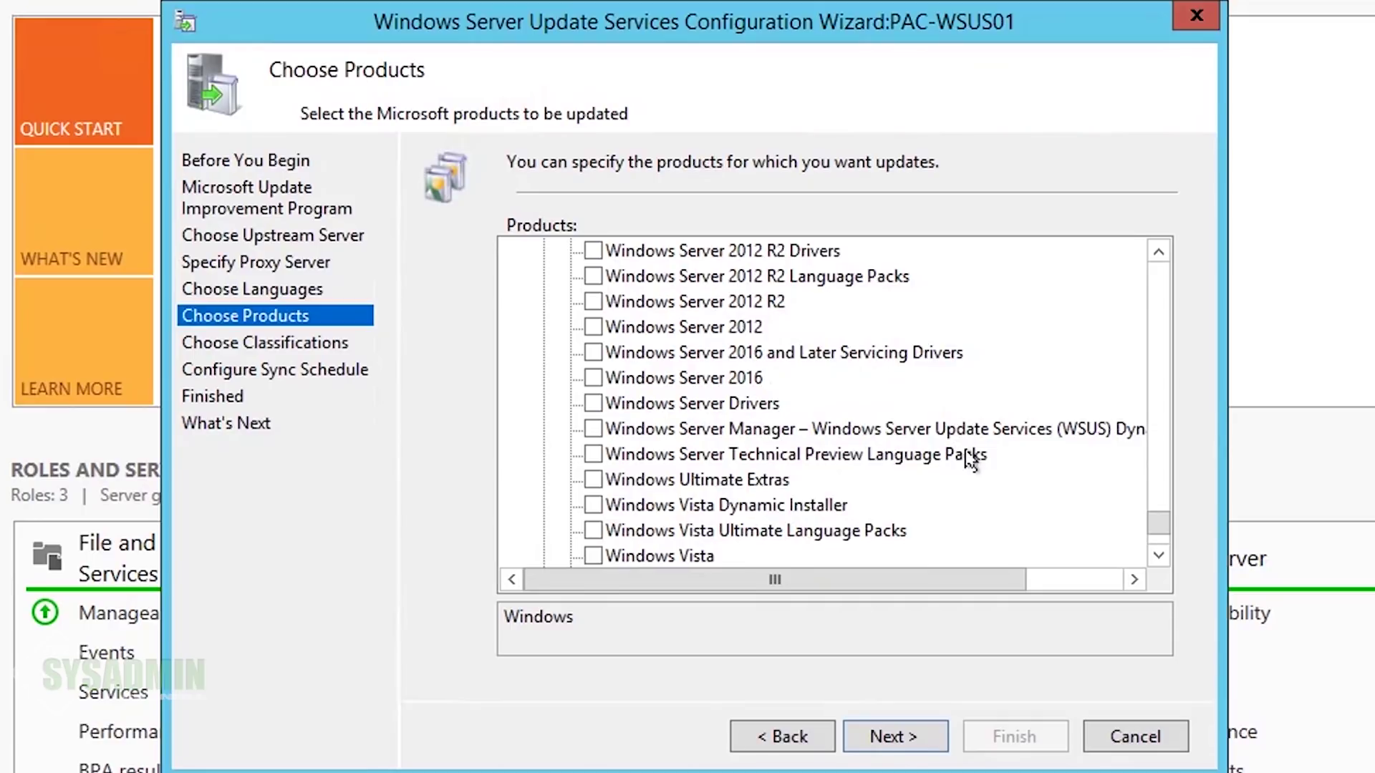
{"action": "scroll", "coordinate": [971, 459], "scroll_direction": "up", "scroll_amount": 1}
{"action": "left_click", "coordinate": [592, 378]}
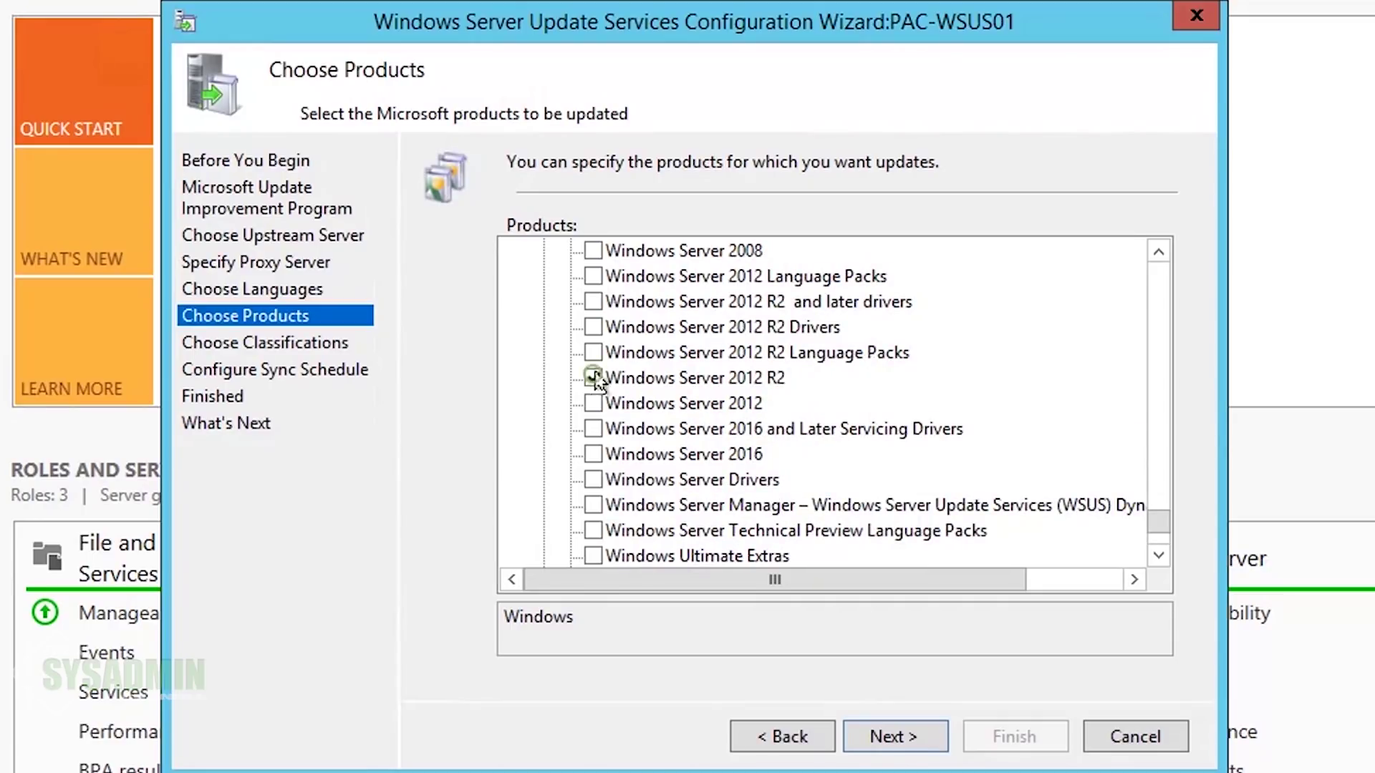
{"action": "scroll", "coordinate": [893, 455], "scroll_direction": "down", "scroll_amount": 5}
Step: Accept the product selection and add Update Rollups to the update classifications to synchronize
{"action": "left_click", "coordinate": [894, 737]}
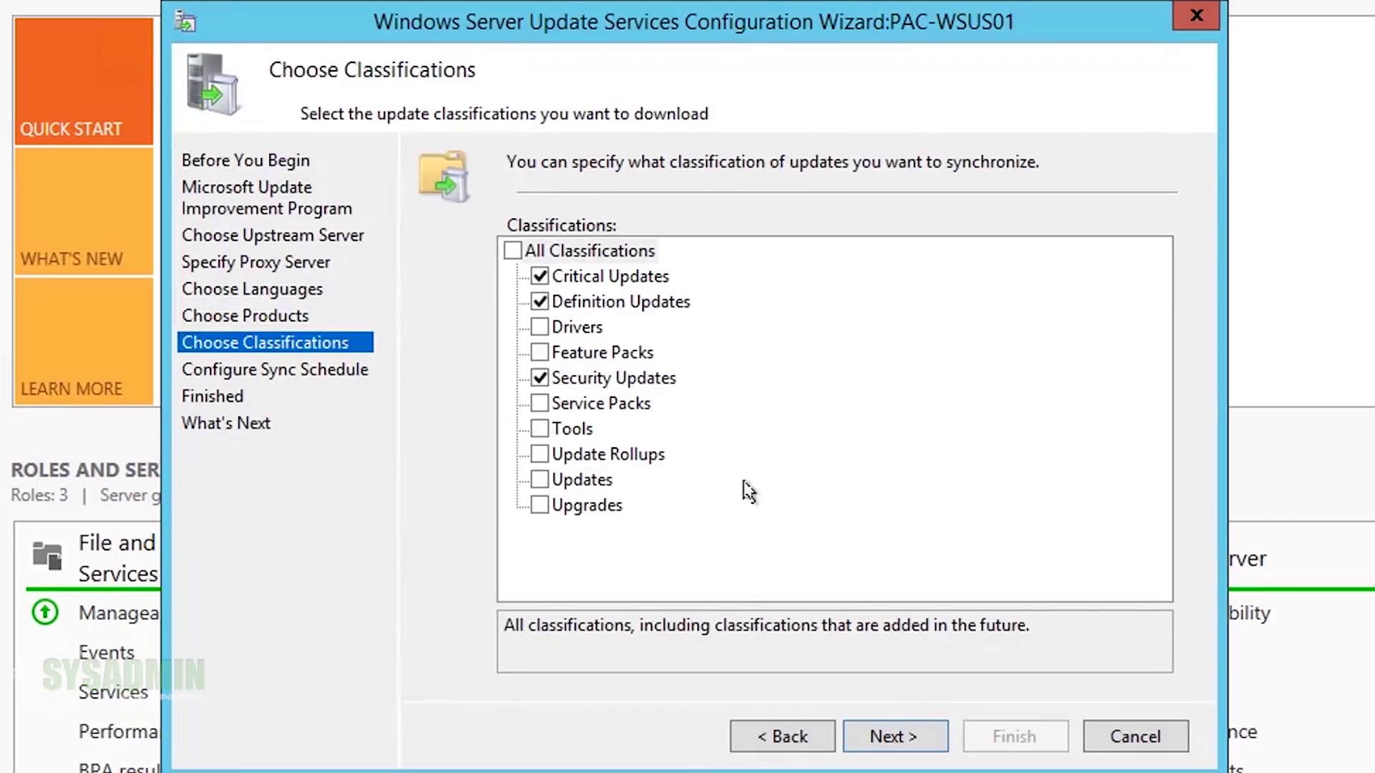
{"action": "left_click", "coordinate": [540, 454]}
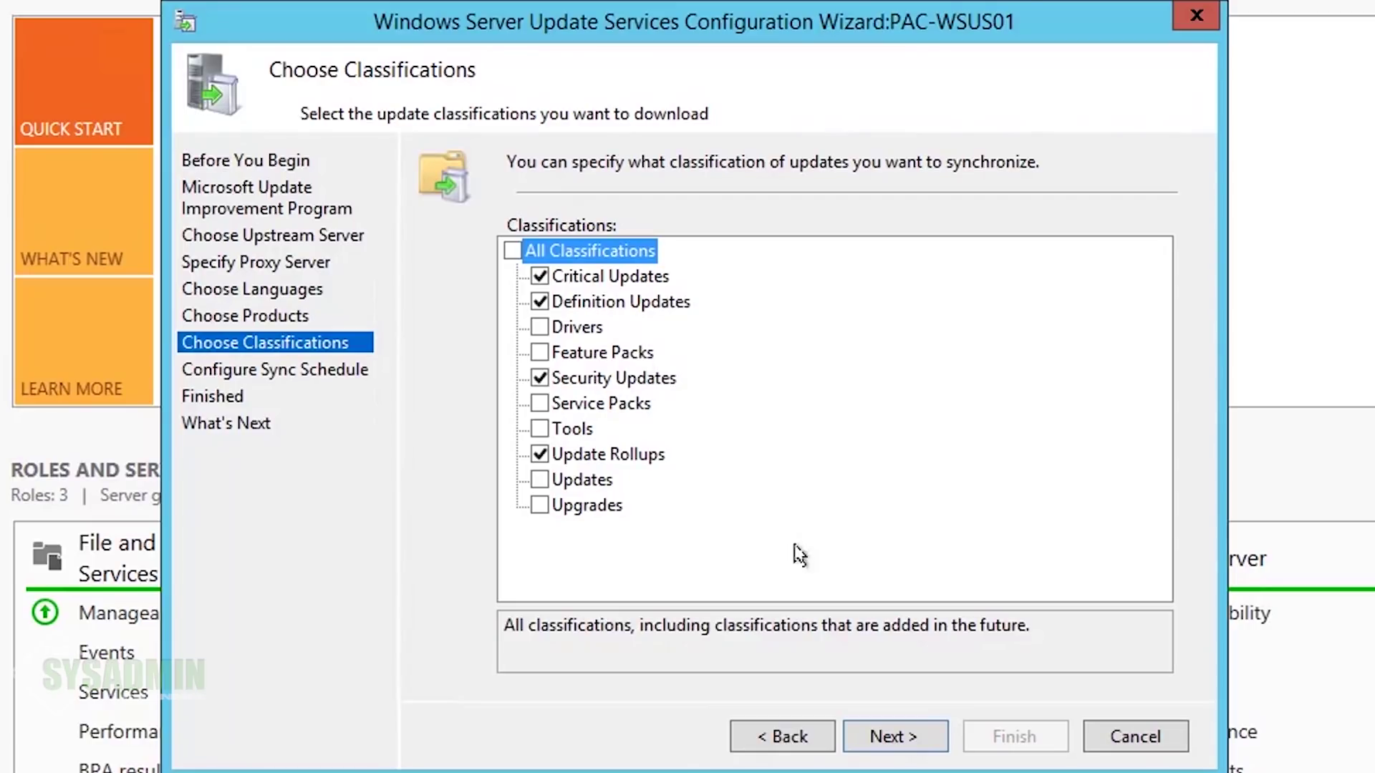
Step: Accept the update classifications and schedule automatic synchronization once per day, with the first synchronization at 2:00:00 AM
{"action": "left_click", "coordinate": [896, 741]}
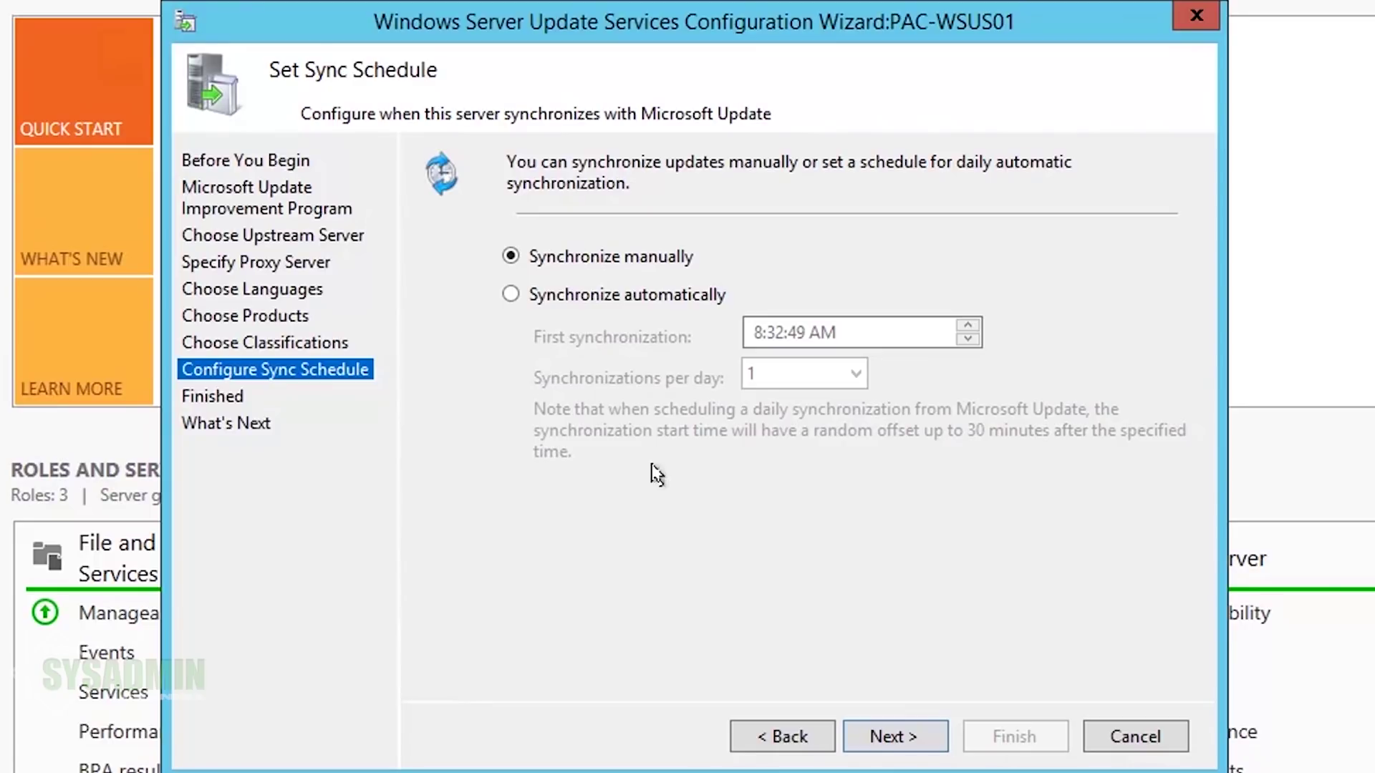
{"action": "left_click", "coordinate": [605, 295]}
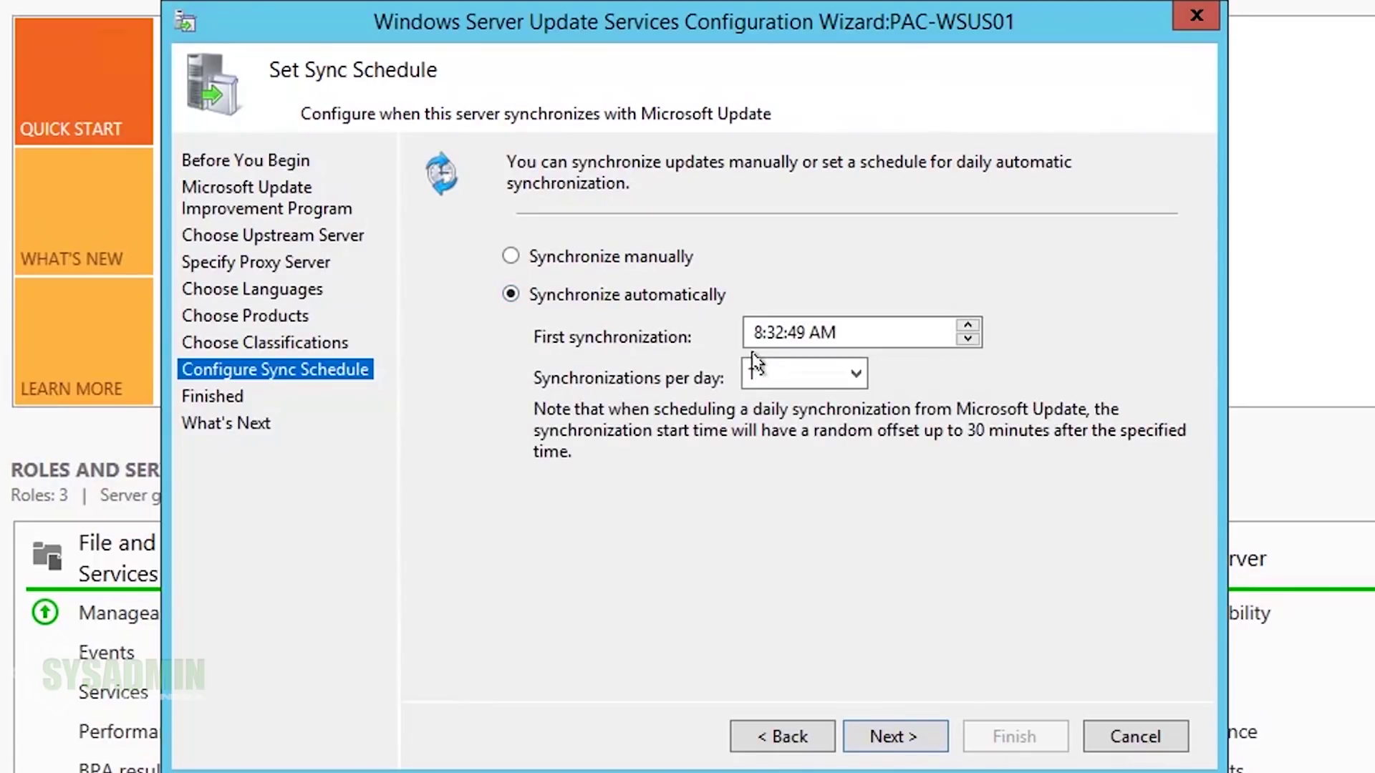
{"action": "left_click", "coordinate": [747, 333]}
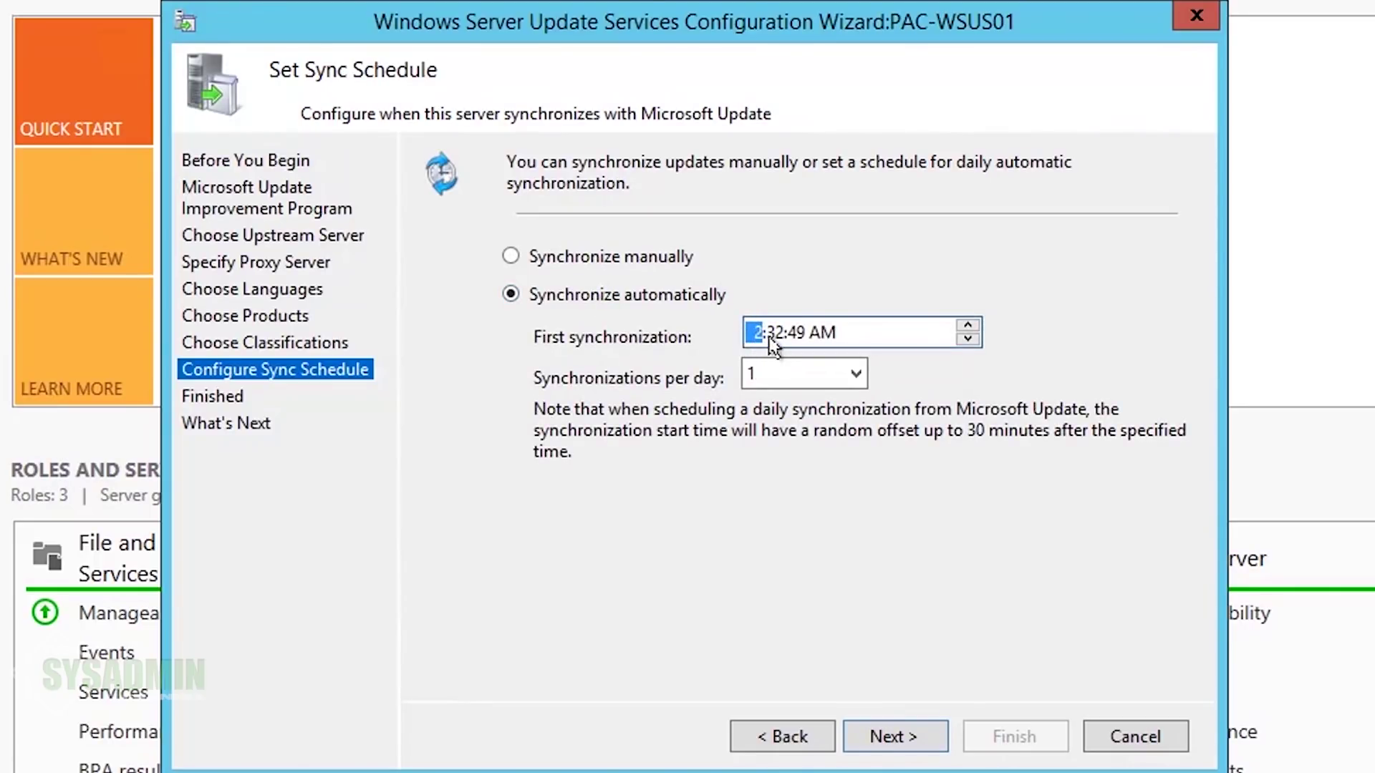
{"action": "type", "text": "2:00:00"}
{"action": "key", "text": "Tab"}
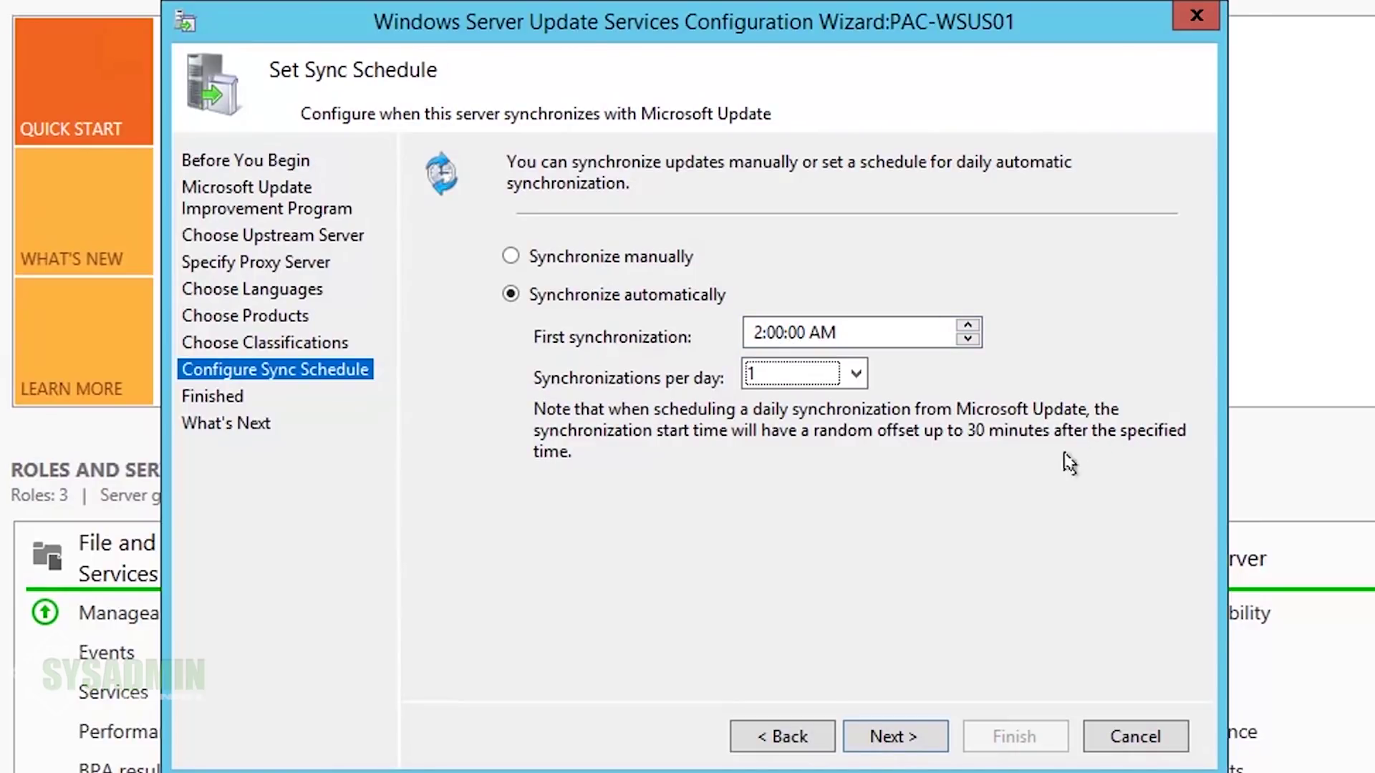
{"action": "left_click", "coordinate": [887, 737]}
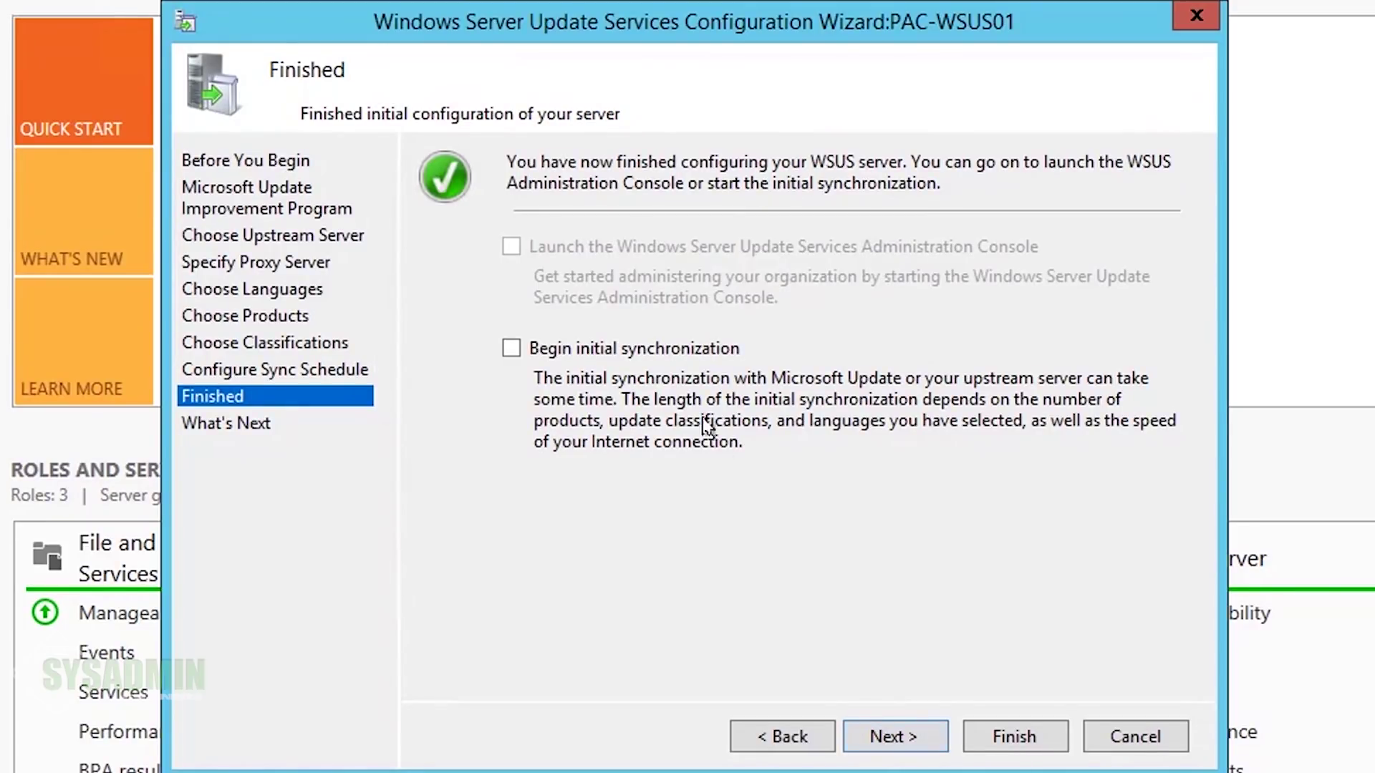
Step: Enable the initial synchronization and finish the WSUS configuration wizard
{"action": "left_click", "coordinate": [647, 347]}
{"action": "left_click", "coordinate": [916, 745]}
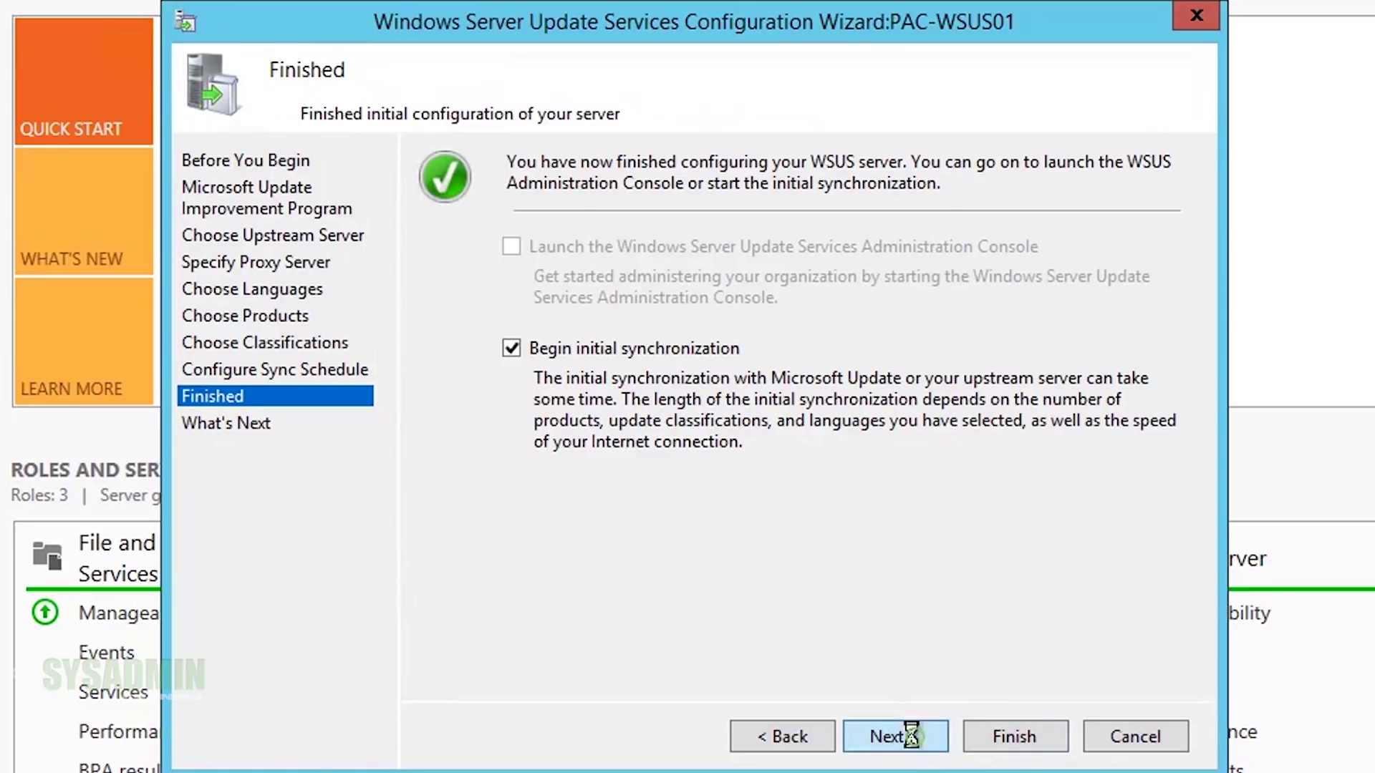
{"action": "left_click", "coordinate": [1014, 739]}
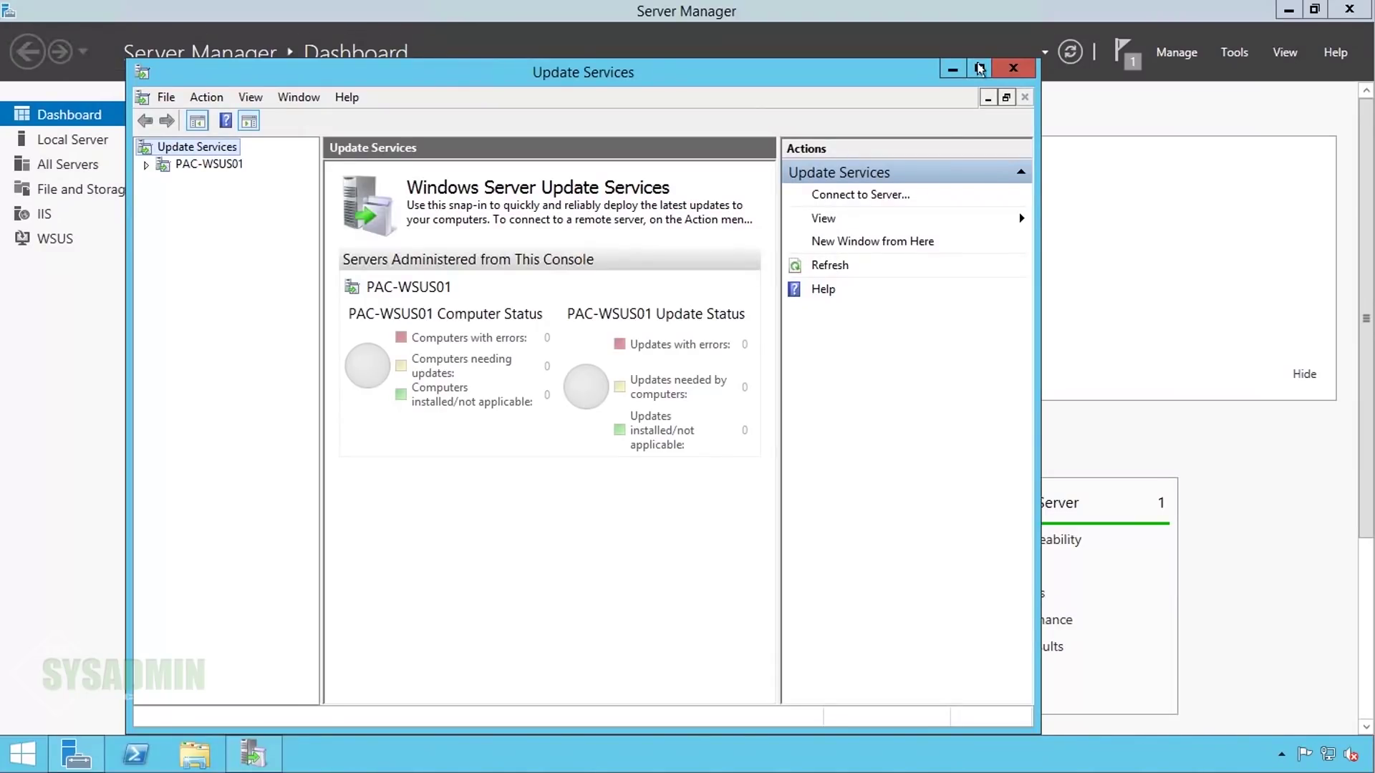
Step: Maximize the Update Services console and expand the PAC-WSUS01 server node
{"action": "left_click", "coordinate": [980, 68]}
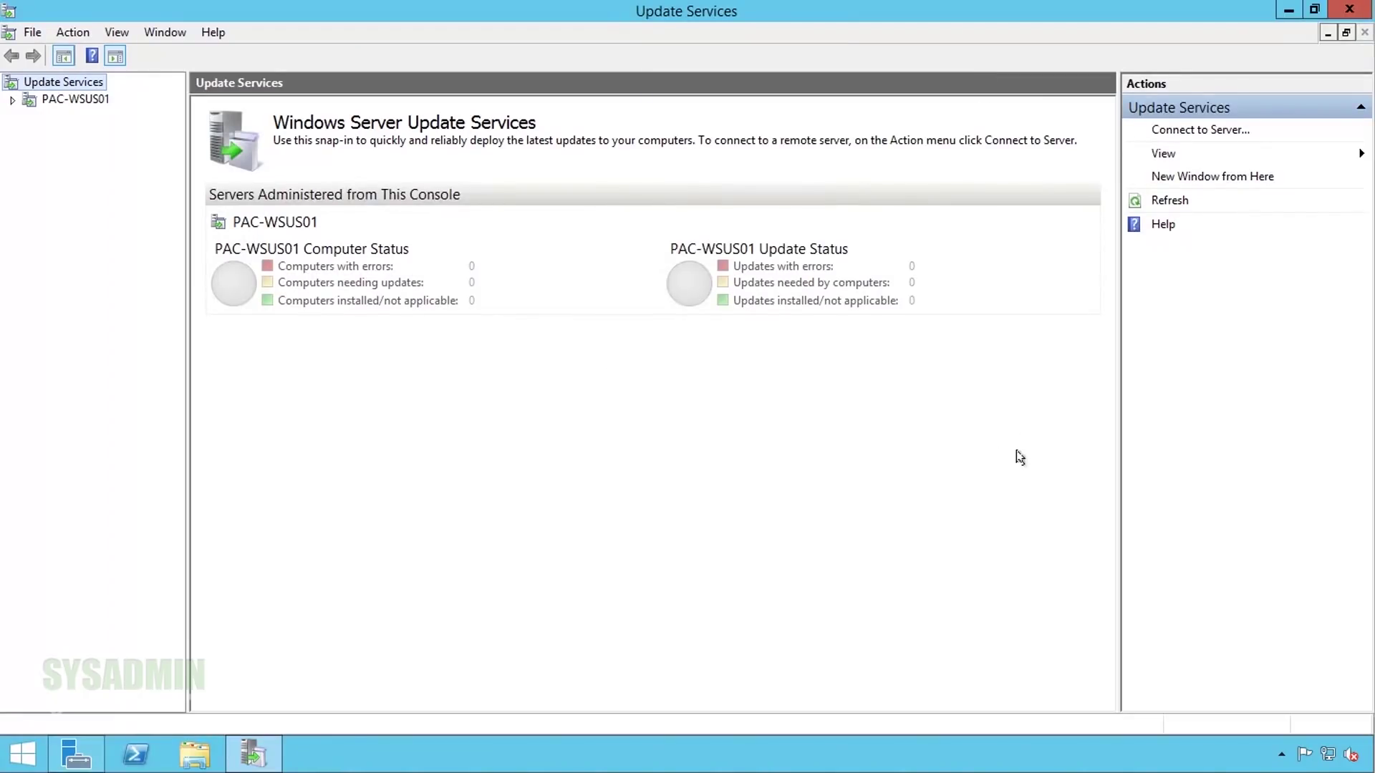
{"action": "left_click_drag", "start_coordinate": [189, 515], "coordinate": [208, 516]}
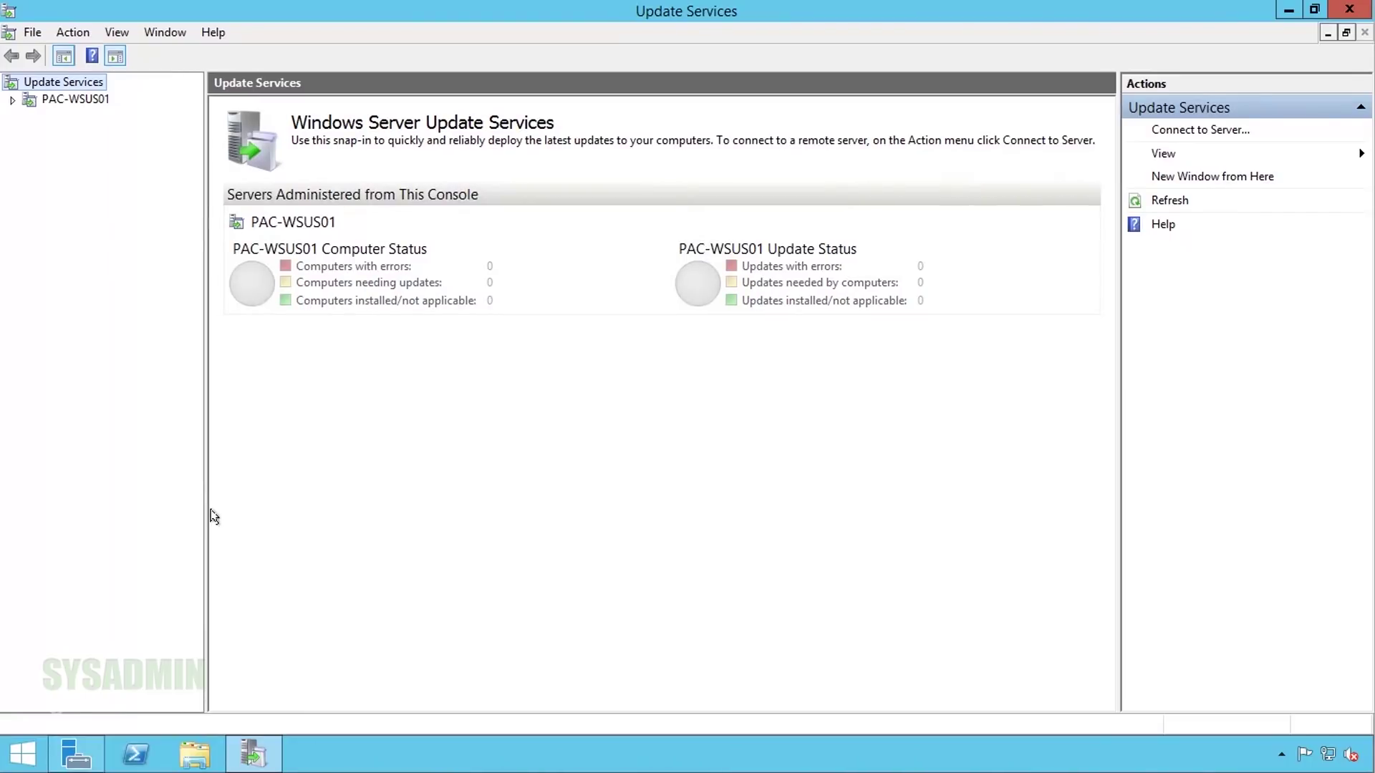
{"action": "left_click", "coordinate": [13, 100]}
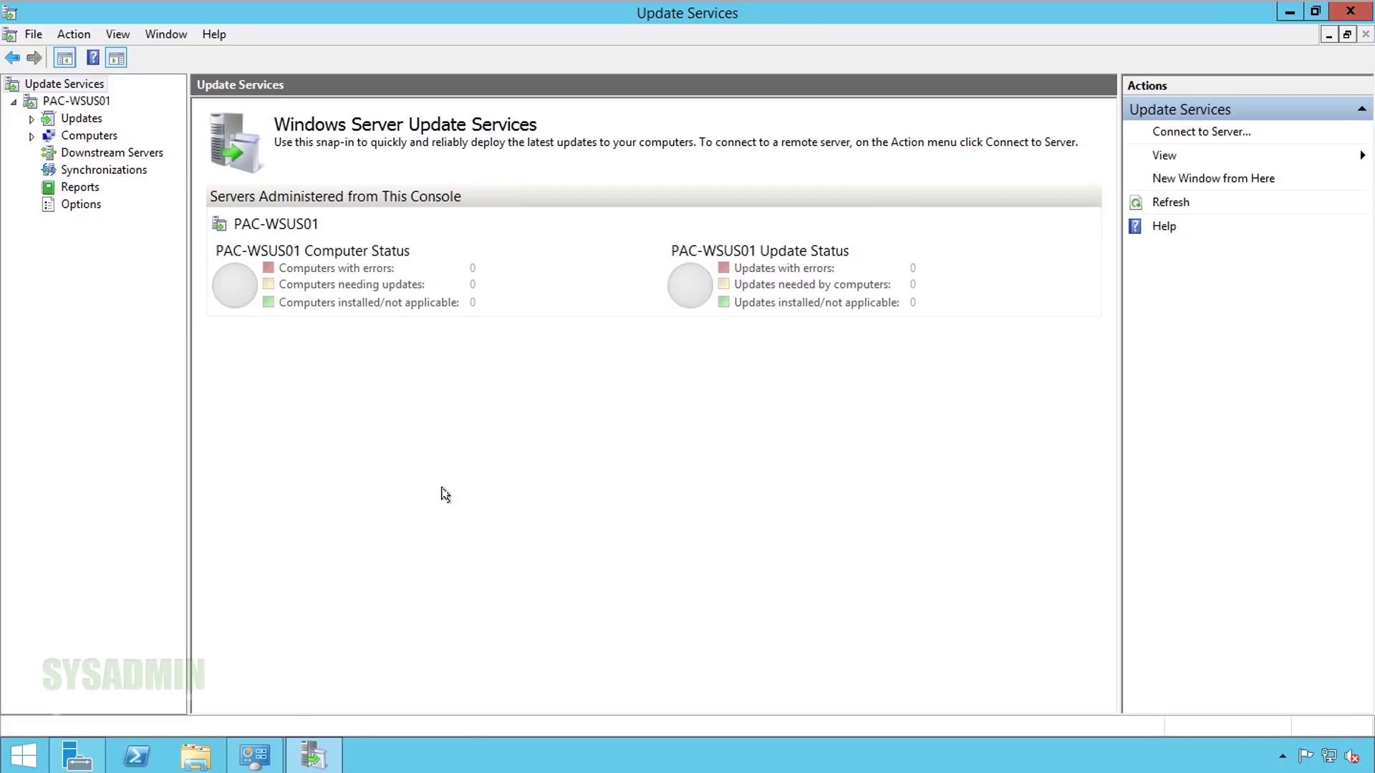
Step: In the server's Products and Classifications options, add Windows 10 and Windows 7 to the products to synchronize
{"action": "left_click", "coordinate": [76, 205]}
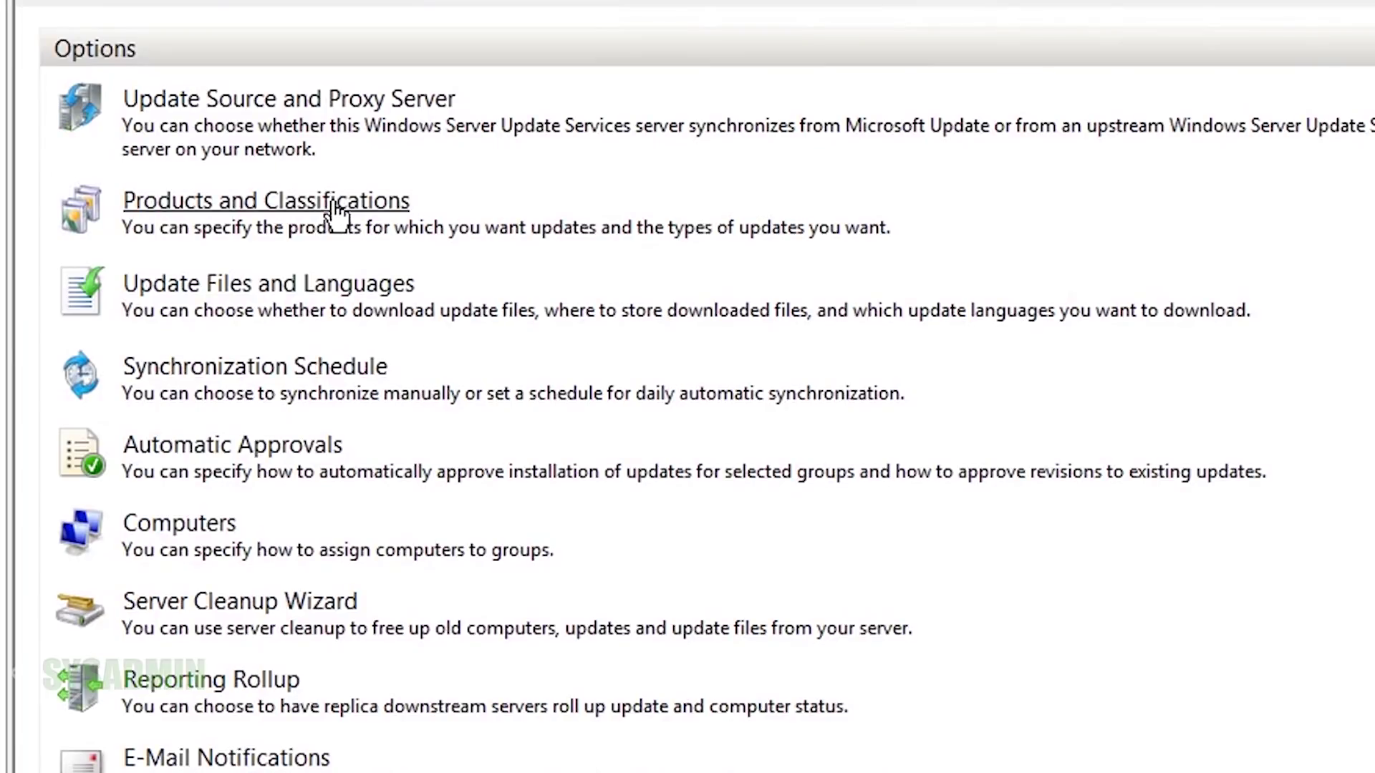
{"action": "left_click", "coordinate": [333, 208]}
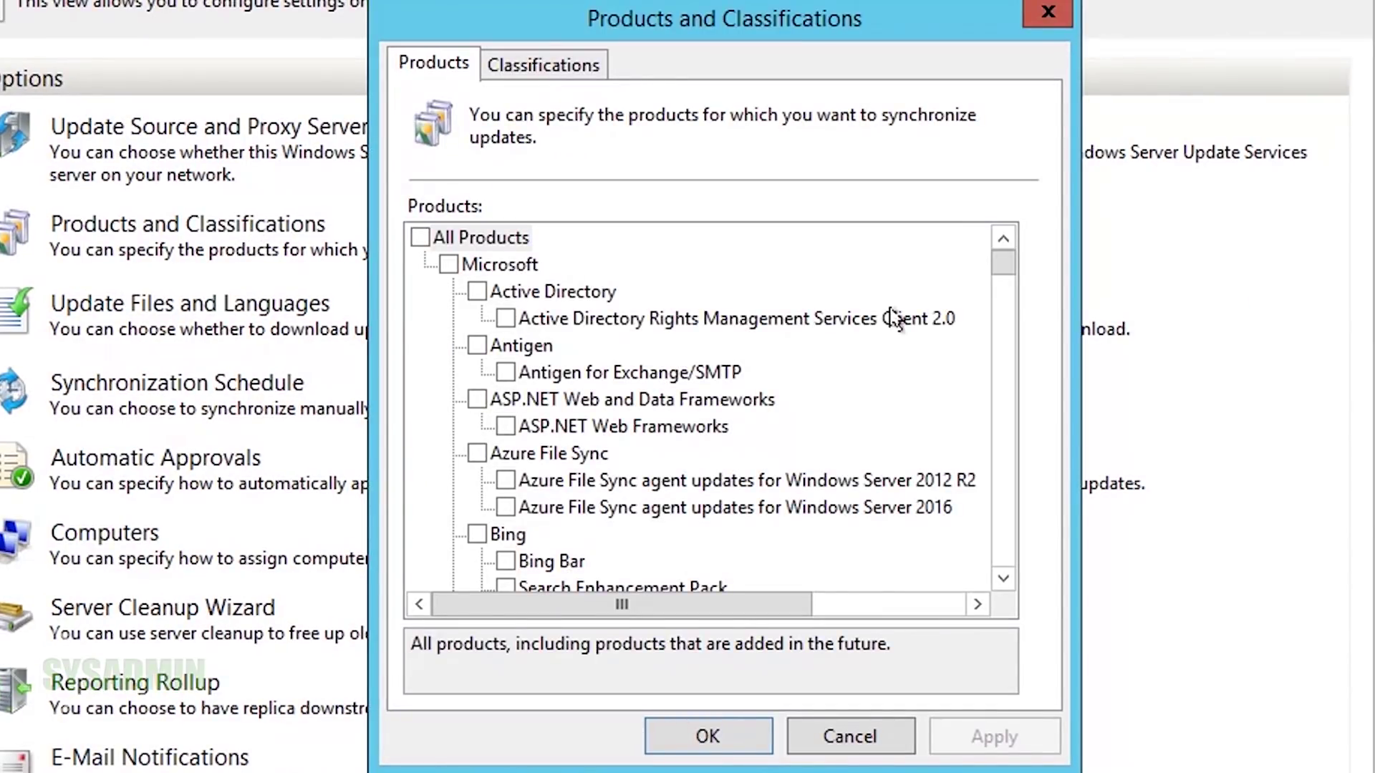
{"action": "left_click_drag", "start_coordinate": [1002, 262], "coordinate": [1002, 501]}
{"action": "left_click", "coordinate": [1003, 238]}
{"action": "left_click", "coordinate": [912, 432]}
{"action": "scroll", "coordinate": [827, 433], "scroll_direction": "up", "scroll_amount": 3}
{"action": "scroll", "coordinate": [827, 433], "scroll_direction": "down", "scroll_amount": 4}
{"action": "scroll", "coordinate": [863, 422], "scroll_direction": "down", "scroll_amount": 3}
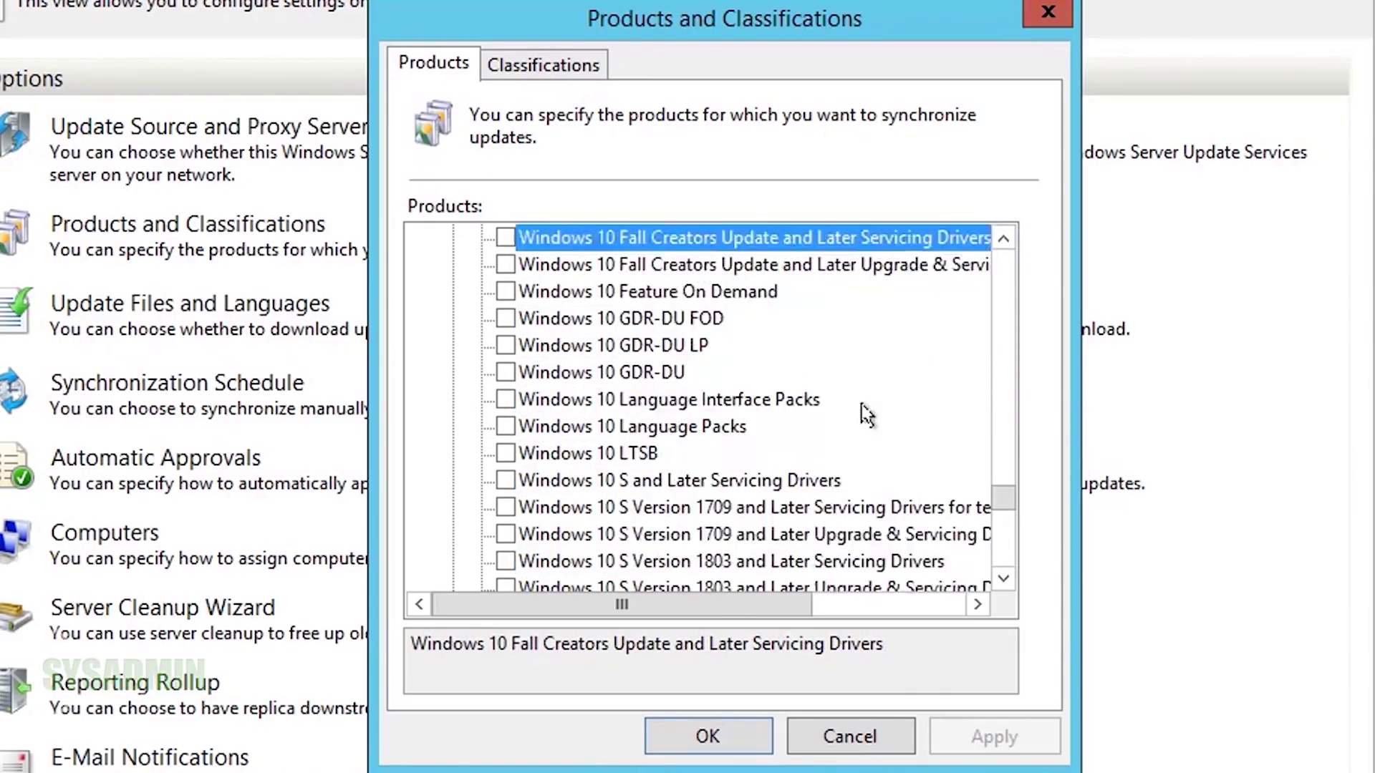
{"action": "left_click", "coordinate": [505, 508]}
{"action": "scroll", "coordinate": [881, 365], "scroll_direction": "down", "scroll_amount": 2}
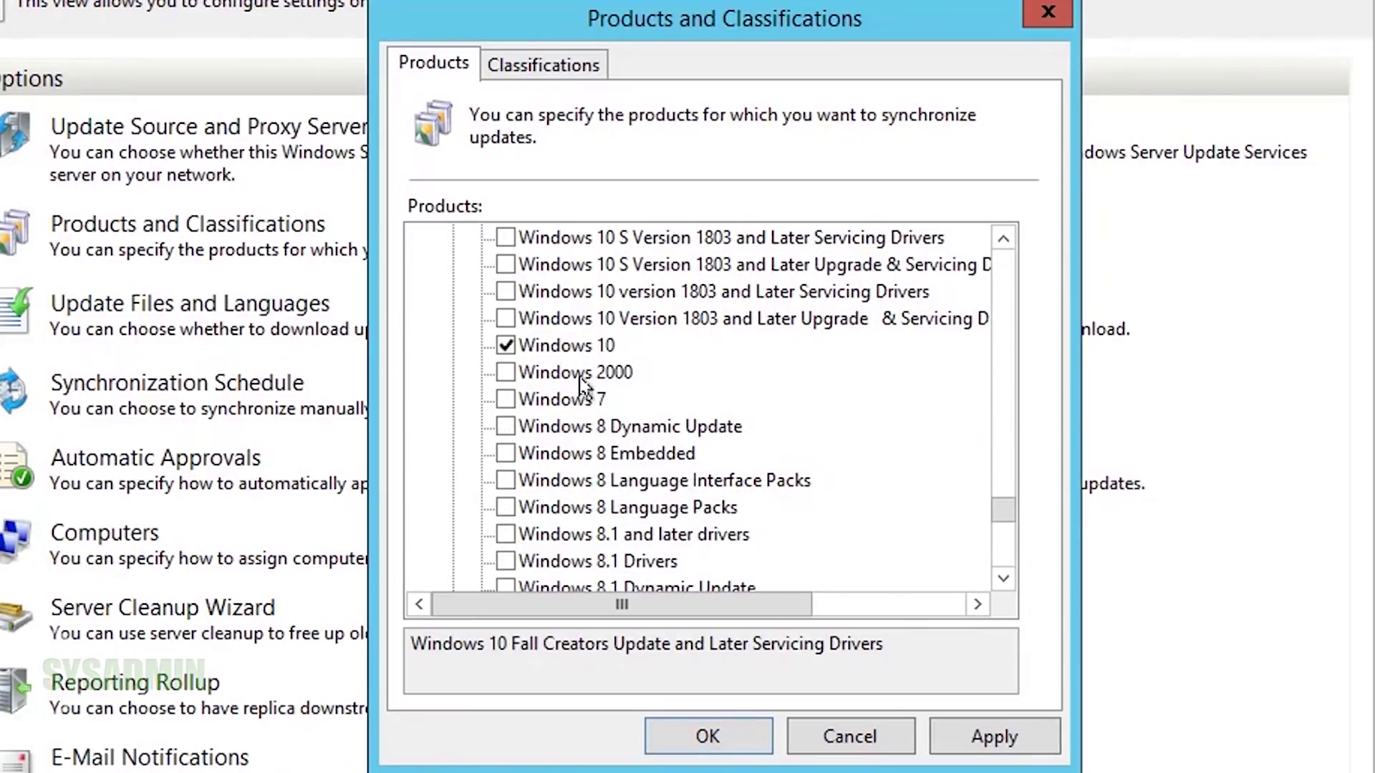
{"action": "left_click", "coordinate": [505, 399]}
Step: Add Windows Server 2016 to the products to synchronize
{"action": "scroll", "coordinate": [748, 369], "scroll_direction": "down", "scroll_amount": 1}
{"action": "scroll", "coordinate": [751, 370], "scroll_direction": "down", "scroll_amount": 9}
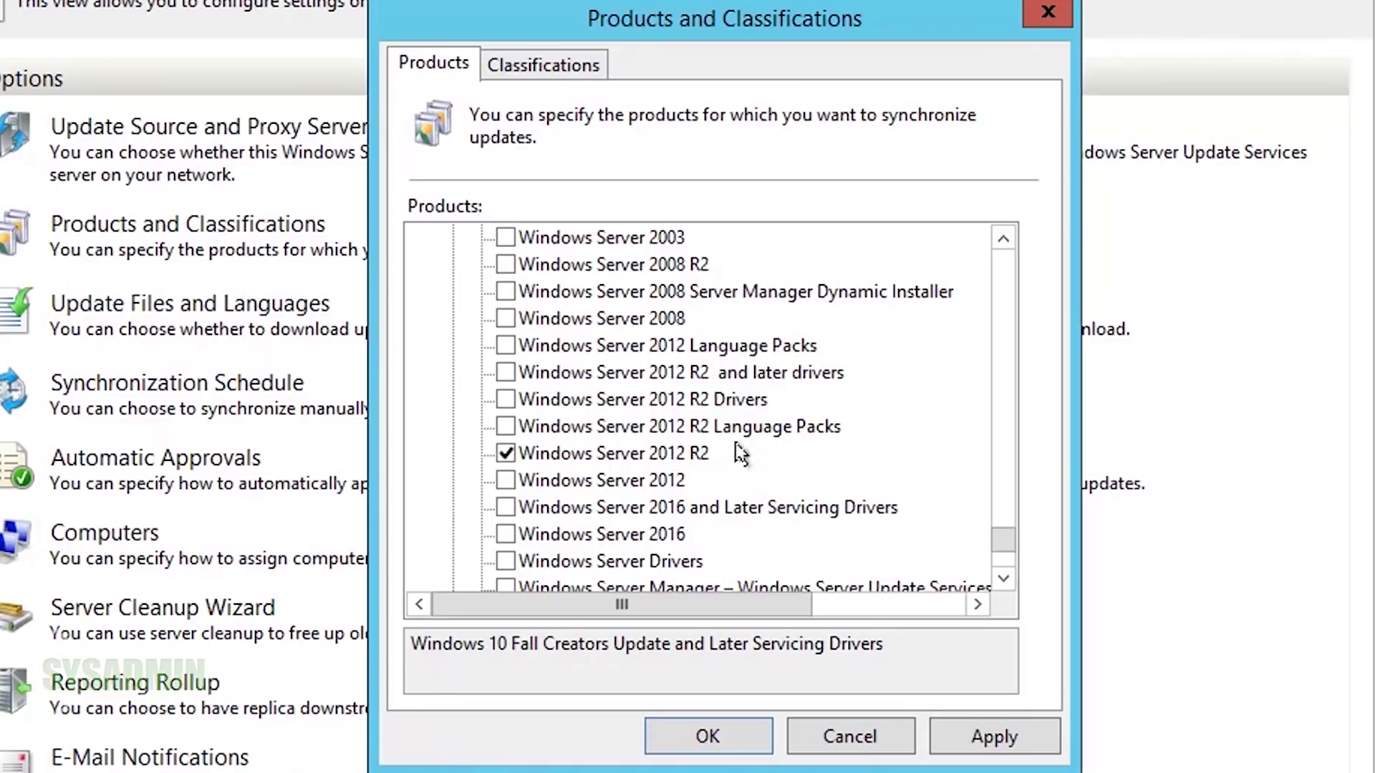
{"action": "scroll", "coordinate": [700, 458], "scroll_direction": "down", "scroll_amount": 1}
{"action": "left_click", "coordinate": [506, 453]}
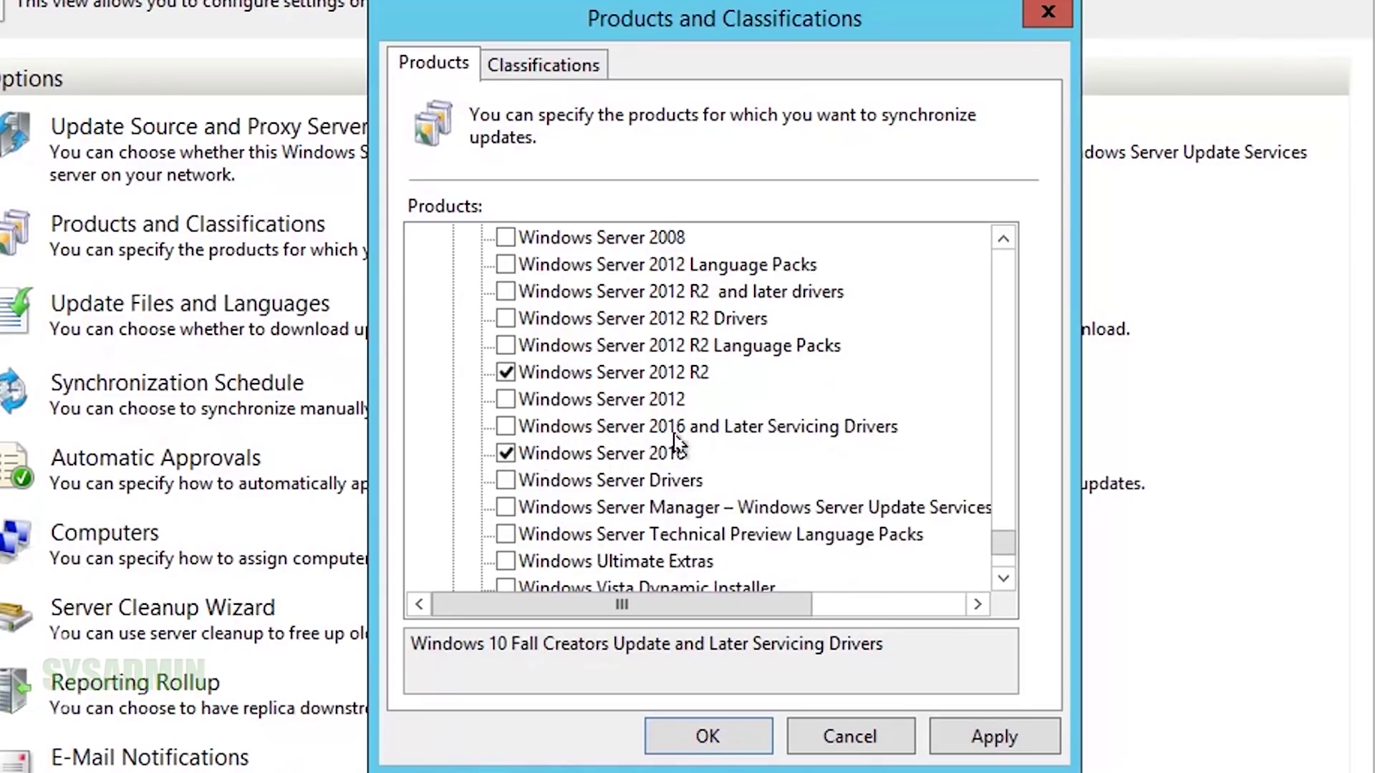
{"action": "scroll", "coordinate": [716, 443], "scroll_direction": "down", "scroll_amount": 4}
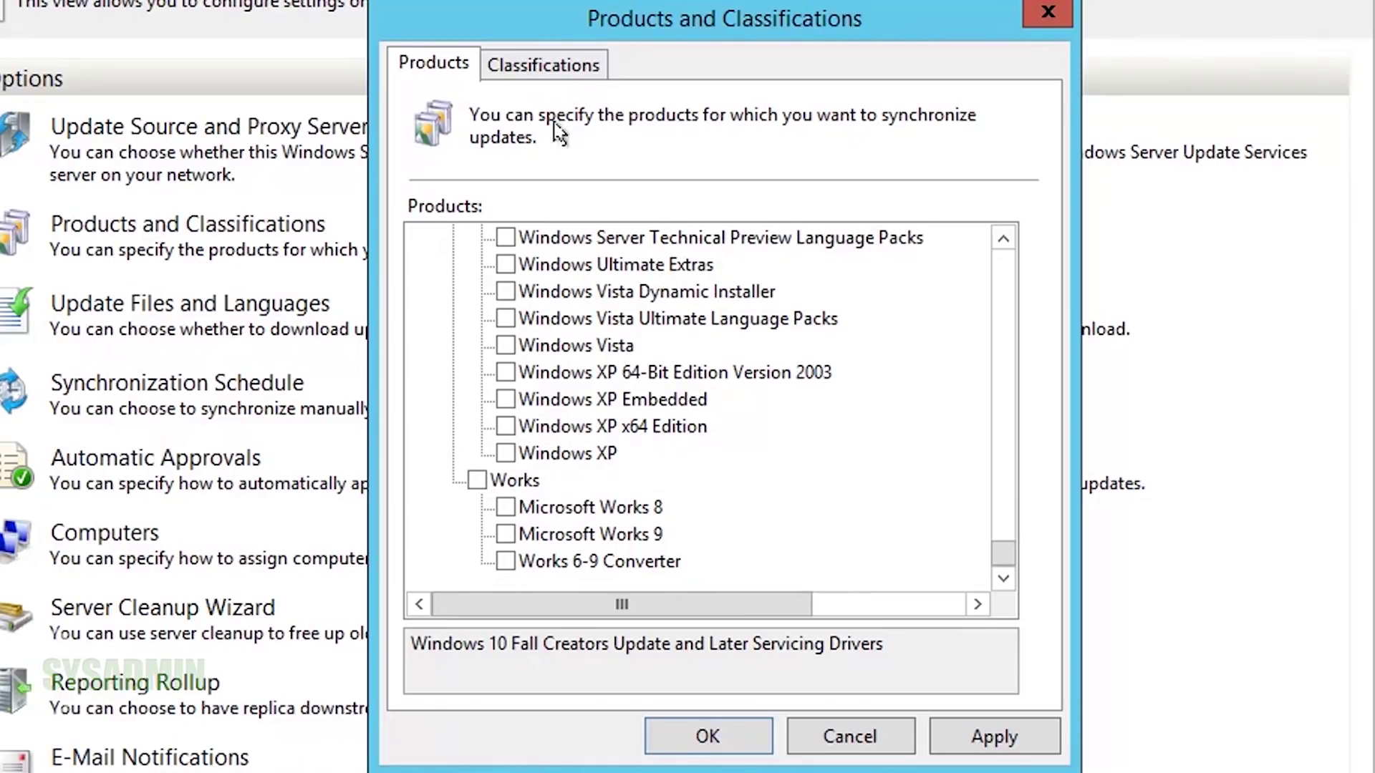
Step: Include Updates and exclude Upgrades in the update classifications, and apply the product and classification changes
{"action": "left_click", "coordinate": [561, 68]}
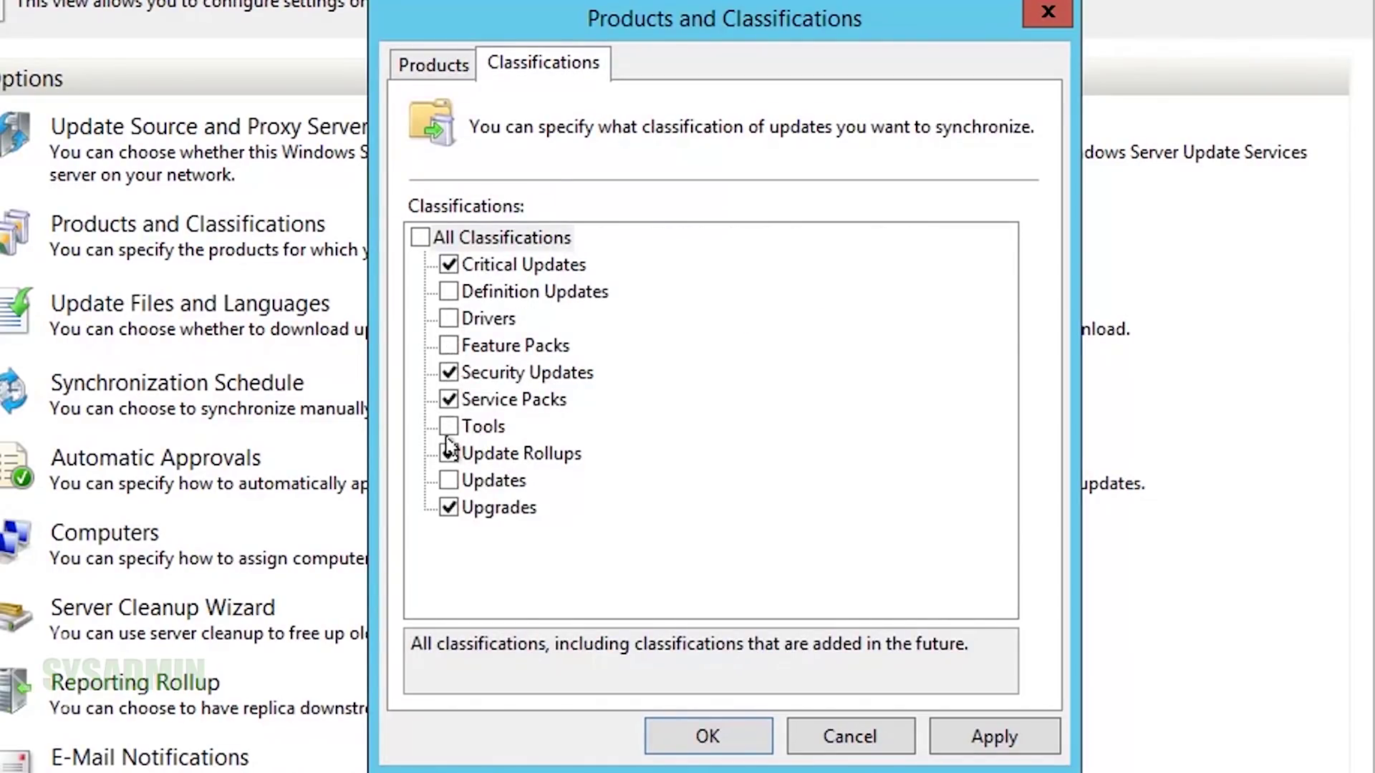
{"action": "left_click", "coordinate": [448, 481]}
{"action": "left_click", "coordinate": [449, 508]}
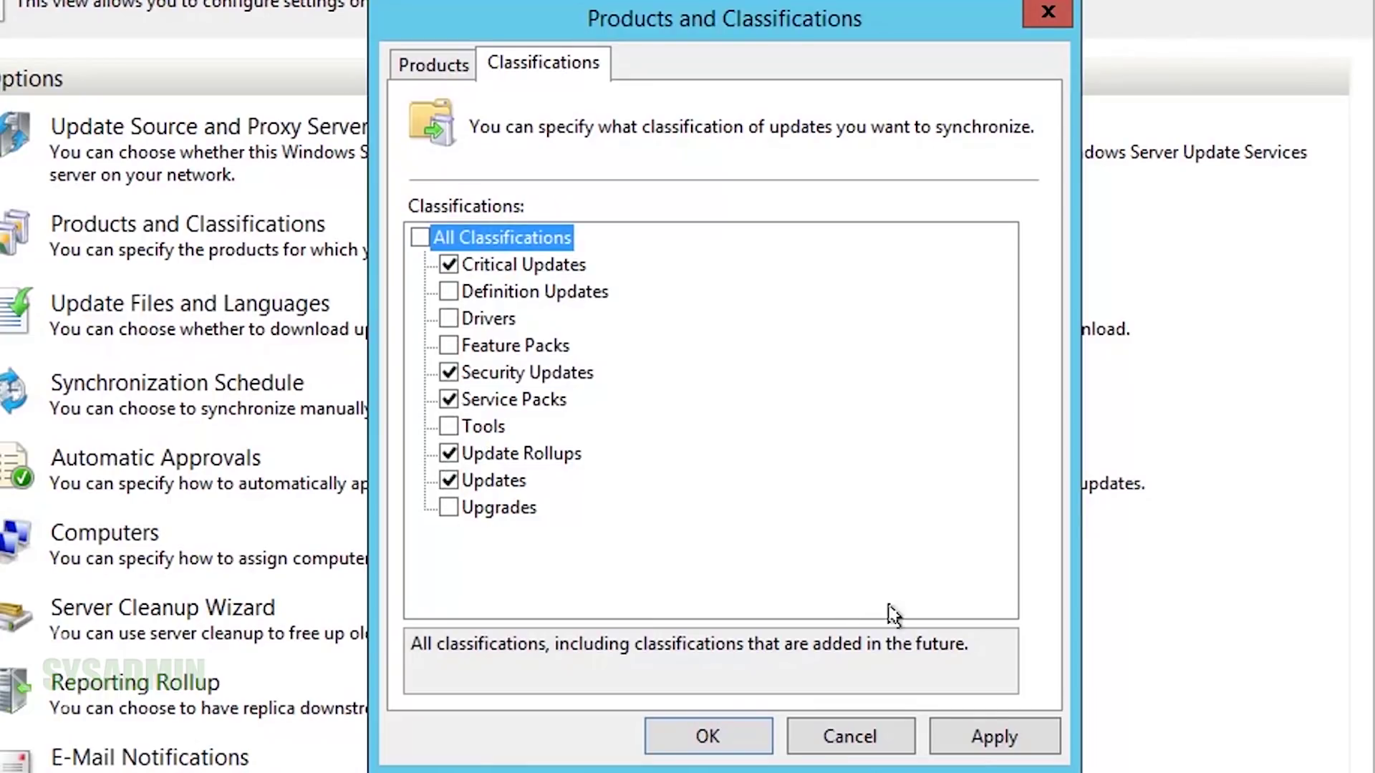
{"action": "left_click", "coordinate": [993, 737]}
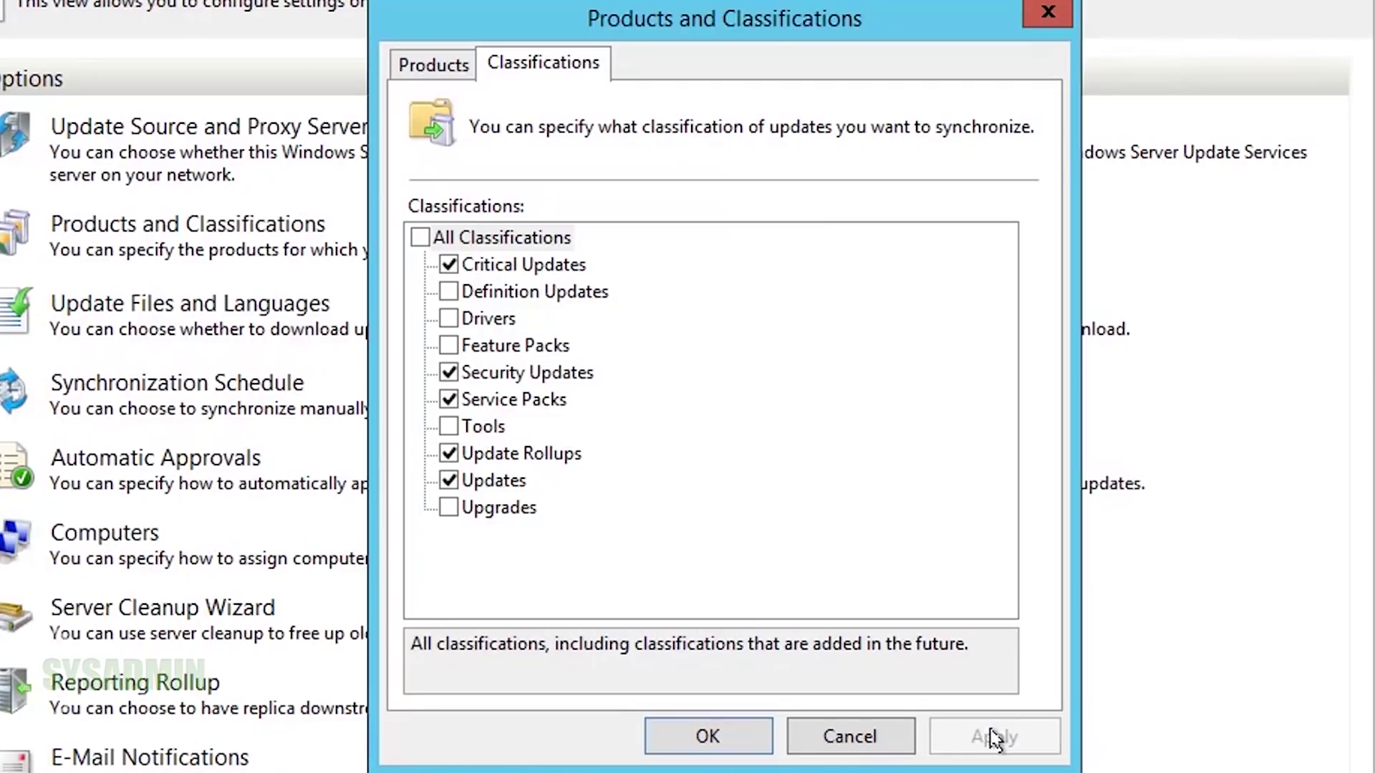
{"action": "left_click", "coordinate": [737, 737]}
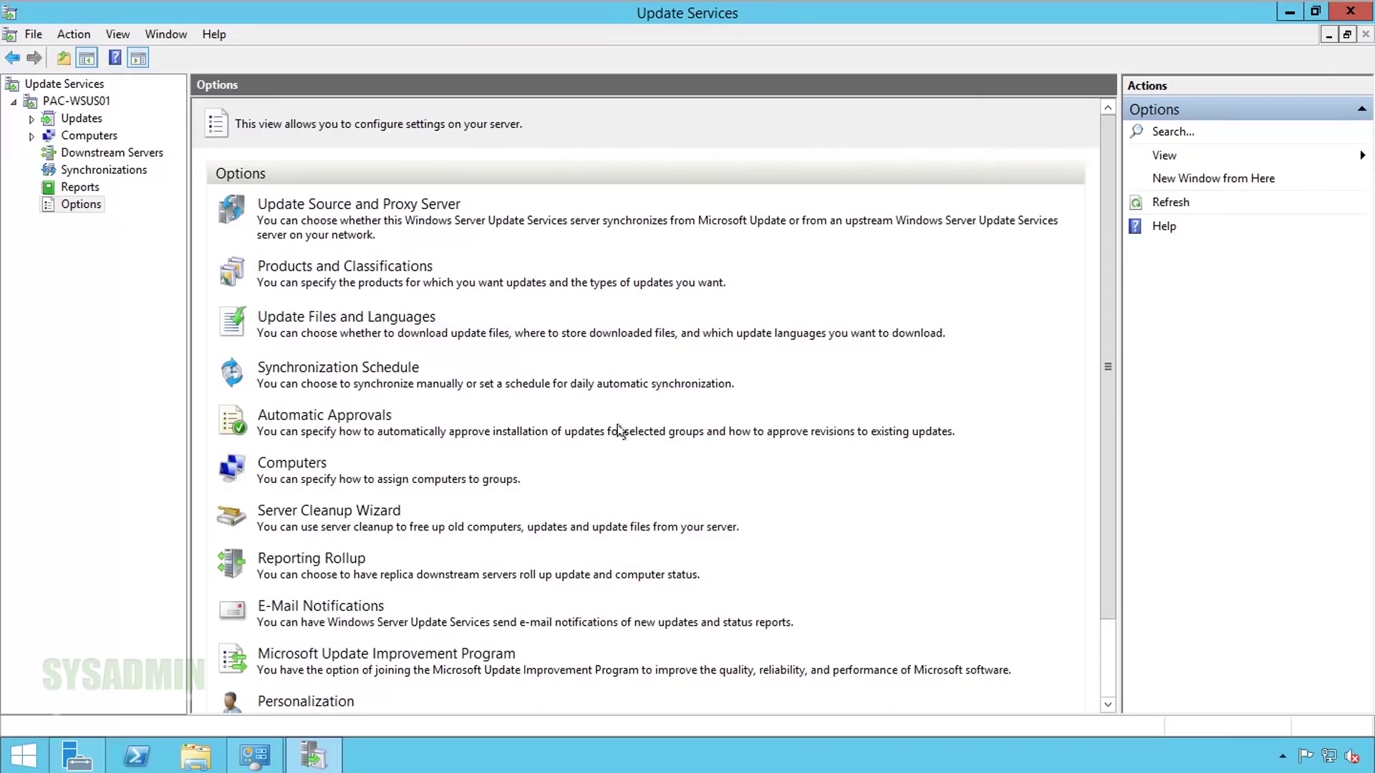
Step: Set the WSUS synchronization schedule to manual synchronization and accept it
{"action": "left_click", "coordinate": [367, 368]}
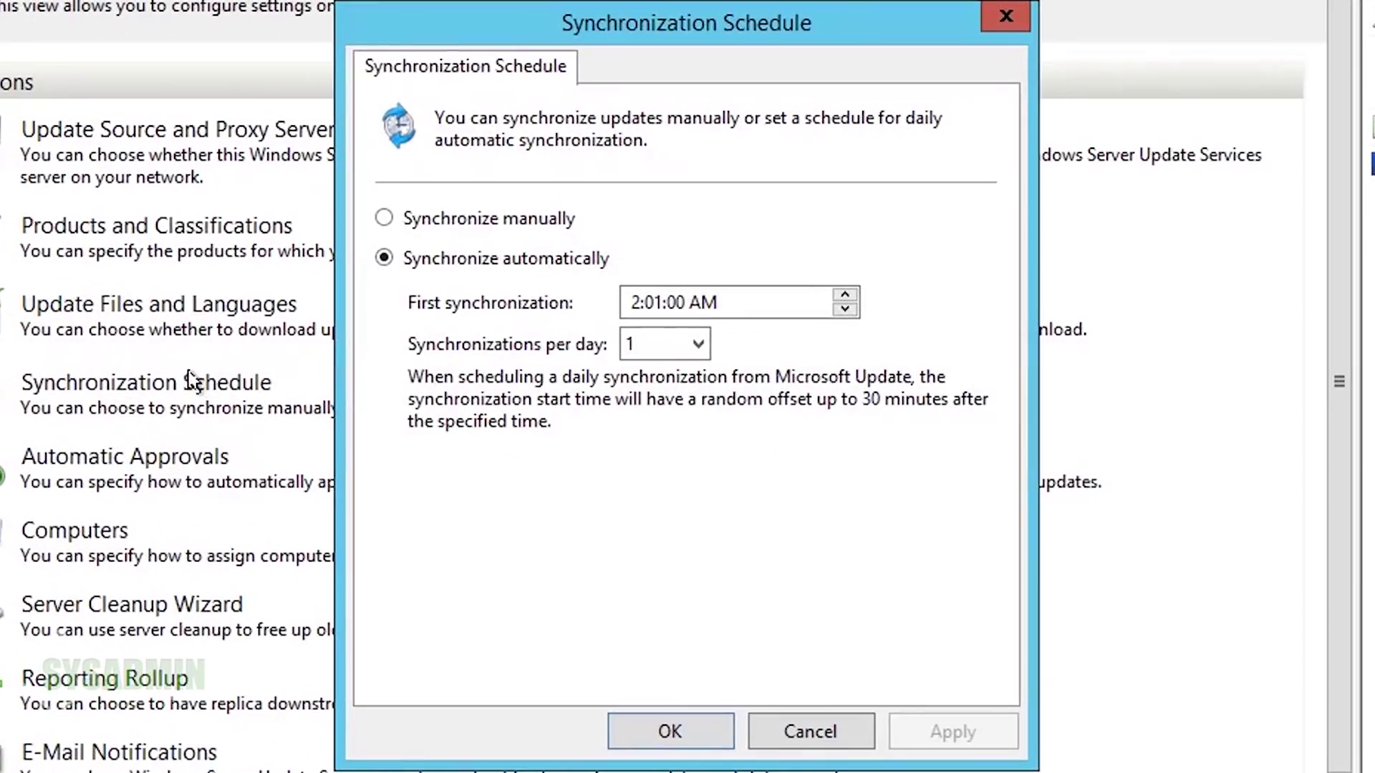
{"action": "left_click", "coordinate": [452, 225]}
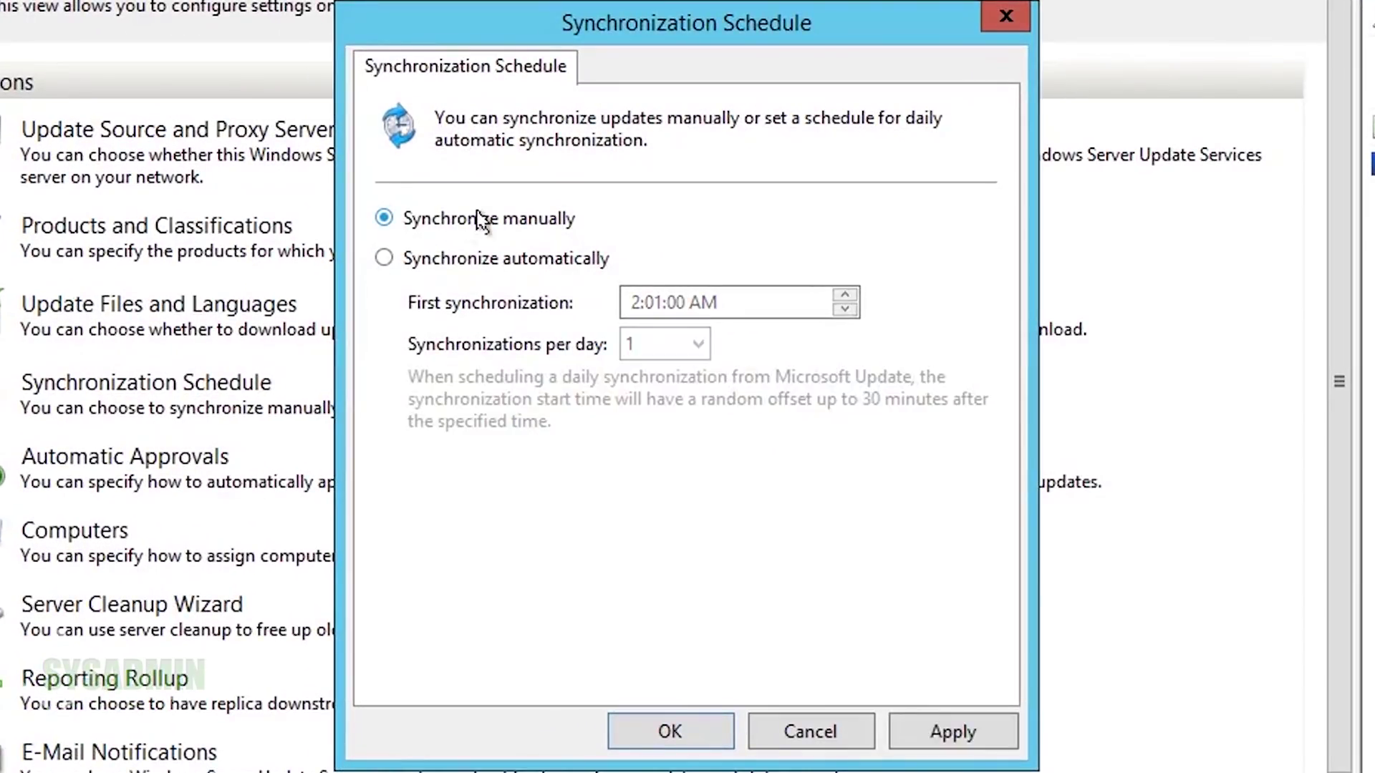
{"action": "left_click", "coordinate": [673, 730]}
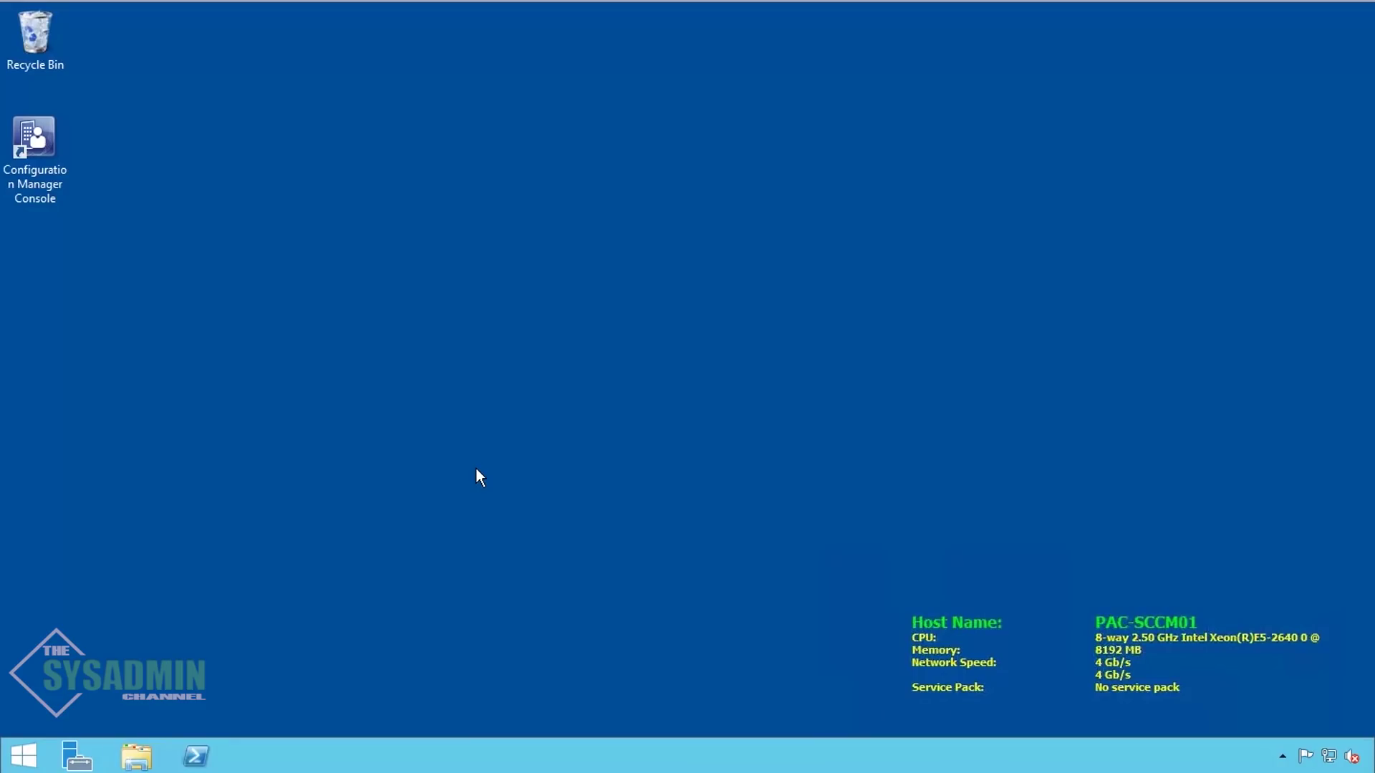
Step: Open the Configuration Manager console on PAC-SCCM01 and display the properties of Default Client Settings in the Administration workspace
{"action": "double_click", "coordinate": [41, 139]}
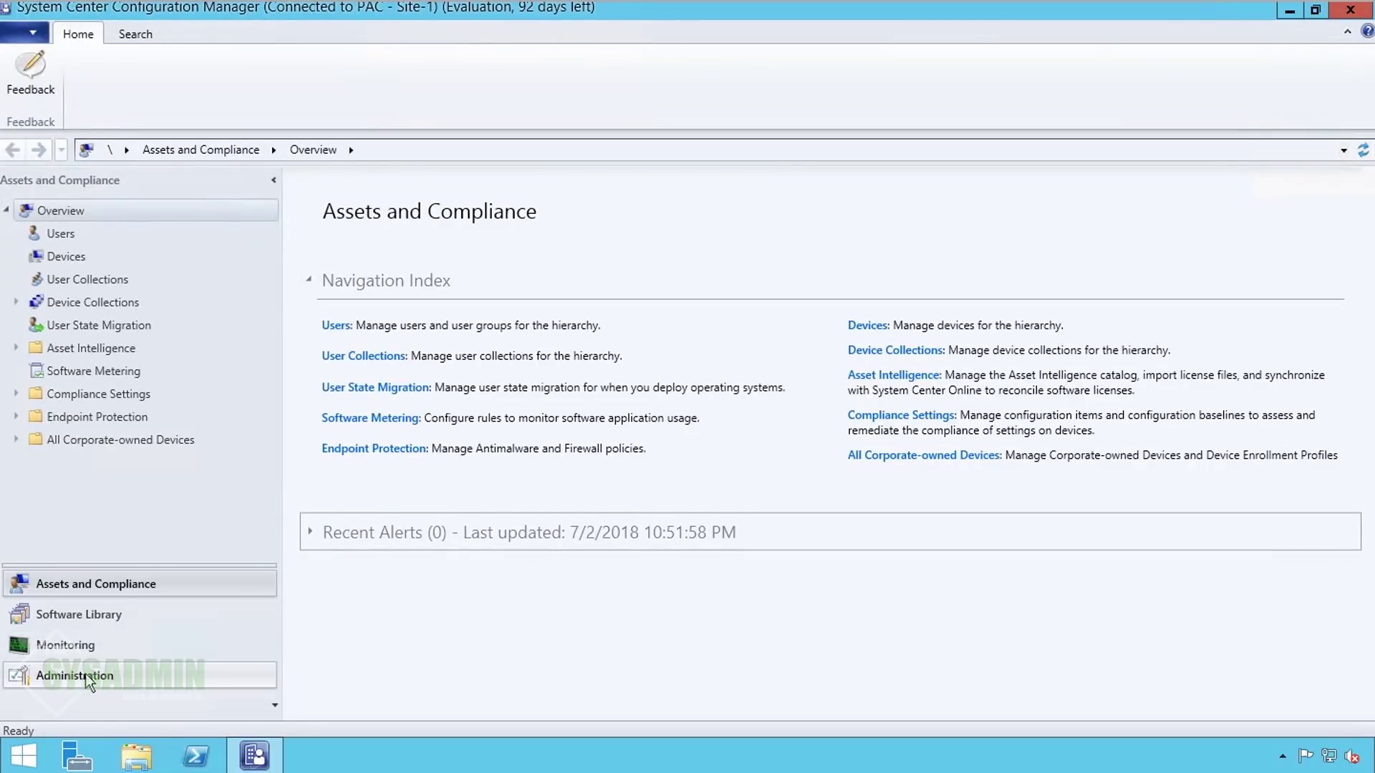
{"action": "left_click", "coordinate": [85, 674]}
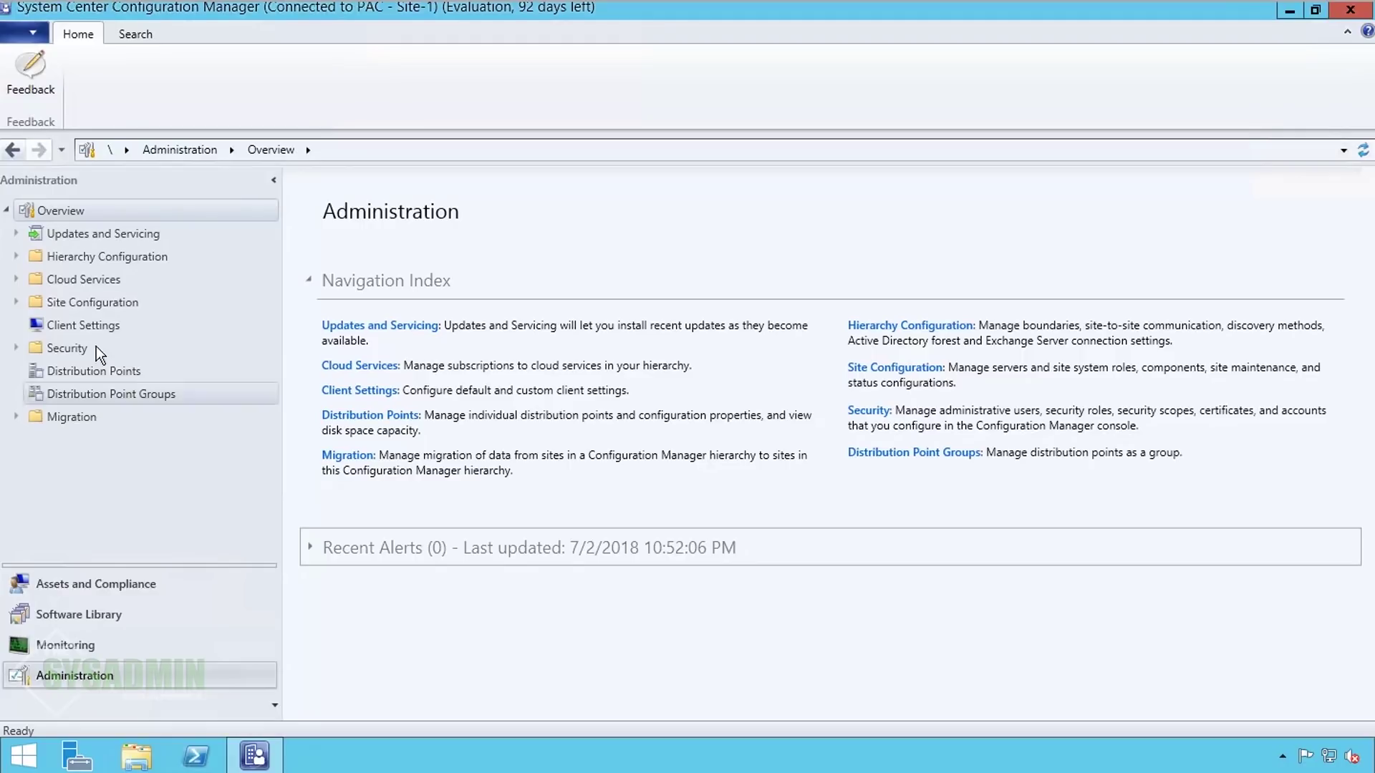
{"action": "left_click", "coordinate": [96, 324]}
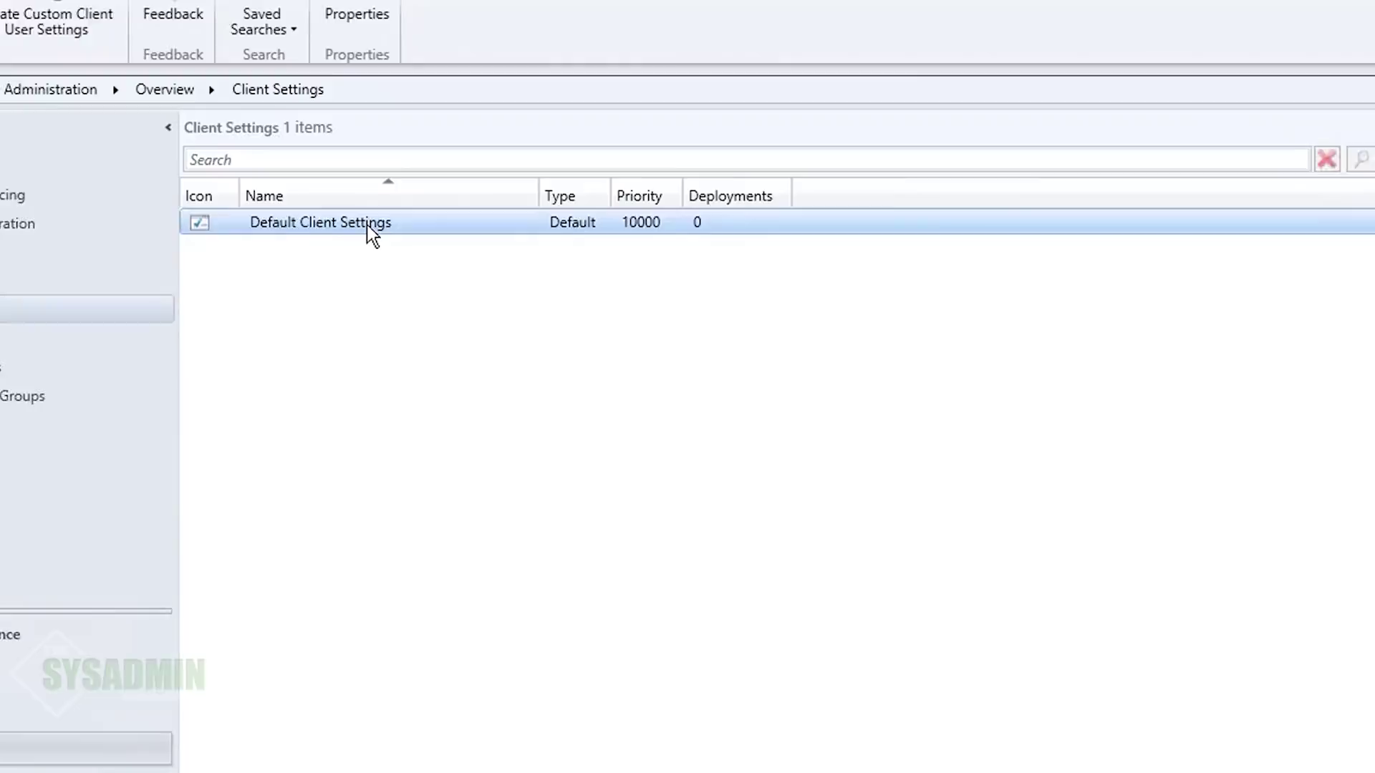
{"action": "right_click", "coordinate": [431, 258]}
{"action": "left_click", "coordinate": [387, 214]}
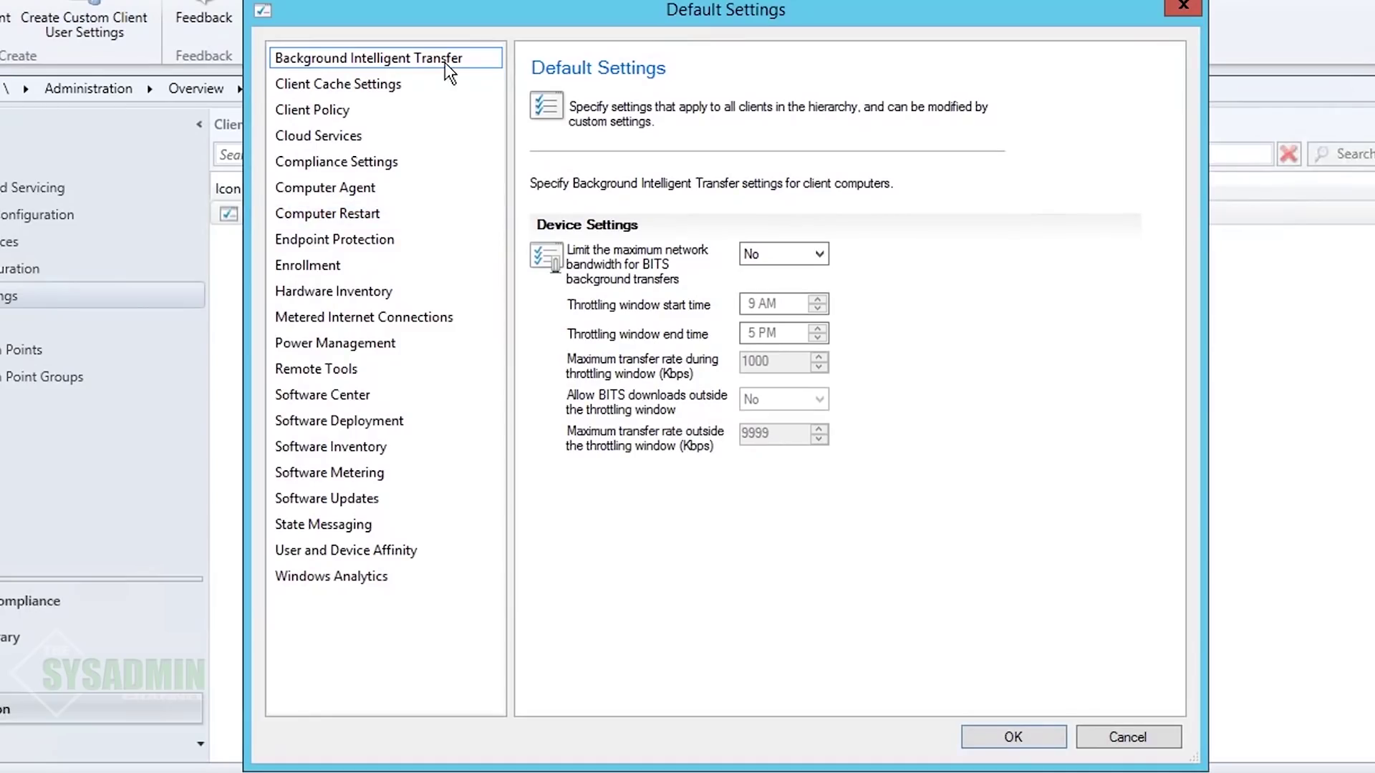
Step: Keep Use new Software Center and Enable software updates on clients set to Yes, and accept the default client settings
{"action": "left_click", "coordinate": [371, 192]}
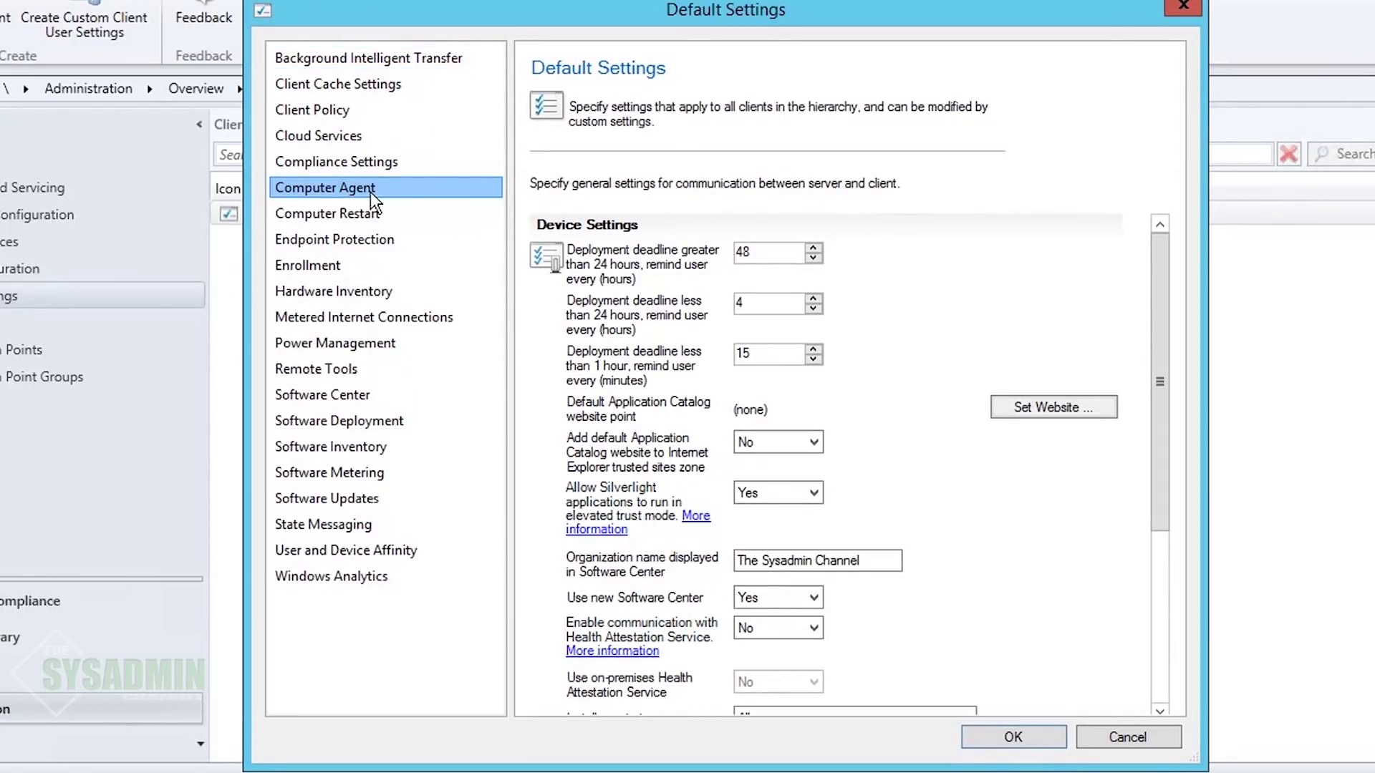
{"action": "left_click_drag", "start_coordinate": [1159, 300], "coordinate": [1145, 470]}
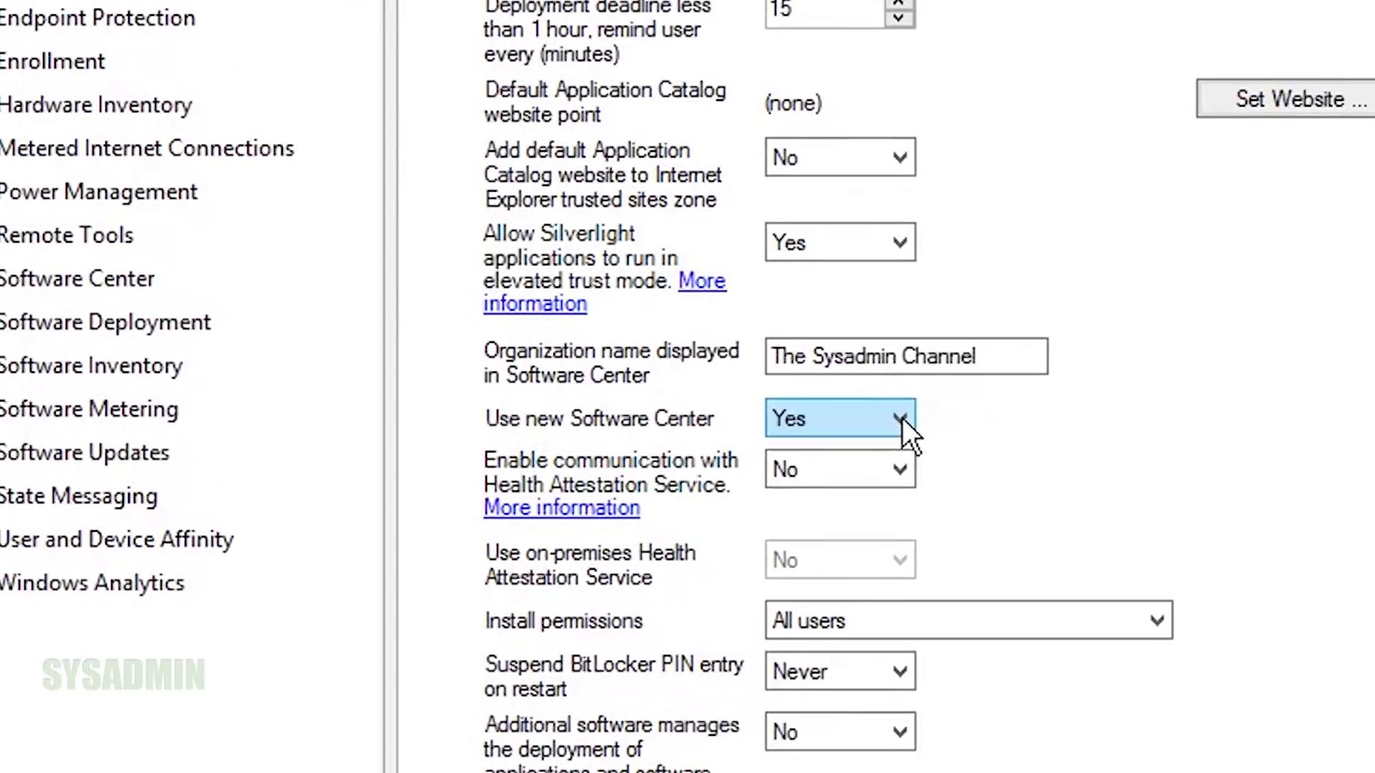
{"action": "left_click", "coordinate": [814, 480]}
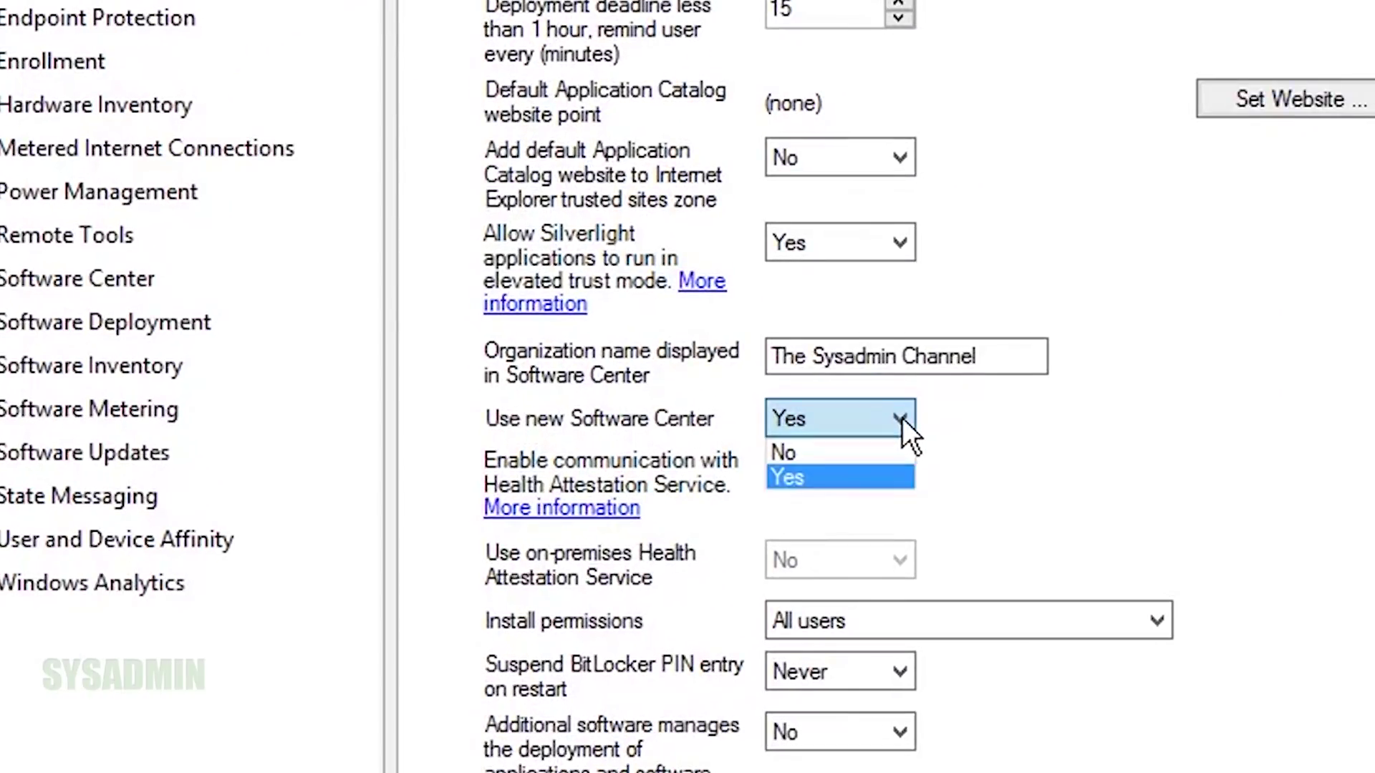
{"action": "left_click", "coordinate": [900, 418]}
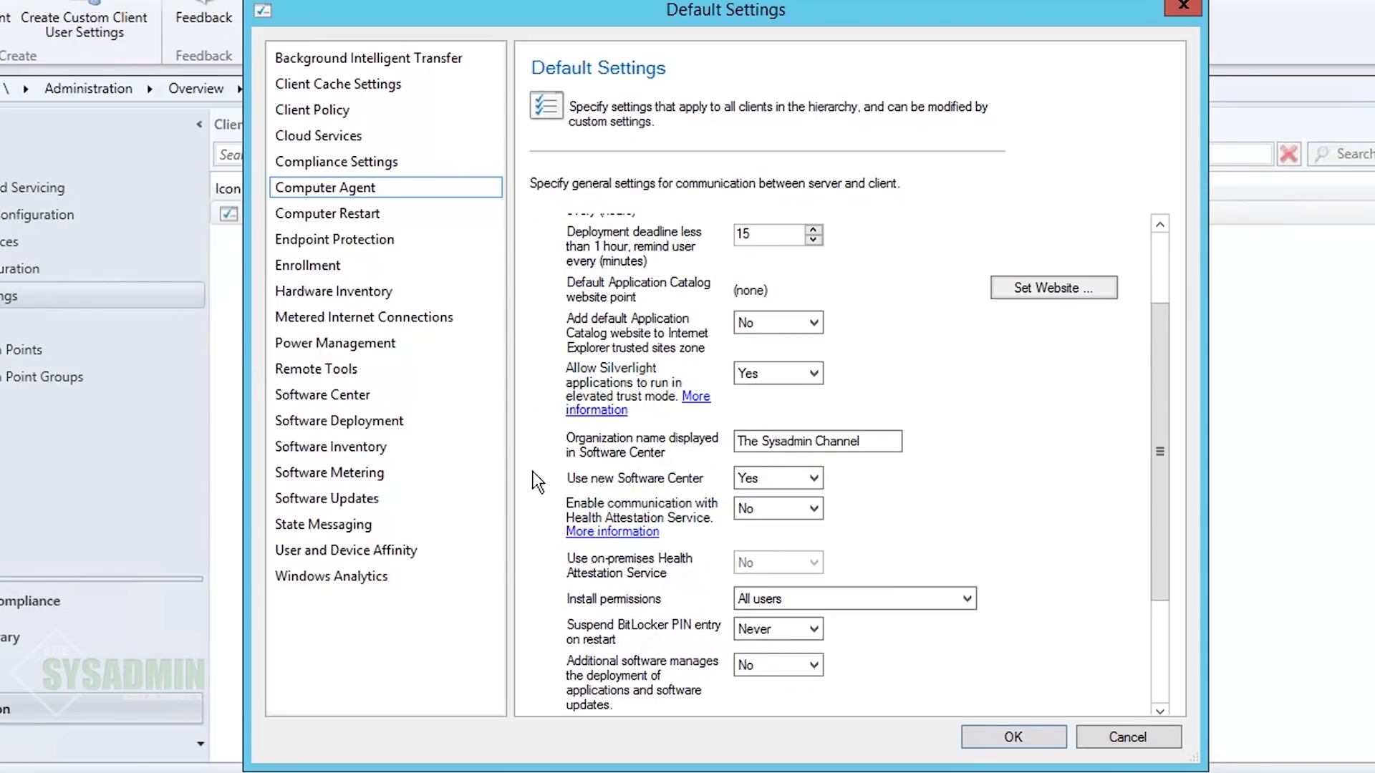
{"action": "left_click", "coordinate": [375, 496]}
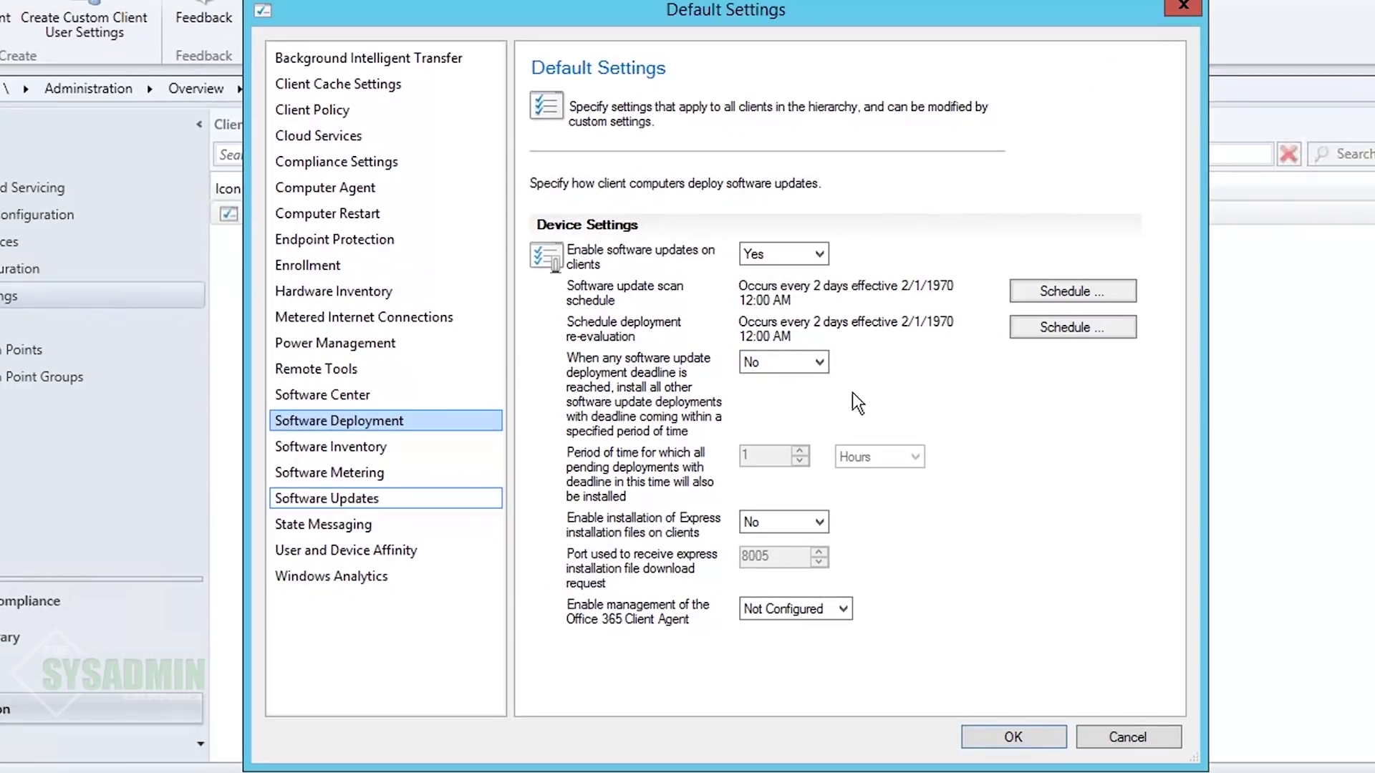
{"action": "left_click", "coordinate": [1014, 736]}
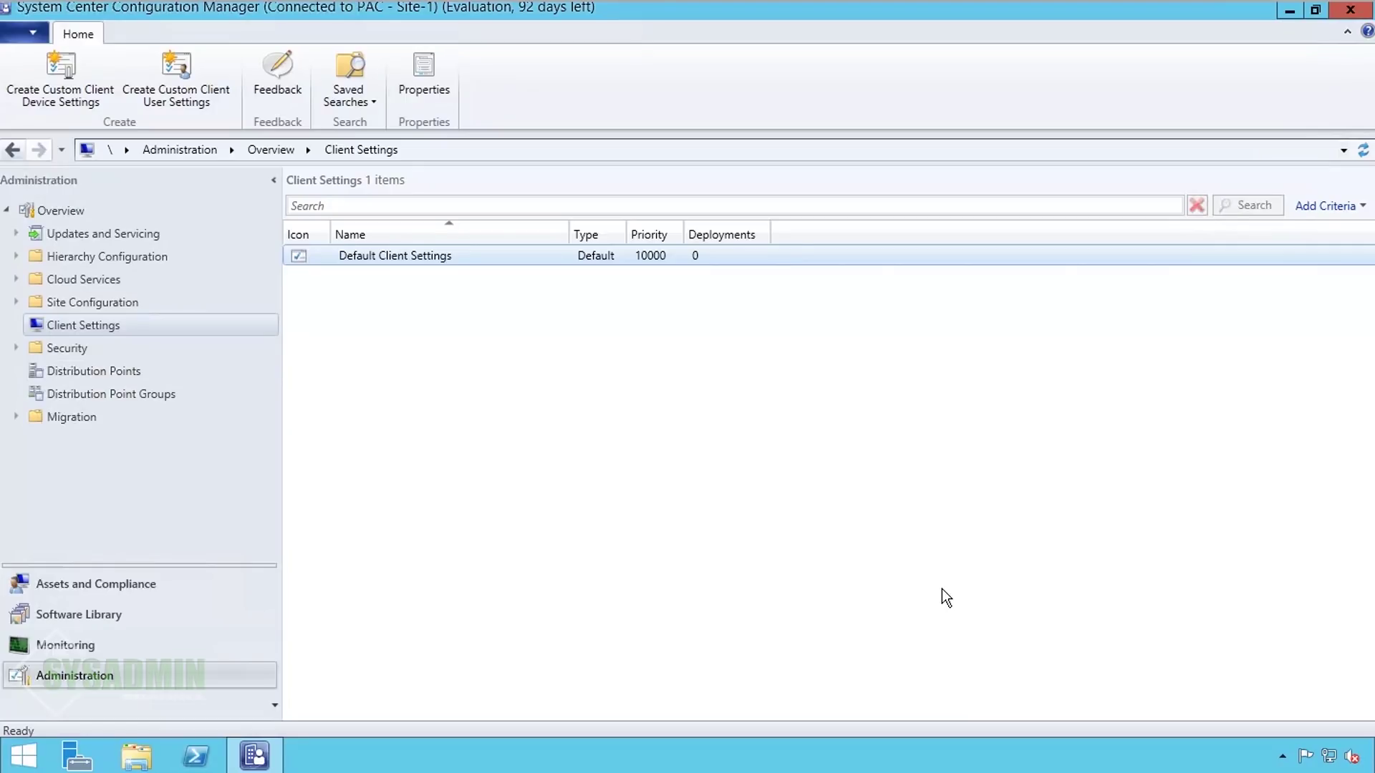
Step: Start creating a site system server for the PAC - Site-1 primary site under Site Configuration
{"action": "left_click", "coordinate": [17, 302]}
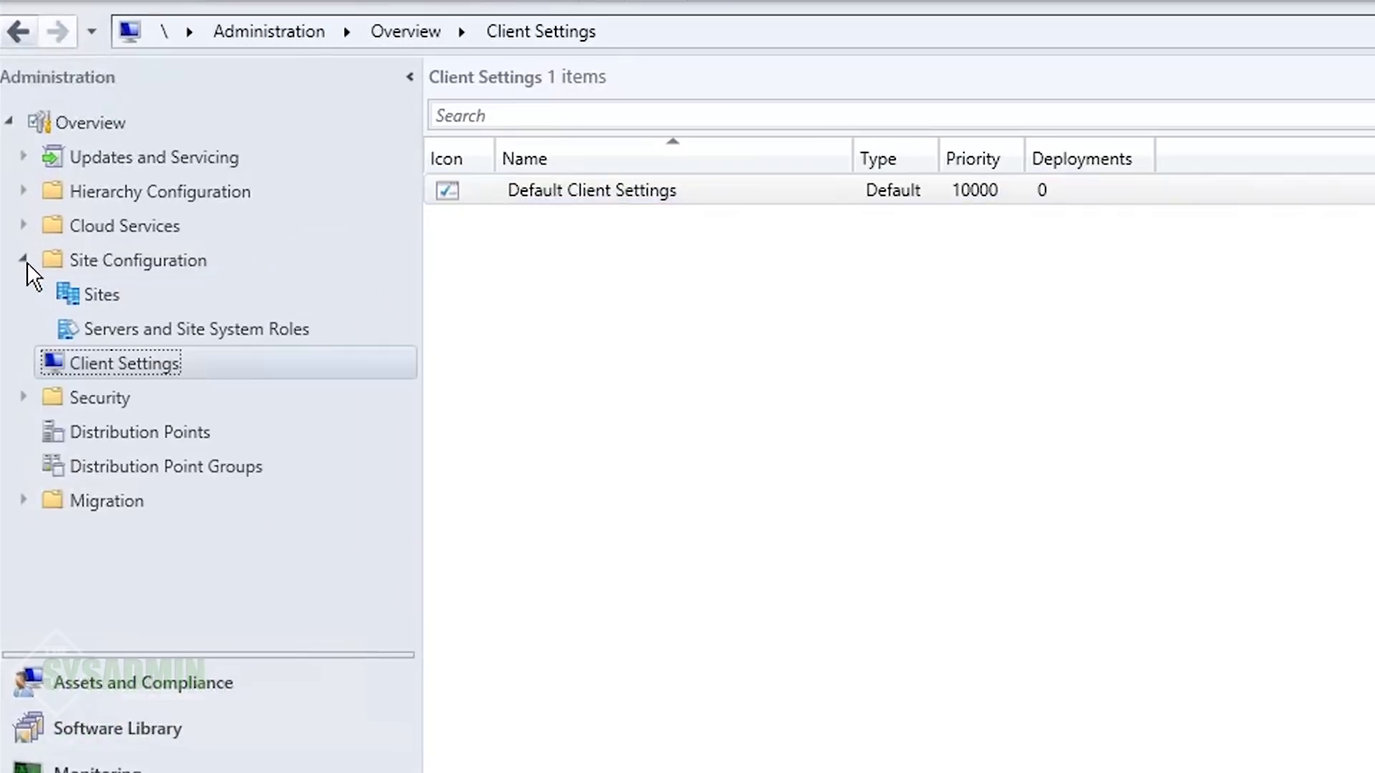
{"action": "left_click", "coordinate": [88, 297]}
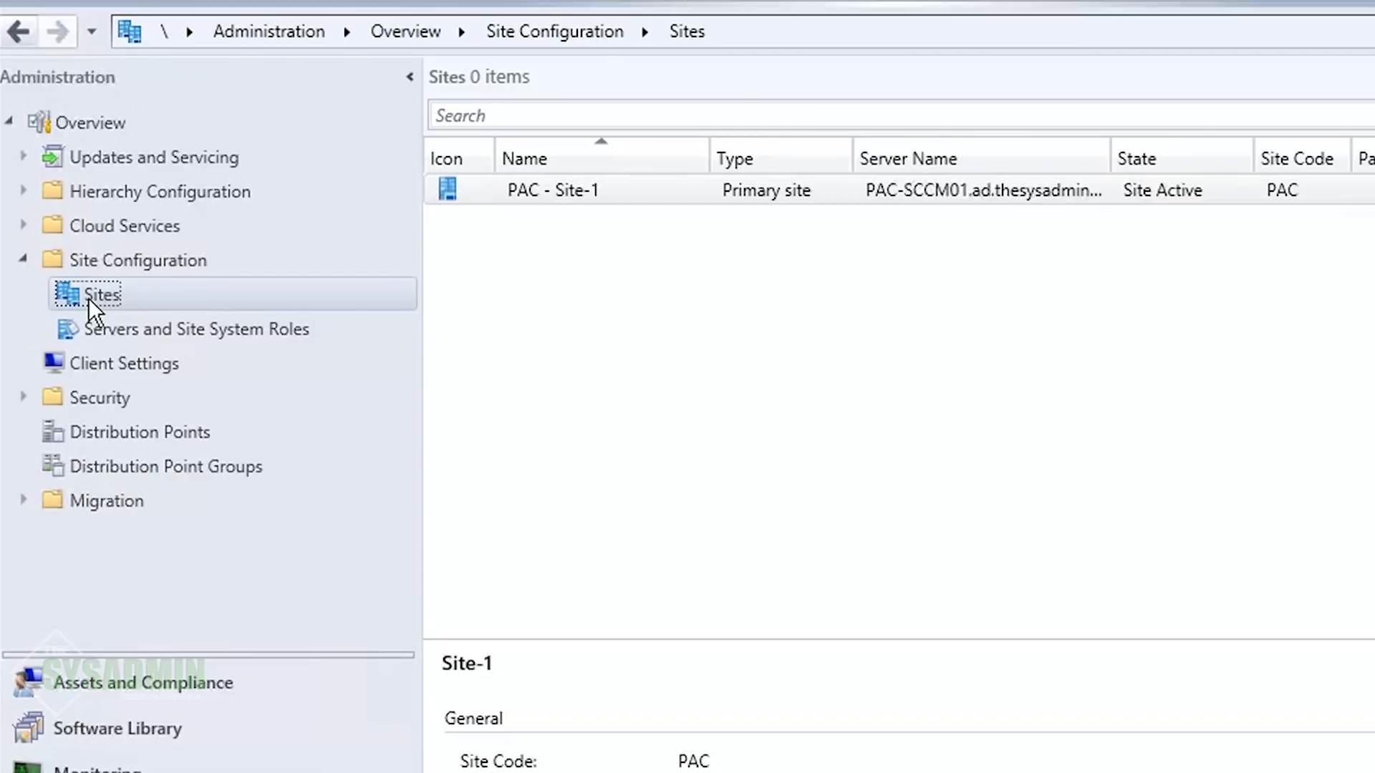
{"action": "right_click", "coordinate": [580, 186]}
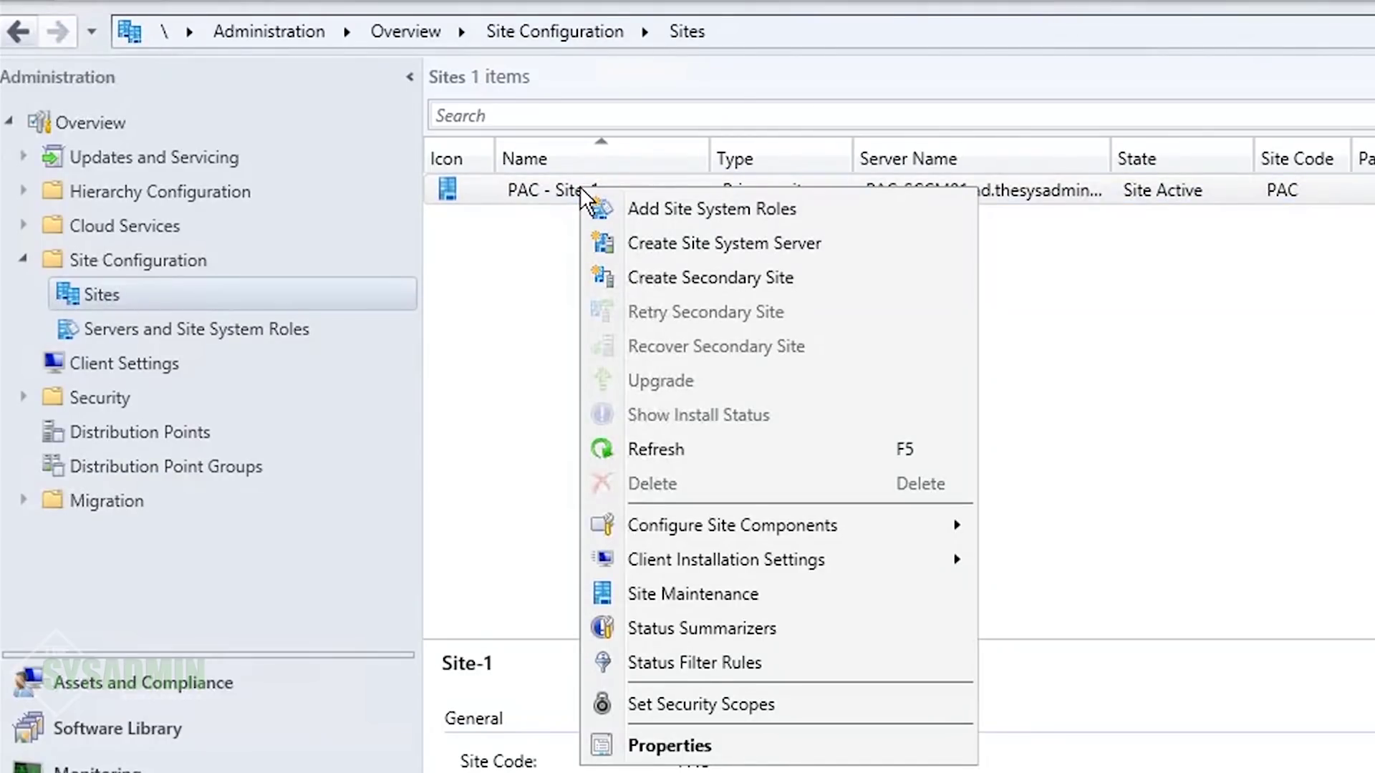
{"action": "left_click", "coordinate": [779, 243]}
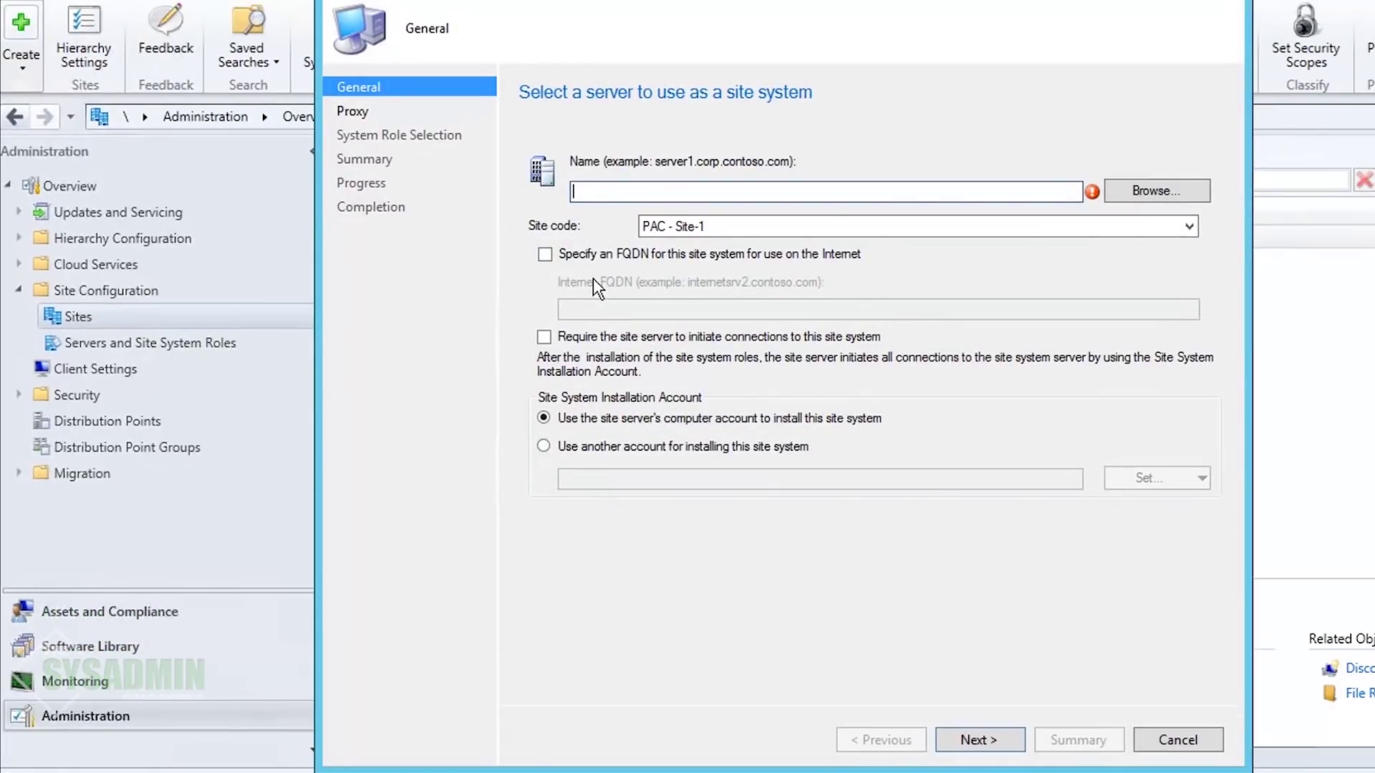
Step: Choose PAC-WSUS01 as the site system server and keep the site server's computer account as the installation account
{"action": "left_click", "coordinate": [1154, 190]}
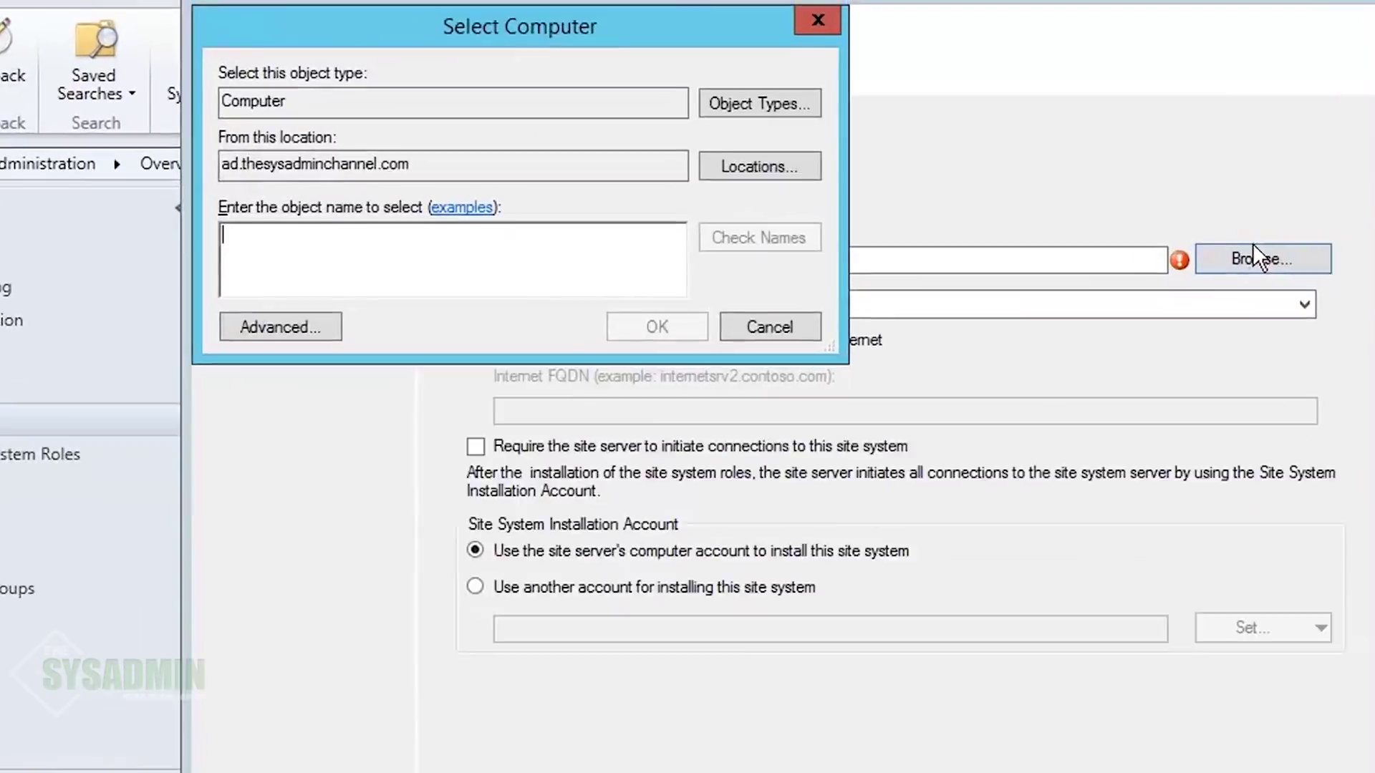
{"action": "type", "text": "pac-"}
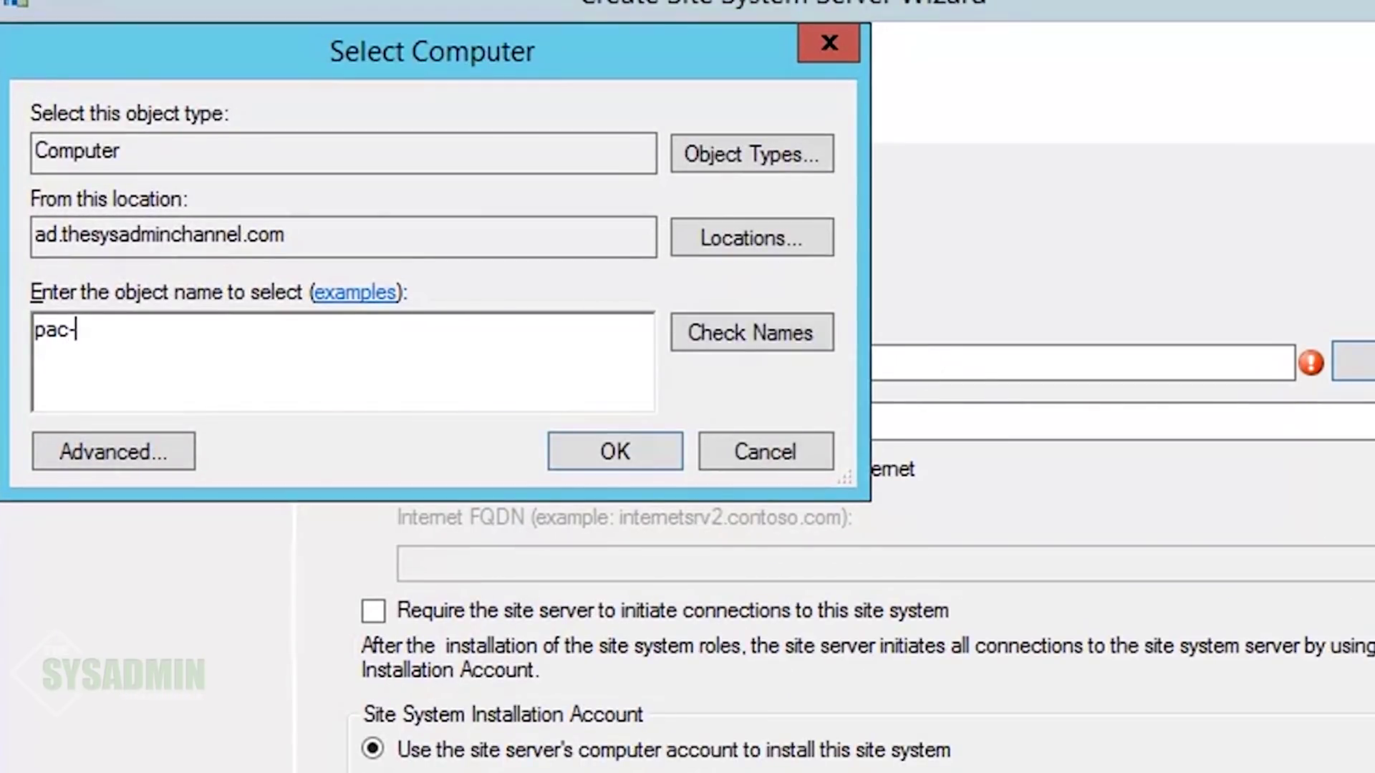
{"action": "type", "text": "wsus"}
{"action": "left_click", "coordinate": [793, 331]}
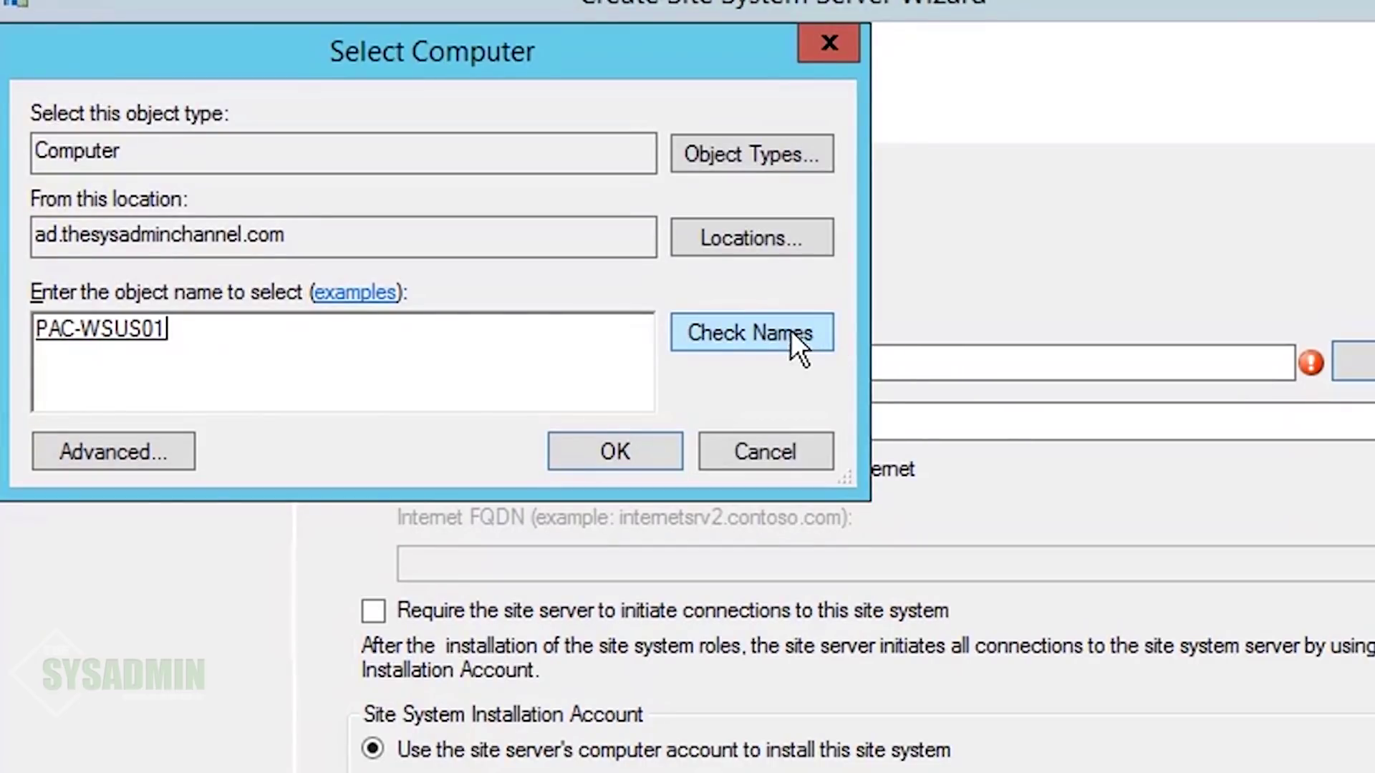
{"action": "left_click", "coordinate": [621, 449]}
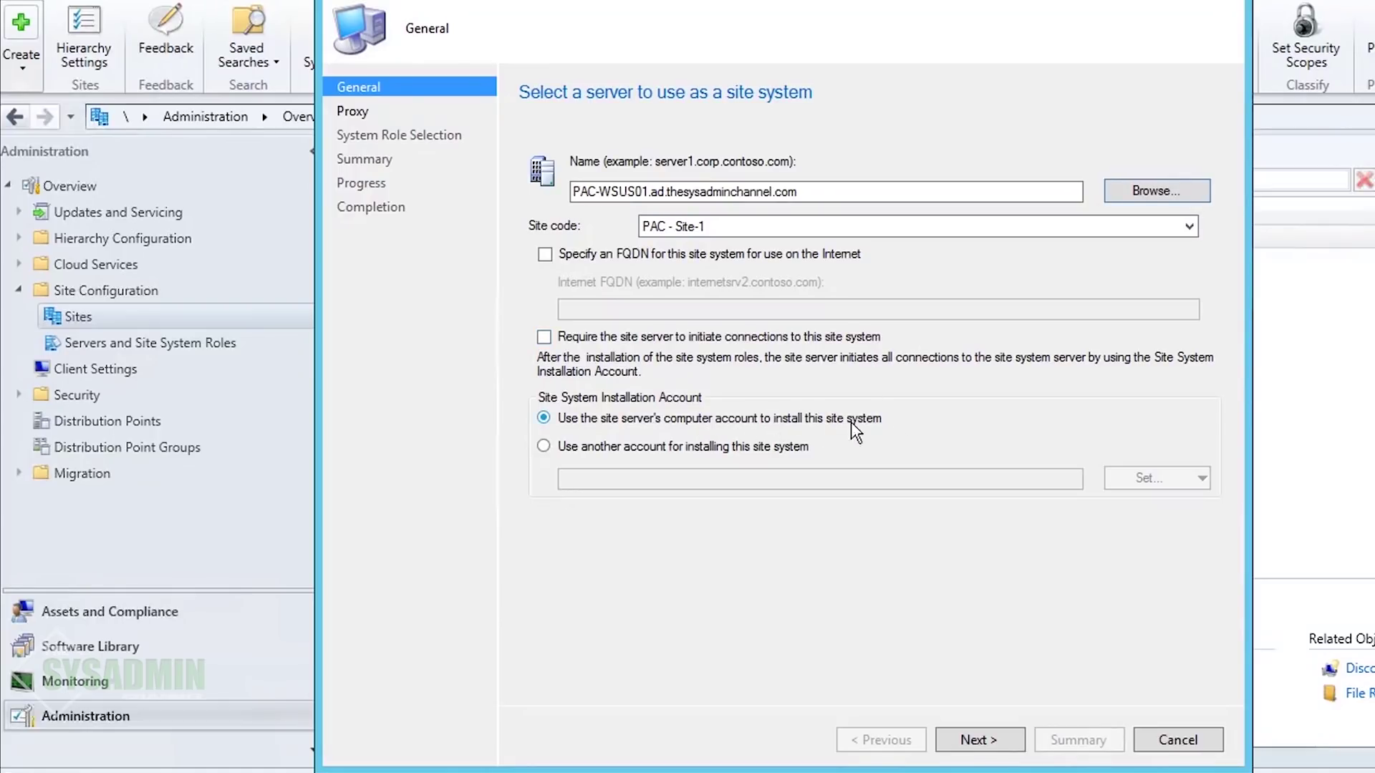
{"action": "left_click", "coordinate": [986, 742]}
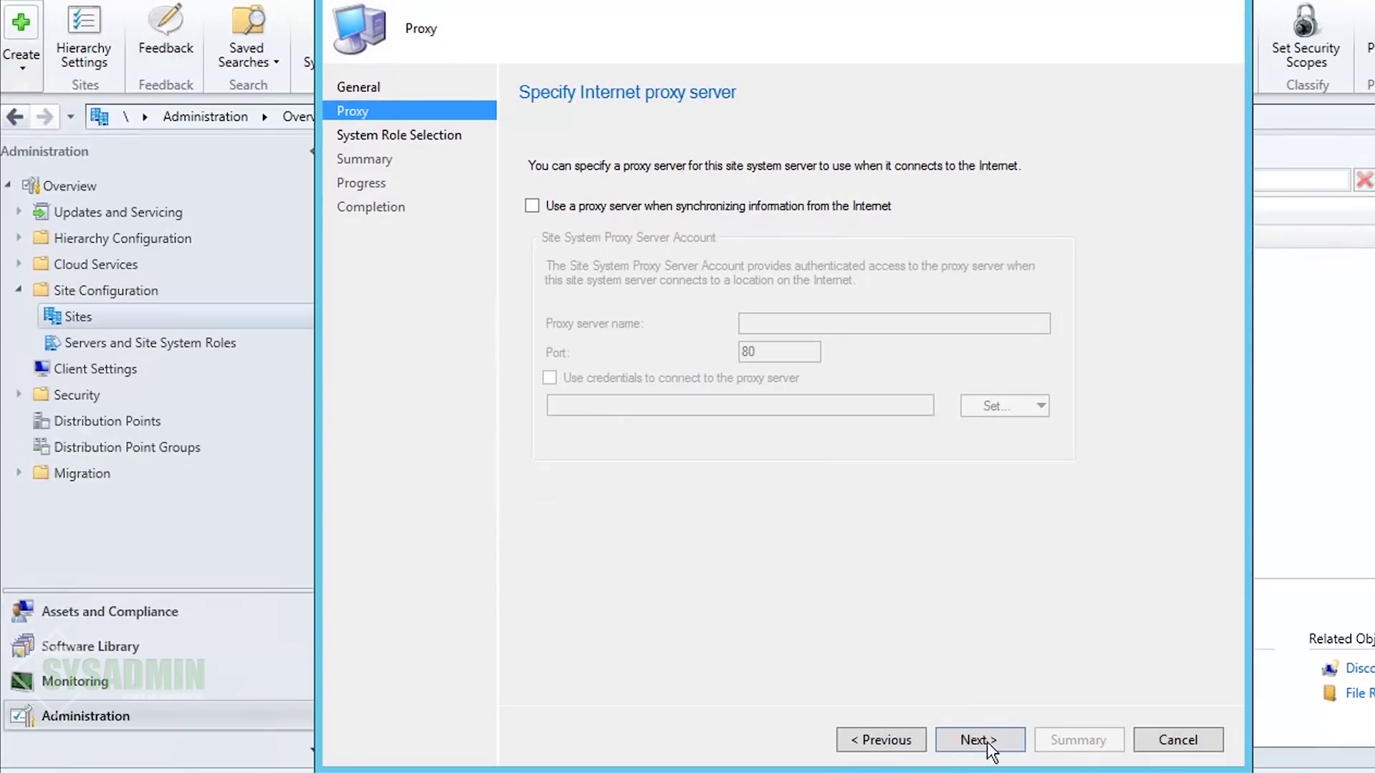
Step: Leave the Internet proxy unused and assign the Software update point role to the server
{"action": "left_click", "coordinate": [986, 742]}
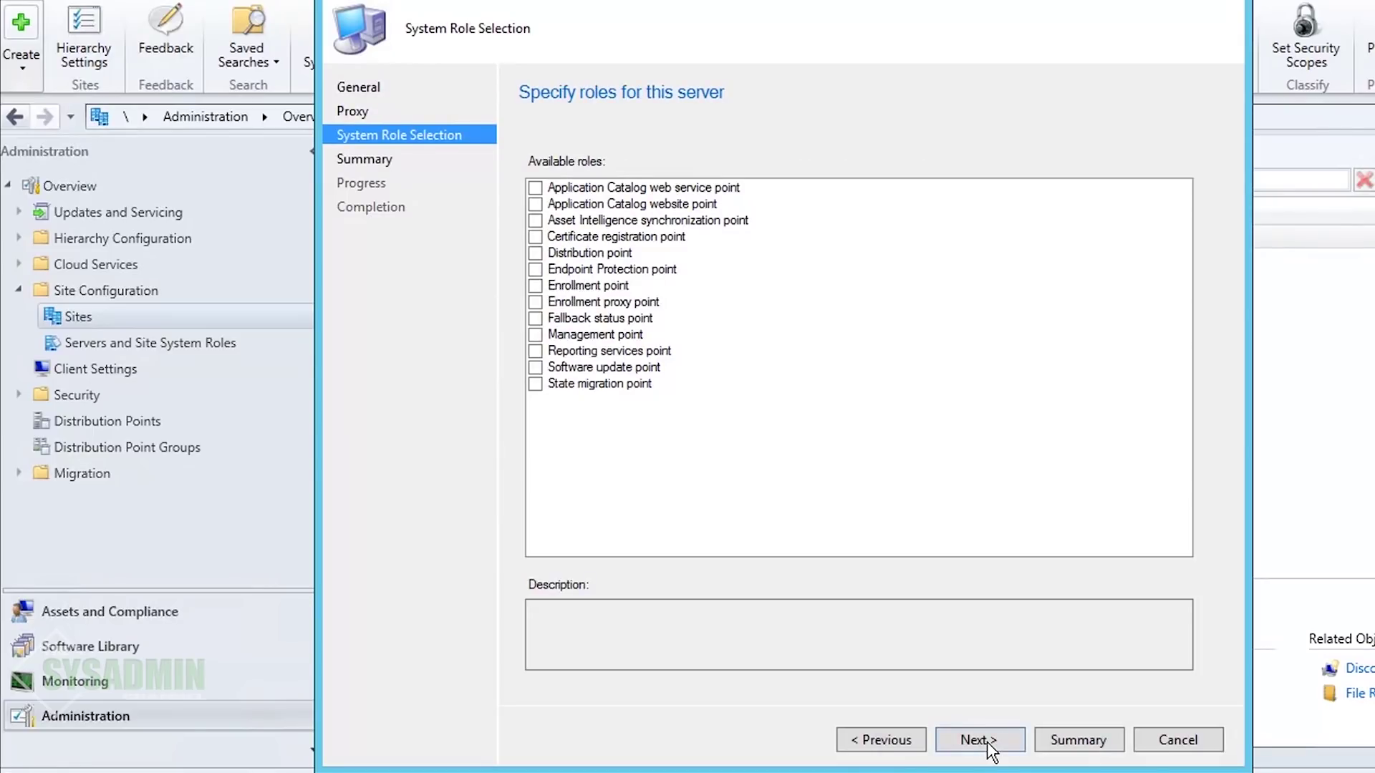
{"action": "left_click", "coordinate": [535, 367]}
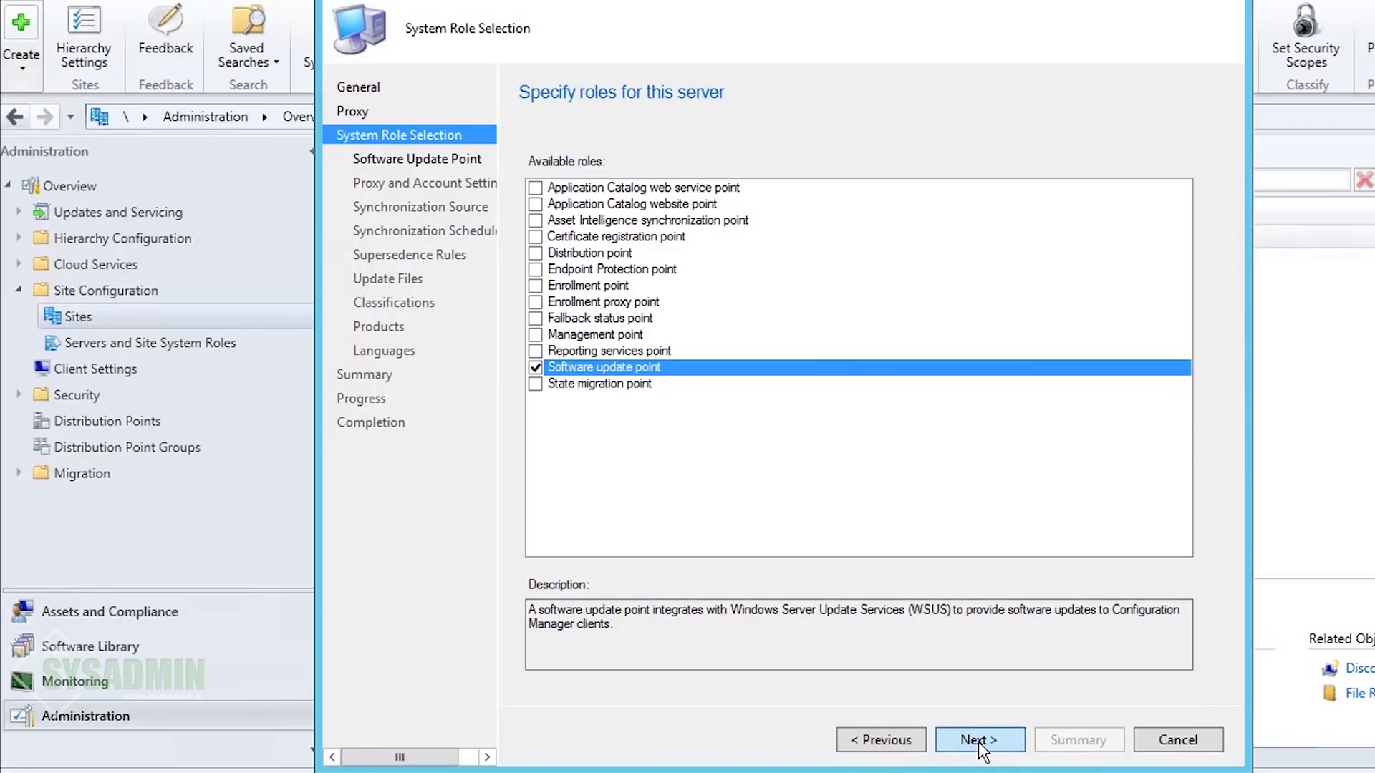
{"action": "left_click", "coordinate": [978, 741]}
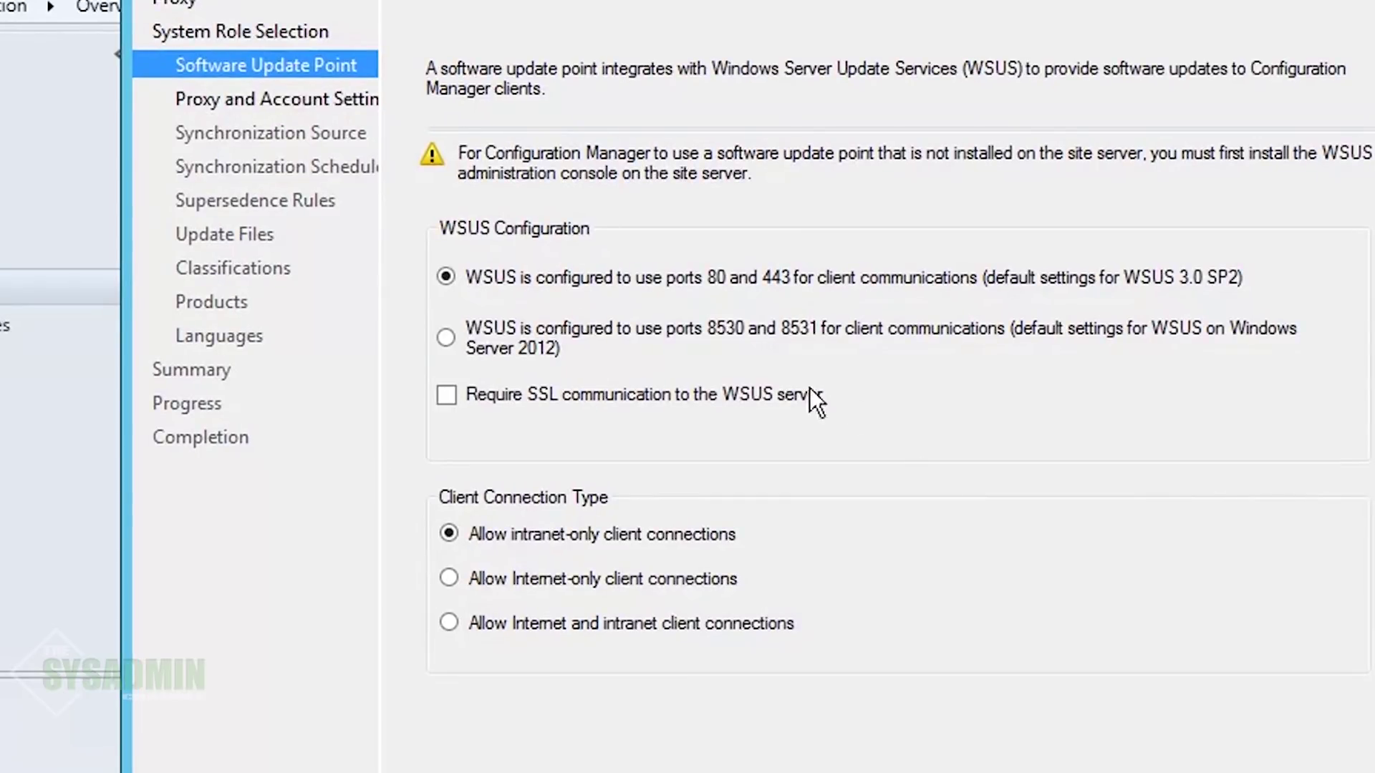
Step: Set WSUS client communication to ports 8530 and 8531, and accept the default connection account settings and Microsoft Update as synchronization source
{"action": "left_click", "coordinate": [512, 338]}
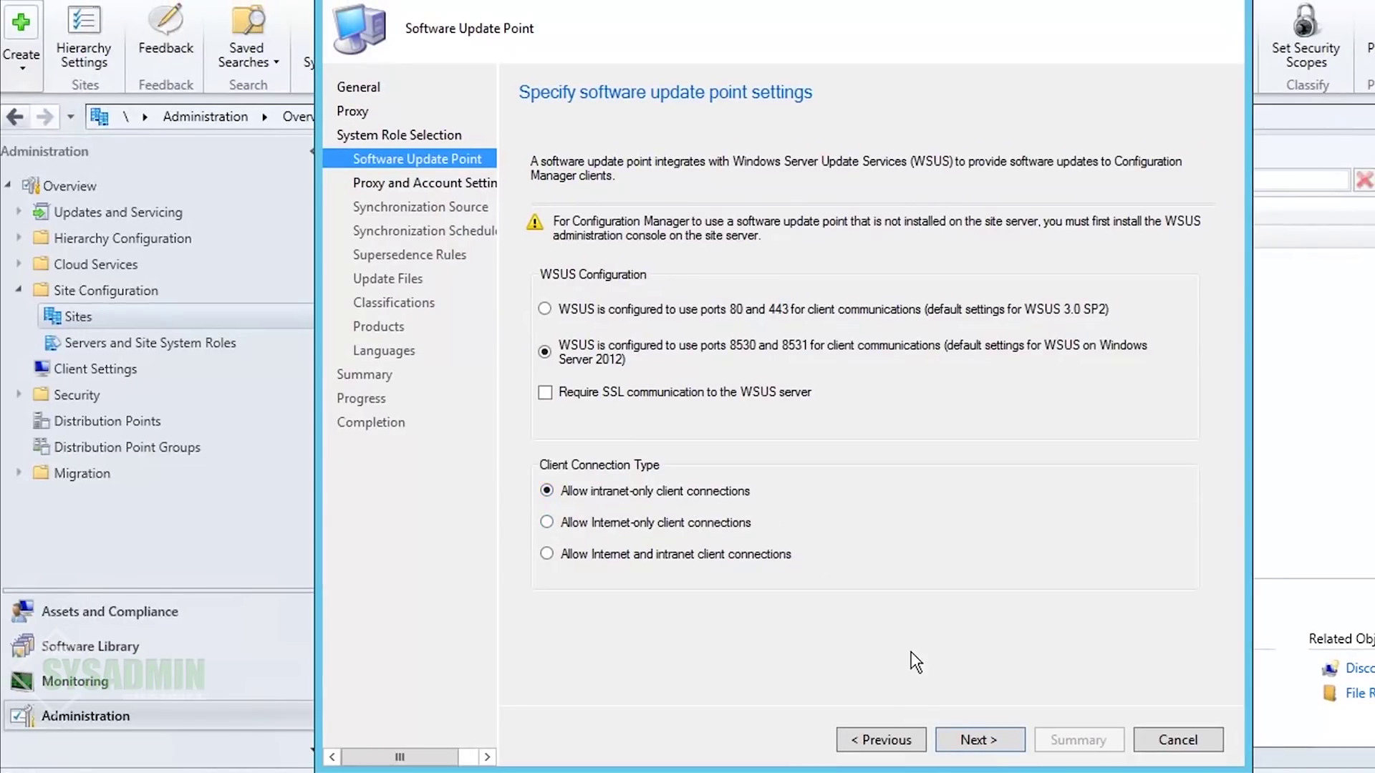
{"action": "left_click", "coordinate": [978, 740]}
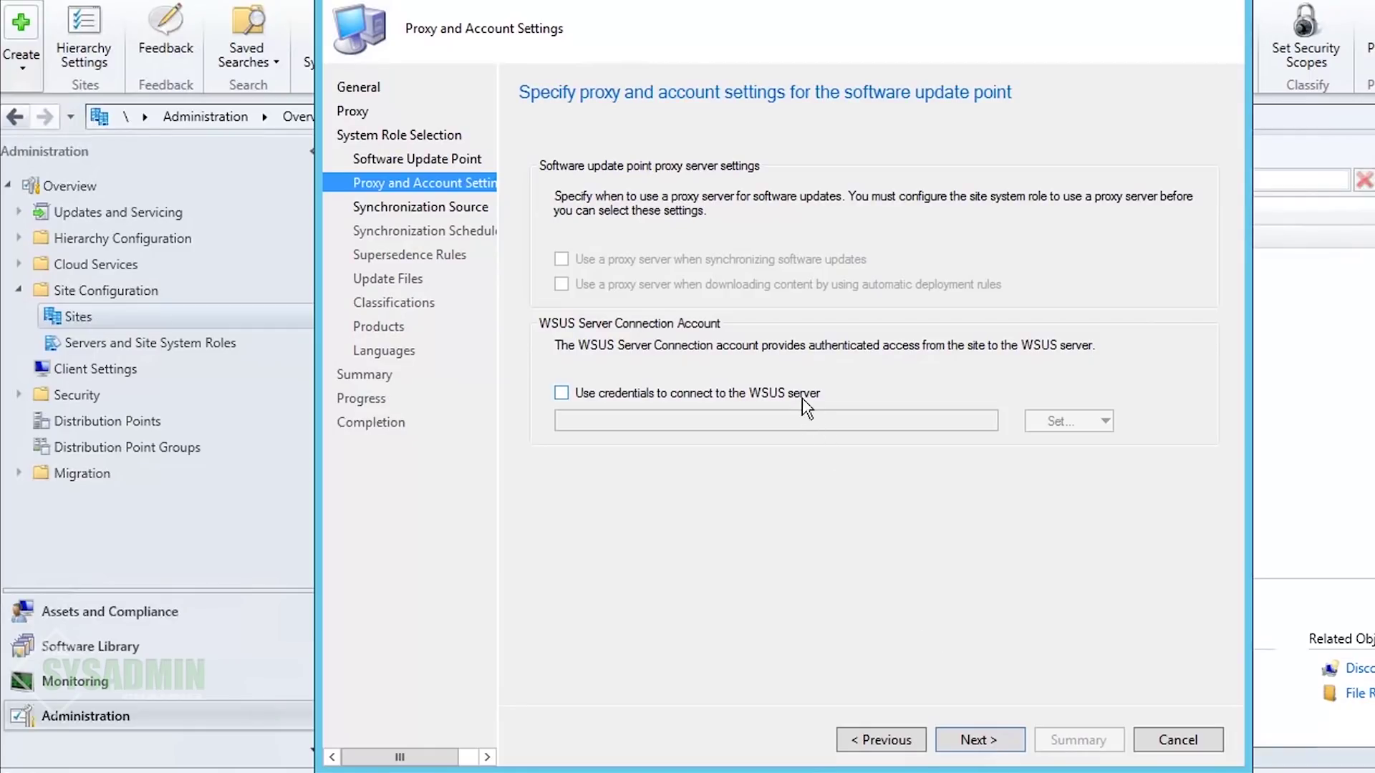
{"action": "left_click", "coordinate": [986, 738]}
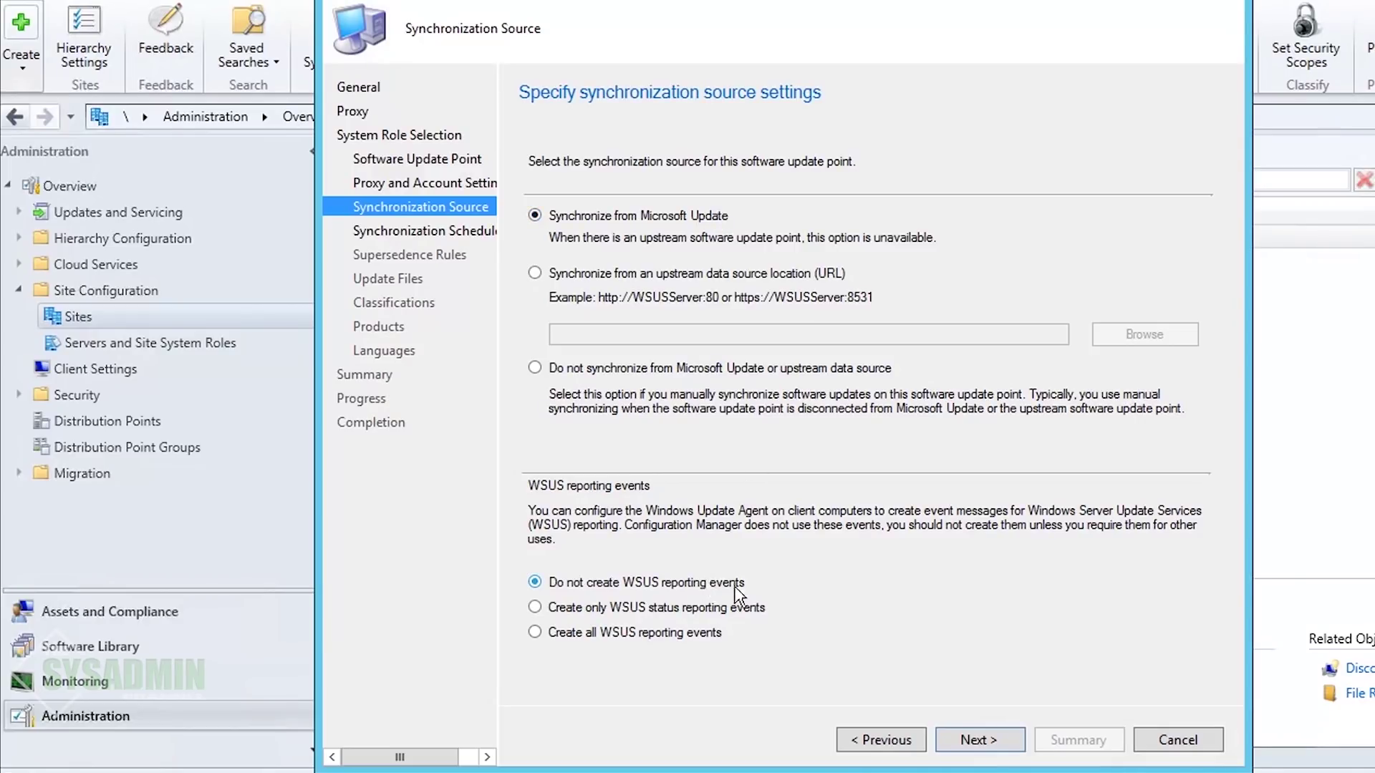
{"action": "left_click", "coordinate": [978, 741]}
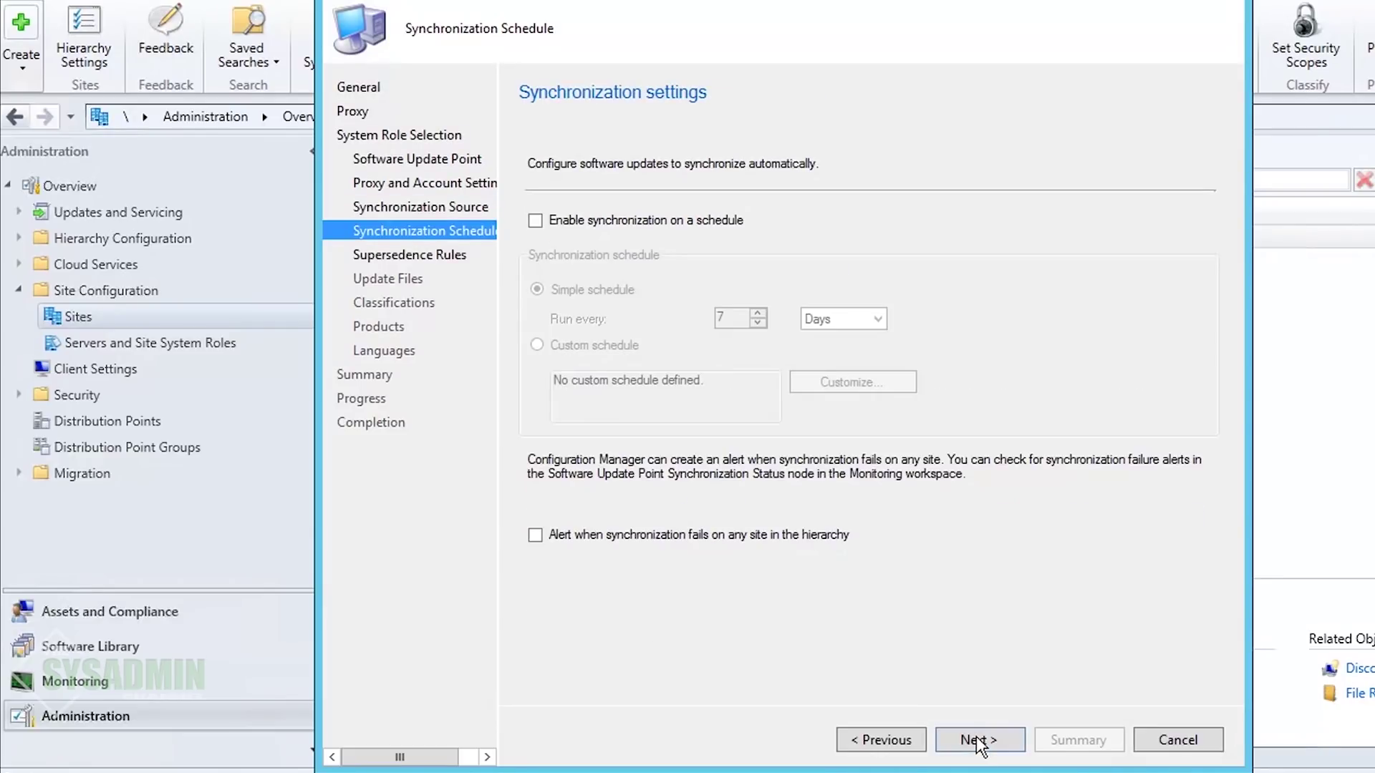
Step: Enable scheduled synchronization with a custom schedule that recurs every 1 day
{"action": "left_click", "coordinate": [696, 217]}
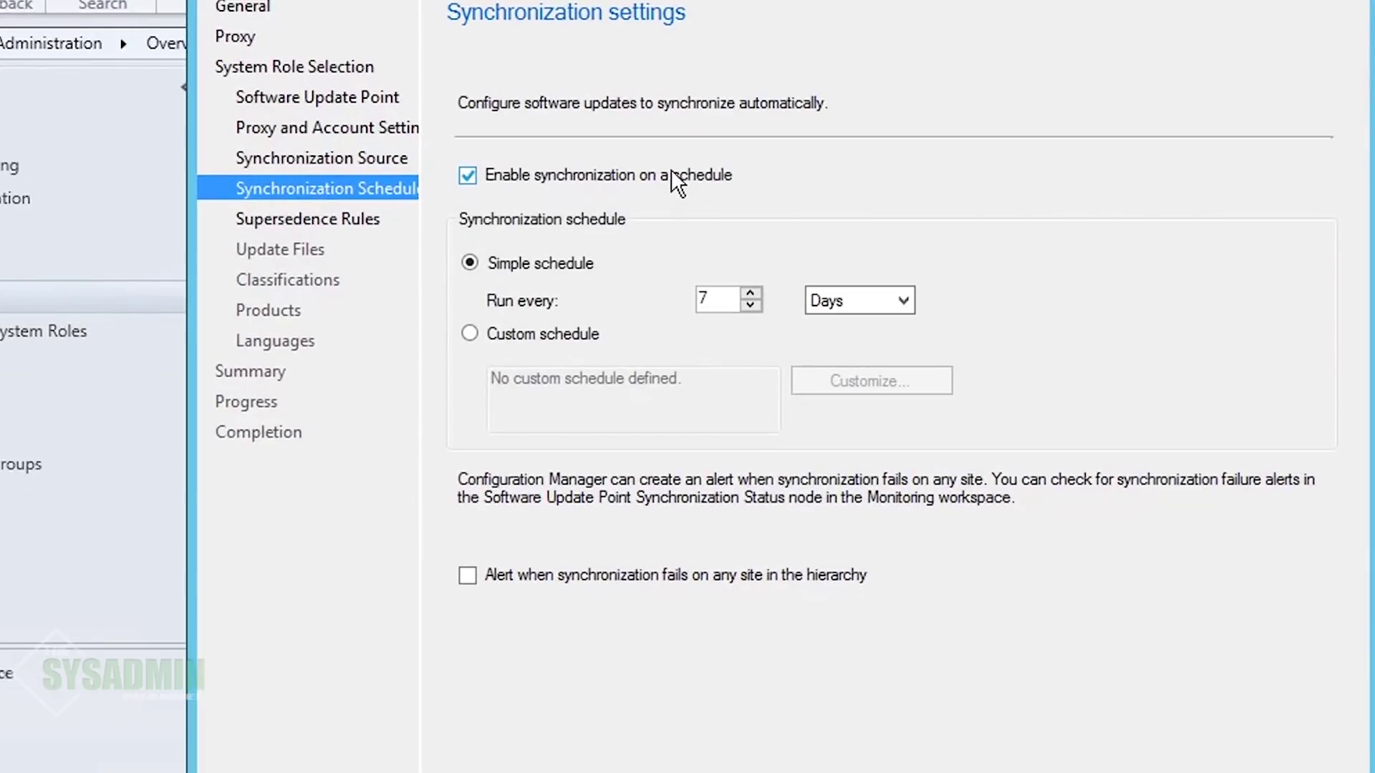
{"action": "left_click", "coordinate": [570, 338]}
{"action": "left_click", "coordinate": [895, 388]}
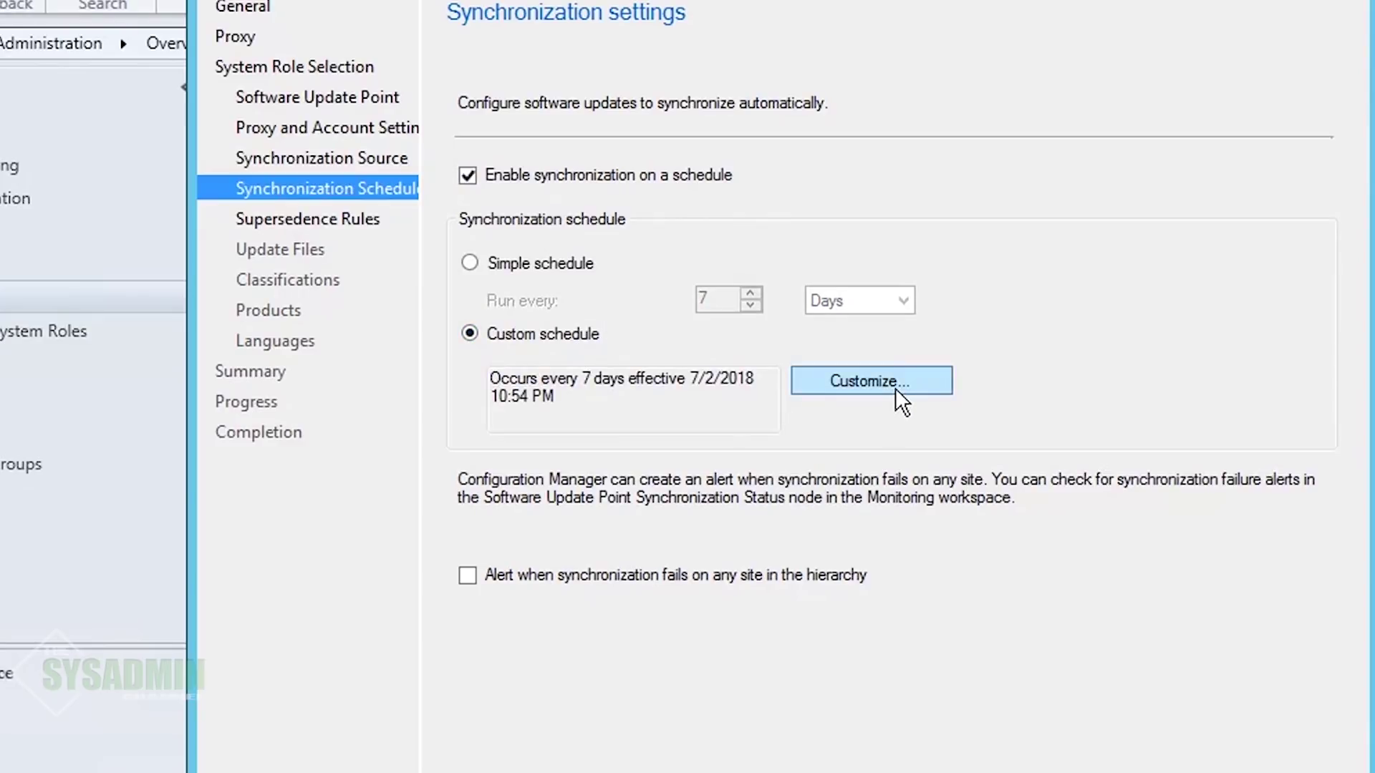
{"action": "left_click", "coordinate": [766, 290]}
{"action": "double_click", "coordinate": [766, 289]}
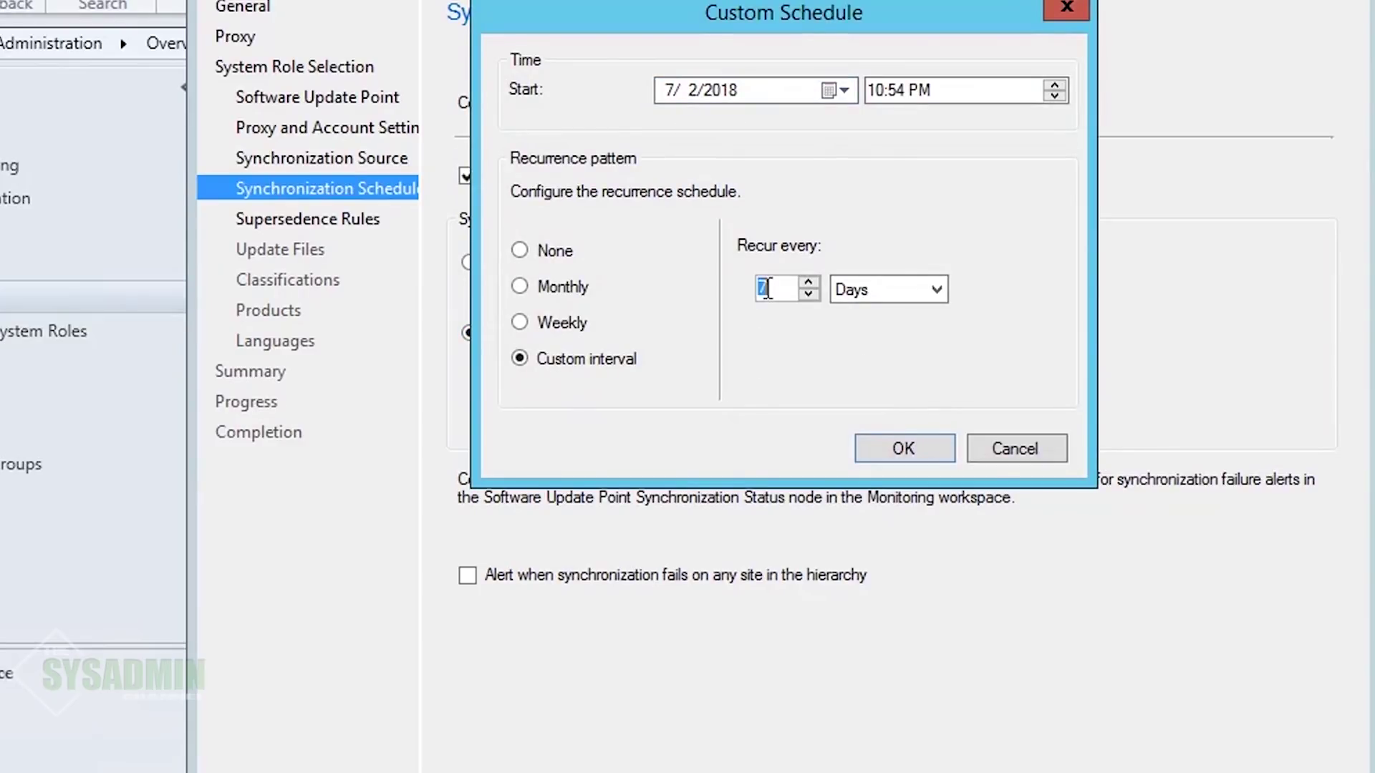
{"action": "type", "text": "1"}
Step: Set the custom schedule's start time to 2:00 AM and accept the synchronization settings
{"action": "left_click", "coordinate": [875, 86]}
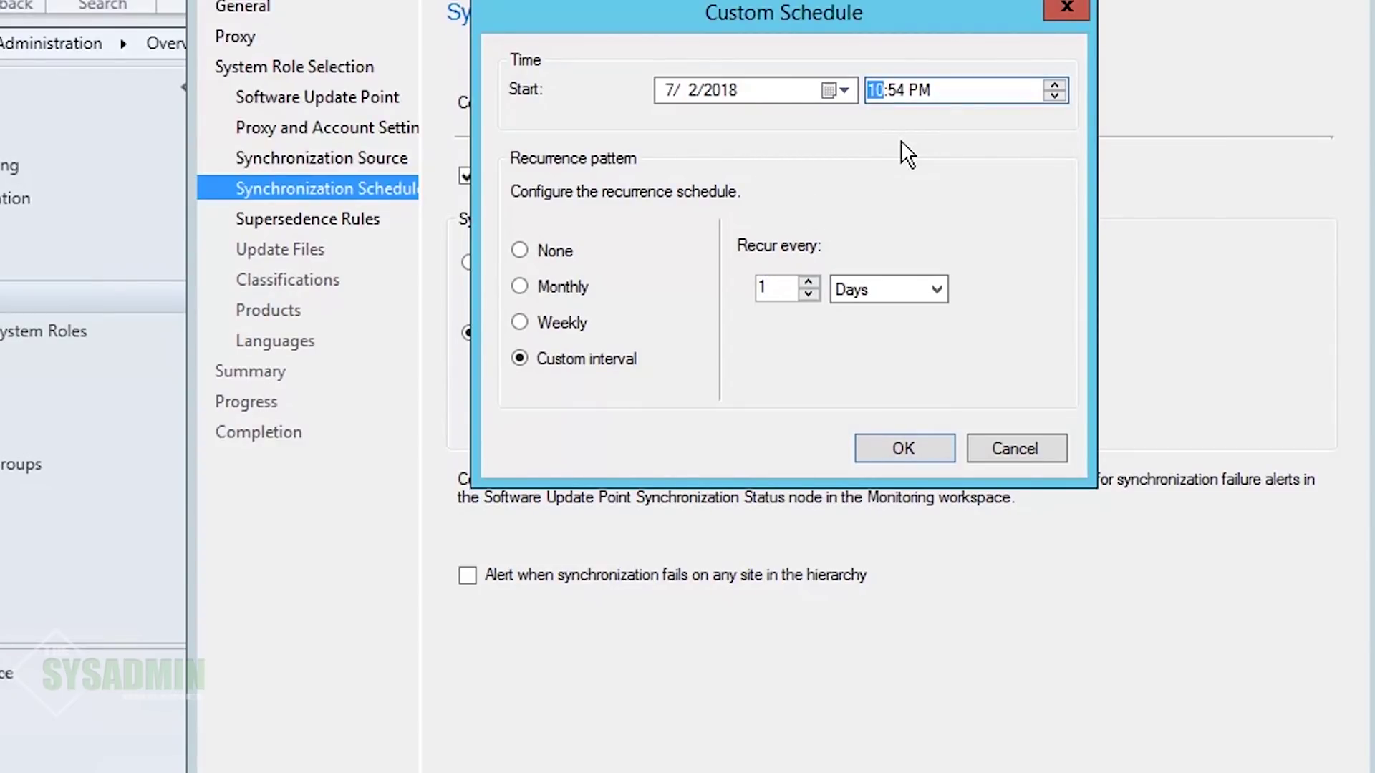
{"action": "type", "text": "2"}
{"action": "key", "text": "Right"}
{"action": "type", "text": "00"}
{"action": "key", "text": "Right"}
{"action": "key", "text": "a"}
{"action": "left_click", "coordinate": [915, 446]}
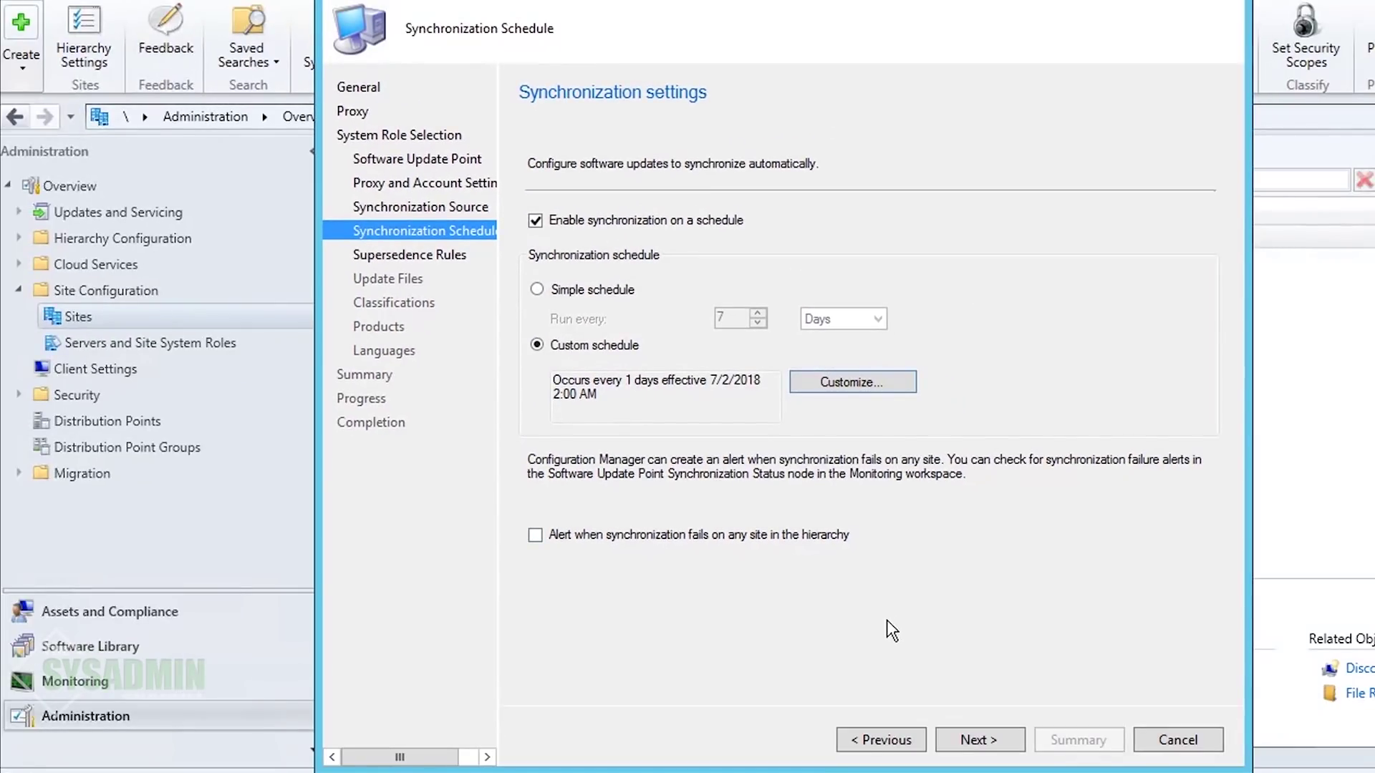
{"action": "left_click", "coordinate": [982, 738]}
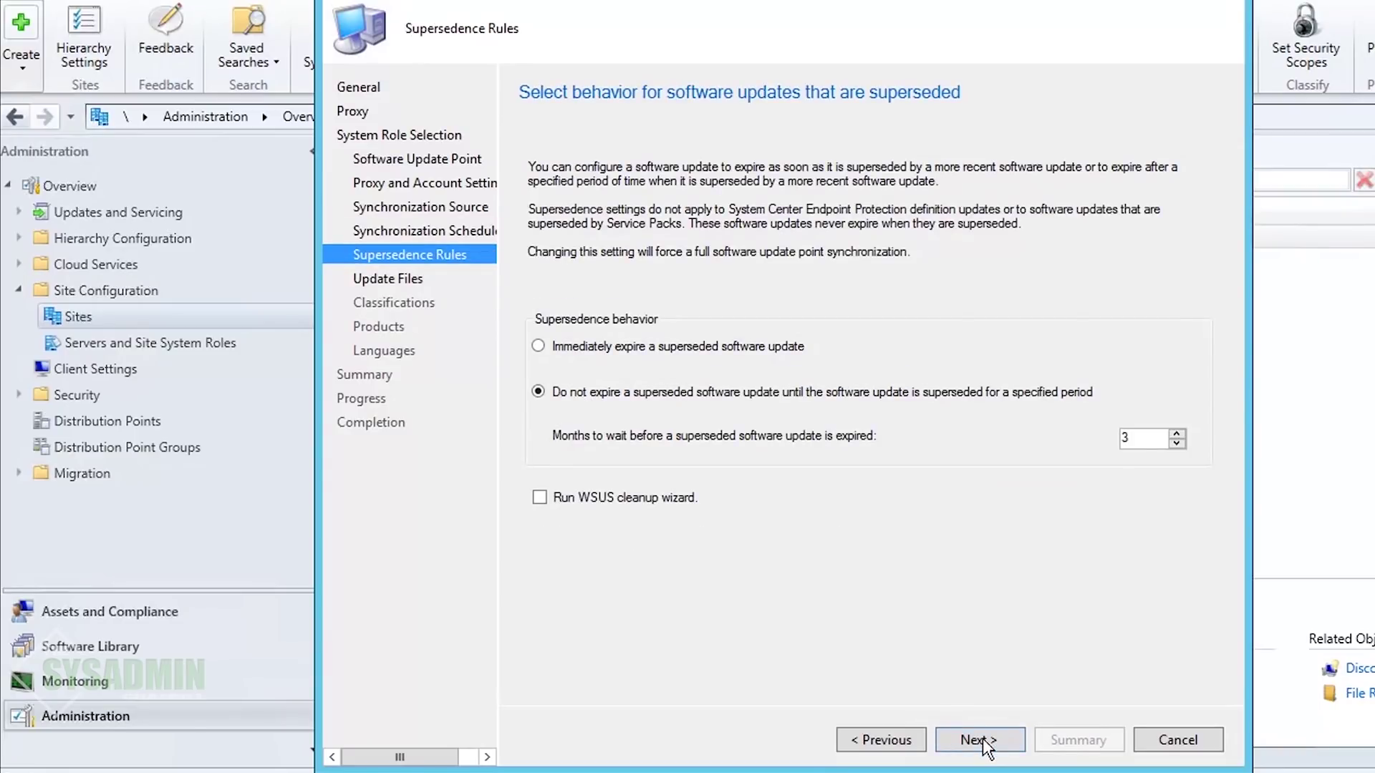
Step: Make superseded updates expire immediately, enable the WSUS cleanup wizard, and keep downloading full files for all approved updates
{"action": "left_click", "coordinate": [773, 343]}
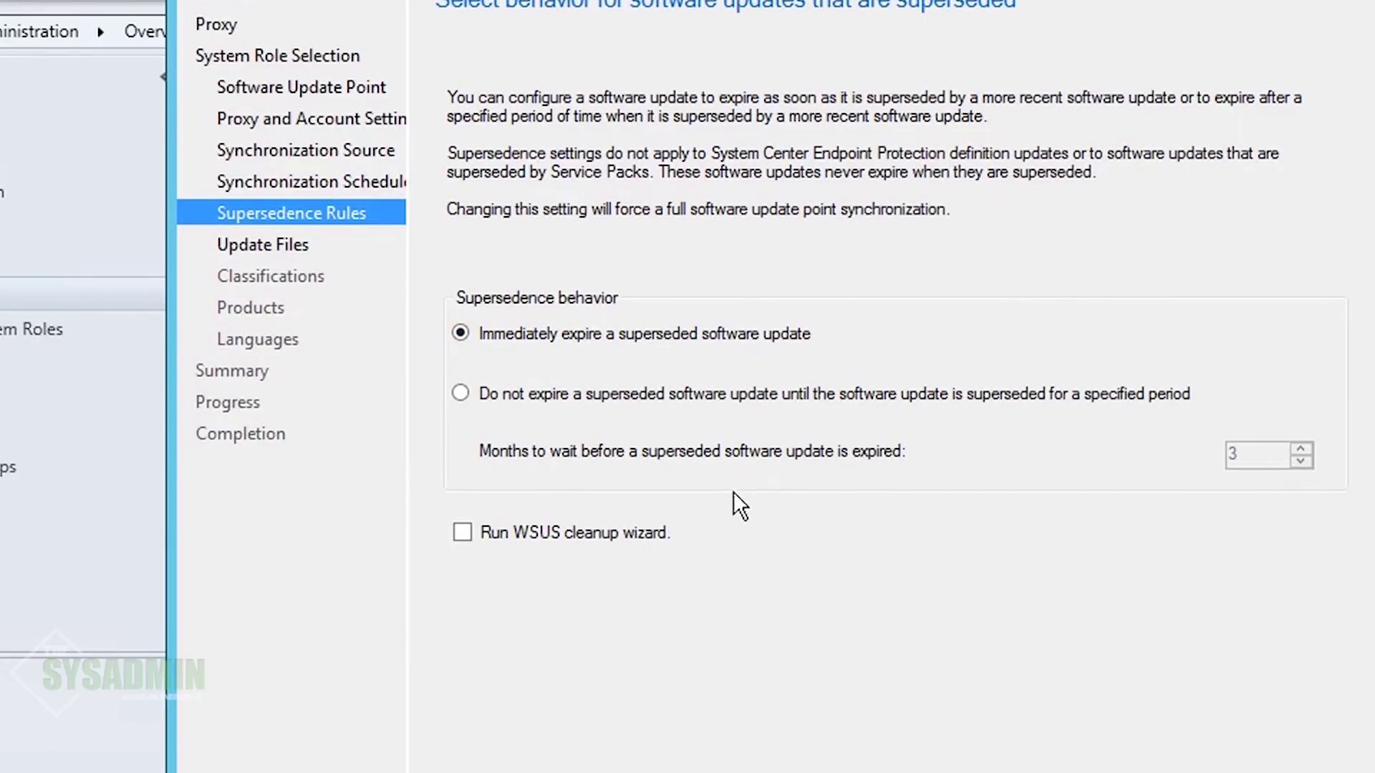
{"action": "left_click", "coordinate": [613, 535]}
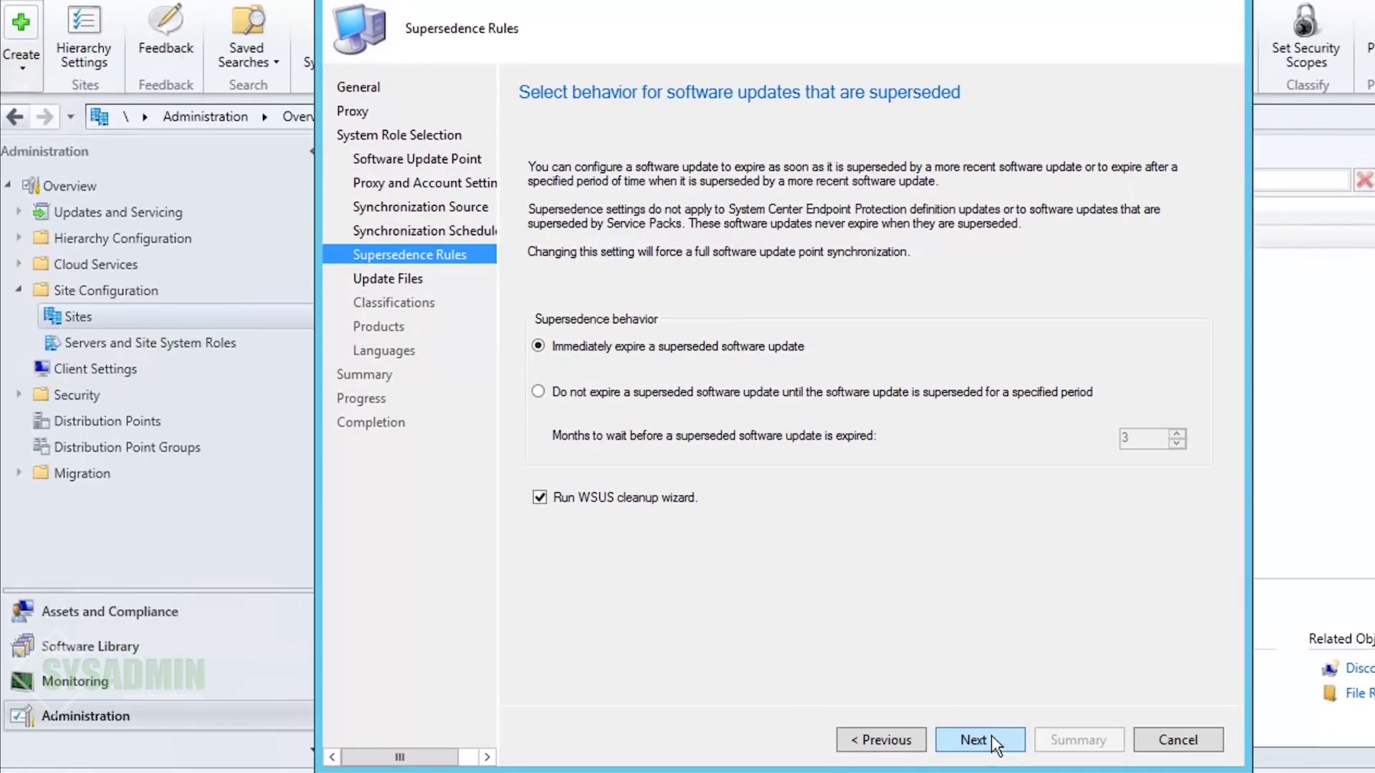
{"action": "left_click", "coordinate": [995, 744]}
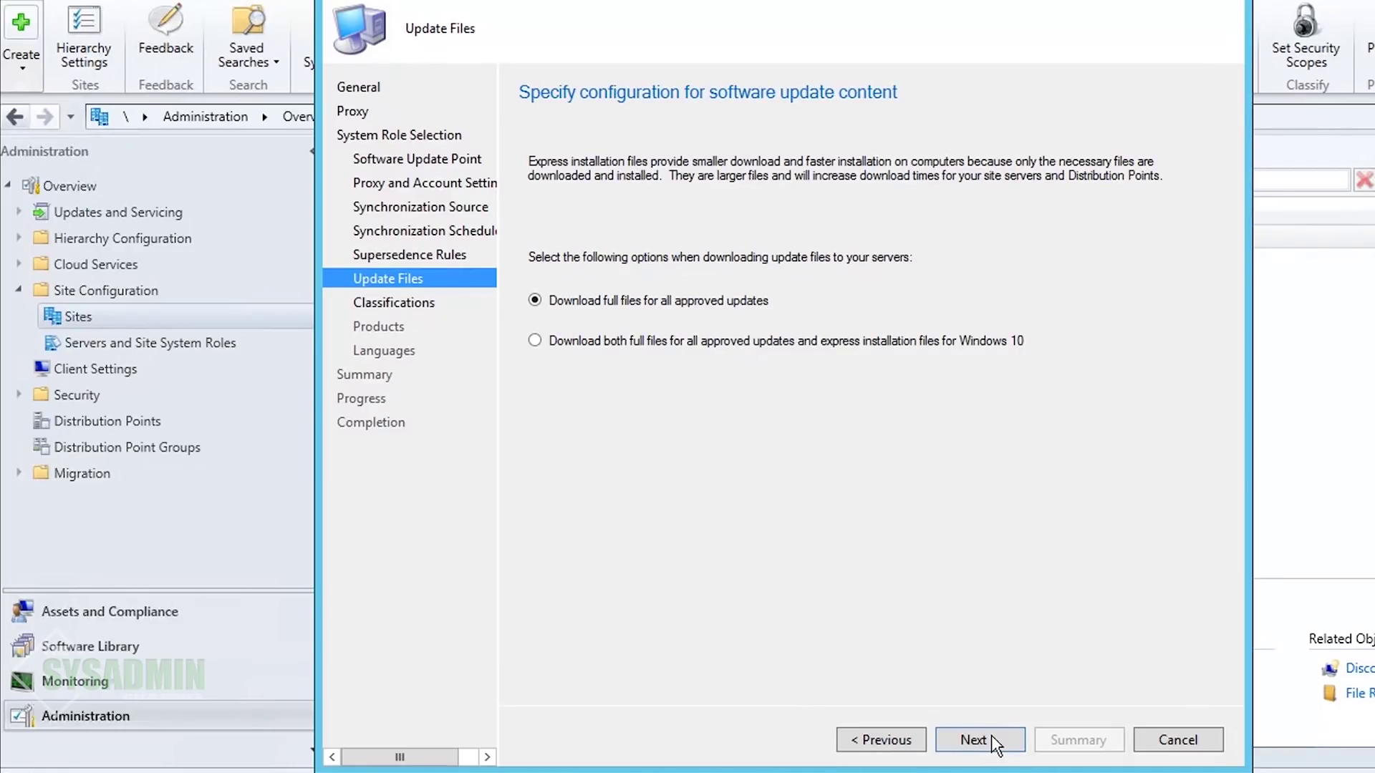
{"action": "left_click", "coordinate": [992, 737]}
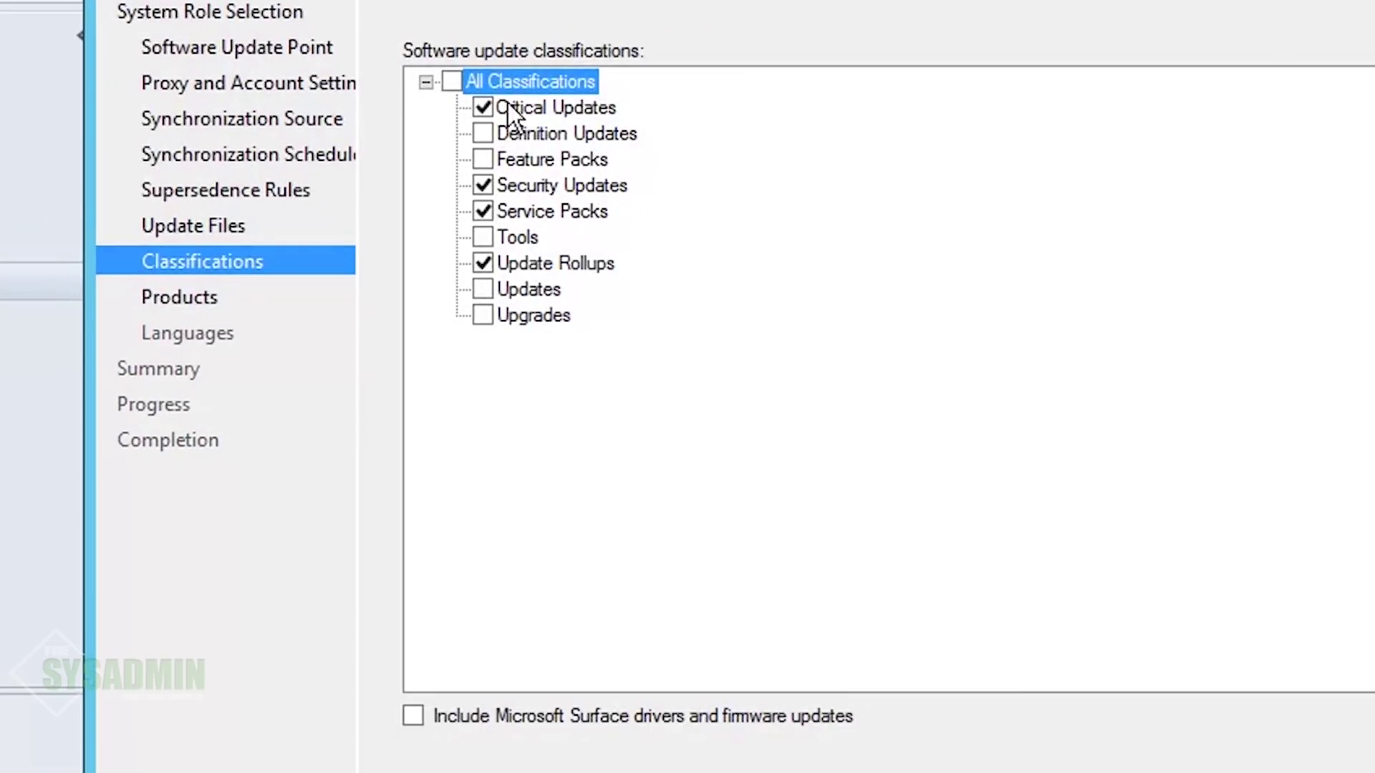
Step: Add Updates to the software update classifications to synchronize and accept the selection
{"action": "left_click", "coordinate": [495, 289]}
{"action": "left_click", "coordinate": [482, 289]}
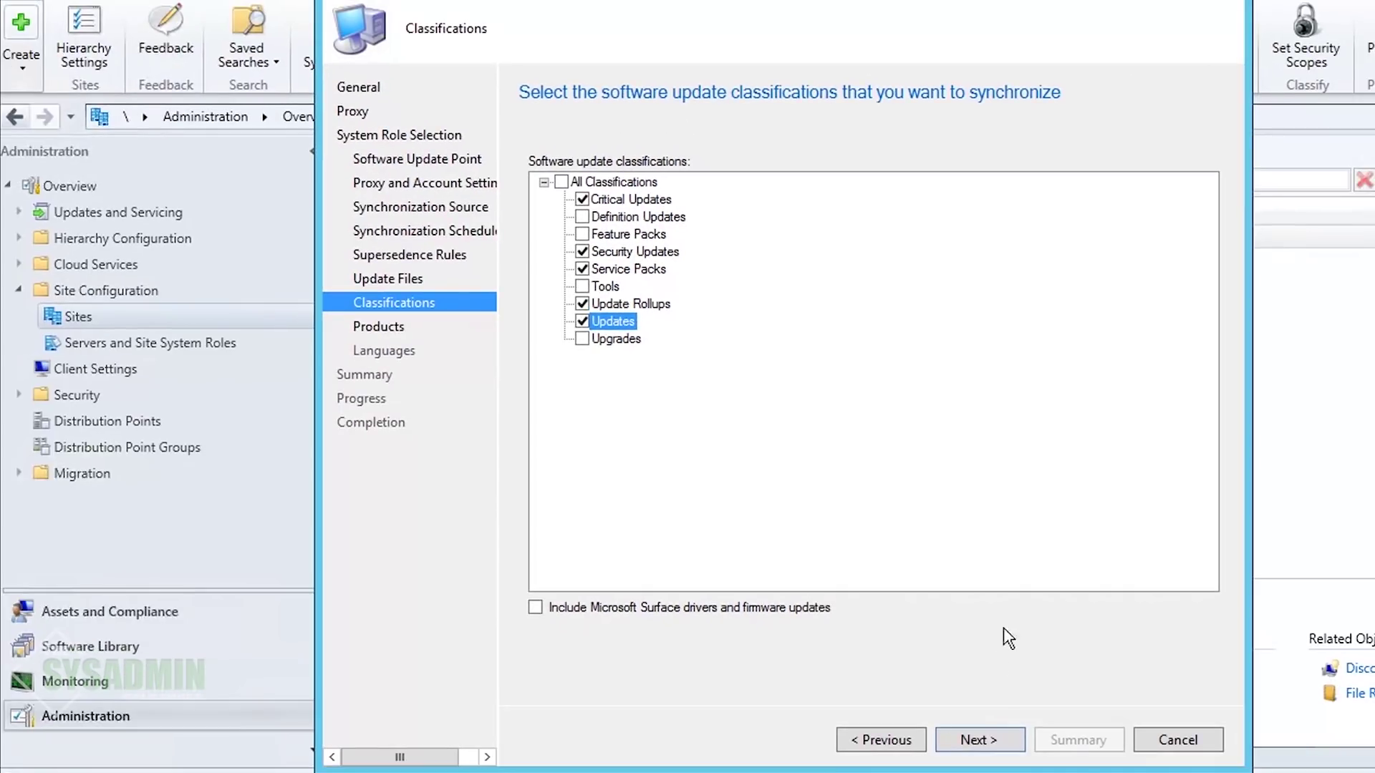
{"action": "left_click", "coordinate": [978, 733]}
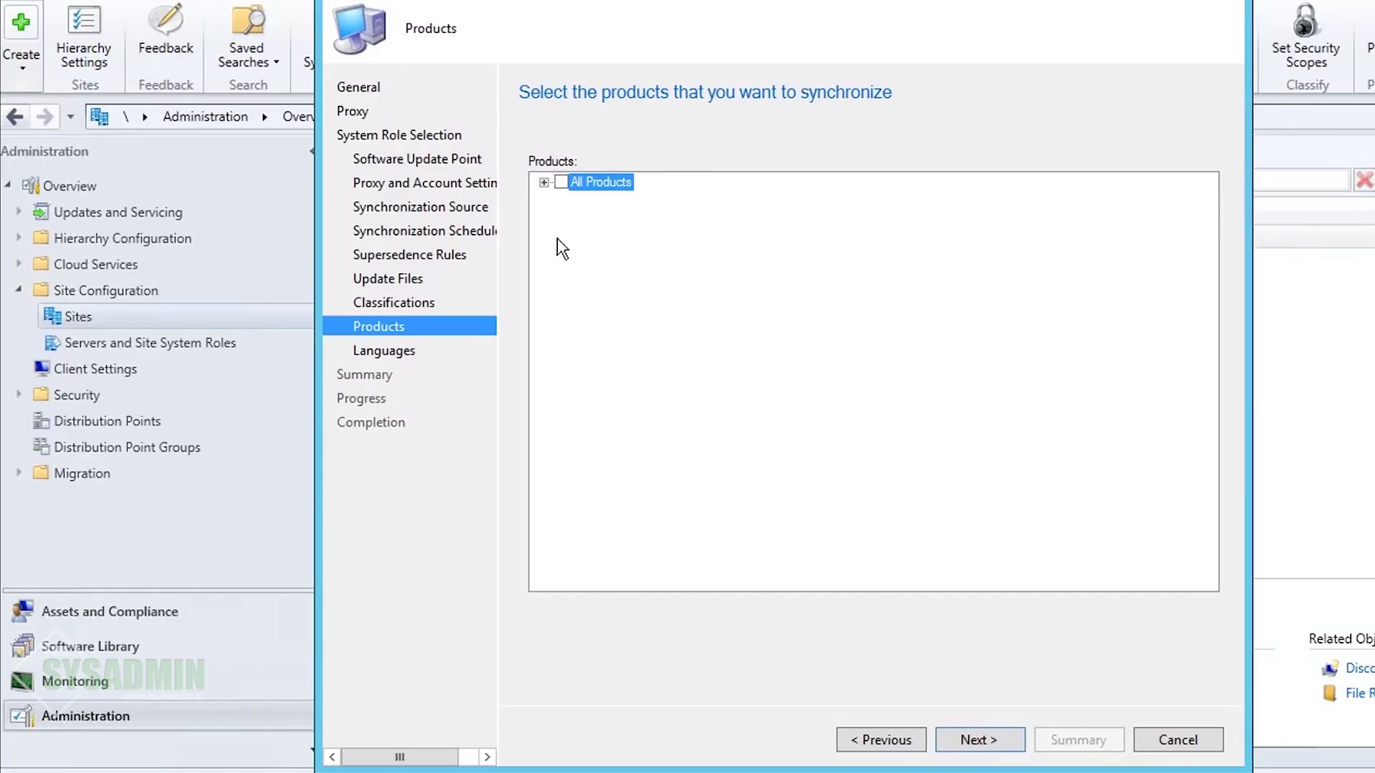
Step: Select Windows 7 and Windows Server 2012 under Microsoft Windows as the products to synchronize, and accept the selection
{"action": "left_click", "coordinate": [543, 184]}
{"action": "left_click", "coordinate": [565, 199]}
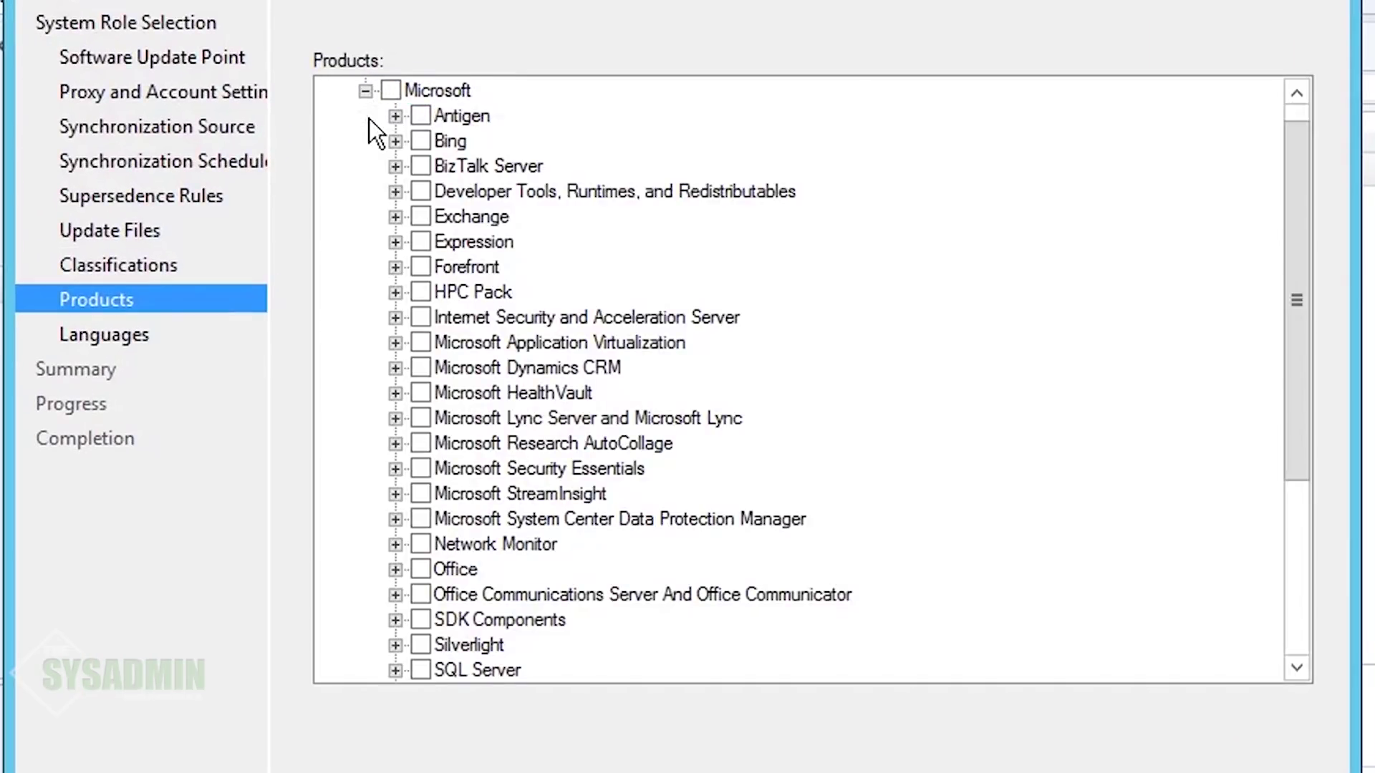
{"action": "scroll", "coordinate": [728, 161], "scroll_direction": "up", "scroll_amount": 1}
{"action": "left_click", "coordinate": [365, 84]}
{"action": "left_click", "coordinate": [363, 84]}
{"action": "left_click_drag", "start_coordinate": [1296, 148], "coordinate": [1319, 354]}
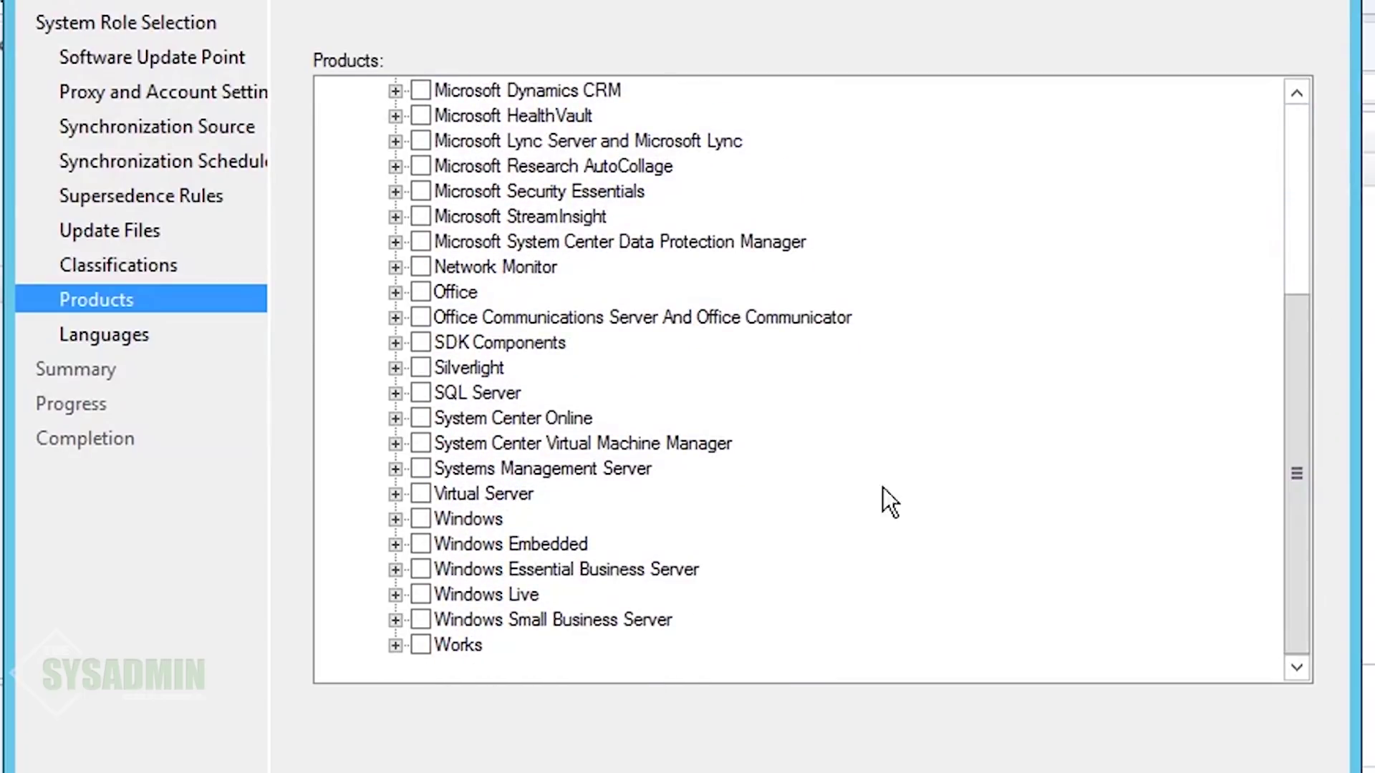
{"action": "left_click", "coordinate": [394, 519]}
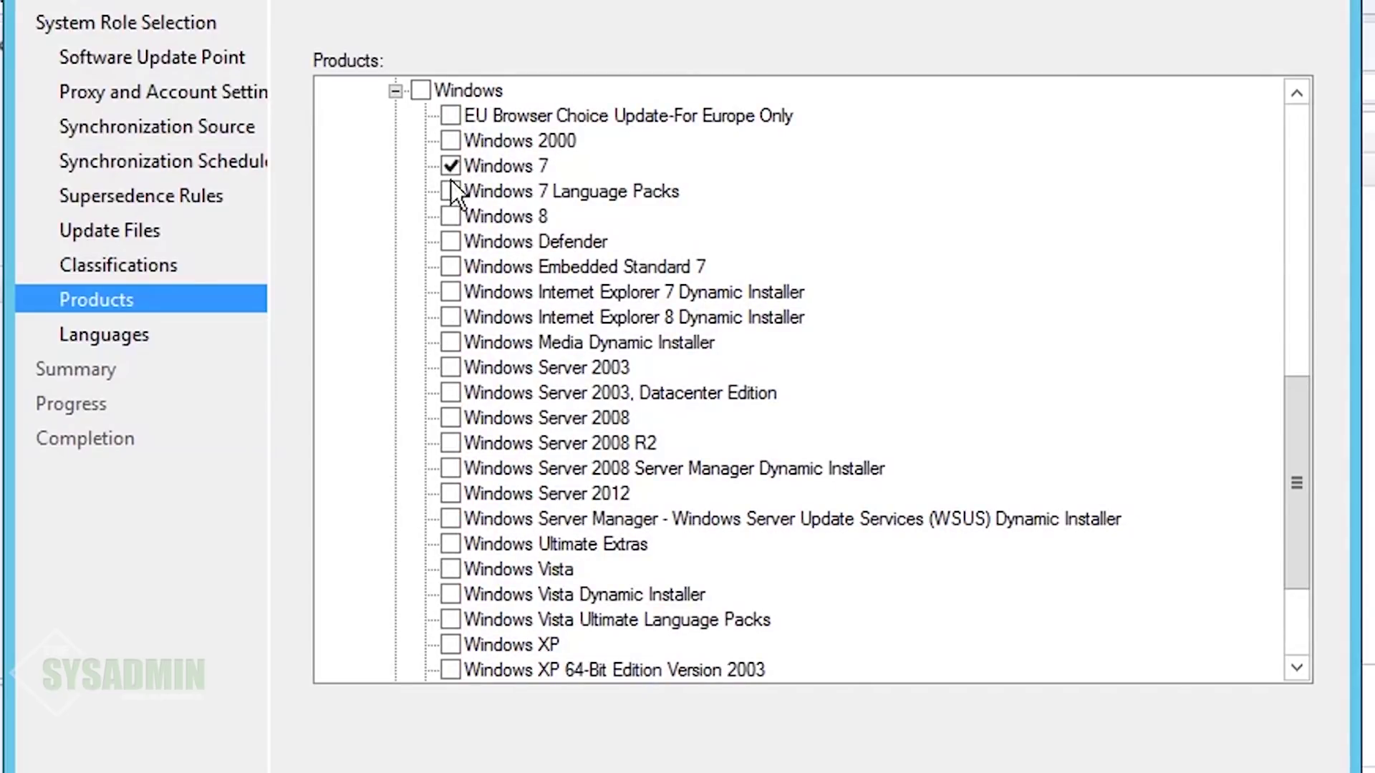
{"action": "scroll", "coordinate": [454, 340], "scroll_direction": "down", "scroll_amount": 3}
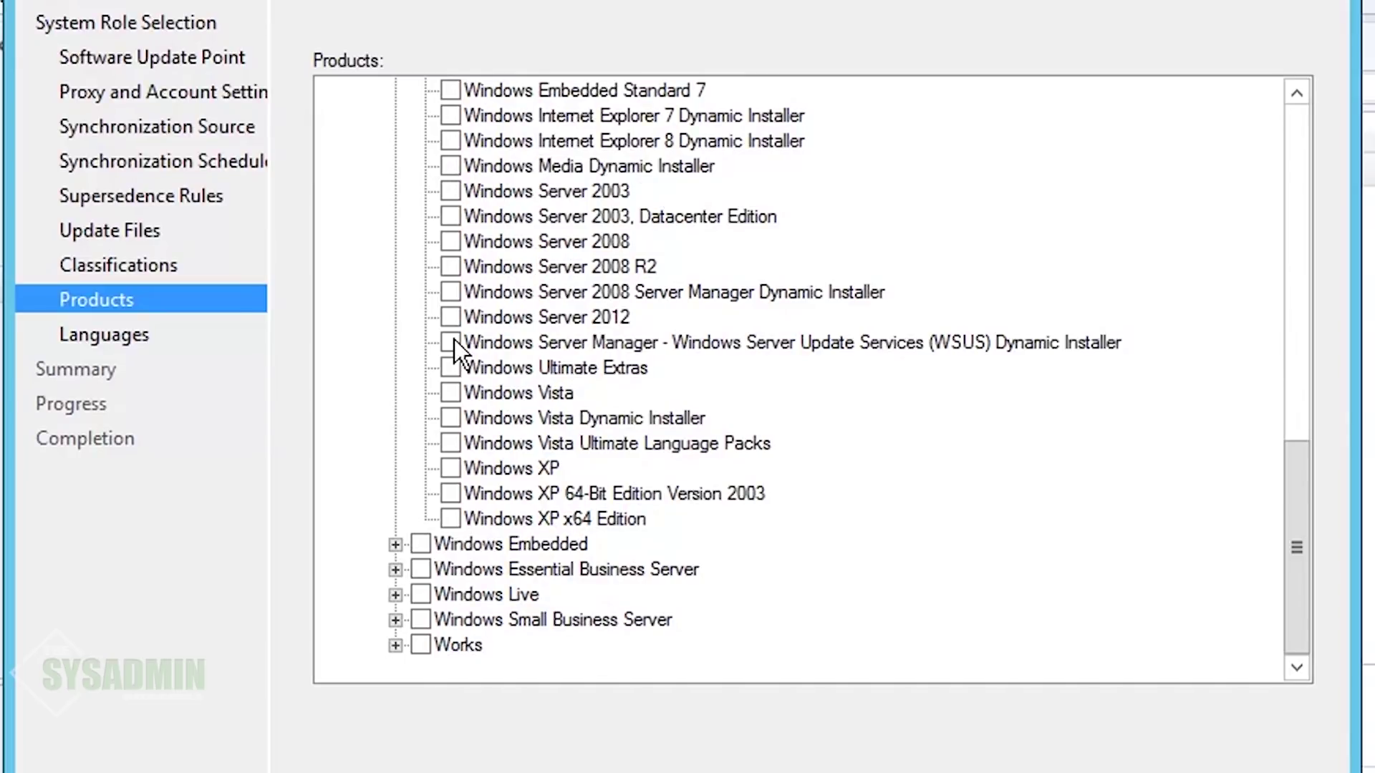
{"action": "scroll", "coordinate": [454, 339], "scroll_direction": "up", "scroll_amount": 2}
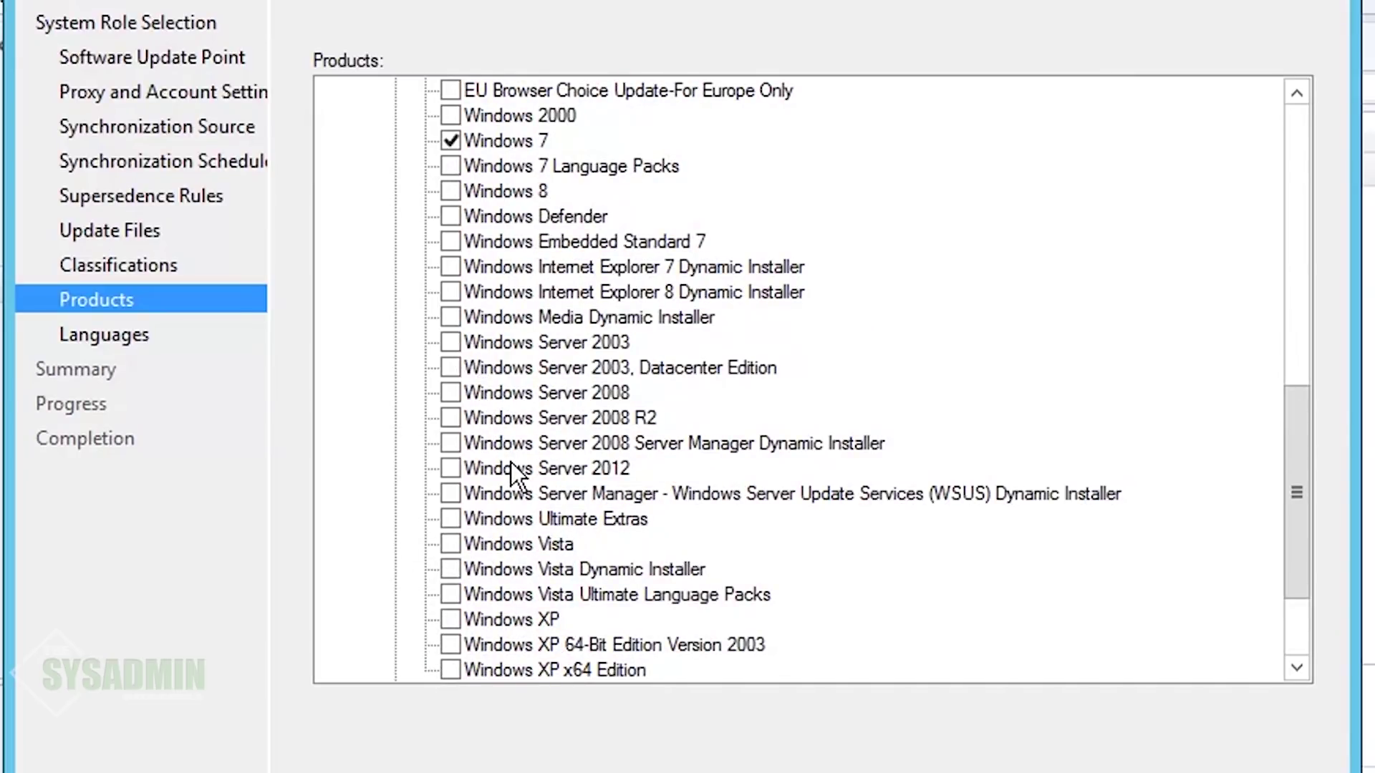
{"action": "left_click", "coordinate": [450, 469]}
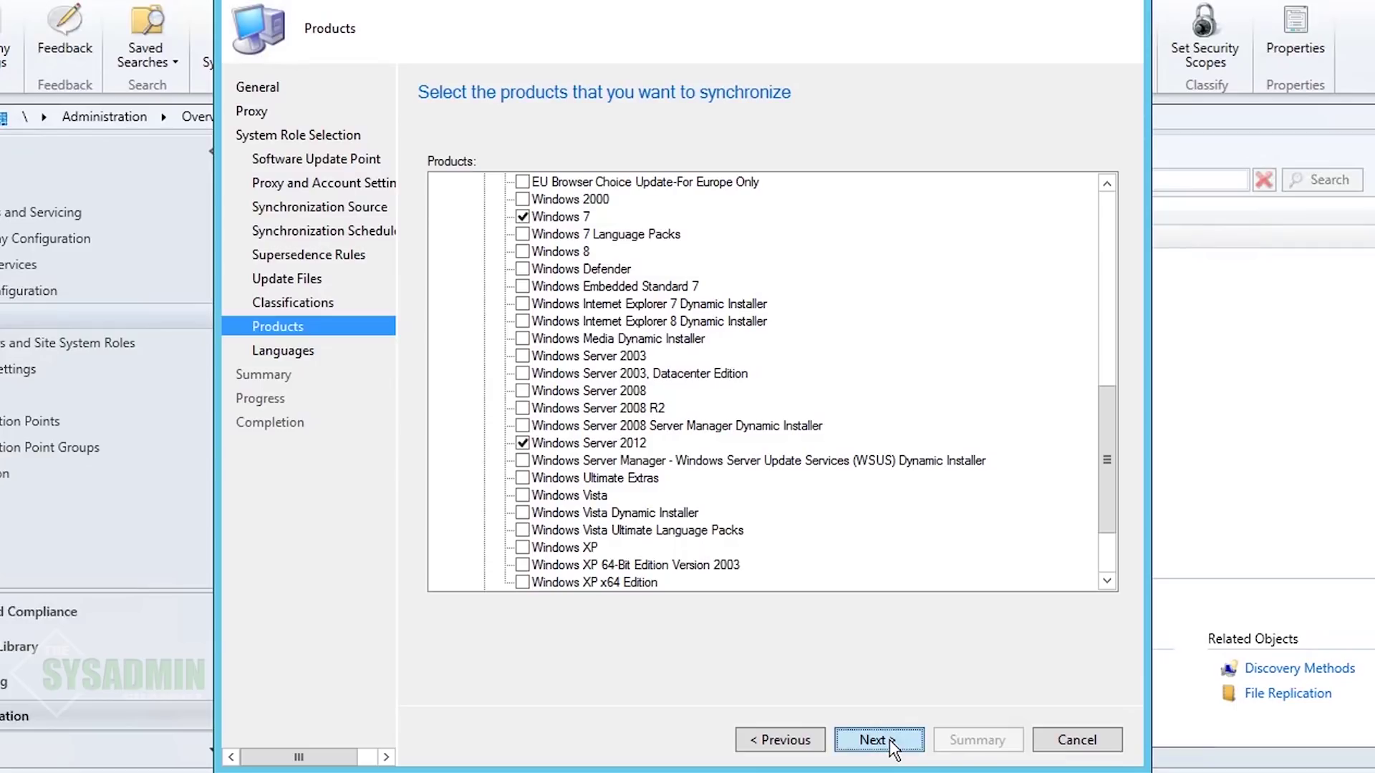
{"action": "left_click", "coordinate": [890, 740]}
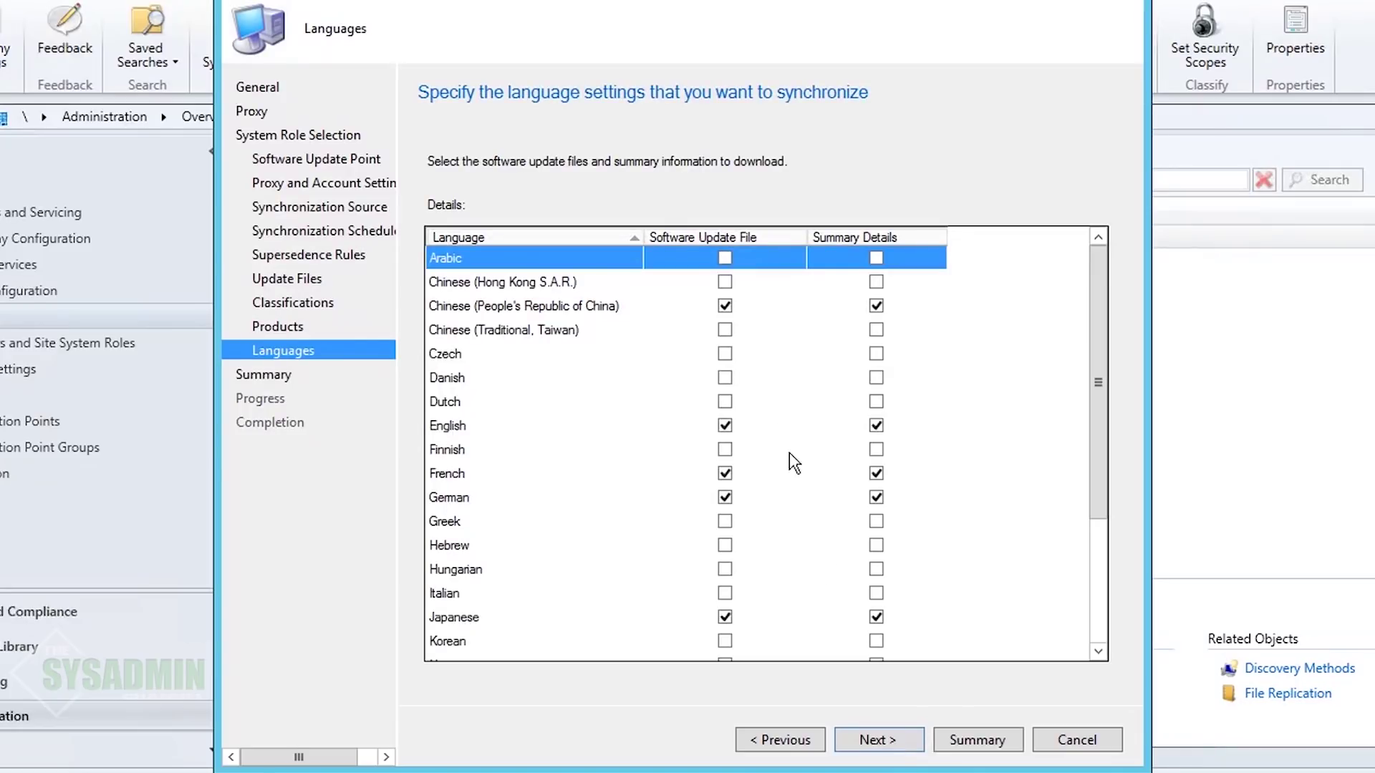
Step: Clear update files and summary details for Chinese (People's Republic of China), French, German, Japanese and Russian, plus the summary details for English
{"action": "left_click", "coordinate": [724, 306]}
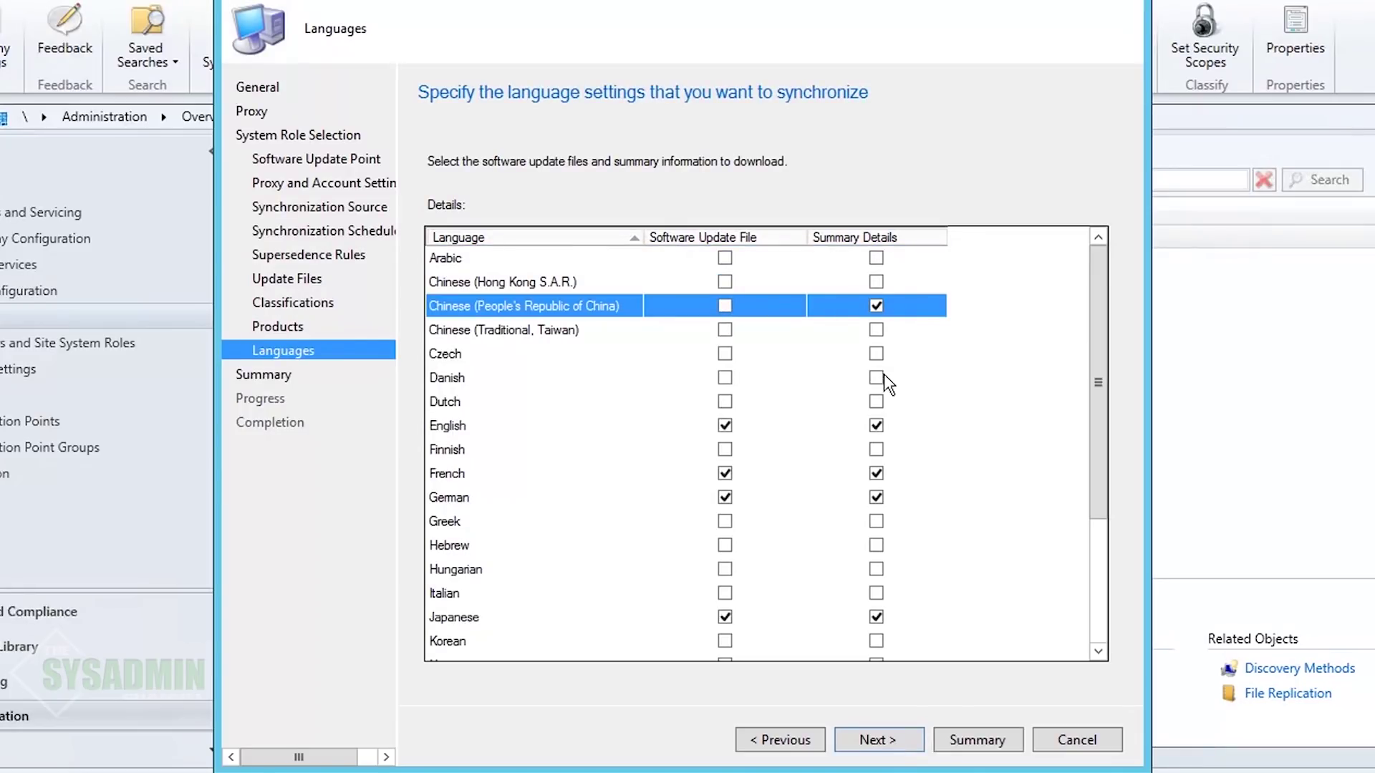
{"action": "left_click", "coordinate": [875, 308]}
{"action": "left_click", "coordinate": [876, 432]}
{"action": "left_click", "coordinate": [876, 473]}
{"action": "left_click", "coordinate": [726, 473]}
{"action": "left_click", "coordinate": [725, 498]}
{"action": "left_click", "coordinate": [876, 498]}
{"action": "left_click", "coordinate": [875, 617]}
{"action": "left_click", "coordinate": [726, 617]}
{"action": "left_click_drag", "start_coordinate": [1103, 392], "coordinate": [1100, 517]}
{"action": "left_click", "coordinate": [724, 569]}
{"action": "left_click", "coordinate": [875, 570]}
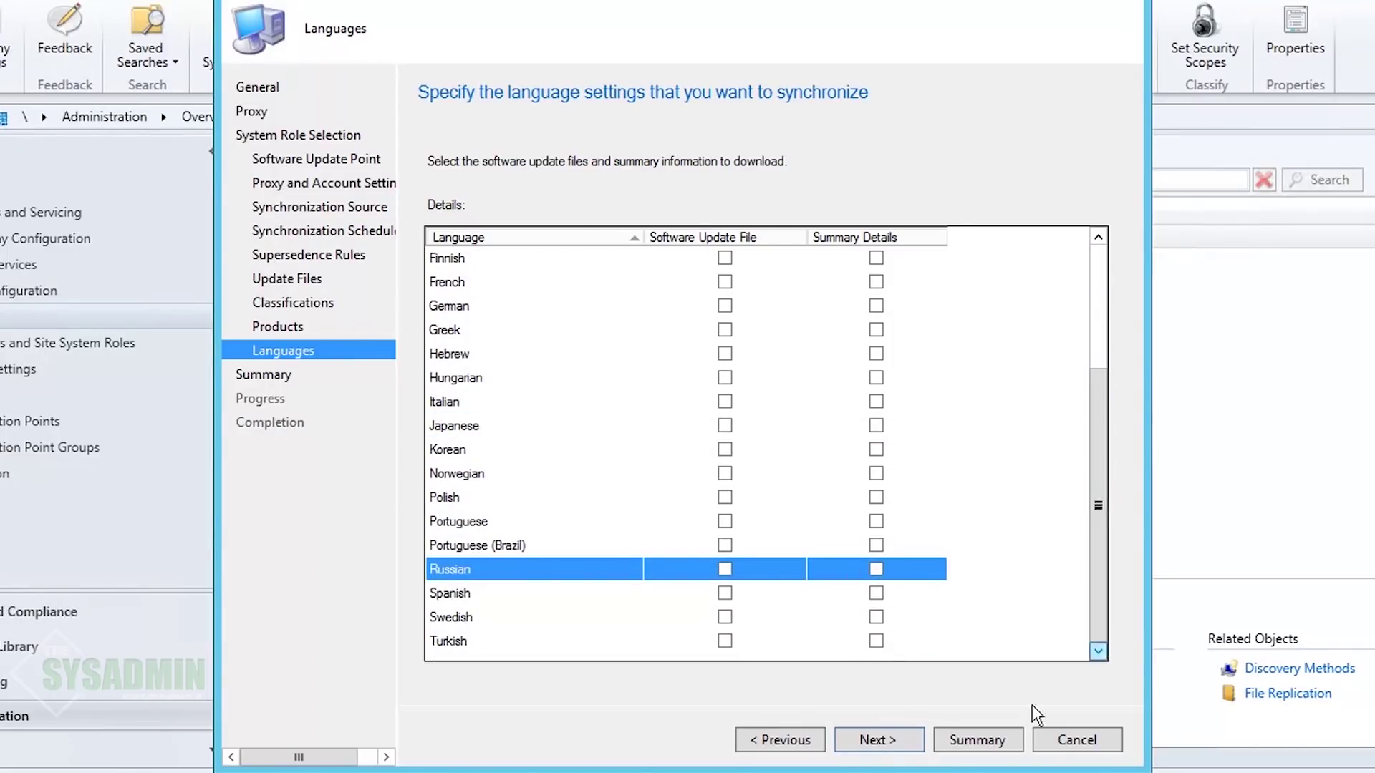
Step: Accept the language settings, create the PAC-WSUS01 site system server with the software update point role, and close the wizard
{"action": "left_click", "coordinate": [867, 746]}
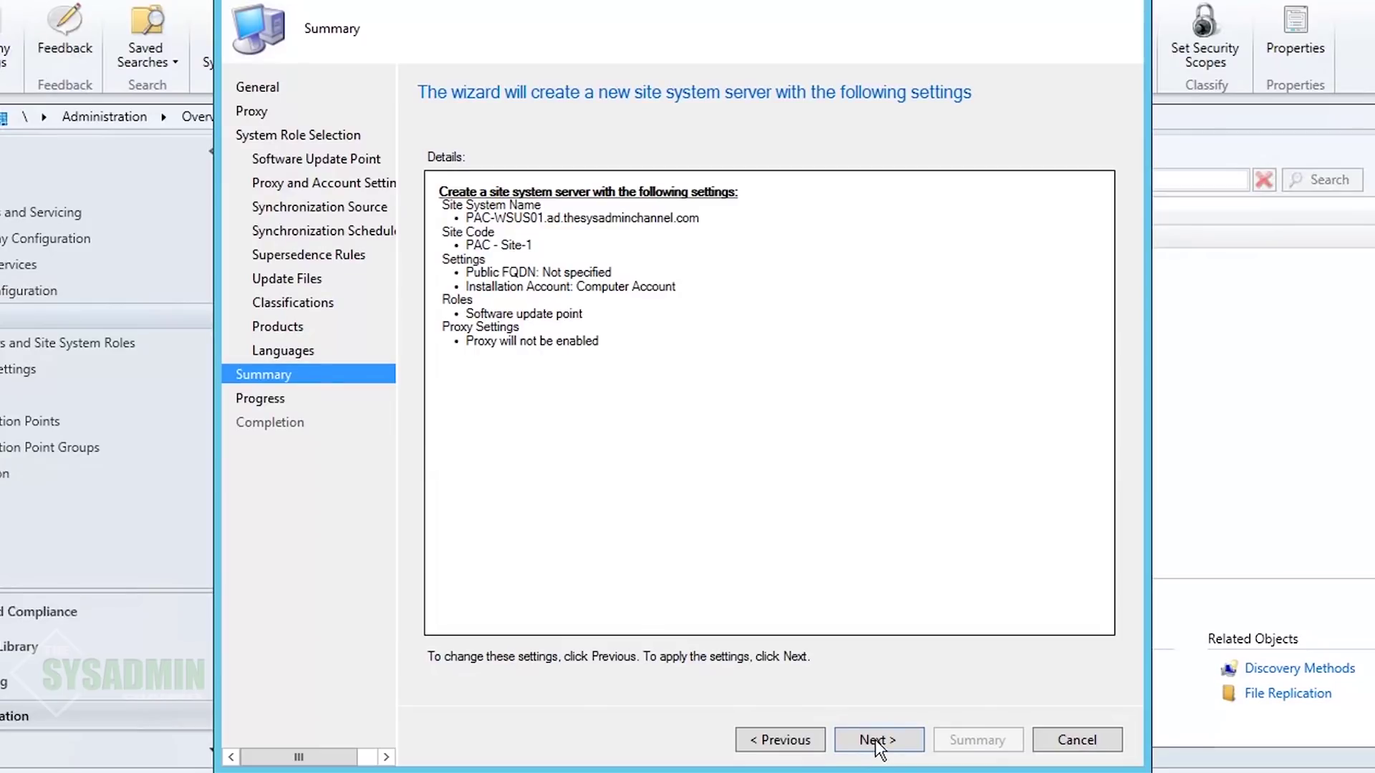
{"action": "left_click", "coordinate": [875, 740]}
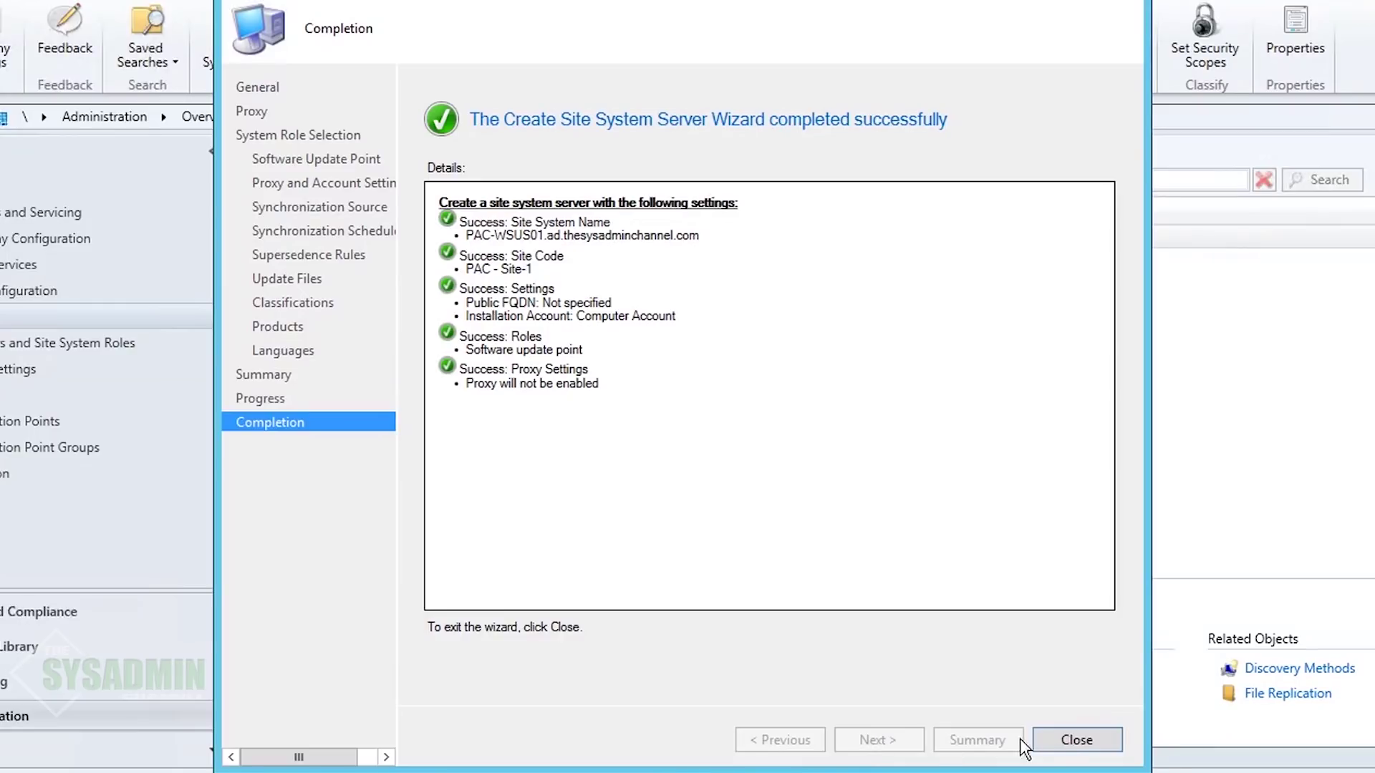
{"action": "left_click", "coordinate": [1076, 739]}
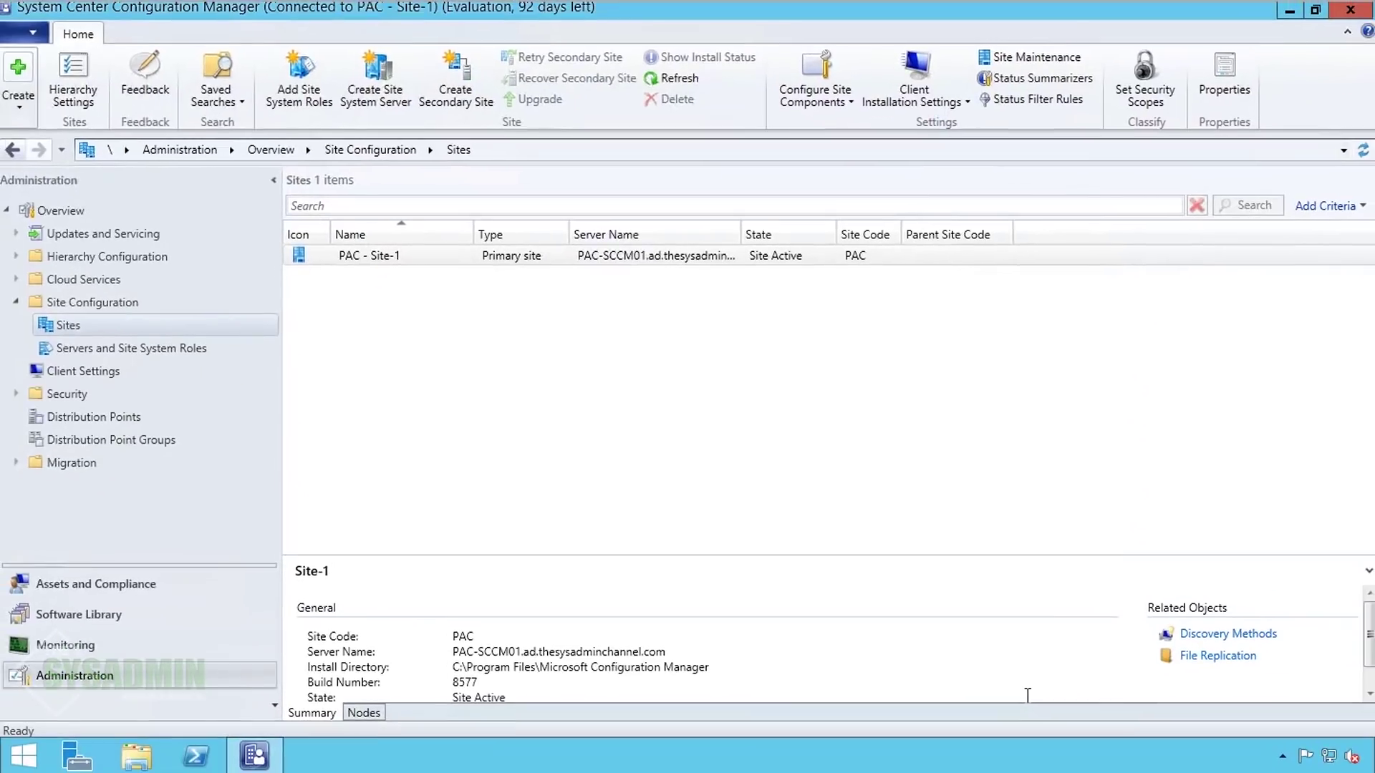
{"action": "left_click", "coordinate": [652, 422]}
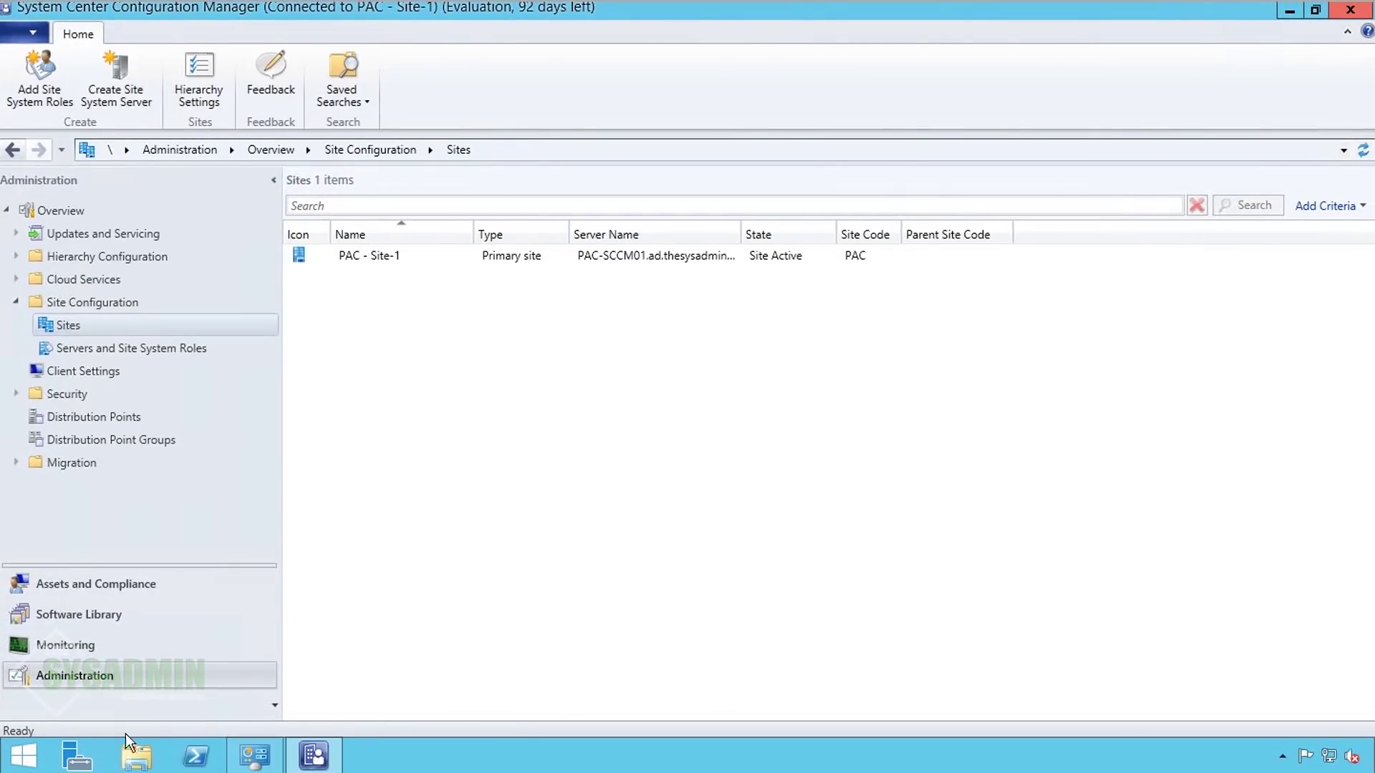
Step: Look for the Windows Server Update Services console among the server's installed apps
{"action": "left_click", "coordinate": [23, 755]}
{"action": "left_click", "coordinate": [129, 728]}
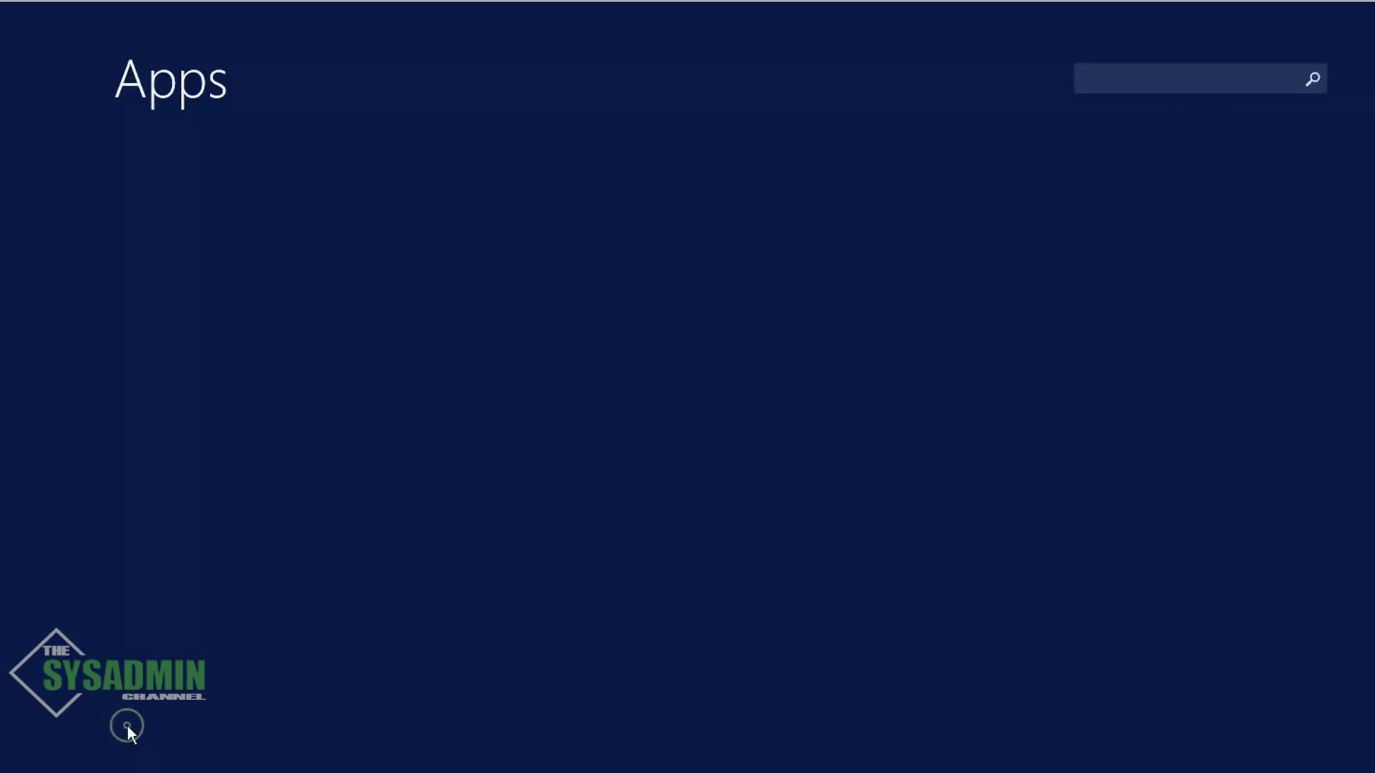
{"action": "scroll", "coordinate": [165, 552], "scroll_direction": "down", "scroll_amount": 5}
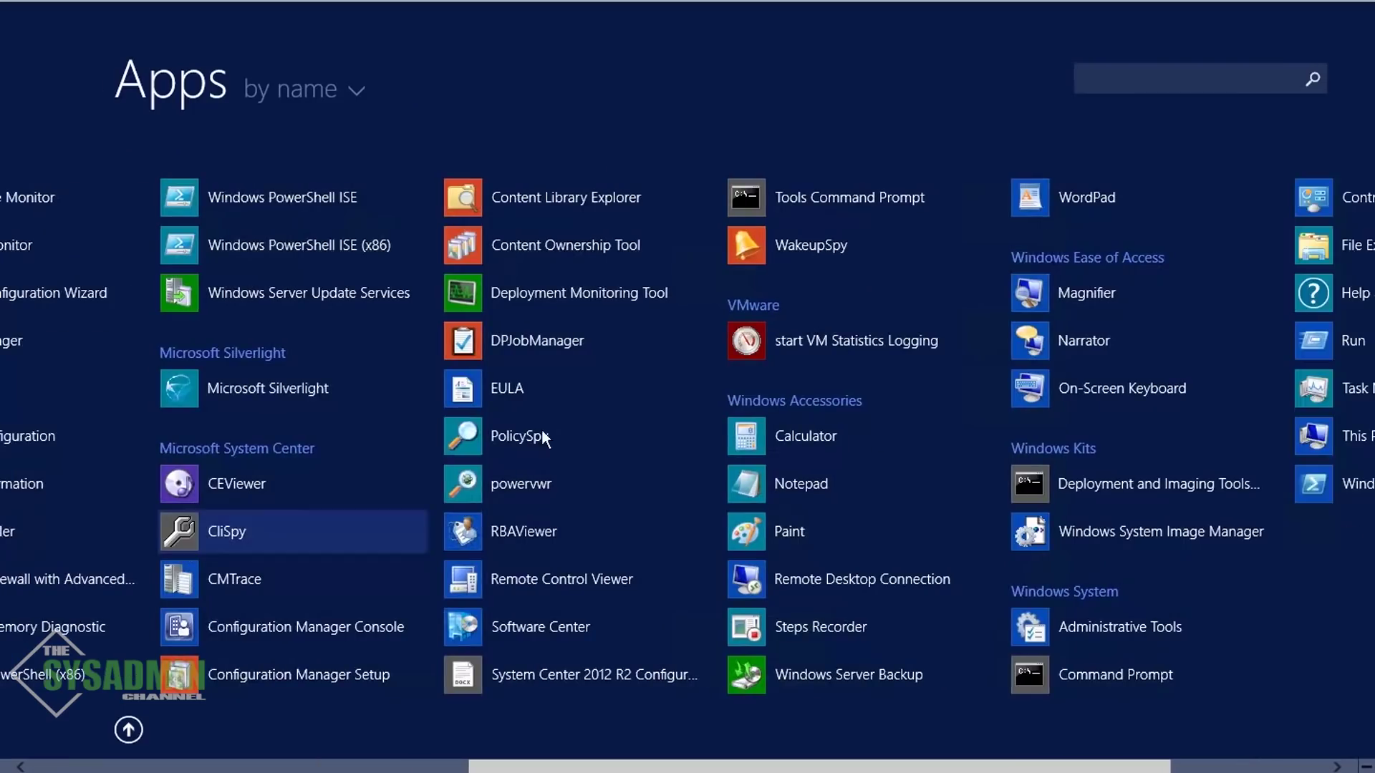
{"action": "left_click", "coordinate": [290, 293]}
Step: Enter Install-WindowsFeature -Name UpdateServices-Ui in an elevated PowerShell window and close the window without running the command
{"action": "right_click", "coordinate": [192, 764]}
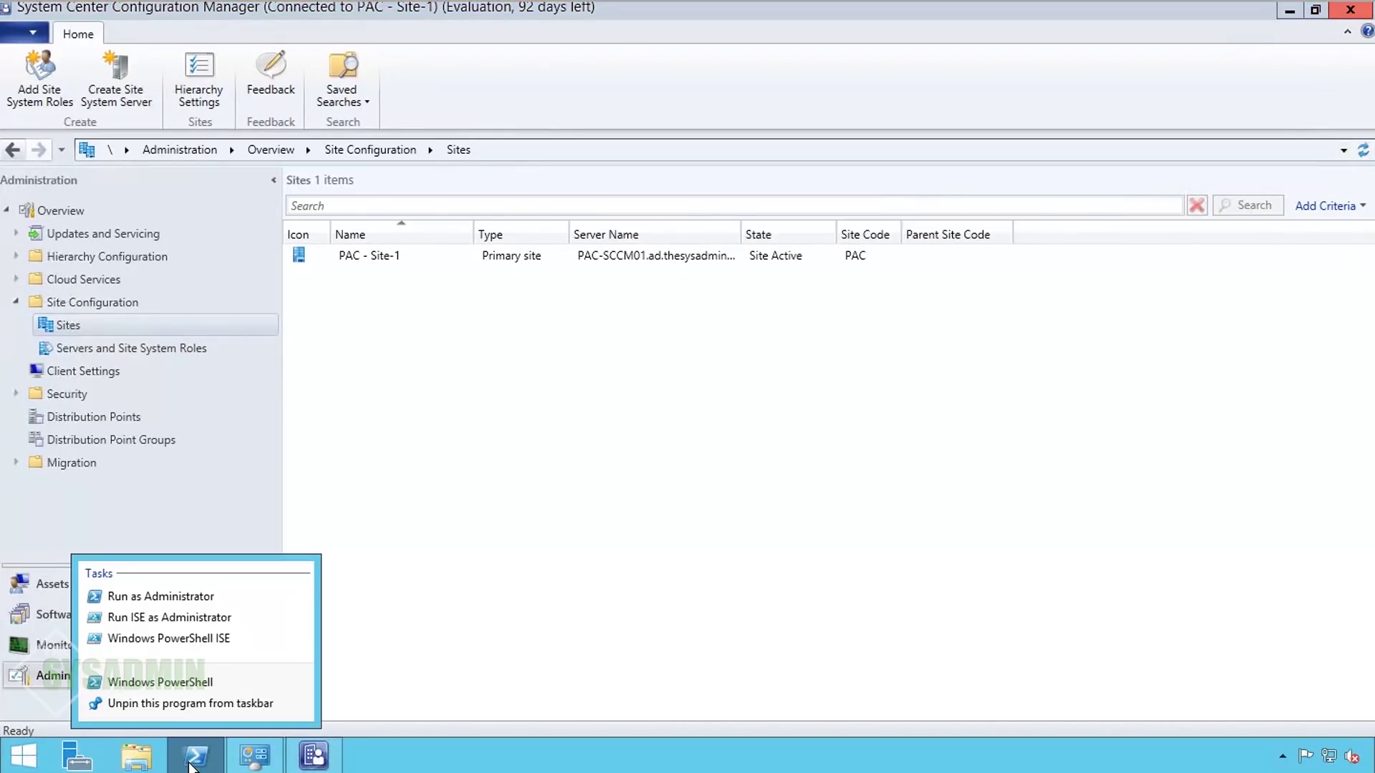
{"action": "left_click", "coordinate": [193, 596]}
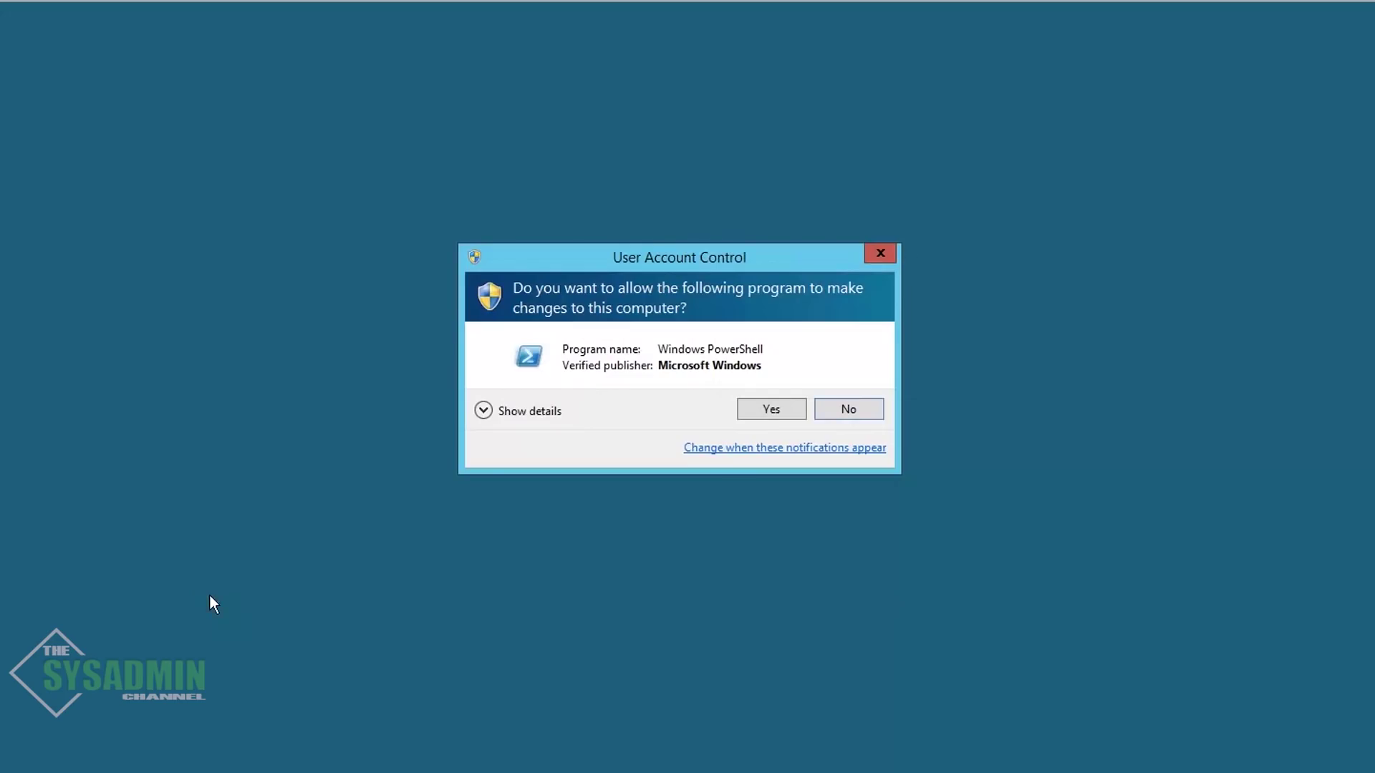
{"action": "left_click", "coordinate": [773, 408]}
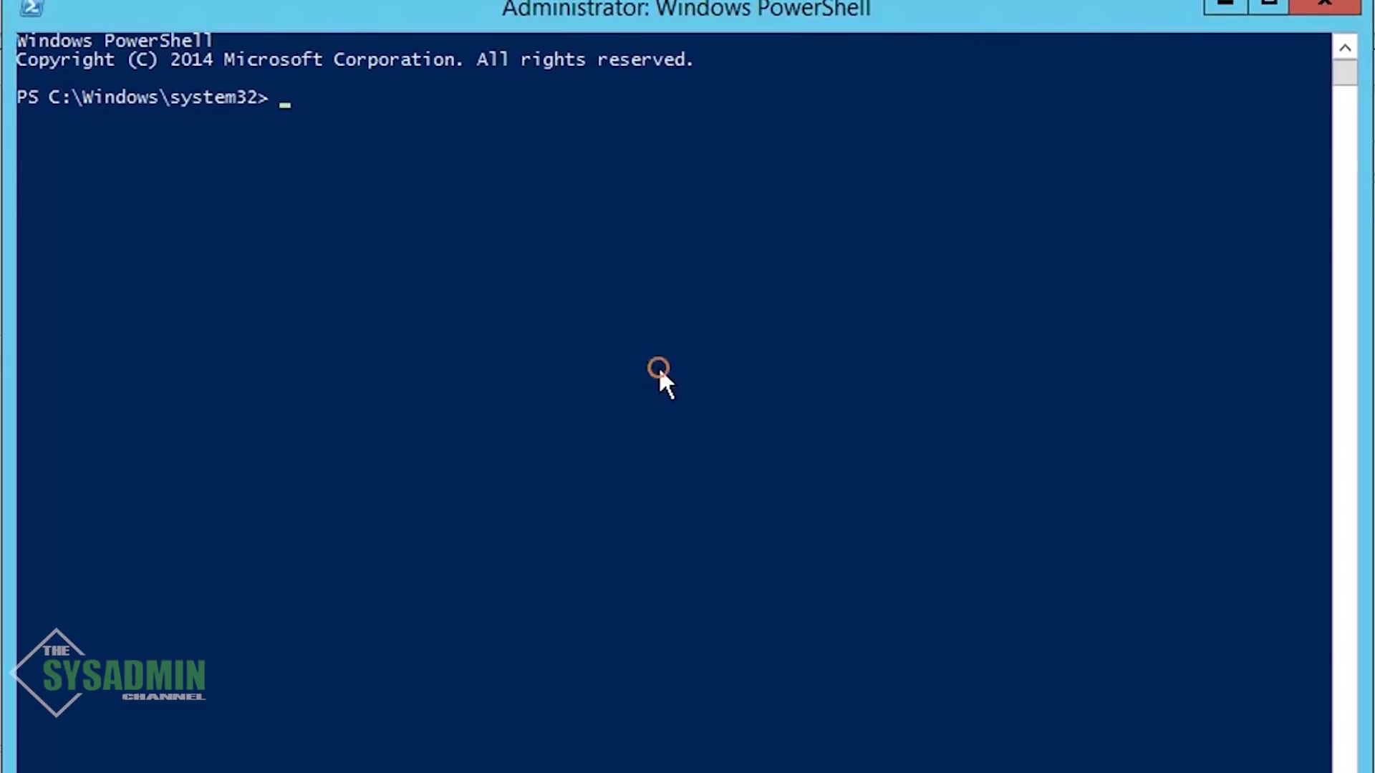
{"action": "right_click", "coordinate": [660, 370]}
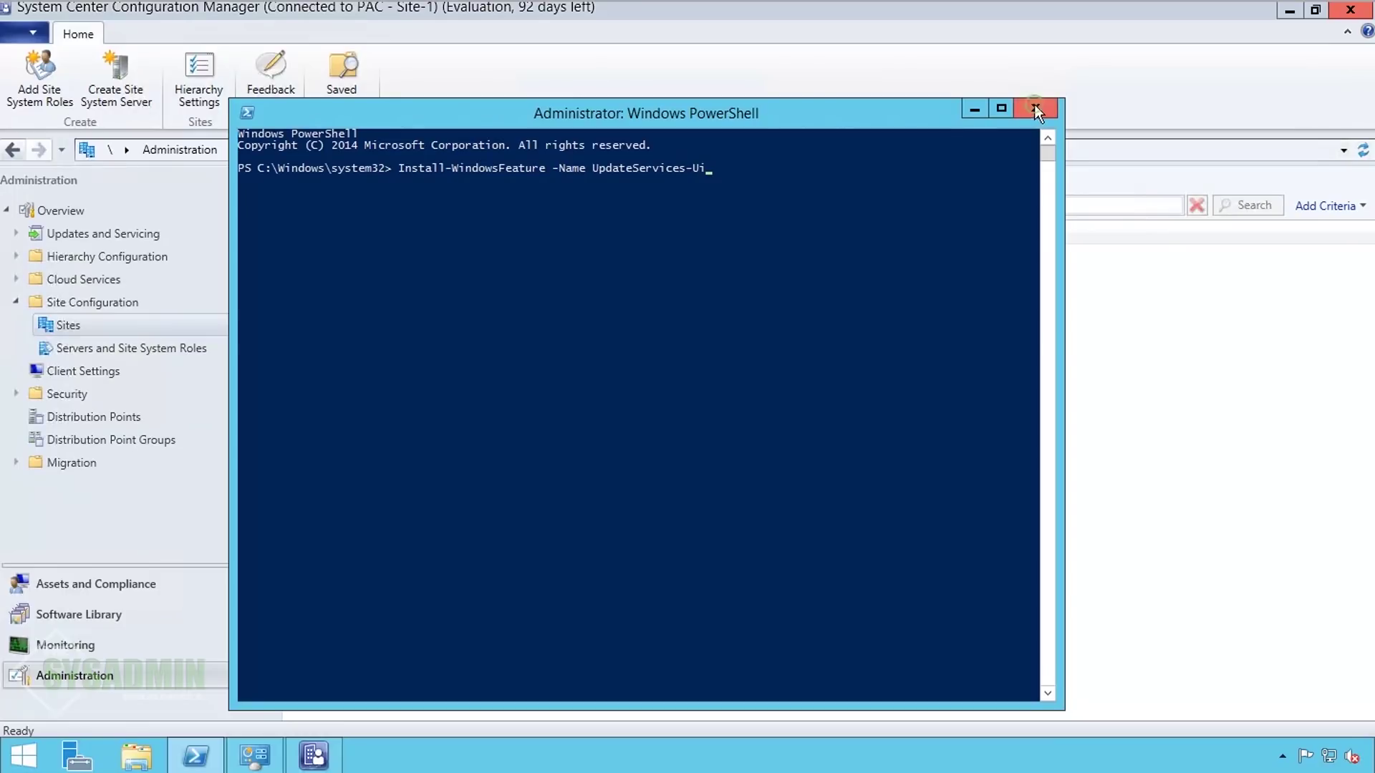
{"action": "left_click", "coordinate": [1034, 109]}
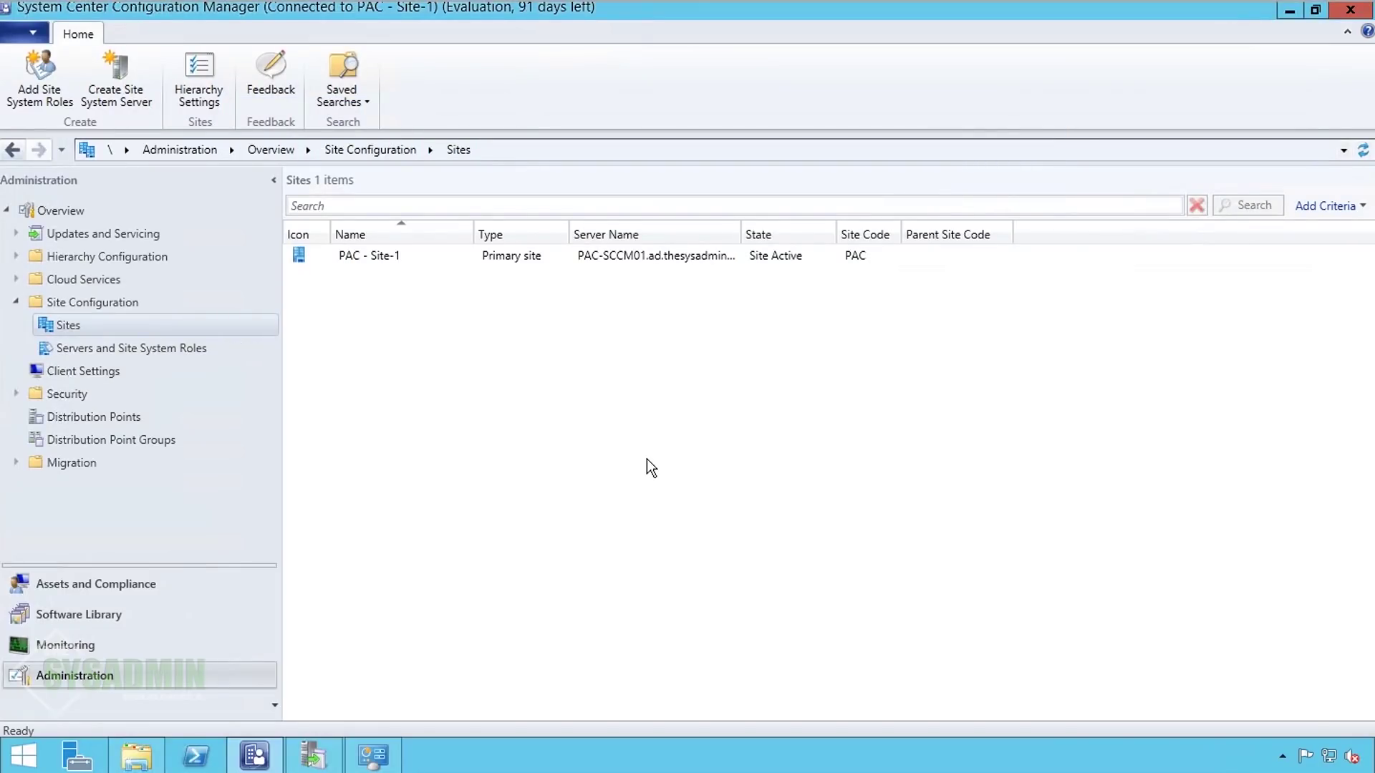
Step: Check the US boundary group's referenced site system servers for PAC-WSUS01 and close the properties without changes
{"action": "left_click", "coordinate": [16, 256]}
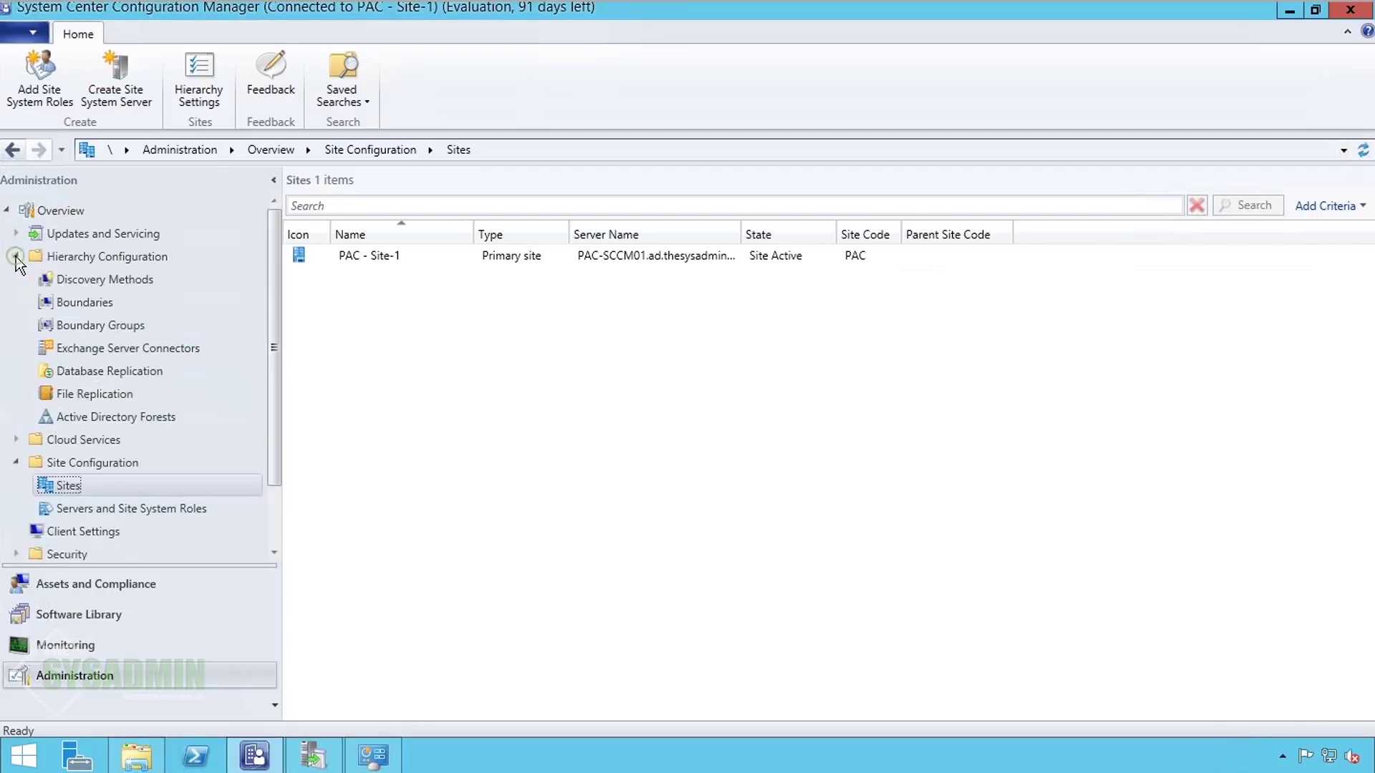
{"action": "left_click", "coordinate": [83, 325]}
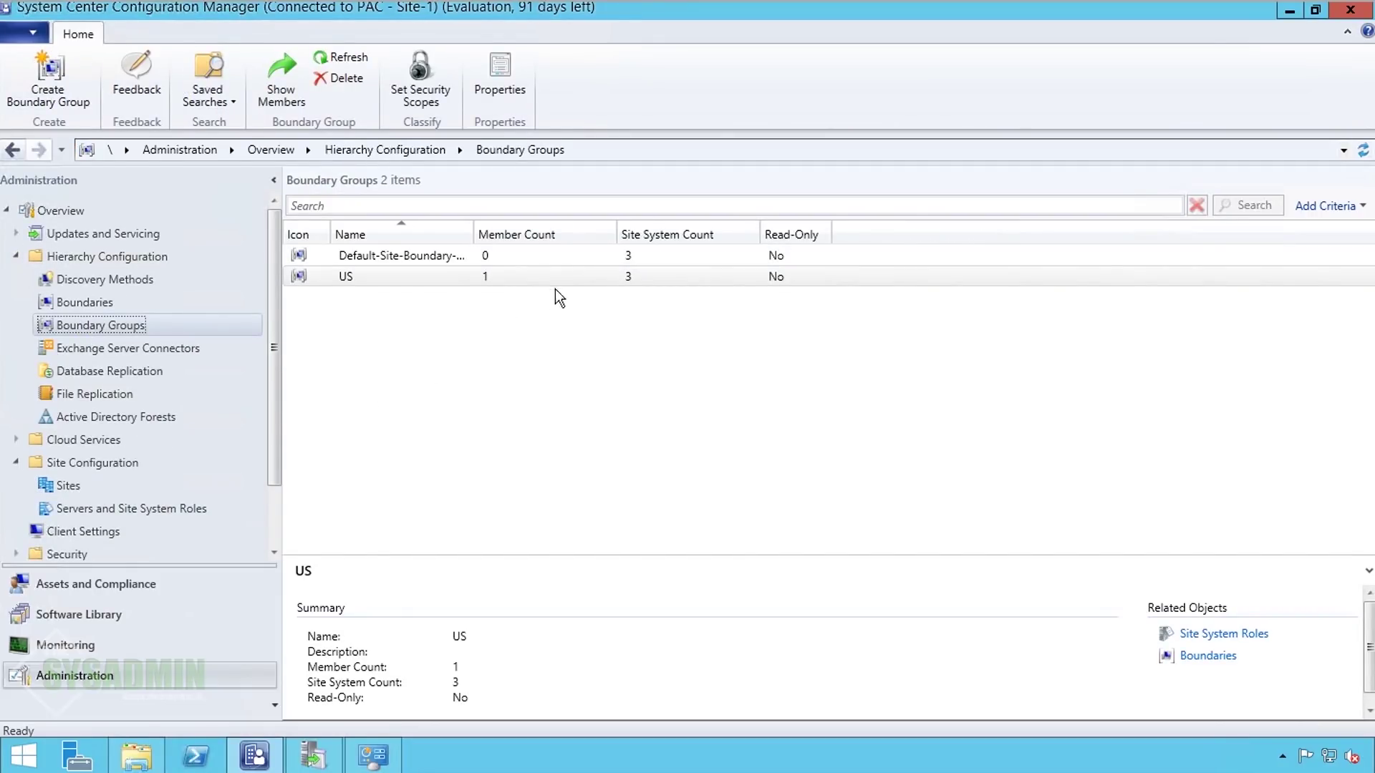
{"action": "right_click", "coordinate": [575, 273]}
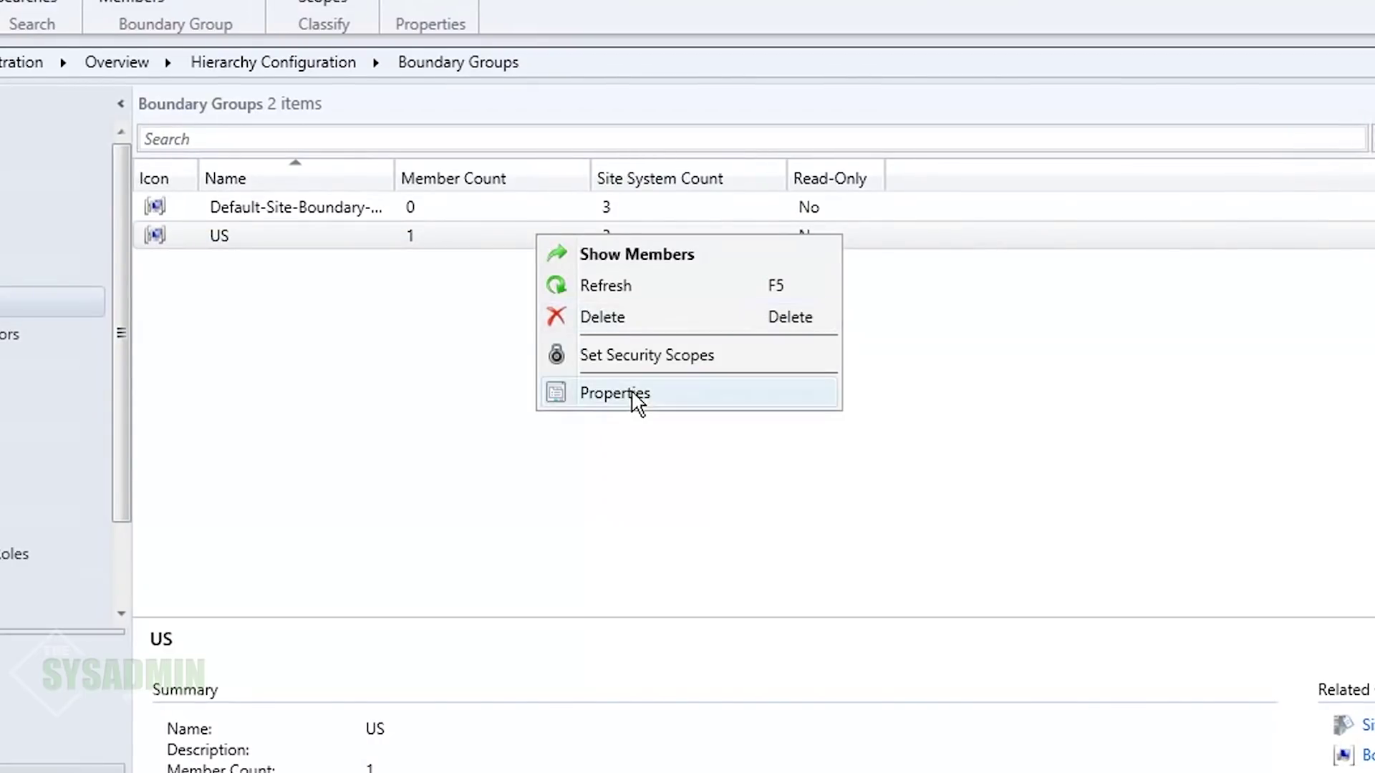
{"action": "left_click", "coordinate": [646, 393]}
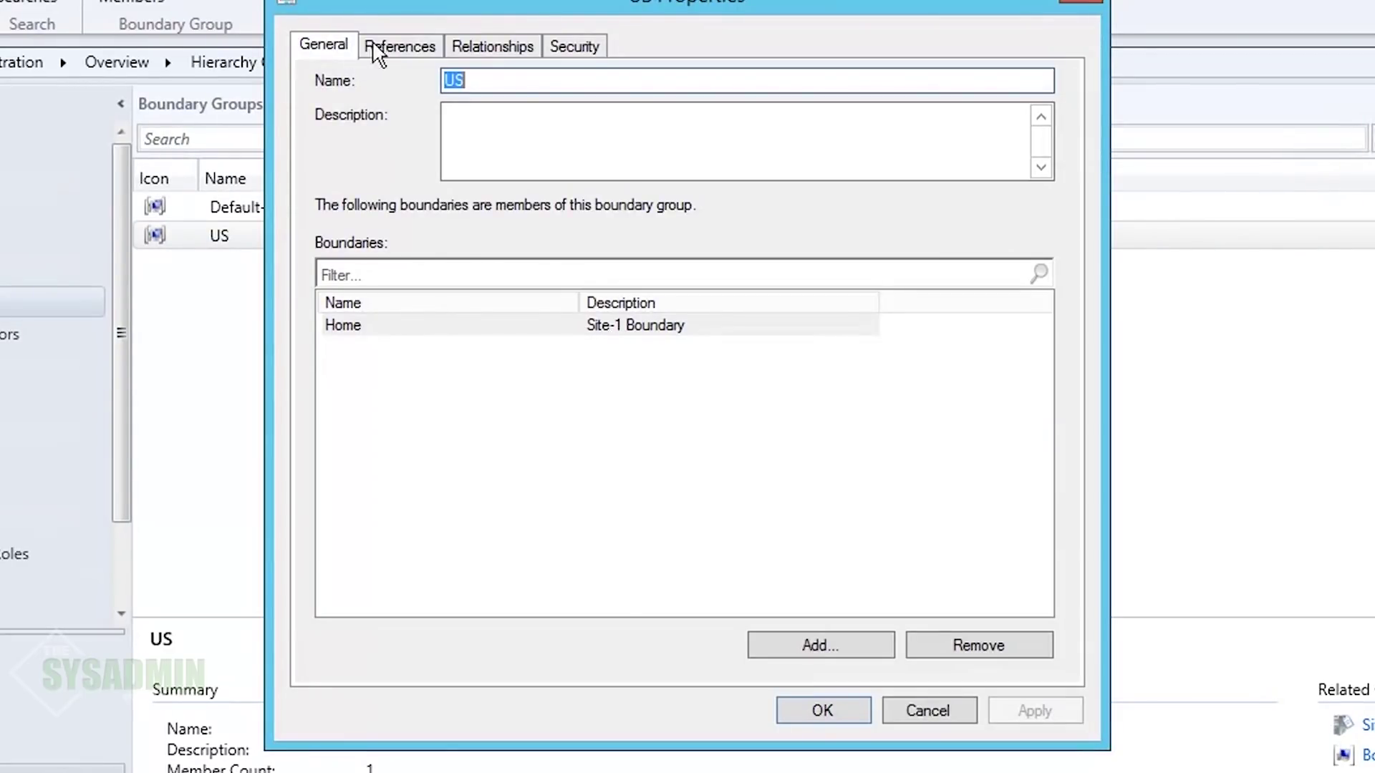
{"action": "left_click", "coordinate": [406, 48]}
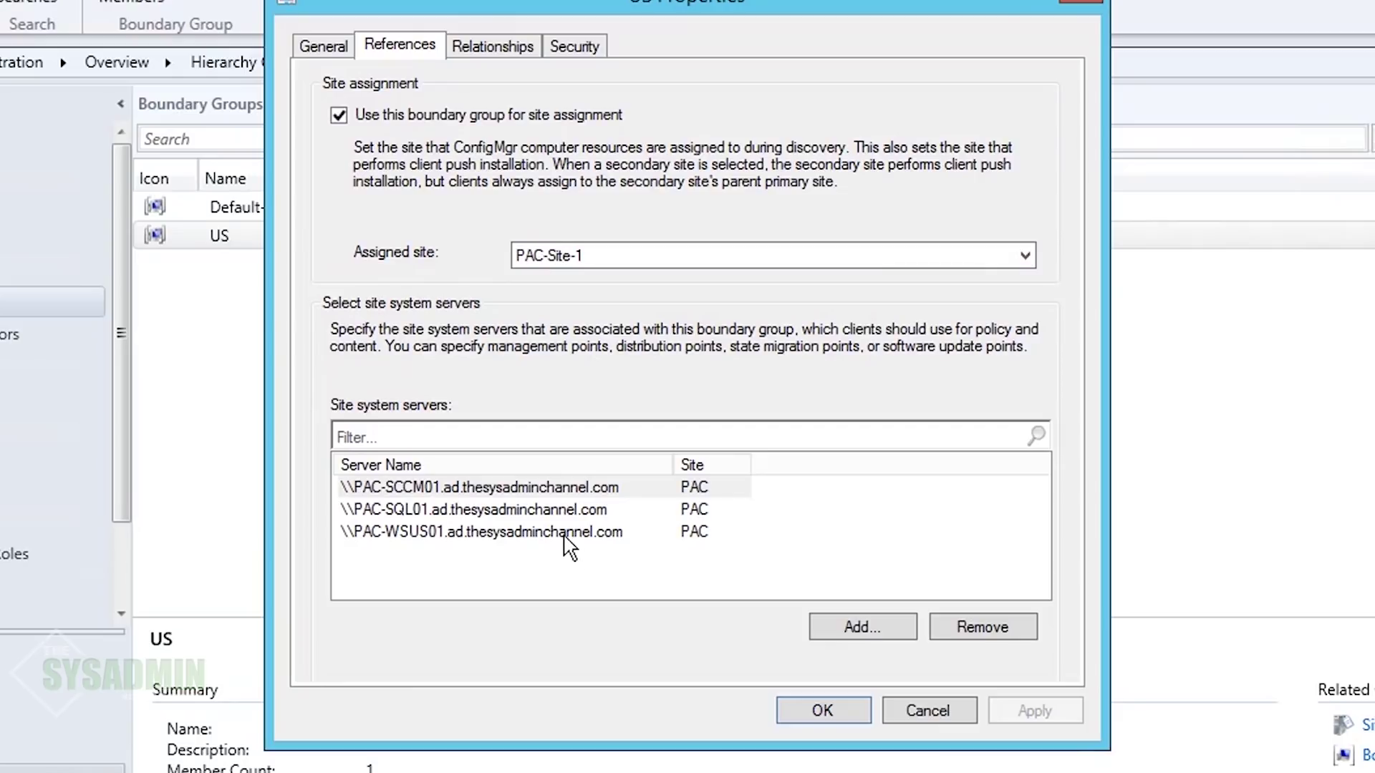
{"action": "left_click", "coordinate": [566, 533]}
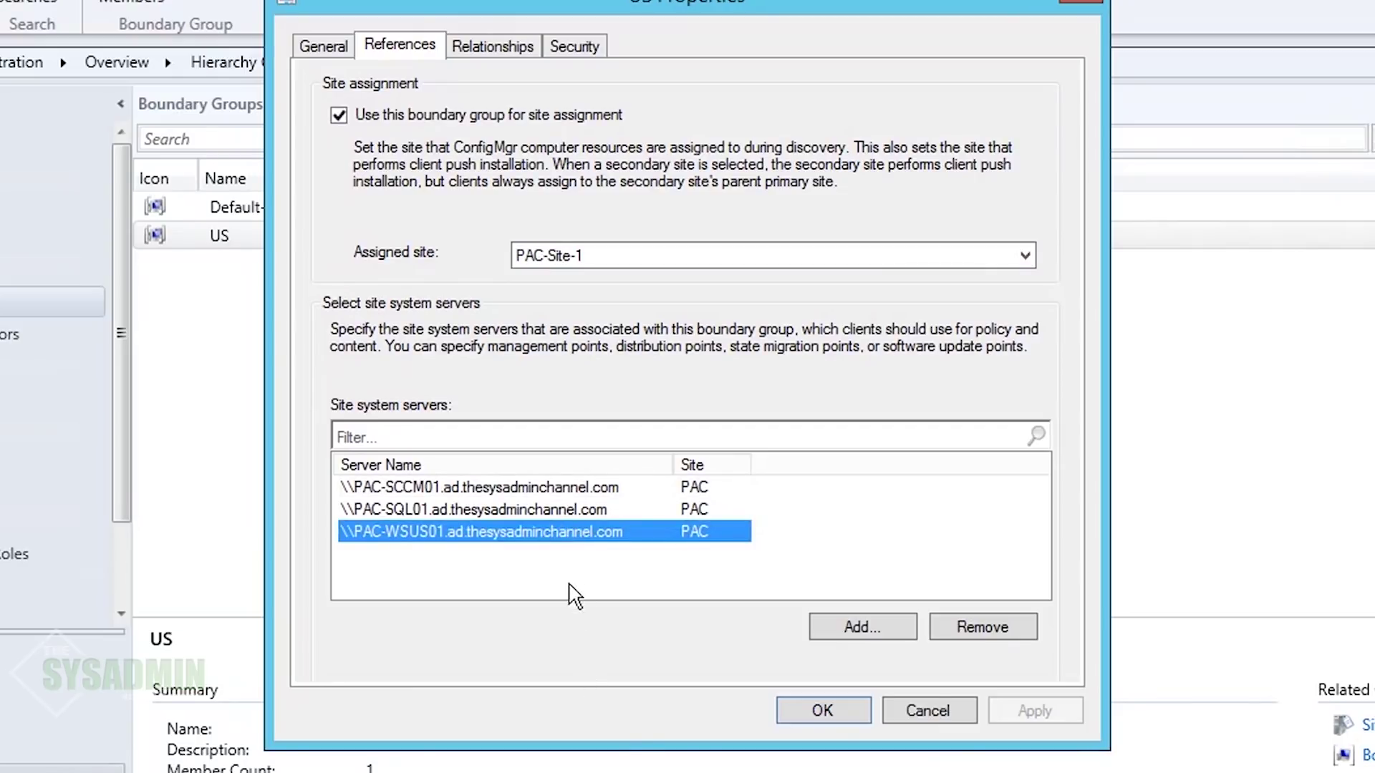
{"action": "left_click", "coordinate": [913, 712]}
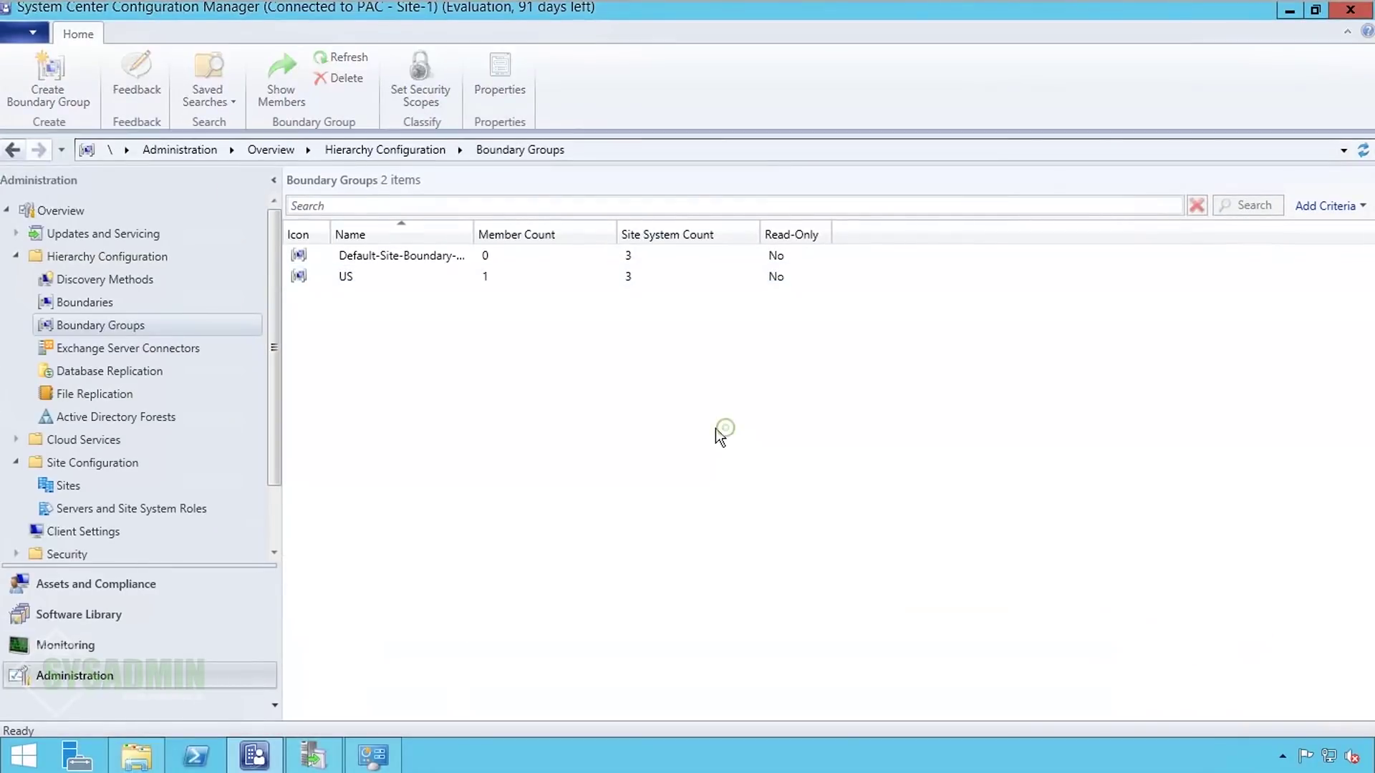
Step: Review the site system roles assigned to the PAC-WSUS01 server
{"action": "left_click", "coordinate": [189, 511]}
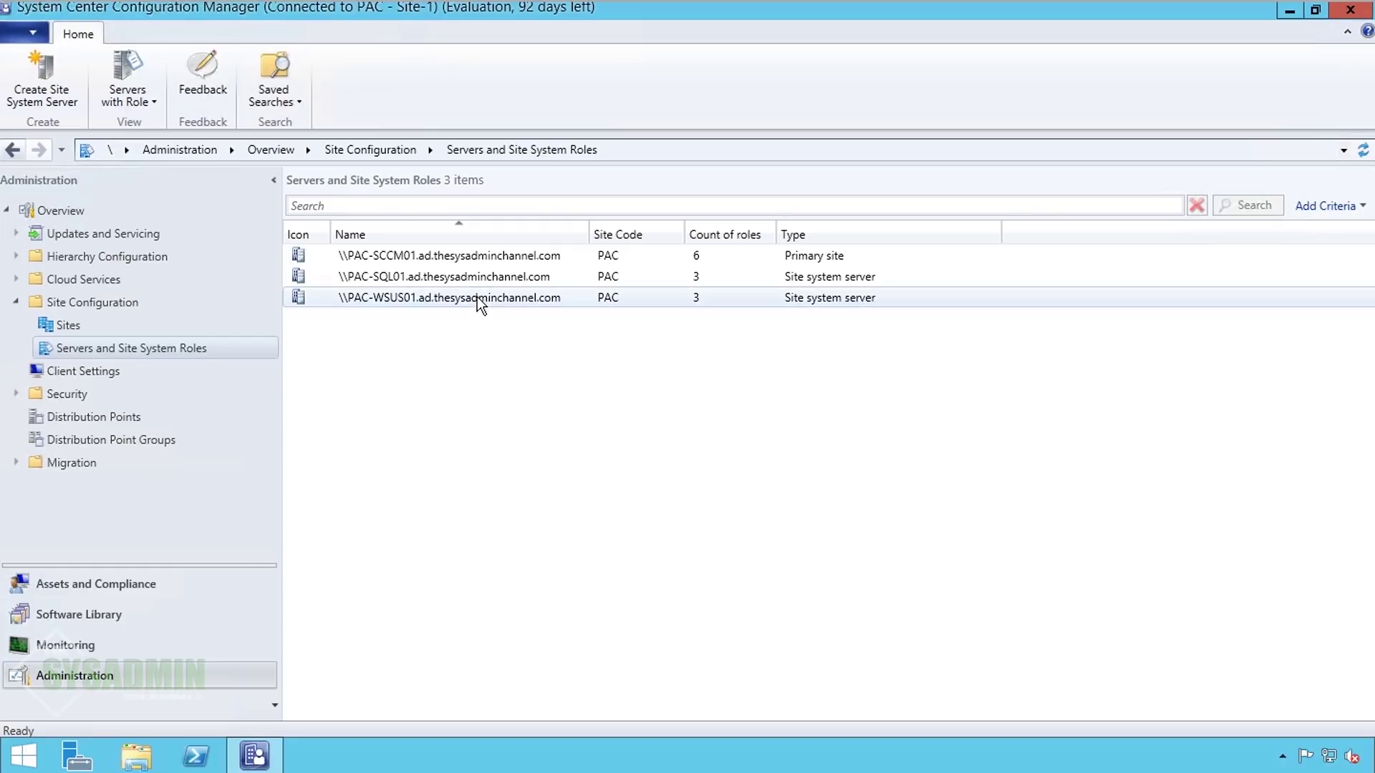
{"action": "left_click", "coordinate": [476, 296]}
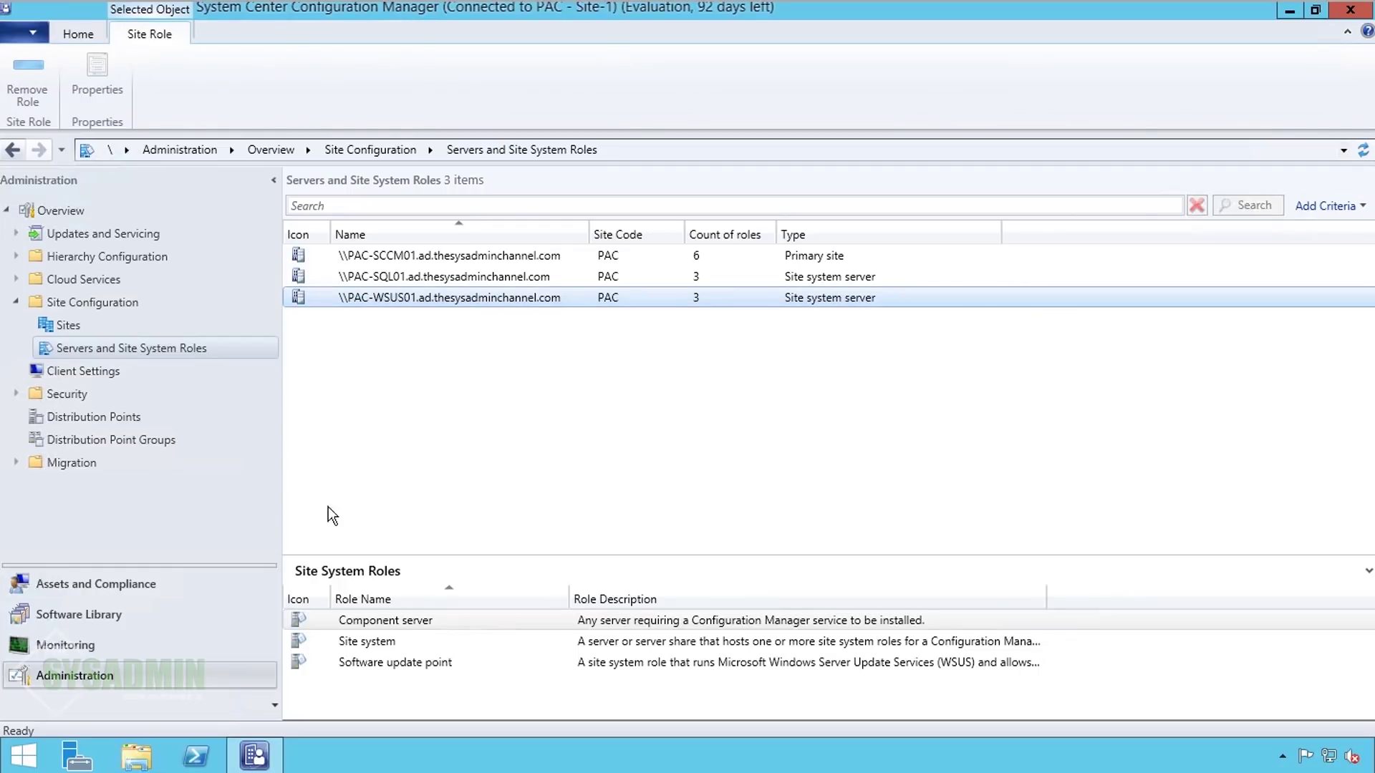
Step: Start a site-wide synchronization of all software updates from the Software Library and confirm it
{"action": "left_click", "coordinate": [78, 614]}
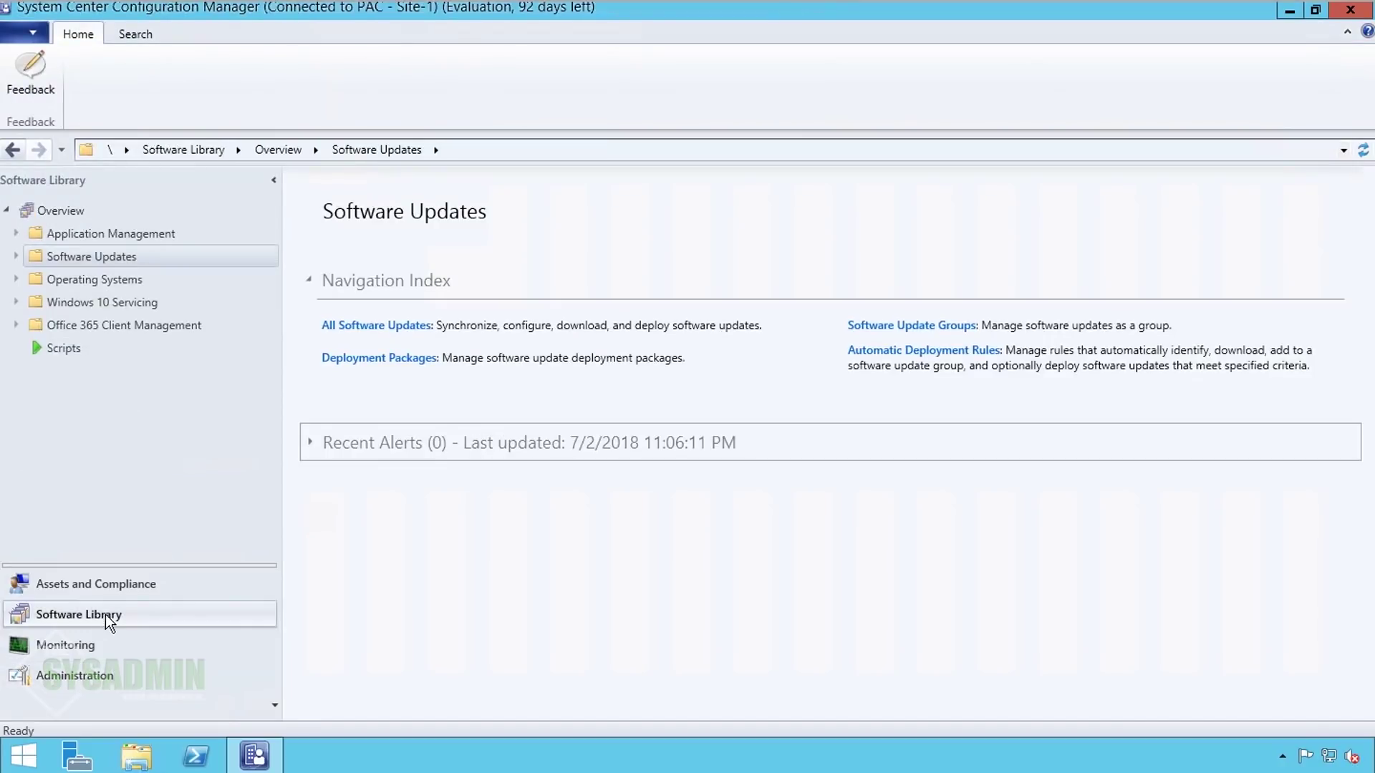
{"action": "left_click", "coordinate": [15, 255]}
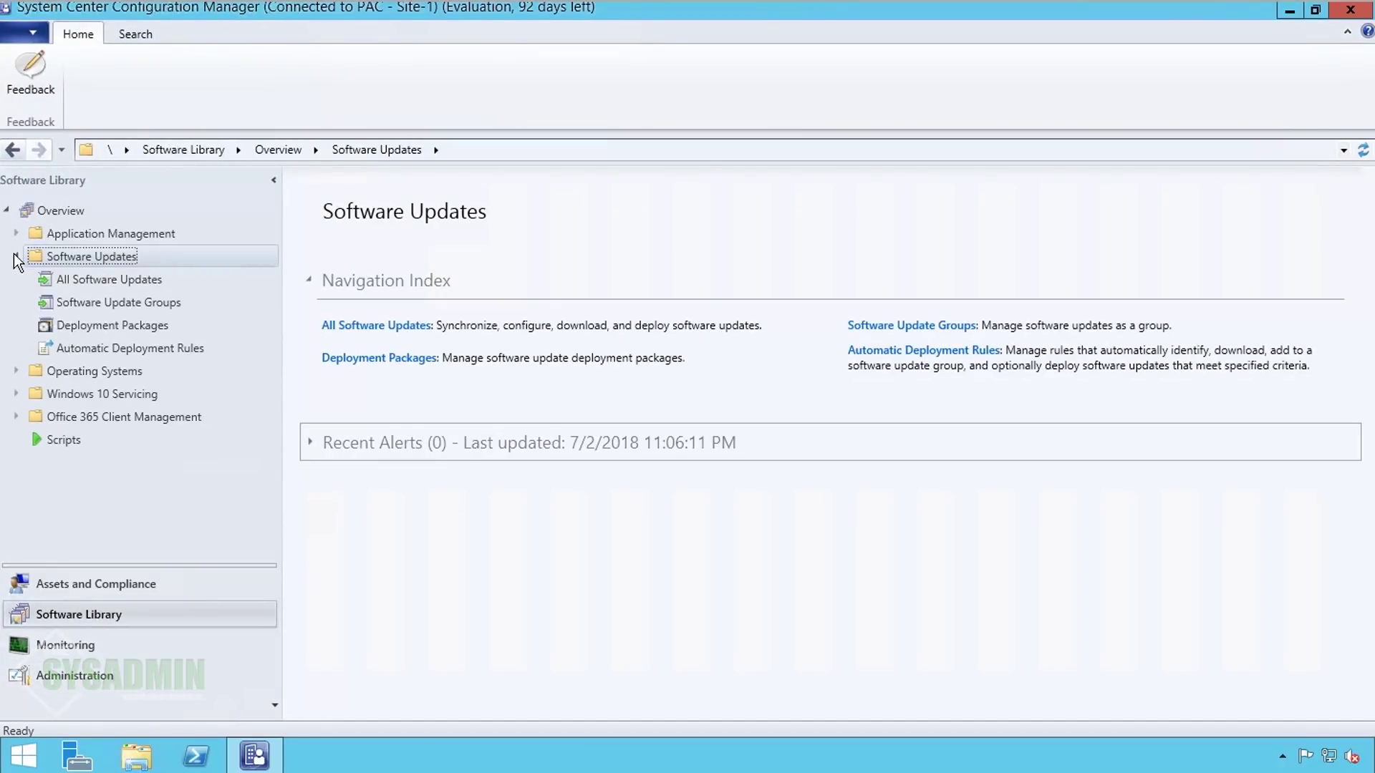
{"action": "left_click", "coordinate": [112, 281]}
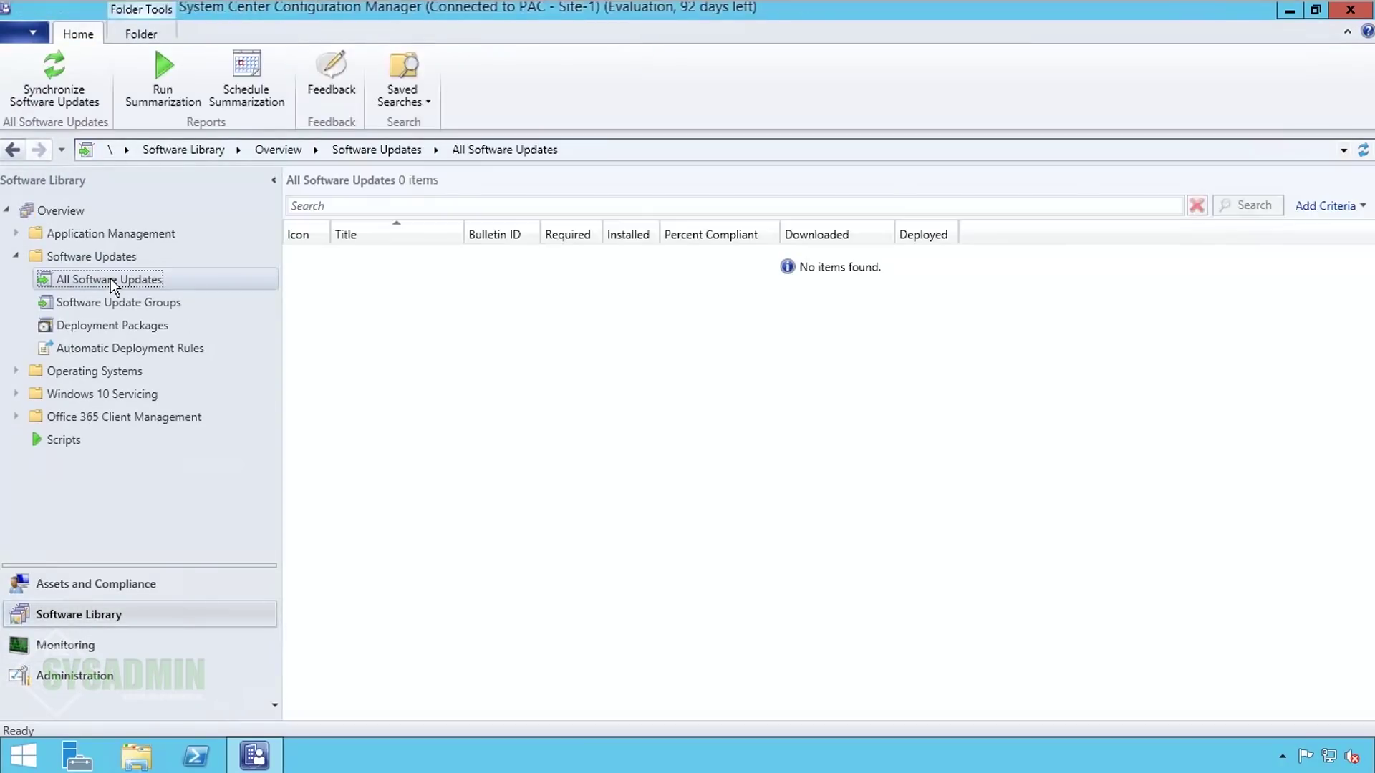
{"action": "right_click", "coordinate": [128, 280]}
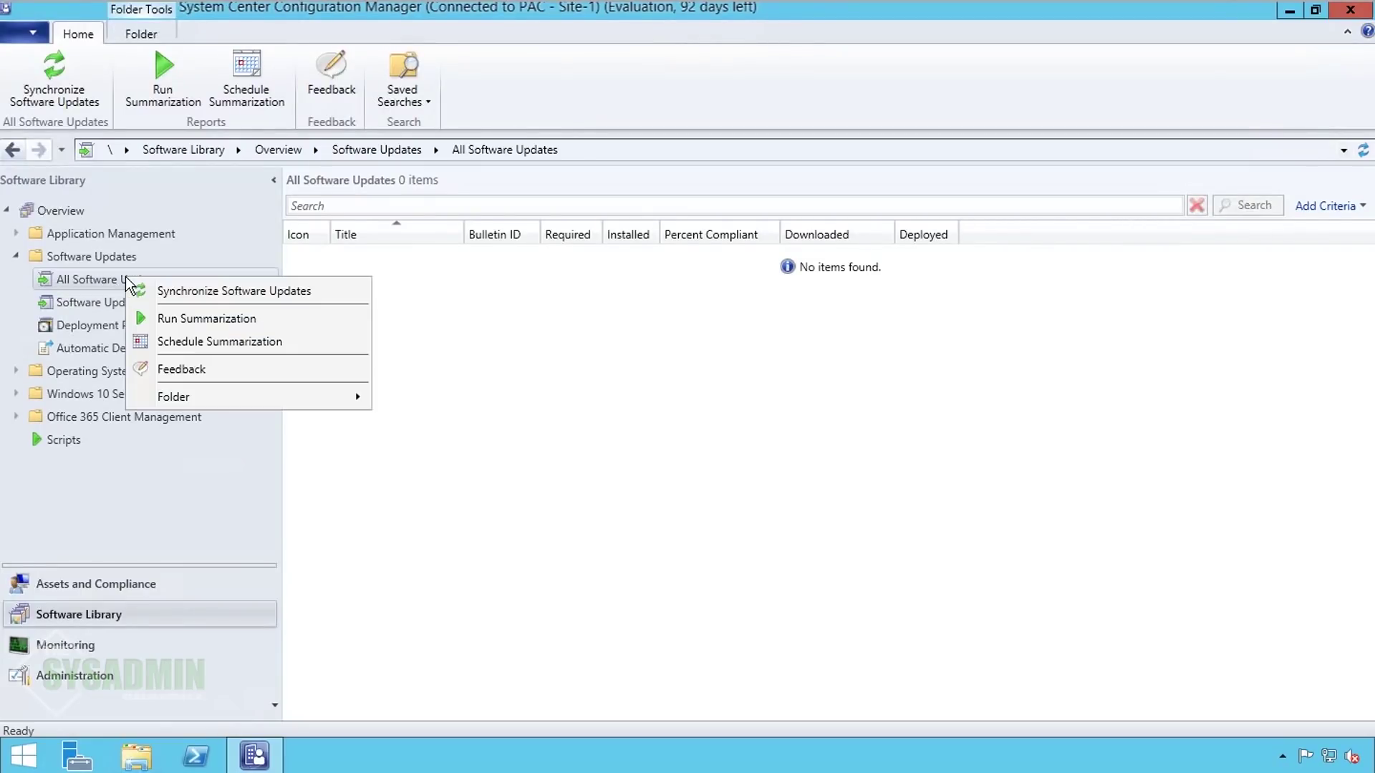
{"action": "left_click", "coordinate": [243, 291]}
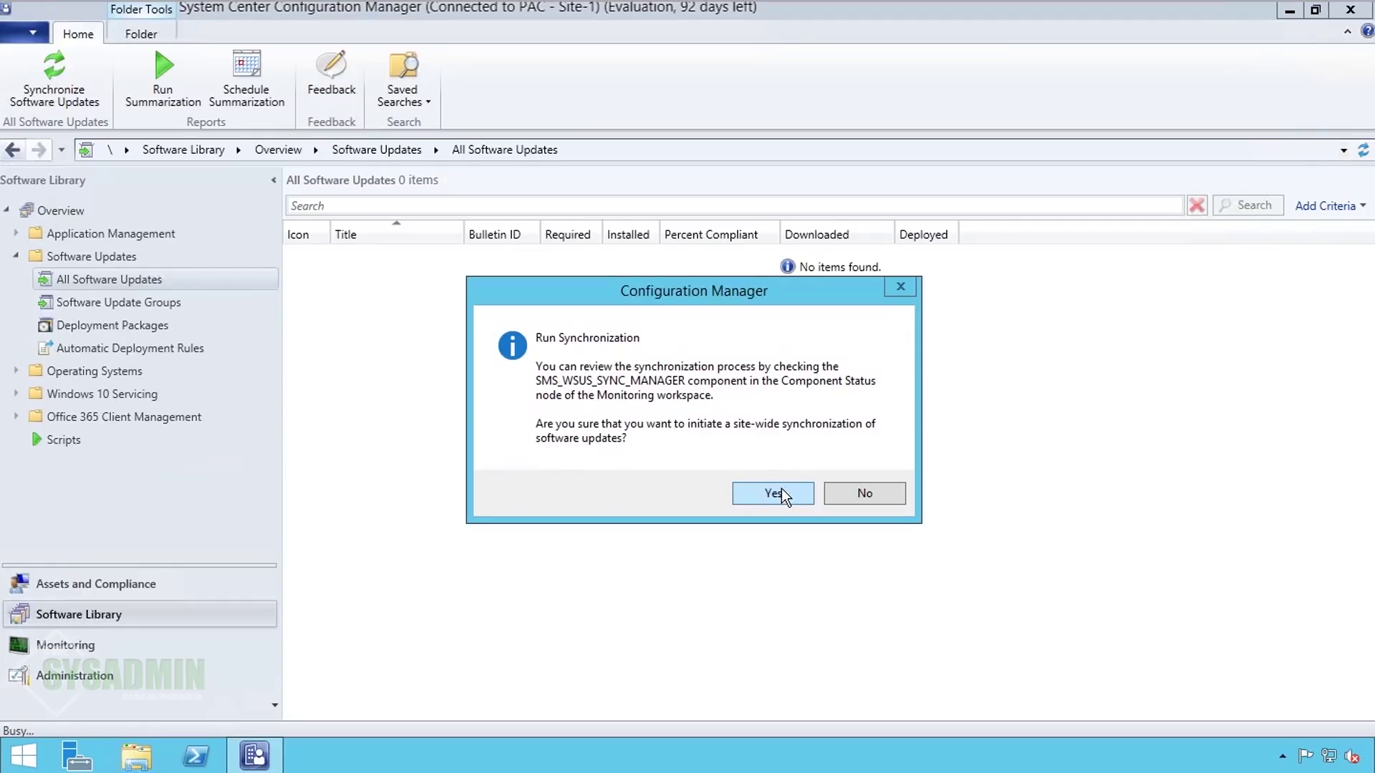
{"action": "left_click", "coordinate": [783, 497]}
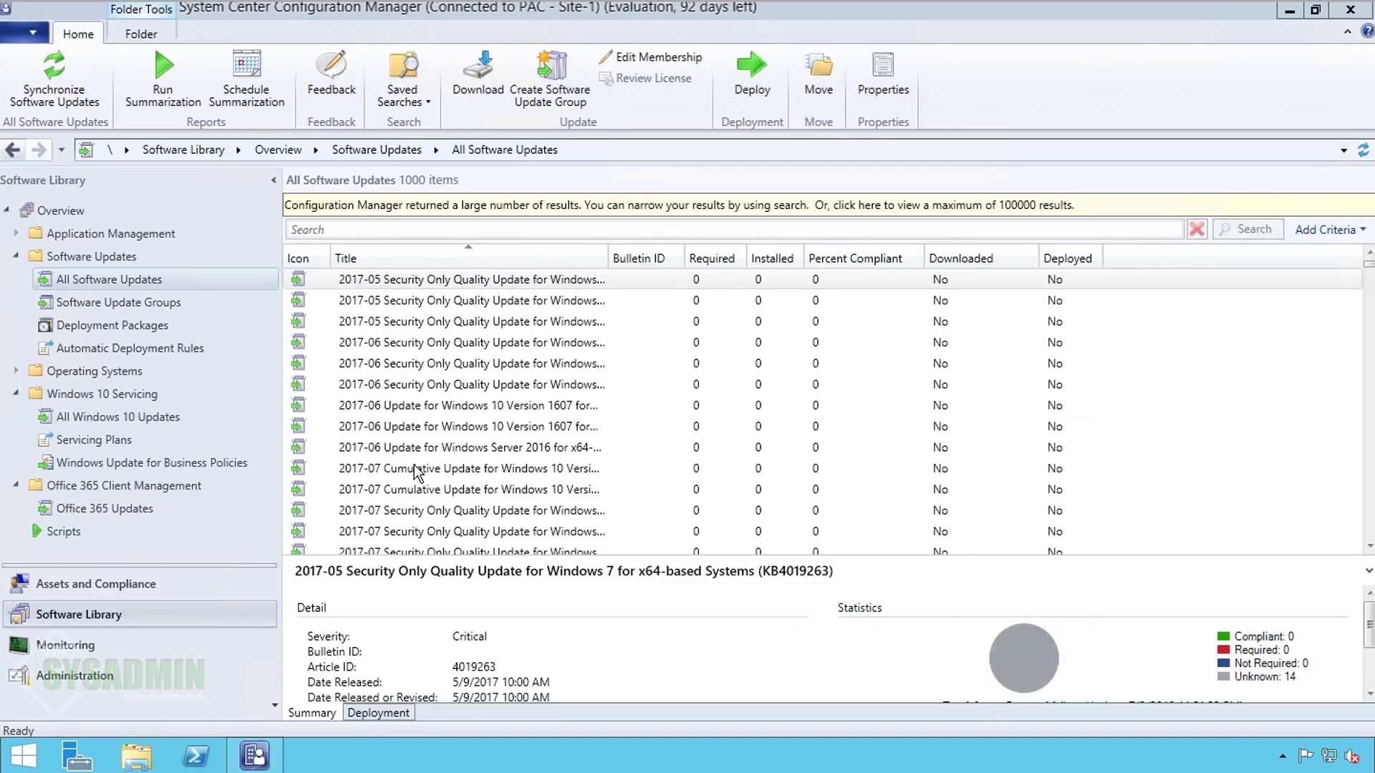
Step: Check the monitoring site status for PAC-WSUS01 and the component status list, widening its Site System column
{"action": "left_click", "coordinate": [72, 647]}
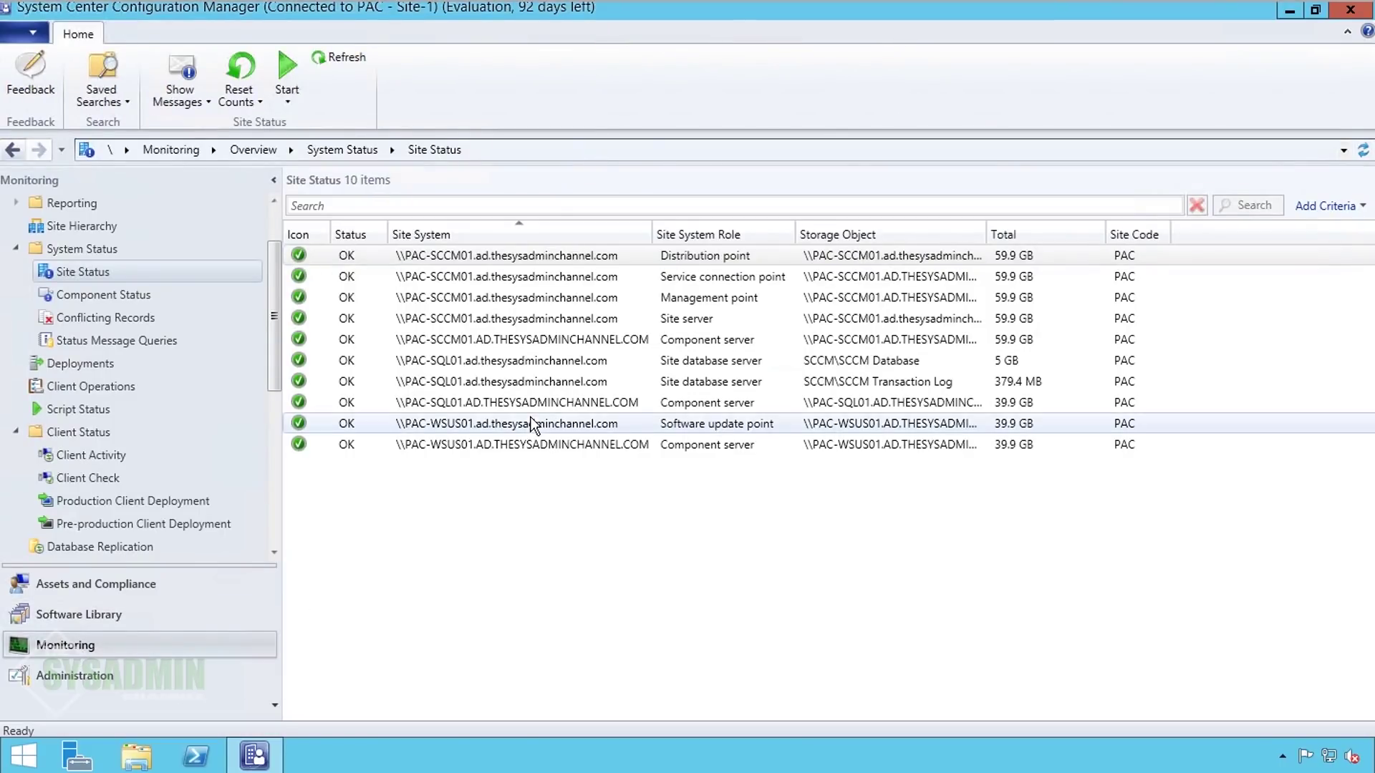
{"action": "left_click", "coordinate": [521, 441]}
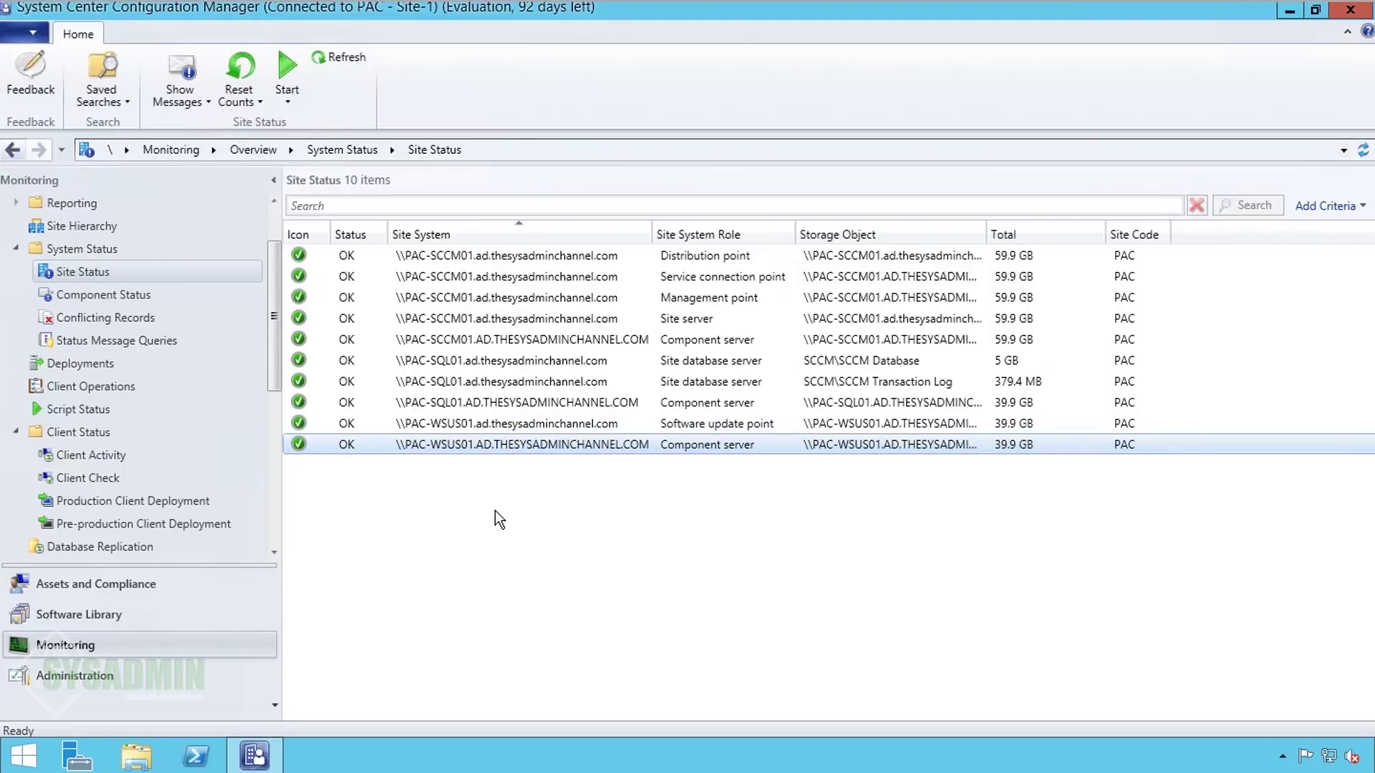
{"action": "left_click", "coordinate": [110, 293]}
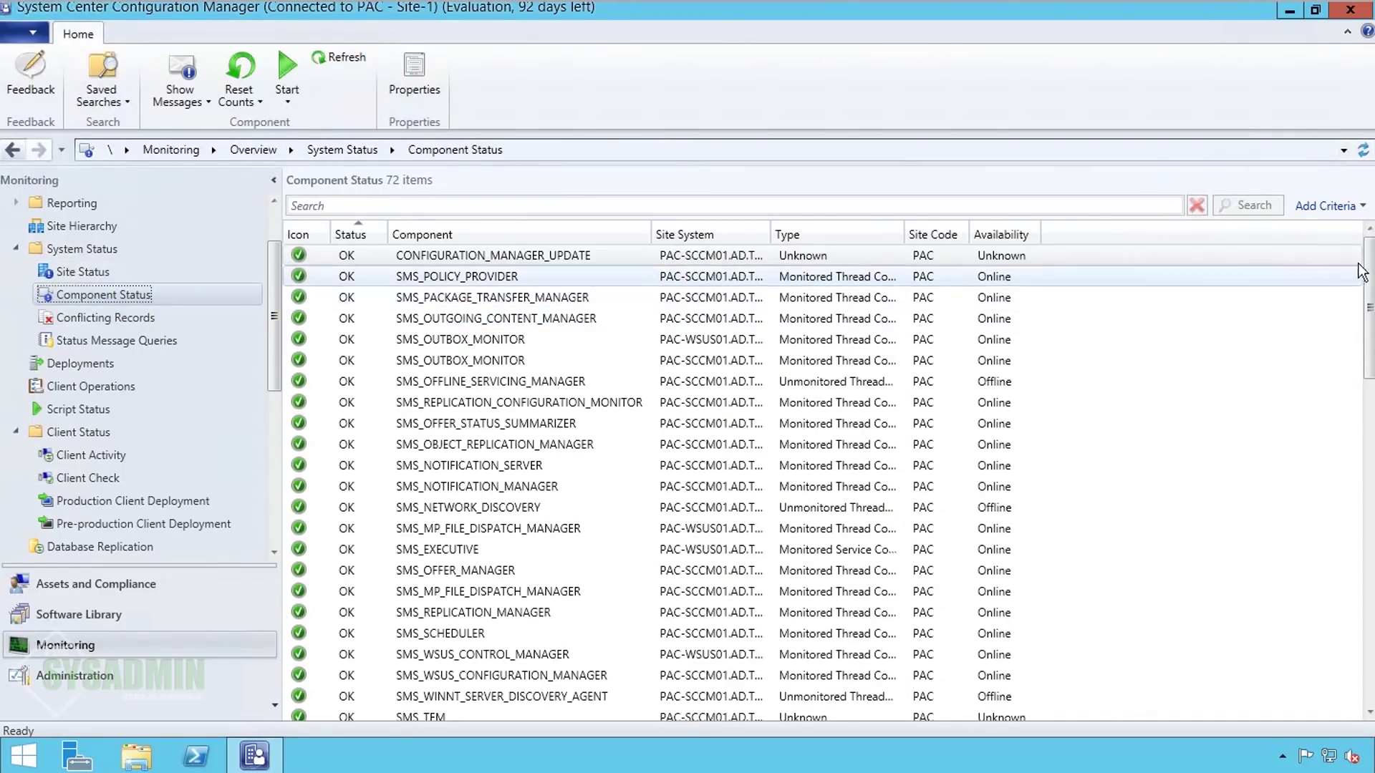
{"action": "left_click_drag", "start_coordinate": [773, 235], "coordinate": [846, 214]}
{"action": "left_click_drag", "start_coordinate": [1372, 293], "coordinate": [1322, 203]}
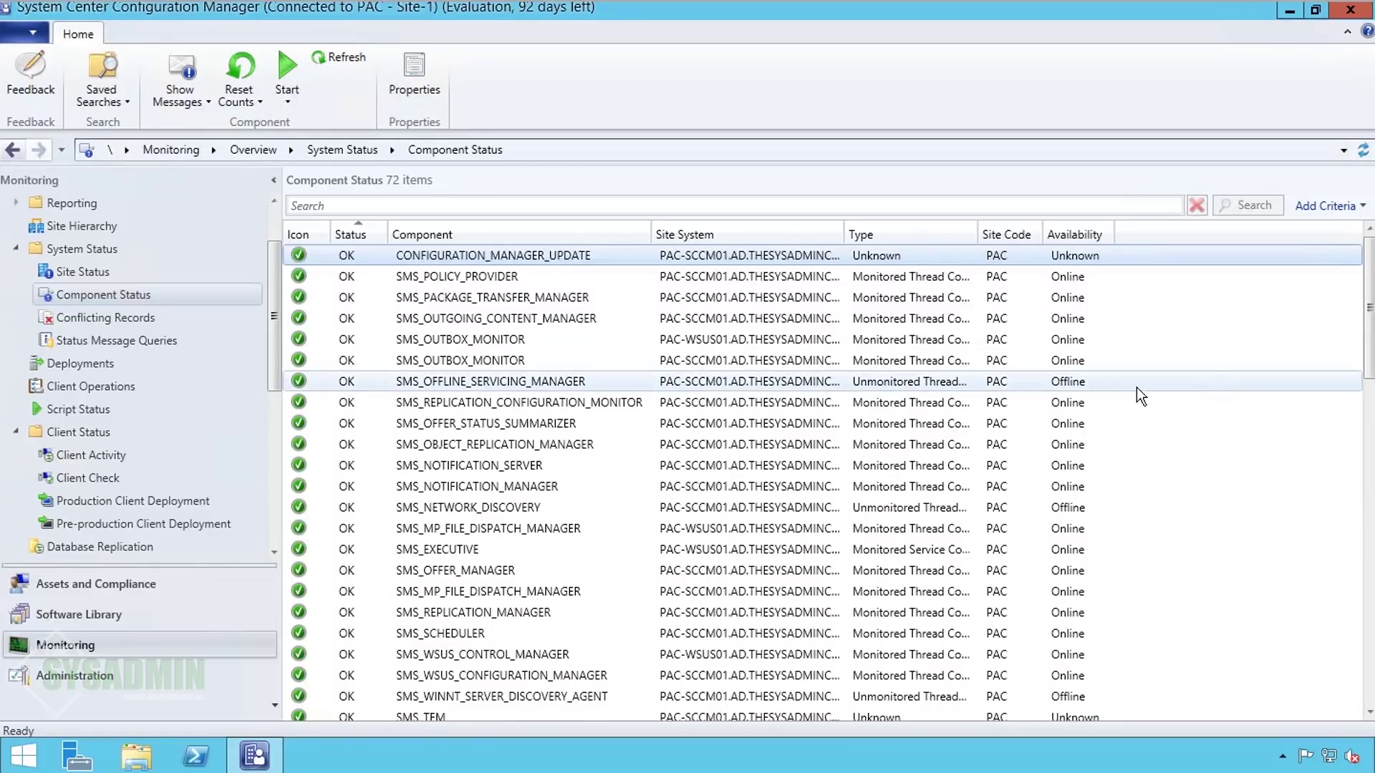
Step: Review the software update point synchronization status of PAC-WSUS01 in the monitoring workspace
{"action": "scroll", "coordinate": [196, 319], "scroll_direction": "down", "scroll_amount": 5}
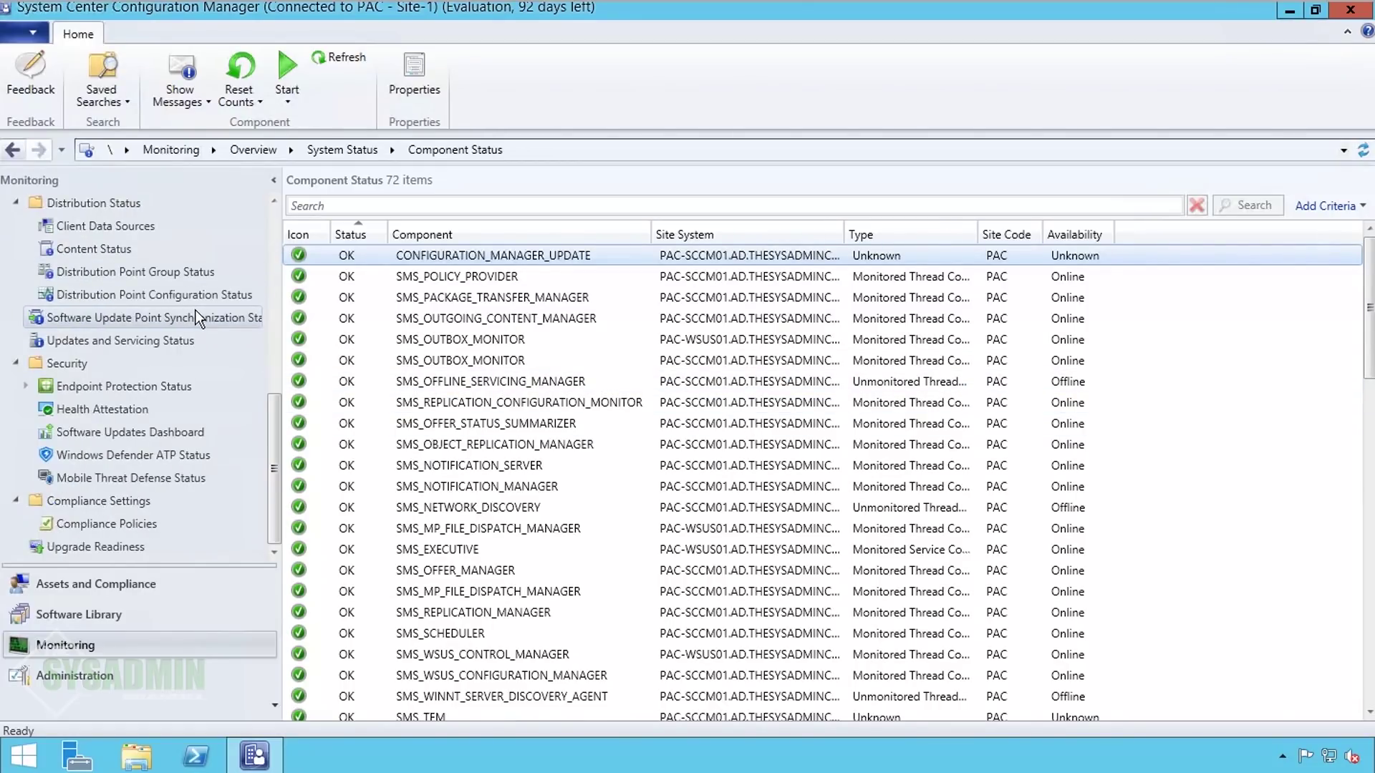
{"action": "left_click", "coordinate": [158, 318]}
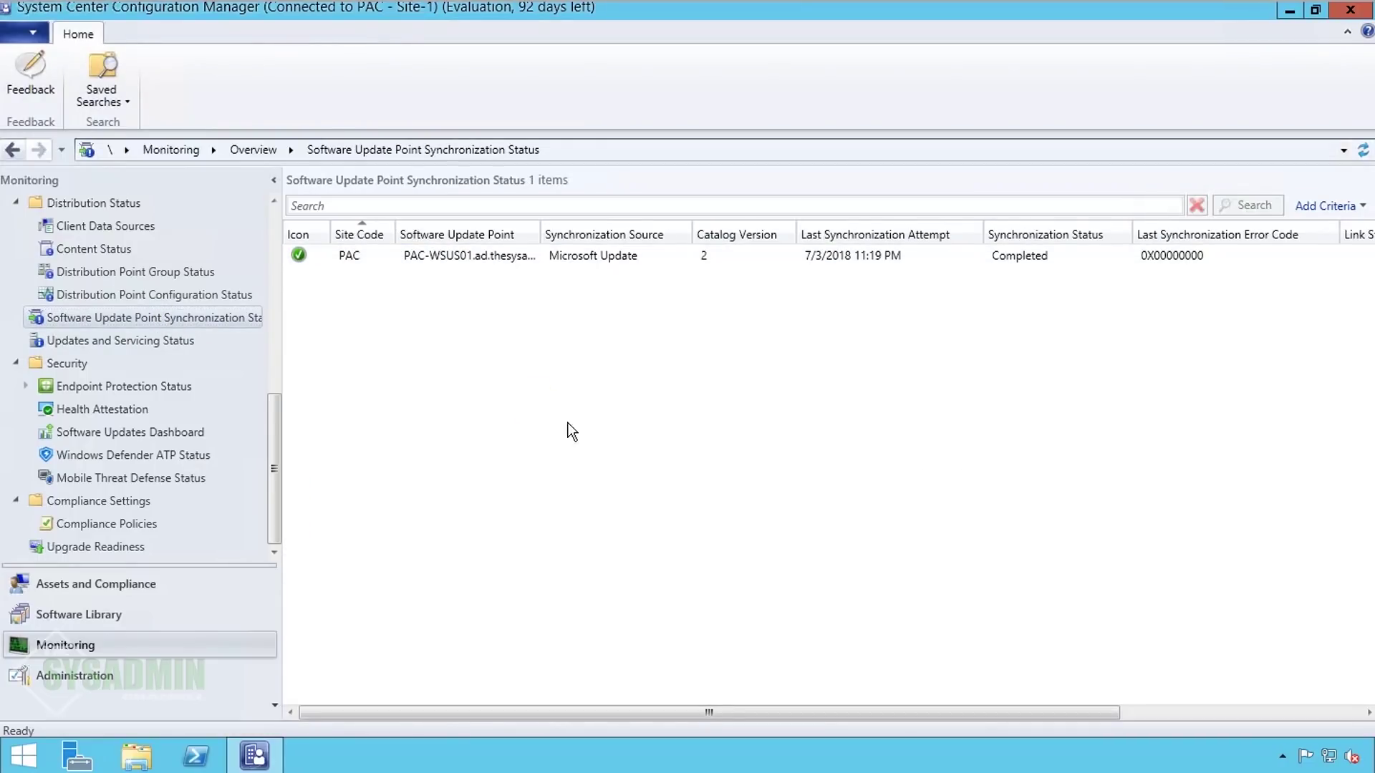
{"action": "left_click", "coordinate": [616, 263]}
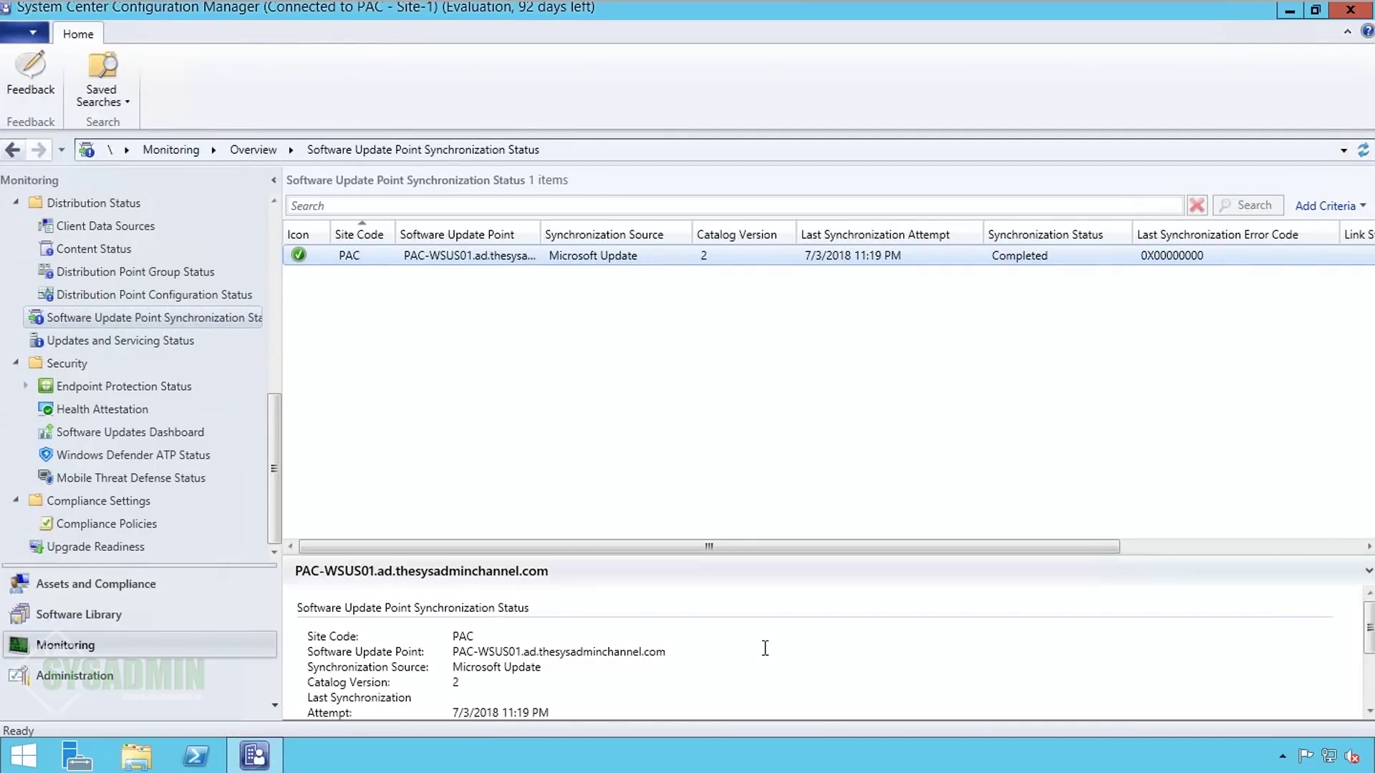
Step: Widen the Software Update Point column to fit and review the synchronization details of PAC-WSUS01
{"action": "double_click", "coordinate": [540, 234]}
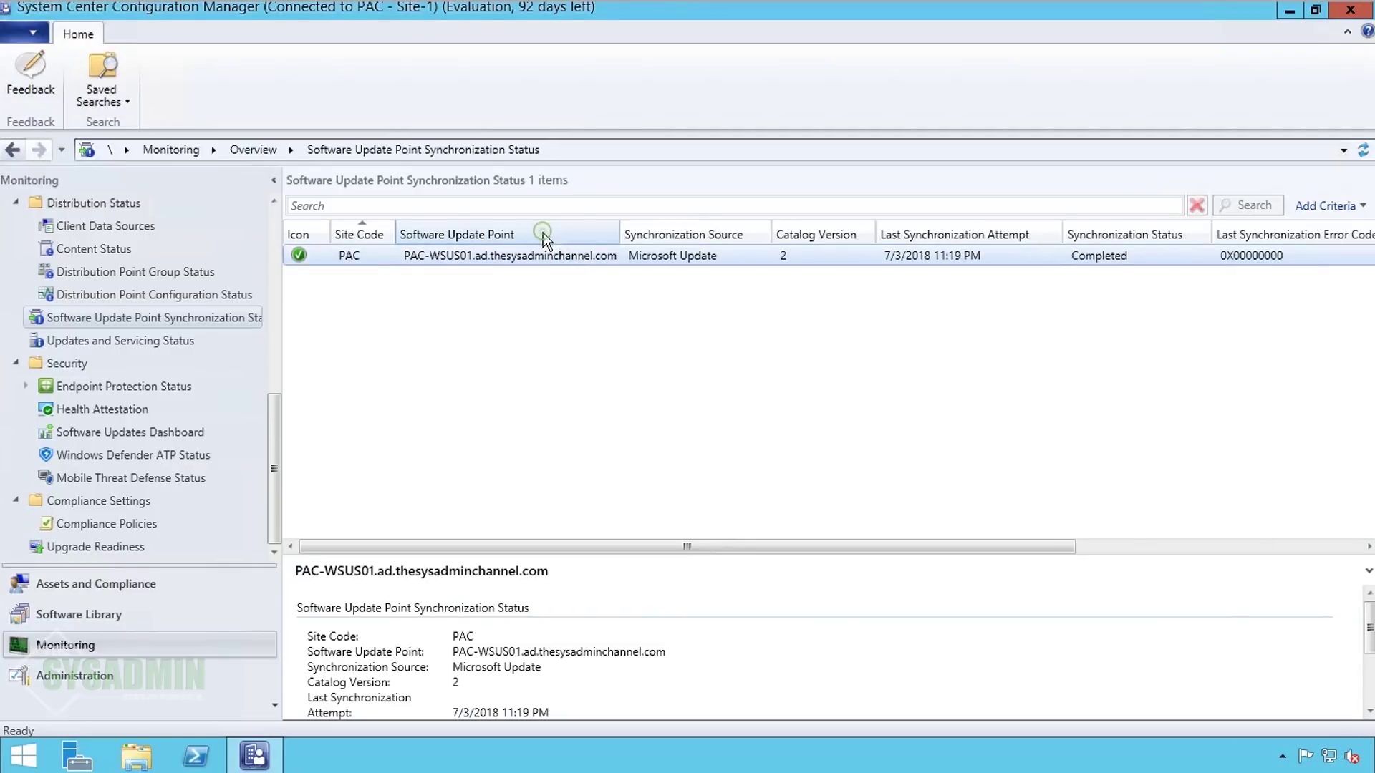
{"action": "scroll", "coordinate": [736, 666], "scroll_direction": "down", "scroll_amount": 3}
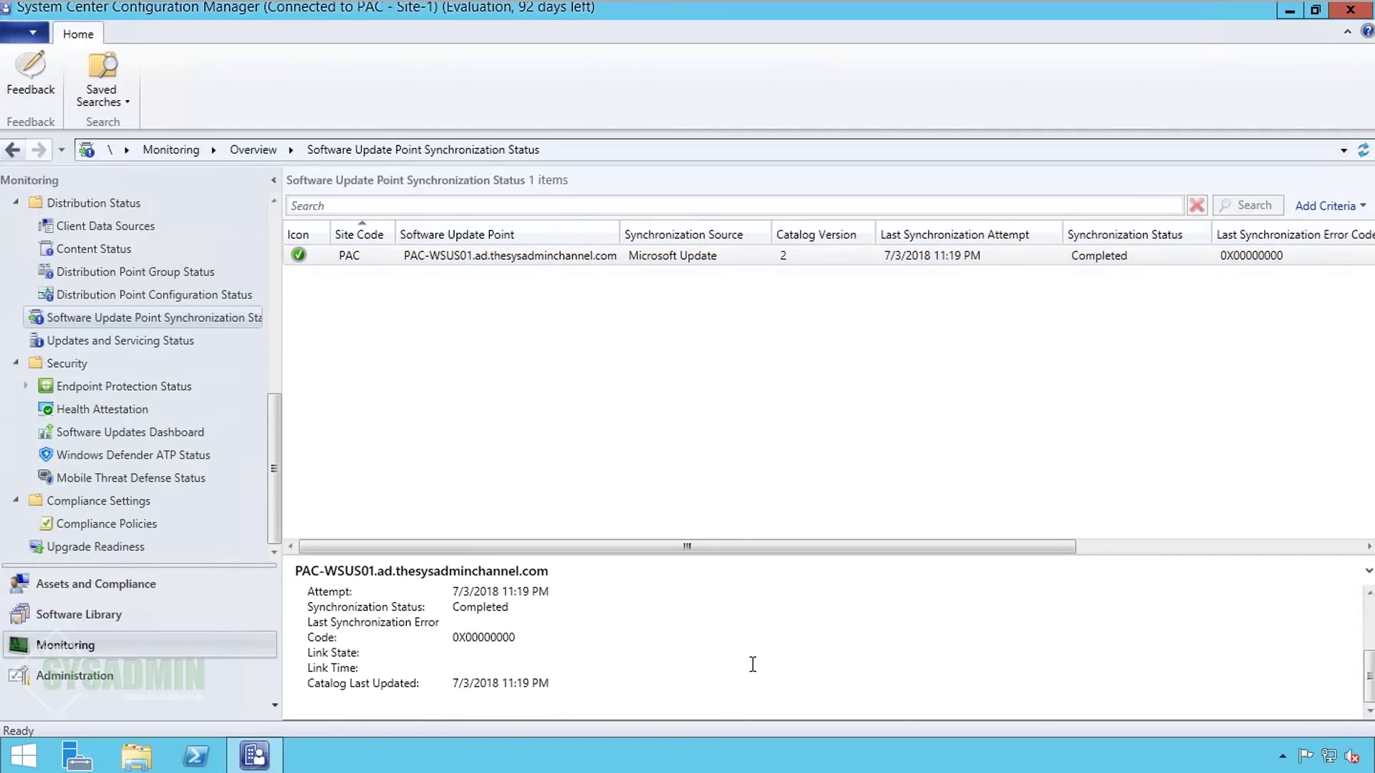
{"action": "scroll", "coordinate": [1368, 601], "scroll_direction": "up", "scroll_amount": 2}
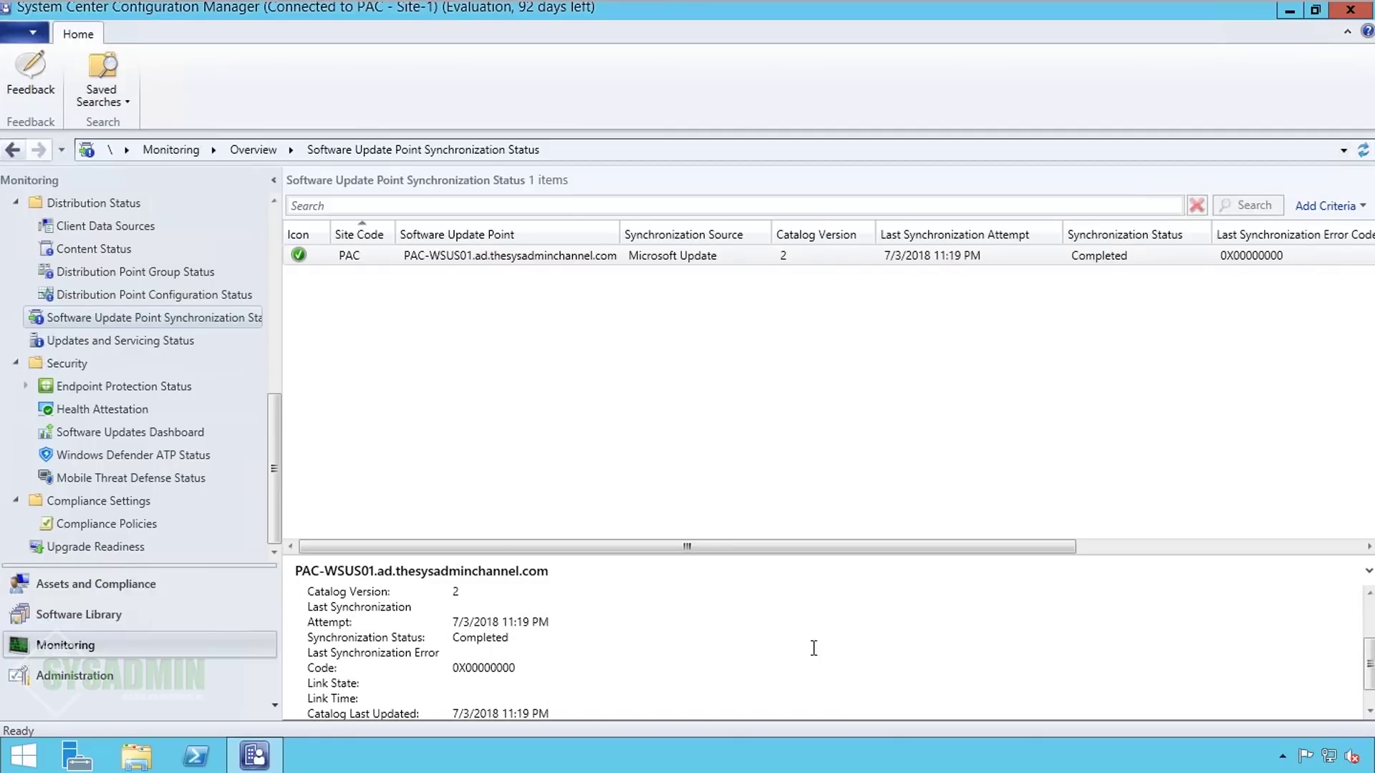
{"action": "scroll", "coordinate": [623, 673], "scroll_direction": "up", "scroll_amount": 3}
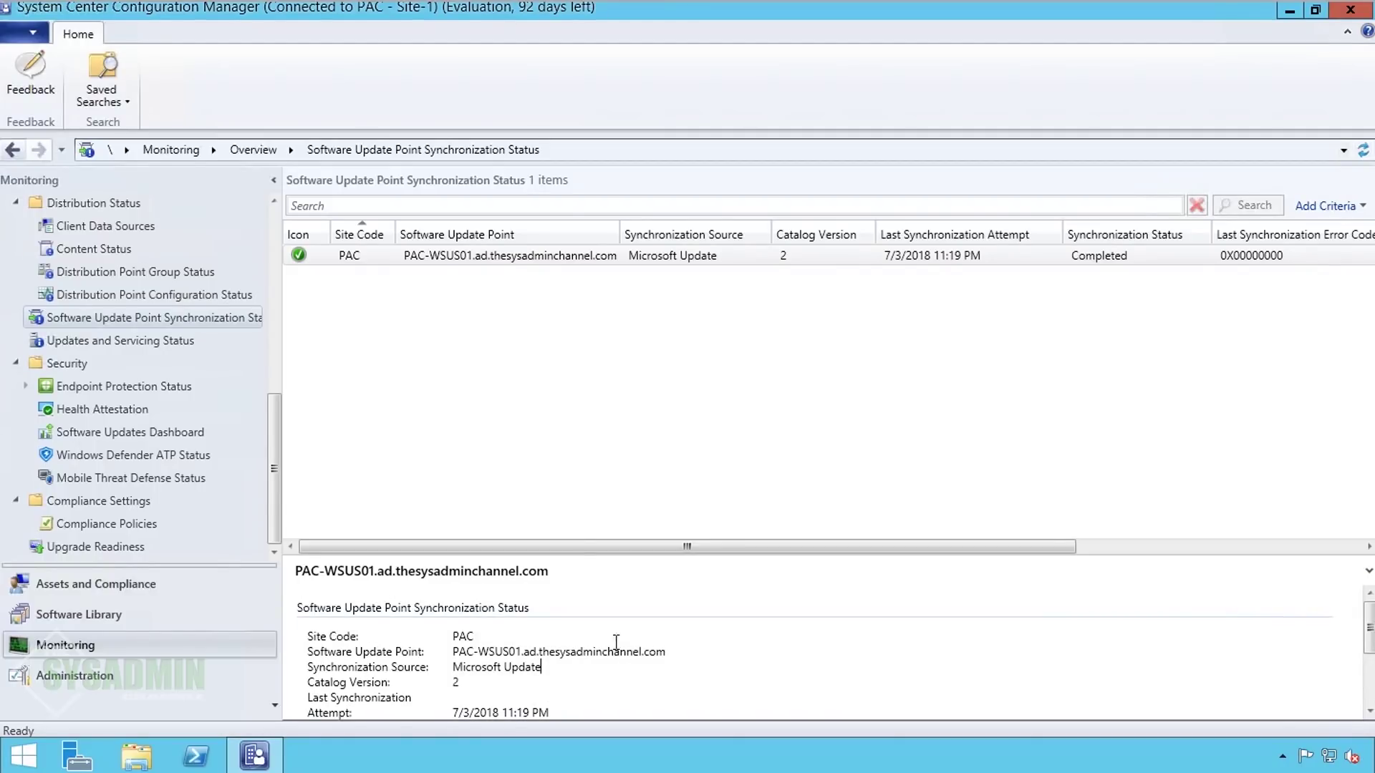
{"action": "left_click", "coordinate": [544, 466]}
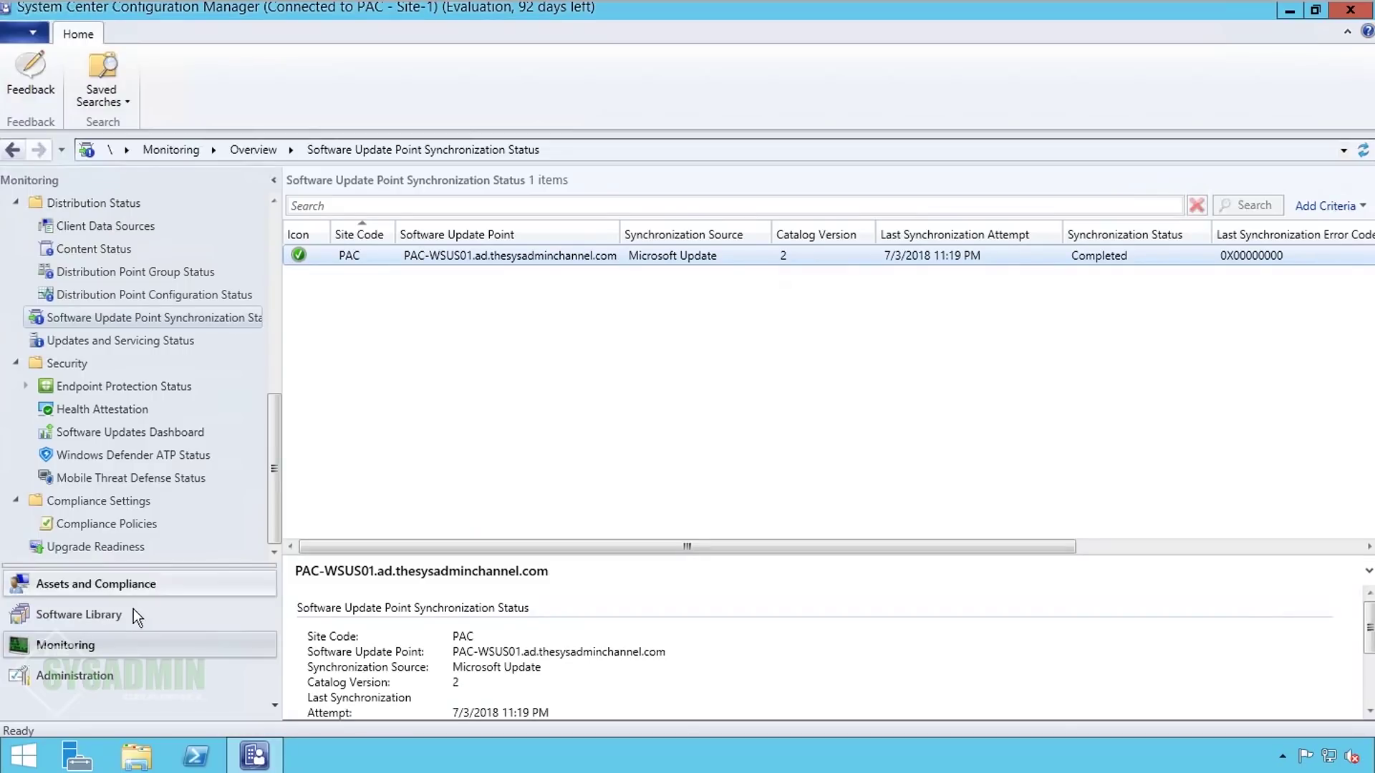
Step: Show All Software Updates in the Software Library with the result limit raised to 100000, and widen the Title column
{"action": "left_click", "coordinate": [111, 617]}
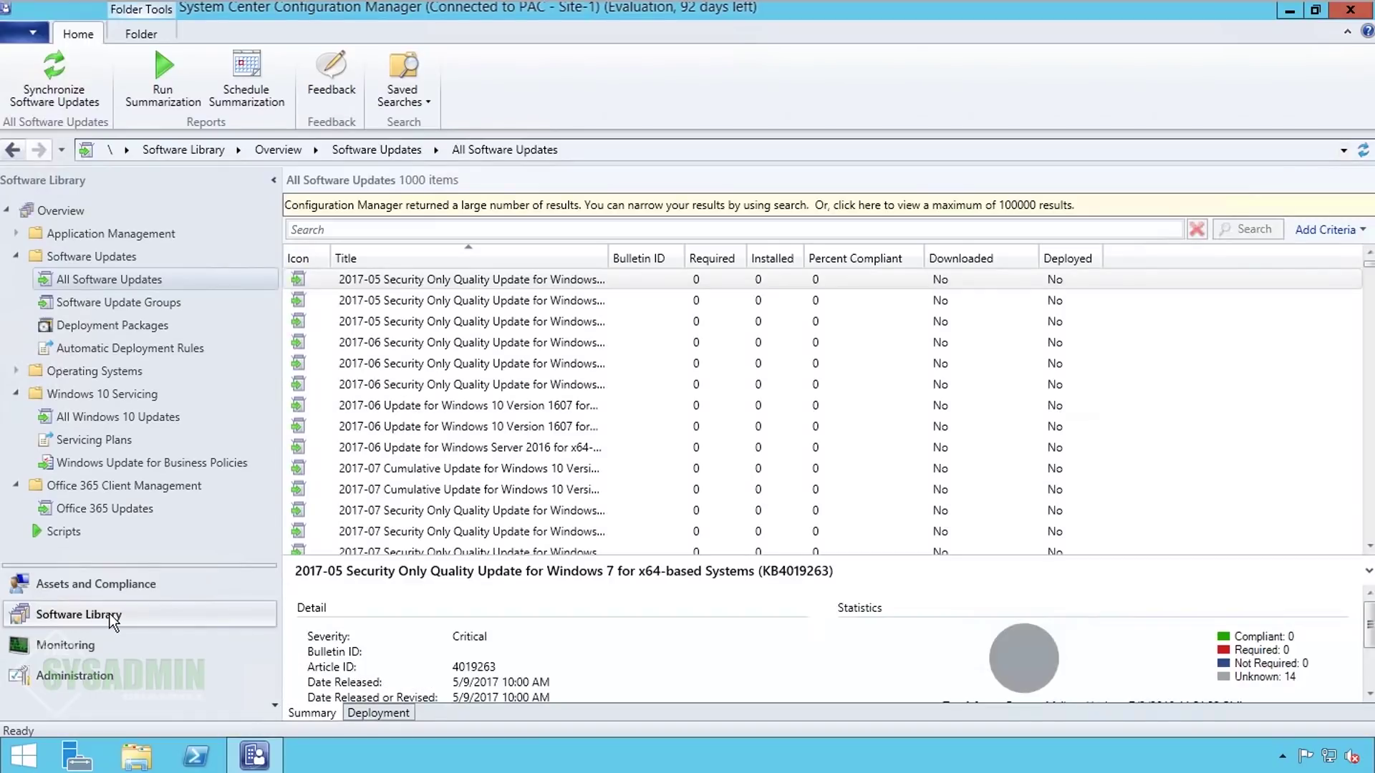
{"action": "left_click", "coordinate": [971, 209]}
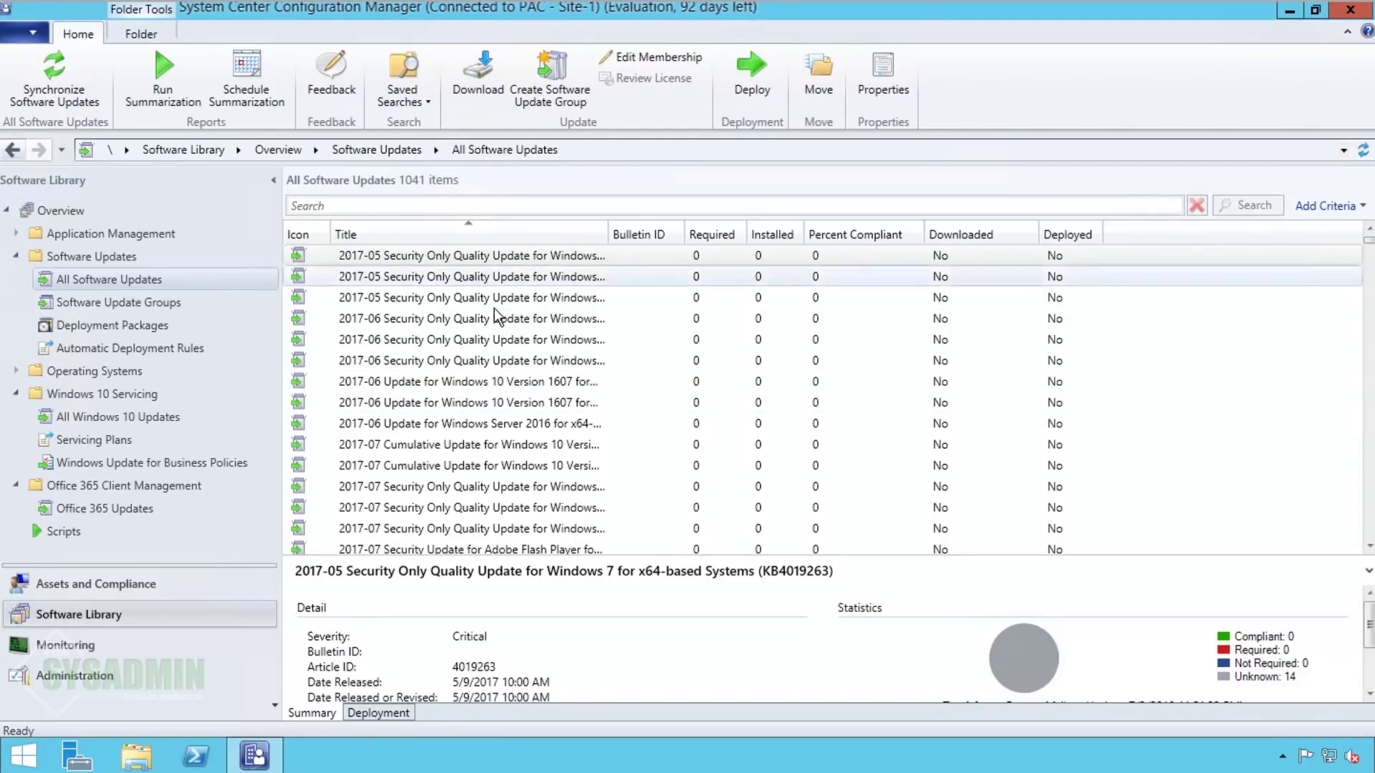
{"action": "left_click_drag", "start_coordinate": [607, 235], "coordinate": [647, 235]}
Step: Hide the Bulletin ID column in the update list and show the Date Released or Revised, Expired and Superseded columns
{"action": "right_click", "coordinate": [693, 236]}
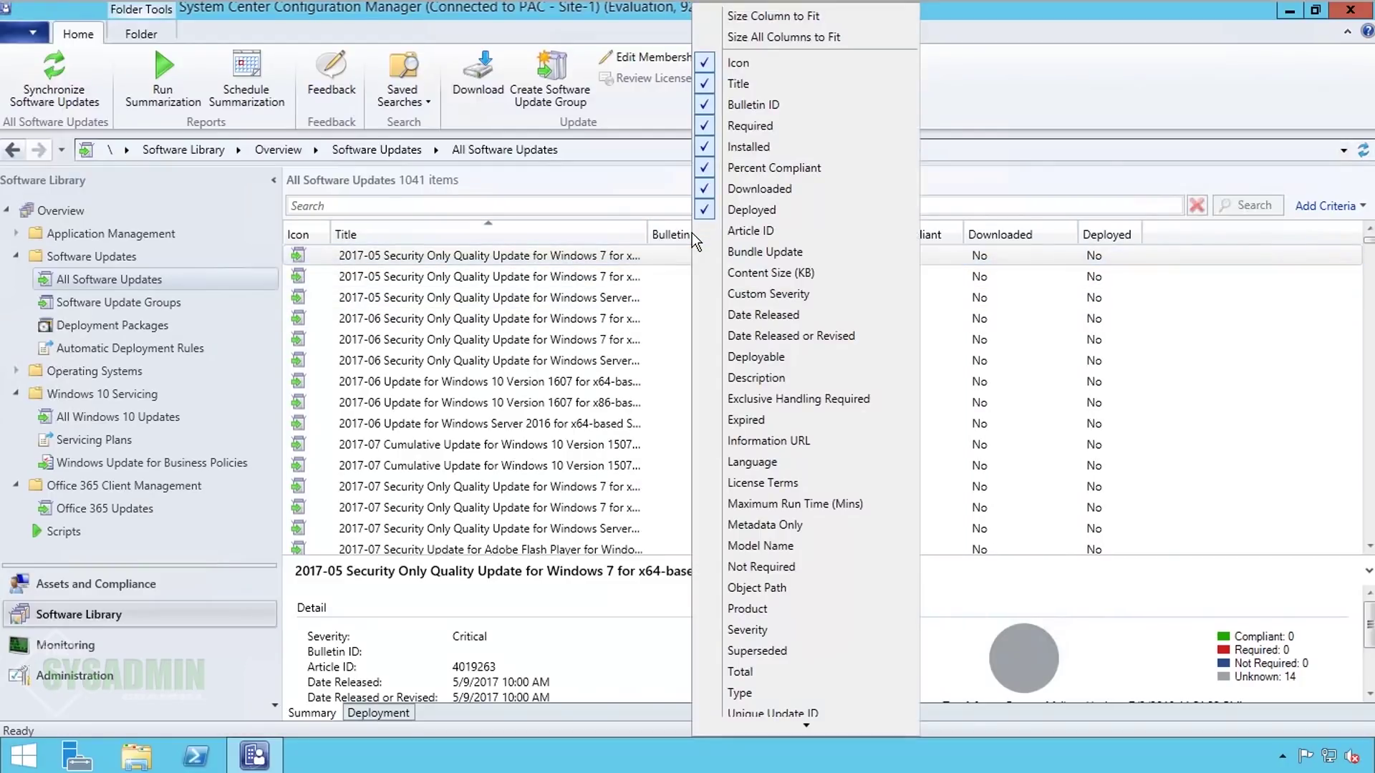
{"action": "left_click", "coordinate": [764, 105]}
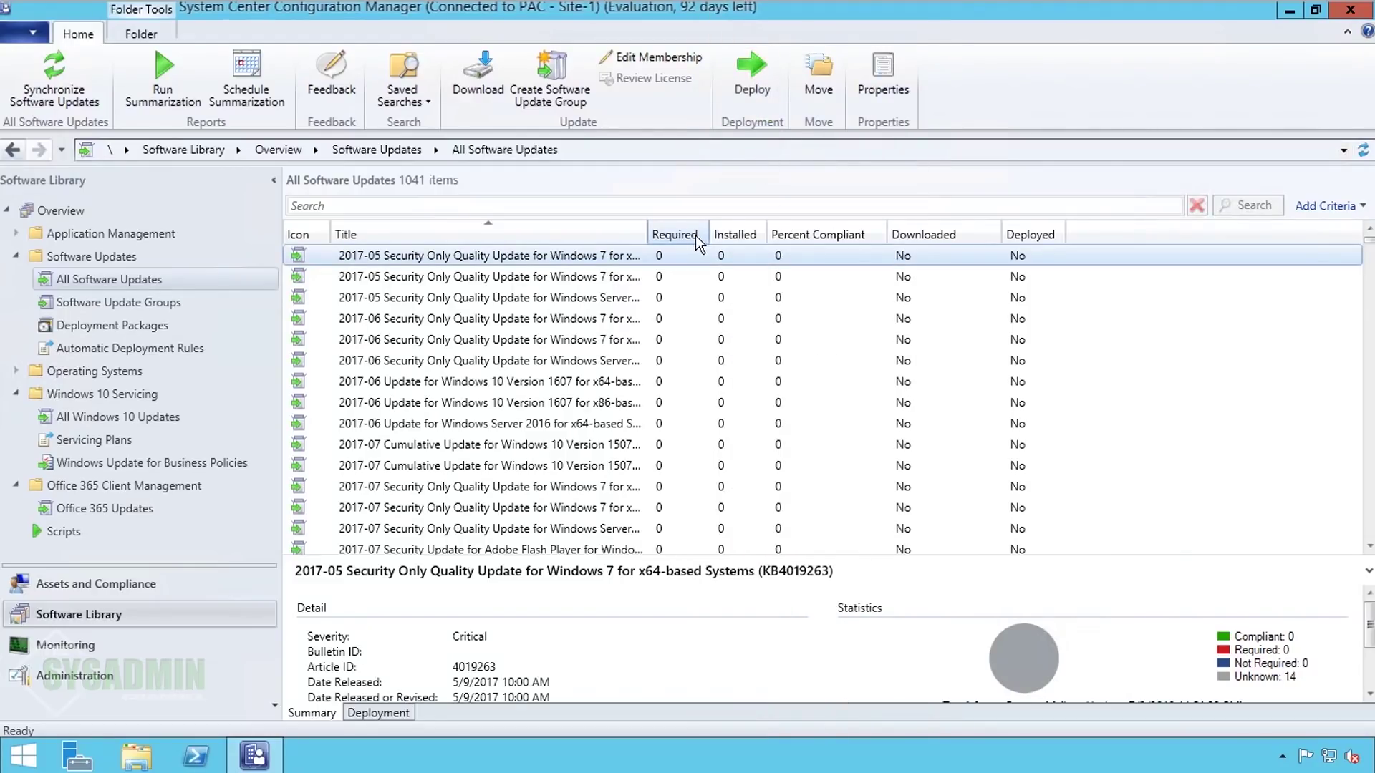
{"action": "right_click", "coordinate": [737, 239]}
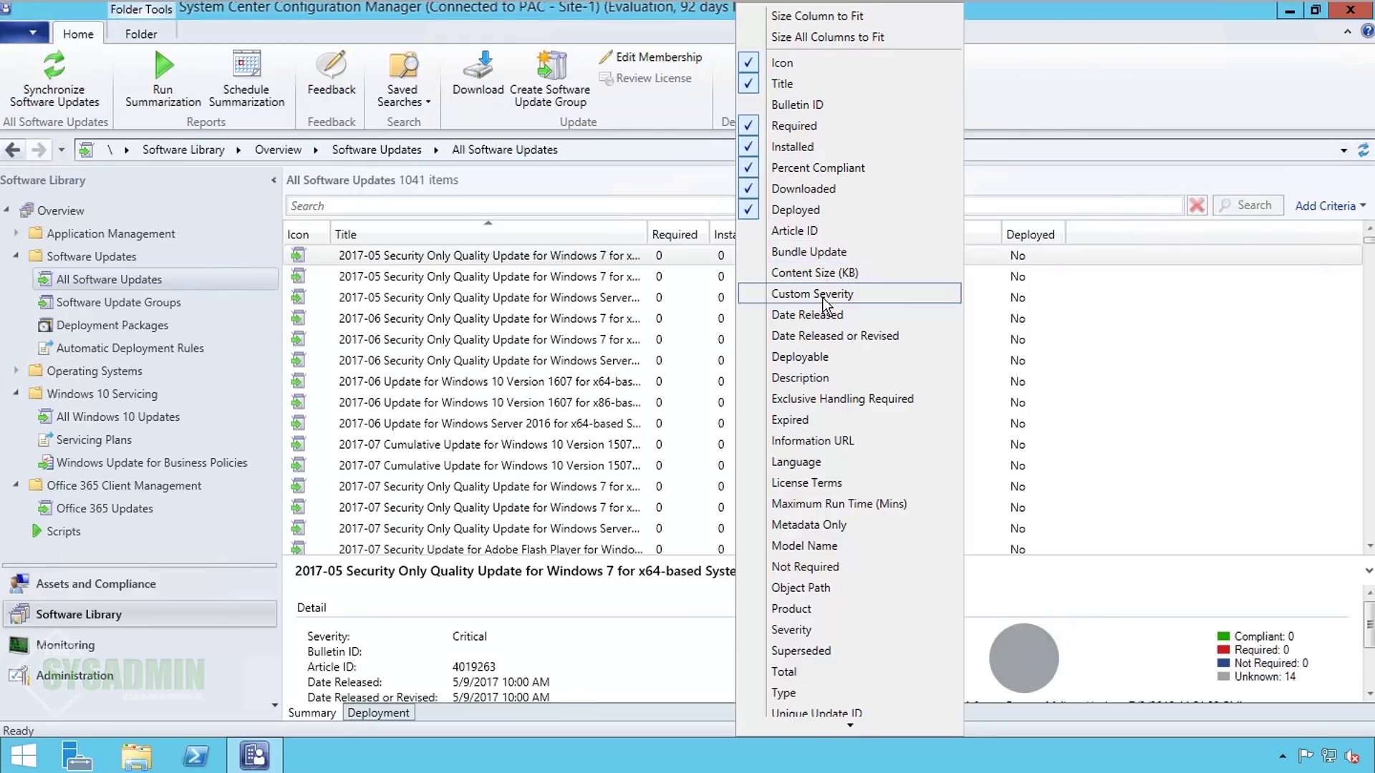
{"action": "left_click", "coordinate": [855, 335]}
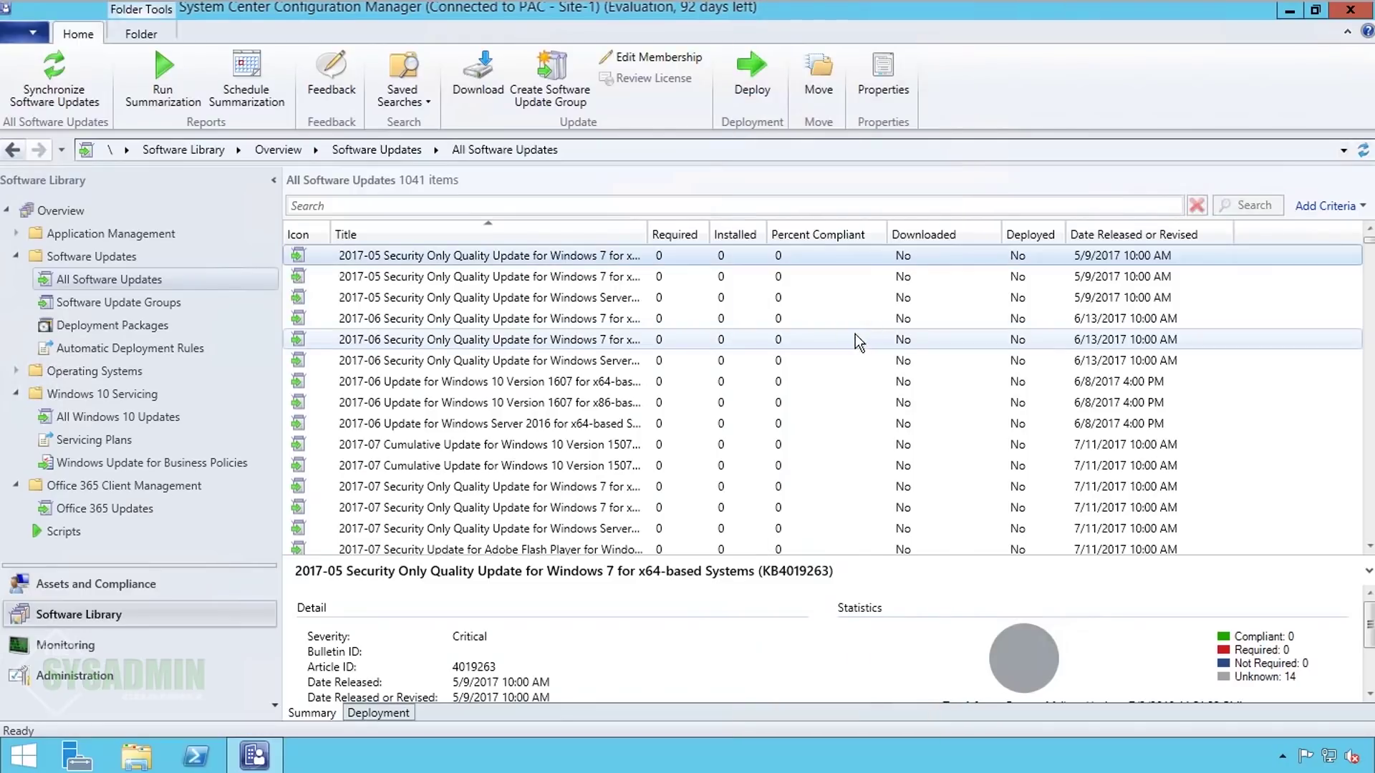
{"action": "right_click", "coordinate": [839, 236]}
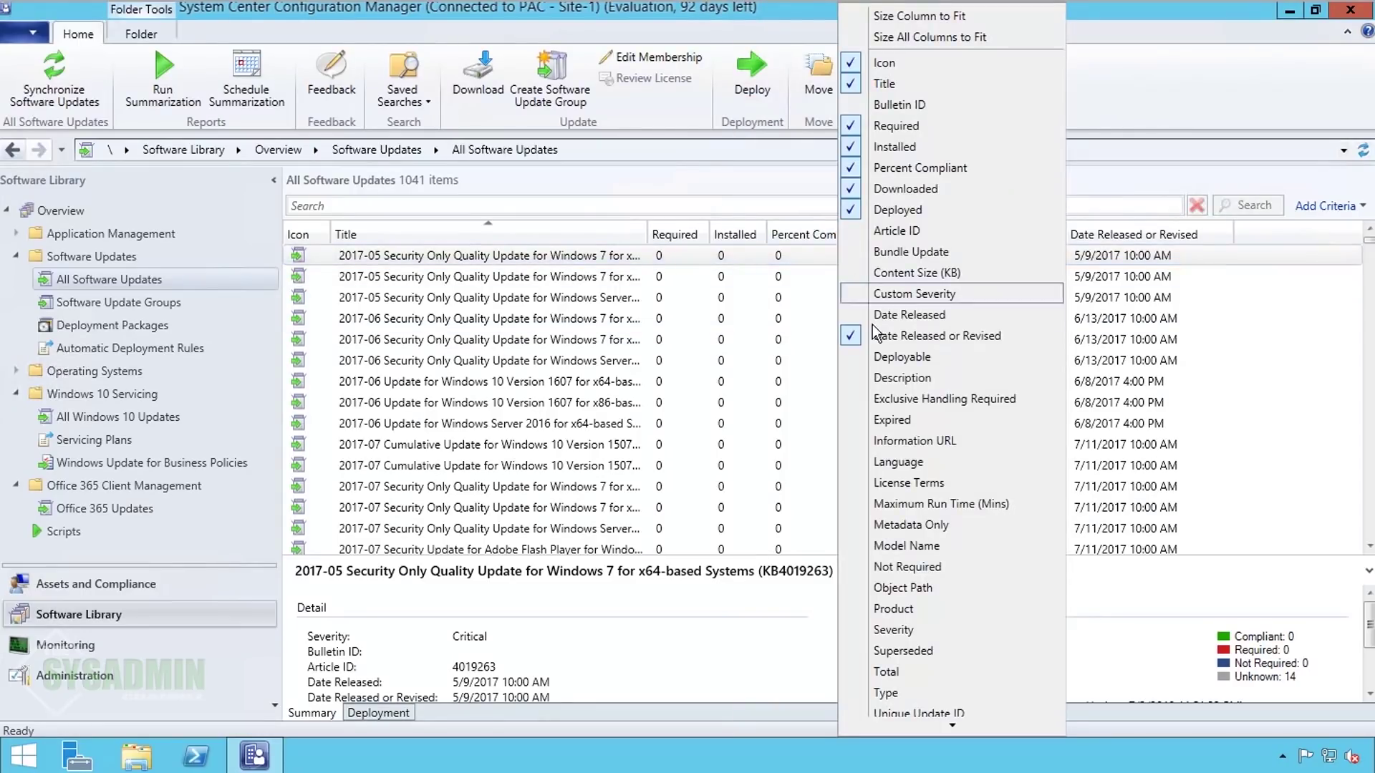
{"action": "left_click", "coordinate": [895, 420]}
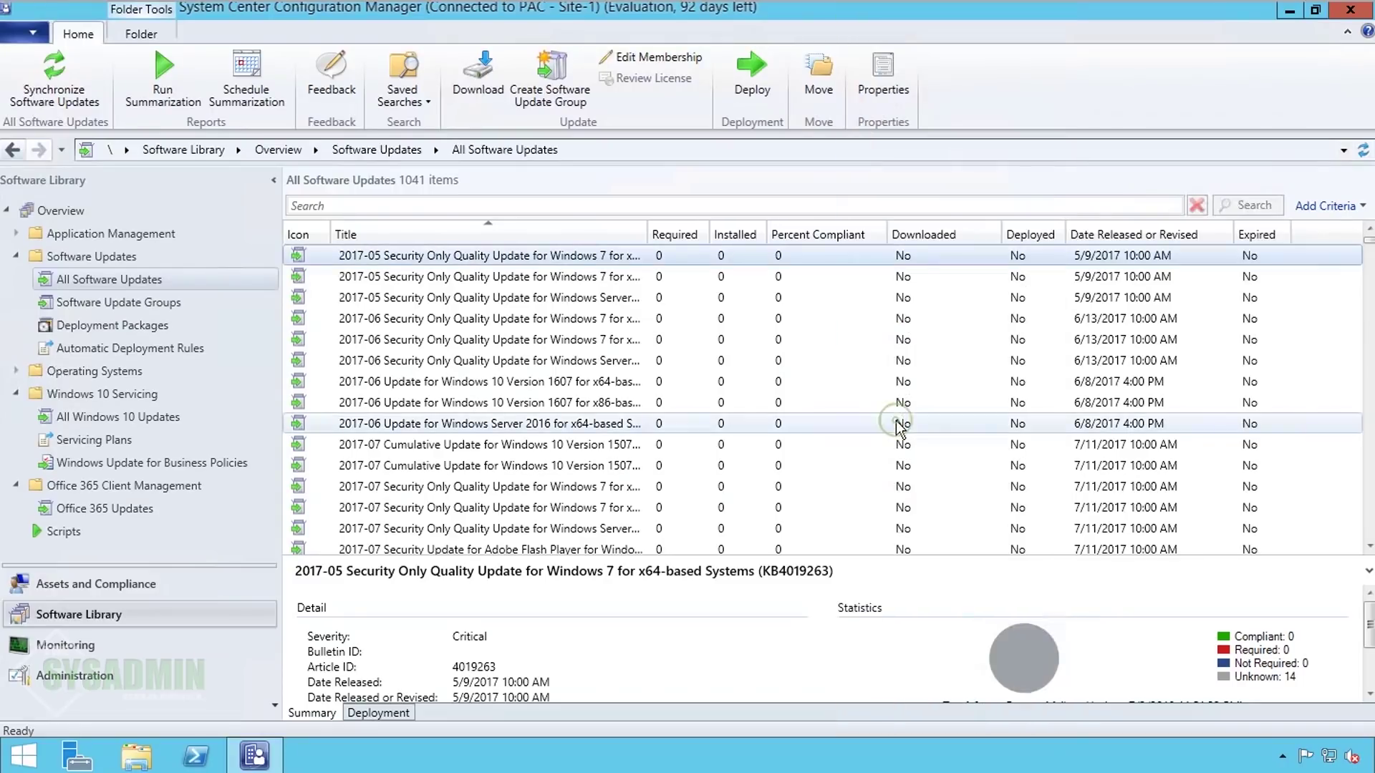
{"action": "right_click", "coordinate": [857, 240]}
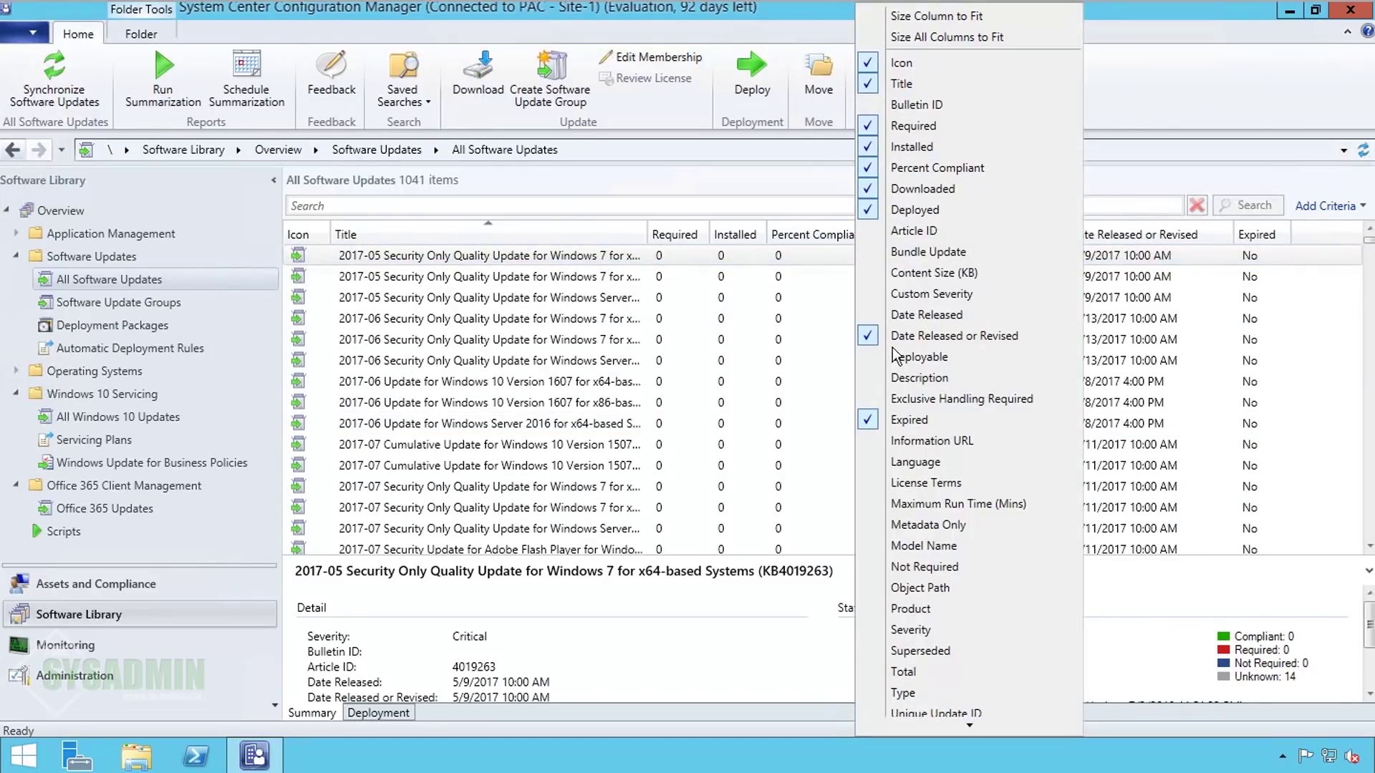
{"action": "left_click", "coordinate": [926, 651]}
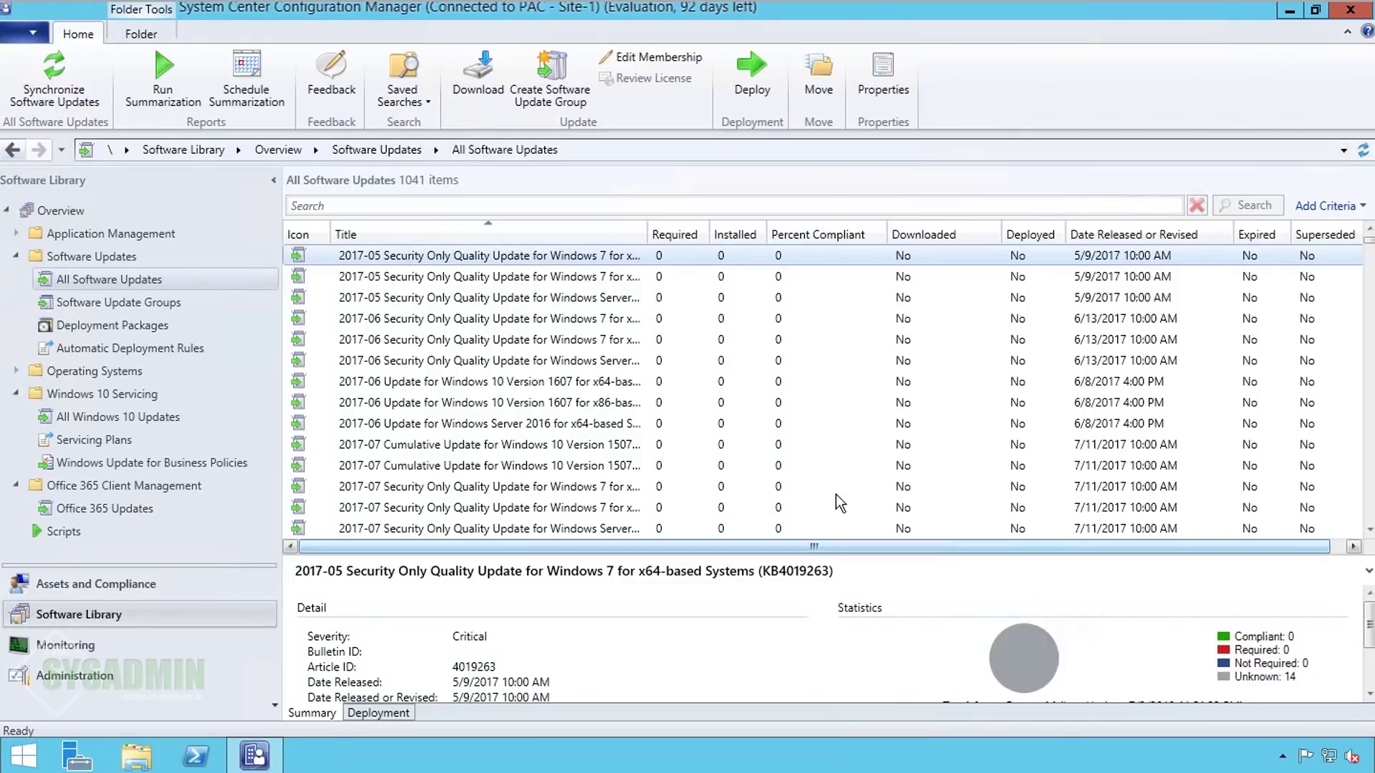
{"action": "scroll", "coordinate": [816, 377], "scroll_direction": "down", "scroll_amount": 15}
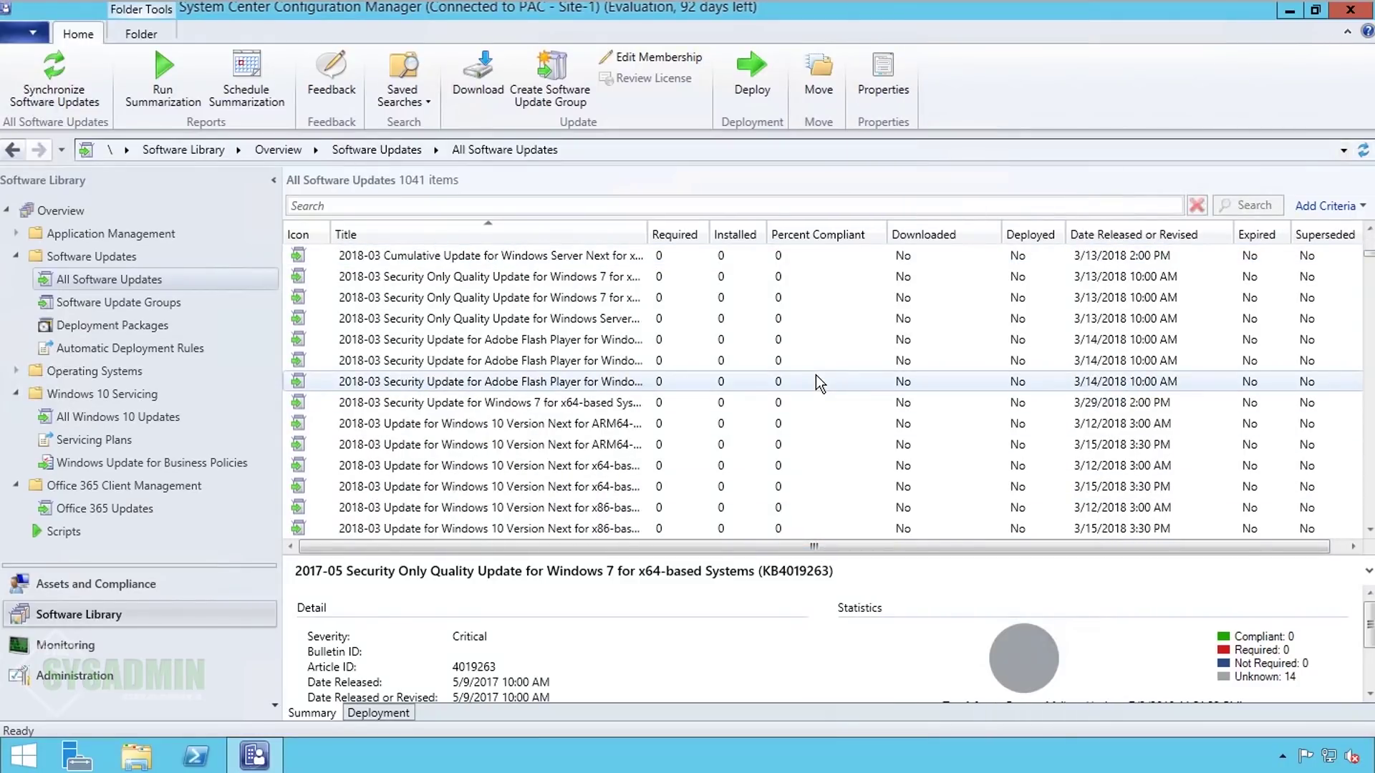
{"action": "scroll", "coordinate": [815, 376], "scroll_direction": "up", "scroll_amount": 15}
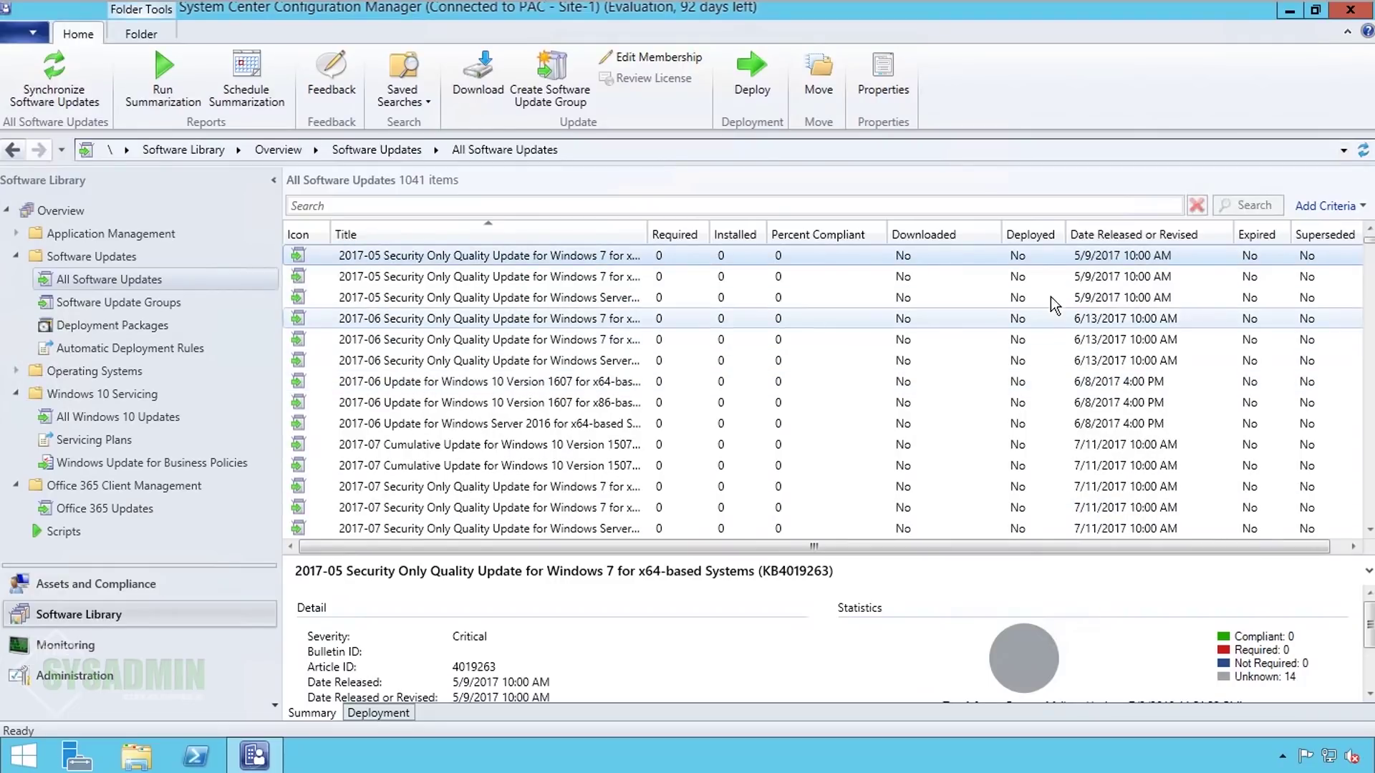
Step: Add a Date Released search criterion to All Software Updates and set its condition to "is between"
{"action": "left_click", "coordinate": [1353, 206]}
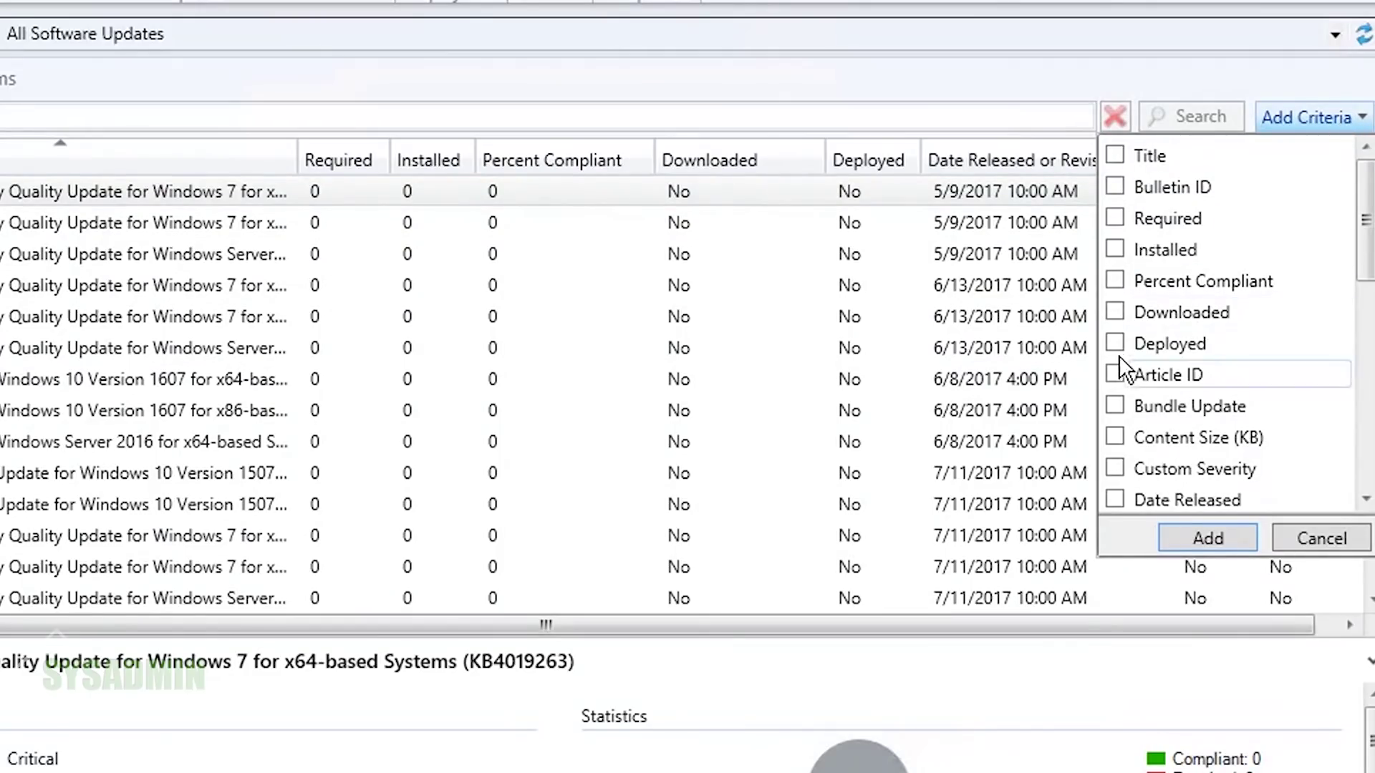
{"action": "scroll", "coordinate": [1117, 368], "scroll_direction": "down", "scroll_amount": 1}
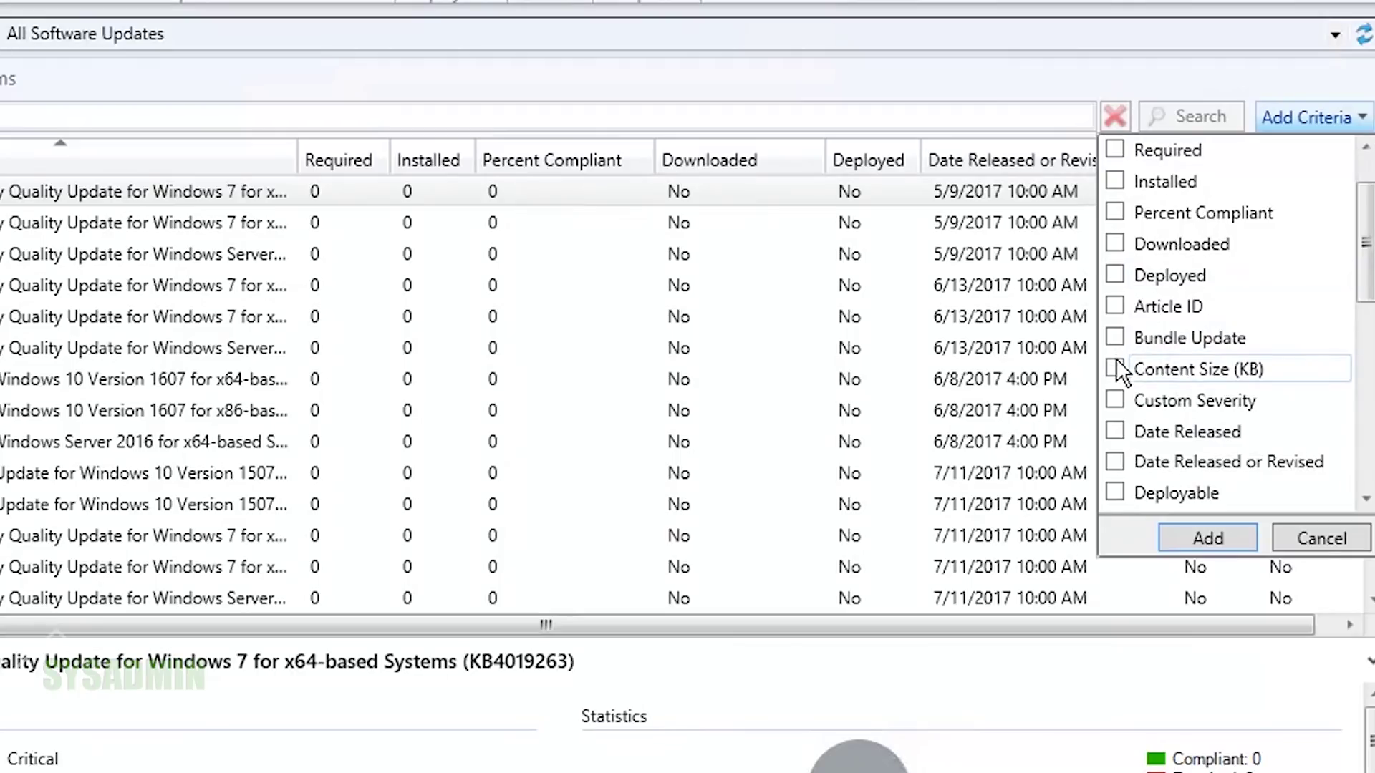
{"action": "left_click", "coordinate": [1114, 431]}
{"action": "left_click", "coordinate": [1203, 537]}
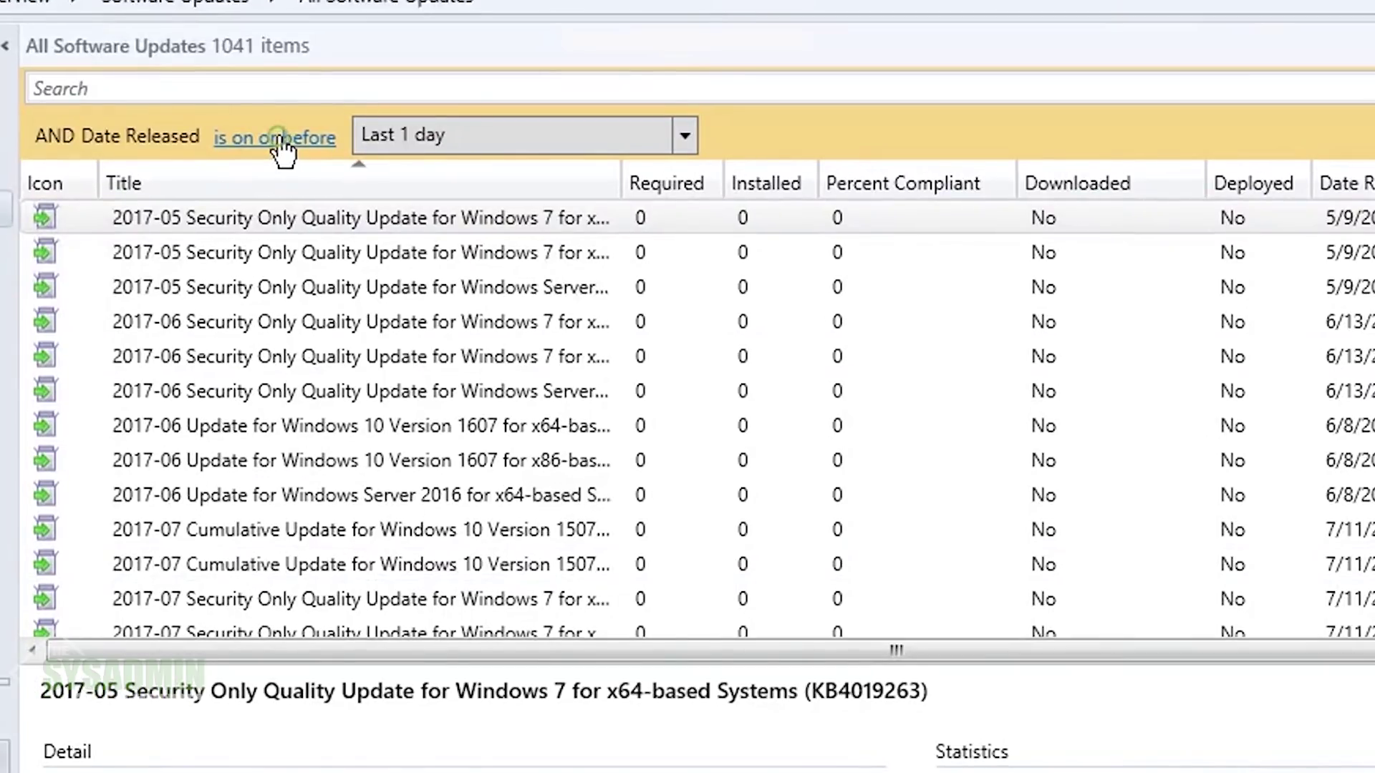
{"action": "left_click", "coordinate": [438, 236]}
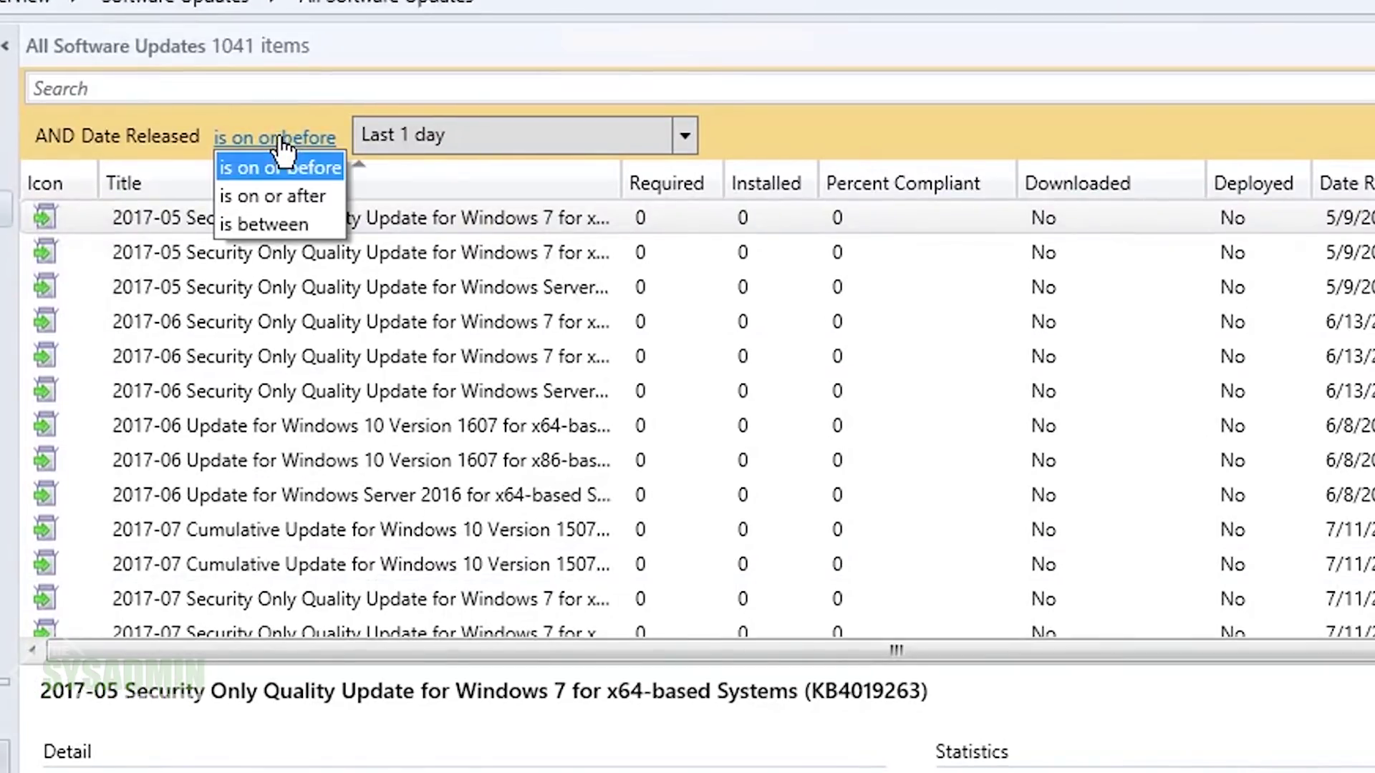
{"action": "left_click", "coordinate": [270, 223]}
Step: Set the start date of the Date Released range to 1/1/2017
{"action": "left_click", "coordinate": [518, 133]}
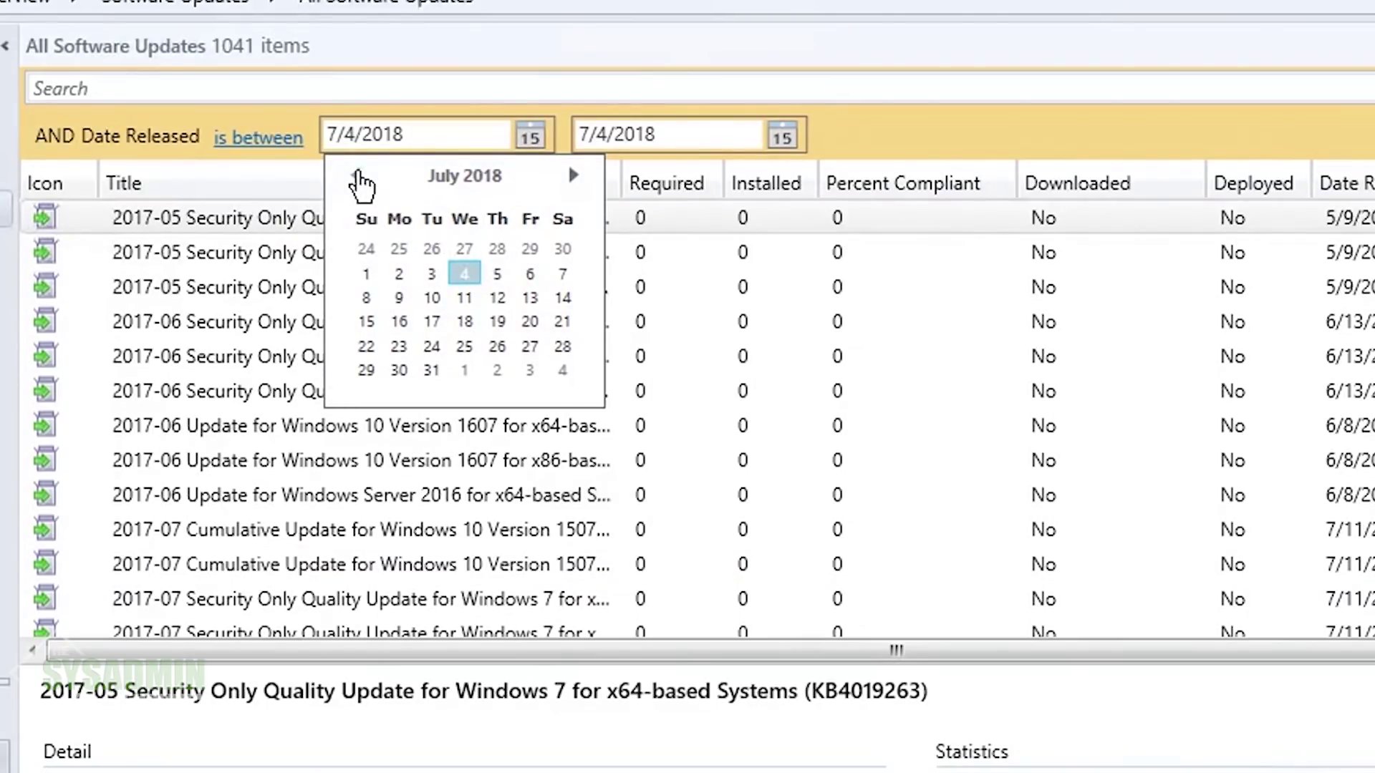
{"action": "left_click", "coordinate": [357, 174]}
{"action": "left_click", "coordinate": [357, 174]}
{"action": "left_click", "coordinate": [357, 174]}
{"action": "left_click", "coordinate": [357, 174]}
{"action": "left_click", "coordinate": [357, 174]}
{"action": "left_click", "coordinate": [358, 175]}
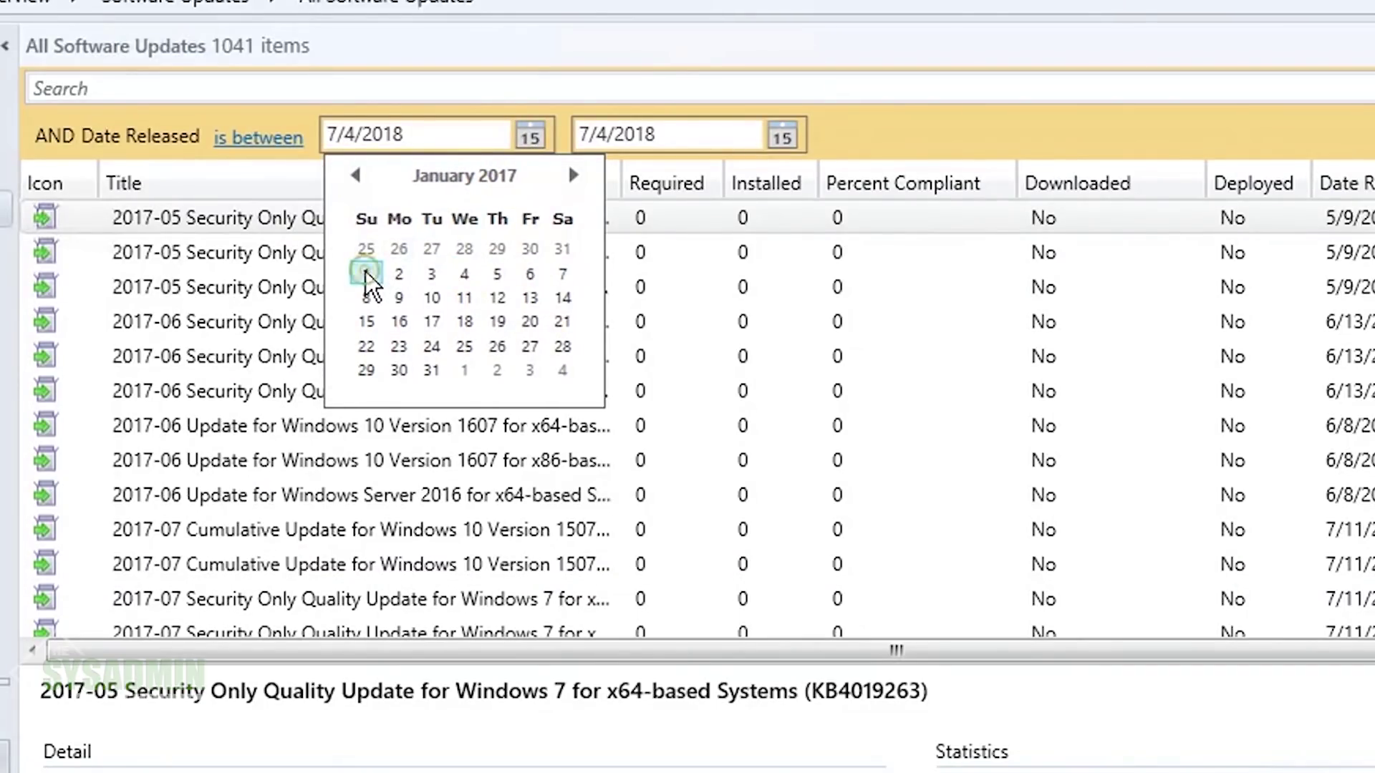
{"action": "left_click", "coordinate": [366, 272]}
Step: Set the end date of the Date Released range to 12/31/2017
{"action": "left_click", "coordinate": [584, 134]}
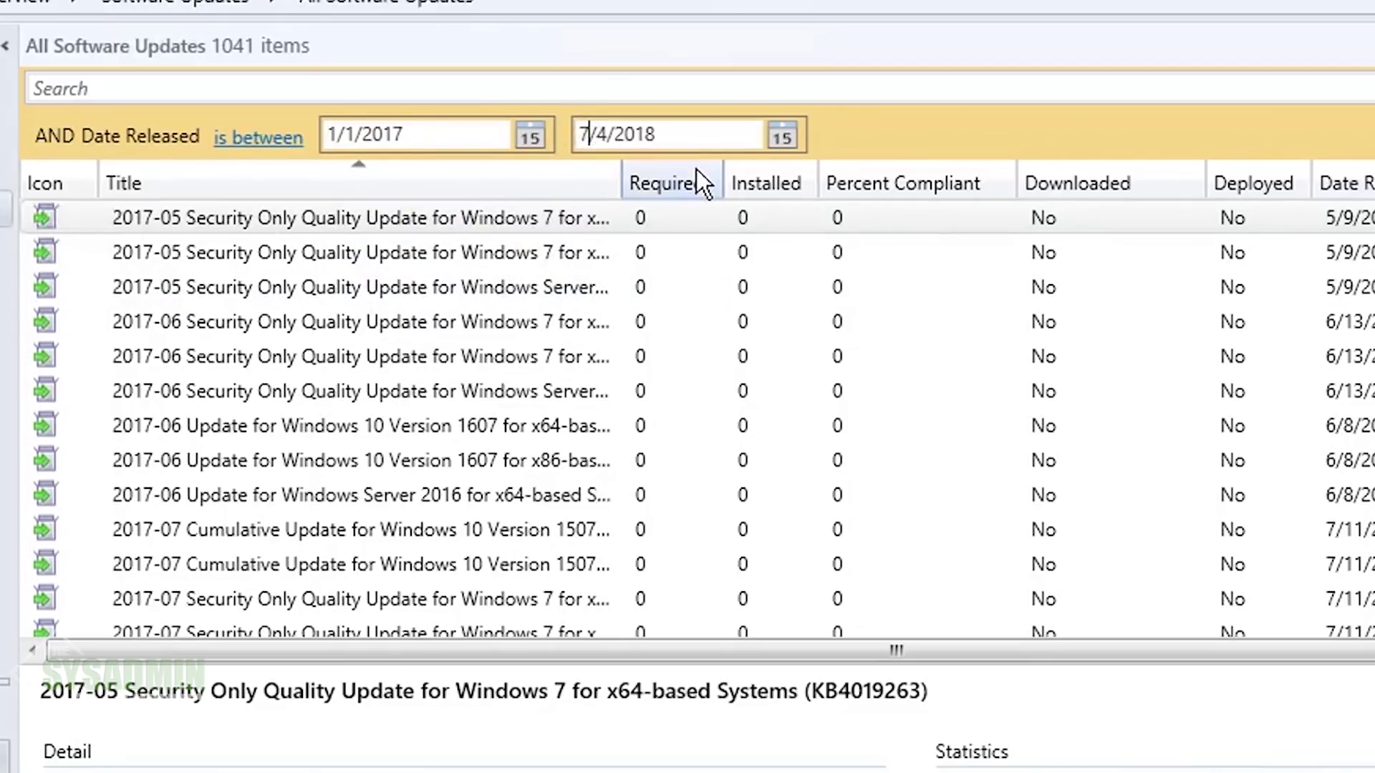
{"action": "key", "text": "BackSpace"}
{"action": "type", "text": "12"}
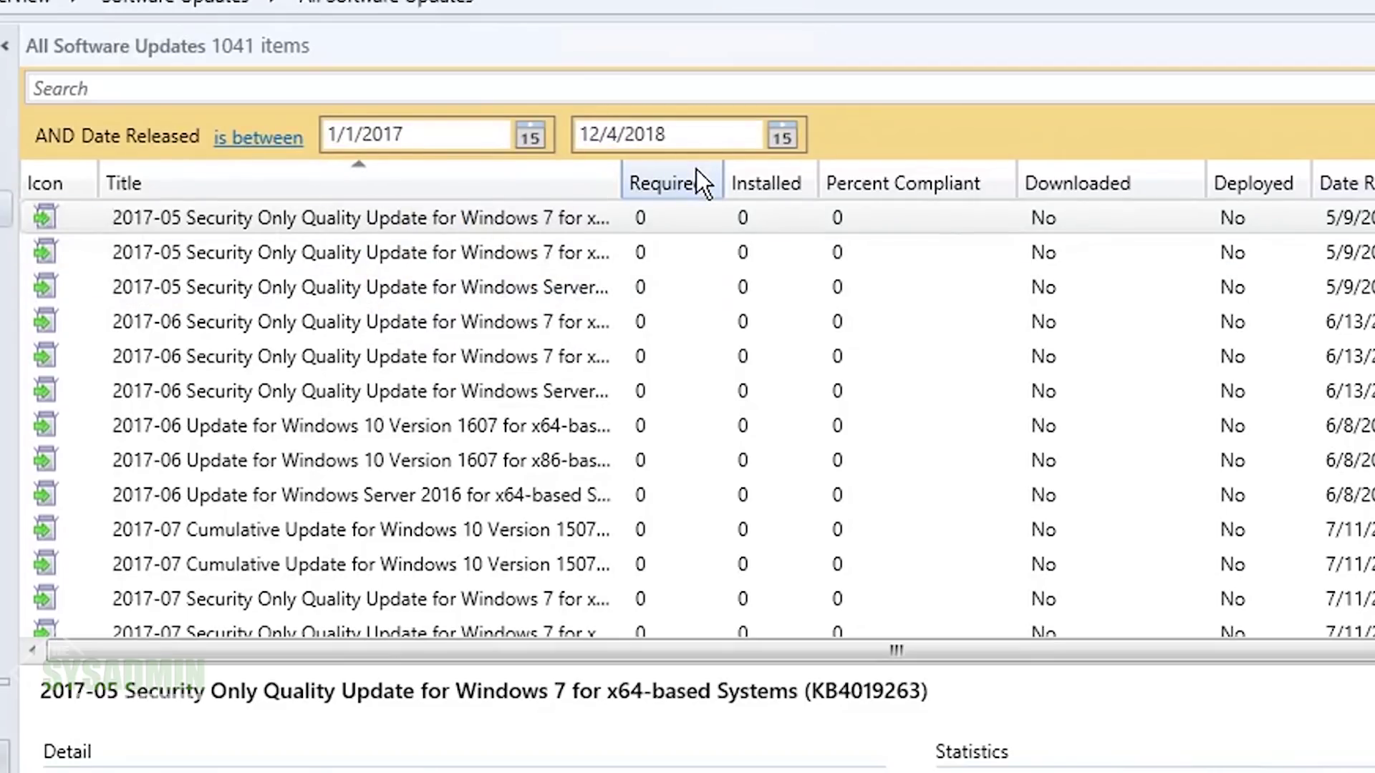
{"action": "key", "text": "Delete"}
{"action": "type", "text": "31"}
{"action": "key", "text": "Right"}
{"action": "key", "text": "Right"}
{"action": "key", "text": "Right"}
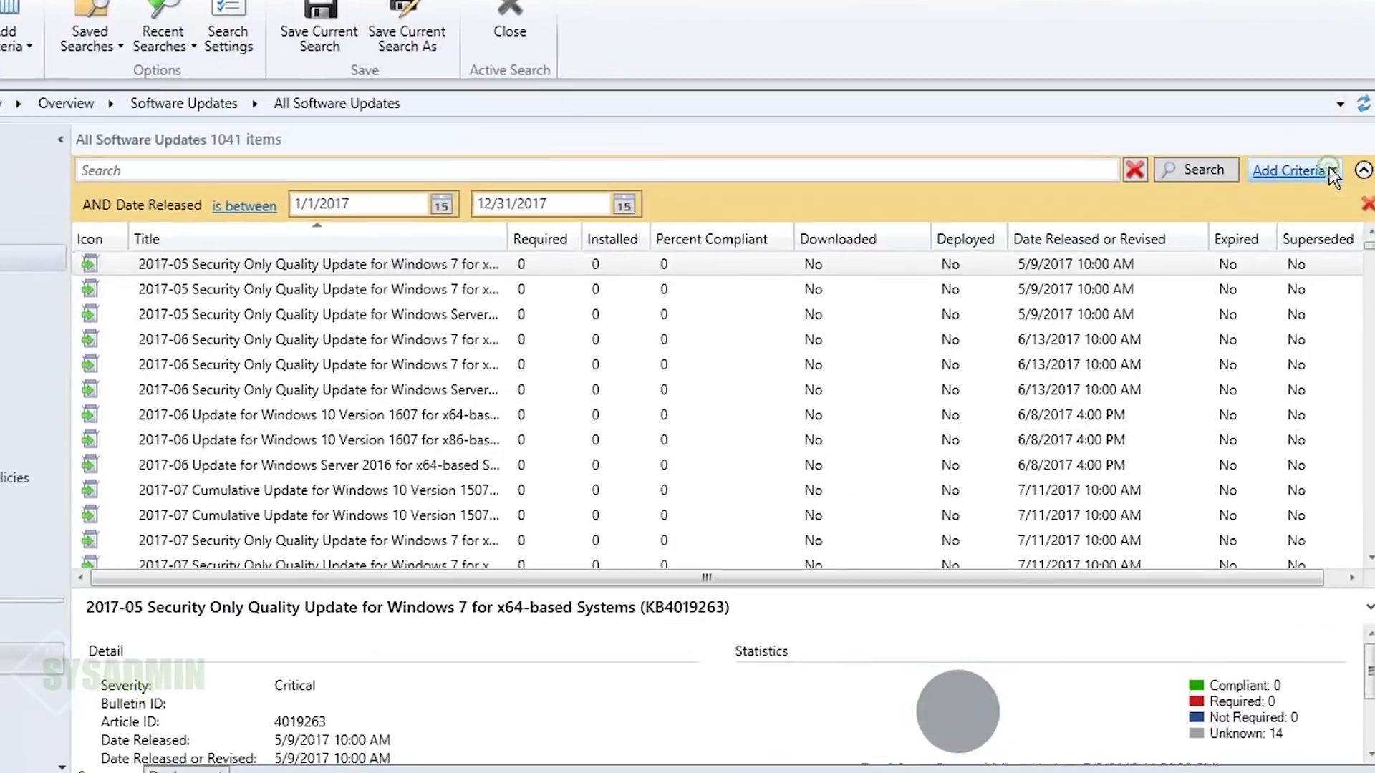
Step: Add the Required, Expired and Superseded criteria to the software update search
{"action": "left_click", "coordinate": [1334, 204]}
{"action": "left_click", "coordinate": [1121, 146]}
{"action": "scroll", "coordinate": [1103, 321], "scroll_direction": "down", "scroll_amount": 3}
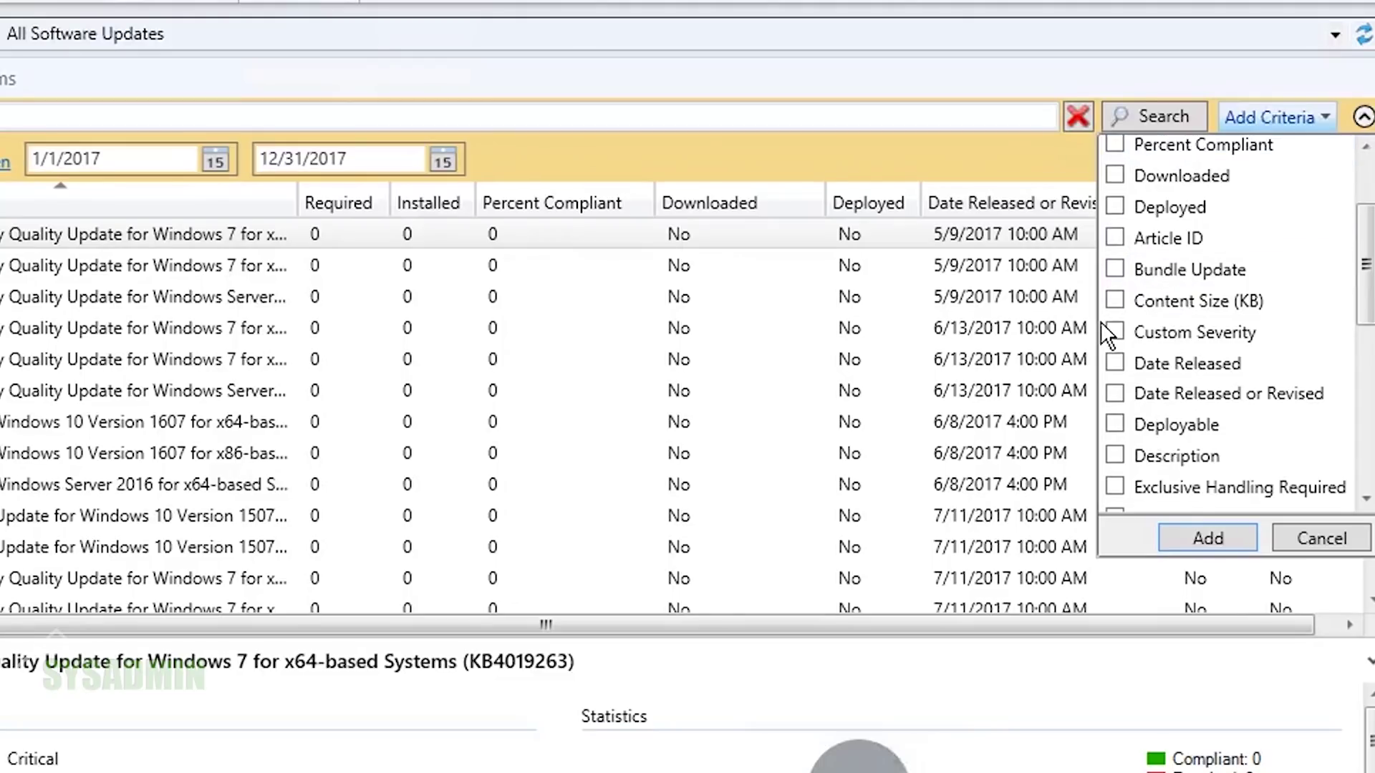
{"action": "left_click", "coordinate": [1116, 450]}
{"action": "scroll", "coordinate": [1179, 451], "scroll_direction": "down", "scroll_amount": 3}
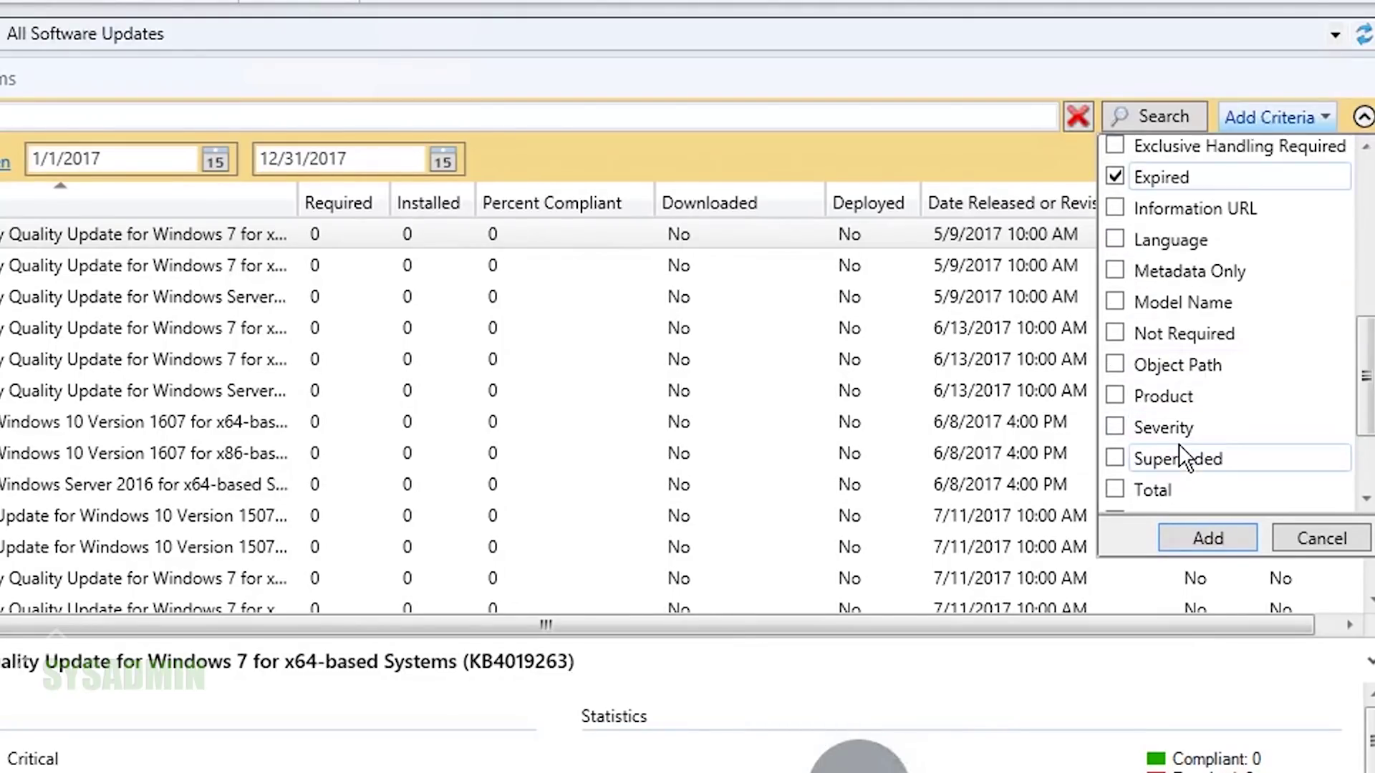
{"action": "left_click", "coordinate": [1117, 459]}
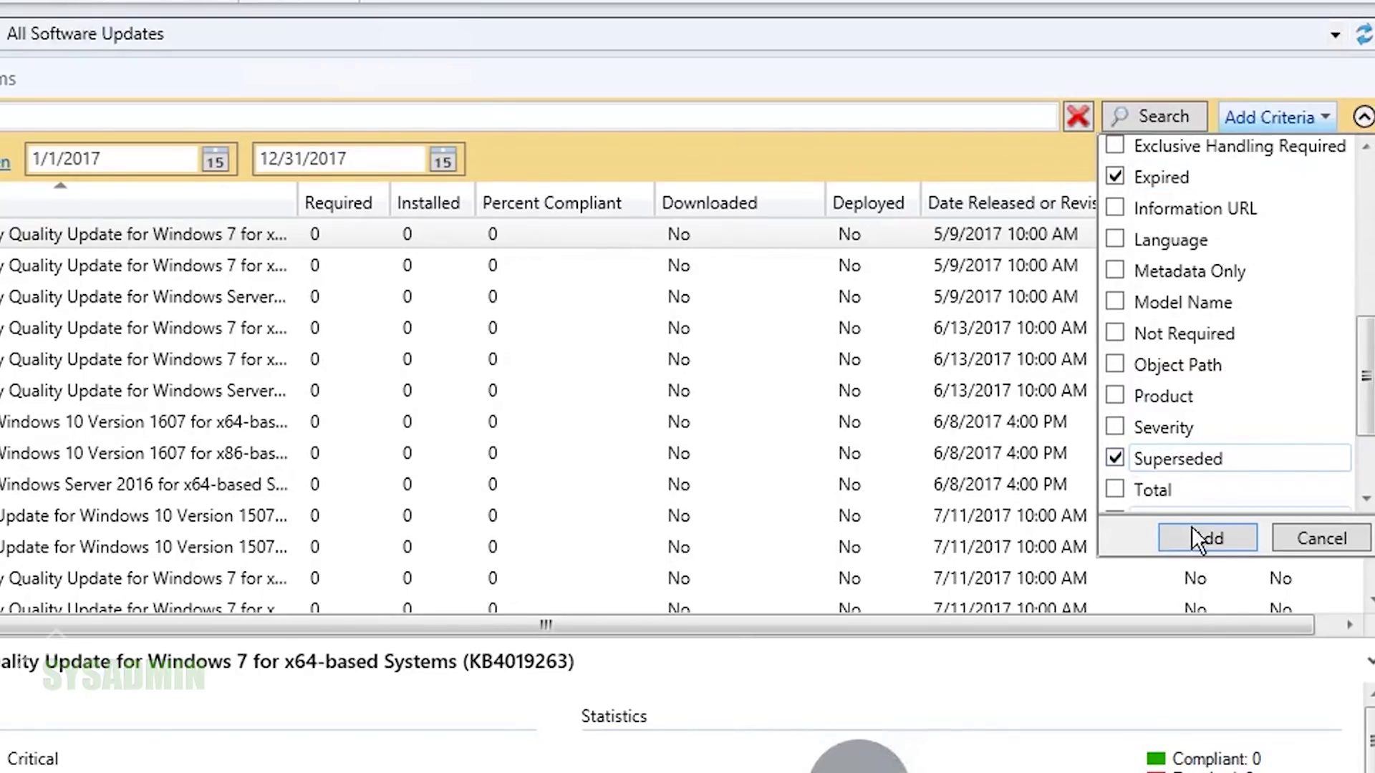
{"action": "left_click", "coordinate": [1214, 534]}
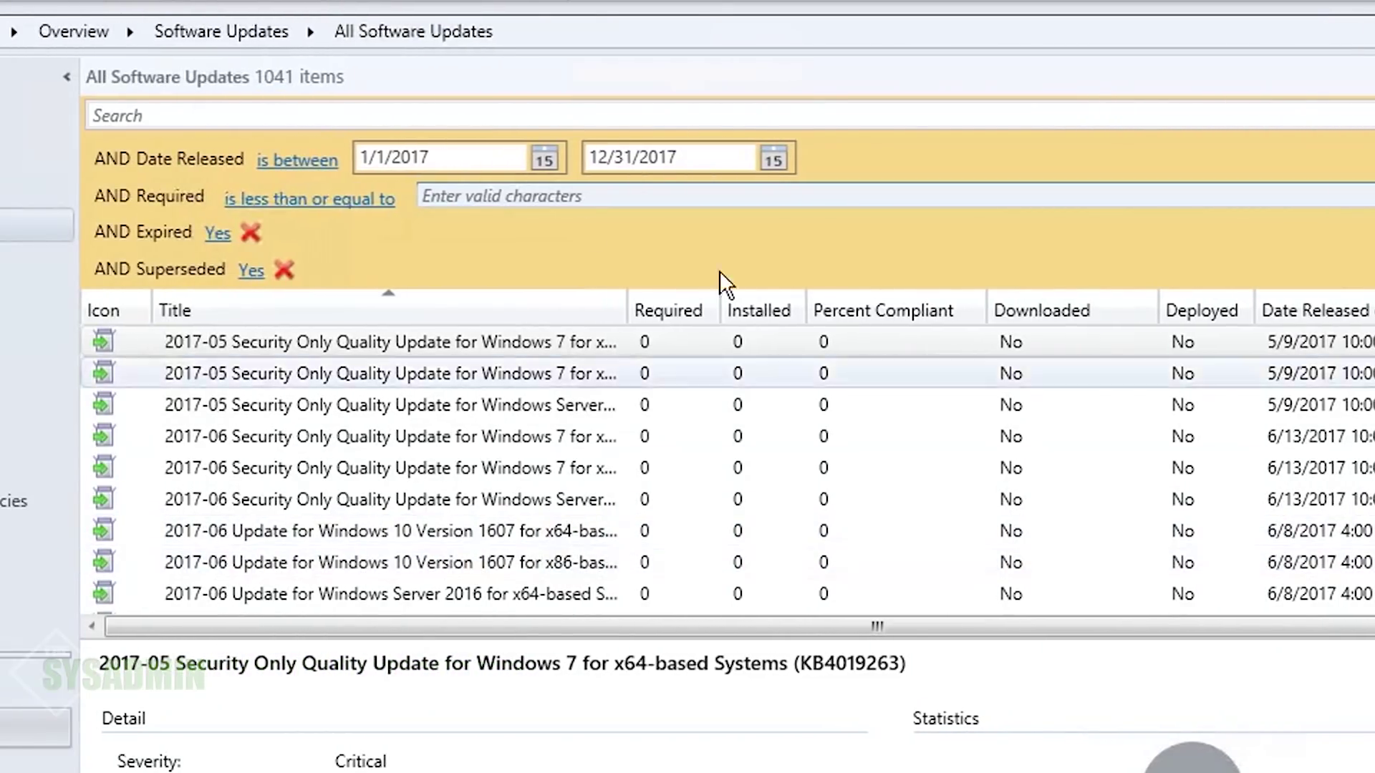
Step: Set the Required criterion to "is greater than or equal to" 1
{"action": "left_click", "coordinate": [334, 198]}
{"action": "left_click", "coordinate": [332, 250]}
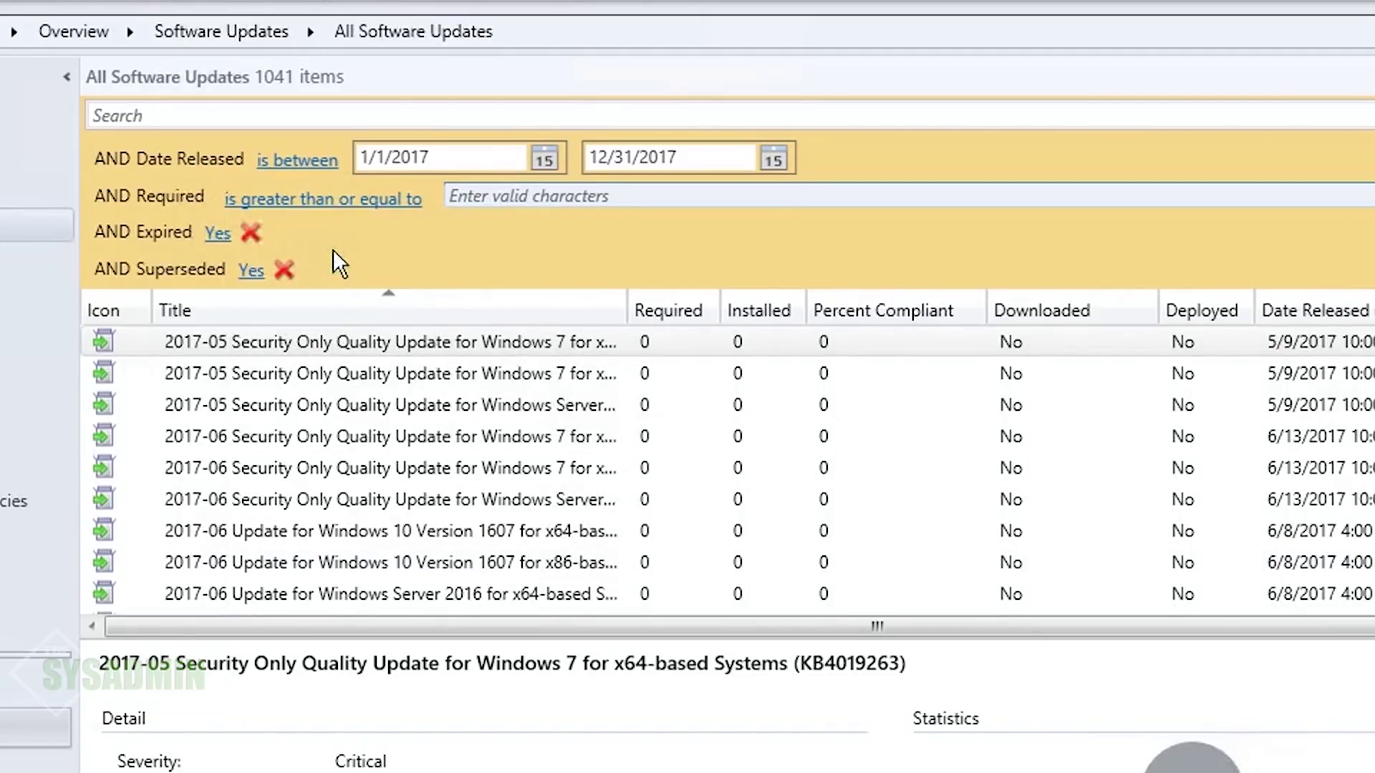
{"action": "left_click", "coordinate": [589, 199]}
{"action": "type", "text": "1"}
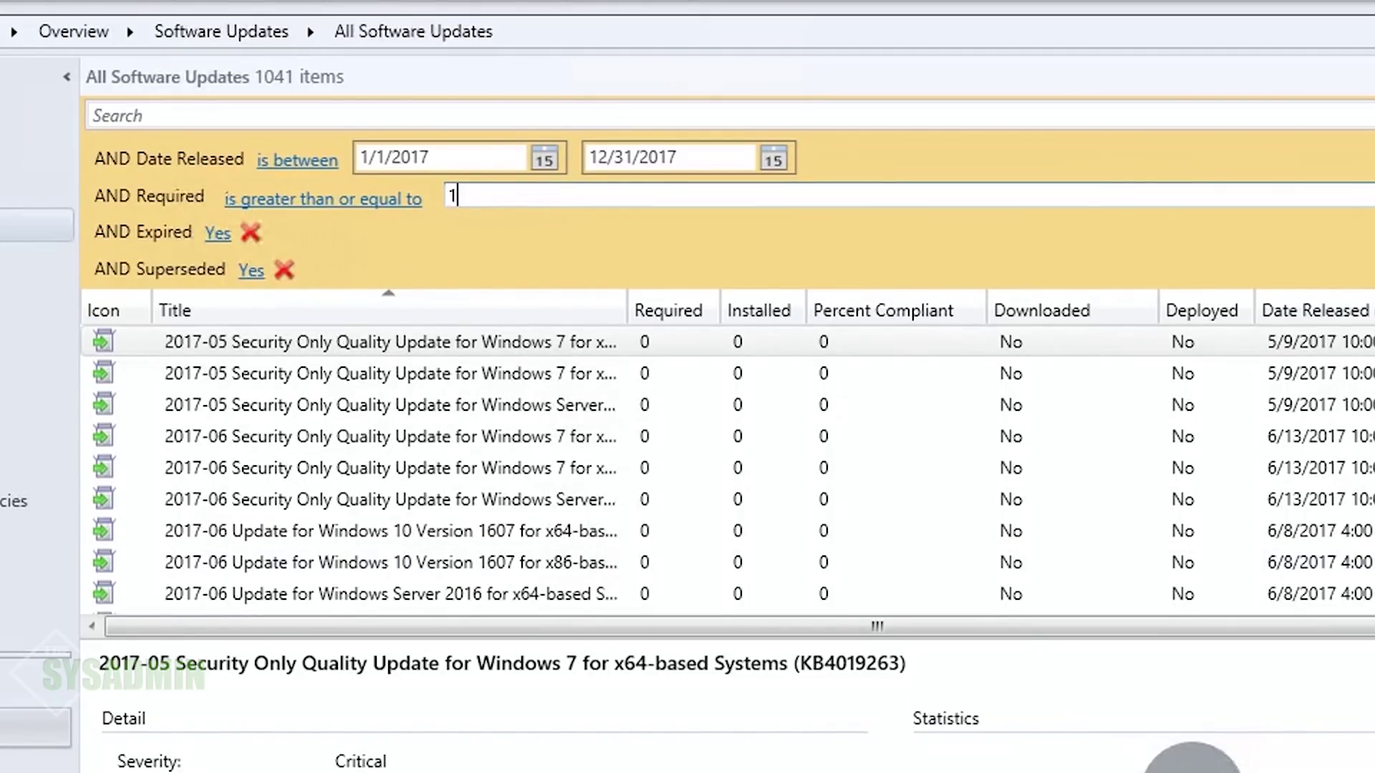
Step: Set both the Expired and the Superseded criteria to No
{"action": "left_click", "coordinate": [218, 233]}
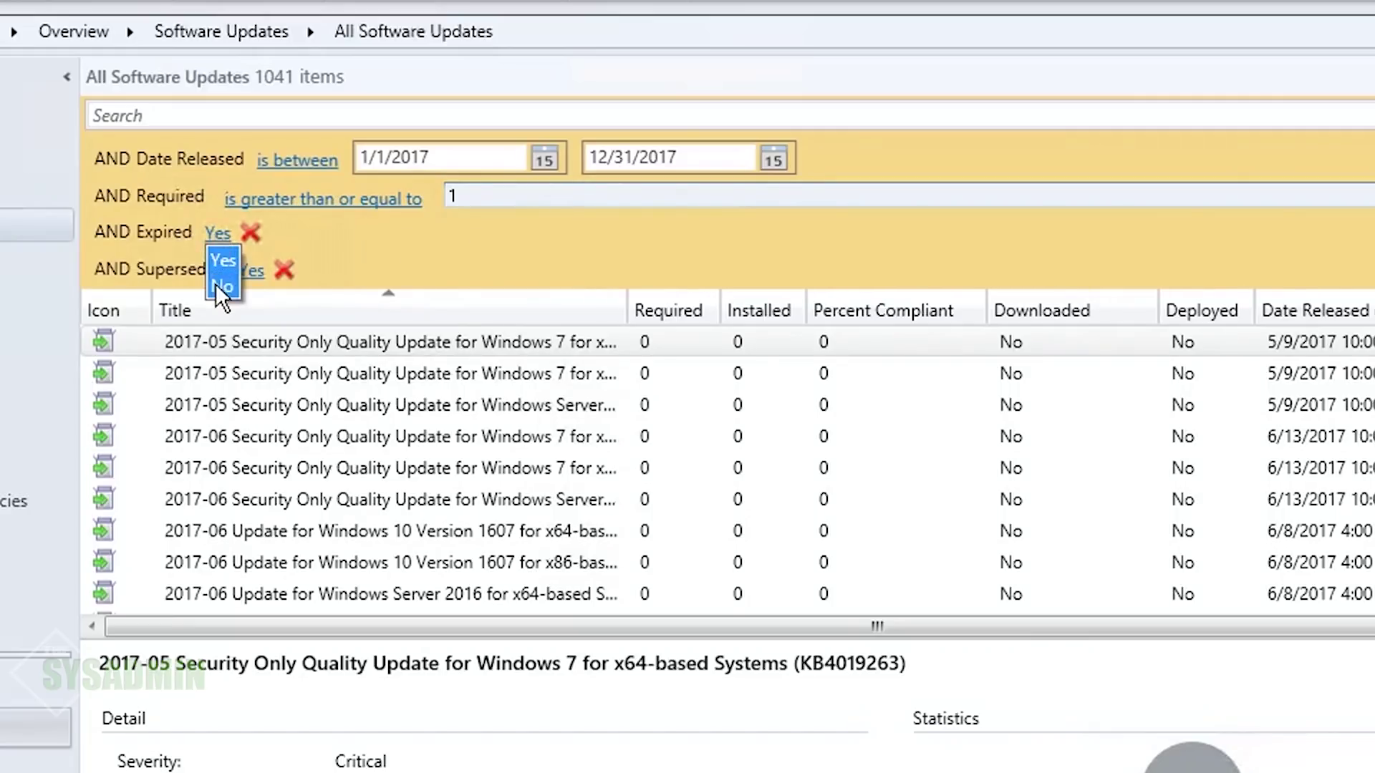
{"action": "left_click", "coordinate": [216, 283]}
{"action": "left_click", "coordinate": [246, 271]}
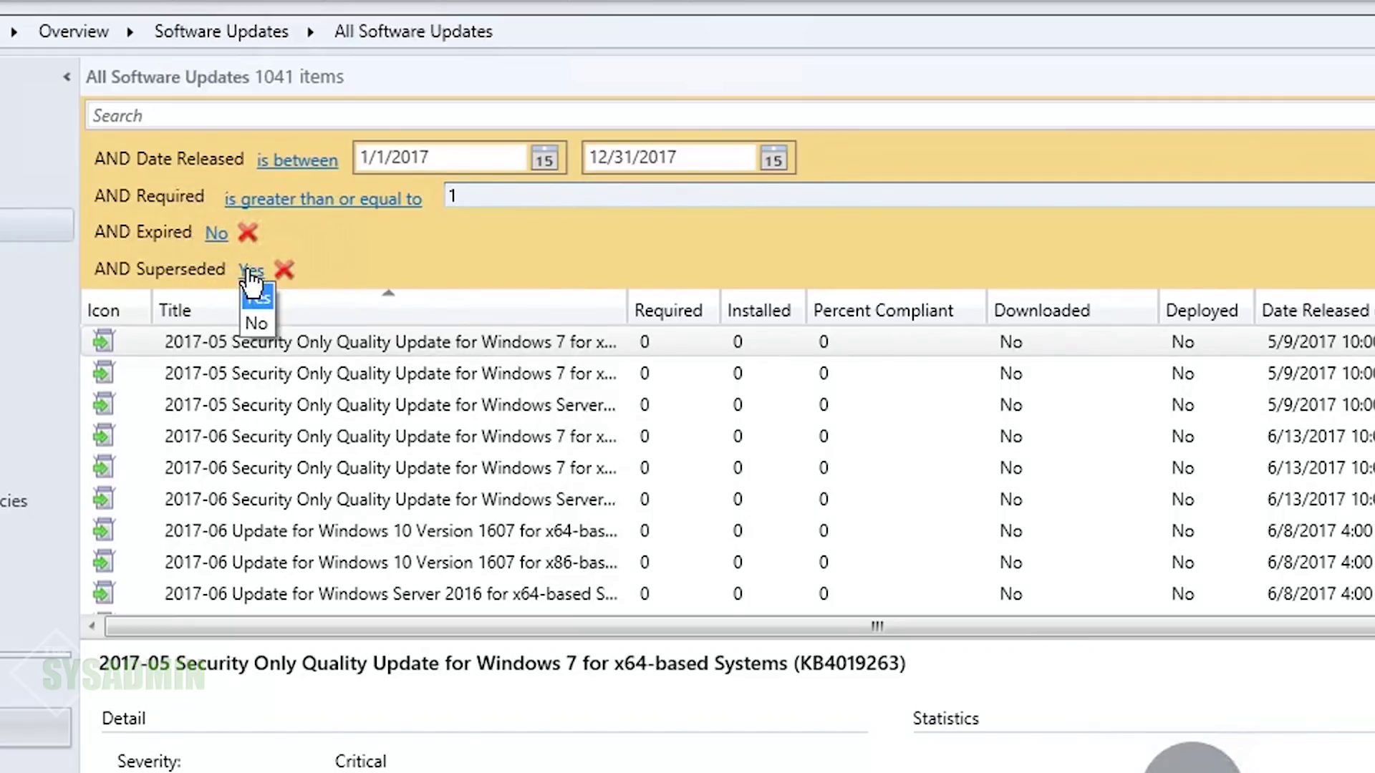
{"action": "left_click", "coordinate": [259, 325]}
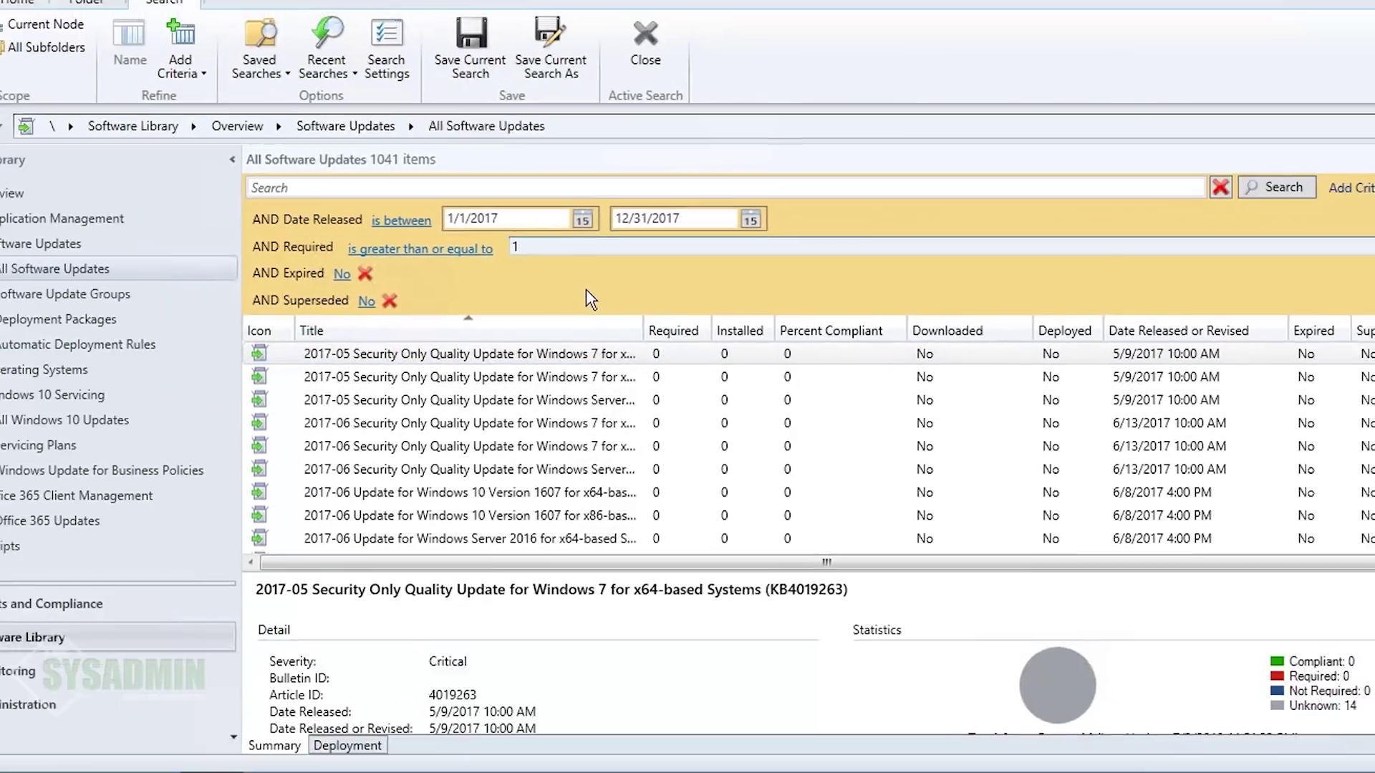
Step: Add a Product criterion to the software update search and set it to Windows 7
{"action": "left_click", "coordinate": [1322, 207]}
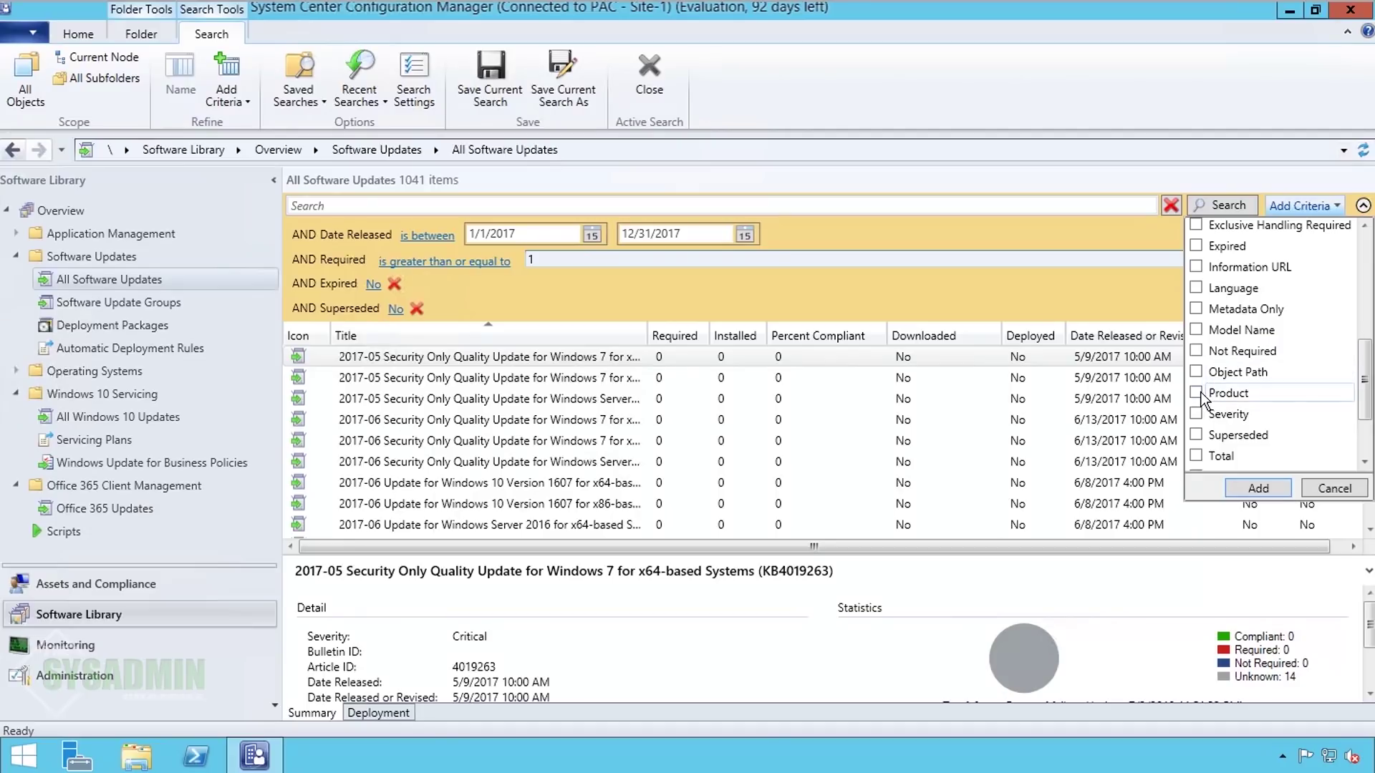
{"action": "left_click", "coordinate": [1258, 488]}
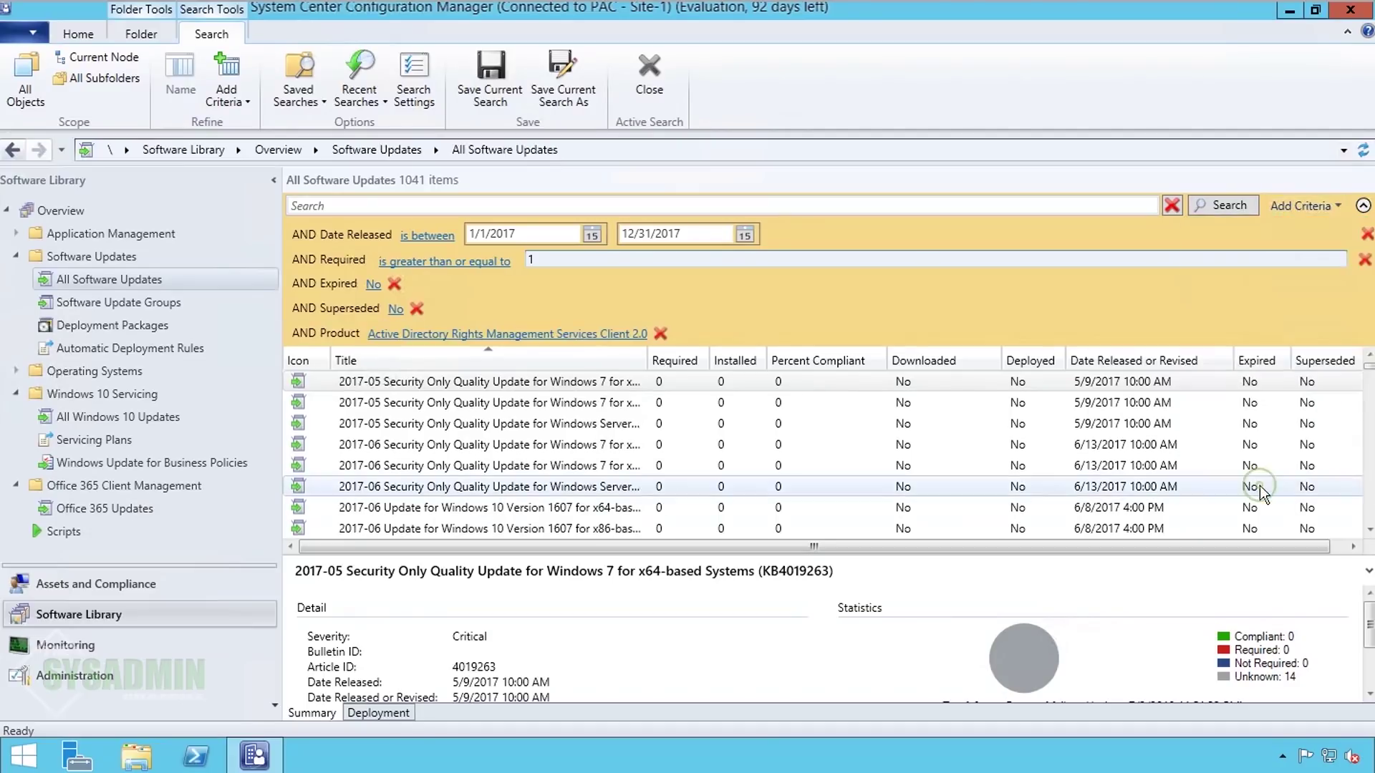
{"action": "left_click", "coordinate": [544, 335]}
{"action": "scroll", "coordinate": [589, 442], "scroll_direction": "down", "scroll_amount": 20}
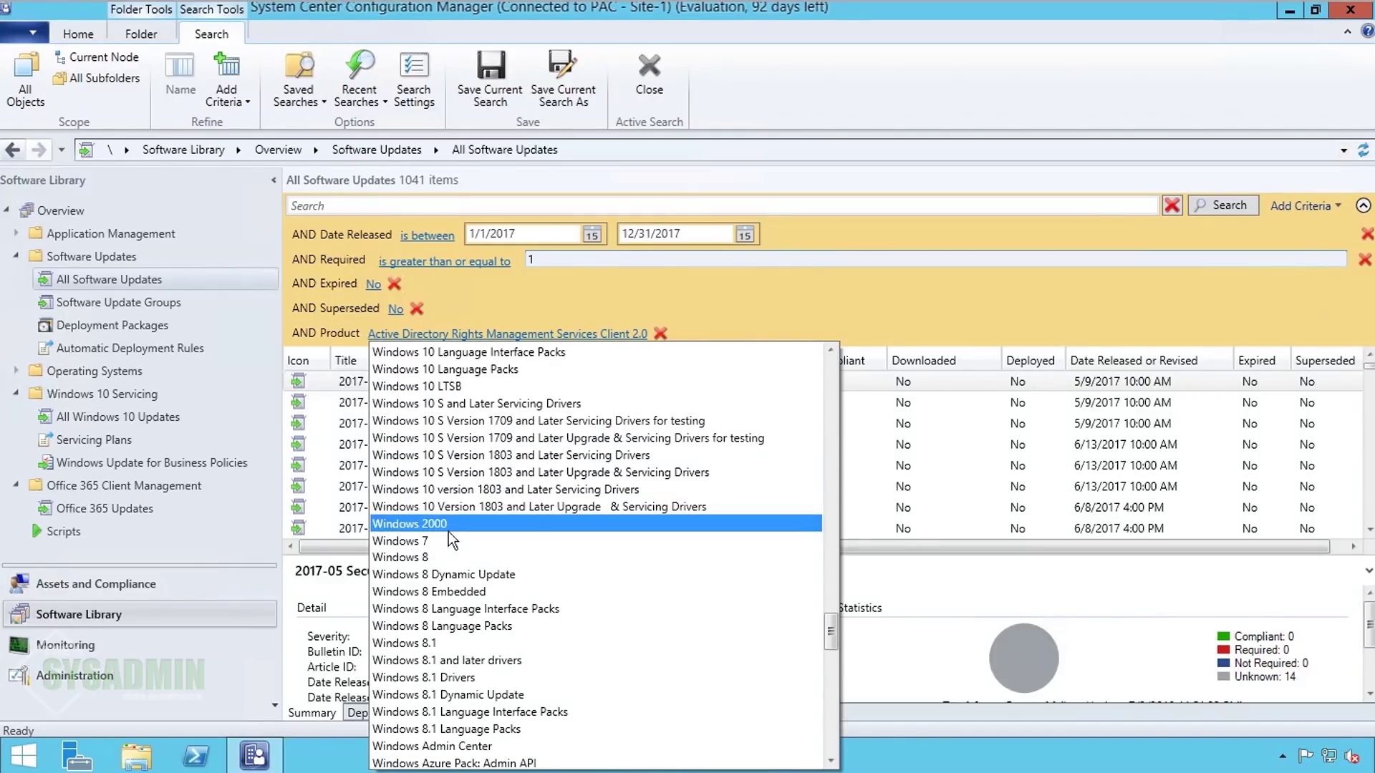
{"action": "left_click", "coordinate": [423, 543]}
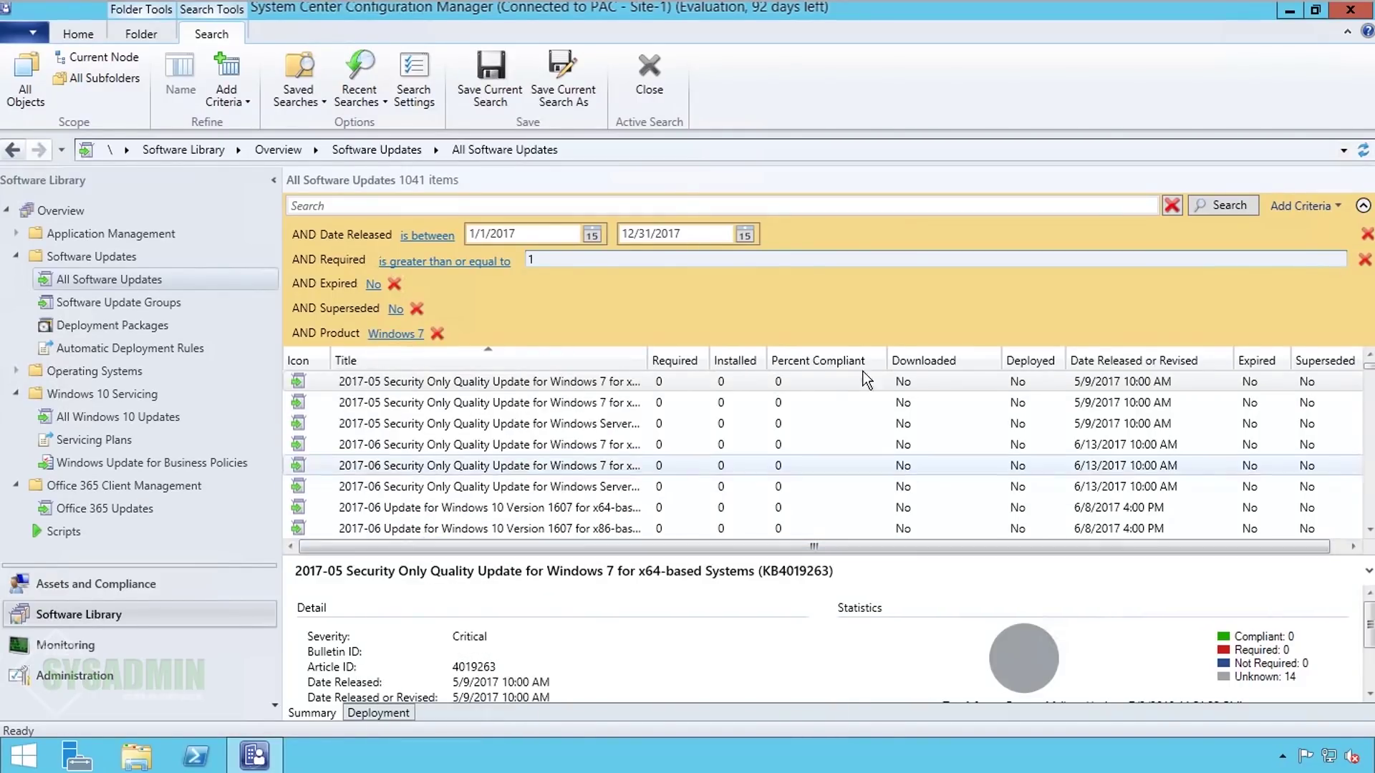
Step: Add a second Product criterion to the update search and set it to Windows 10
{"action": "left_click", "coordinate": [1312, 206]}
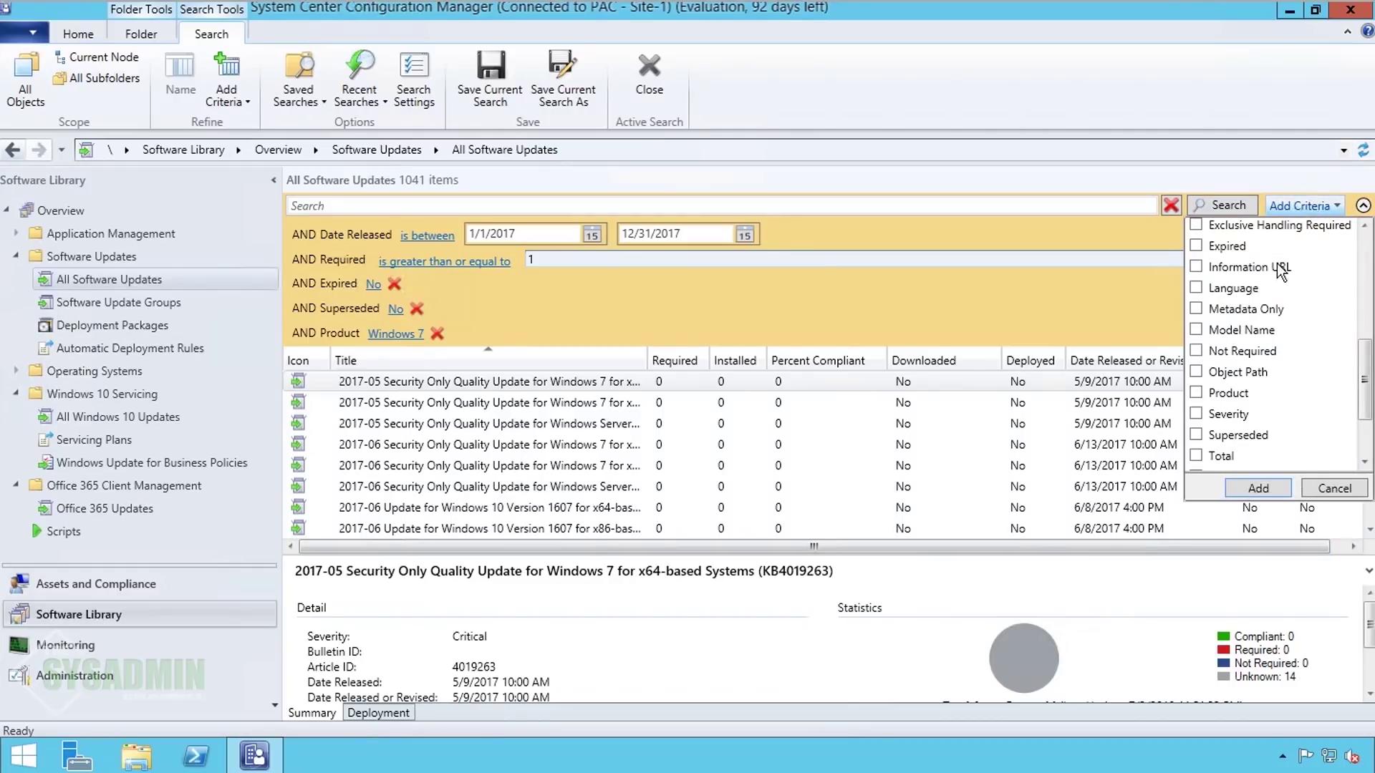
{"action": "left_click", "coordinate": [1196, 393]}
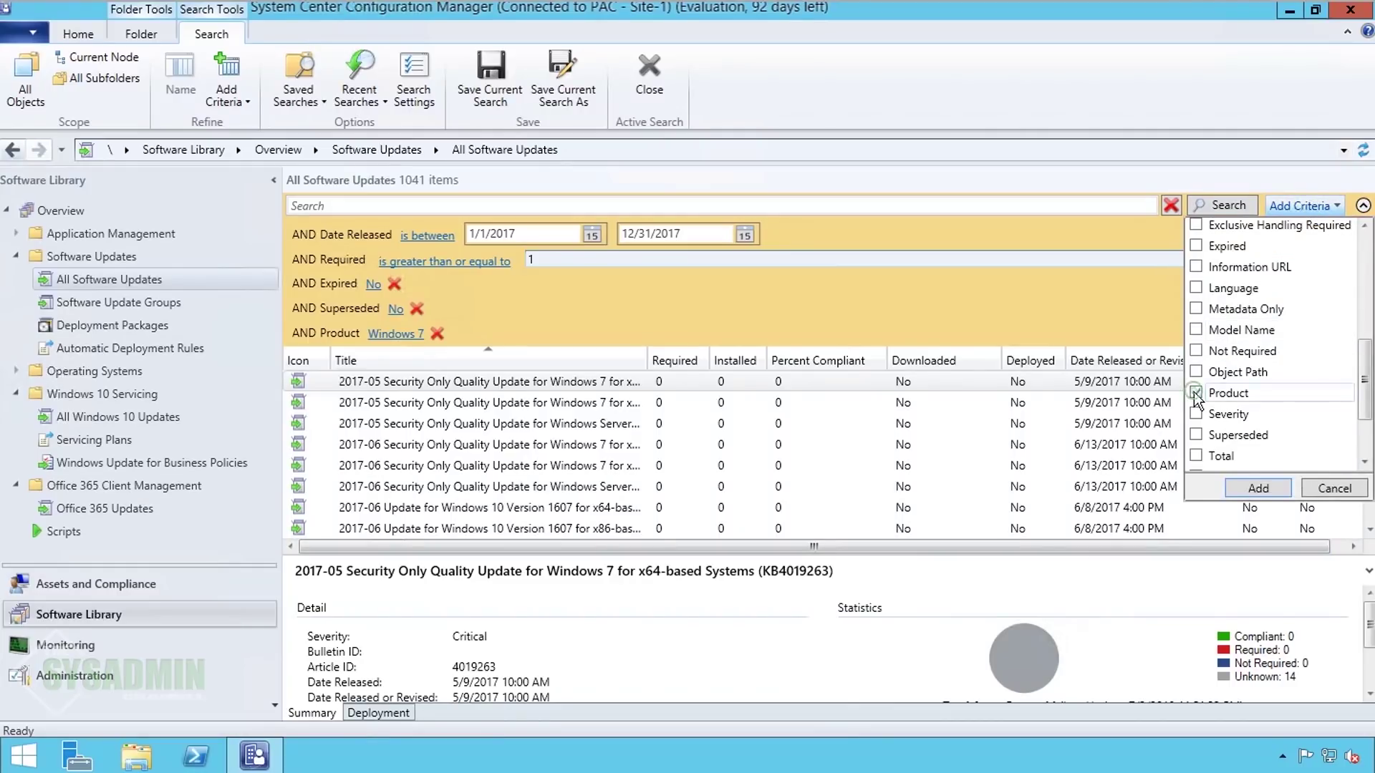
{"action": "left_click", "coordinate": [1258, 489]}
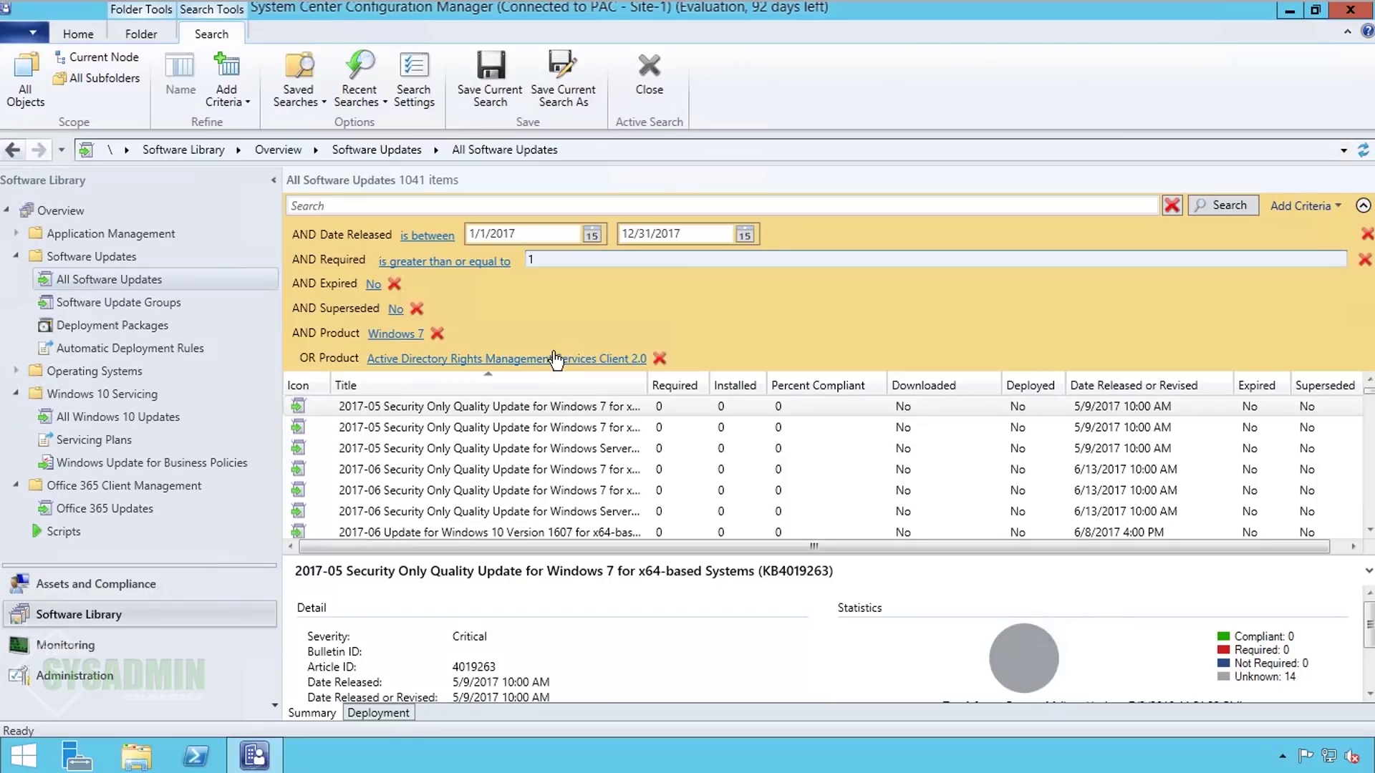
{"action": "left_click", "coordinate": [552, 357]}
{"action": "left_click_drag", "start_coordinate": [830, 401], "coordinate": [750, 541]}
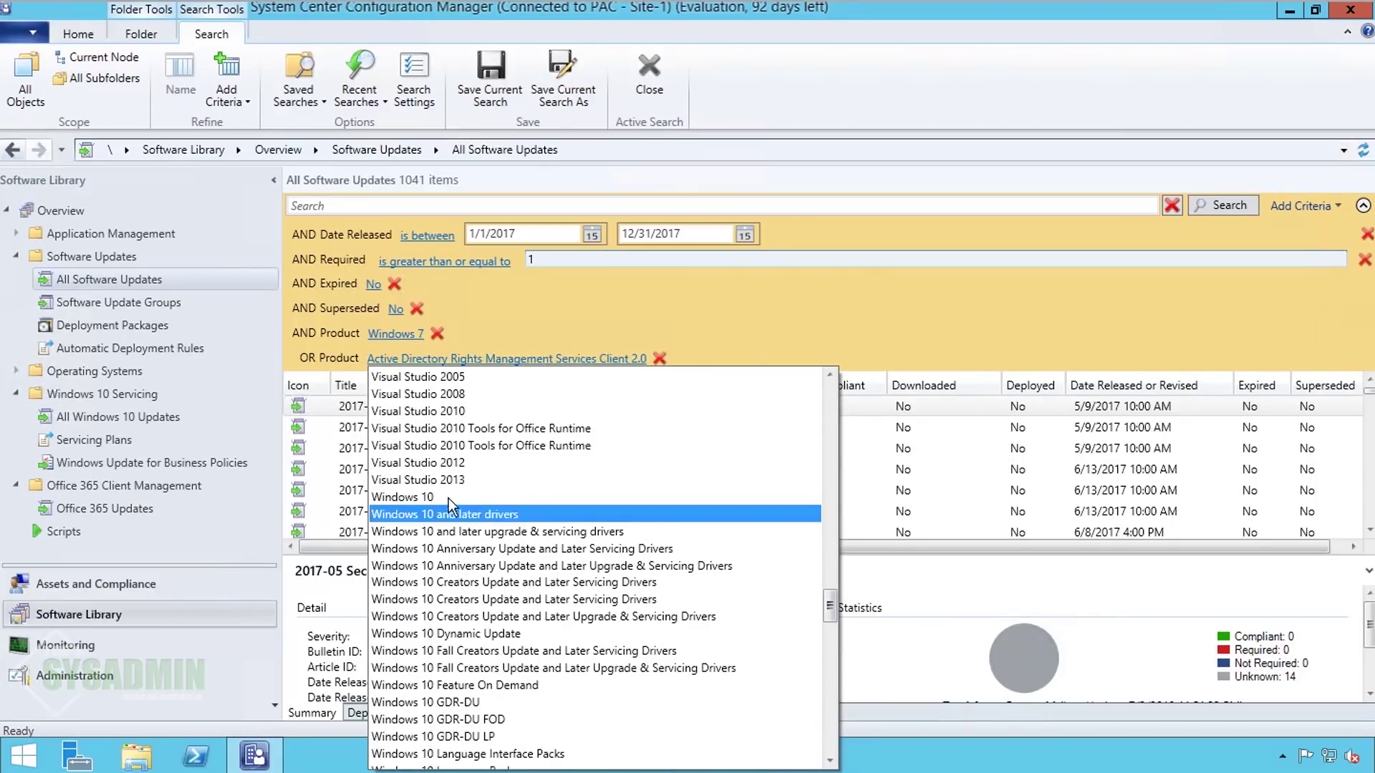
{"action": "left_click", "coordinate": [431, 497]}
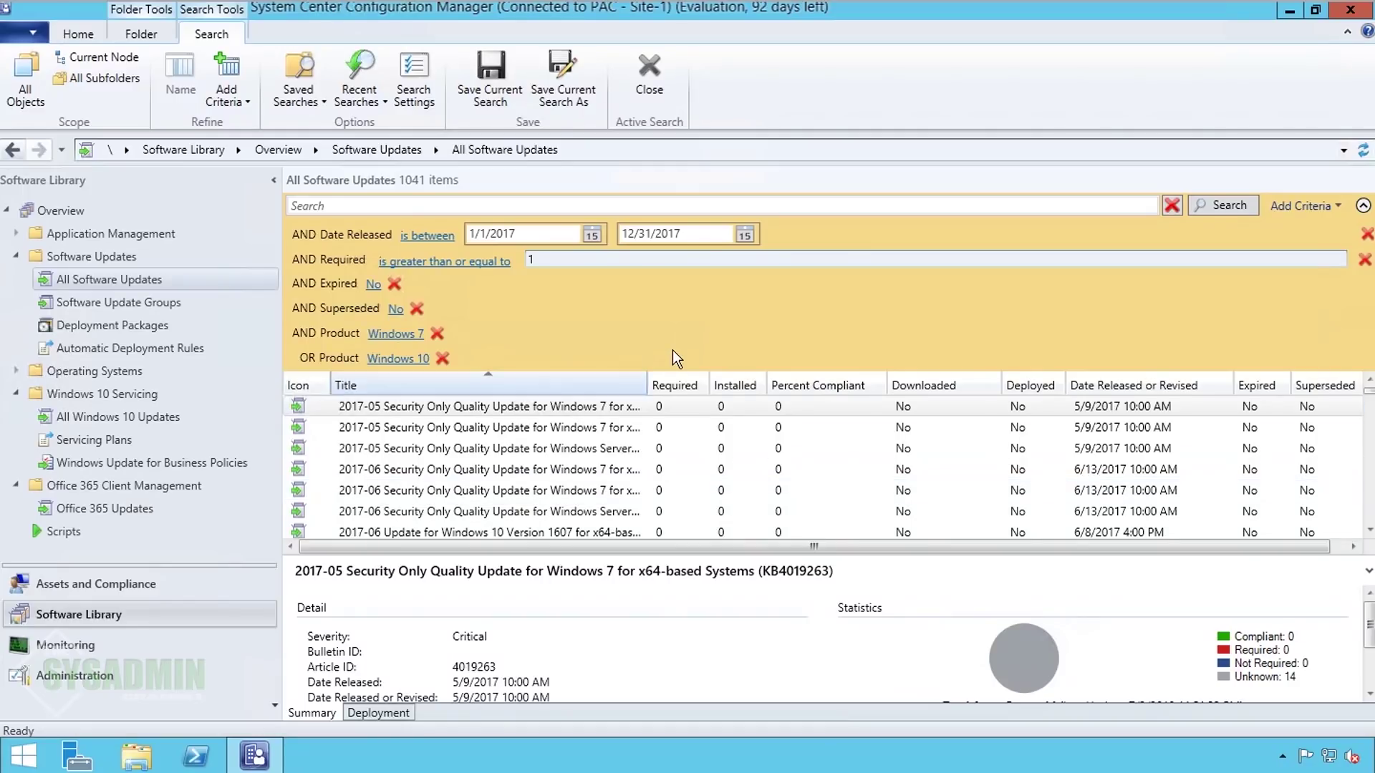
Step: Run the update search and save it under the name "Windows Updates for Clients by Year"
{"action": "left_click", "coordinate": [1229, 204]}
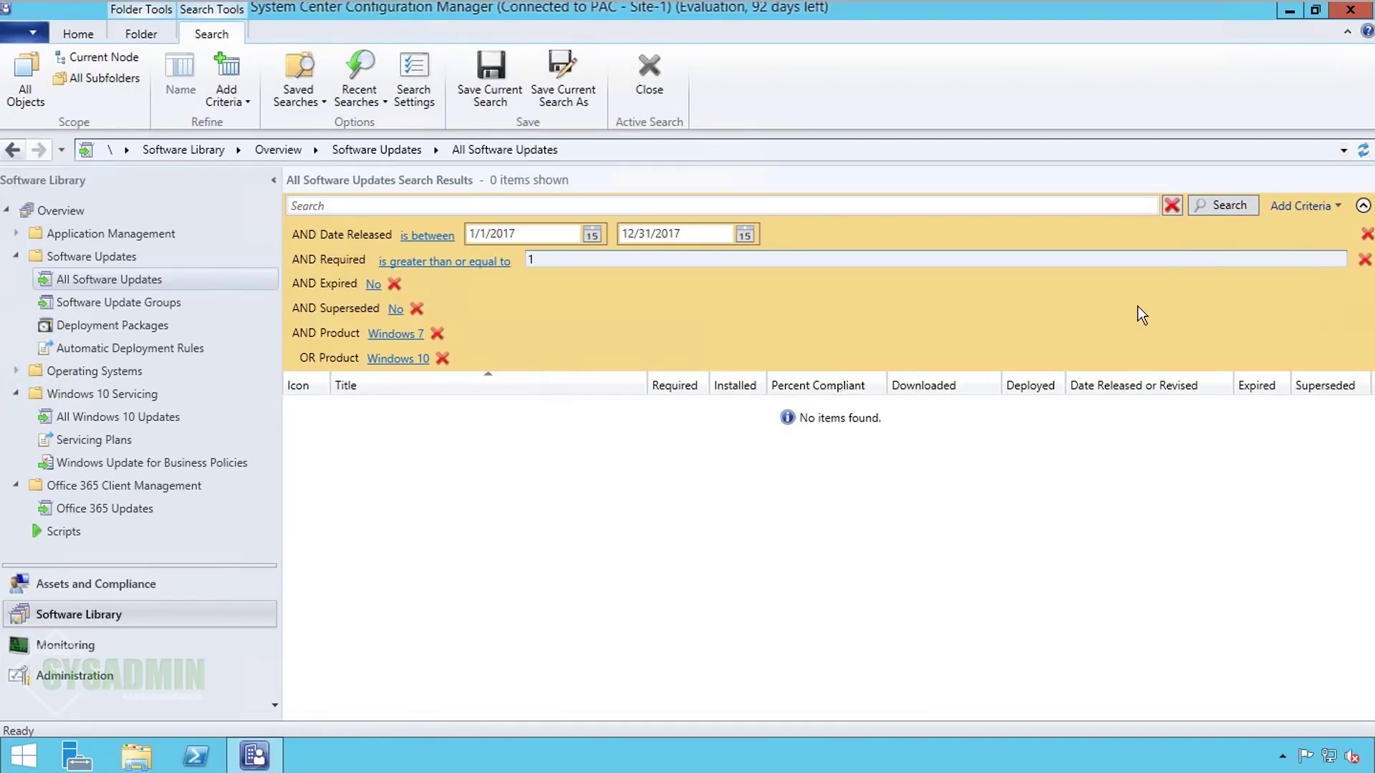
{"action": "left_click", "coordinate": [491, 76]}
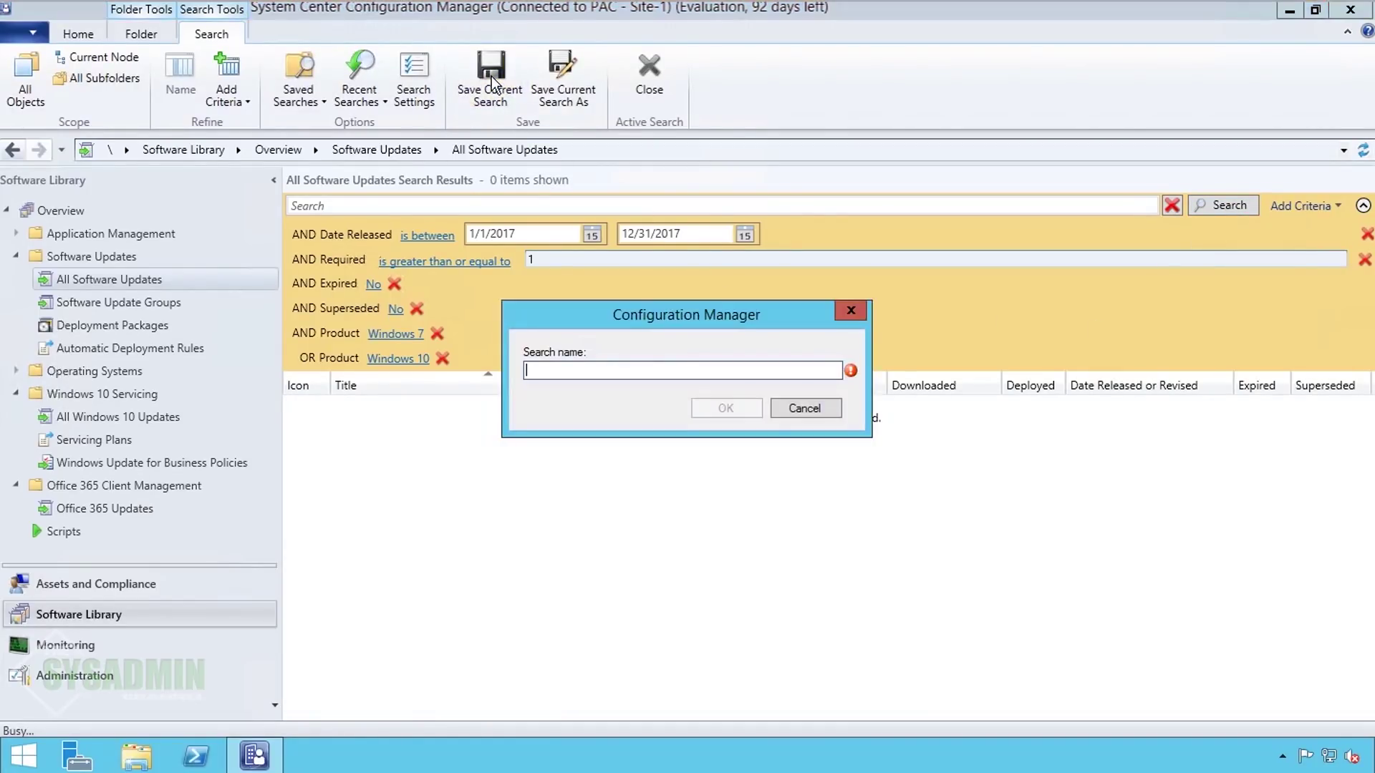
{"action": "type", "text": "Windows Updates for Clients by Year"}
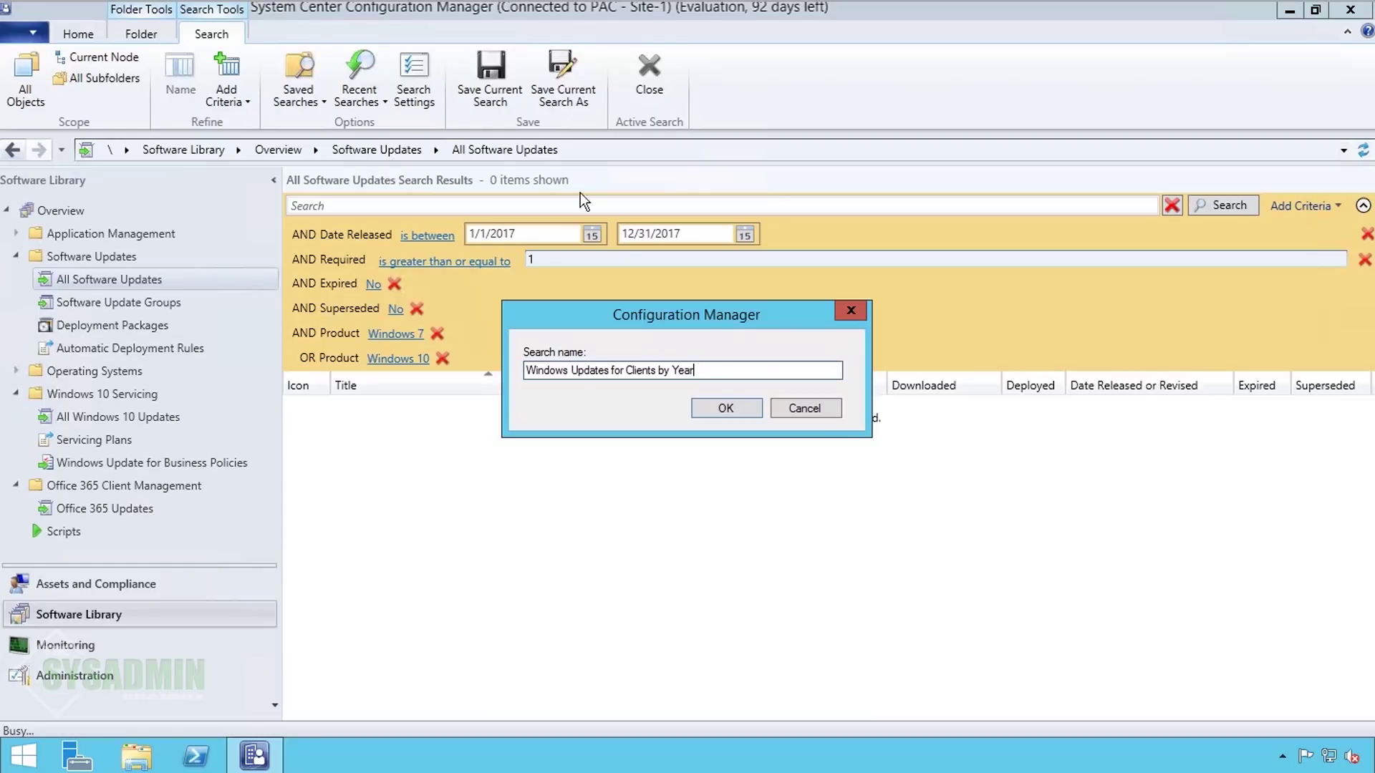
{"action": "left_click", "coordinate": [724, 409]}
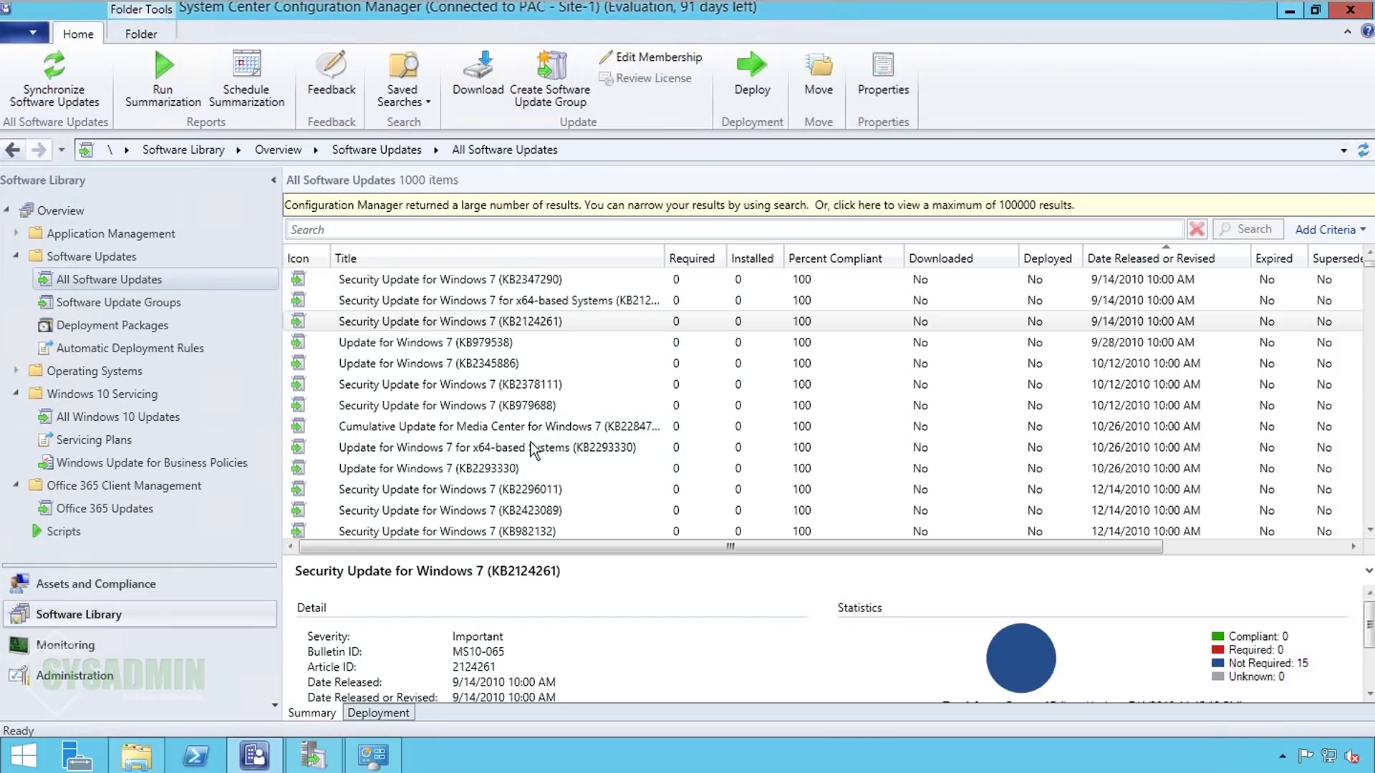
Step: Create a folder named "Windows Updates" under Device Collections in Assets and Compliance
{"action": "left_click", "coordinate": [512, 405]}
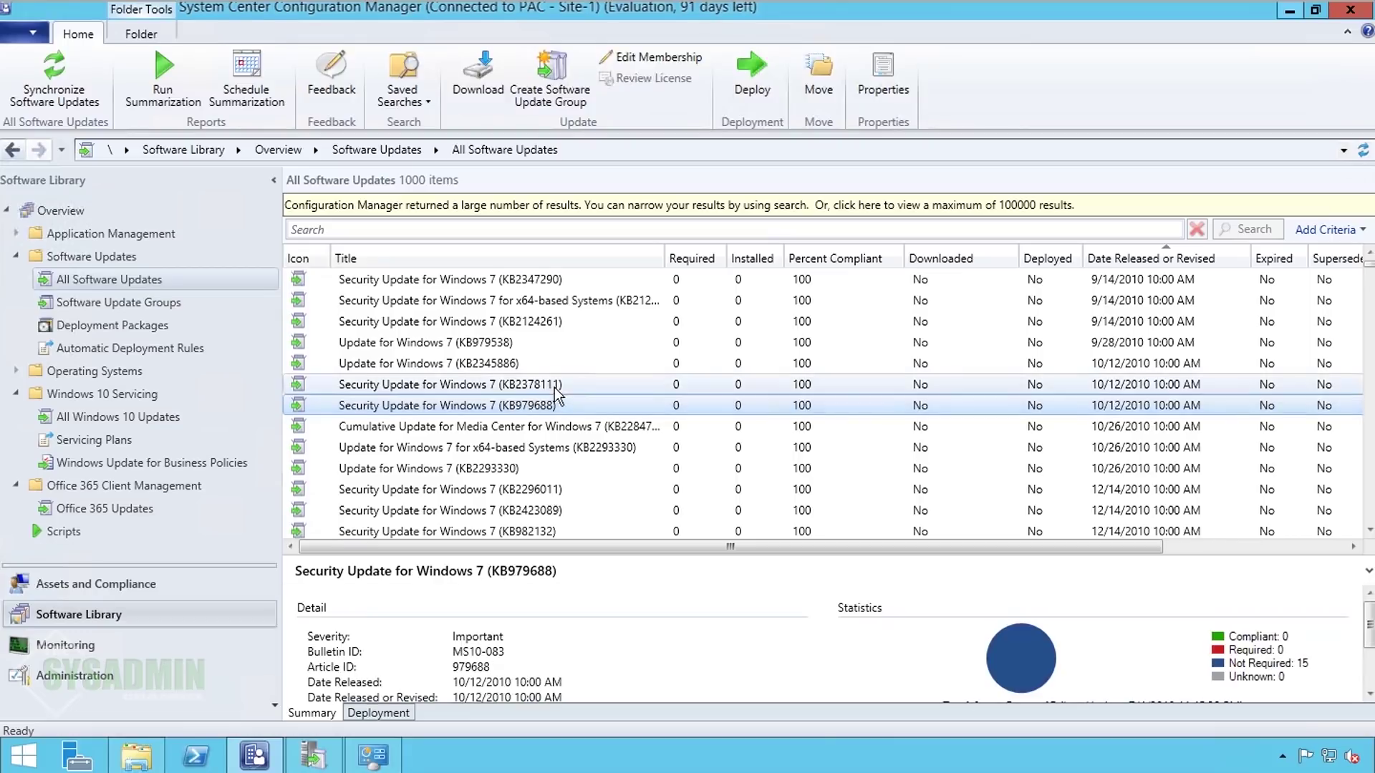
{"action": "left_click", "coordinate": [134, 584]}
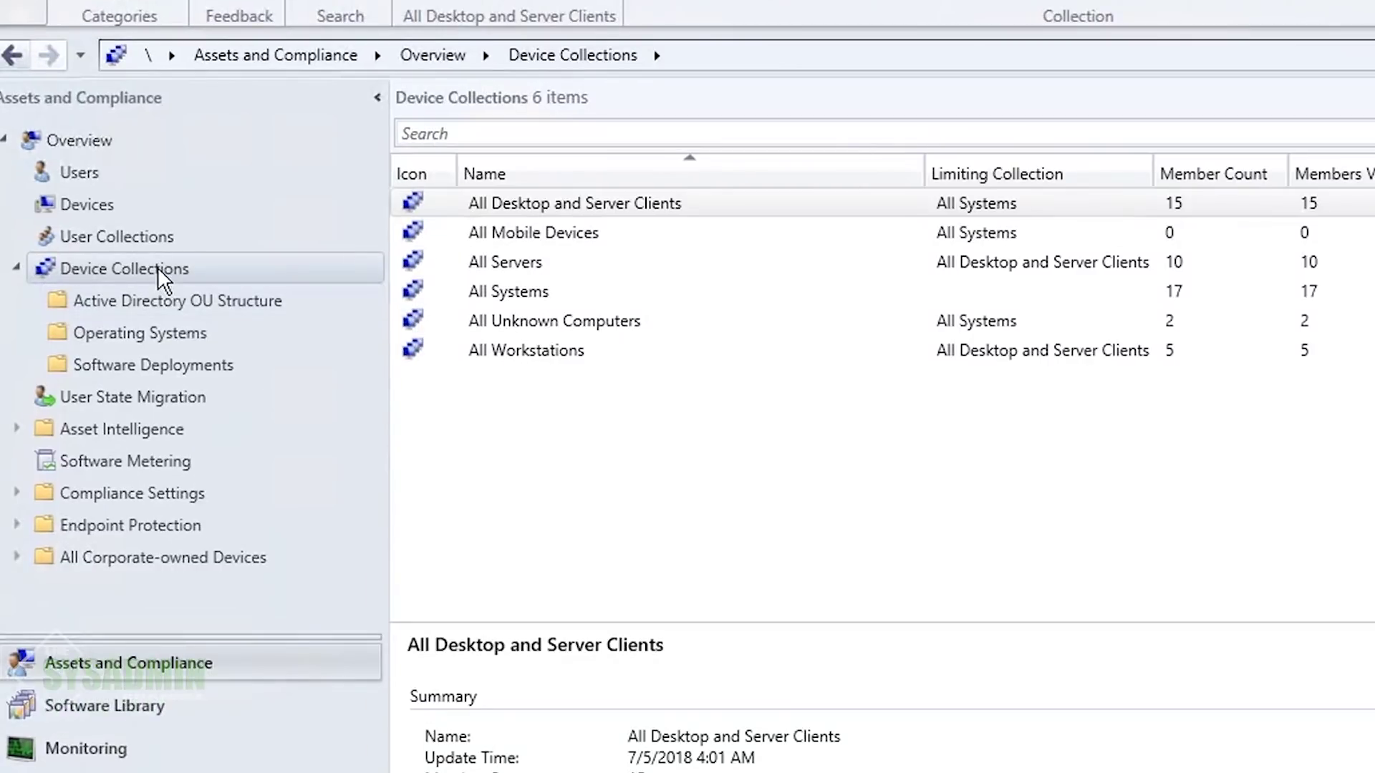
{"action": "right_click", "coordinate": [117, 305]}
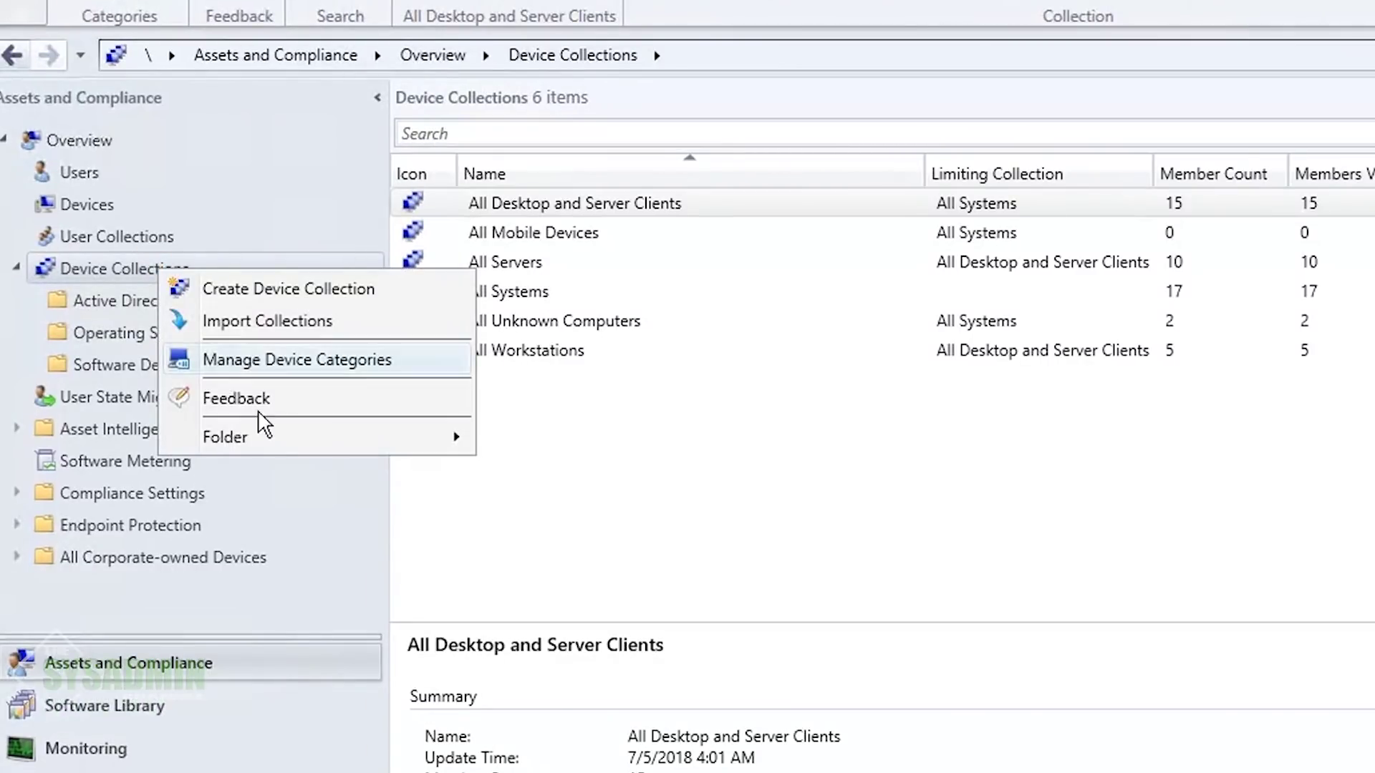
{"action": "mouse_move", "coordinate": [282, 439]}
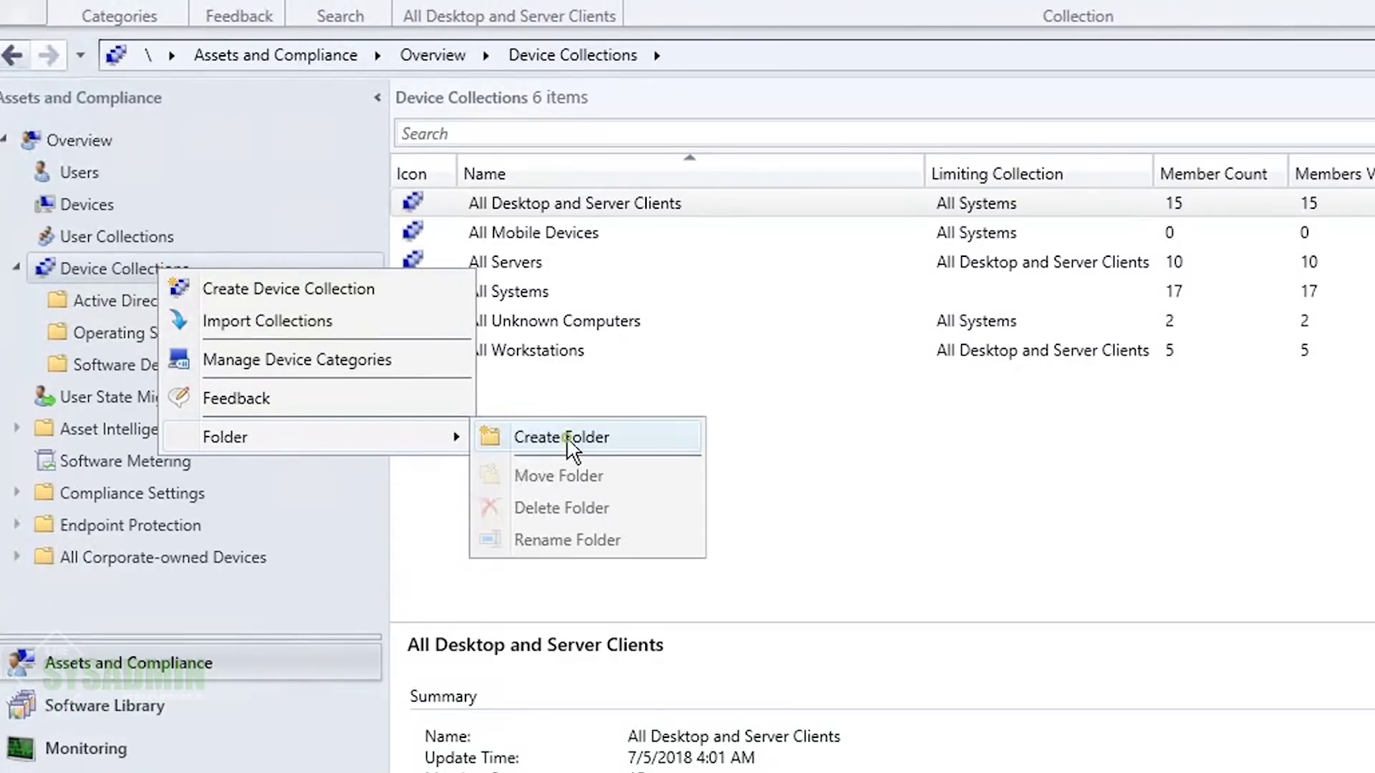
{"action": "left_click", "coordinate": [551, 457]}
{"action": "type", "text": "W"}
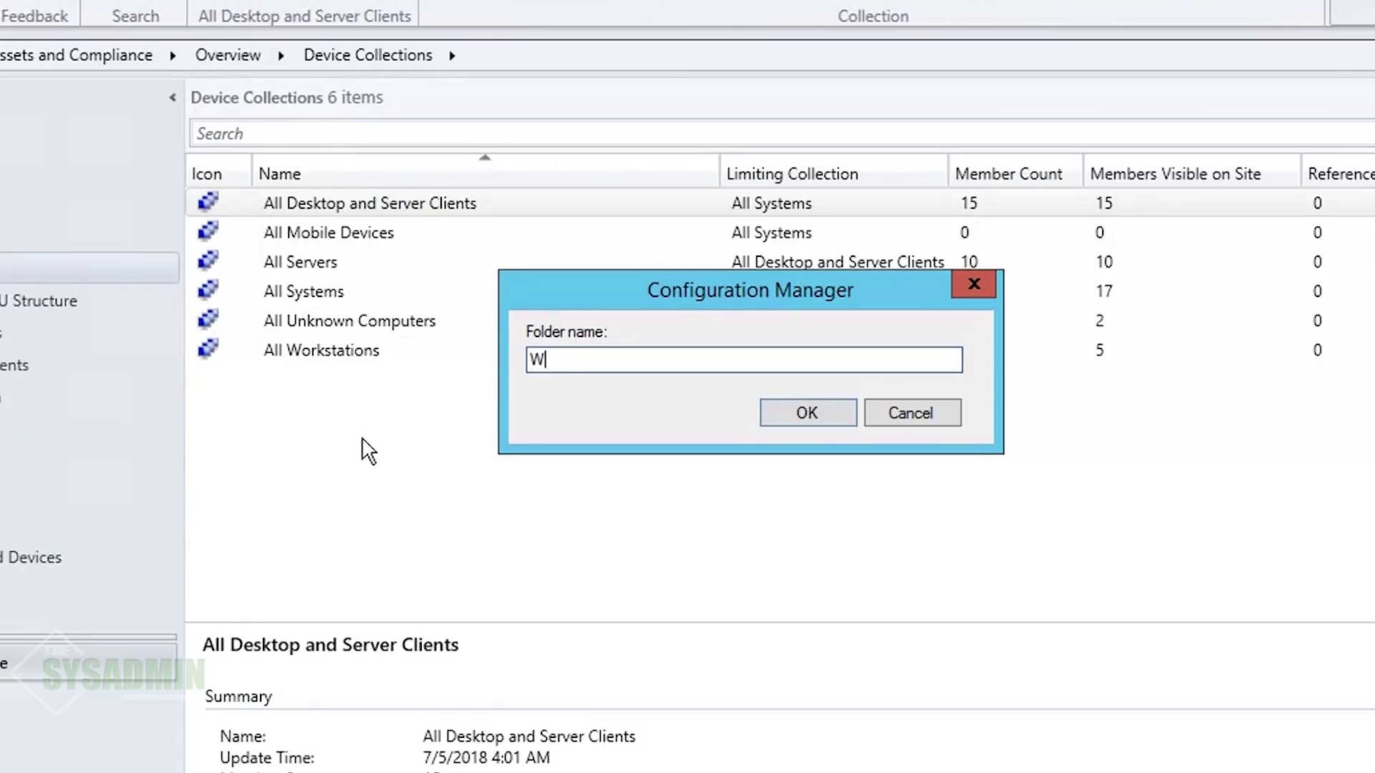
{"action": "type", "text": "indows Updates"}
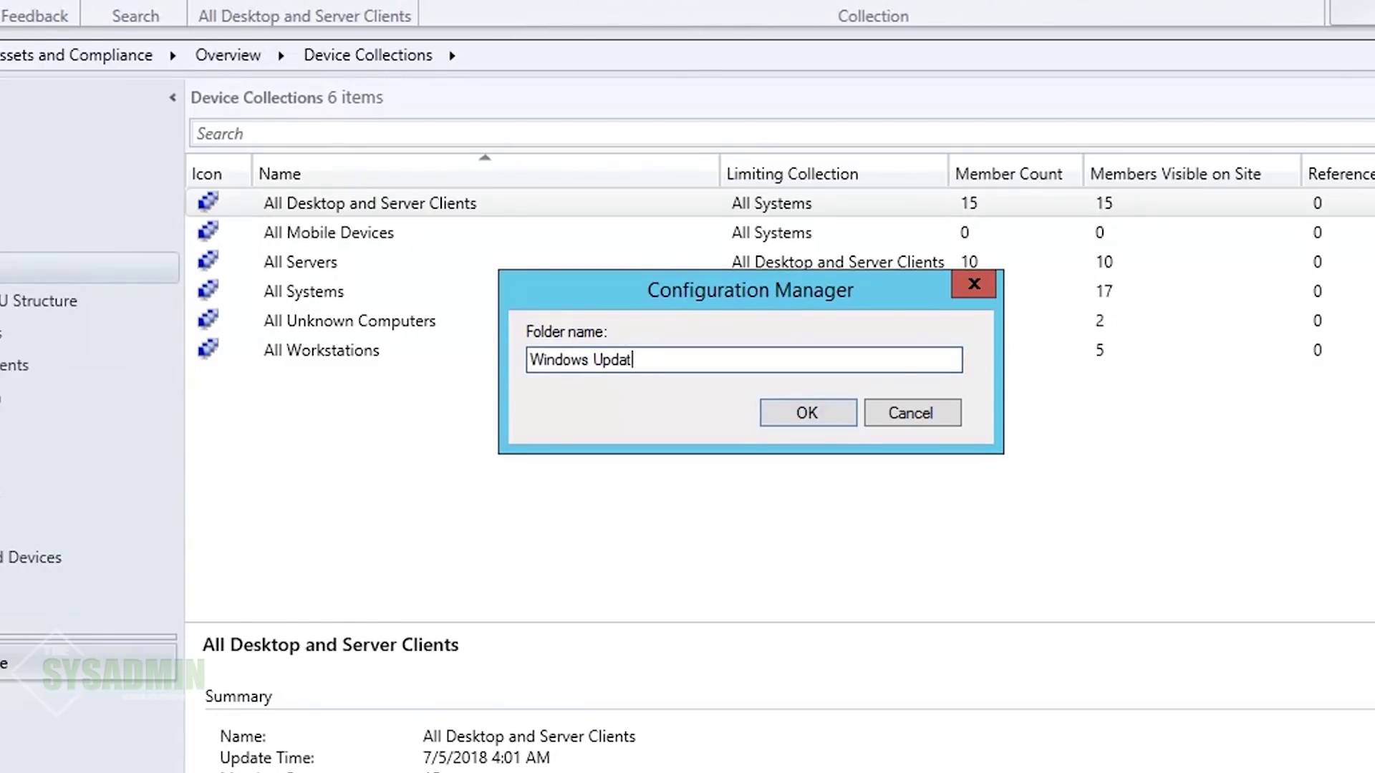
{"action": "left_click", "coordinate": [823, 410]}
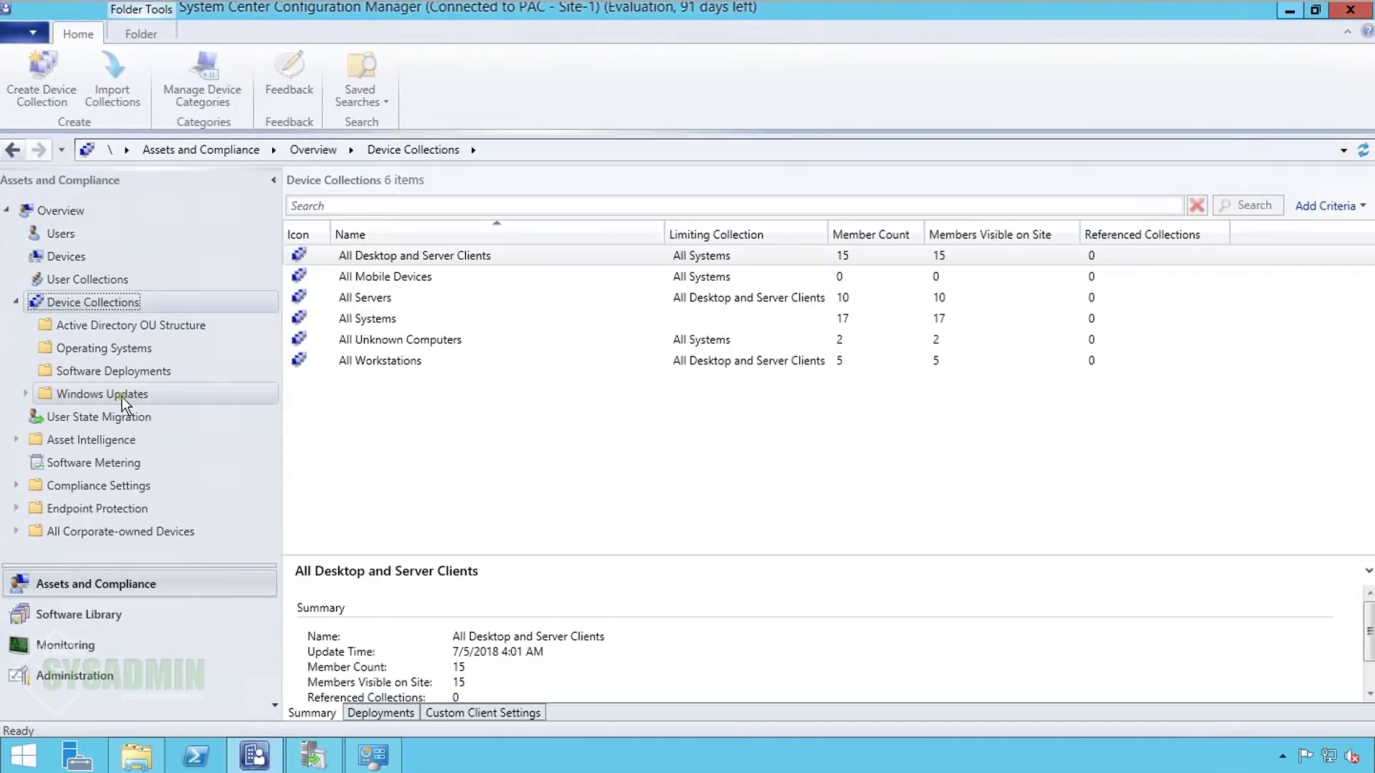
Step: Start a device collection in the Windows Updates folder, named "Servers - All", with All Servers as its limiting collection
{"action": "left_click", "coordinate": [122, 395]}
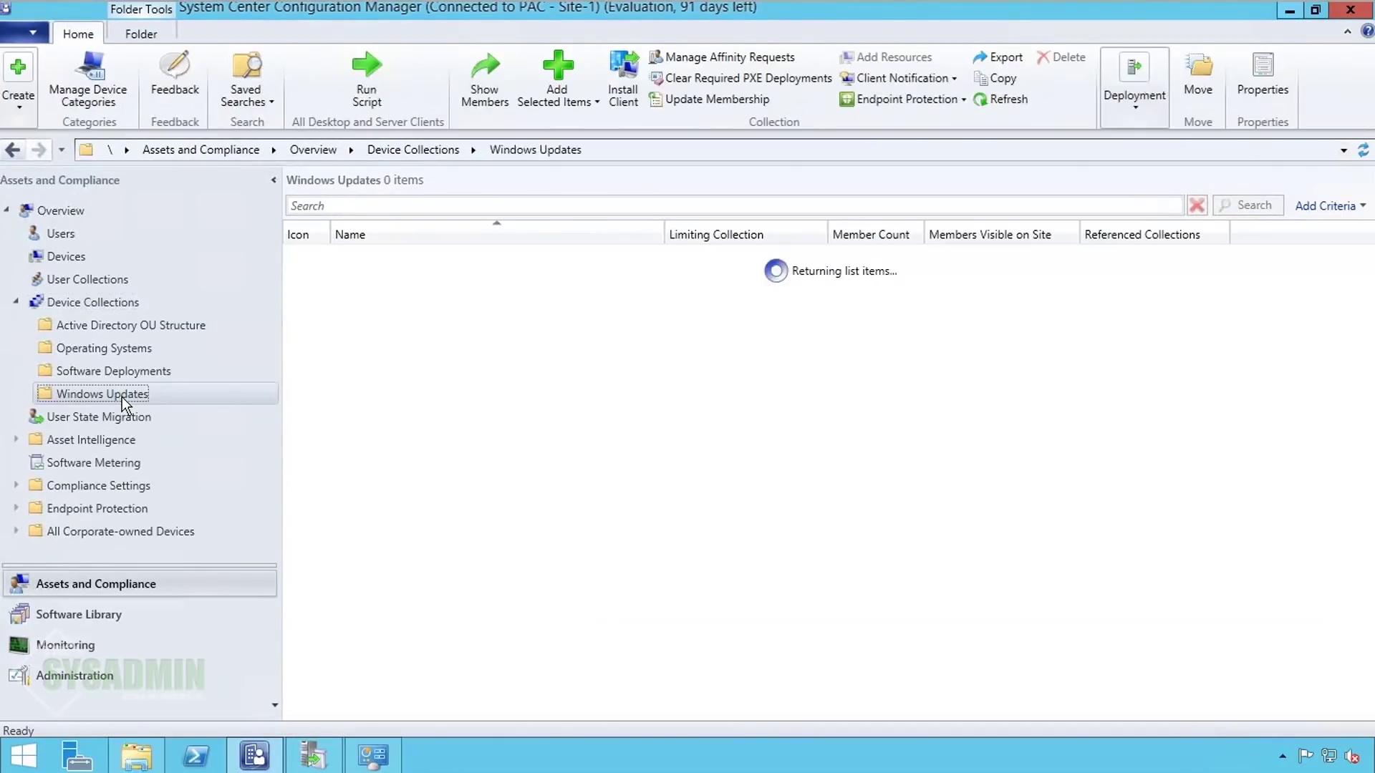
{"action": "right_click", "coordinate": [451, 312]}
{"action": "left_click", "coordinate": [562, 327]}
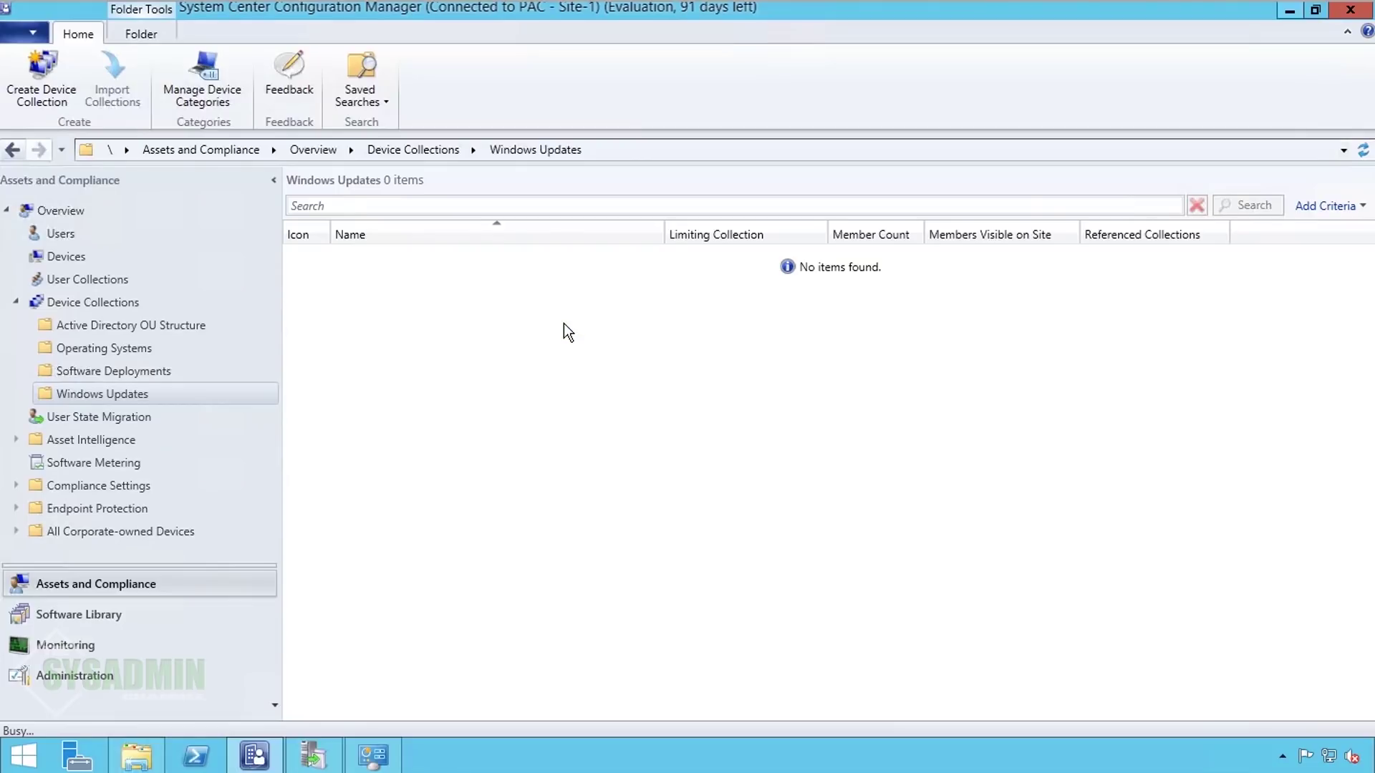
{"action": "type", "text": "Servers - All"}
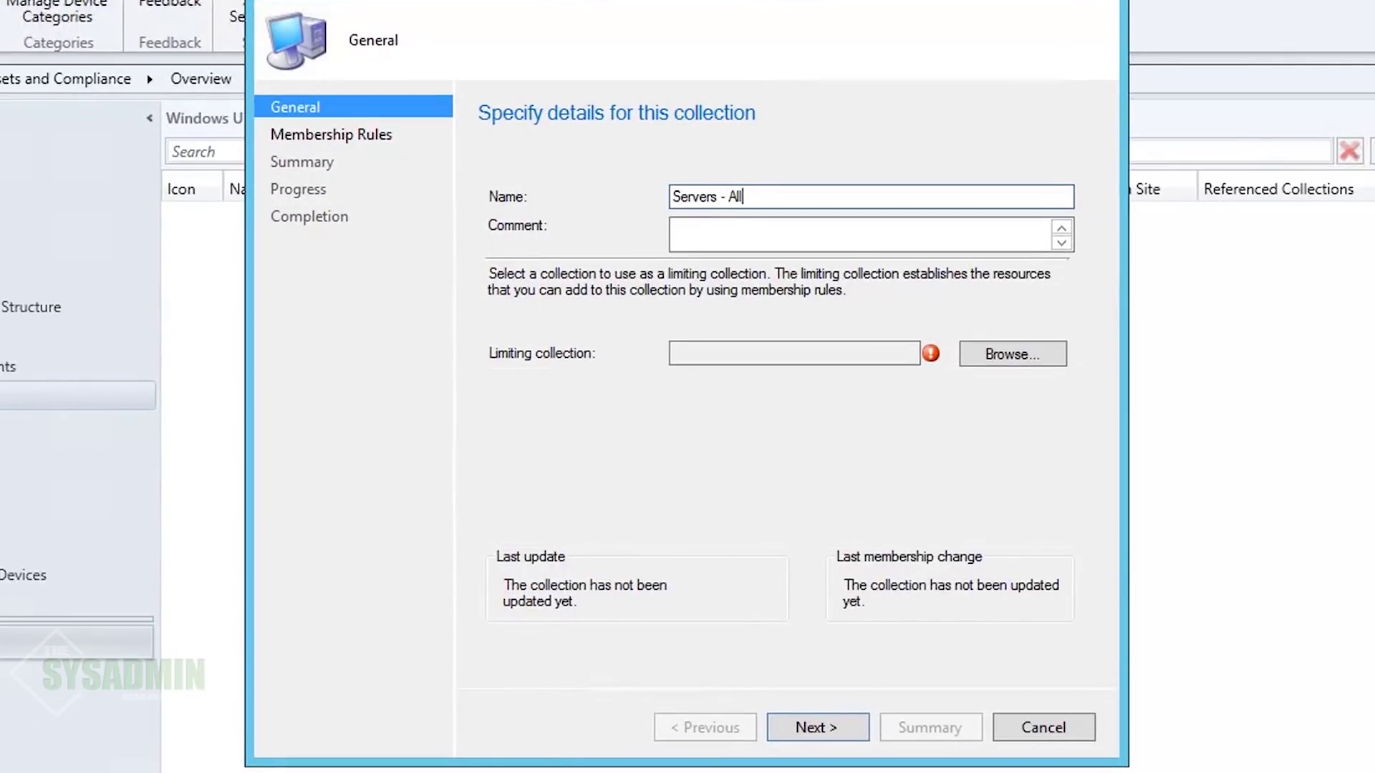
{"action": "left_click", "coordinate": [1033, 352]}
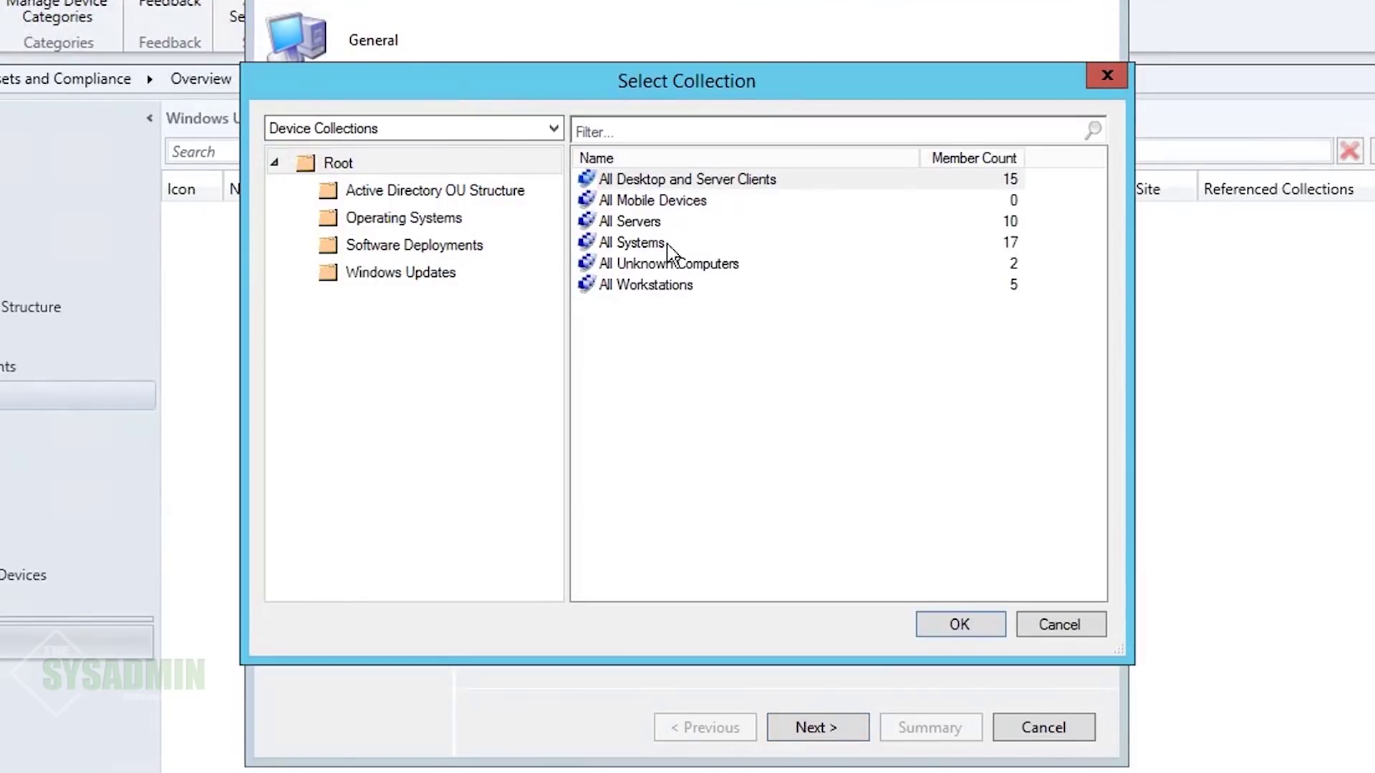
{"action": "left_click", "coordinate": [629, 222]}
{"action": "left_click", "coordinate": [960, 625]}
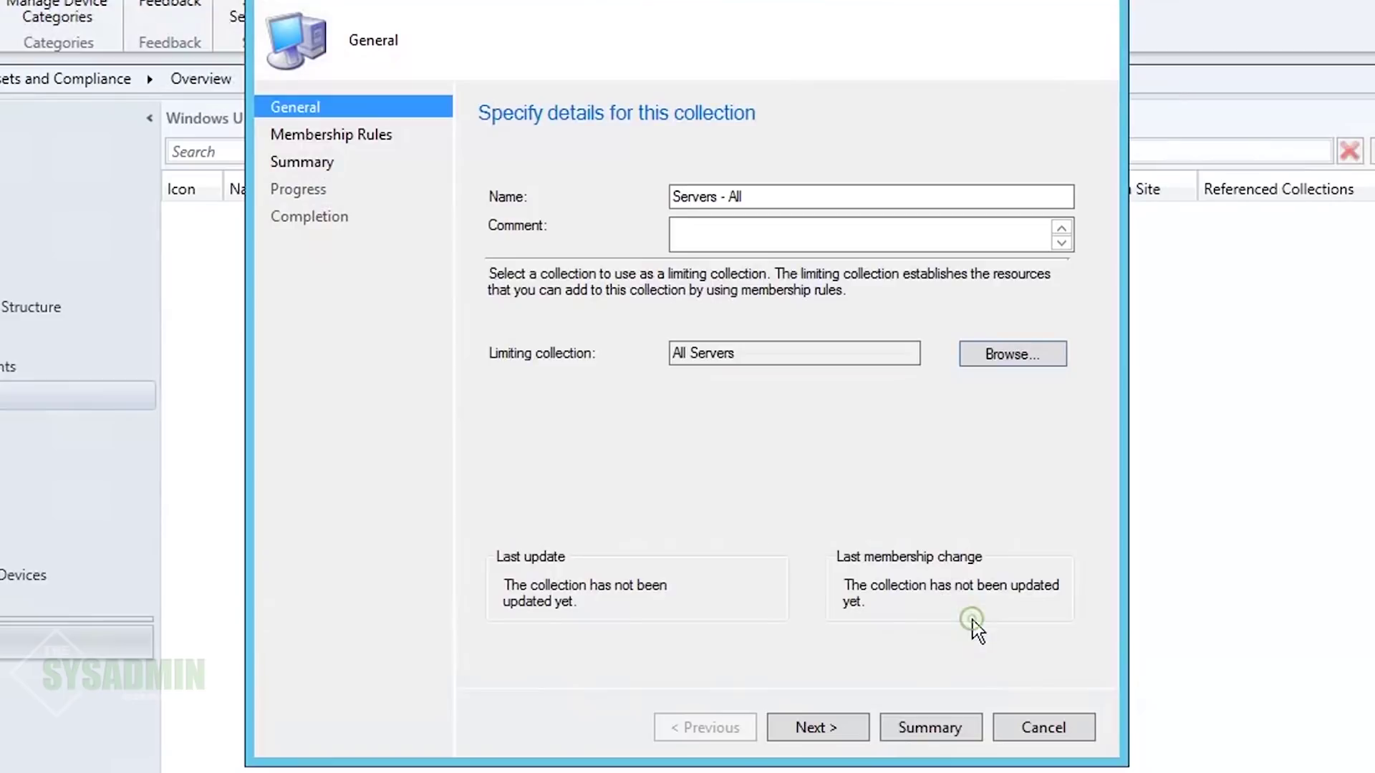
{"action": "left_click", "coordinate": [816, 728]}
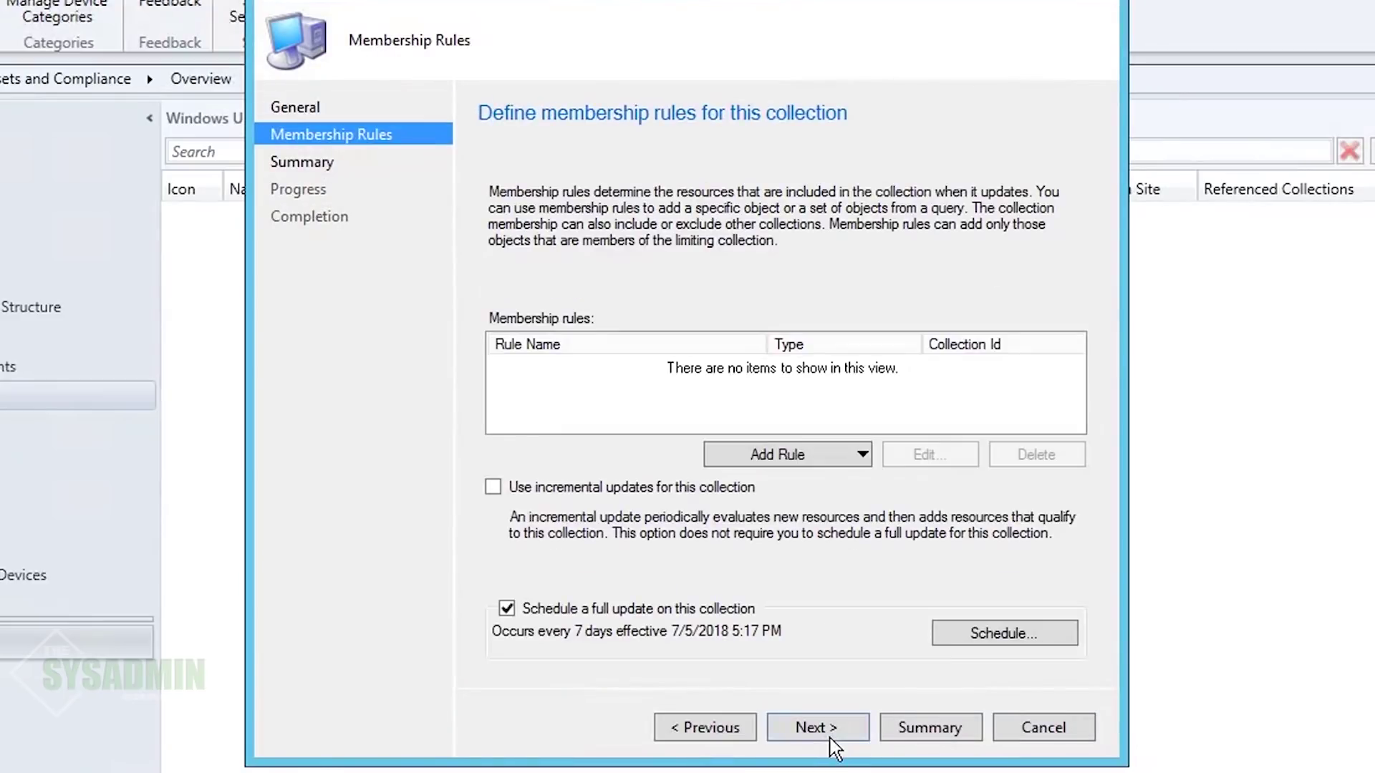
Step: Add an Include Collections membership rule for All Servers to the new collection
{"action": "left_click", "coordinate": [805, 454]}
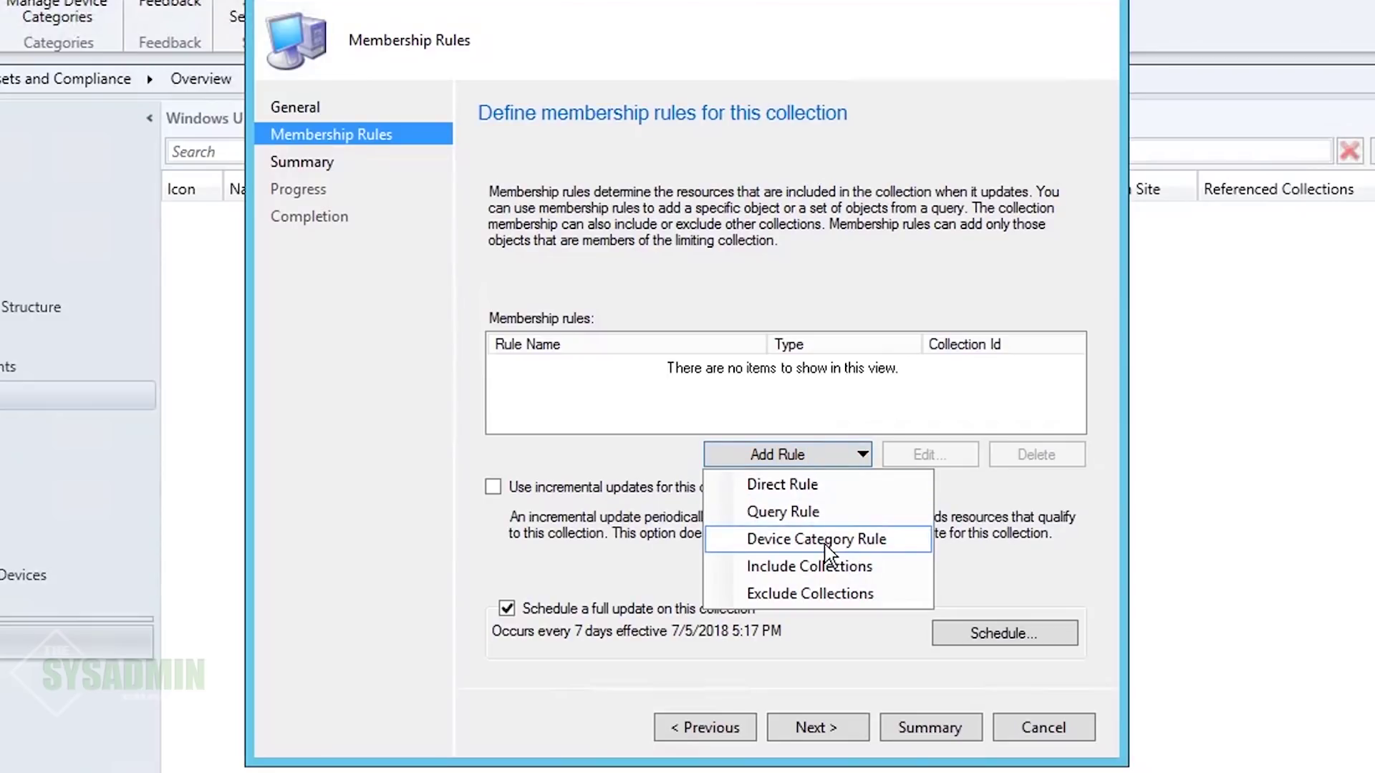
{"action": "left_click", "coordinate": [825, 566]}
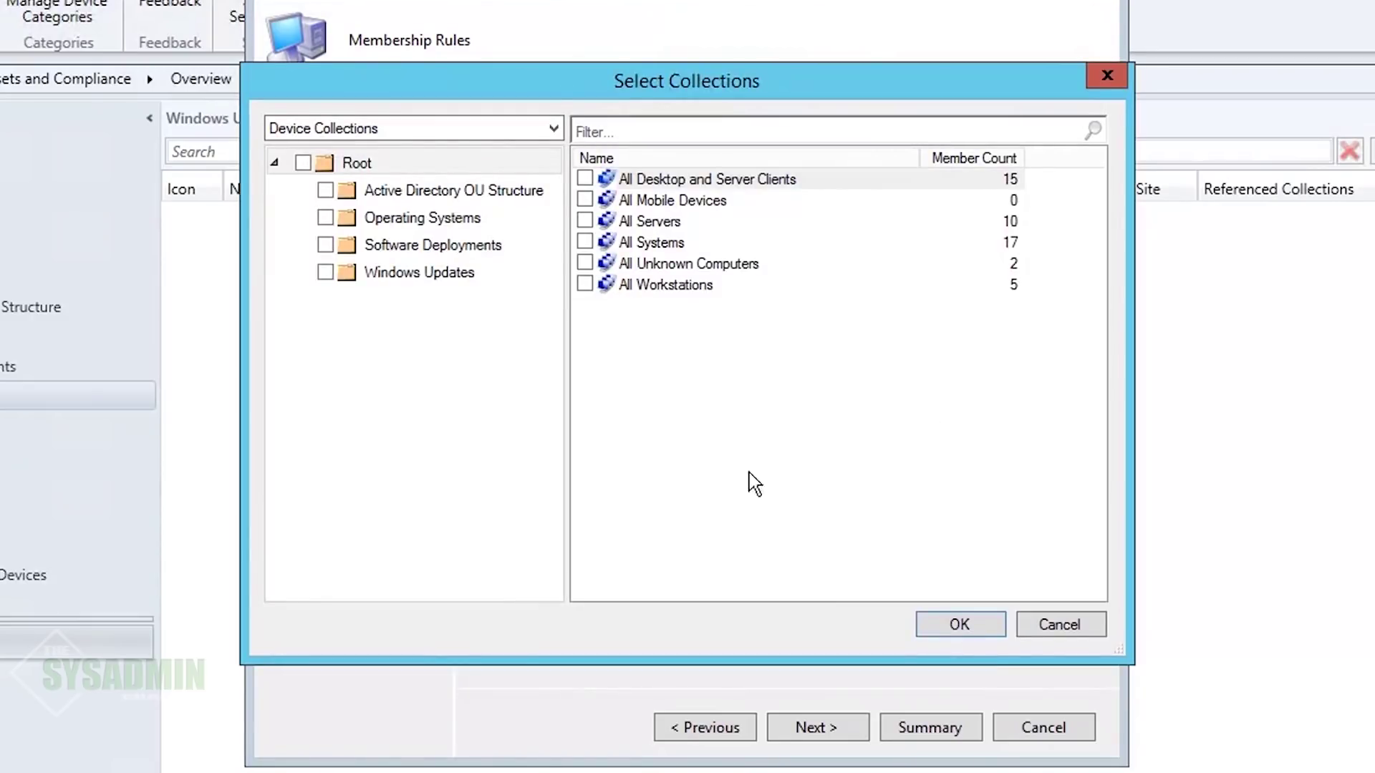
{"action": "left_click", "coordinate": [585, 221]}
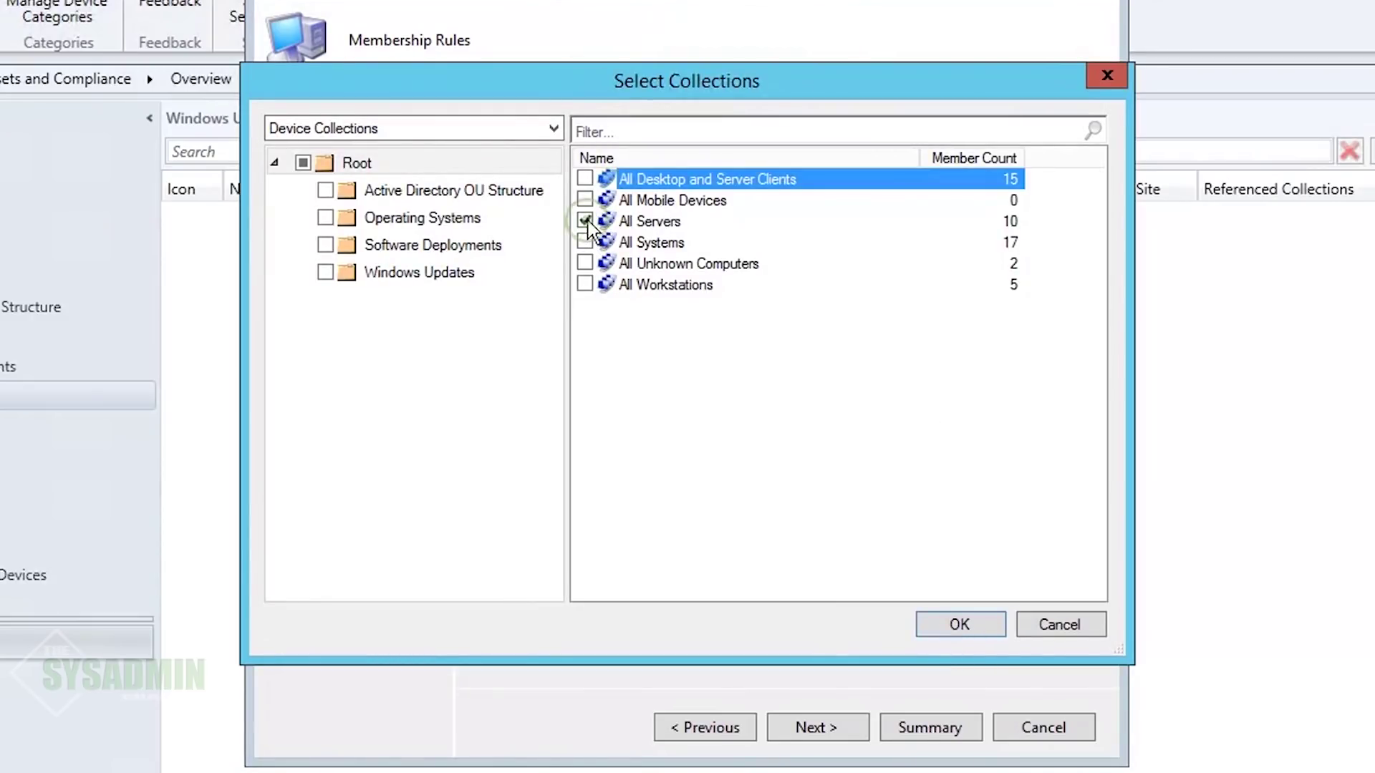
{"action": "left_click", "coordinate": [955, 622]}
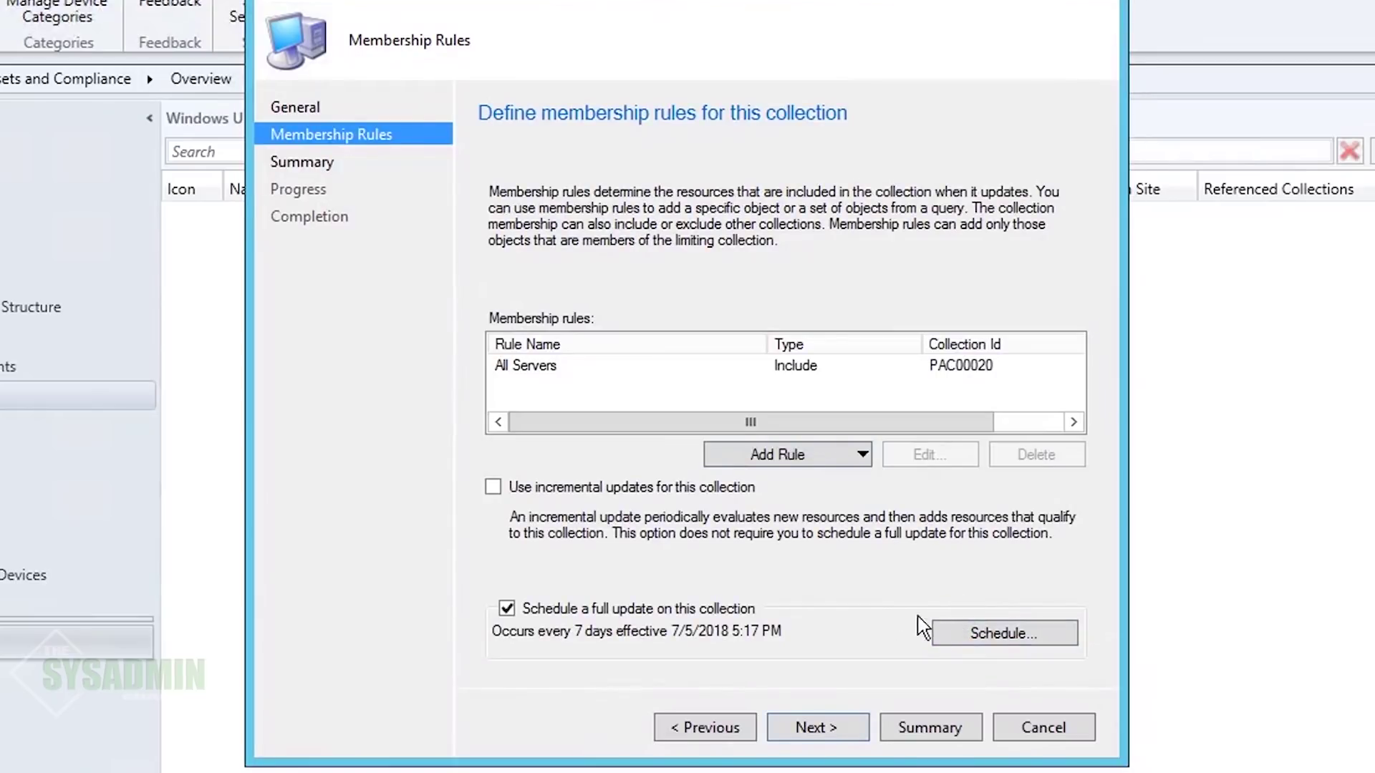
Step: Enable incremental updates for the Servers - All collection and complete the creation wizard
{"action": "left_click", "coordinate": [493, 487]}
{"action": "left_click", "coordinate": [819, 729]}
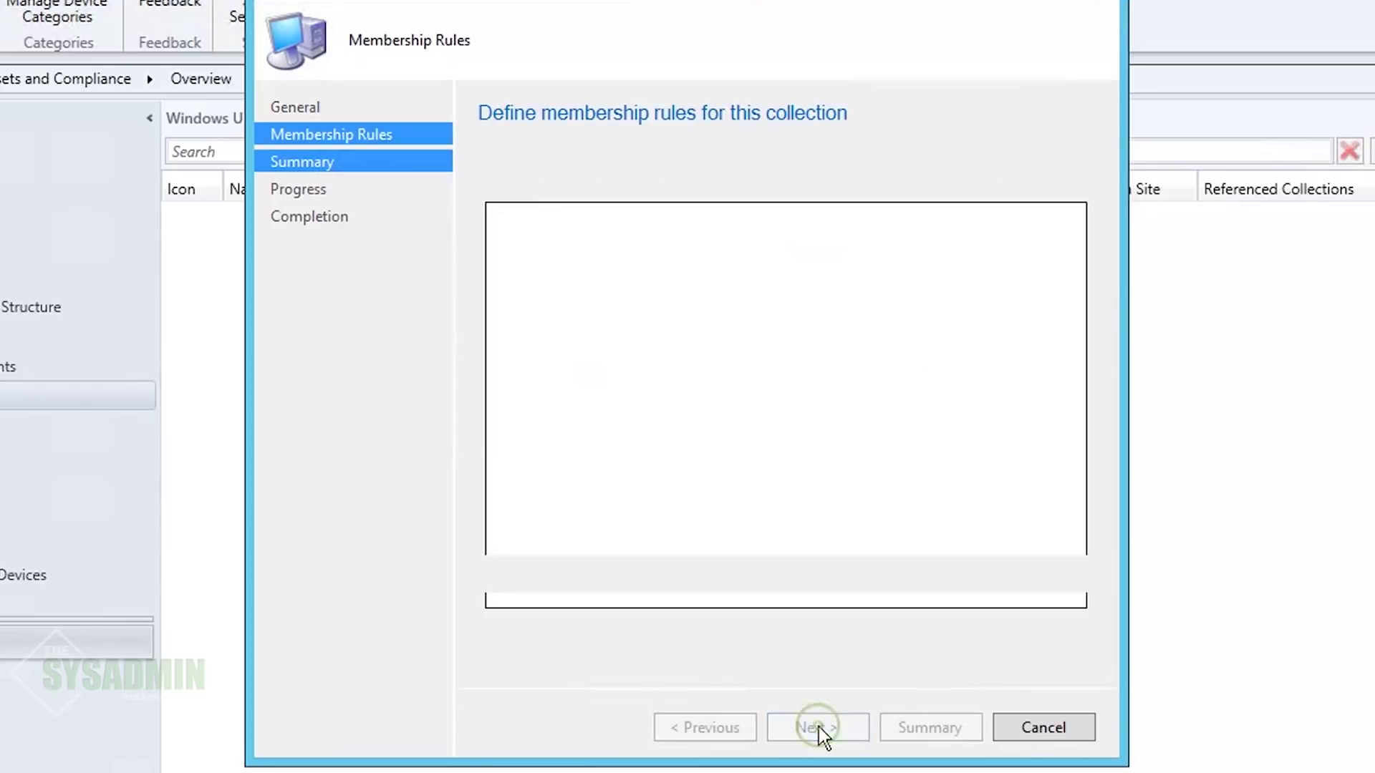
{"action": "left_click", "coordinate": [818, 728]}
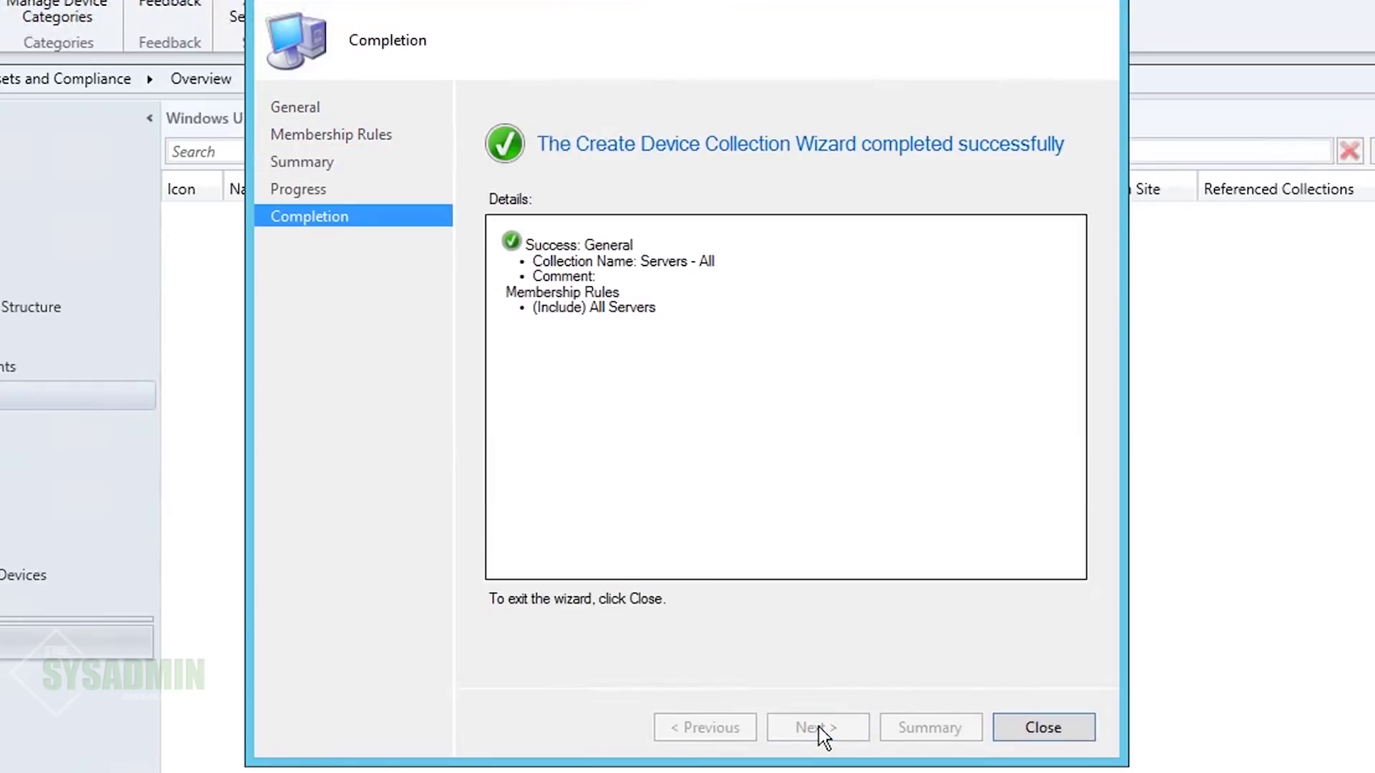
{"action": "left_click", "coordinate": [1028, 732]}
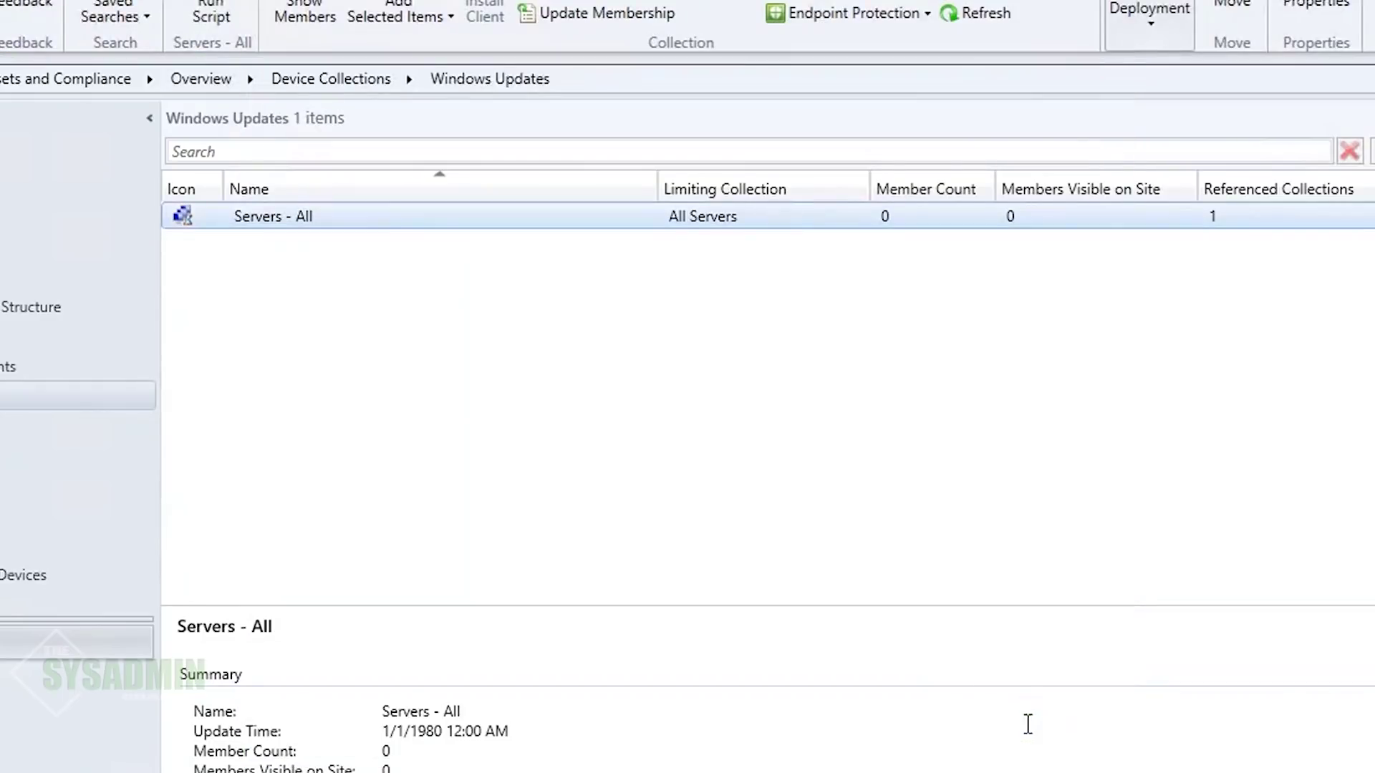
Step: Start another device collection in the Windows Updates folder, named "Servers - Test Group", with All Servers as its limiting collection
{"action": "left_click", "coordinate": [389, 336]}
{"action": "right_click", "coordinate": [389, 334]}
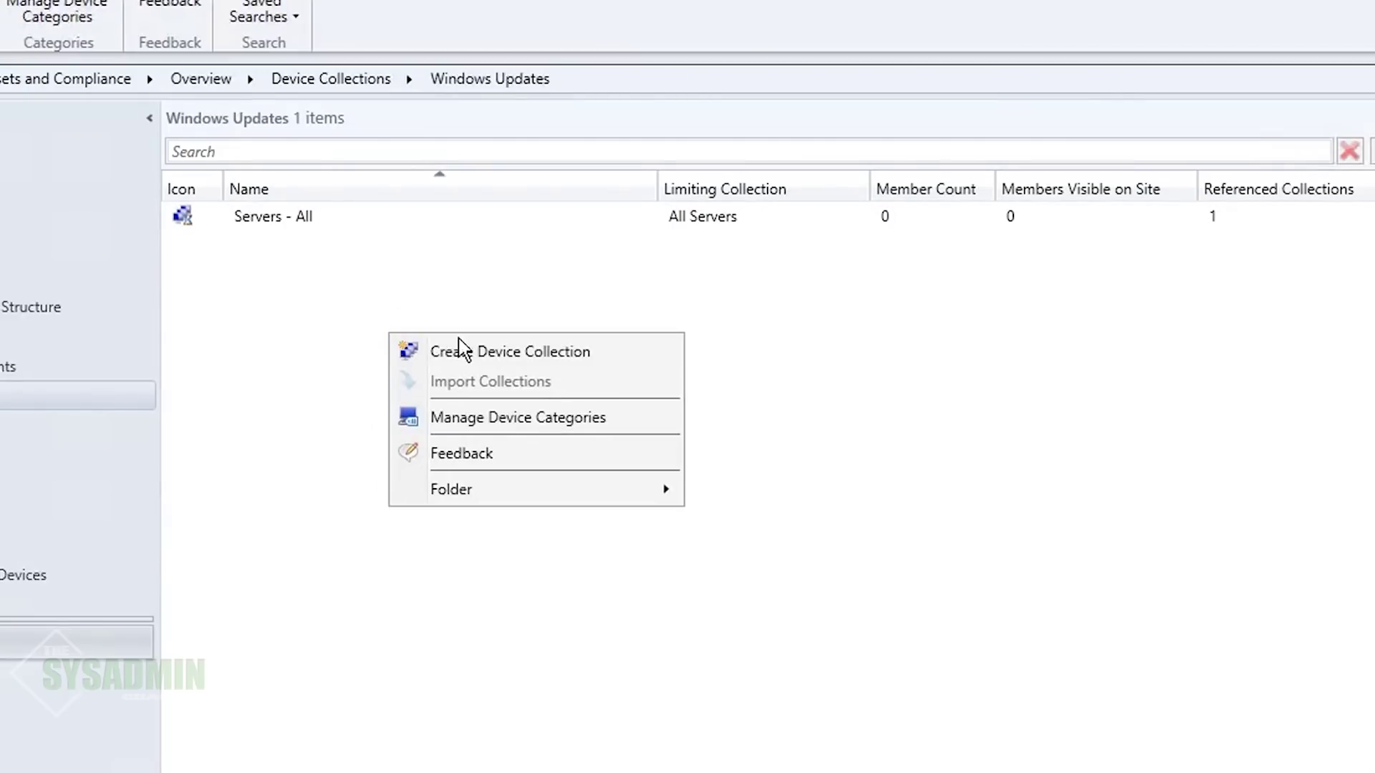
{"action": "left_click", "coordinate": [534, 352]}
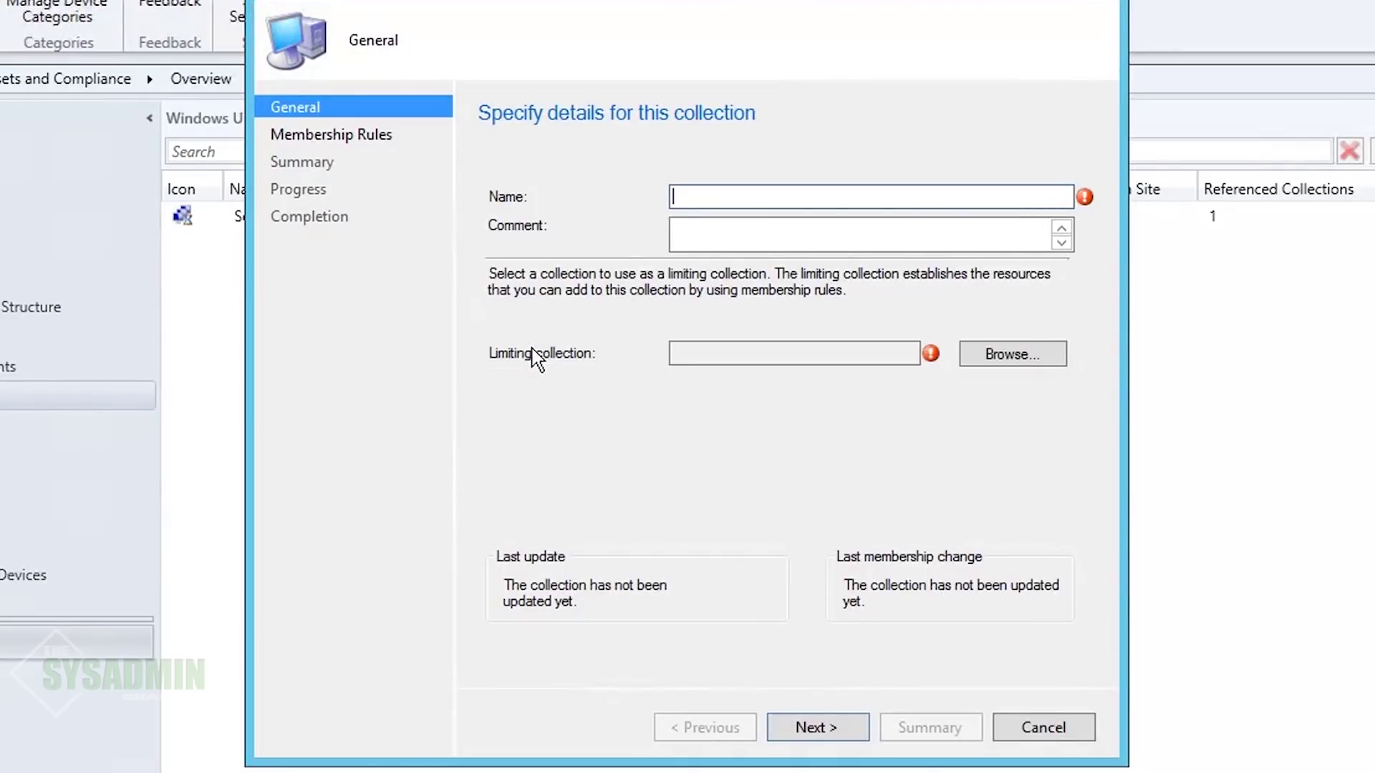
{"action": "type", "text": "Servers - Test Group"}
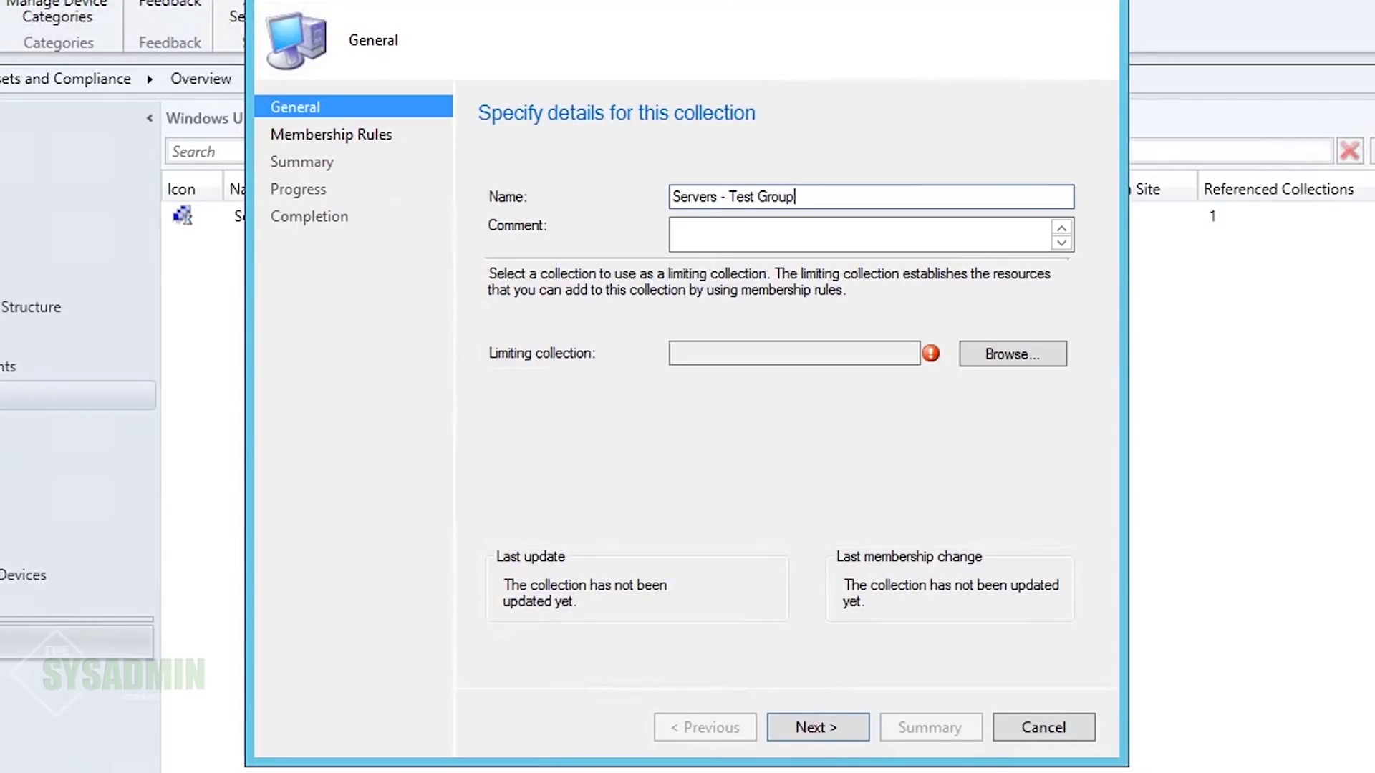
{"action": "left_click", "coordinate": [1003, 353]}
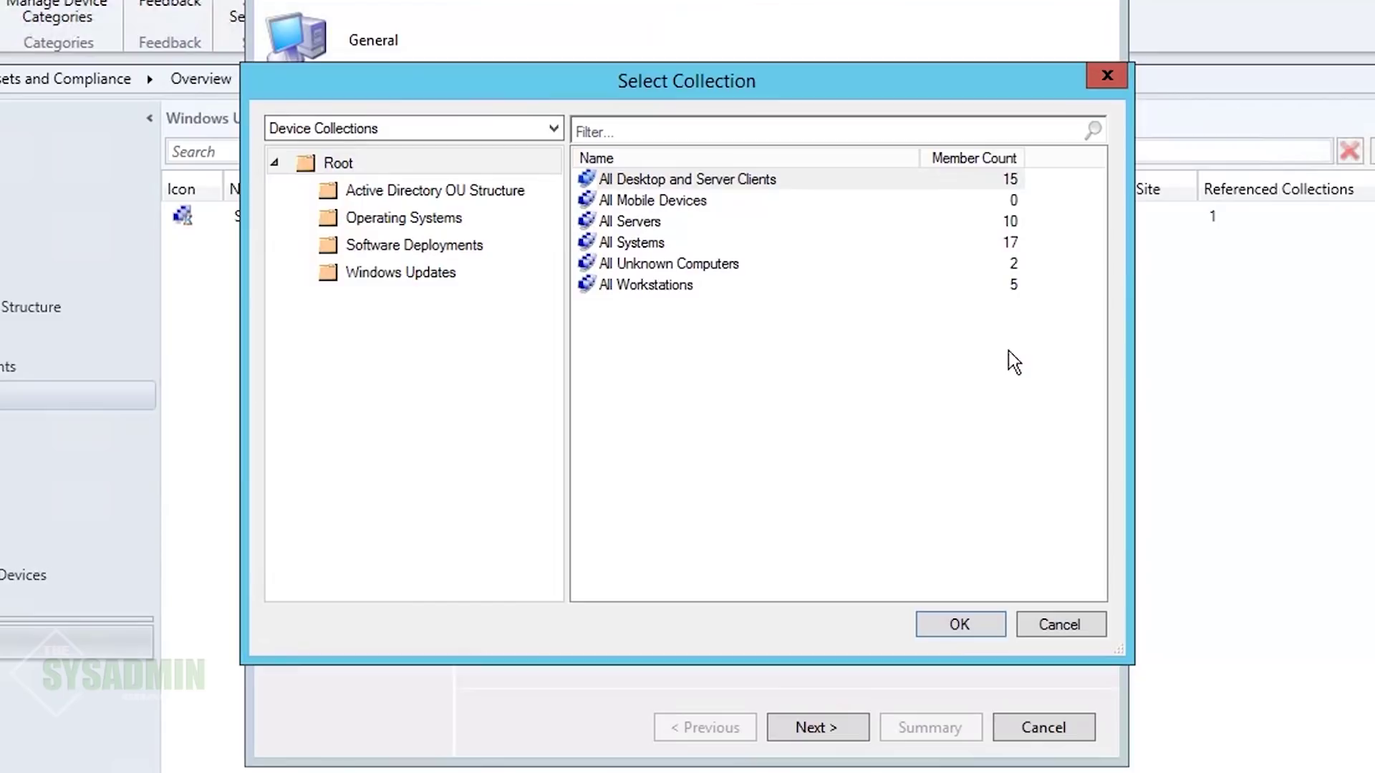
{"action": "left_click", "coordinate": [634, 222]}
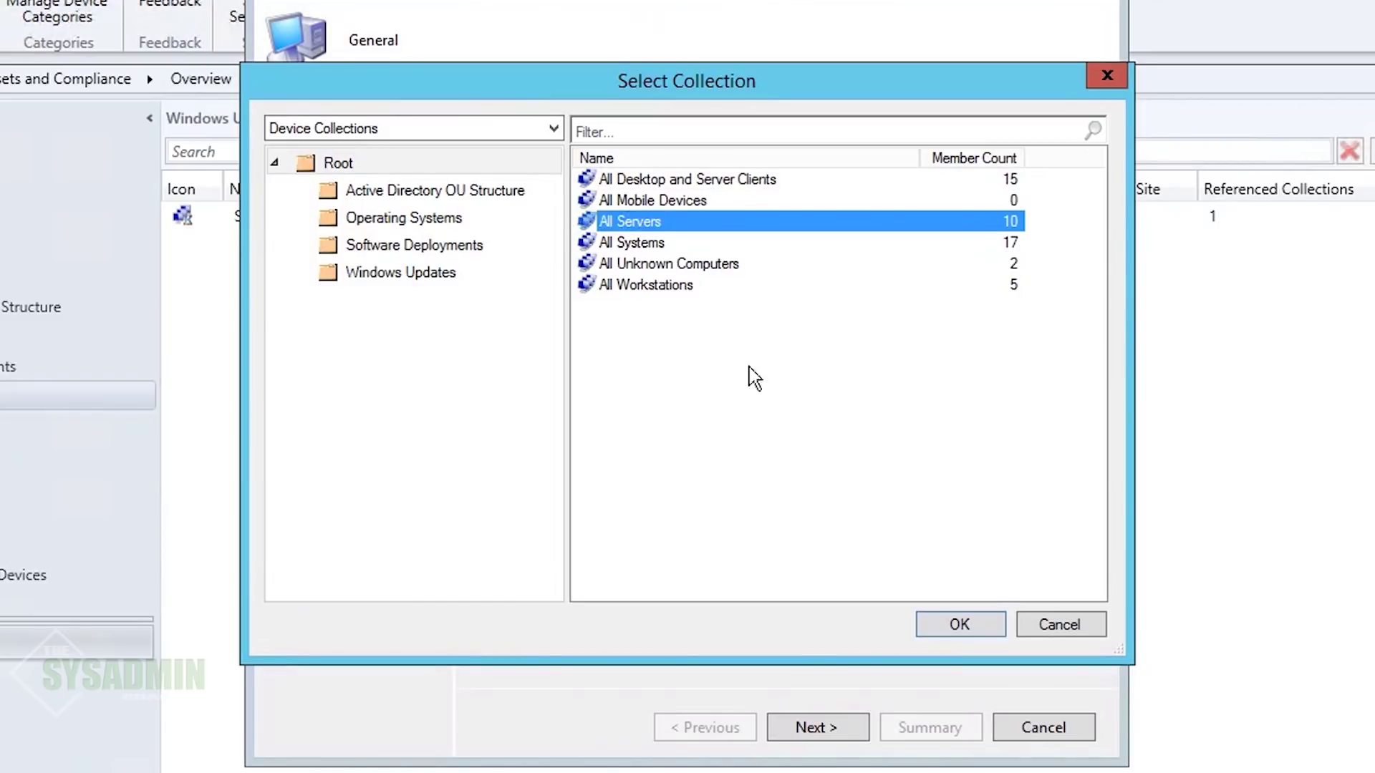
{"action": "left_click", "coordinate": [957, 624]}
{"action": "left_click", "coordinate": [840, 729]}
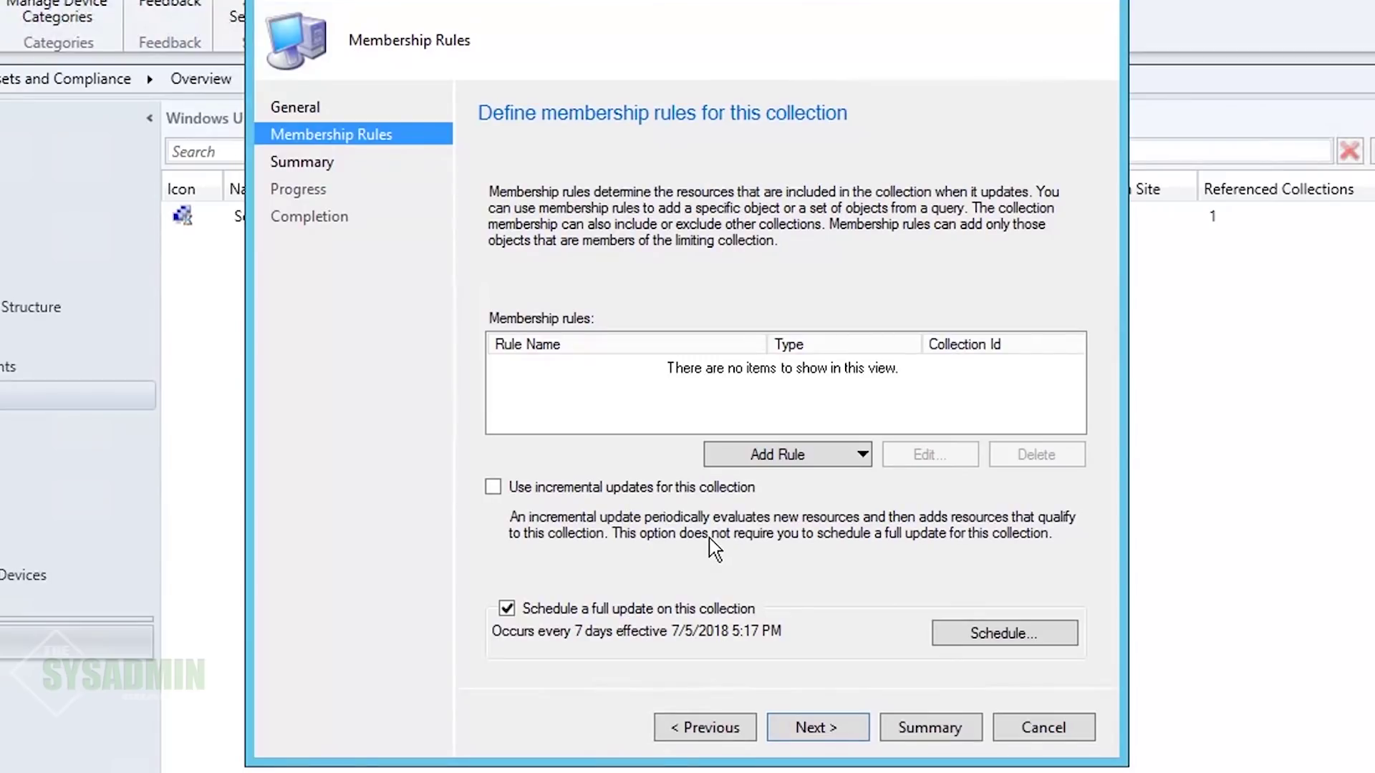
Step: Complete the creation wizard for Servers - Test Group without defining any membership rules
{"action": "left_click", "coordinate": [827, 727]}
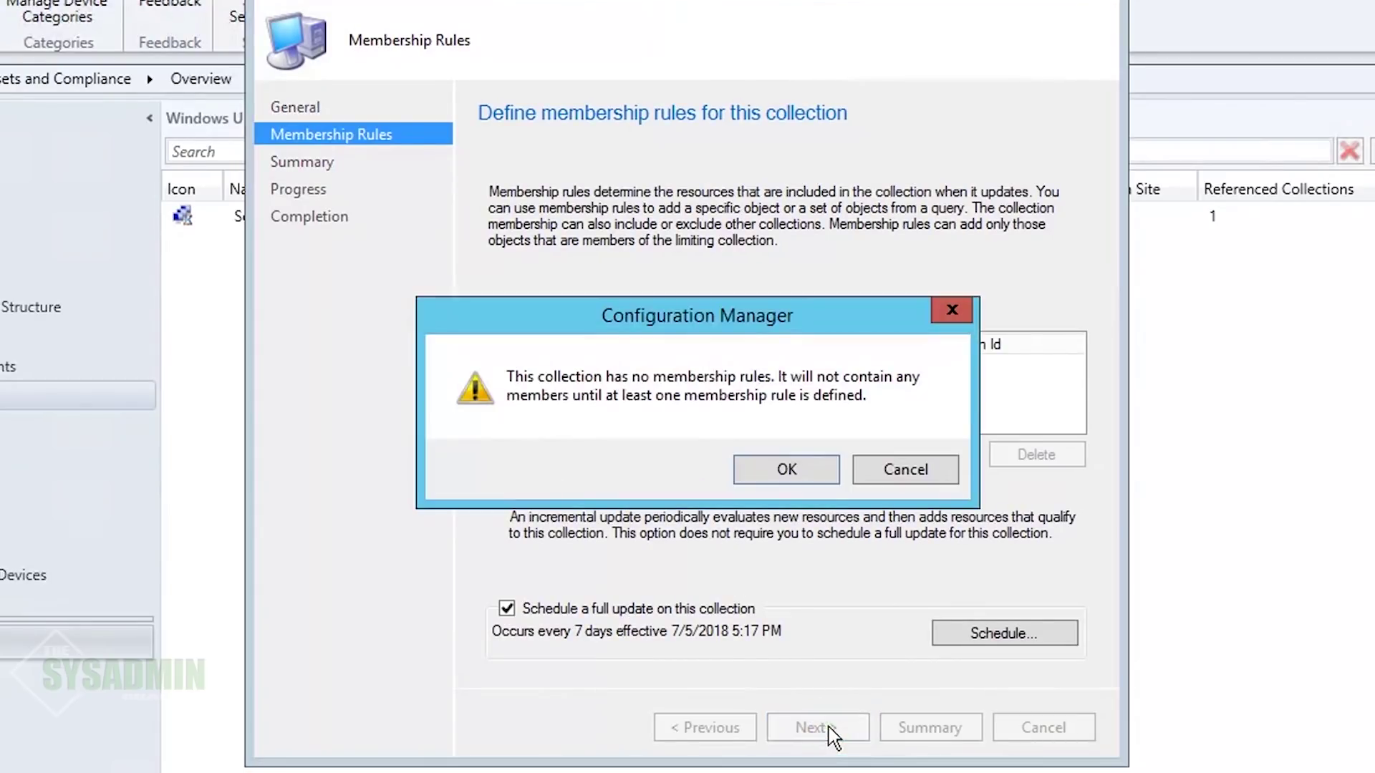
{"action": "left_click", "coordinate": [788, 466]}
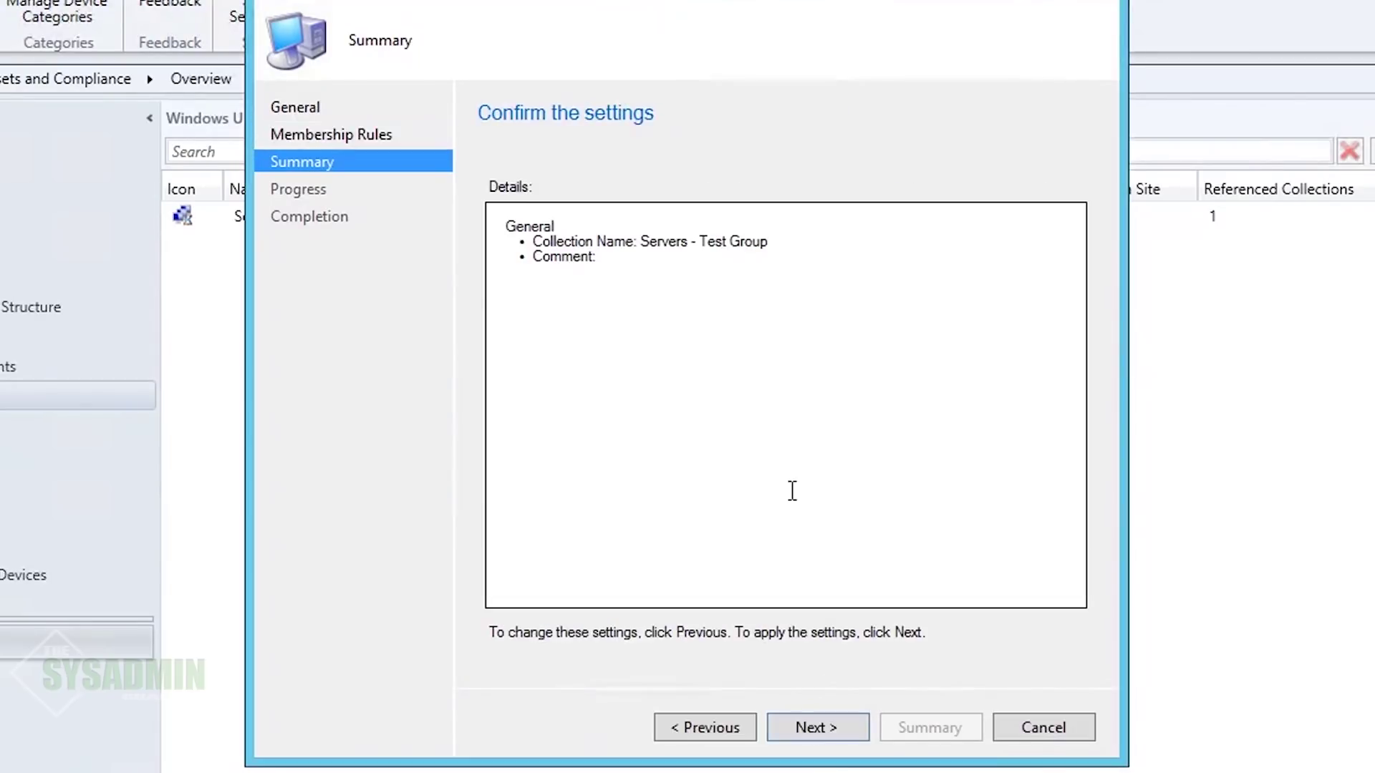
{"action": "left_click", "coordinate": [825, 727]}
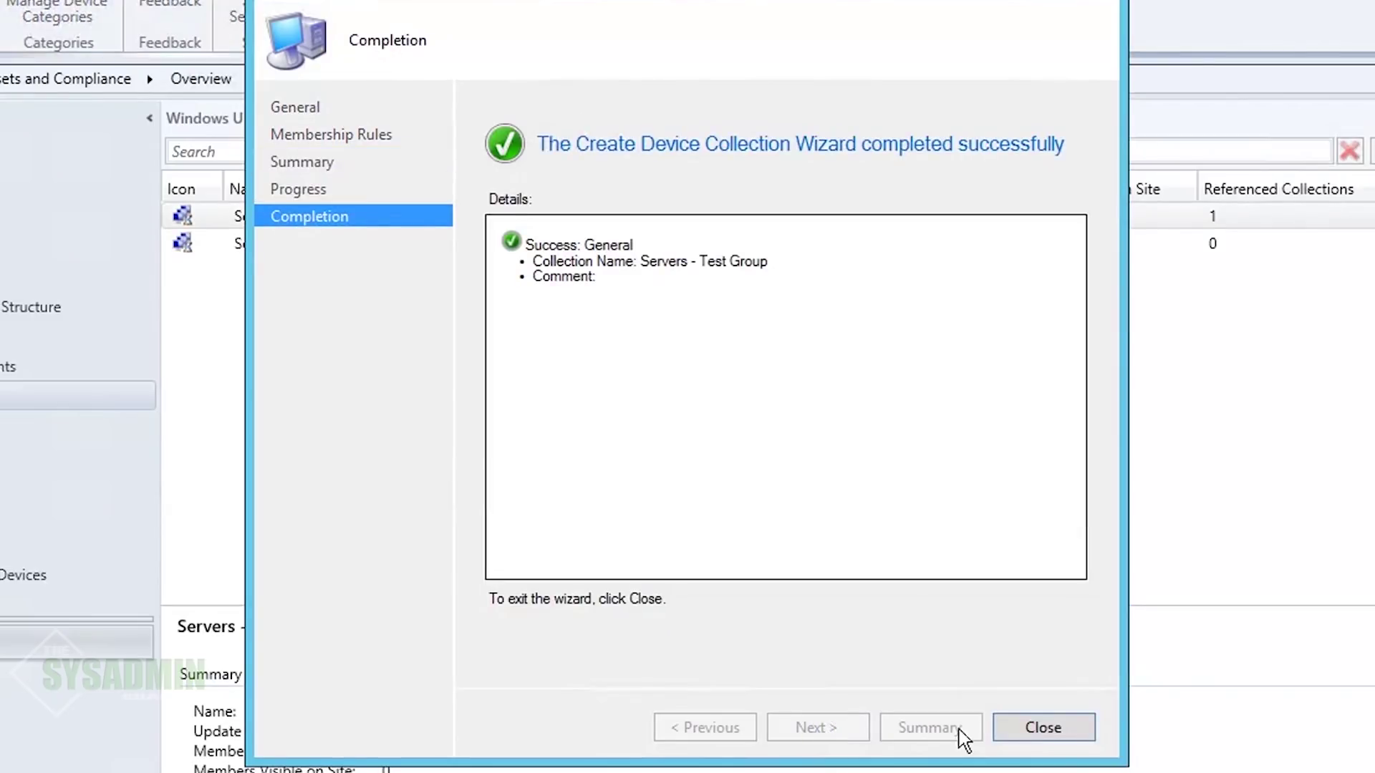
{"action": "left_click", "coordinate": [1070, 728]}
Step: Start a device collection in the Windows Updates folder, named "Workstations - All", with All Workstations as its limiting collection
{"action": "left_click", "coordinate": [501, 432]}
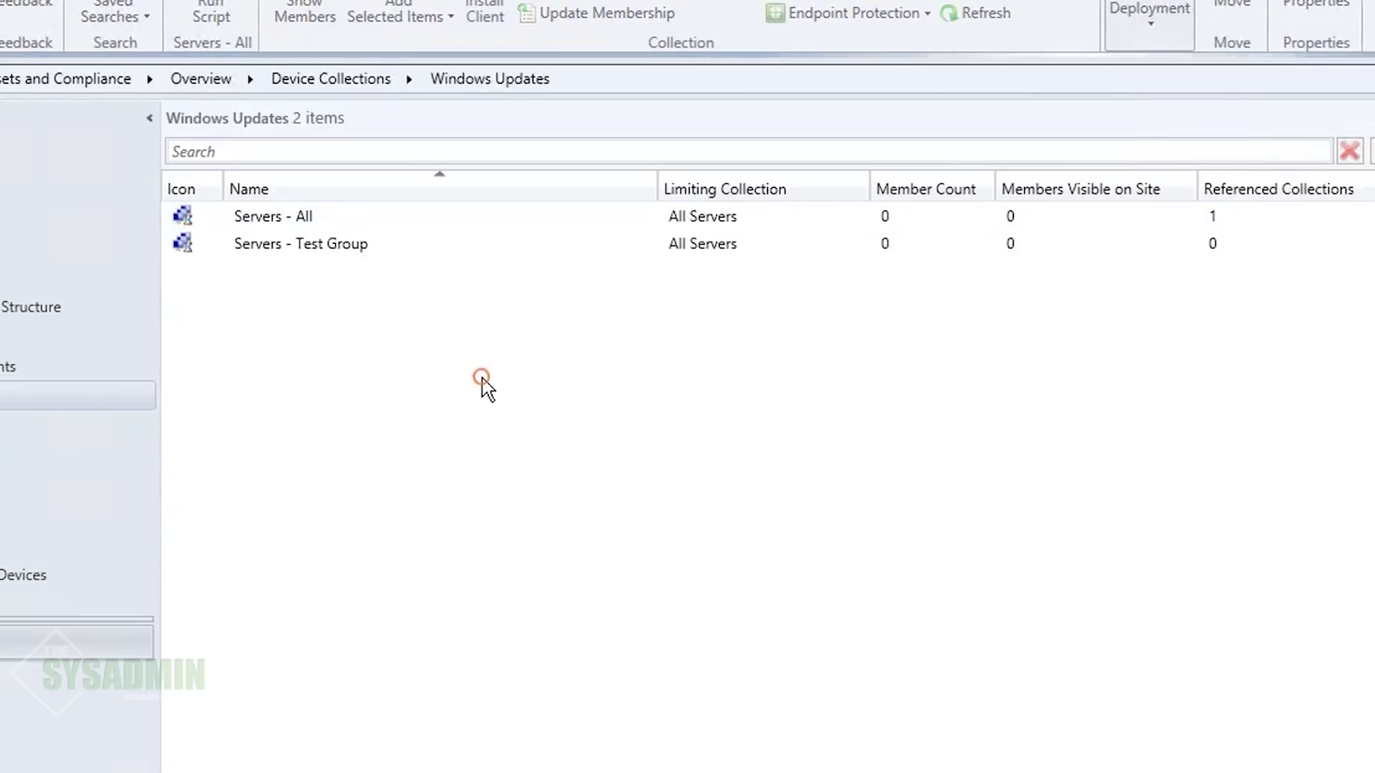
{"action": "right_click", "coordinate": [483, 380]}
{"action": "left_click", "coordinate": [613, 396]}
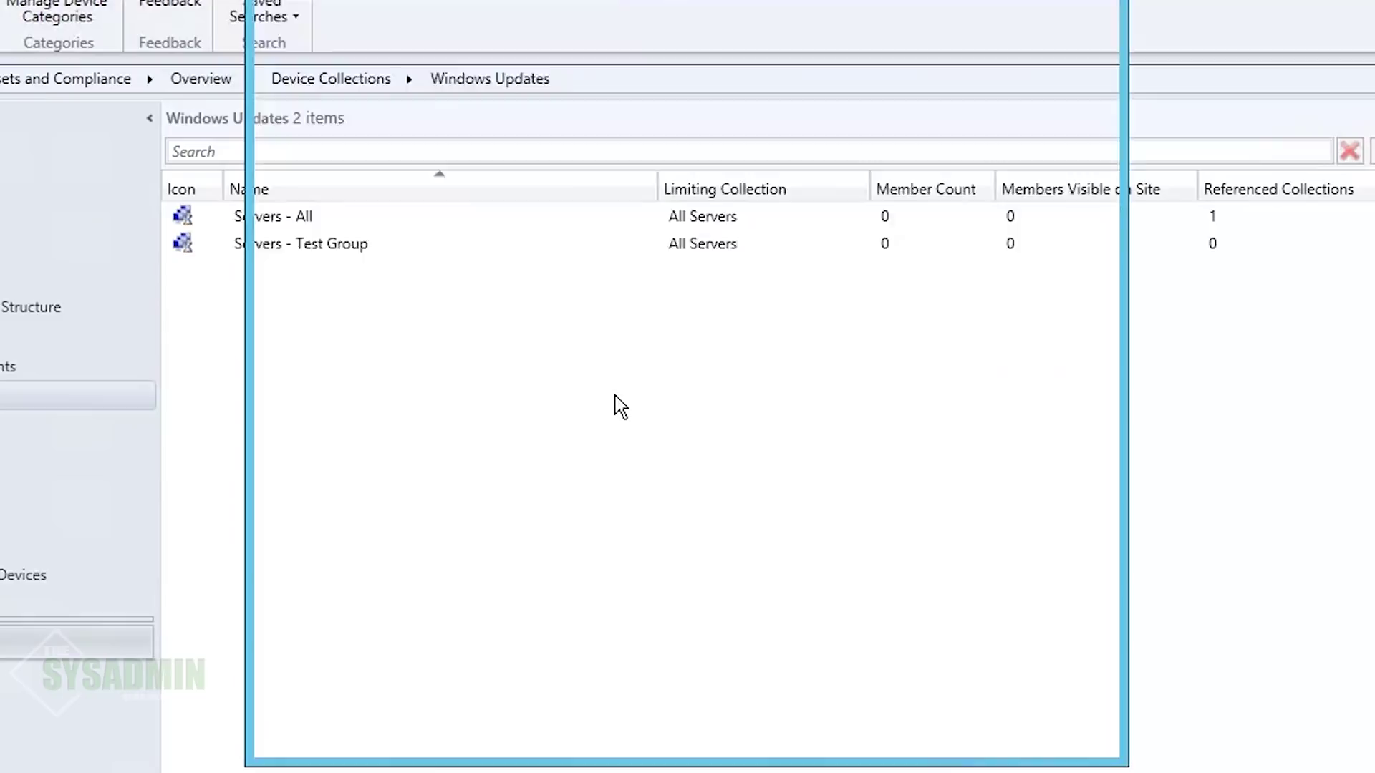
{"action": "type", "text": "Workstations - All"}
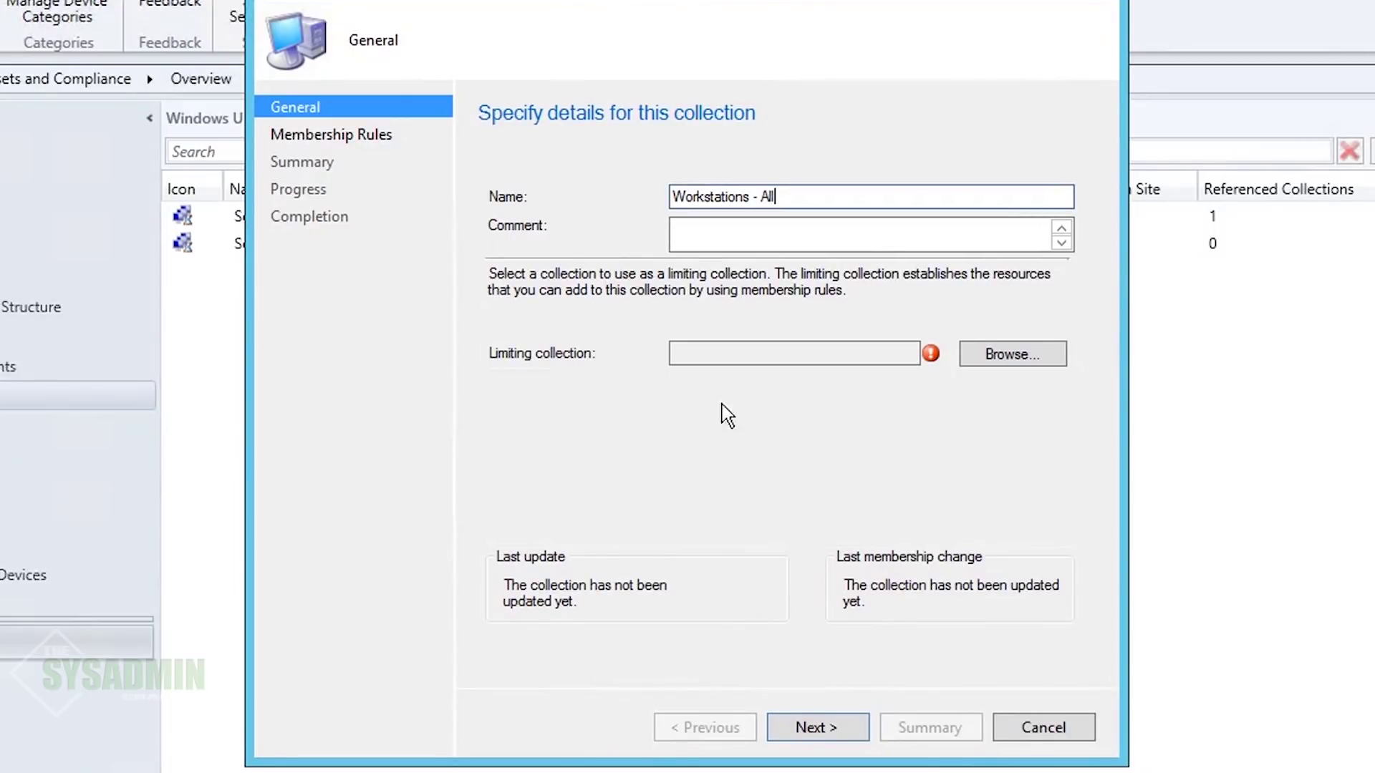
{"action": "left_click", "coordinate": [1011, 356]}
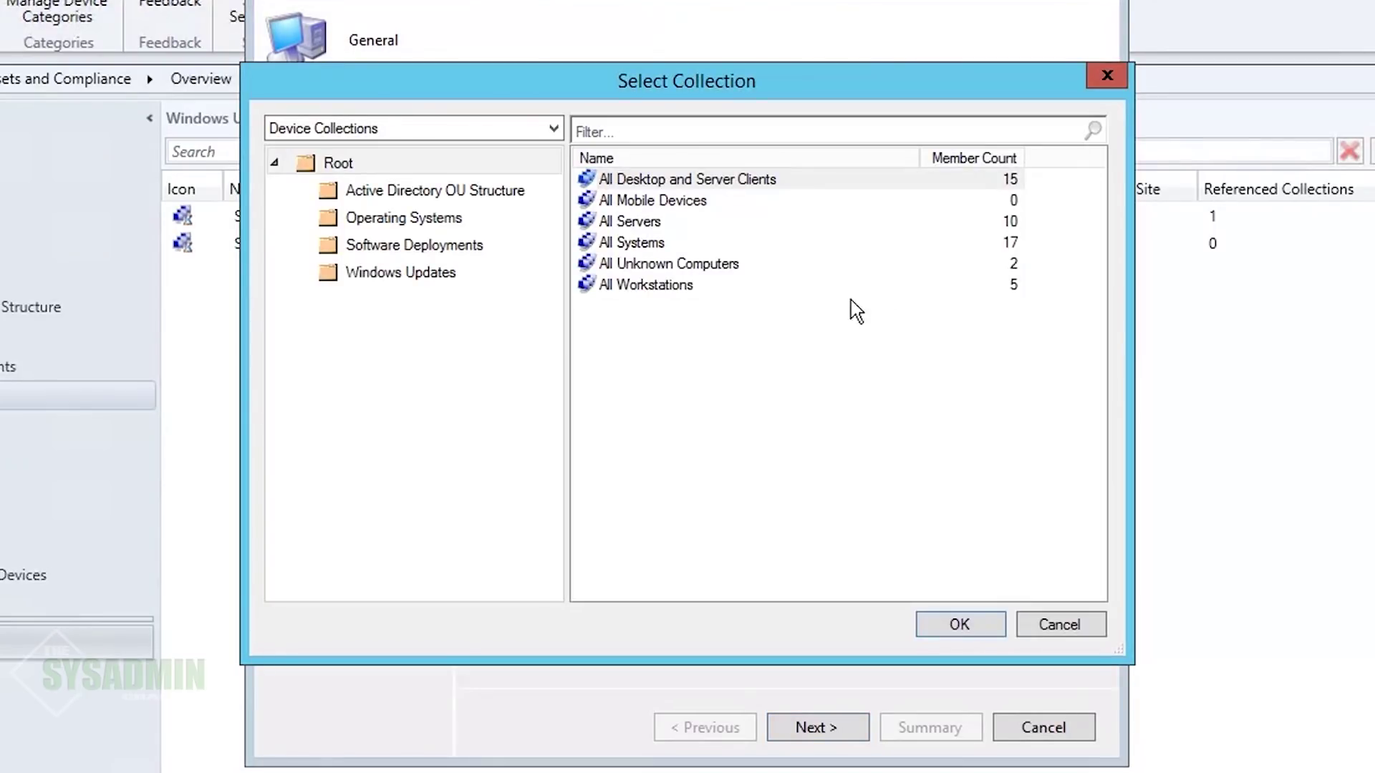
{"action": "left_click", "coordinate": [663, 286]}
{"action": "left_click", "coordinate": [959, 625]}
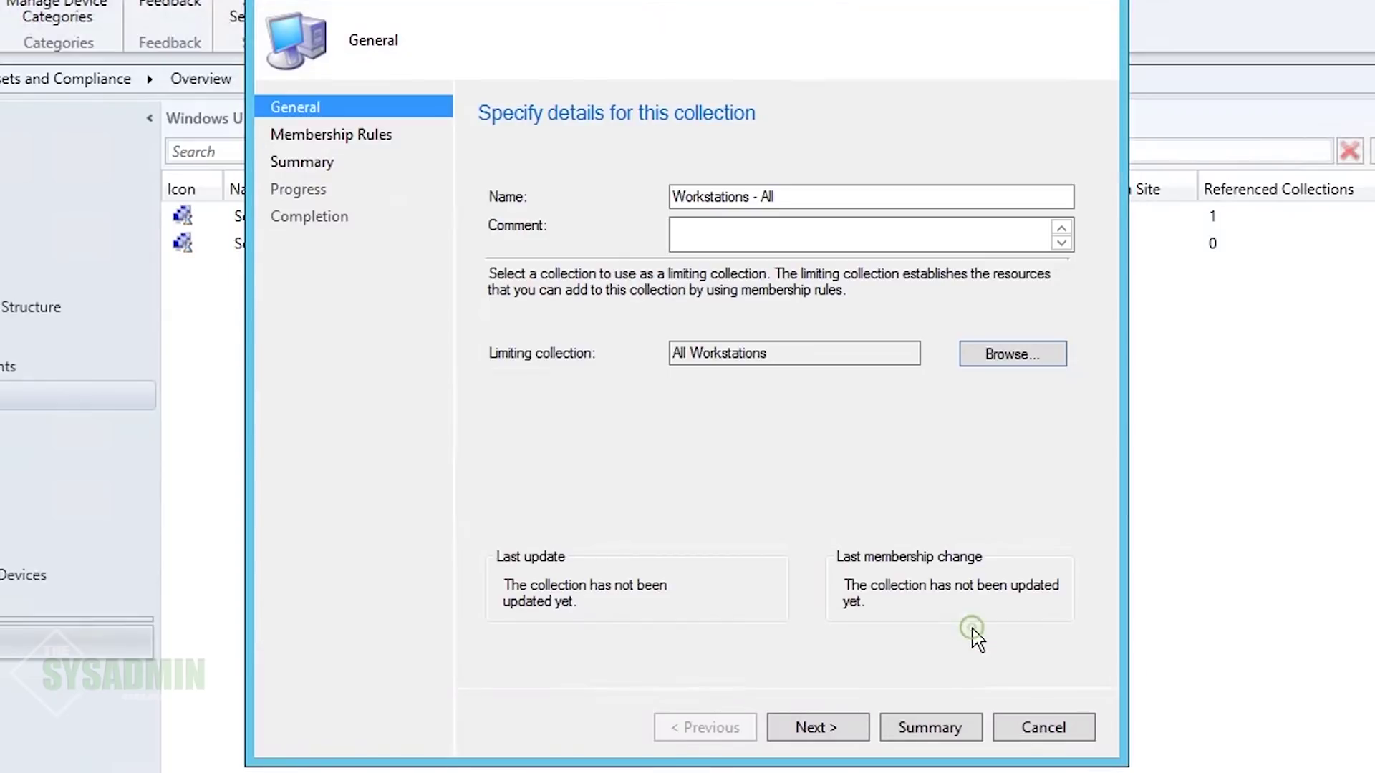
{"action": "left_click", "coordinate": [817, 728]}
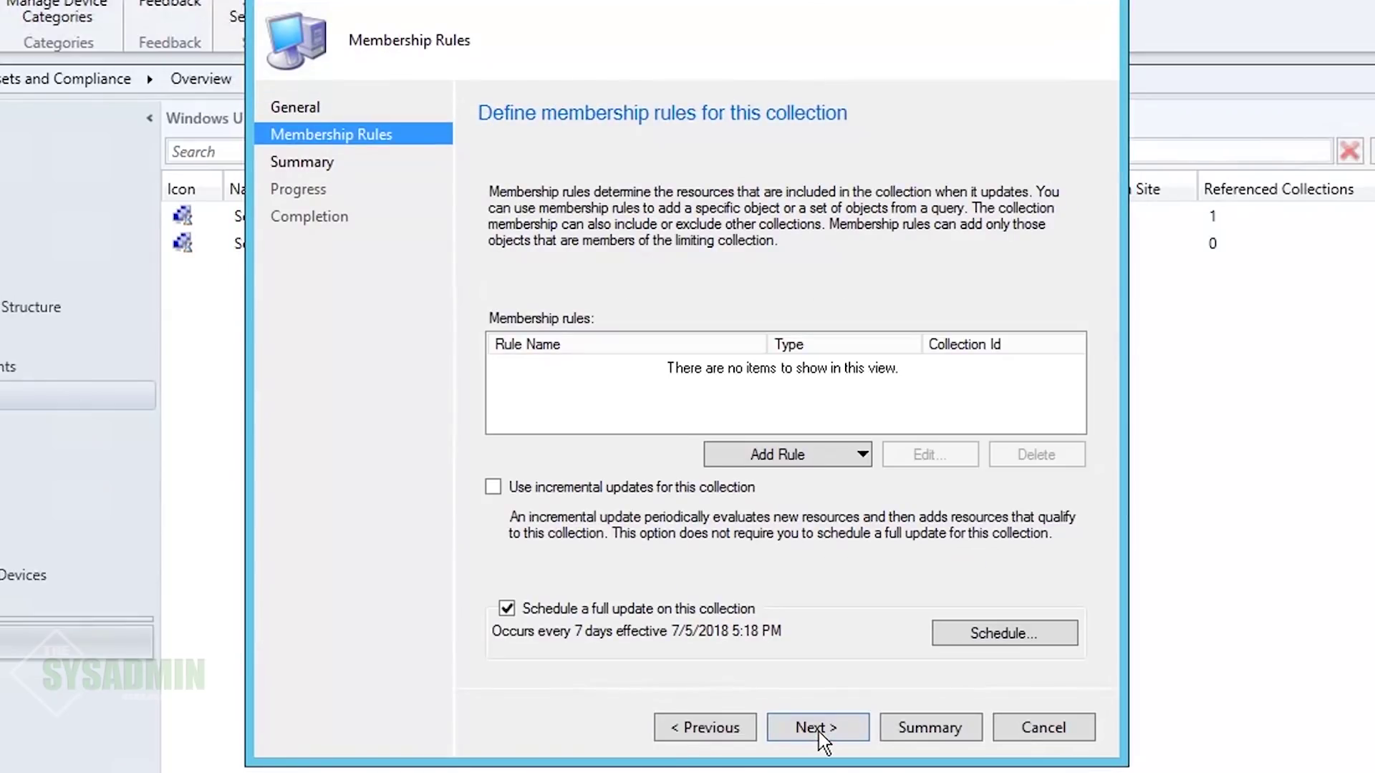
Step: Enable incremental updates for the Workstations - All collection and add an Include Collections membership rule for All Workstations
{"action": "left_click", "coordinate": [493, 487]}
{"action": "left_click", "coordinate": [823, 454]}
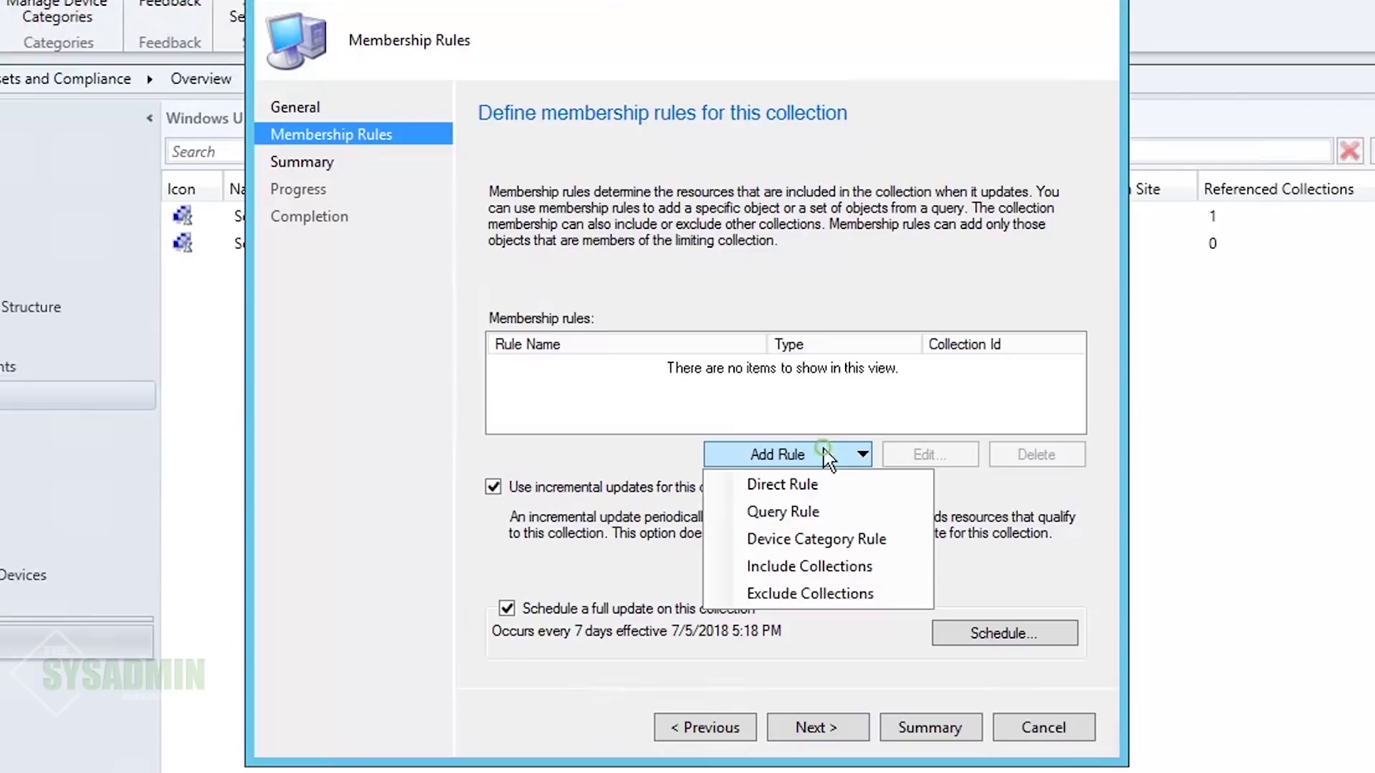
{"action": "left_click", "coordinate": [838, 566]}
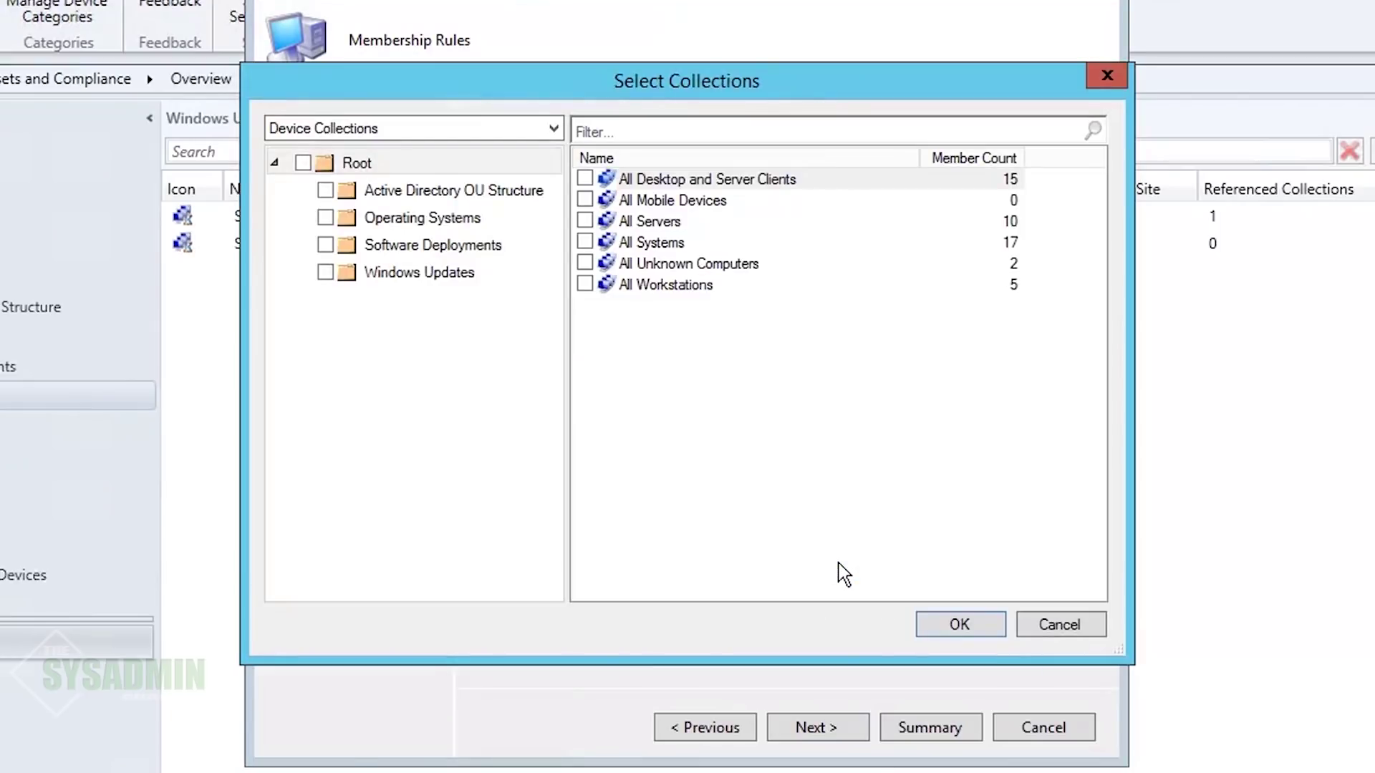
{"action": "left_click", "coordinate": [585, 284]}
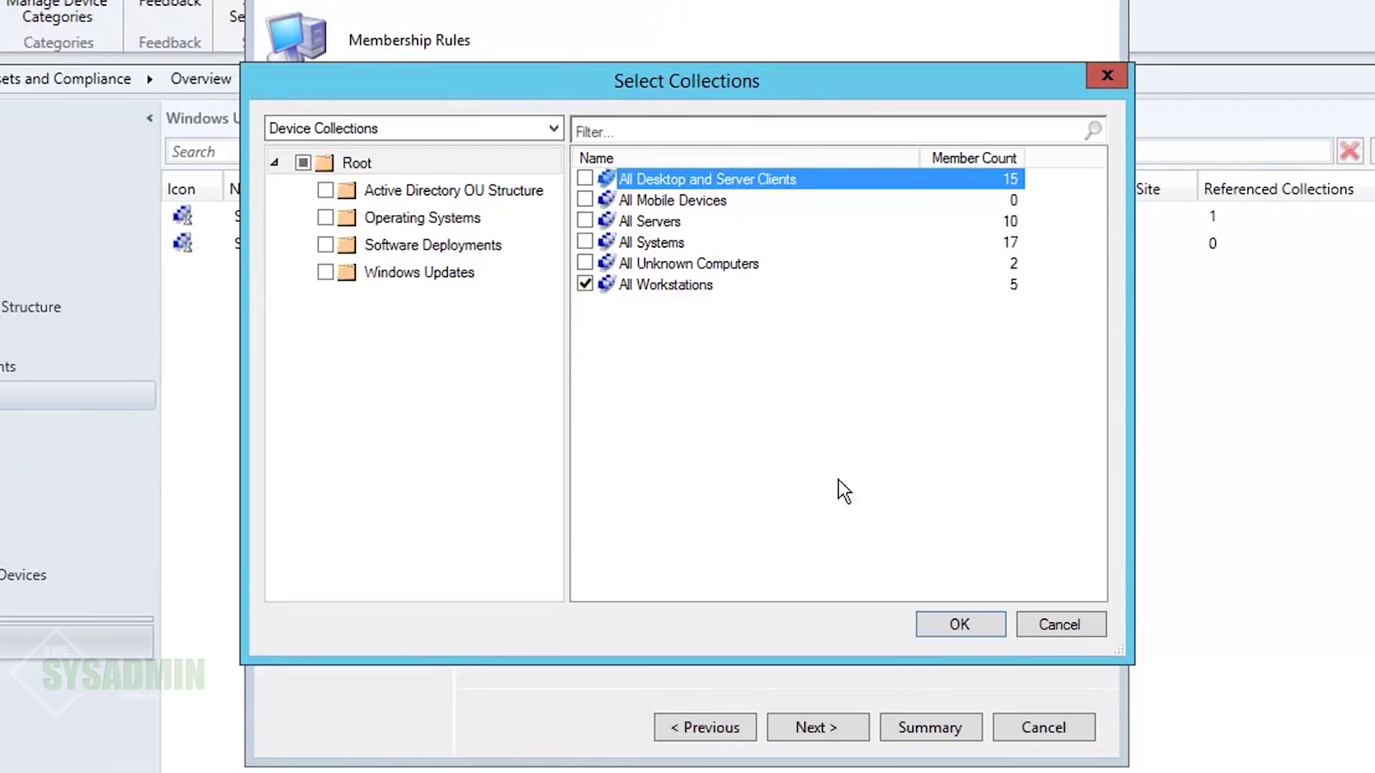
{"action": "left_click", "coordinate": [959, 626]}
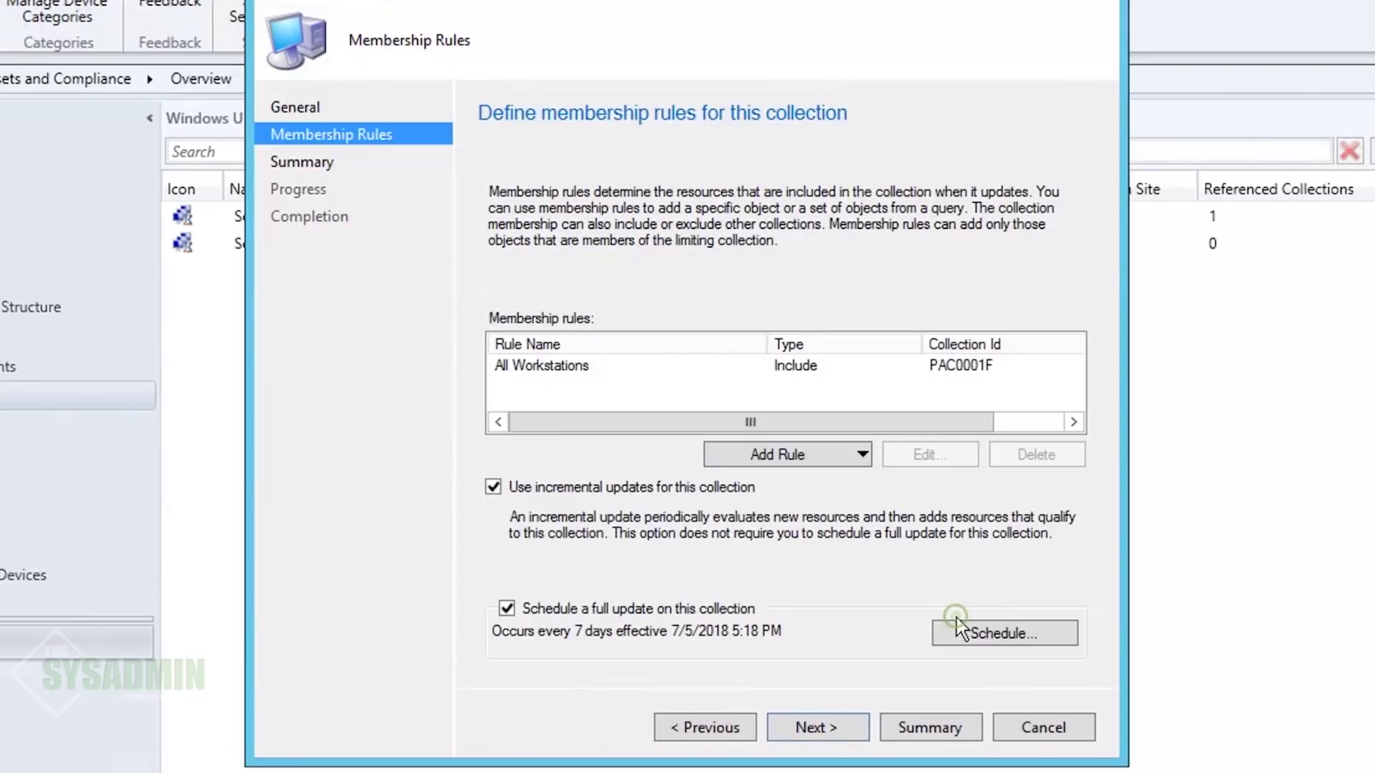
Step: Accept the Workstations - All settings and complete its creation wizard
{"action": "left_click", "coordinate": [831, 724]}
{"action": "left_click", "coordinate": [830, 724]}
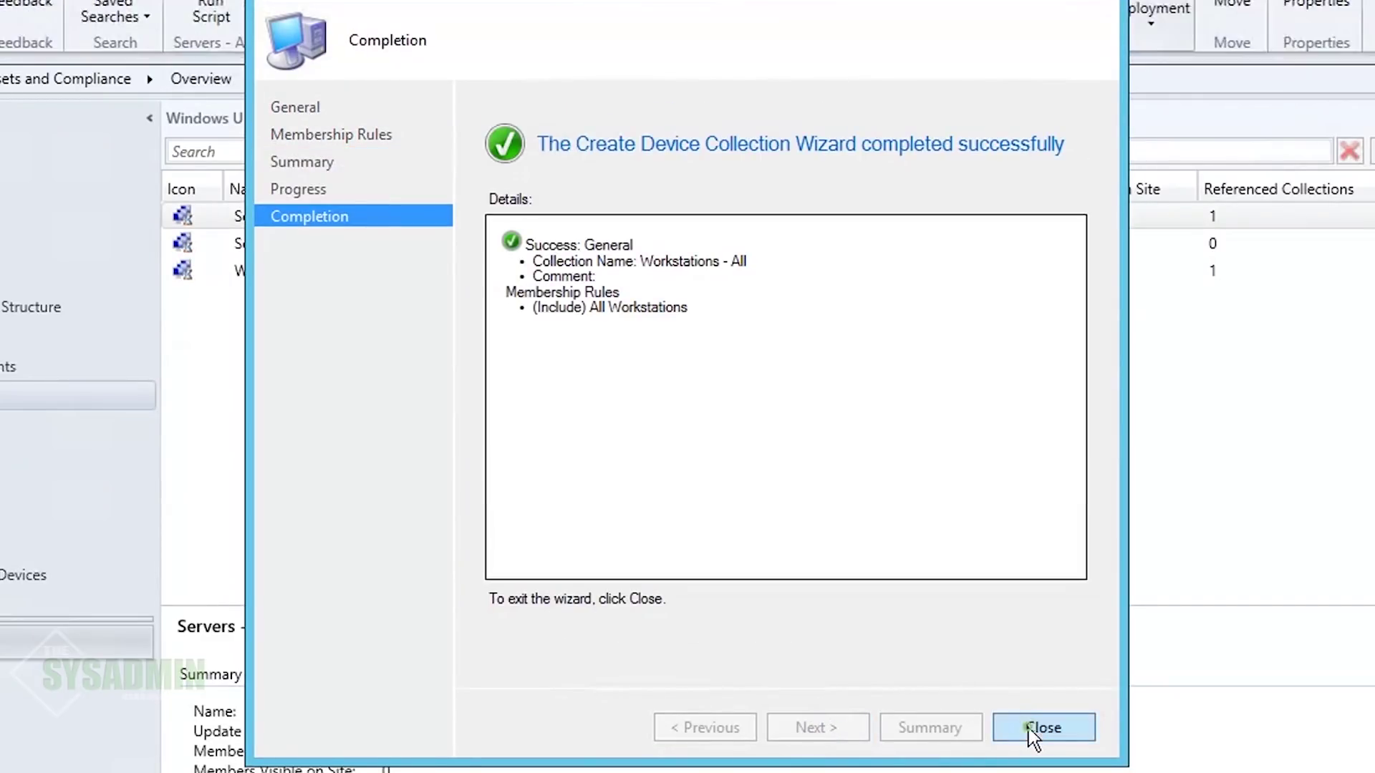
{"action": "left_click", "coordinate": [1032, 730]}
Step: Start a device collection in the Windows Updates folder, named "Workstations - Test Group", with All Workstations as its limiting collection
{"action": "left_click", "coordinate": [431, 448]}
{"action": "right_click", "coordinate": [377, 374]}
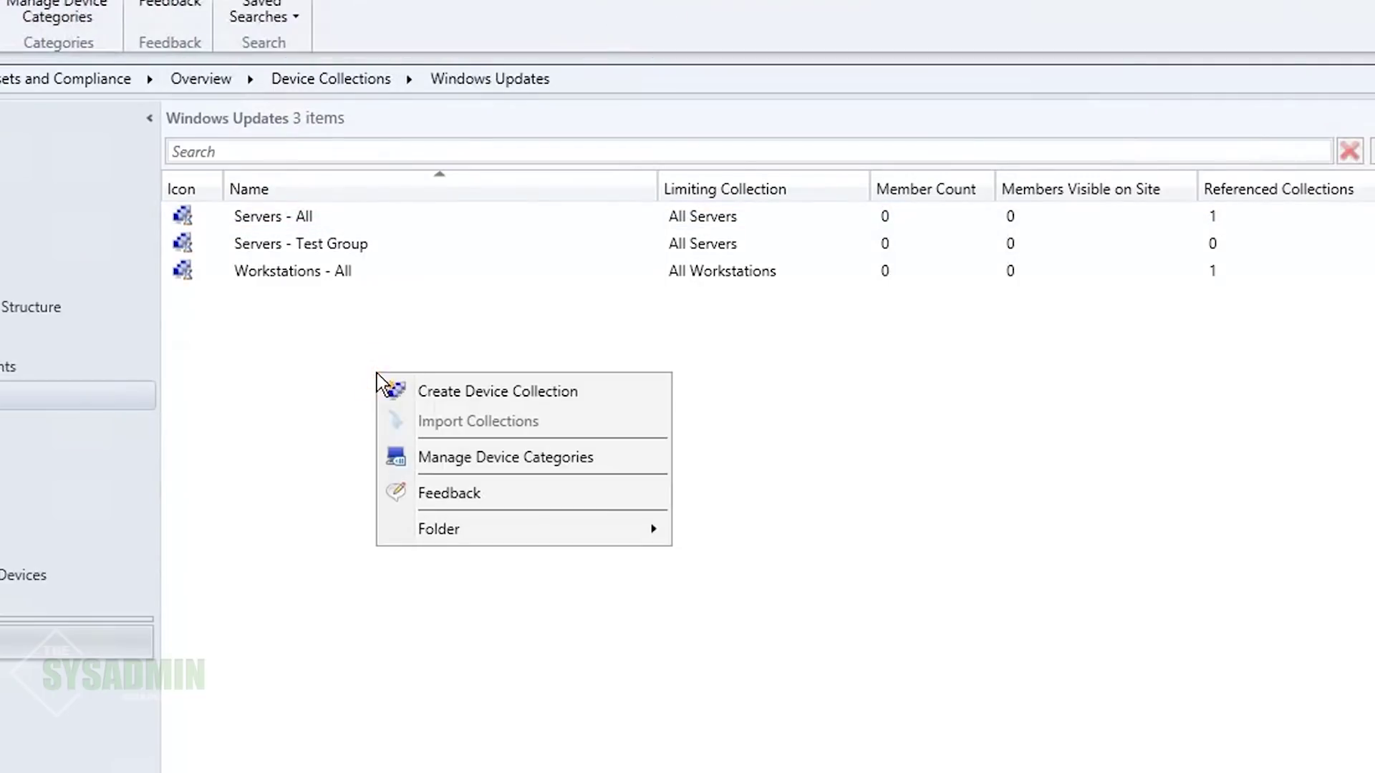
{"action": "left_click", "coordinate": [501, 396]}
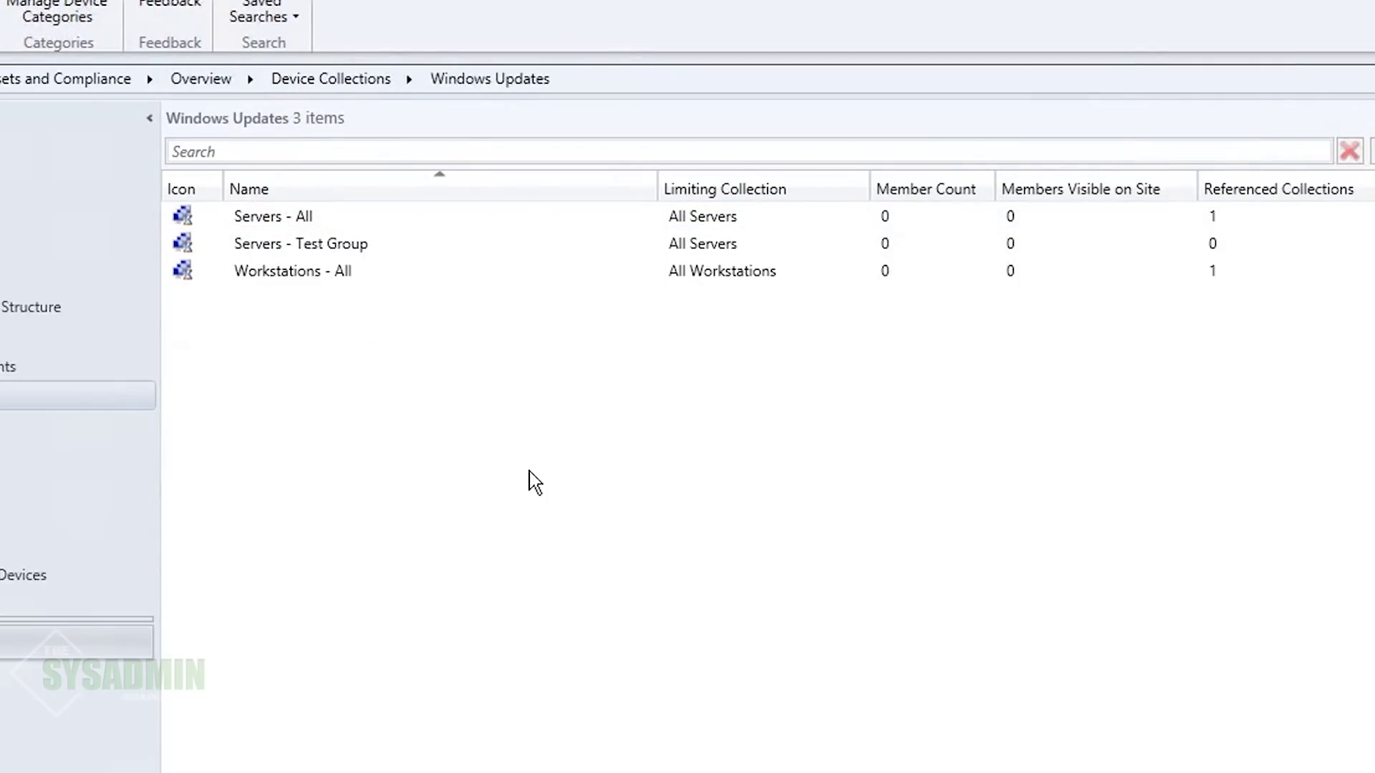
{"action": "type", "text": "W"}
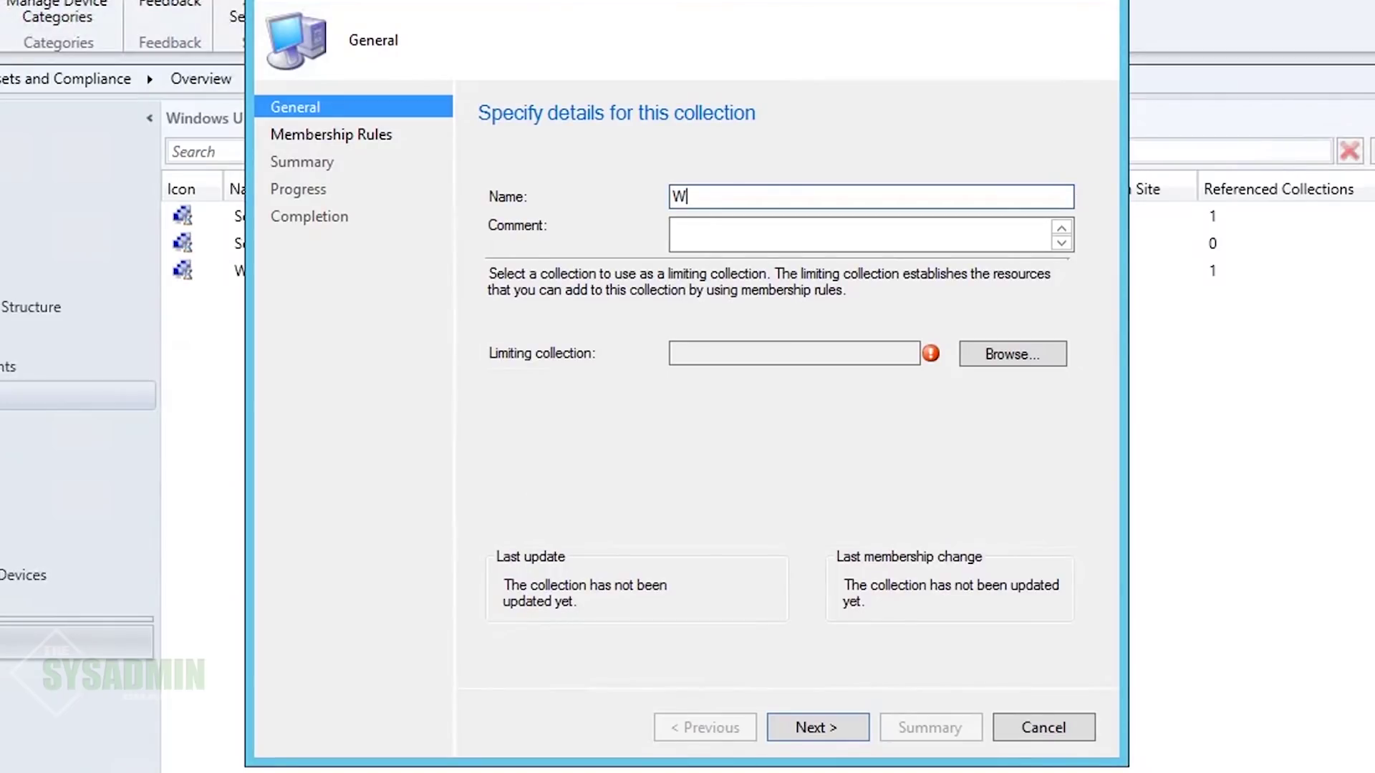
{"action": "type", "text": "orkstations - Test Group"}
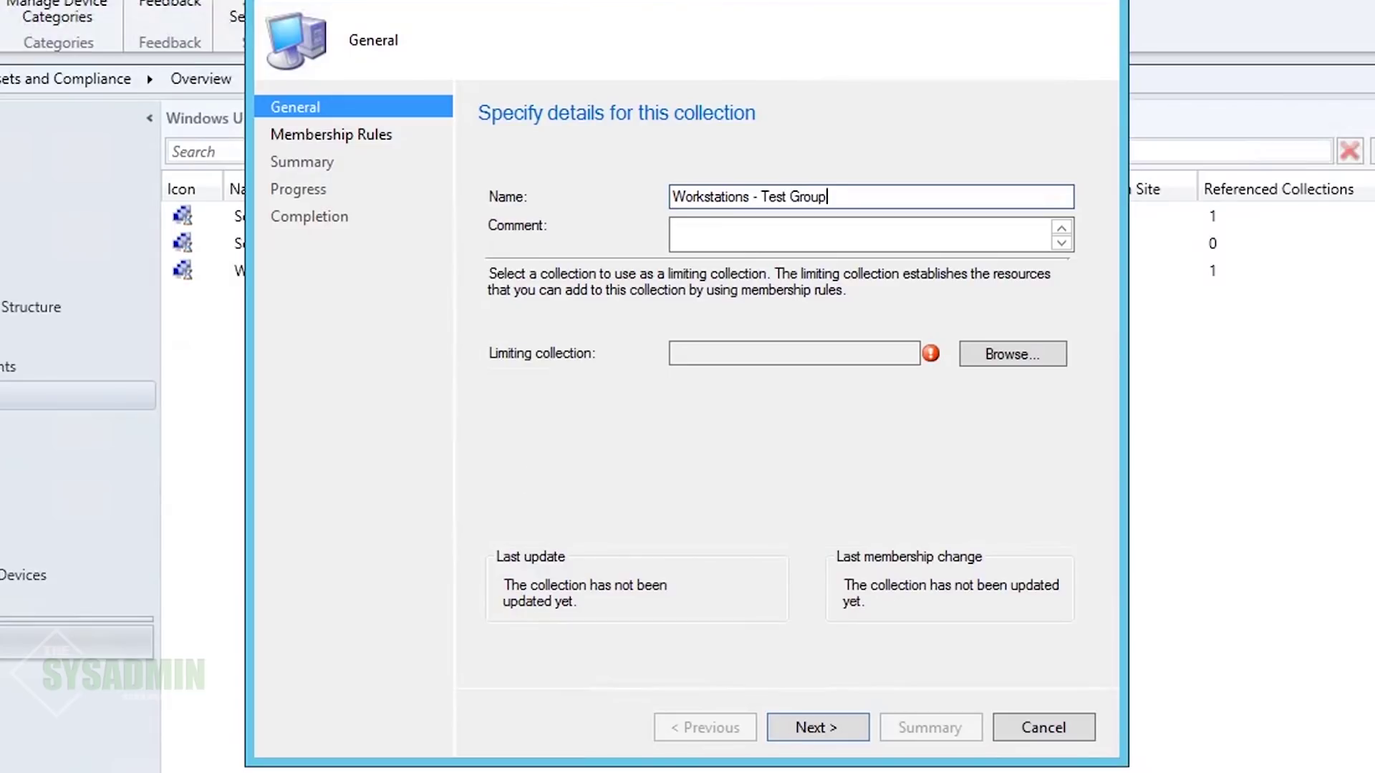
{"action": "left_click", "coordinate": [1004, 355]}
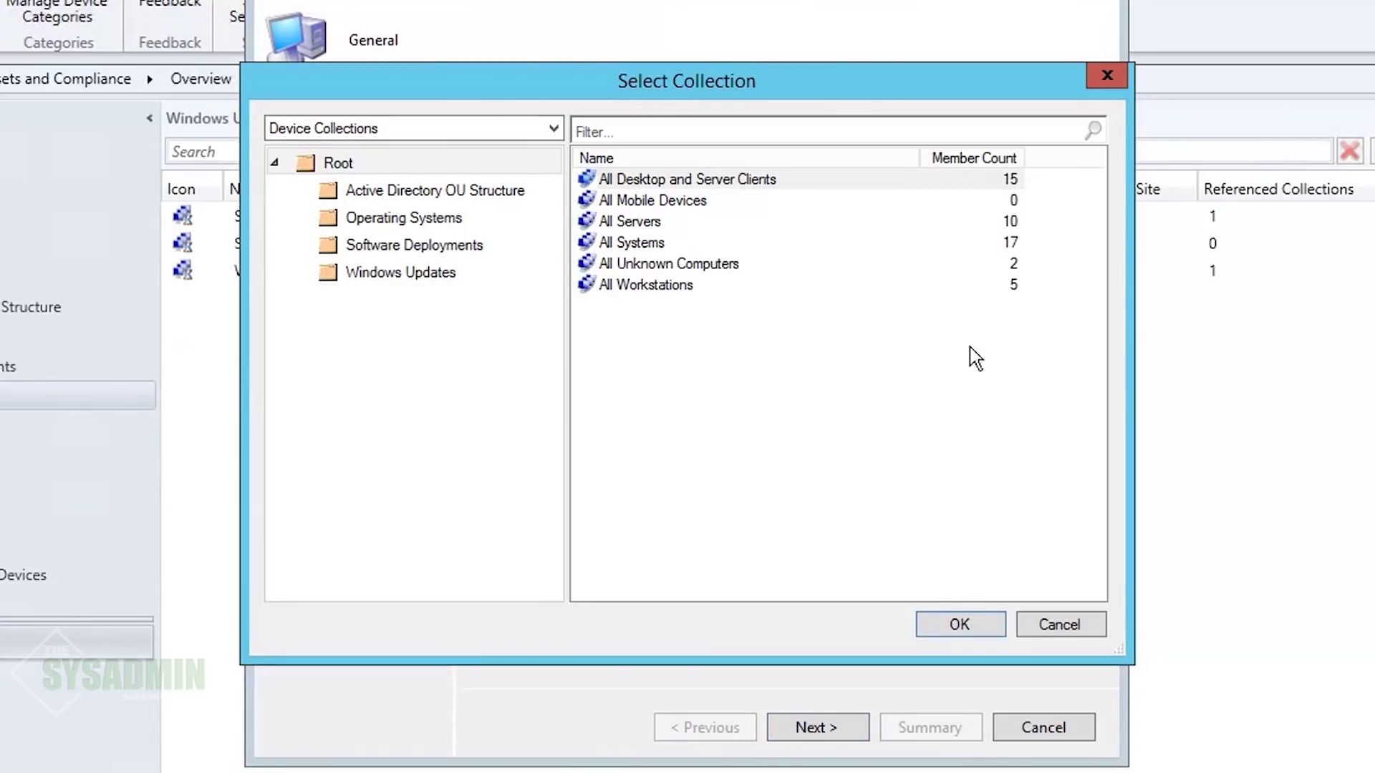
{"action": "left_click", "coordinate": [662, 286]}
{"action": "left_click", "coordinate": [931, 622]}
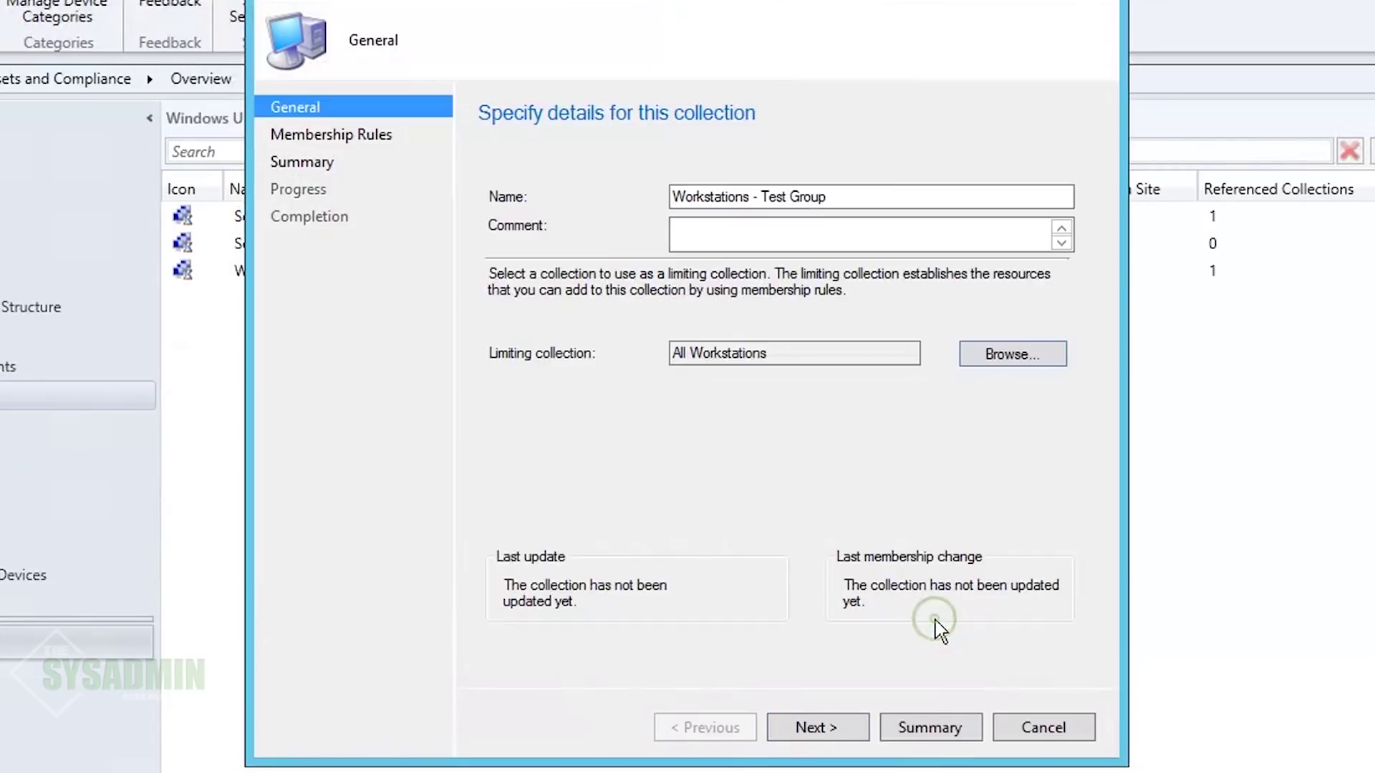
{"action": "left_click", "coordinate": [831, 728]}
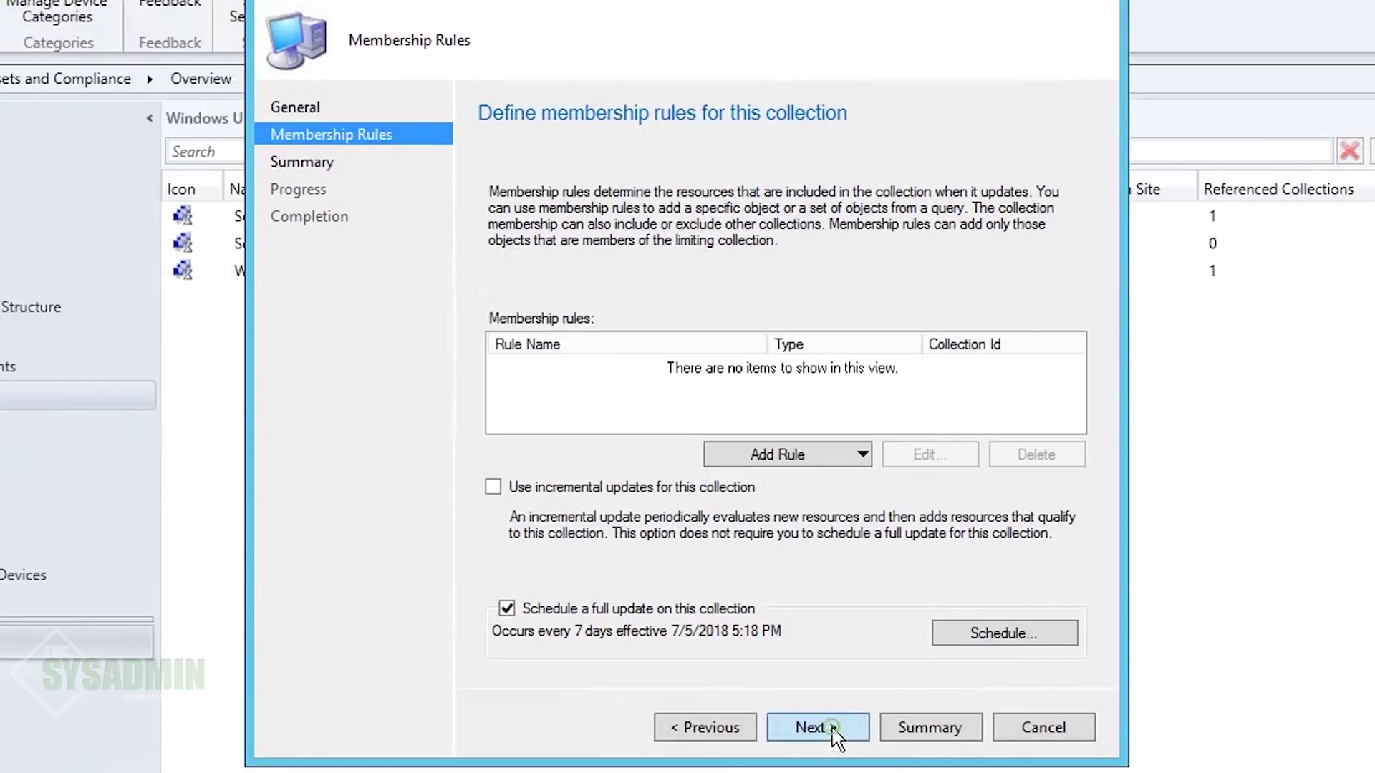
Step: Complete the creation wizard for Workstations - Test Group without defining any membership rules
{"action": "left_click", "coordinate": [832, 730]}
{"action": "left_click", "coordinate": [787, 469]}
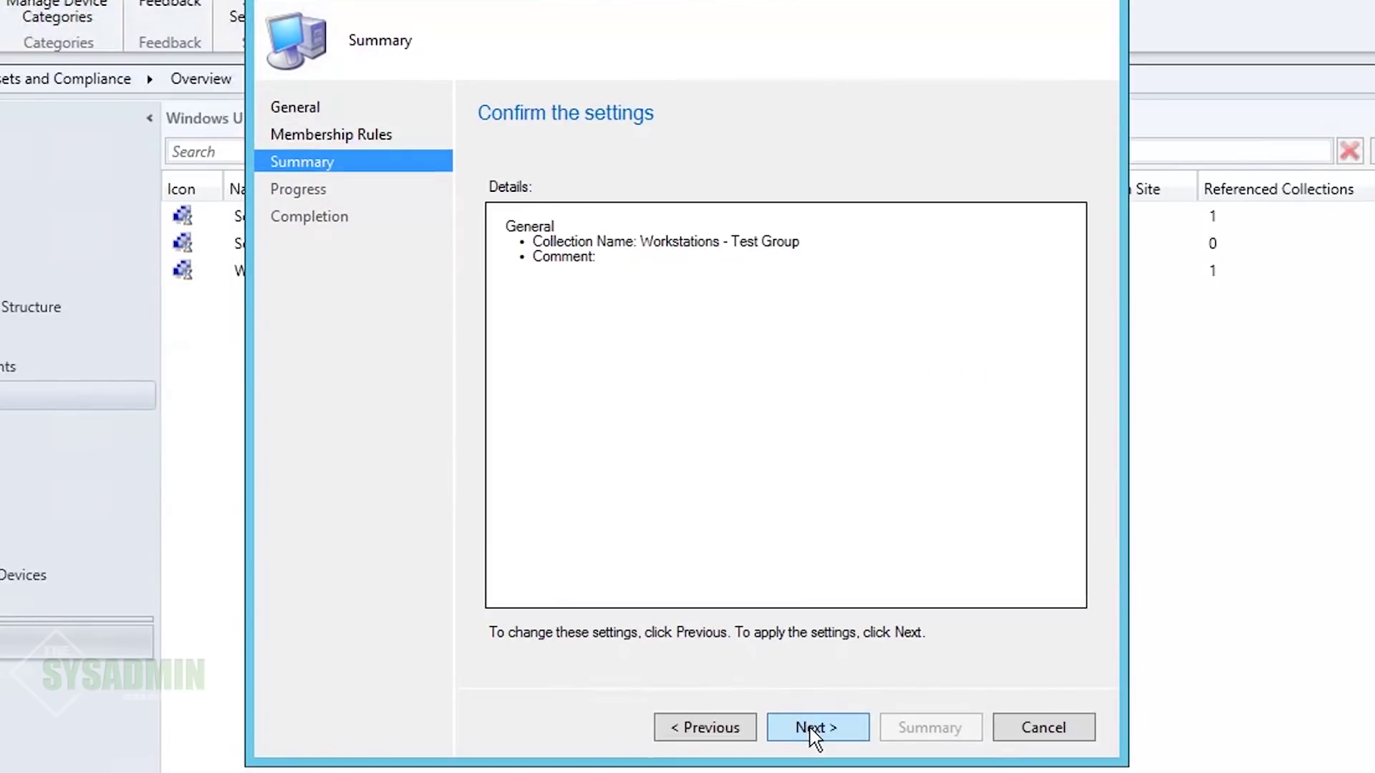
{"action": "left_click", "coordinate": [814, 728]}
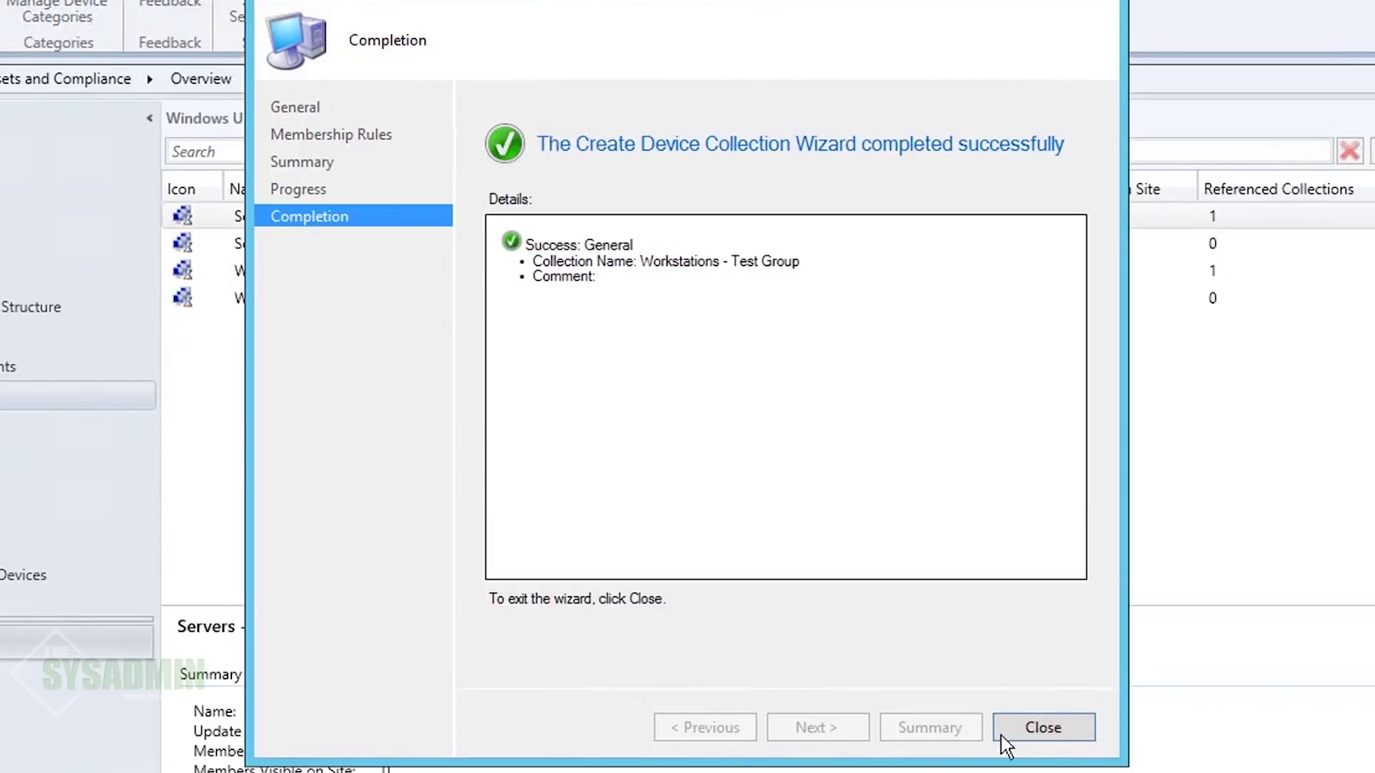
{"action": "left_click", "coordinate": [1063, 731]}
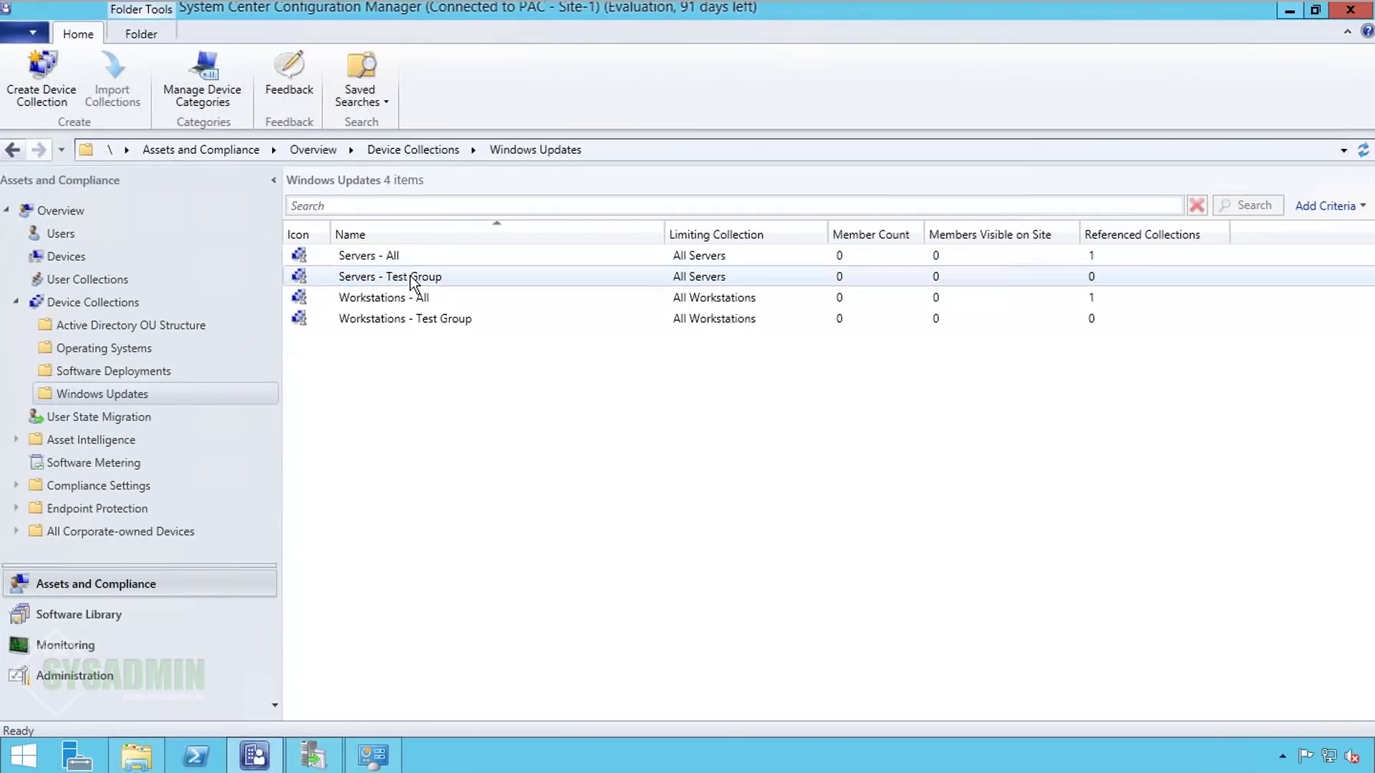
Step: Search for system resources containing "PAC-fs0", add PAC-FS01 and PAC-FS02 to the Servers - Test Group collection, and return to the Windows Updates folder
{"action": "double_click", "coordinate": [414, 277]}
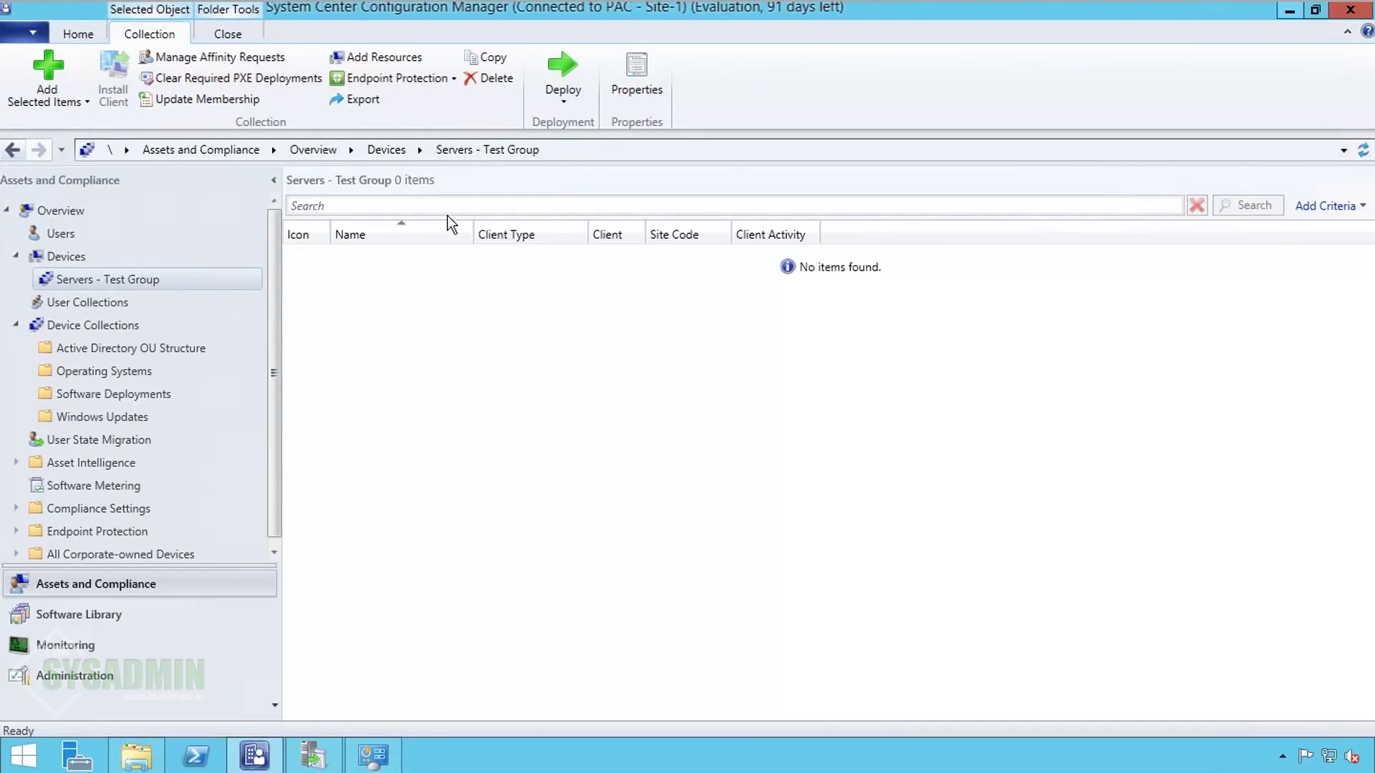
{"action": "left_click", "coordinate": [395, 56]}
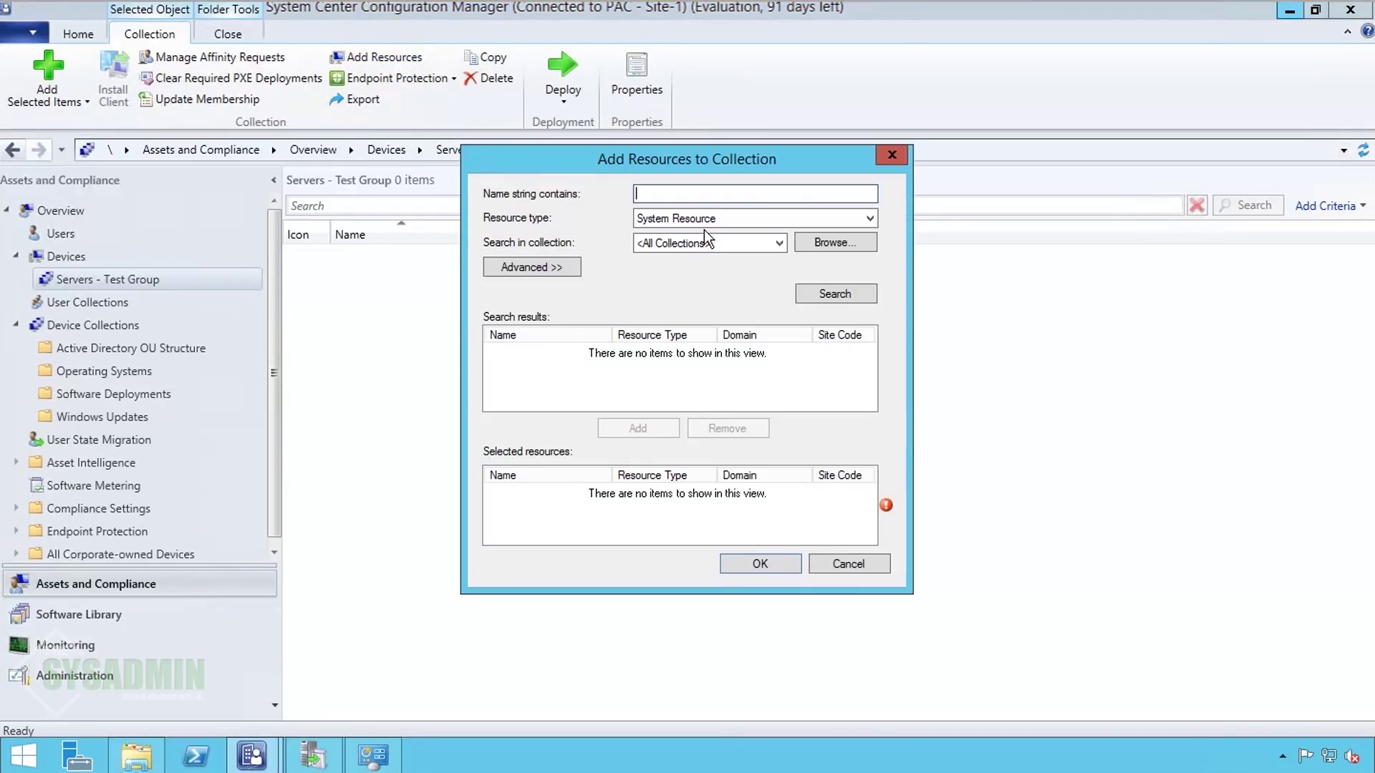
{"action": "type", "text": "PAC-fs0"}
{"action": "left_click", "coordinate": [843, 295]}
{"action": "left_click", "coordinate": [657, 427]}
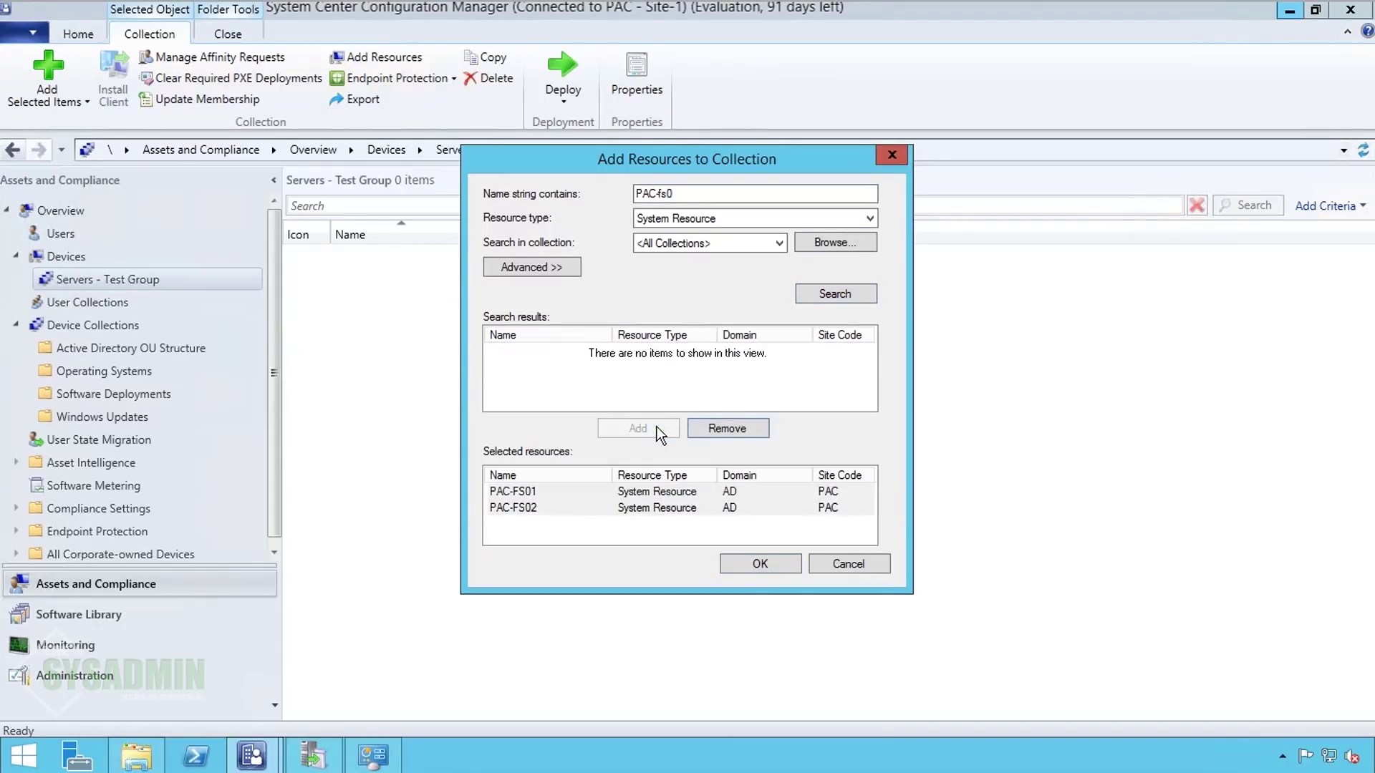
{"action": "left_click", "coordinate": [761, 569]}
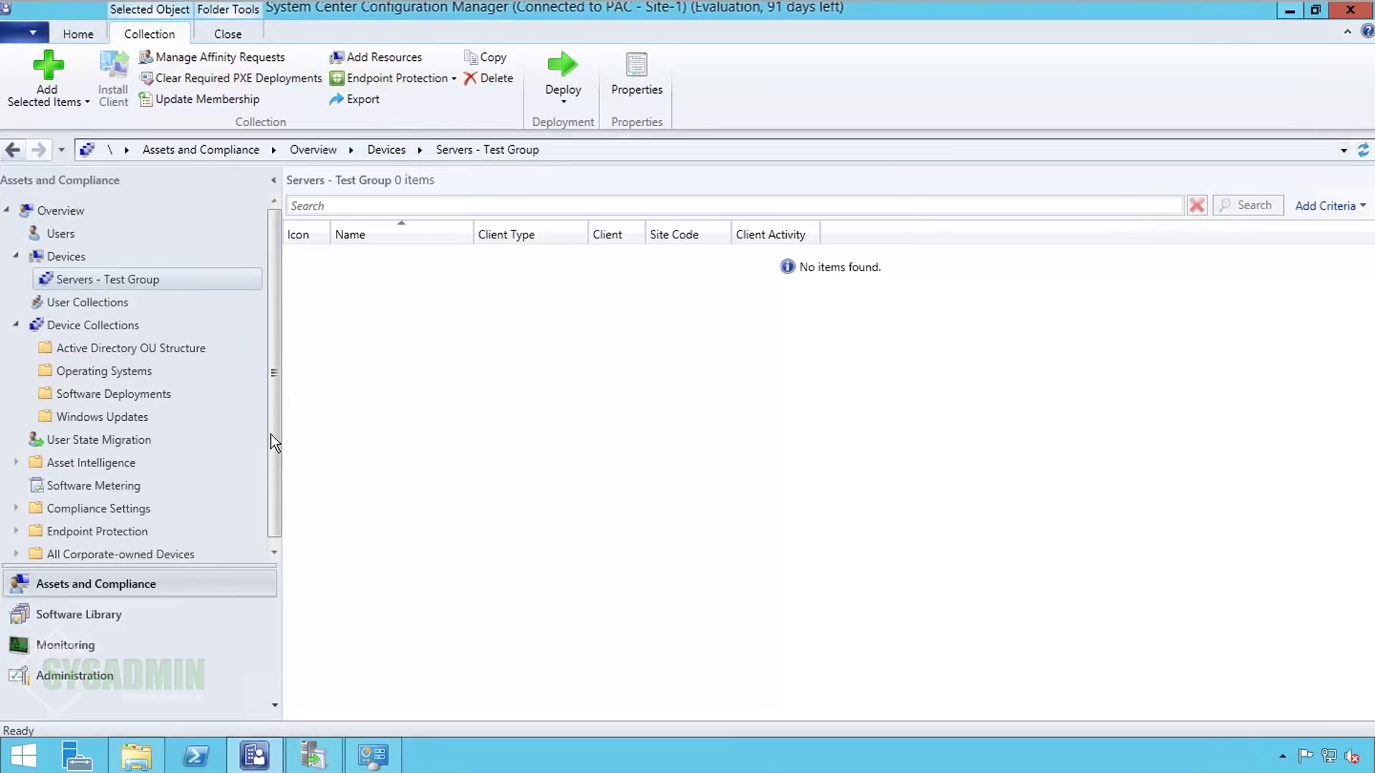
{"action": "left_click", "coordinate": [130, 419]}
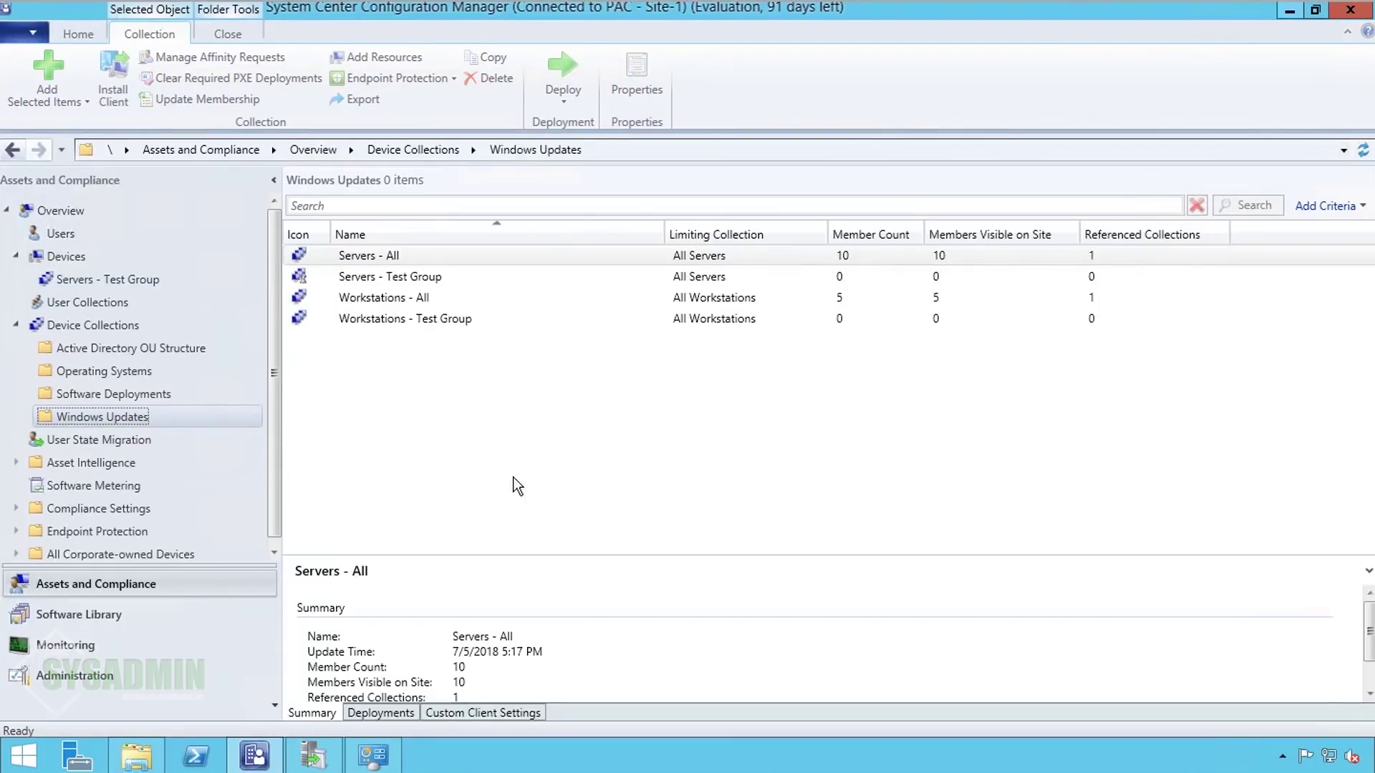
Step: For the Workstations - Test Group collection, search system resources containing "pac-win7" and add PAC-WIN701 to the selected resources
{"action": "left_click", "coordinate": [457, 324]}
{"action": "right_click", "coordinate": [454, 320]}
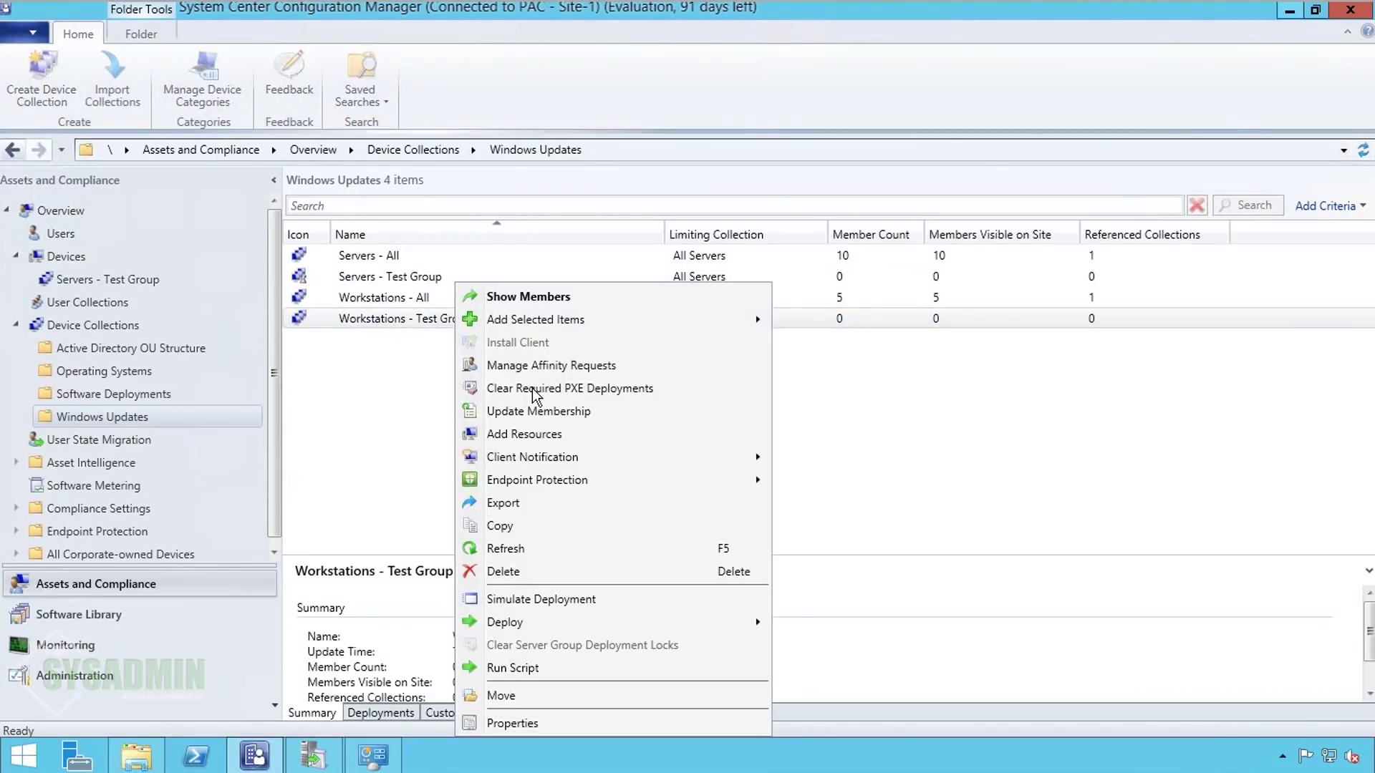
{"action": "left_click", "coordinate": [549, 435]}
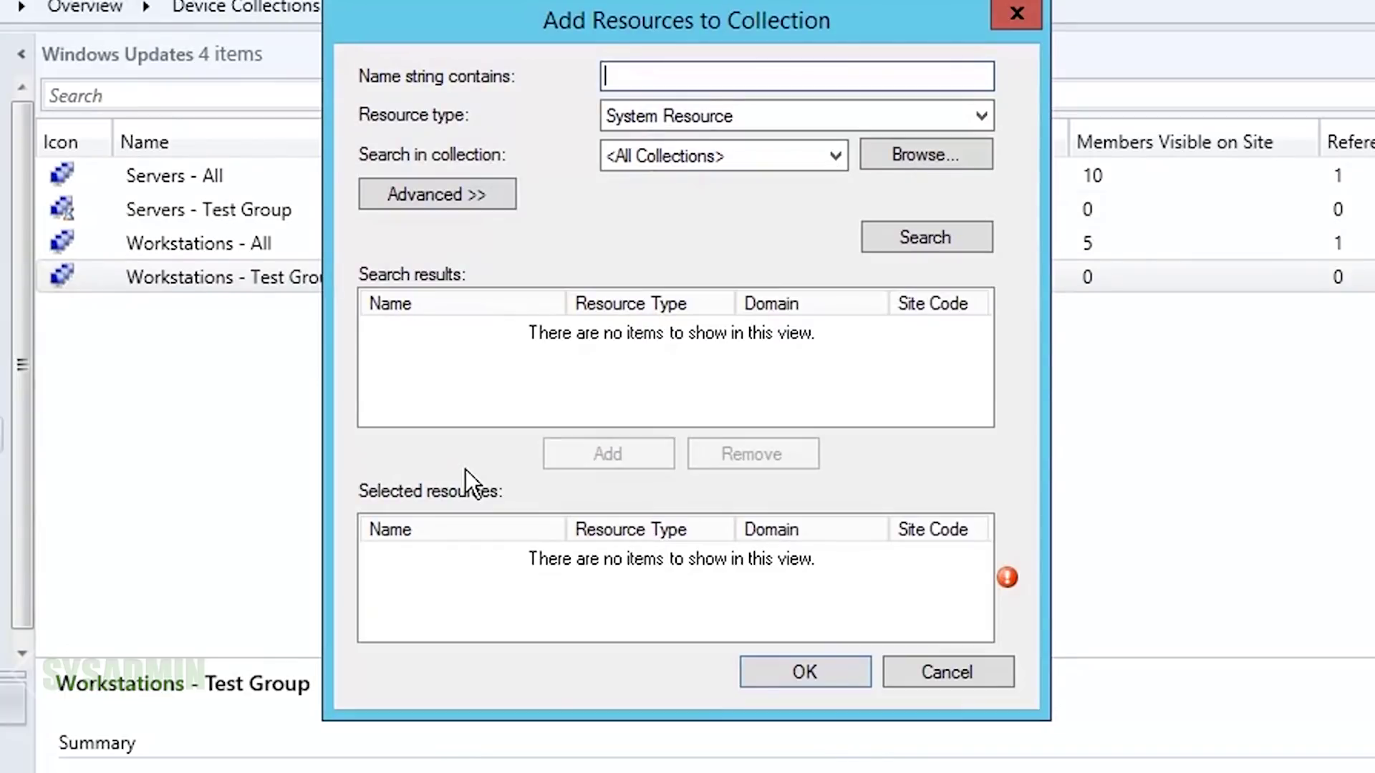
{"action": "type", "text": "pac-win7"}
{"action": "left_click", "coordinate": [927, 243]}
{"action": "left_click", "coordinate": [527, 329]}
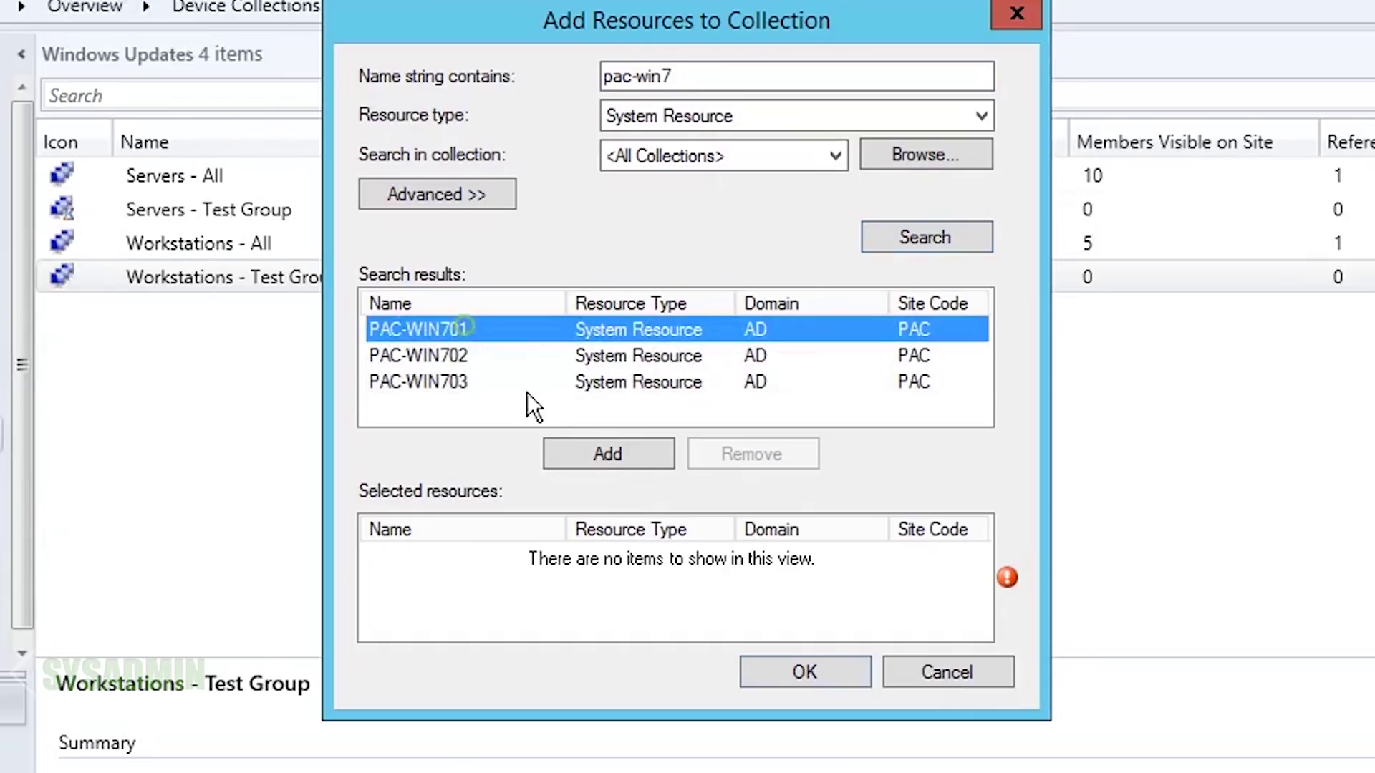
{"action": "left_click", "coordinate": [623, 459]}
Step: Search for resources containing "pac-win10", add PAC-WIN1001 to the selection, and accept the resources for Workstations - Test Group
{"action": "left_click", "coordinate": [761, 77]}
{"action": "key", "text": "BackSpace"}
{"action": "type", "text": "10"}
{"action": "left_click", "coordinate": [927, 235]}
{"action": "left_click", "coordinate": [494, 330]}
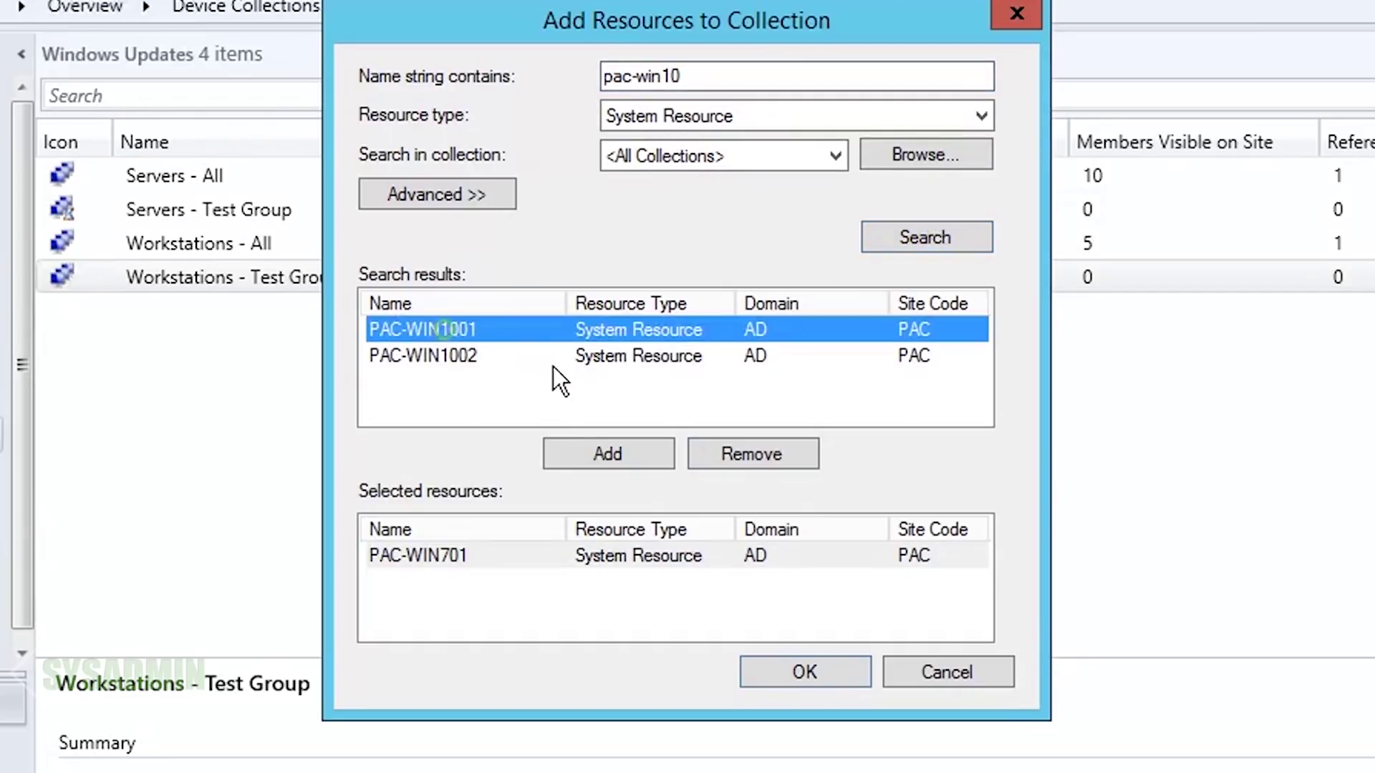
{"action": "left_click", "coordinate": [610, 453]}
{"action": "left_click", "coordinate": [804, 678]}
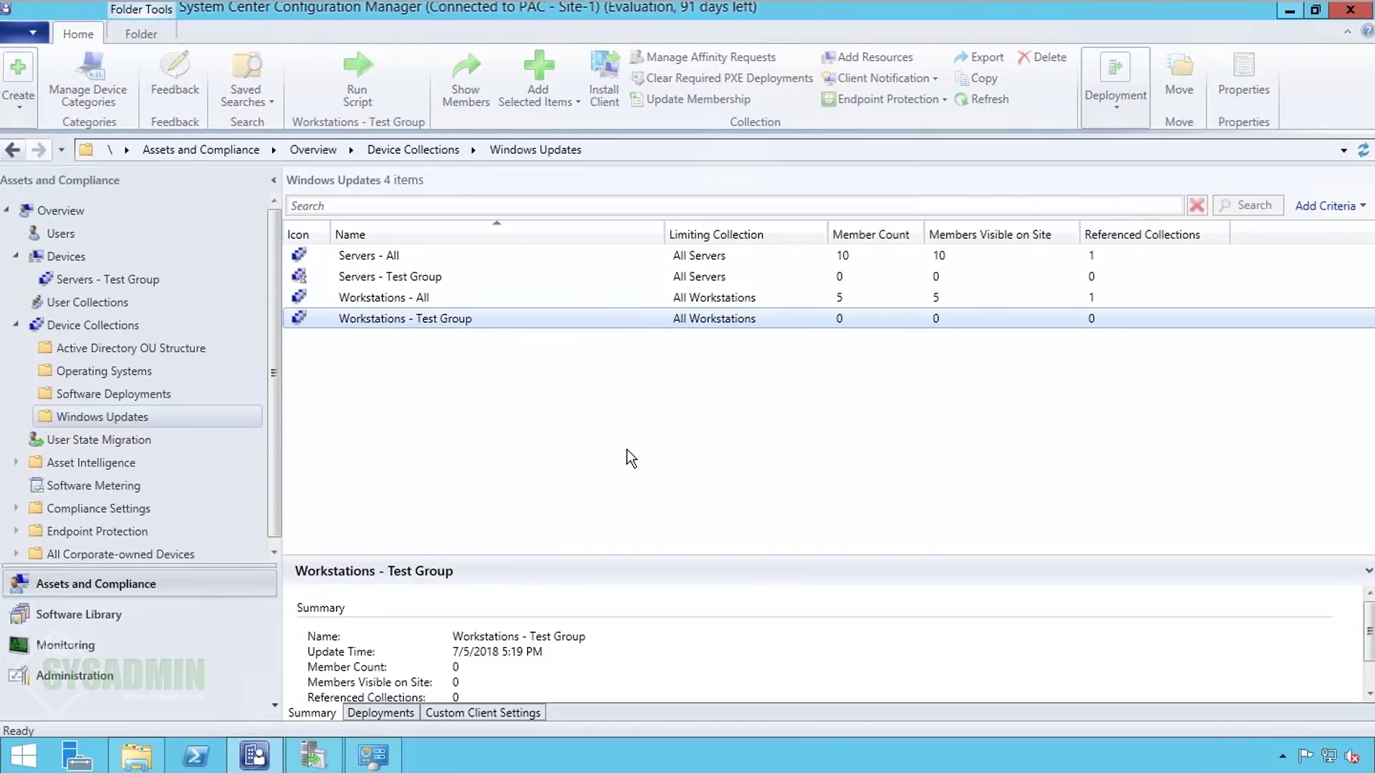
{"action": "left_click", "coordinate": [624, 447]}
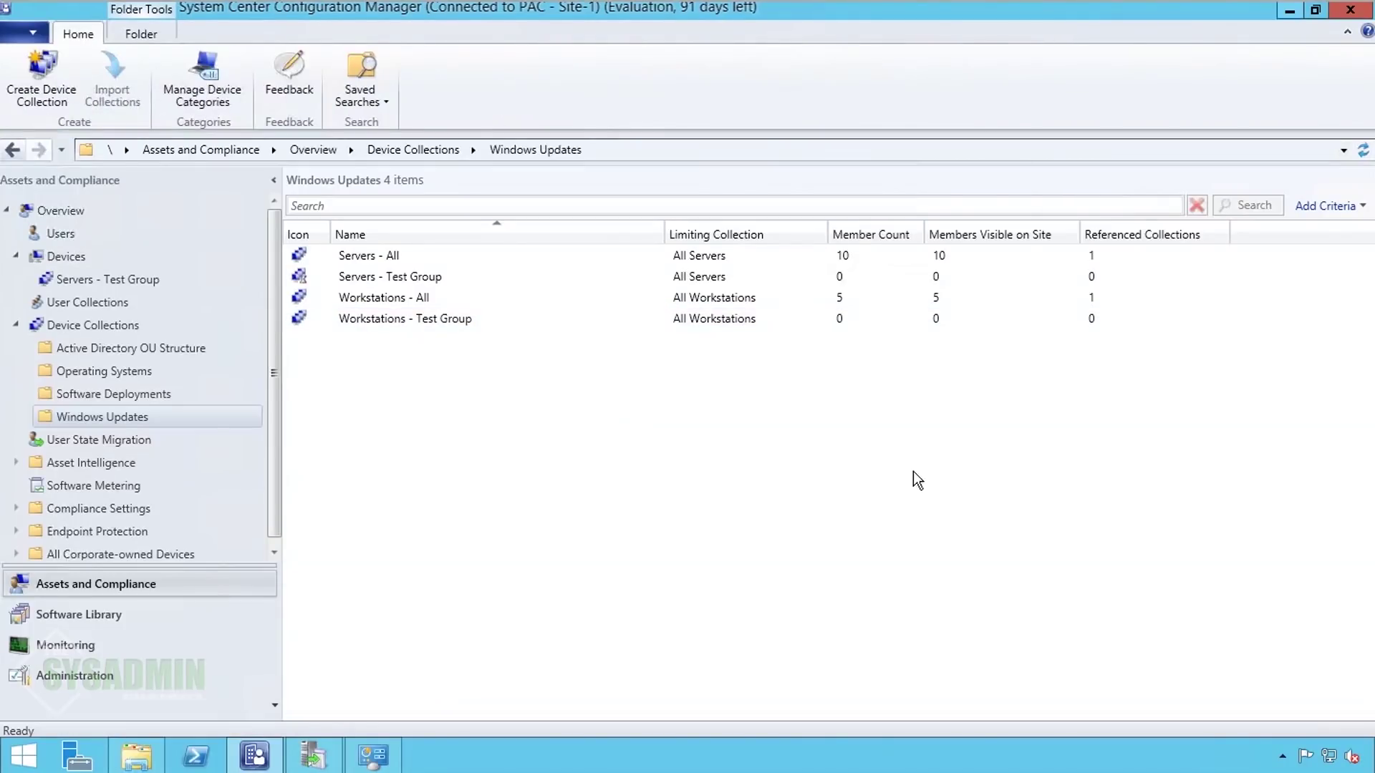
Step: Refresh the Windows Updates collections list and check the member counts of the Servers and Workstations test groups
{"action": "left_click", "coordinate": [1362, 152]}
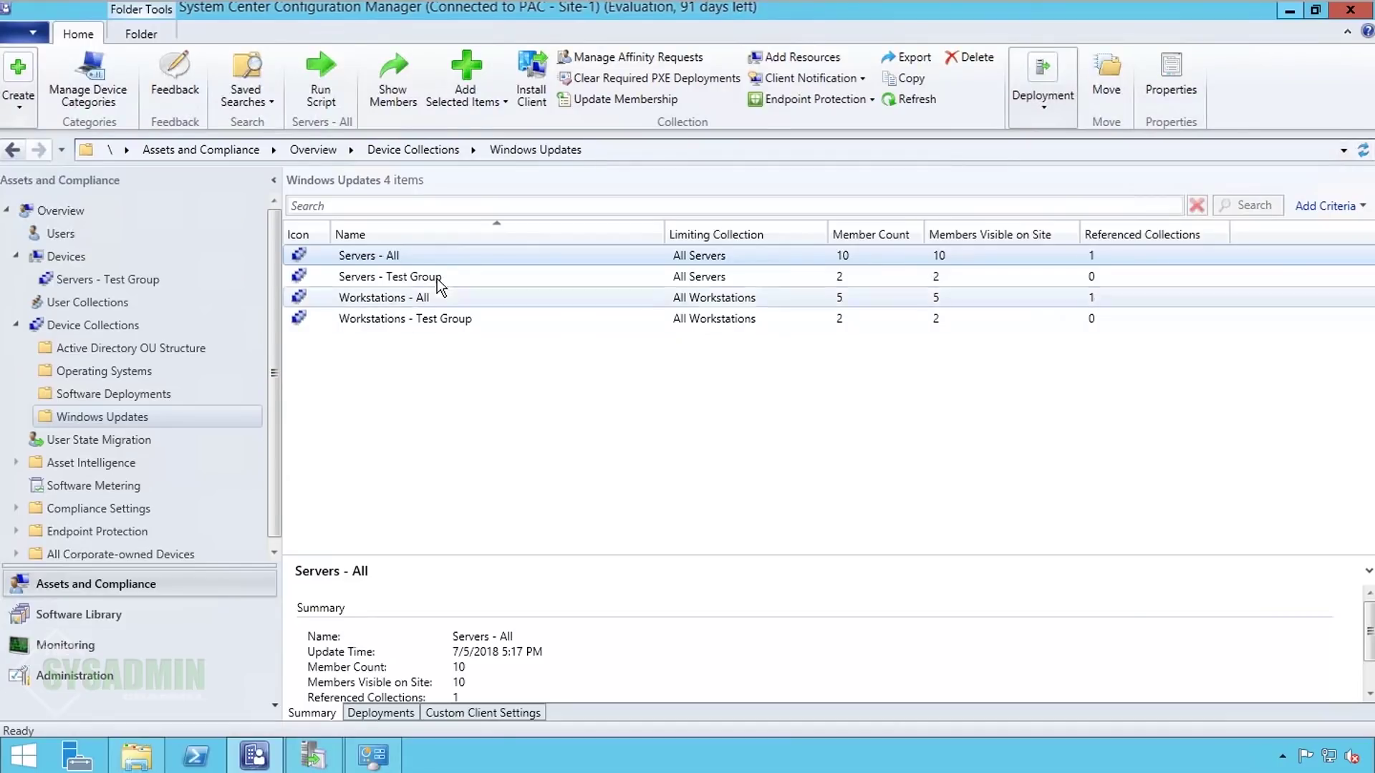
{"action": "left_click", "coordinate": [442, 278]}
{"action": "left_click", "coordinate": [450, 322]}
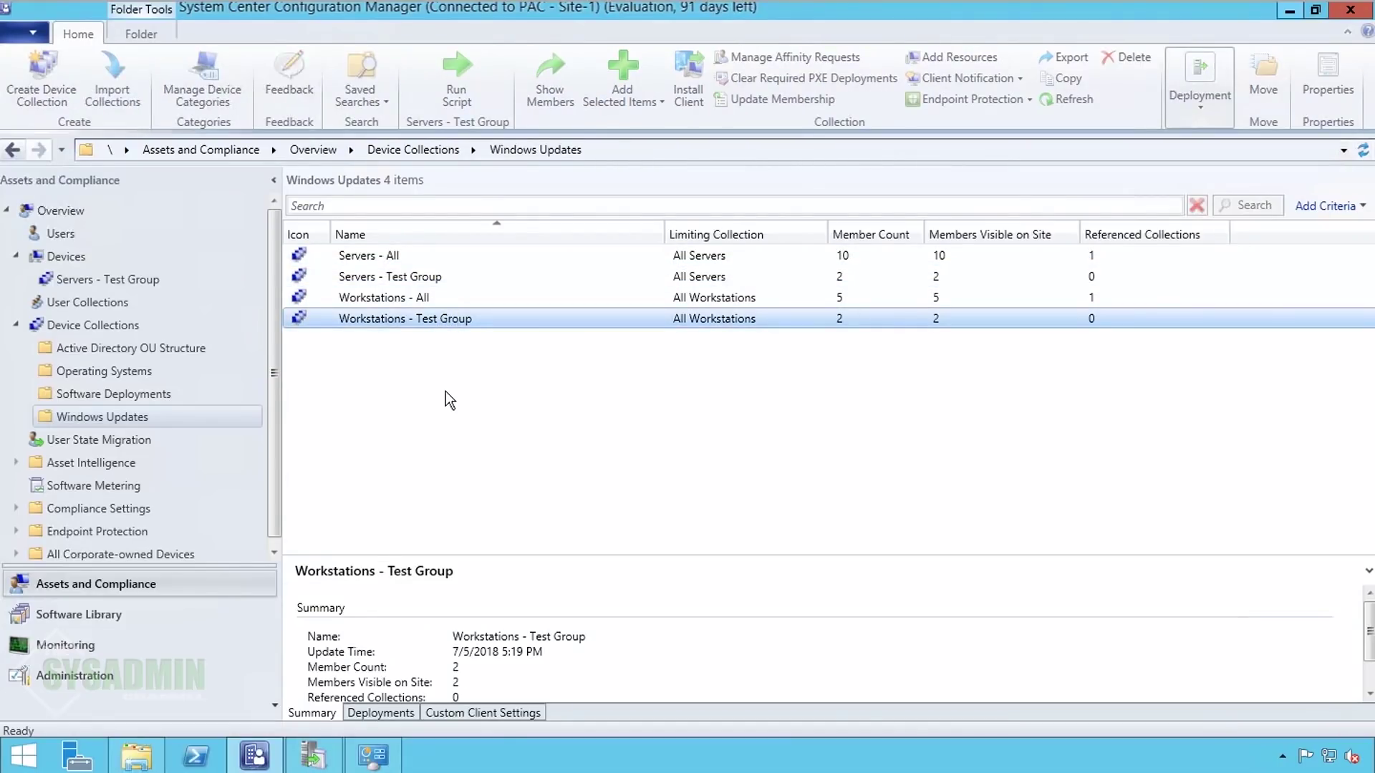
{"action": "left_click", "coordinate": [446, 391]}
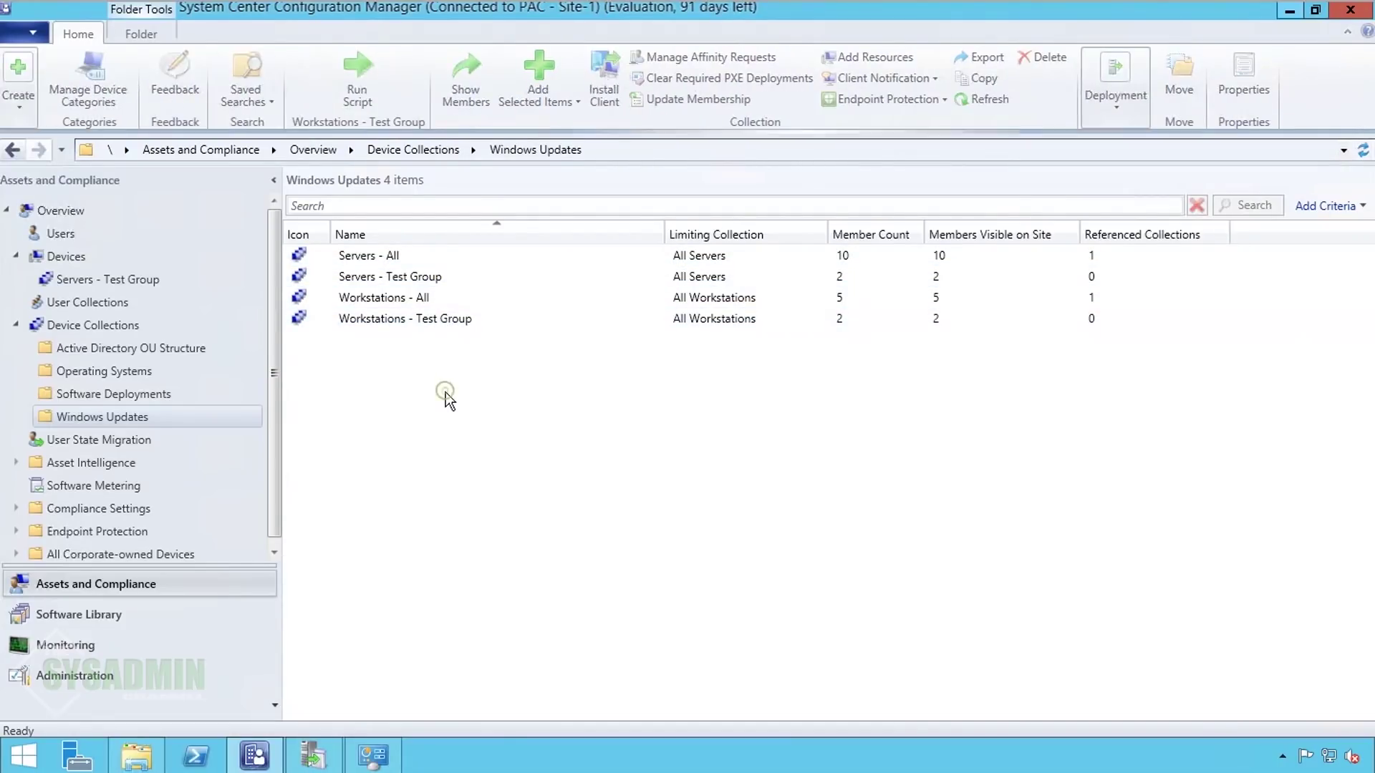
Step: Switch to All Software Updates in the Software Library and run the saved search "Windows Updates for Clients by Year"
{"action": "left_click", "coordinate": [83, 617]}
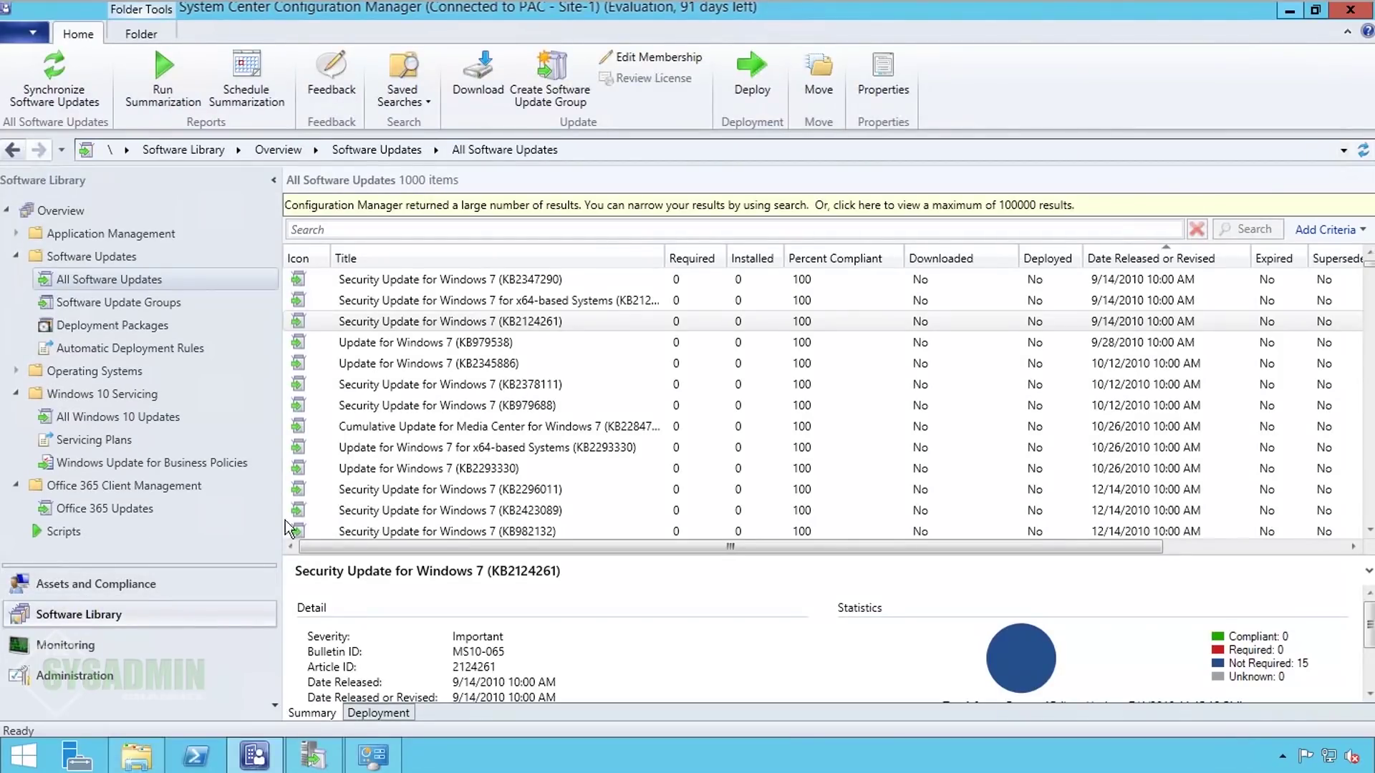
{"action": "left_click", "coordinate": [451, 356]}
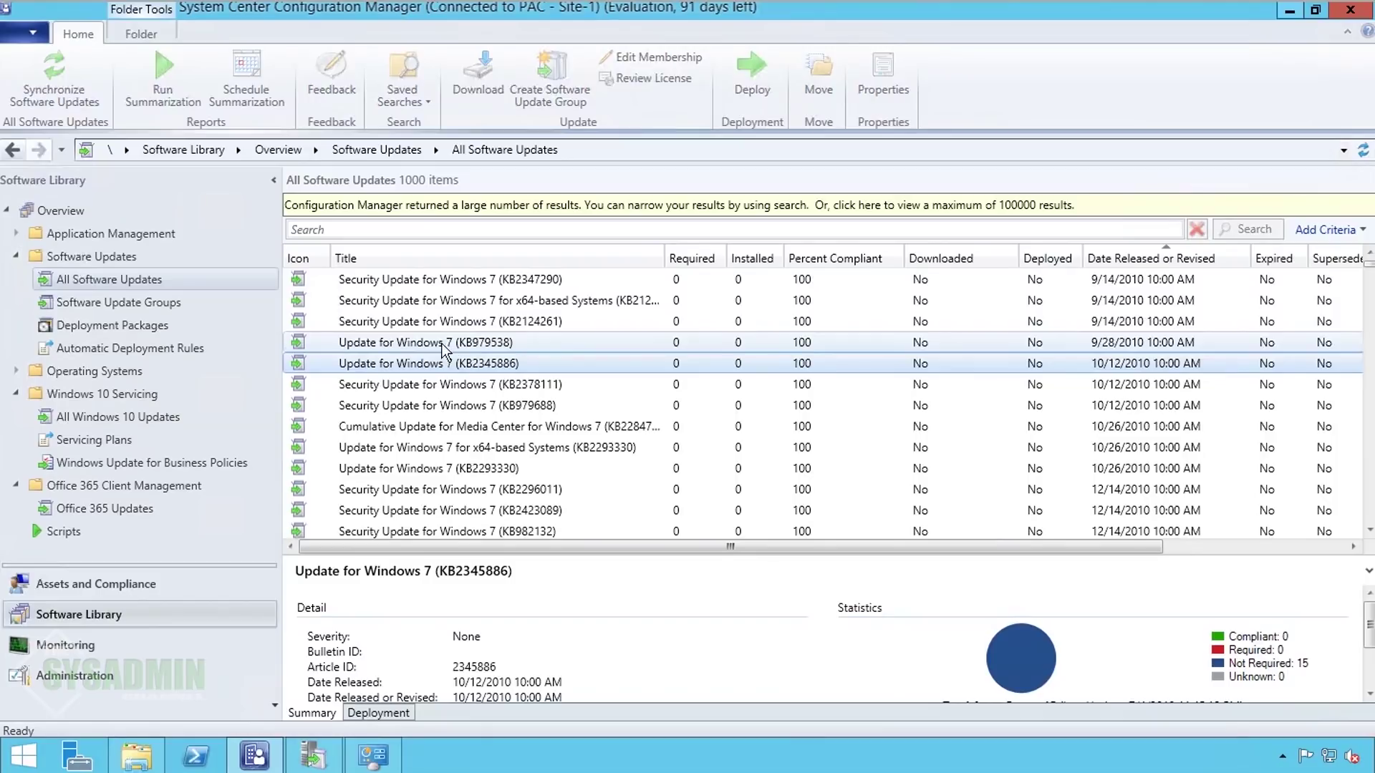
{"action": "left_click", "coordinate": [407, 88]}
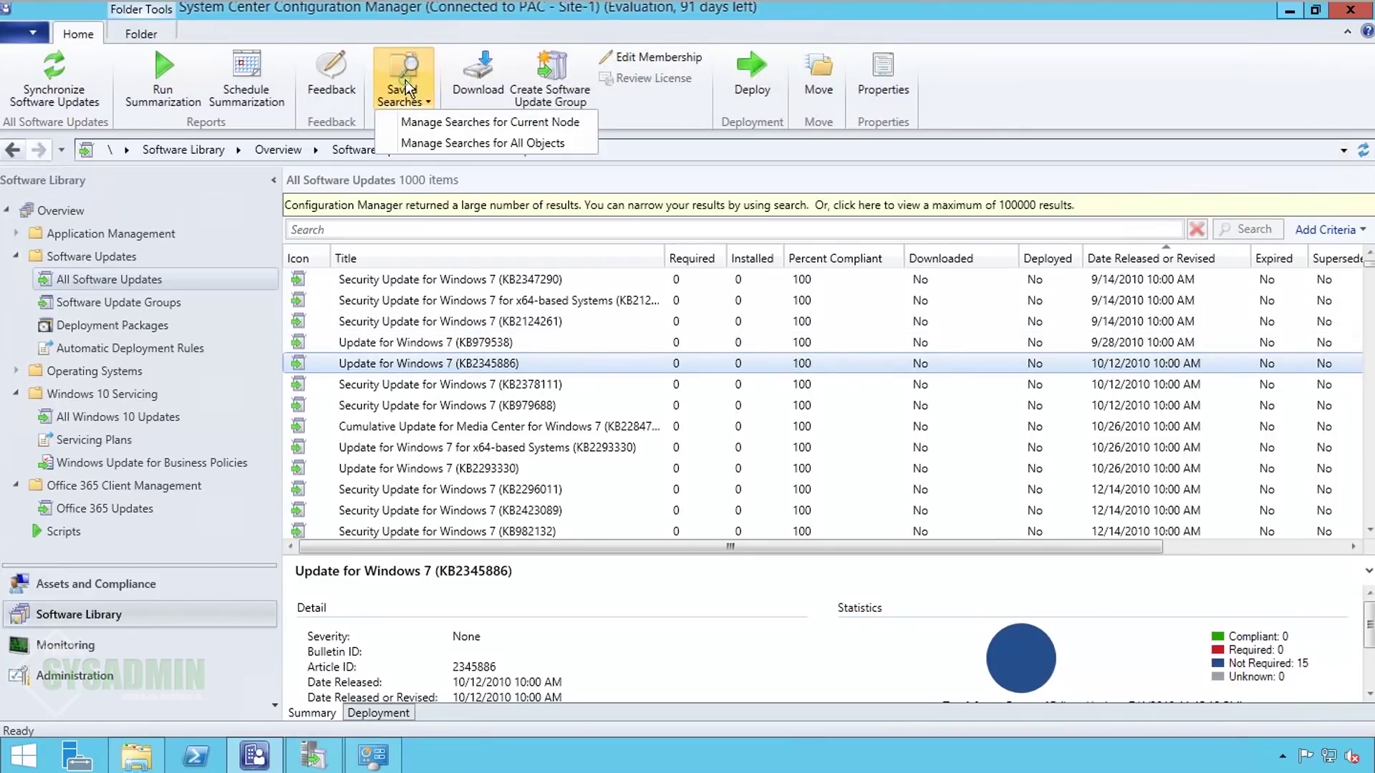
{"action": "left_click", "coordinate": [457, 120]}
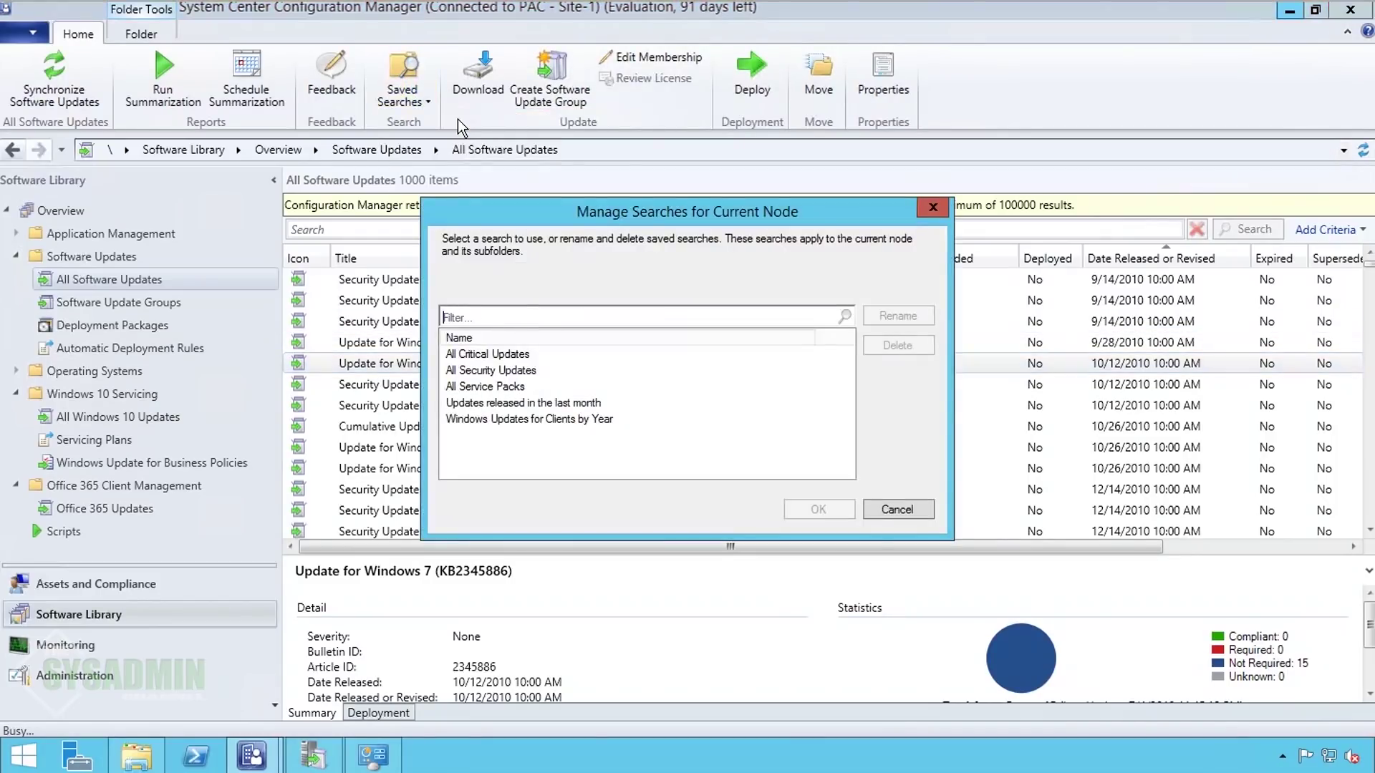
{"action": "left_click", "coordinate": [571, 421]}
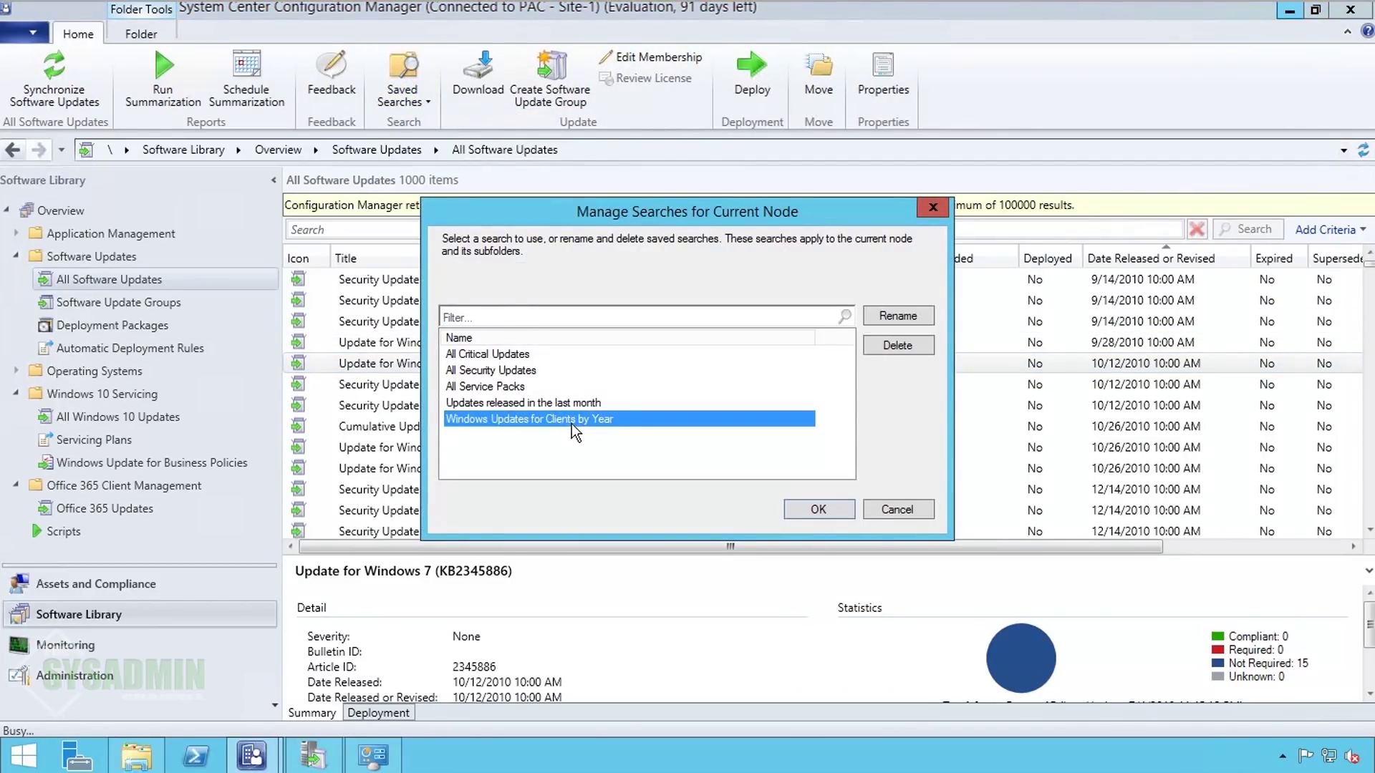
{"action": "left_click", "coordinate": [818, 510]}
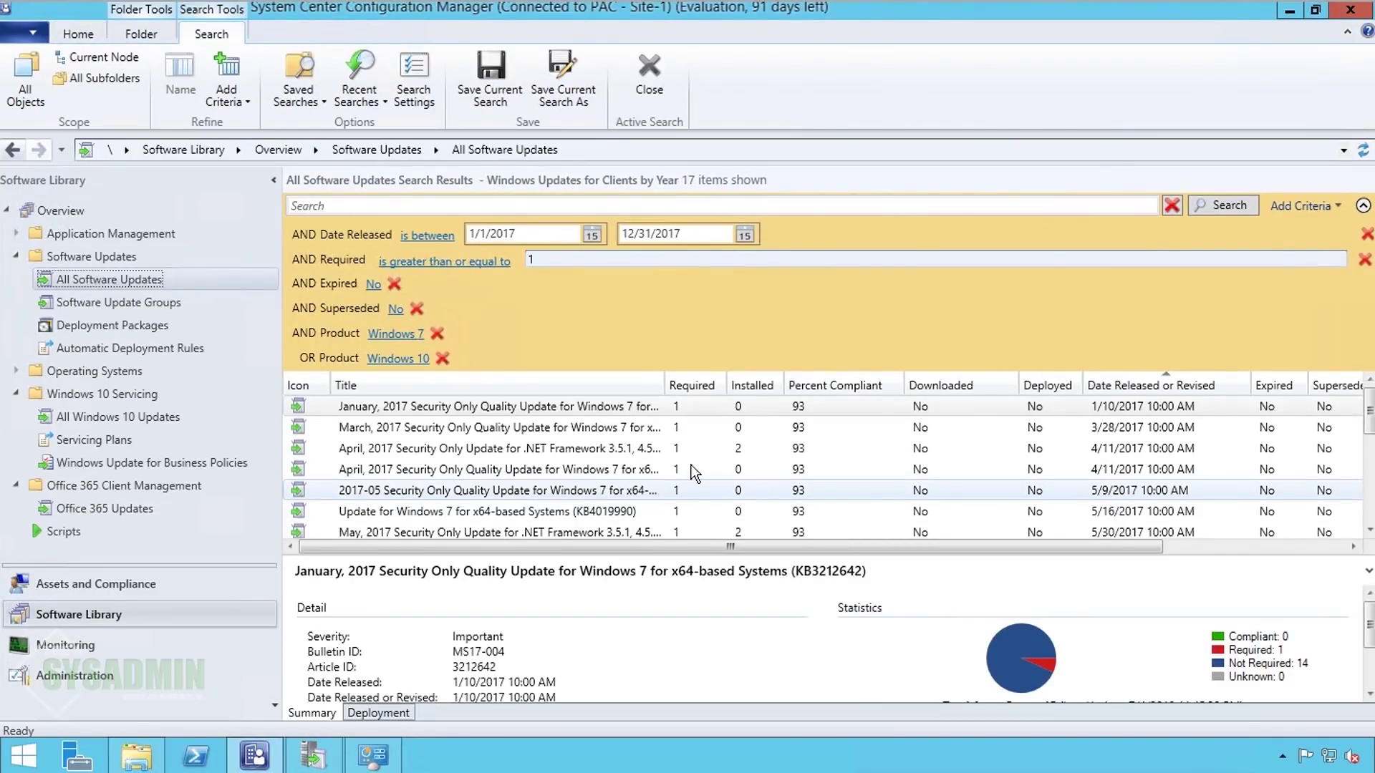
Step: Select all updates in the search results and start a software update group from them, entering the name "Windows Updates for Workstations - 201"
{"action": "left_click", "coordinate": [613, 407]}
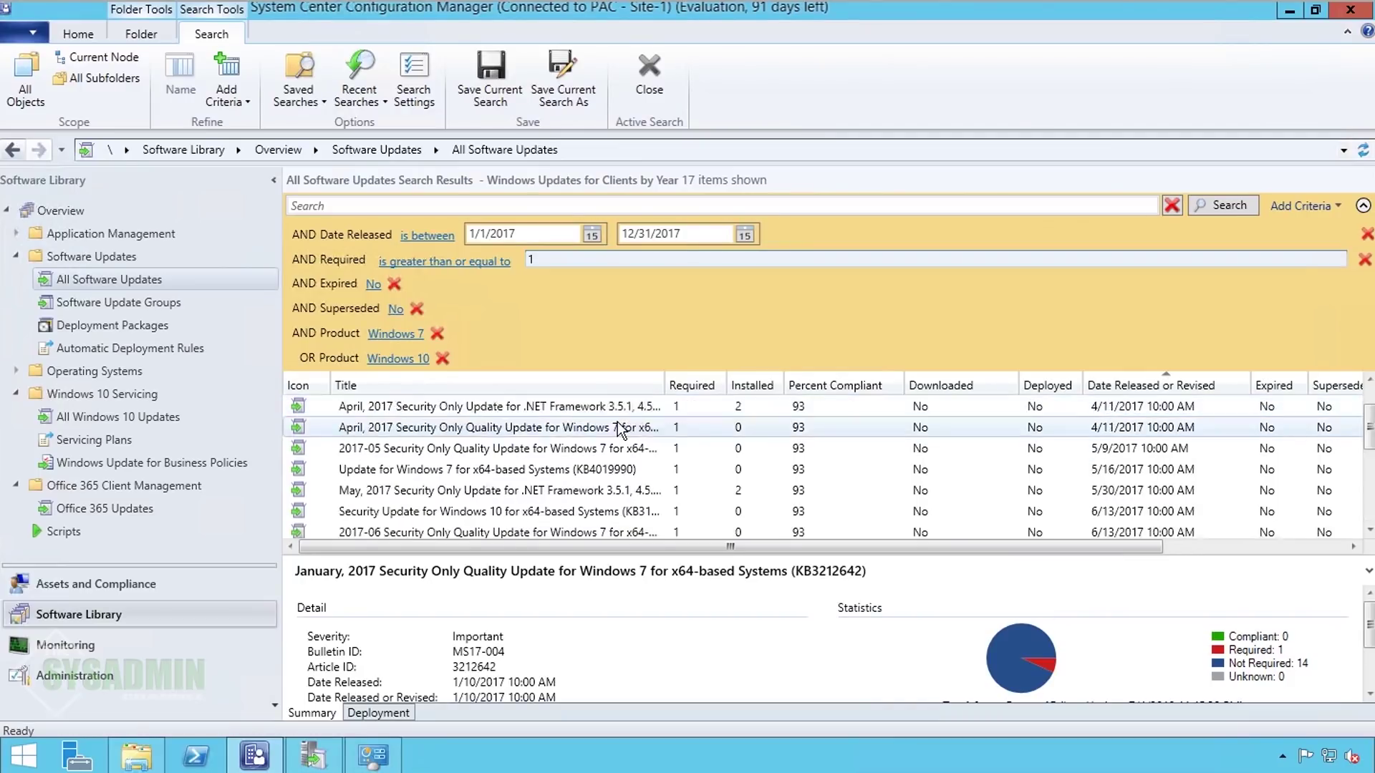
{"action": "left_click", "coordinate": [617, 430]}
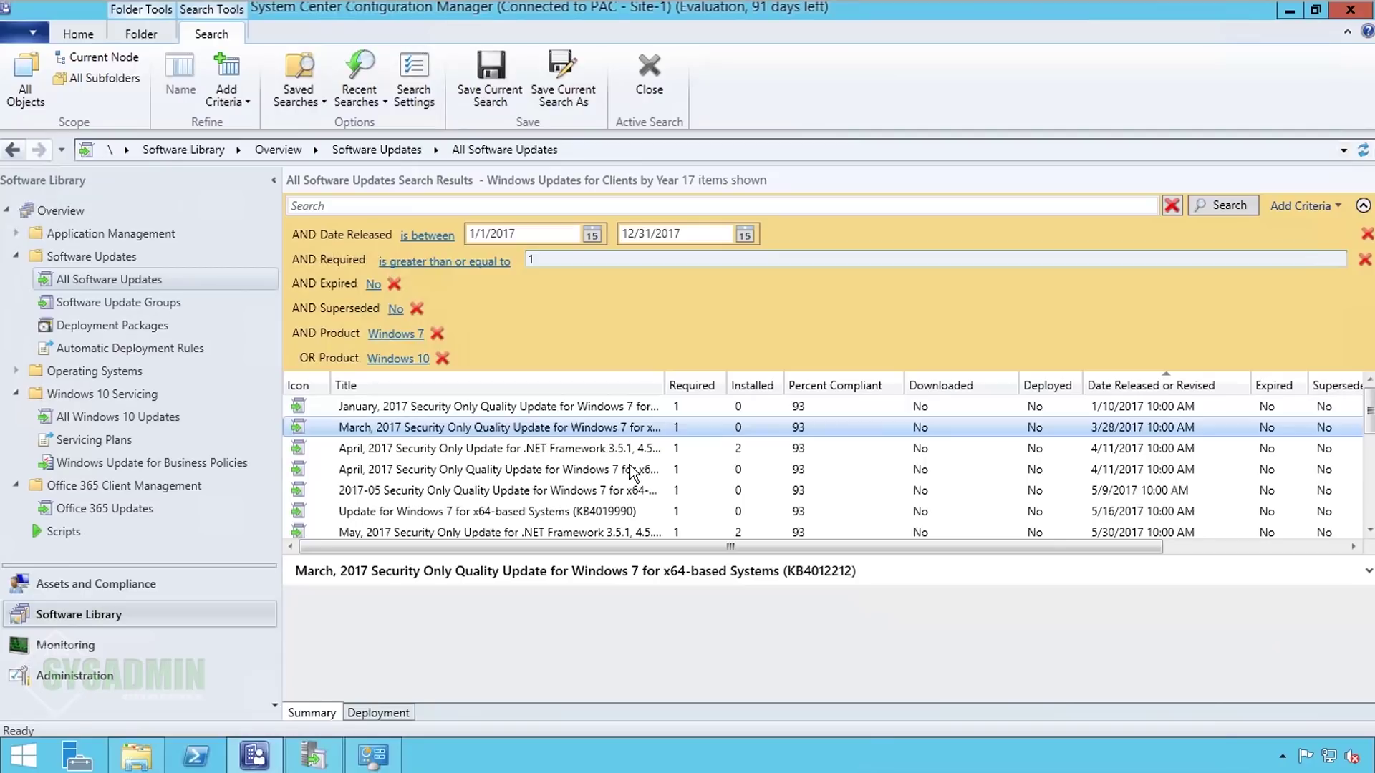
{"action": "key", "text": "ctrl+a"}
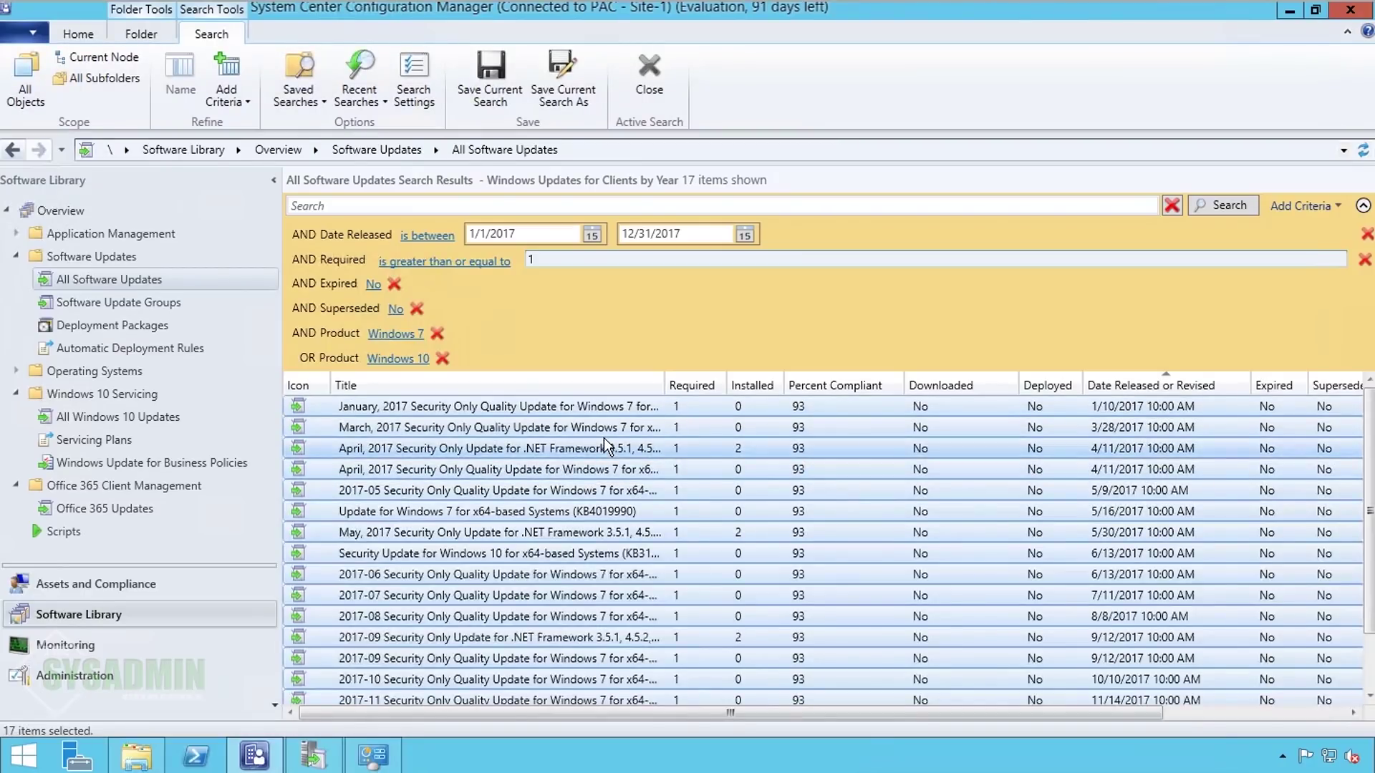
{"action": "right_click", "coordinate": [603, 437]}
{"action": "left_click", "coordinate": [740, 537]}
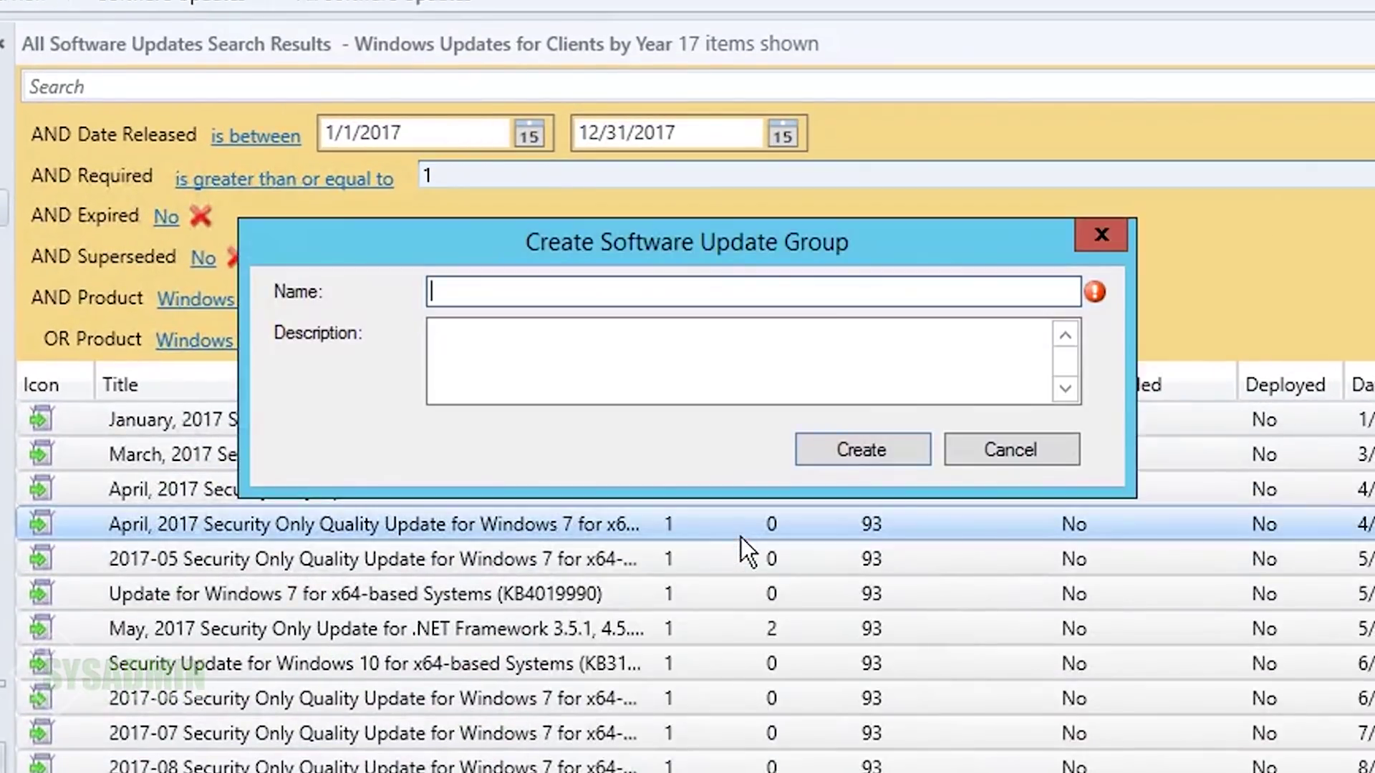
{"action": "type", "text": "Windows Updates for Workstations - 201"}
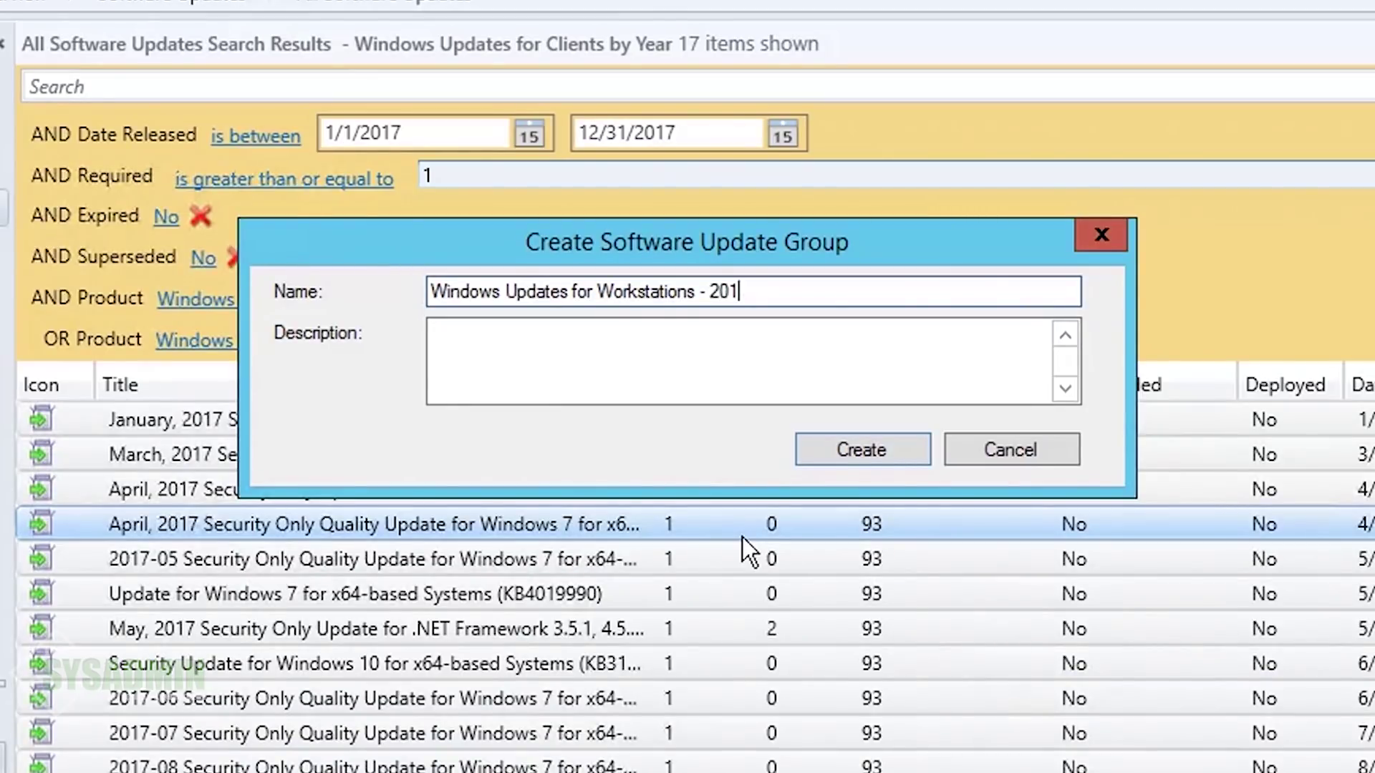
Step: Finish naming the software update group "Windows Updates for Workstations - 2017" and create it
{"action": "type", "text": "7"}
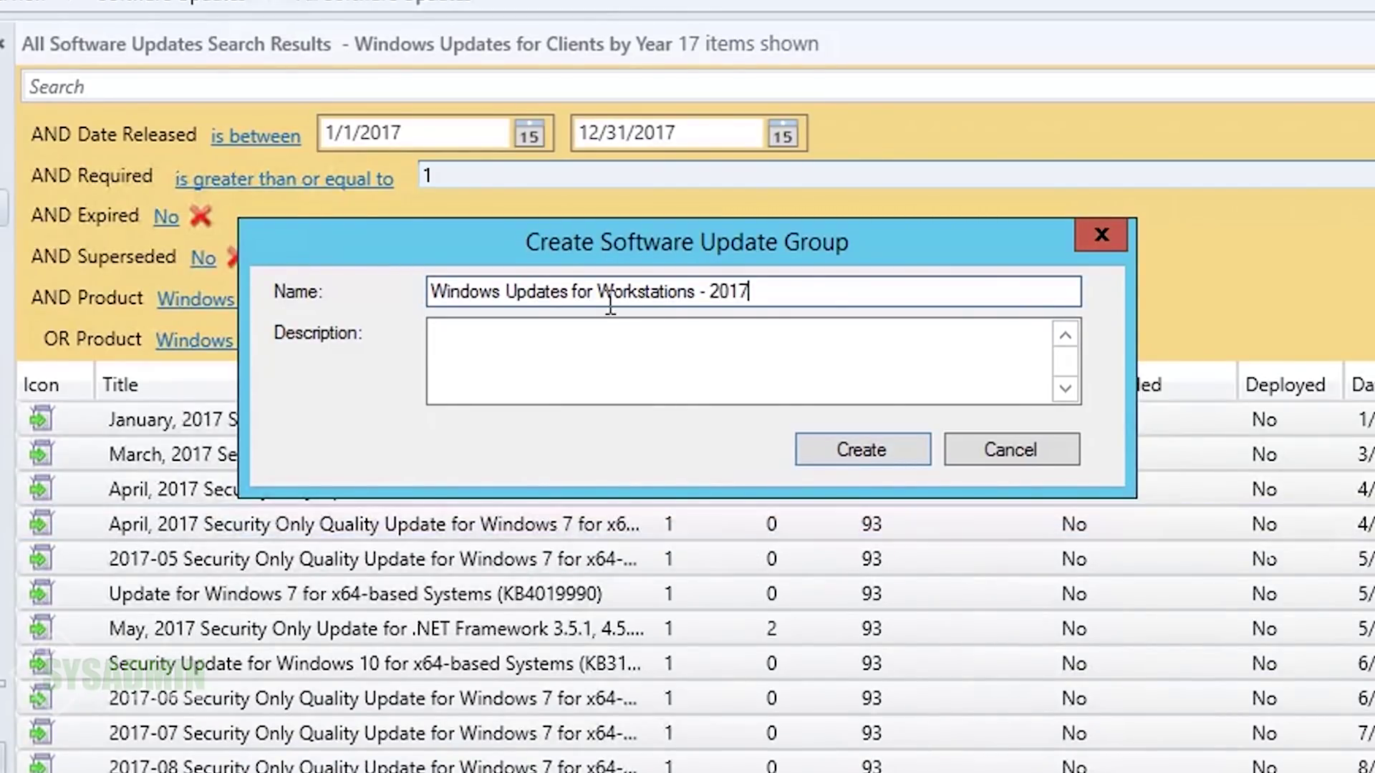
{"action": "left_click", "coordinate": [874, 450]}
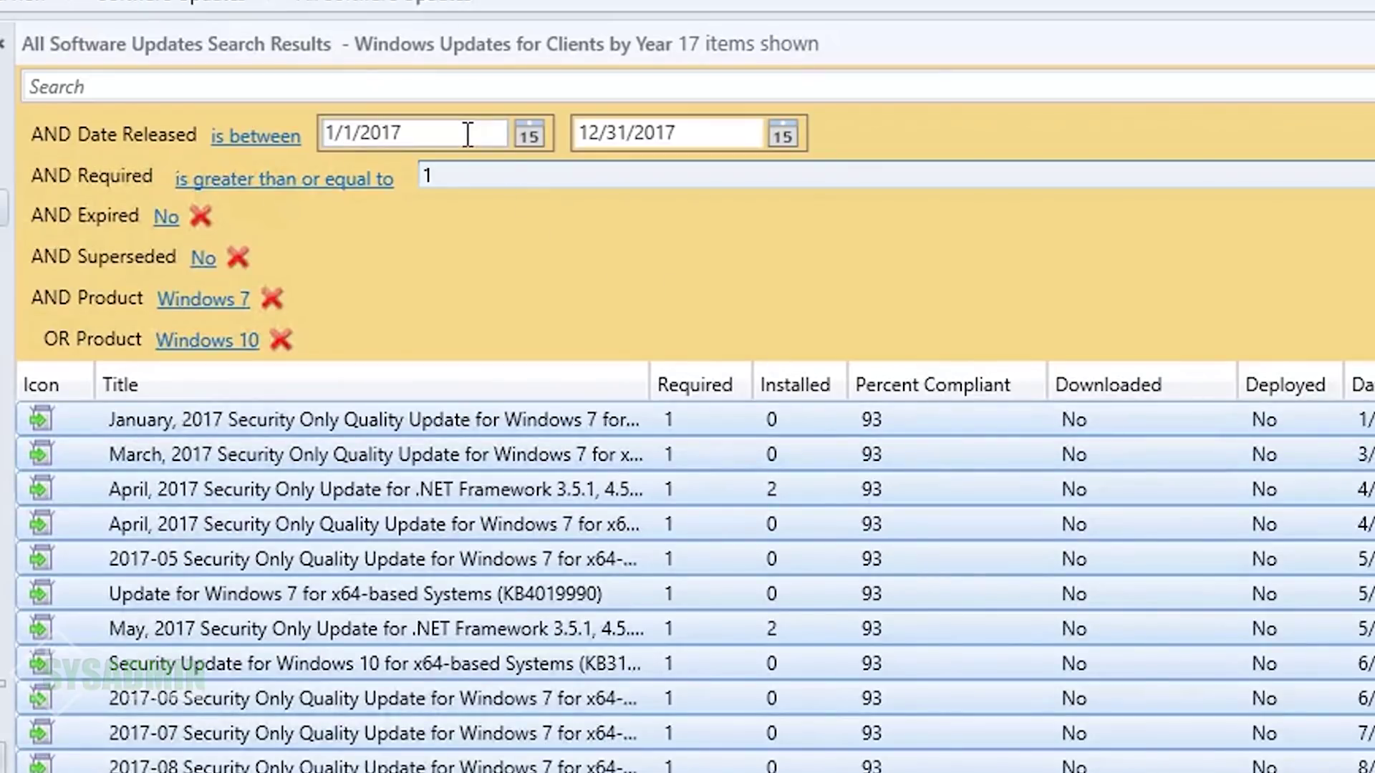
Step: Search for software updates with a release date between 1/1/2016 and 12/31/2016
{"action": "left_click", "coordinate": [468, 134]}
{"action": "key", "text": "BackSpace"}
{"action": "type", "text": "6"}
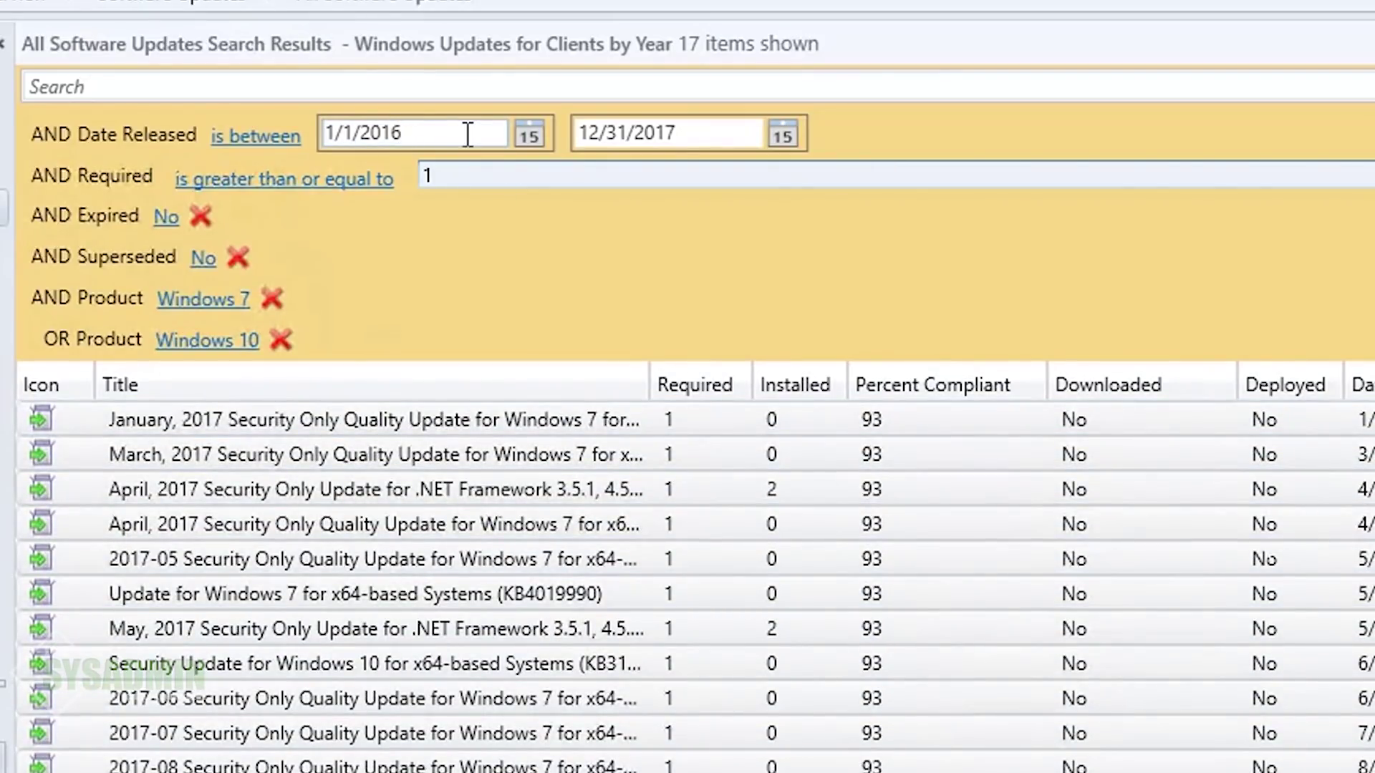
{"action": "key", "text": "Tab"}
{"action": "key", "text": "End"}
{"action": "key", "text": "BackSpace"}
{"action": "type", "text": "6"}
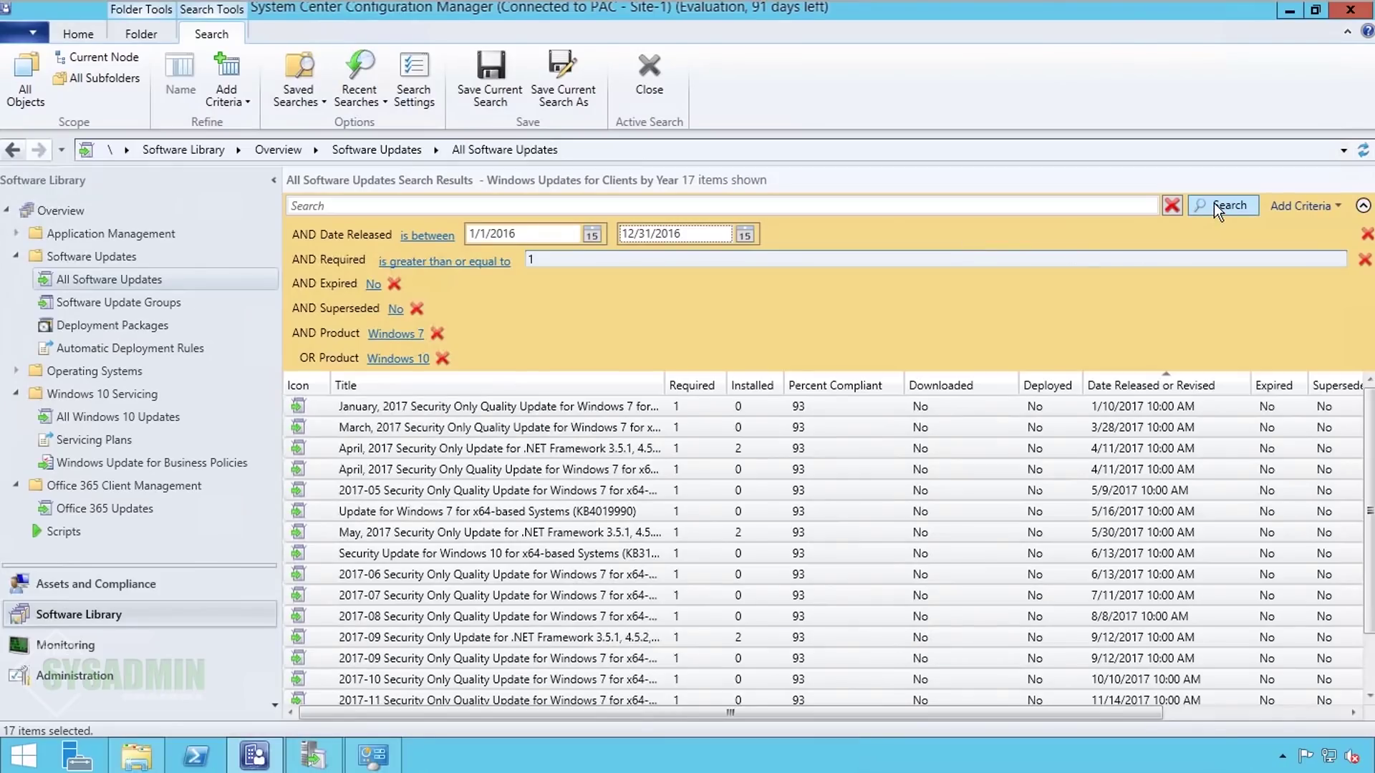
{"action": "left_click", "coordinate": [1214, 205]}
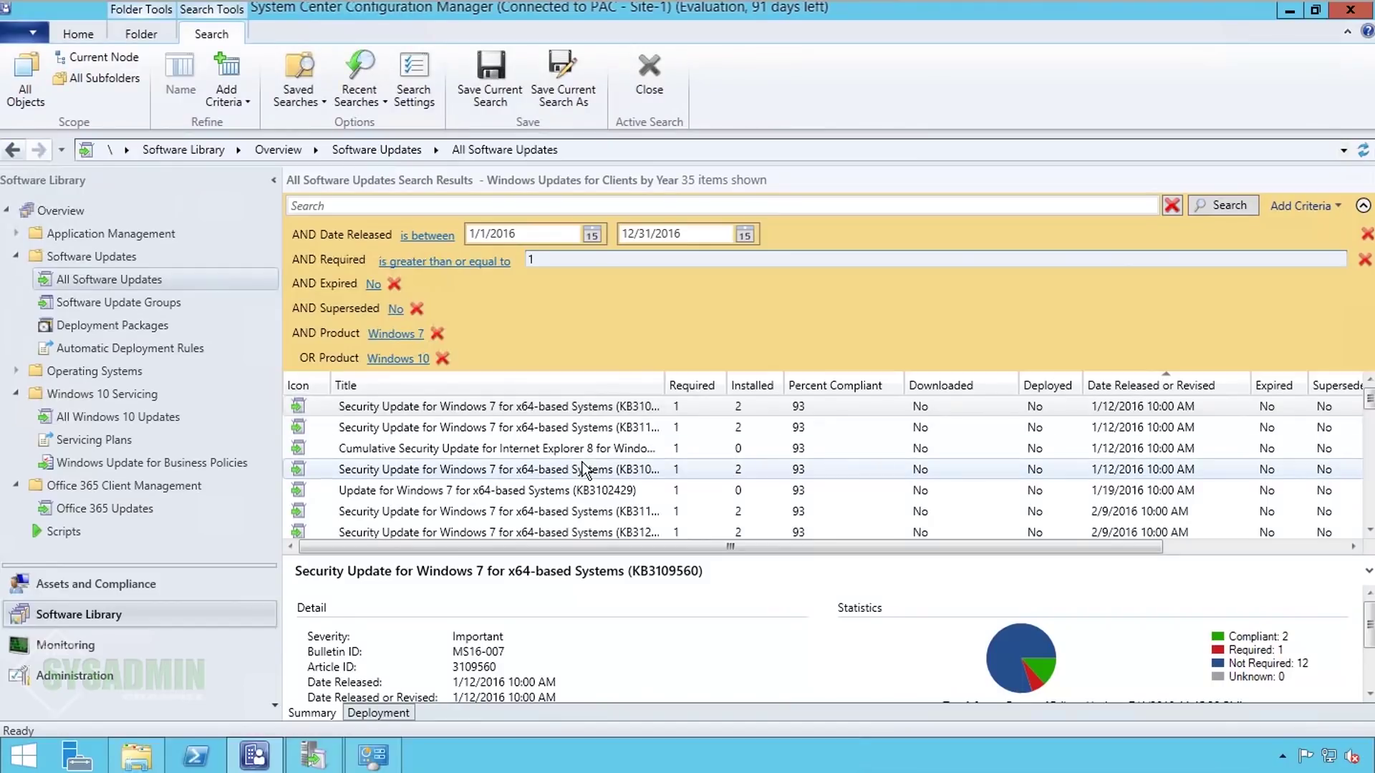
Step: Create a software update group named "Windows Updates for Workstations - 2016" from all the updates in the search results
{"action": "key", "text": "ctrl+a"}
{"action": "right_click", "coordinate": [581, 469]}
{"action": "left_click", "coordinate": [718, 500]}
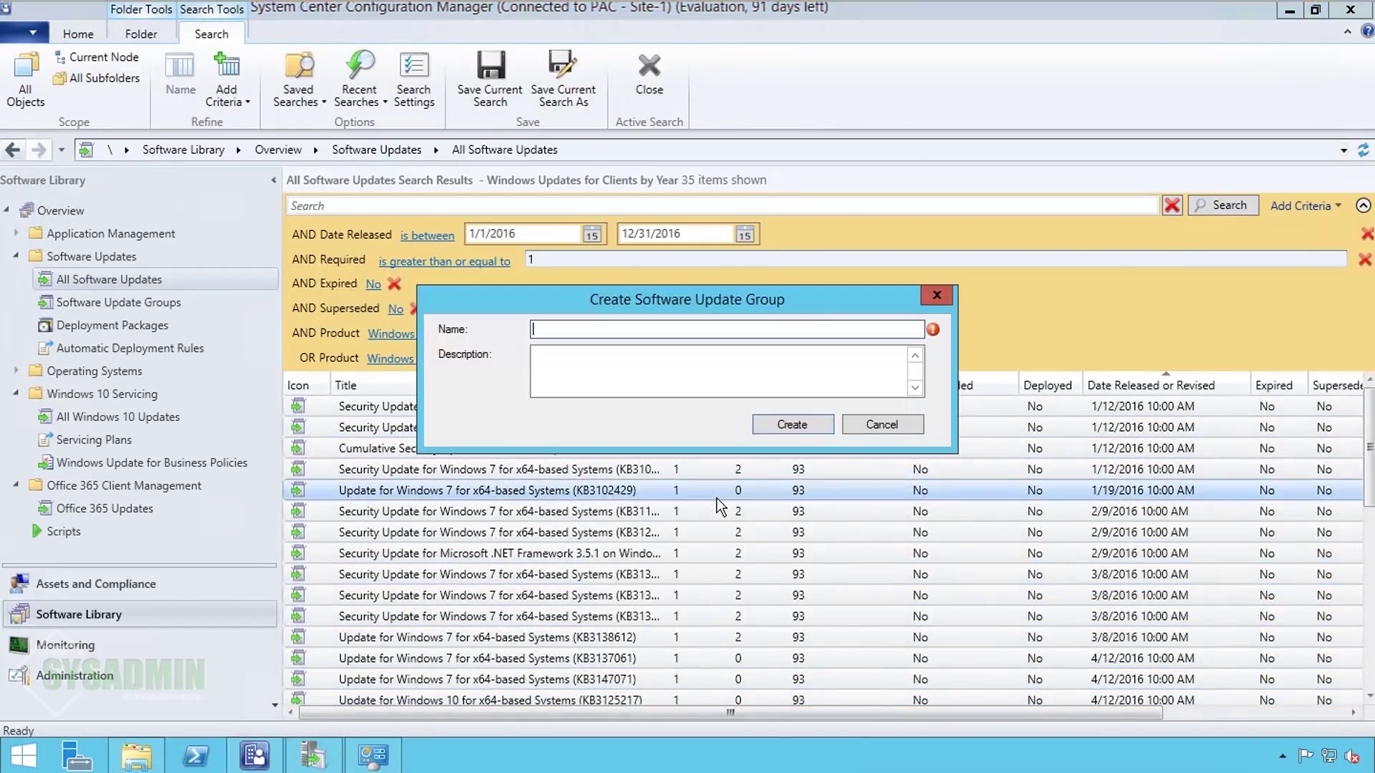
{"action": "type", "text": "Windows Updates for Workstations - 2016"}
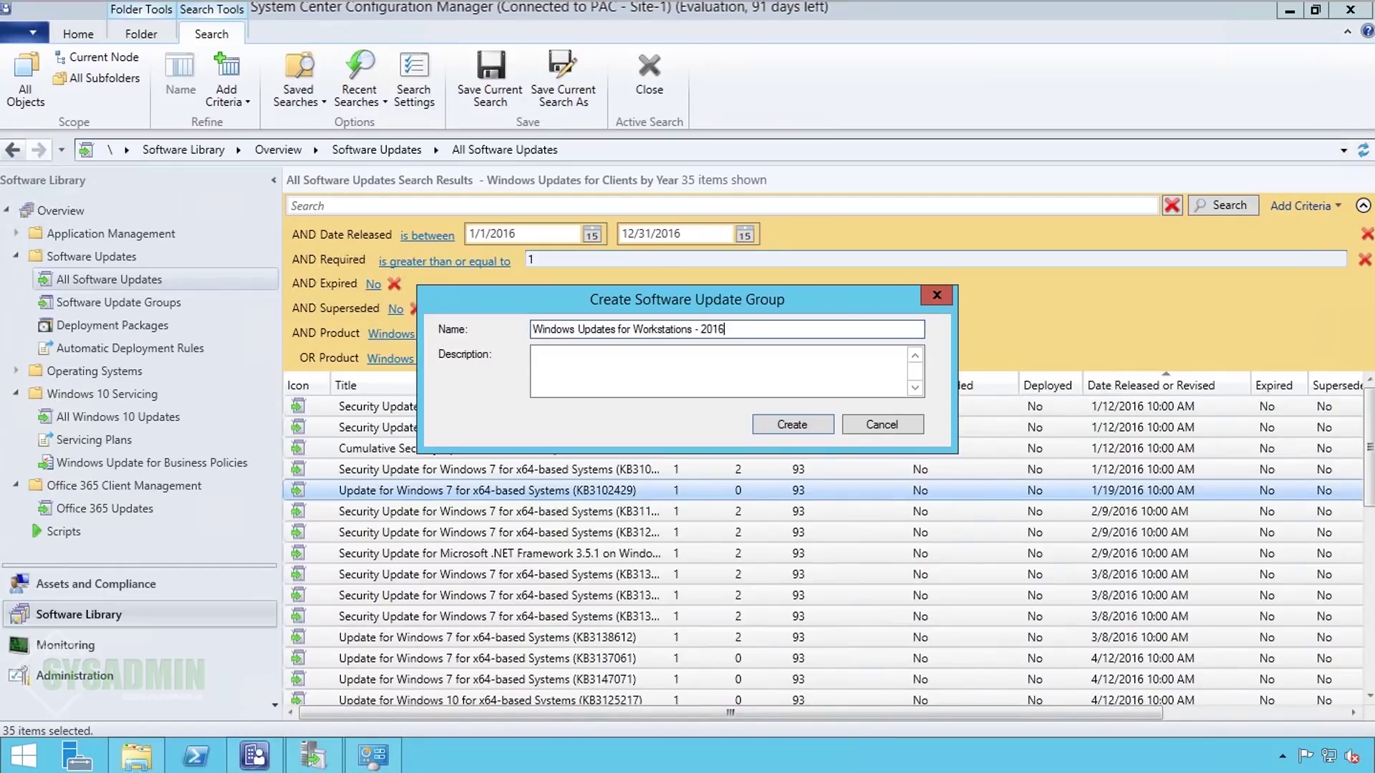
{"action": "left_click", "coordinate": [800, 424]}
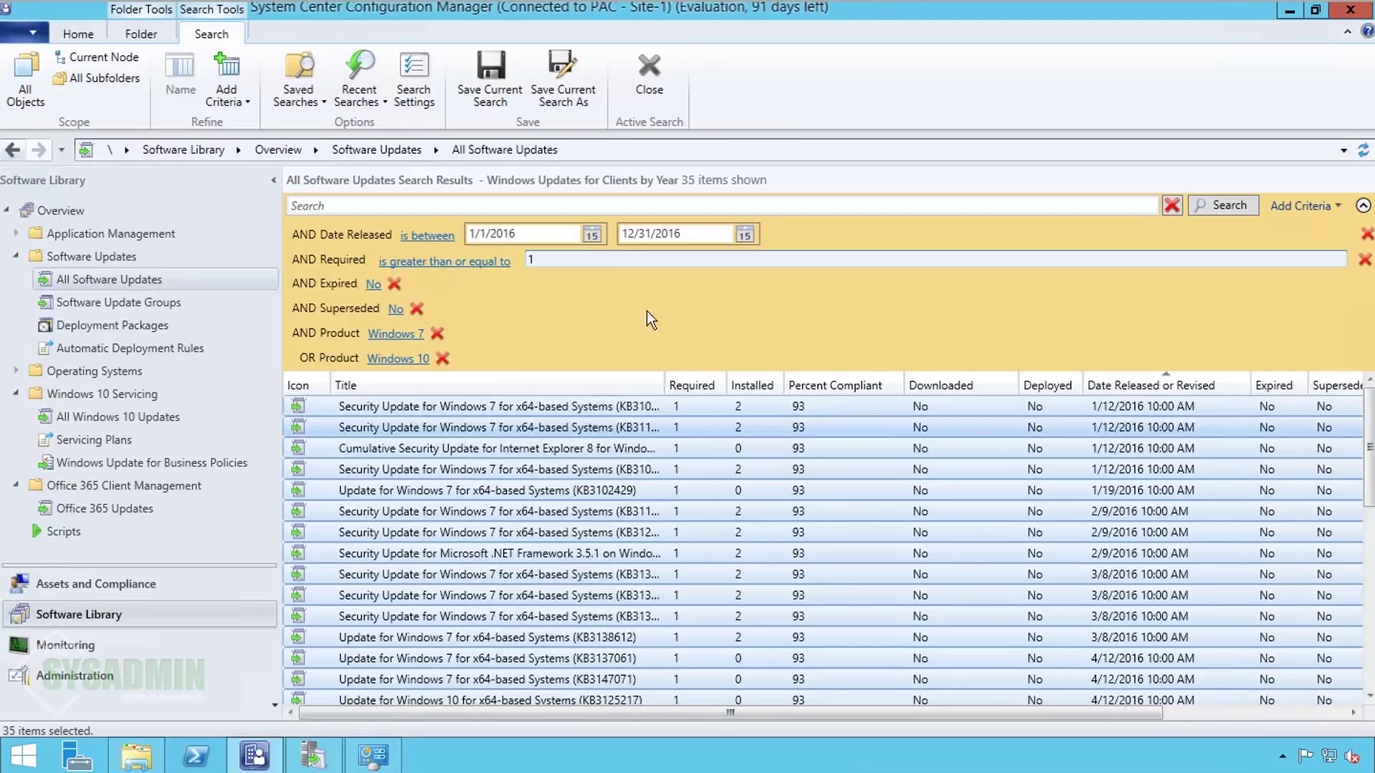
Step: Change the Date Released range to 1/1/2015 through 12/31/2015 and rerun the update search
{"action": "left_click", "coordinate": [557, 234]}
{"action": "key", "text": "BackSpace"}
{"action": "type", "text": "5"}
{"action": "left_click", "coordinate": [694, 238]}
{"action": "left_click", "coordinate": [1226, 205]}
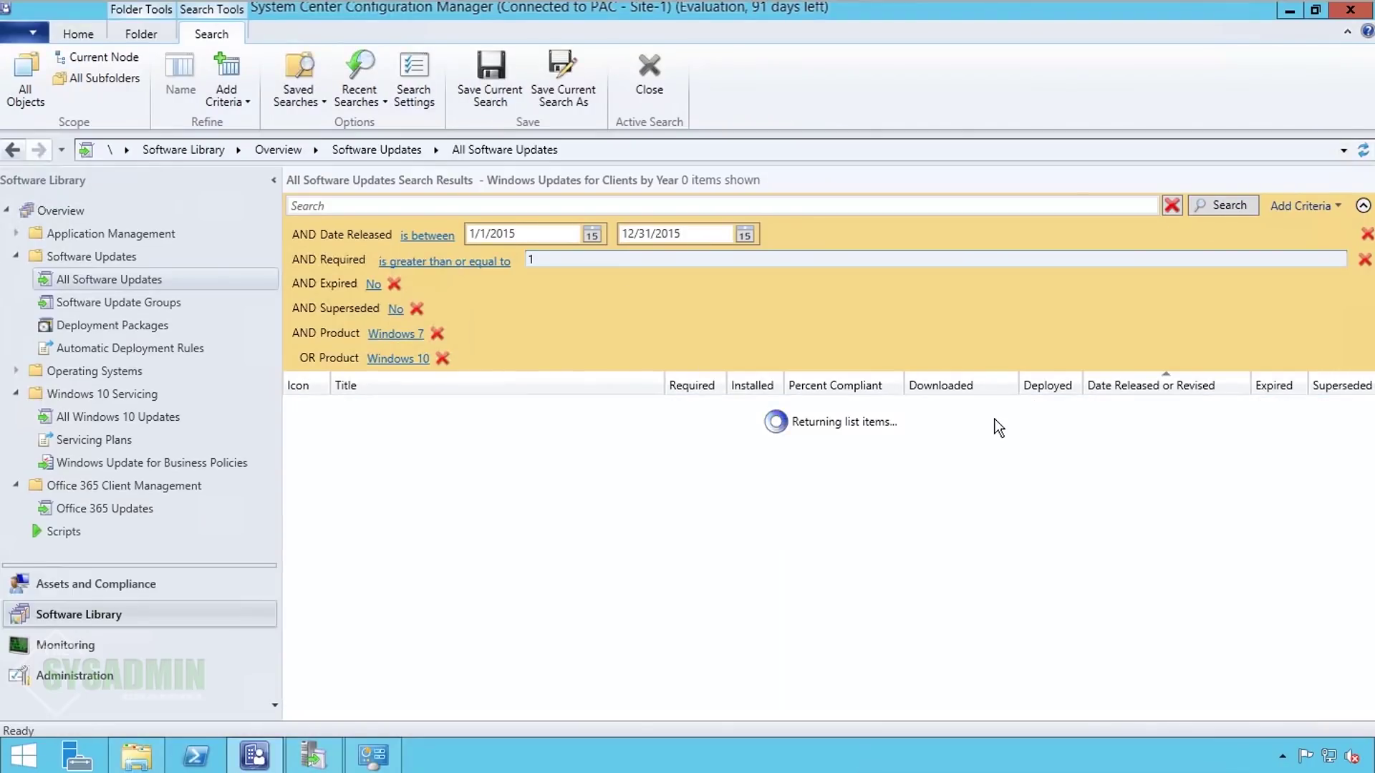
Step: Group all the listed 2015 updates into a new software update group named "Windows Updates for Workstations - 2015"
{"action": "left_click", "coordinate": [600, 449]}
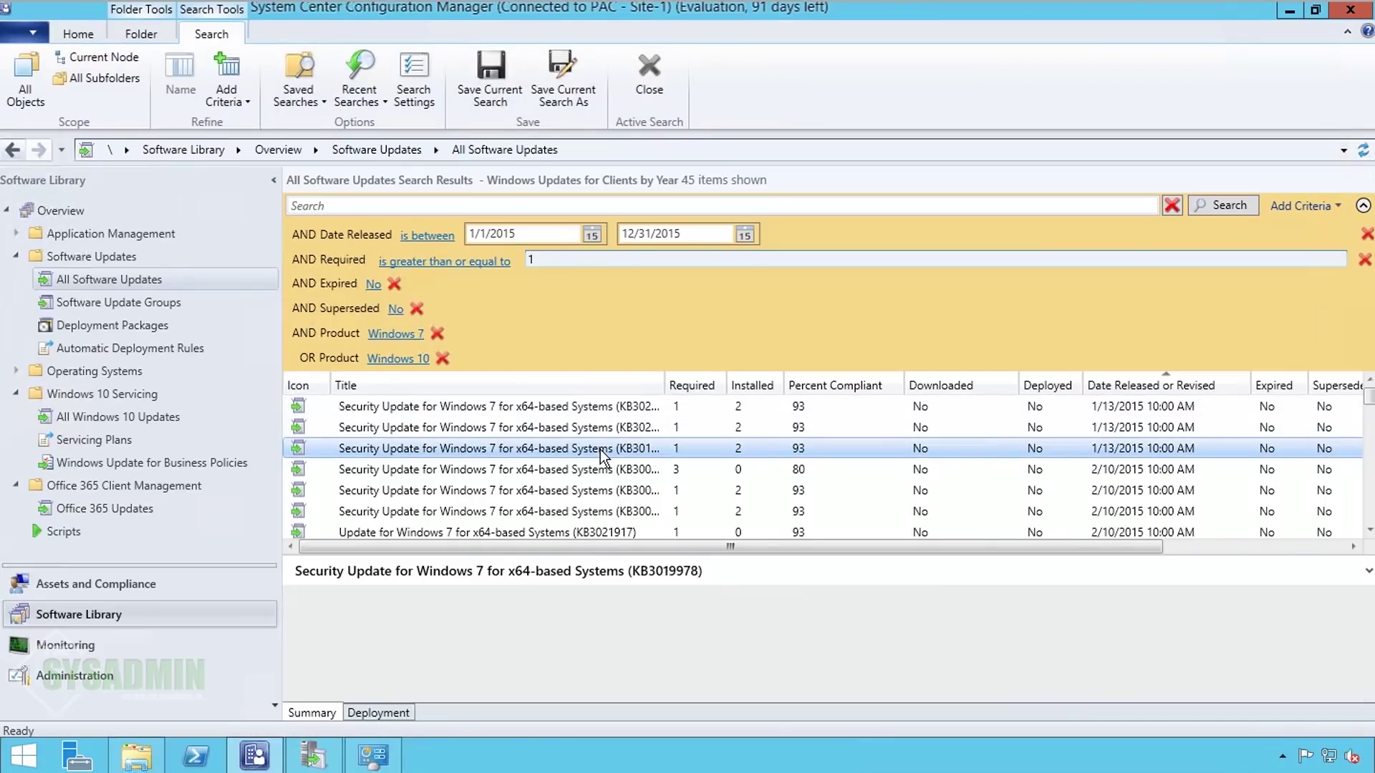
{"action": "key", "text": "ctrl+a"}
{"action": "right_click", "coordinate": [600, 449]}
{"action": "left_click", "coordinate": [699, 487]}
{"action": "type", "text": "Windows Updates for Workstations - 2015"}
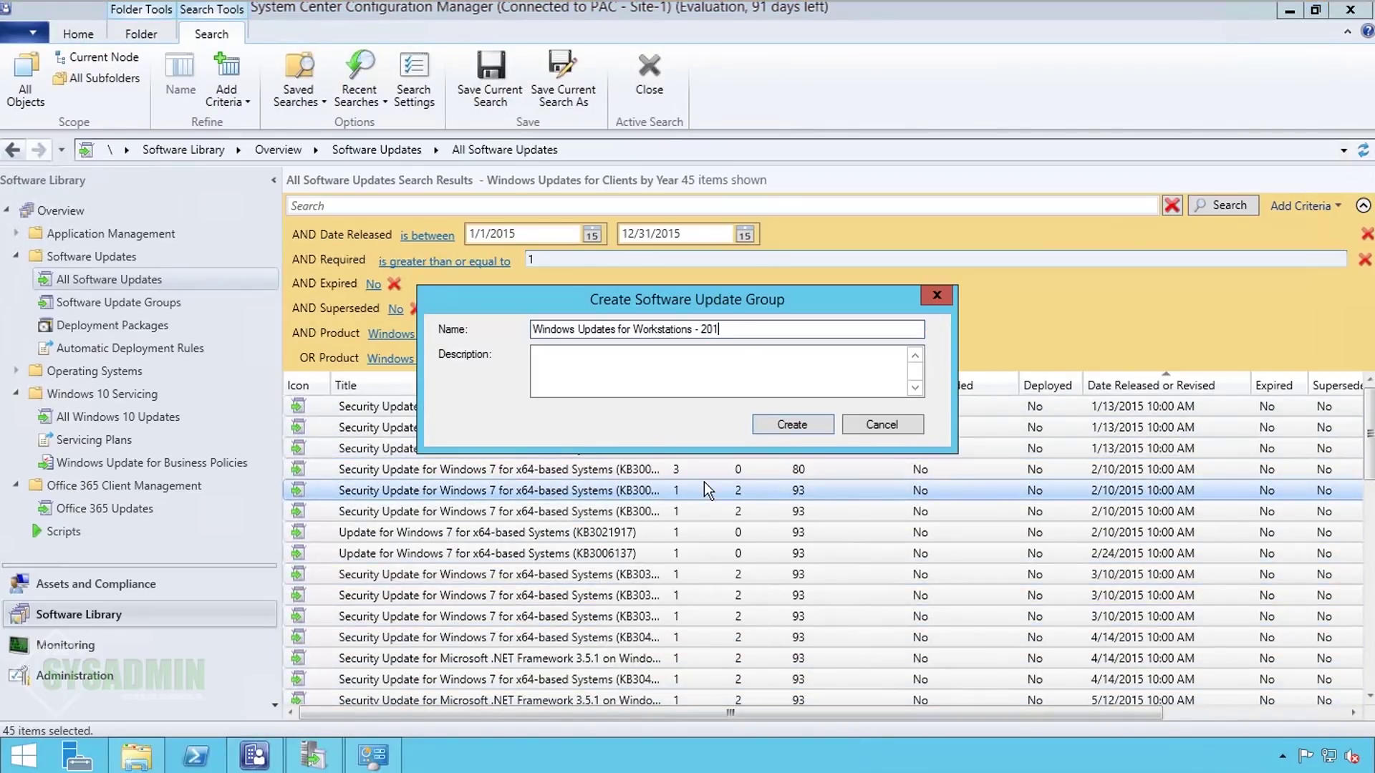
{"action": "left_click", "coordinate": [807, 430]}
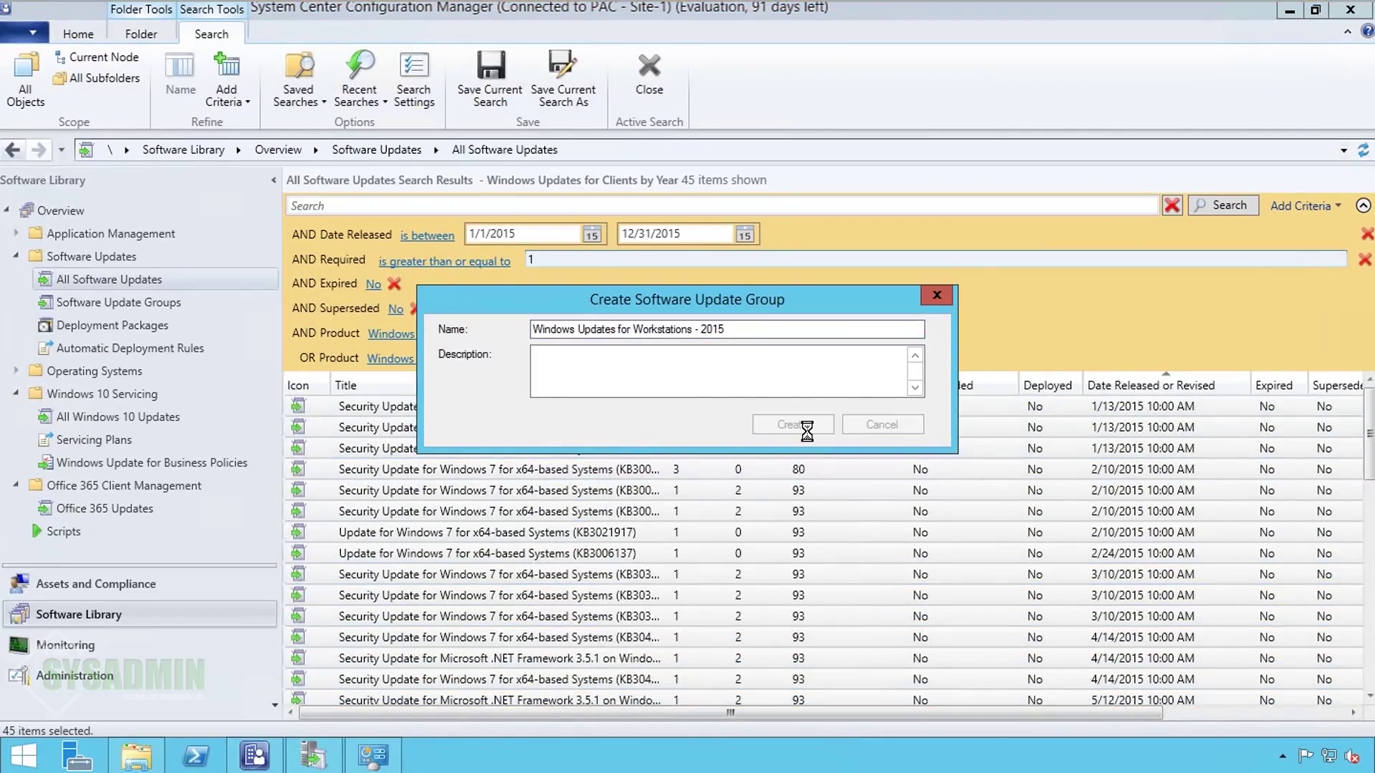
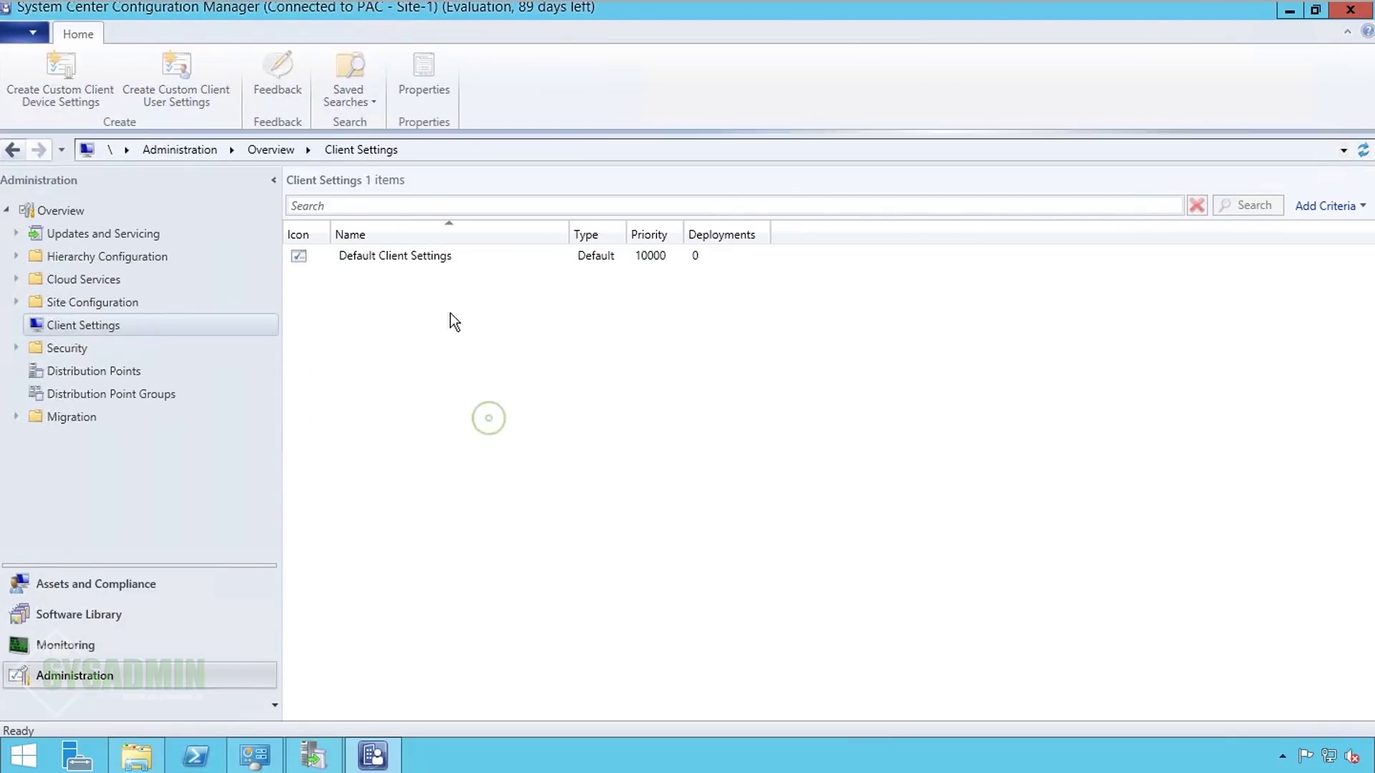
Step: Review the Computer Restart notification and countdown intervals in the Default Client Settings, then close them without changes
{"action": "right_click", "coordinate": [439, 260]}
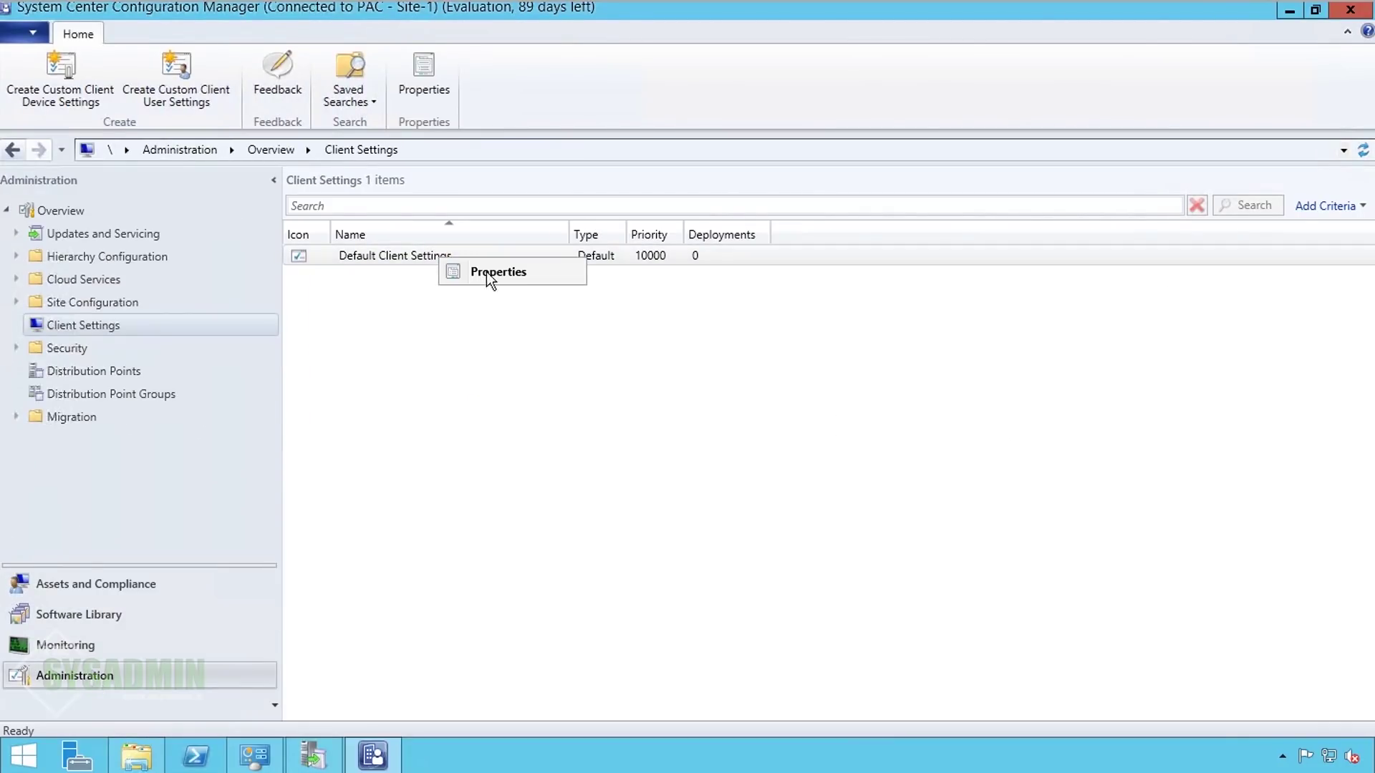
{"action": "left_click", "coordinate": [504, 277]}
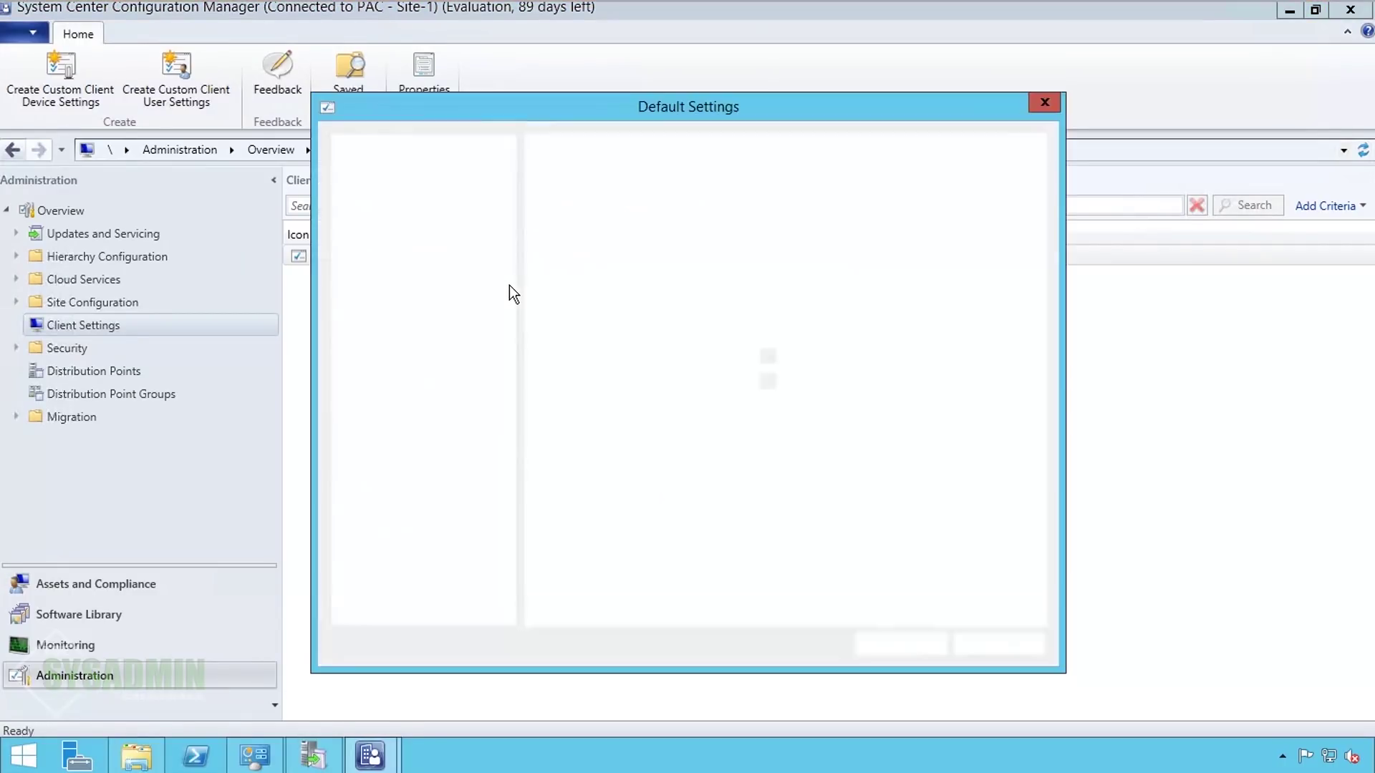
{"action": "left_click", "coordinate": [432, 278]}
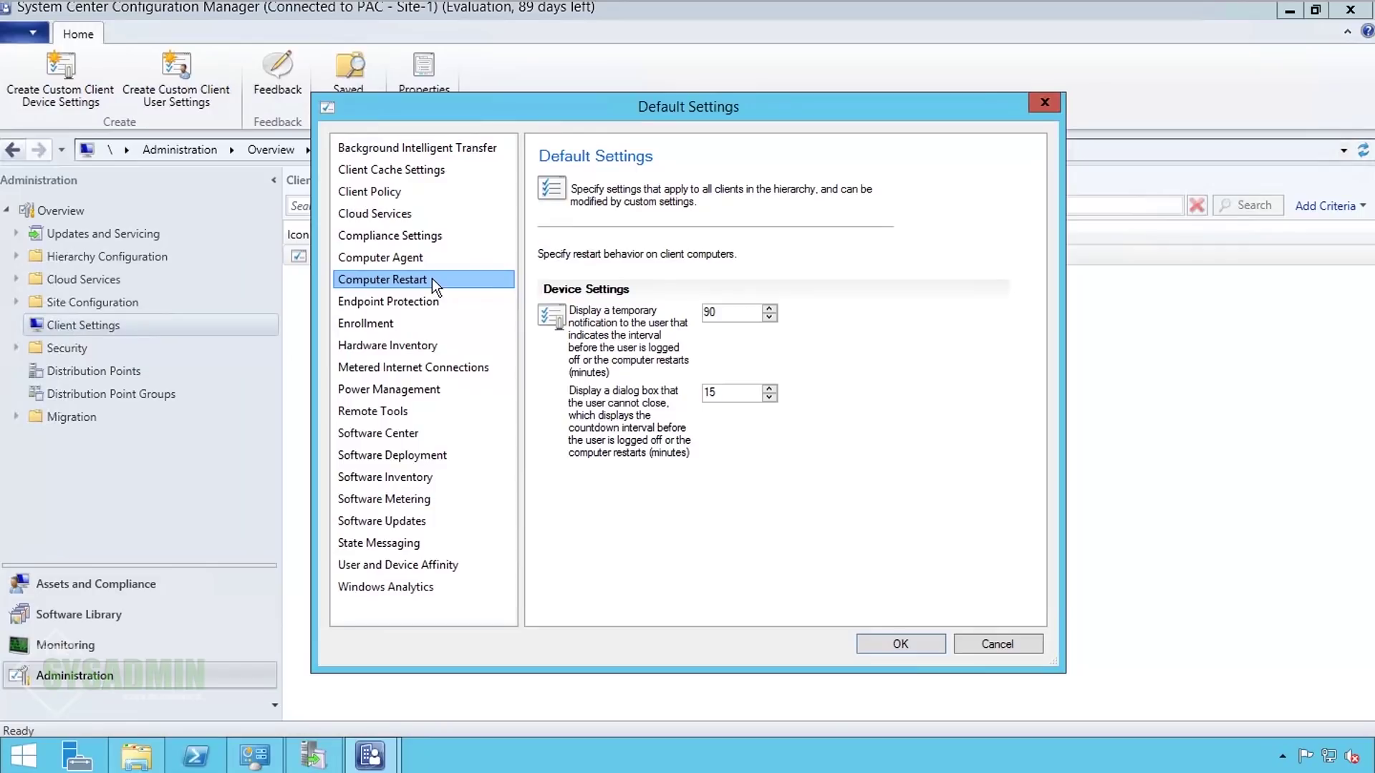
{"action": "left_click", "coordinate": [706, 313]}
{"action": "double_click", "coordinate": [711, 393]}
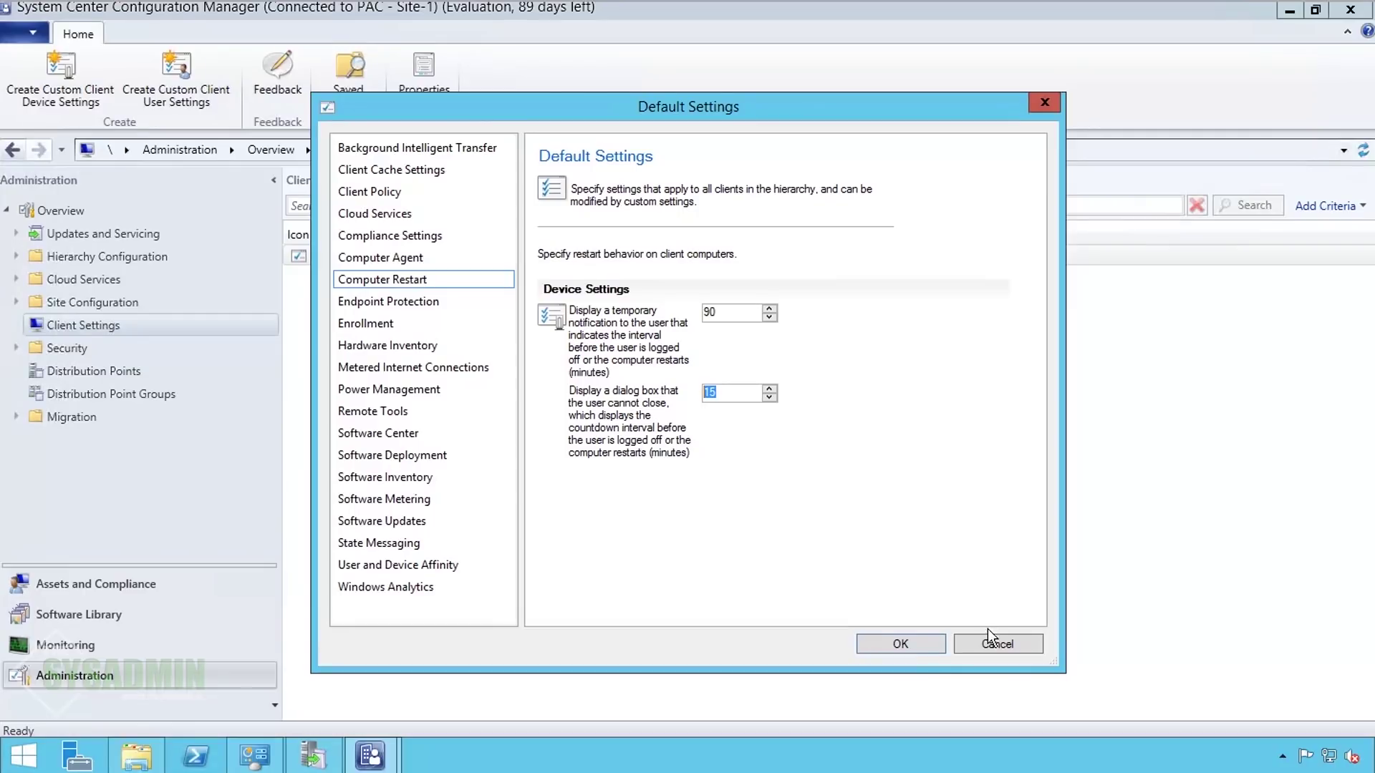
{"action": "left_click", "coordinate": [995, 646]}
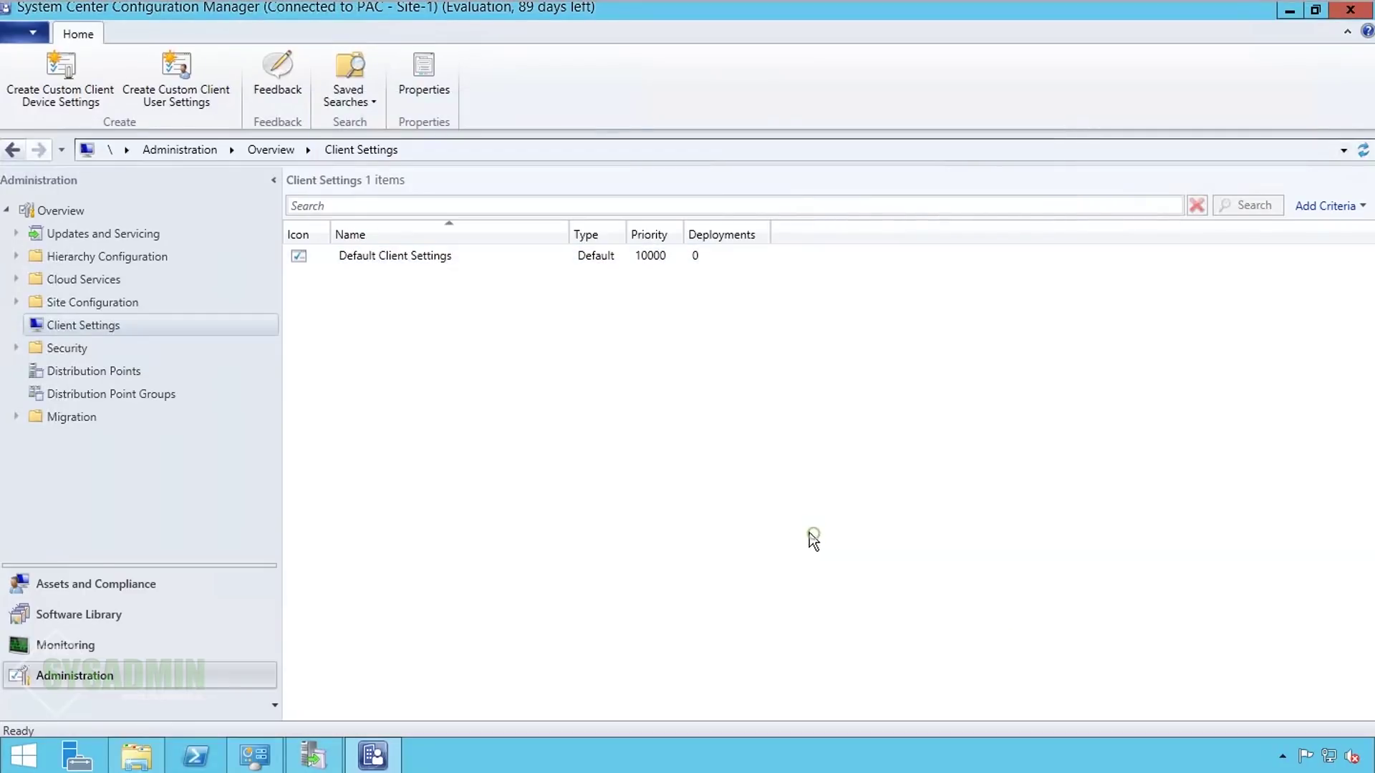
Step: Start custom client device settings named "8 Hour Restart Window" and include the Computer Restart settings
{"action": "left_click", "coordinate": [57, 72]}
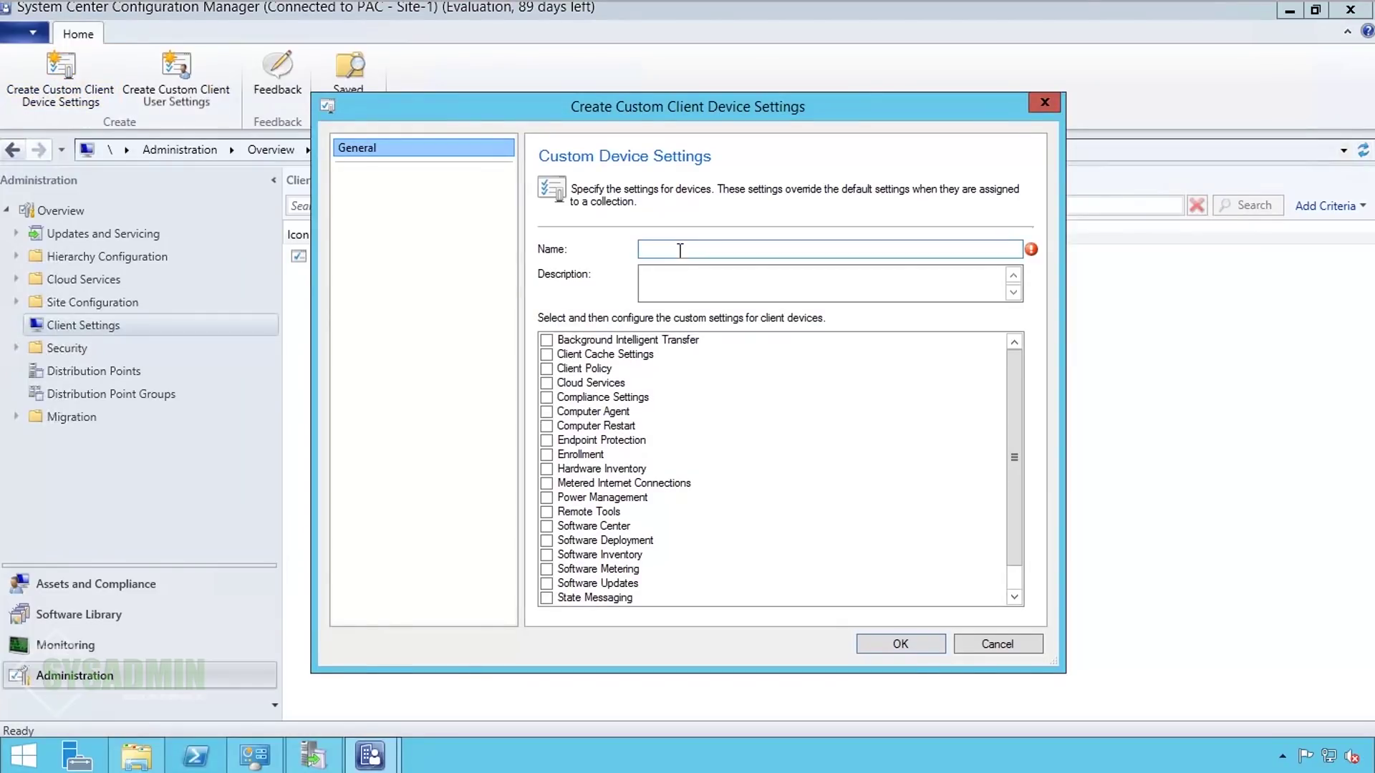
{"action": "left_click", "coordinate": [678, 250]}
{"action": "type", "text": "8"}
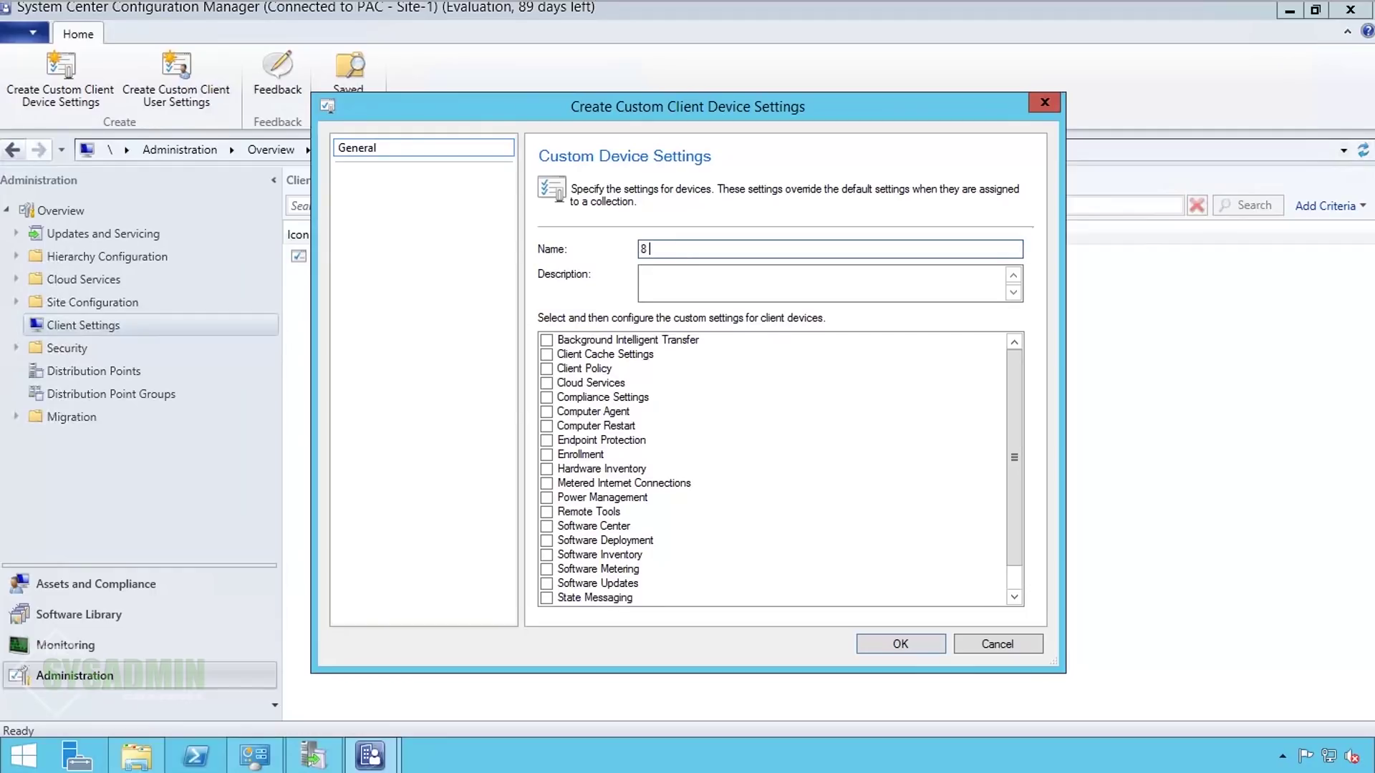
{"action": "type", "text": " Hour Restart Window"}
{"action": "left_click", "coordinate": [555, 427]}
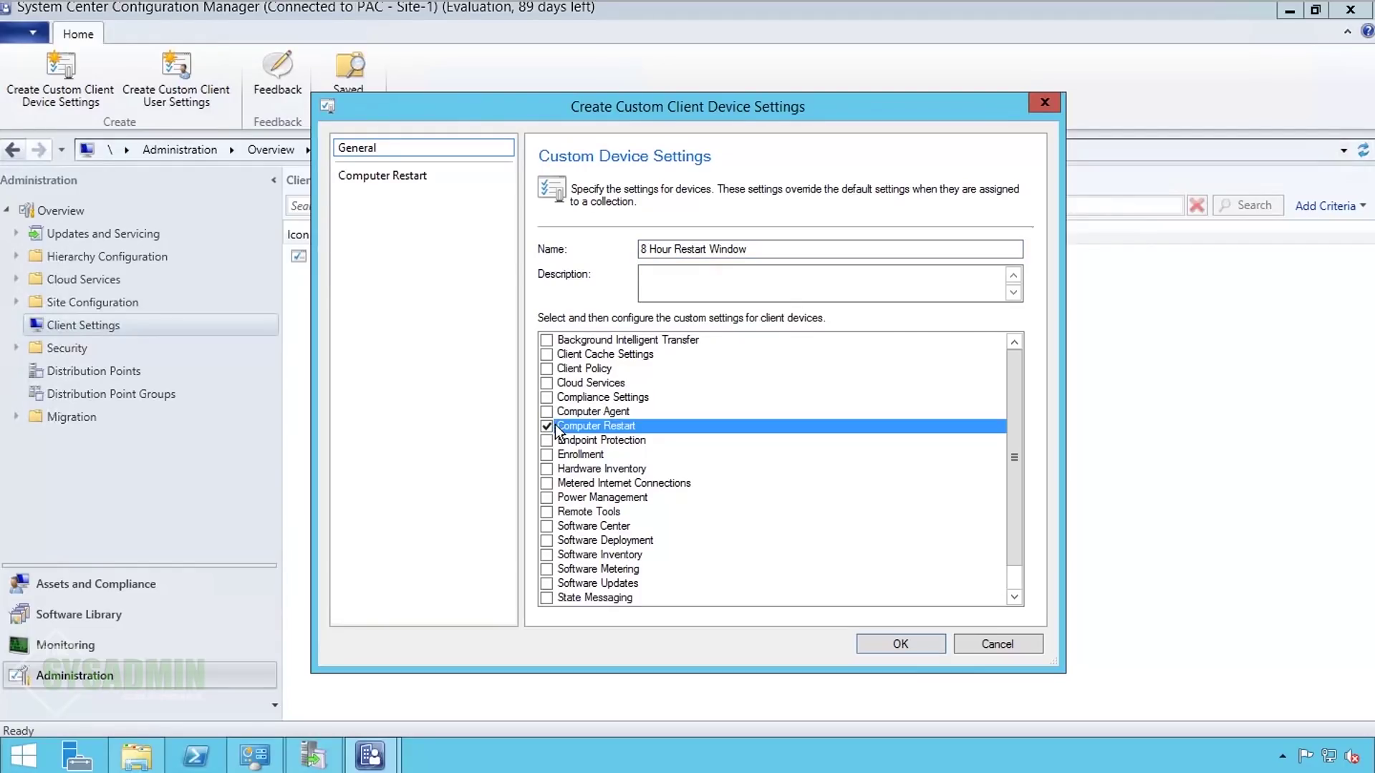
Step: Set the temporary restart notification to 480 minutes and the countdown dialog to 30 minutes, and save the custom device settings
{"action": "left_click", "coordinate": [416, 181]}
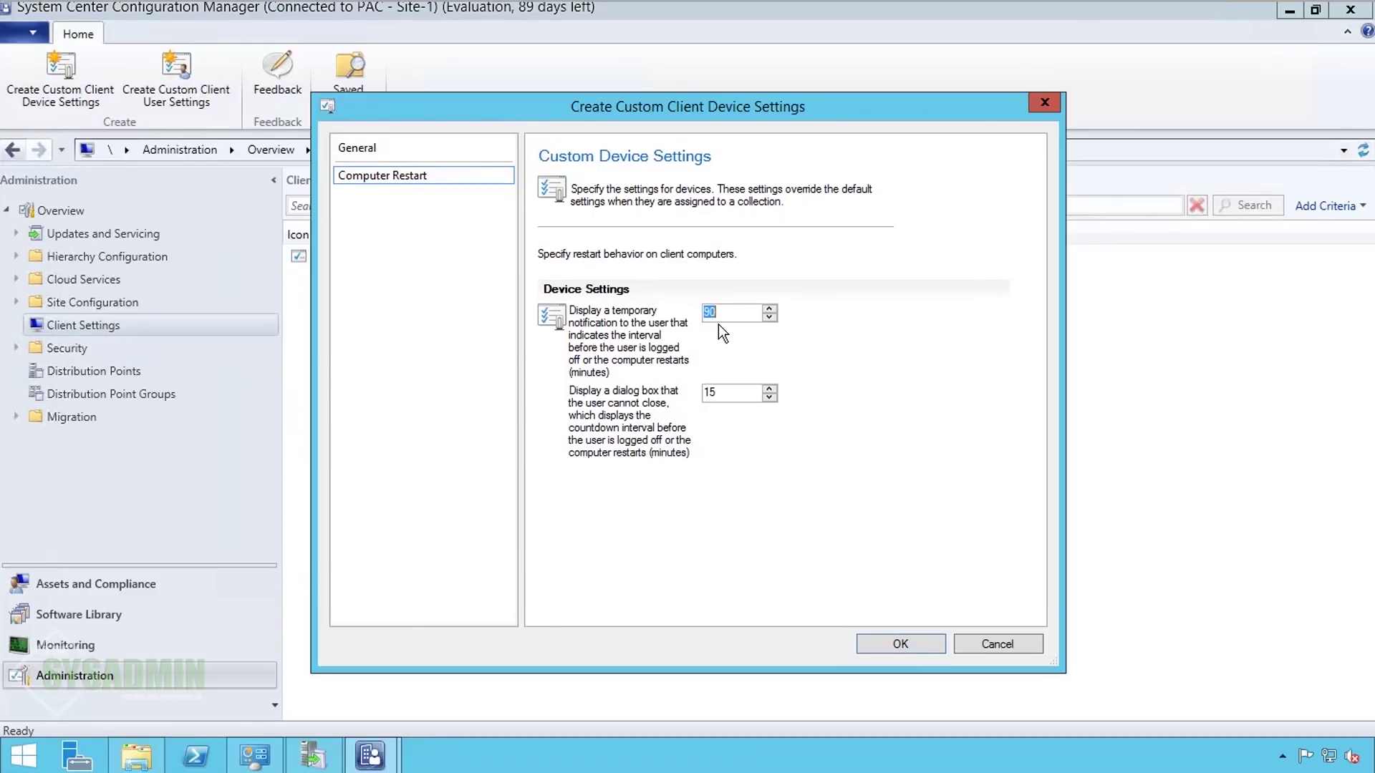
{"action": "type", "text": "480"}
{"action": "key", "text": "Delete"}
{"action": "key", "text": "Delete"}
{"action": "type", "text": "30"}
{"action": "left_click", "coordinate": [901, 643]}
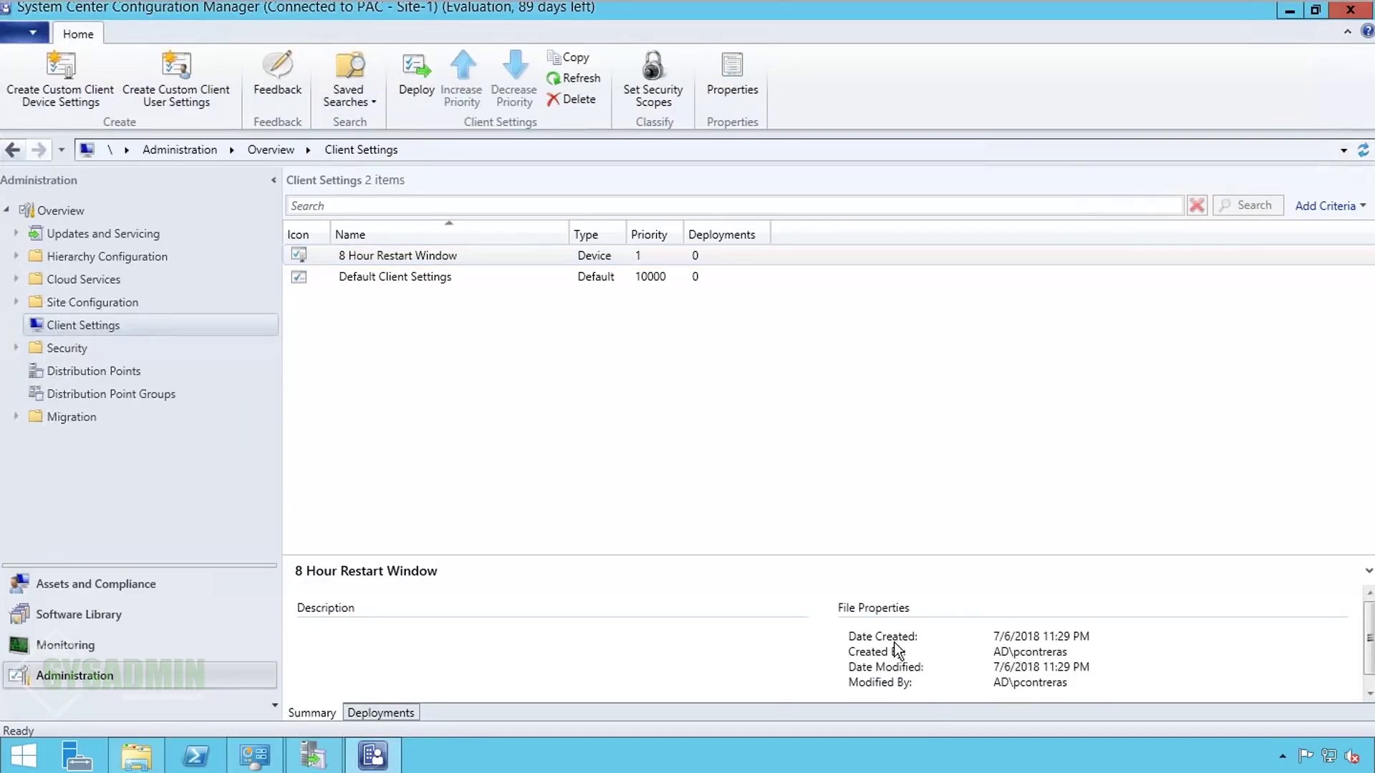
{"action": "left_click", "coordinate": [803, 479]}
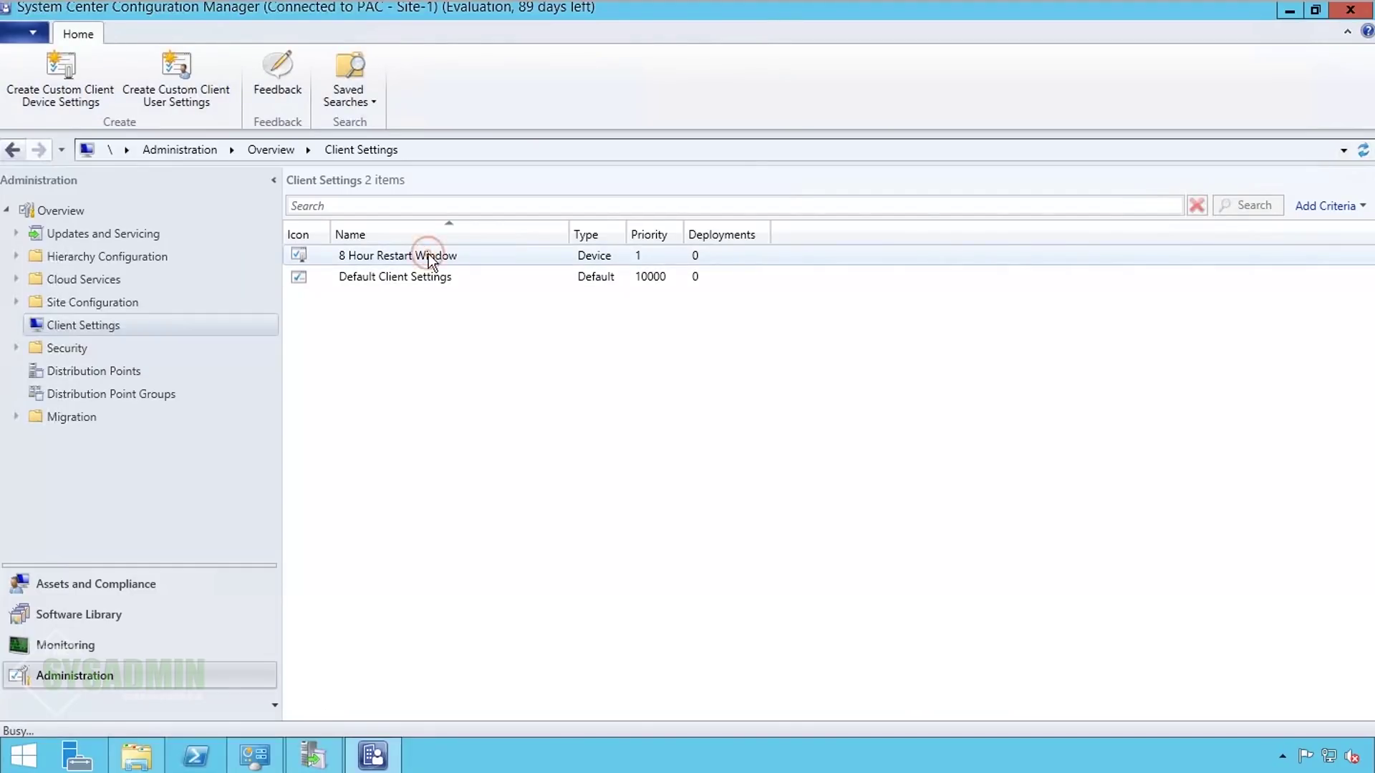
Step: Deploy the 8 Hour Restart Window client settings to the "Workstations - Test Group" collection in the Windows Updates folder
{"action": "right_click", "coordinate": [428, 256]}
{"action": "left_click", "coordinate": [477, 267]}
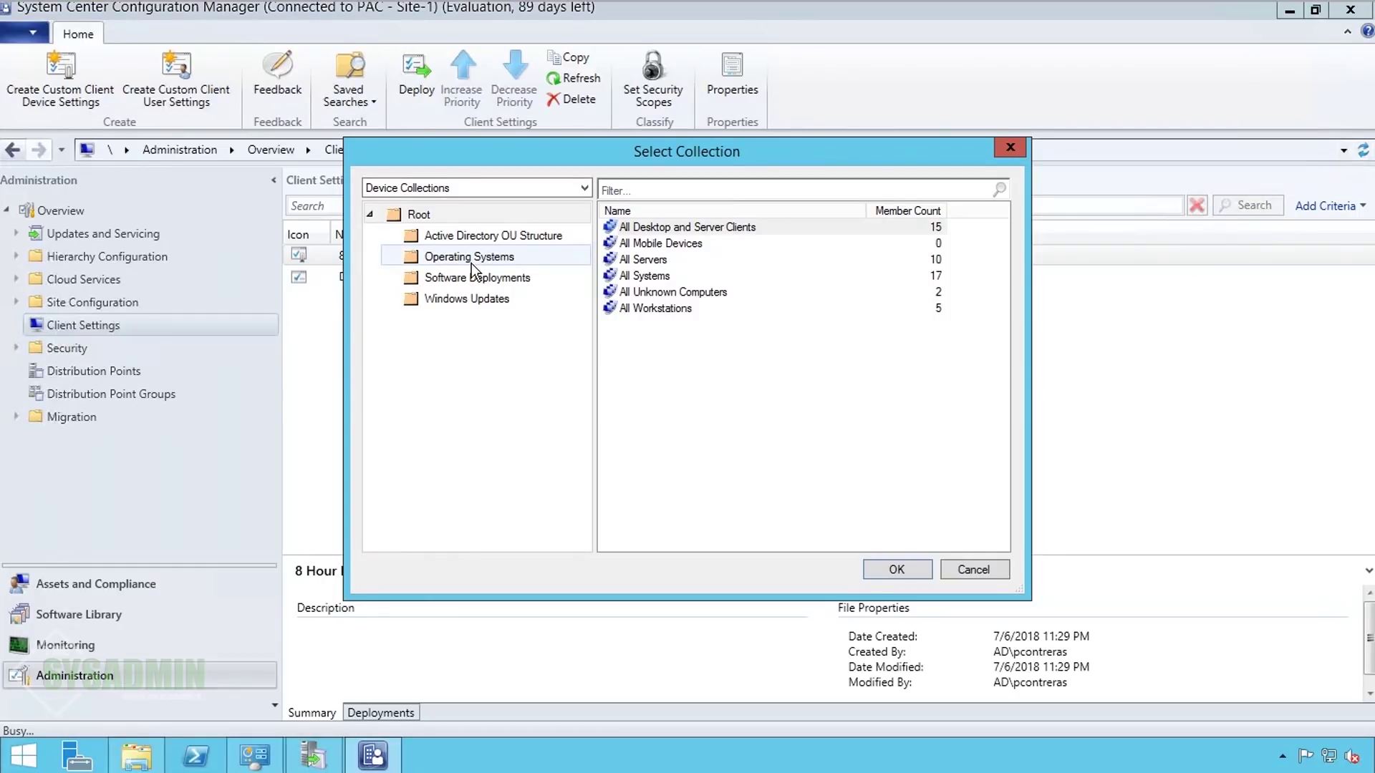
{"action": "left_click", "coordinate": [503, 302]}
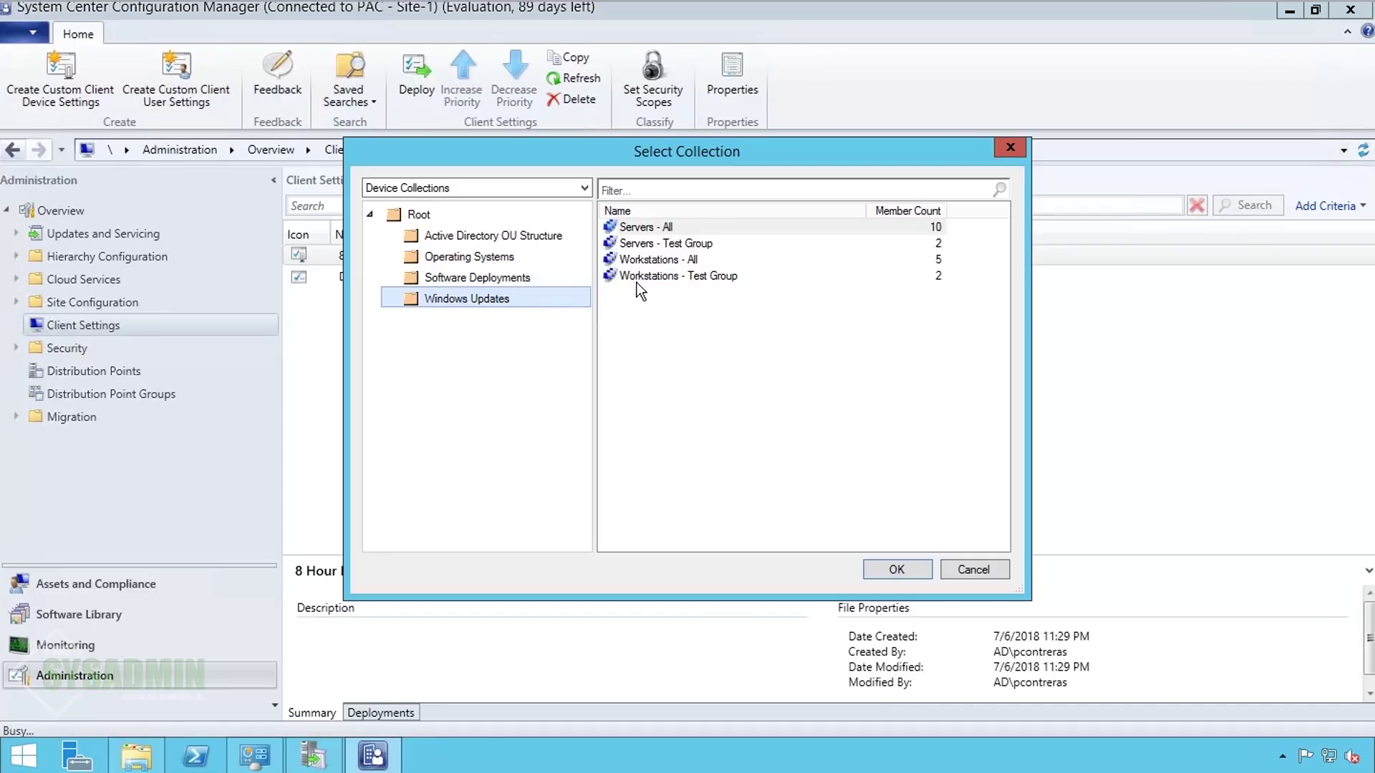
{"action": "left_click", "coordinate": [680, 277]}
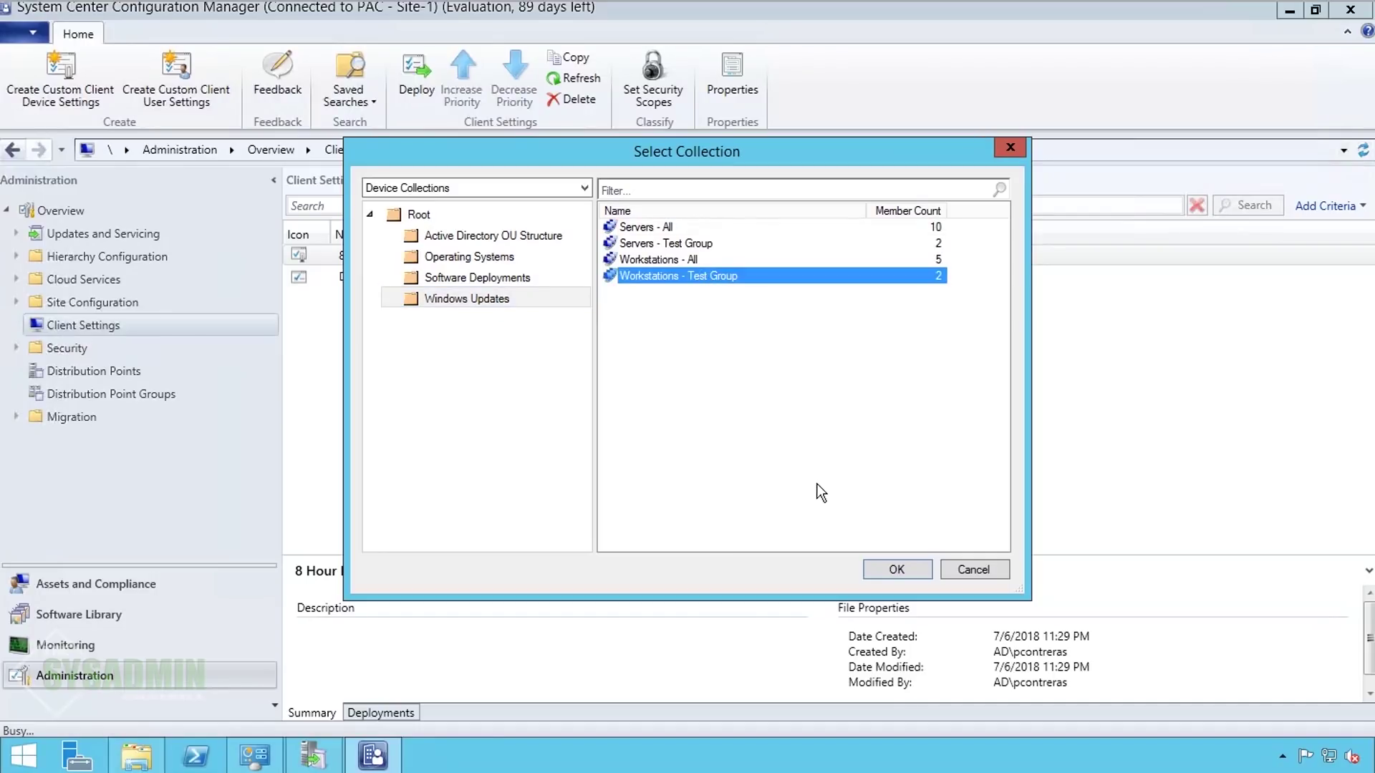
{"action": "left_click", "coordinate": [896, 570]}
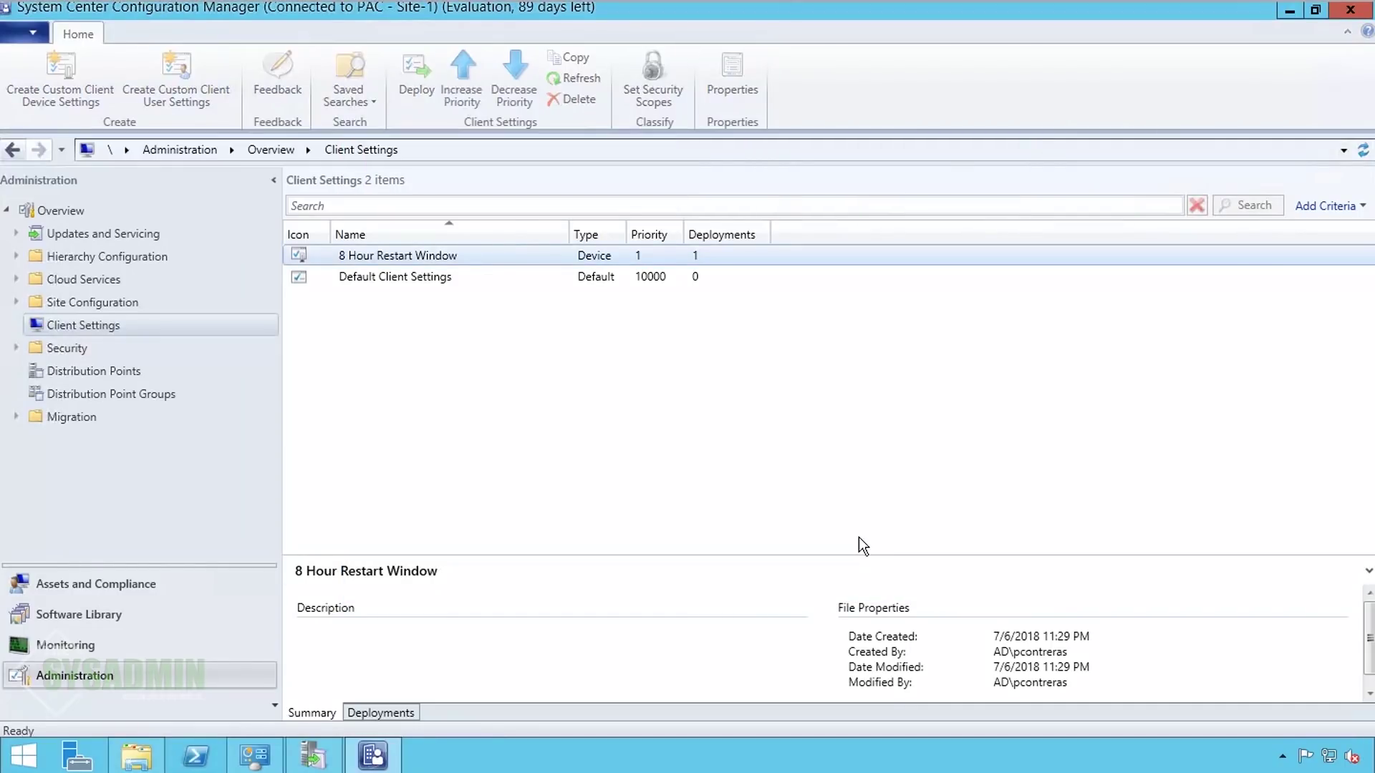
{"action": "left_click", "coordinate": [782, 435]}
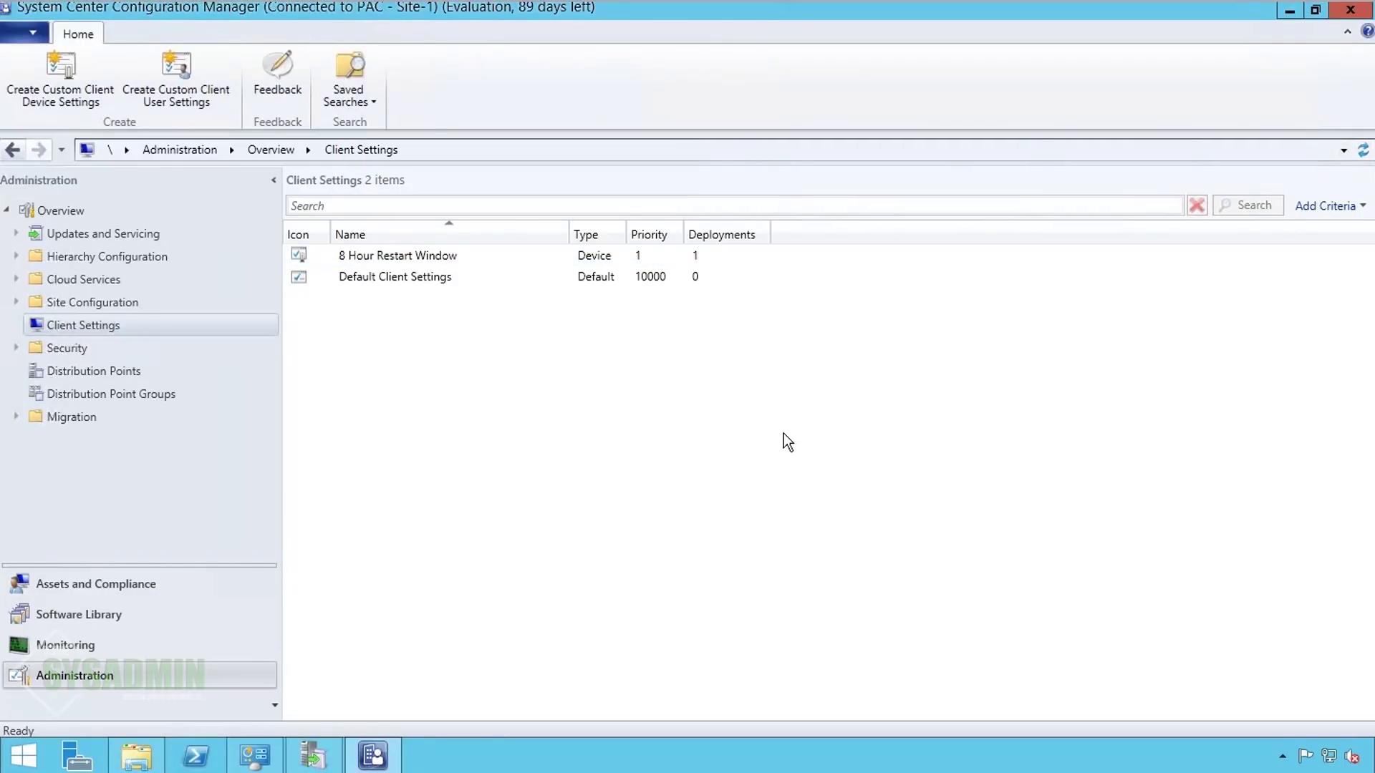
Step: Start a new maintenance window for the "Workstations - All" device collection in the Windows Updates folder
{"action": "left_click", "coordinate": [124, 584]}
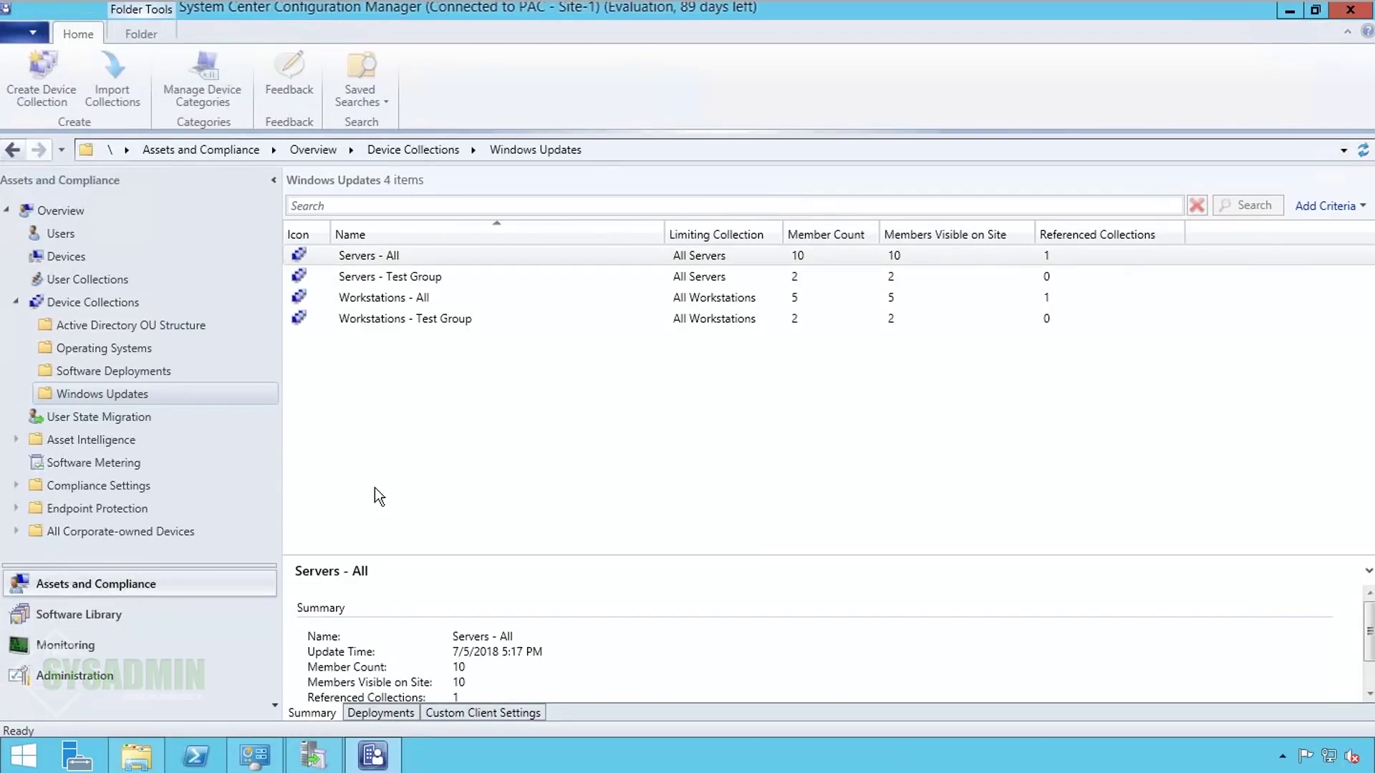
{"action": "left_click", "coordinate": [446, 455]}
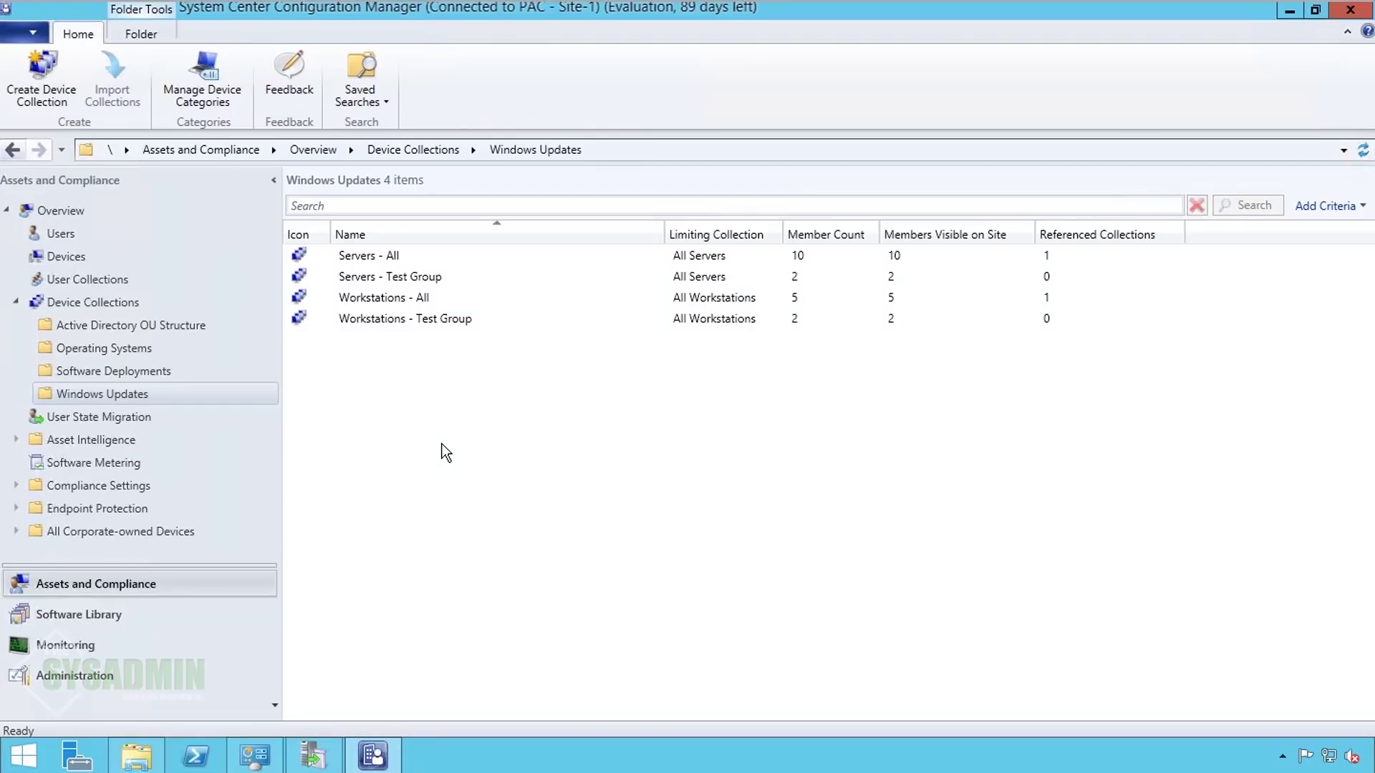
{"action": "right_click", "coordinate": [429, 298]}
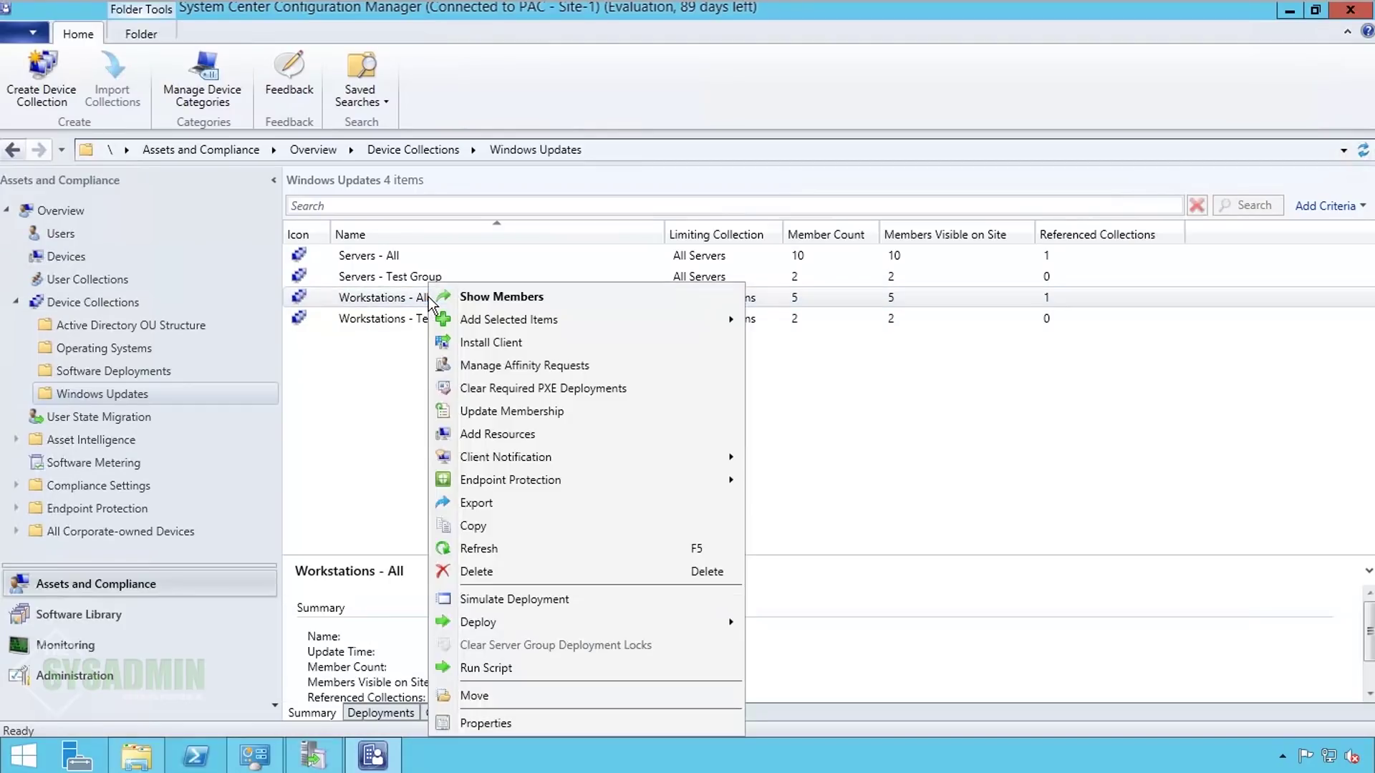
{"action": "left_click", "coordinate": [518, 723]}
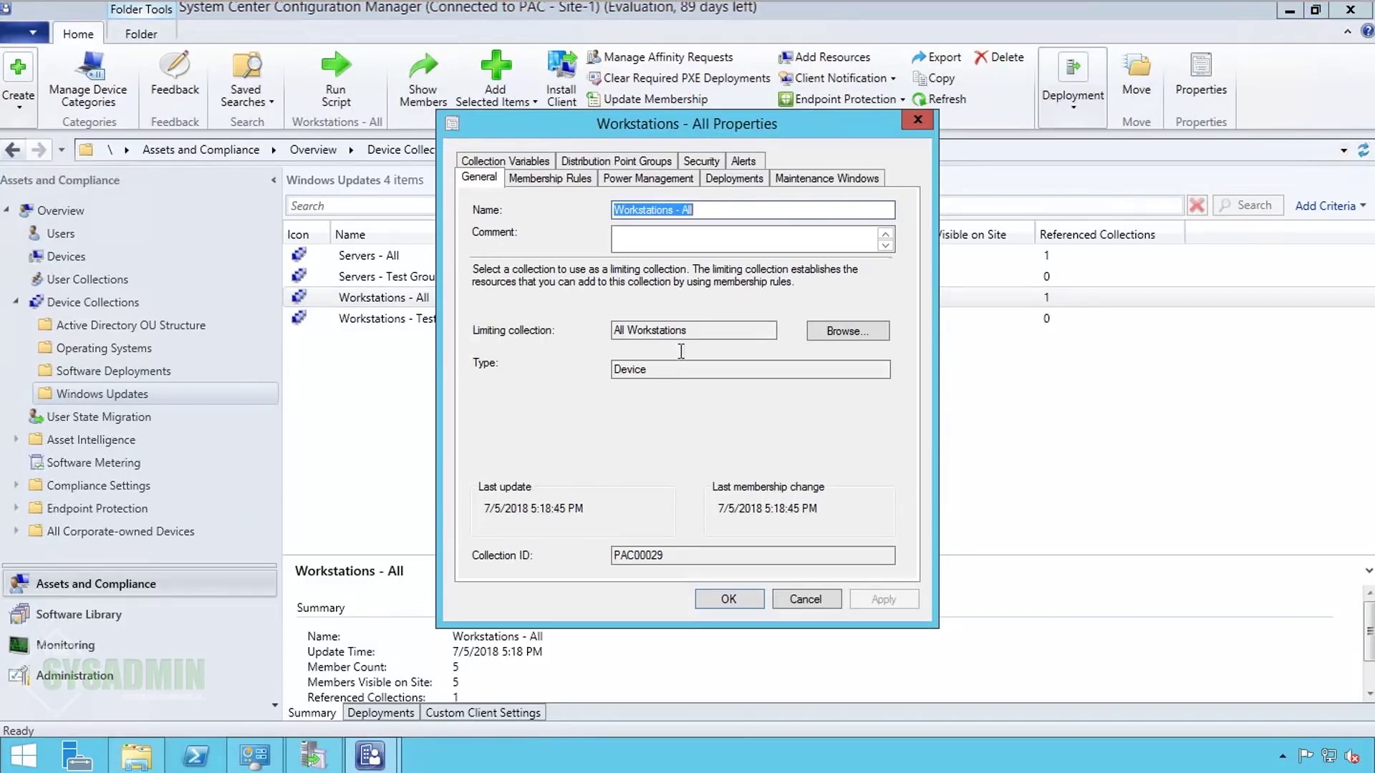
{"action": "left_click", "coordinate": [835, 183]}
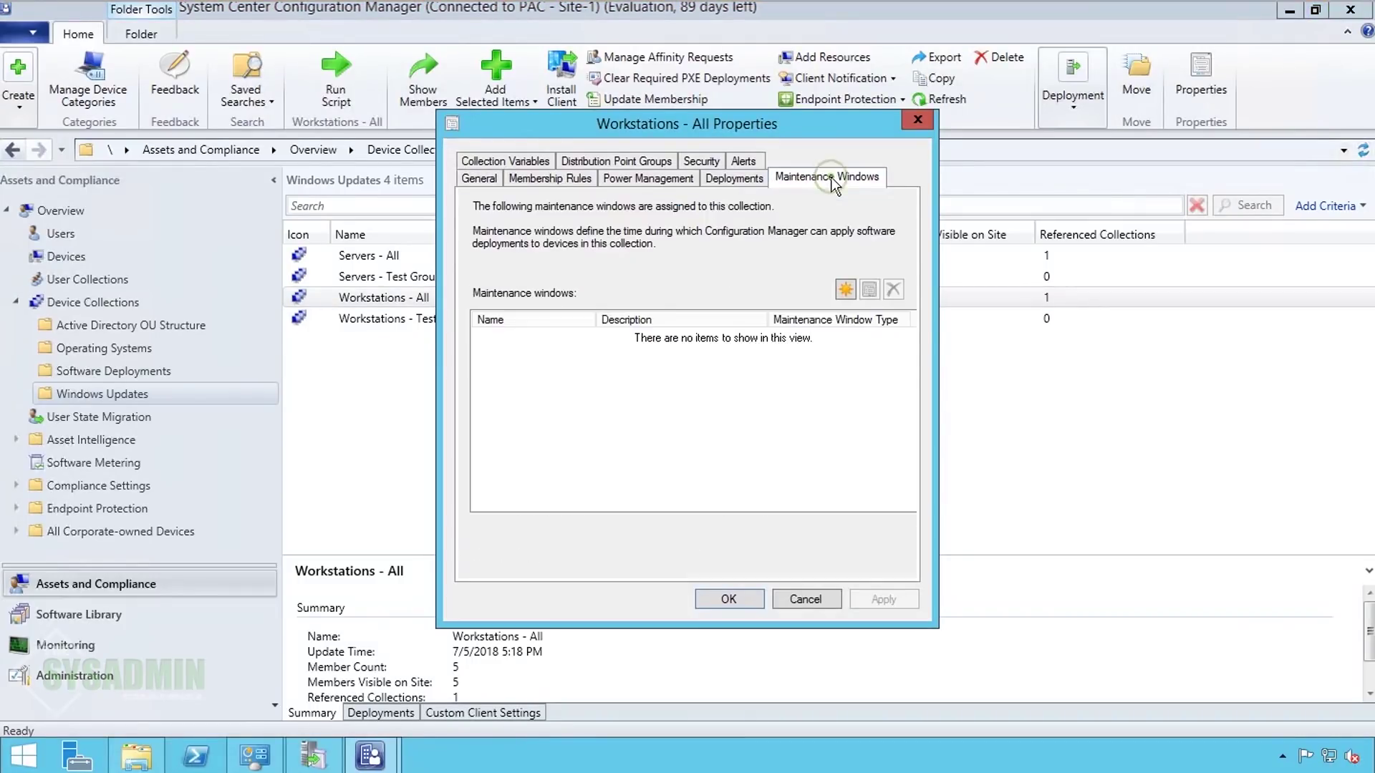
{"action": "left_click", "coordinate": [845, 290]}
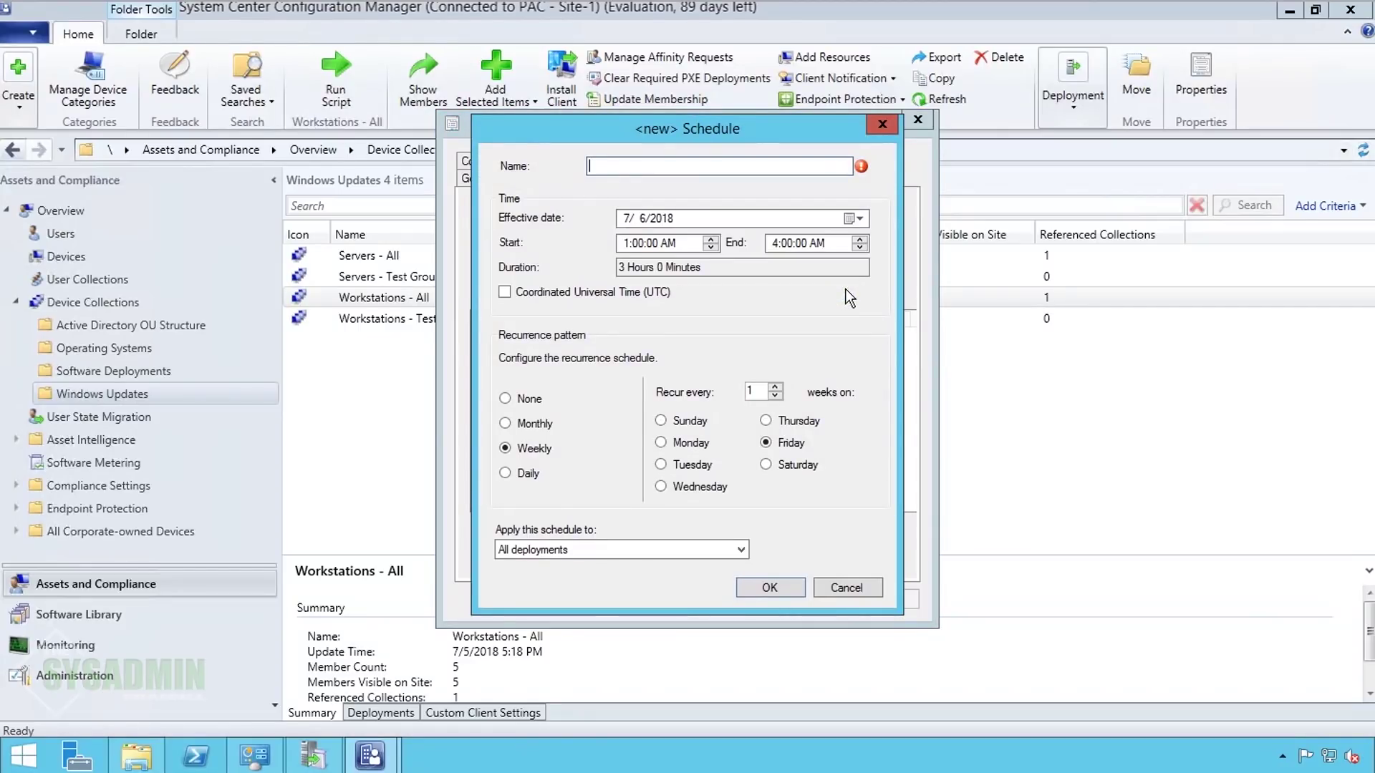
Step: Name the maintenance window "8 Hour Maint Window" and set it to run from 10:00 PM to 6:00 AM
{"action": "type", "text": "8 Hour Maint Window"}
{"action": "left_click", "coordinate": [710, 250]}
{"action": "left_click", "coordinate": [710, 249]}
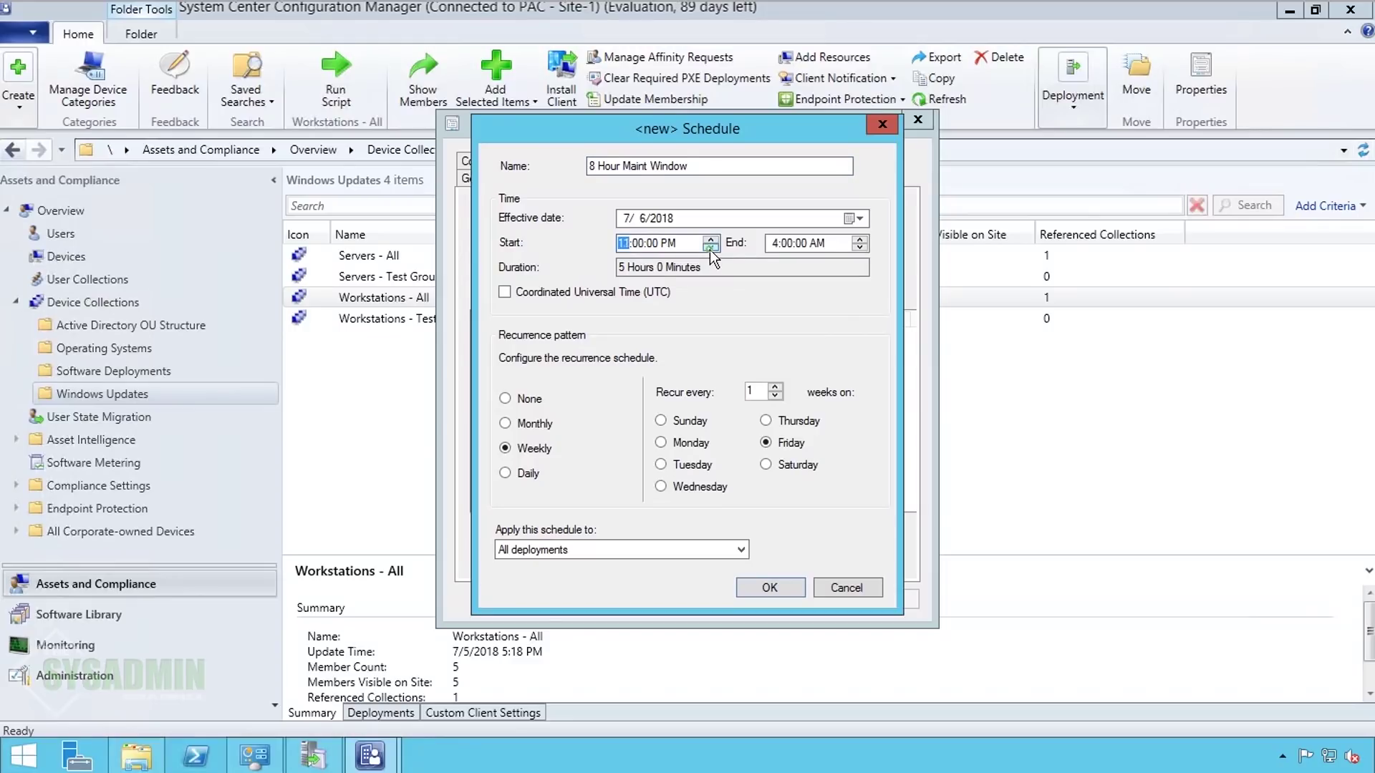
{"action": "left_click", "coordinate": [860, 239]}
{"action": "left_click", "coordinate": [859, 239]}
{"action": "left_click", "coordinate": [634, 267]}
Step: Make the maintenance window recur daily, apply it to Software updates only, and save the collection properties
{"action": "left_click", "coordinate": [522, 475]}
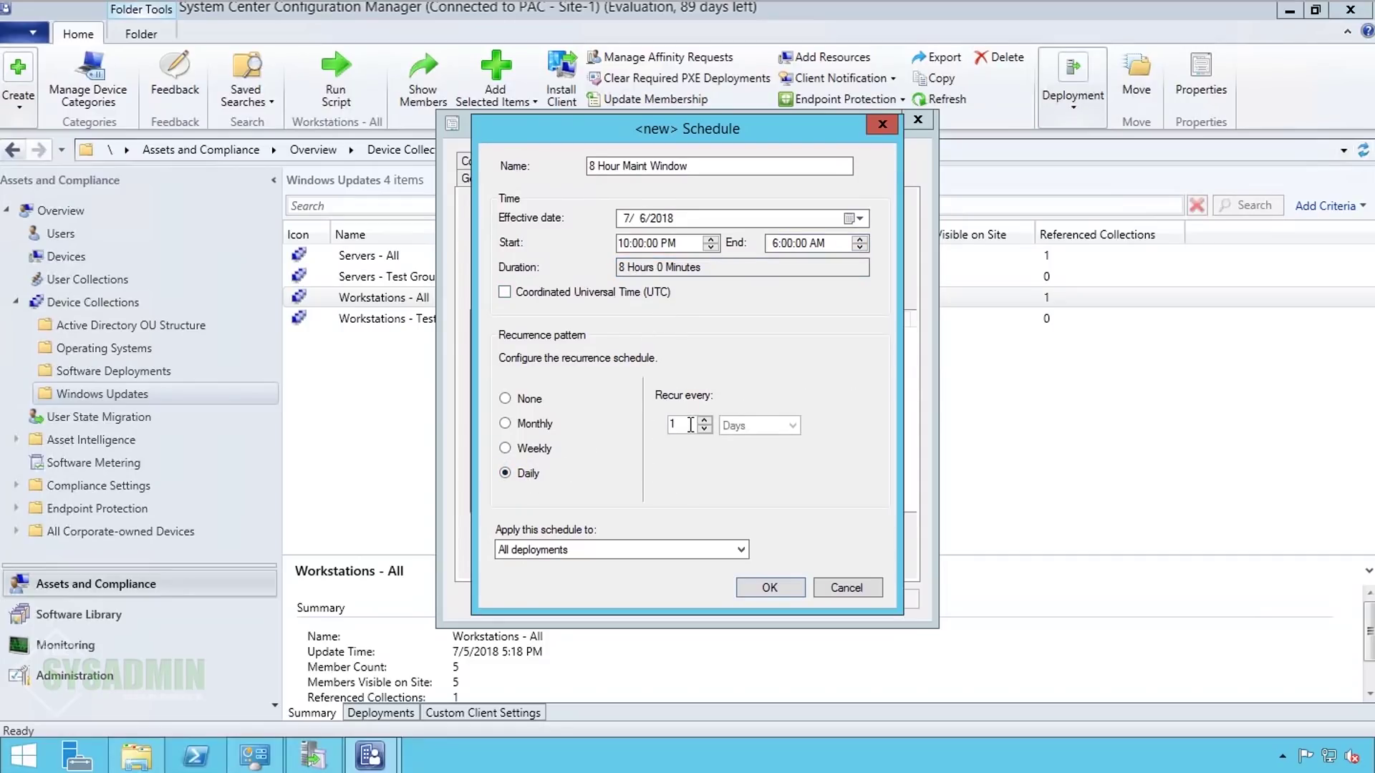
{"action": "left_click", "coordinate": [741, 549]}
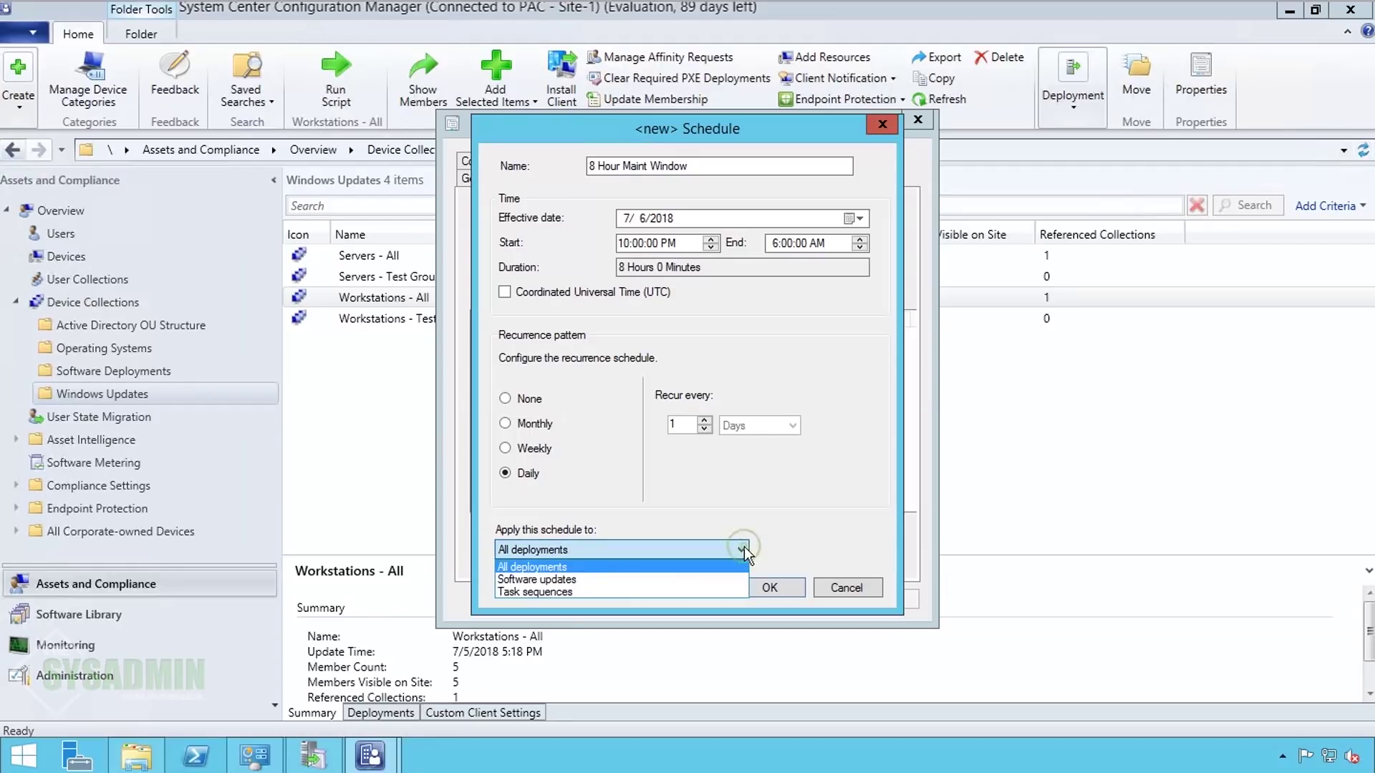
{"action": "left_click", "coordinate": [568, 581]}
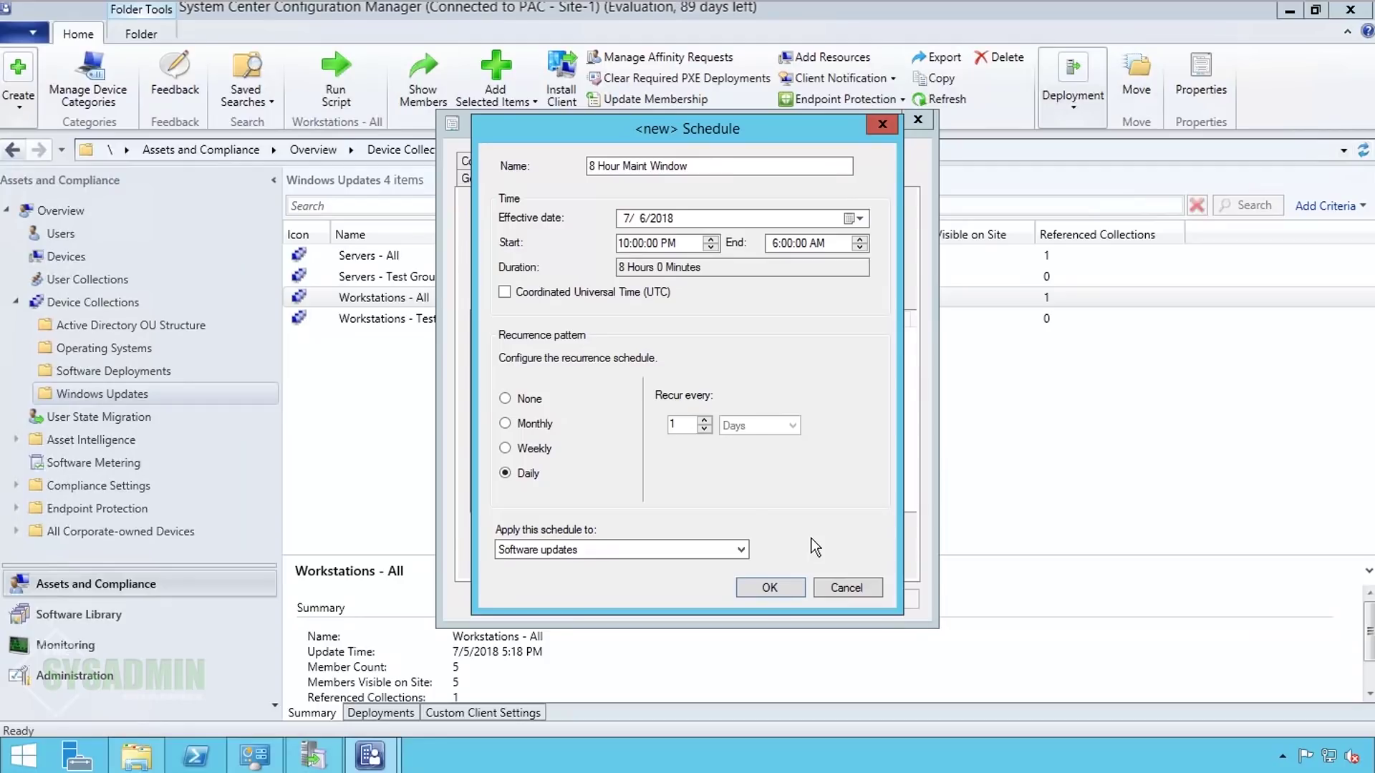
{"action": "left_click", "coordinate": [781, 593]}
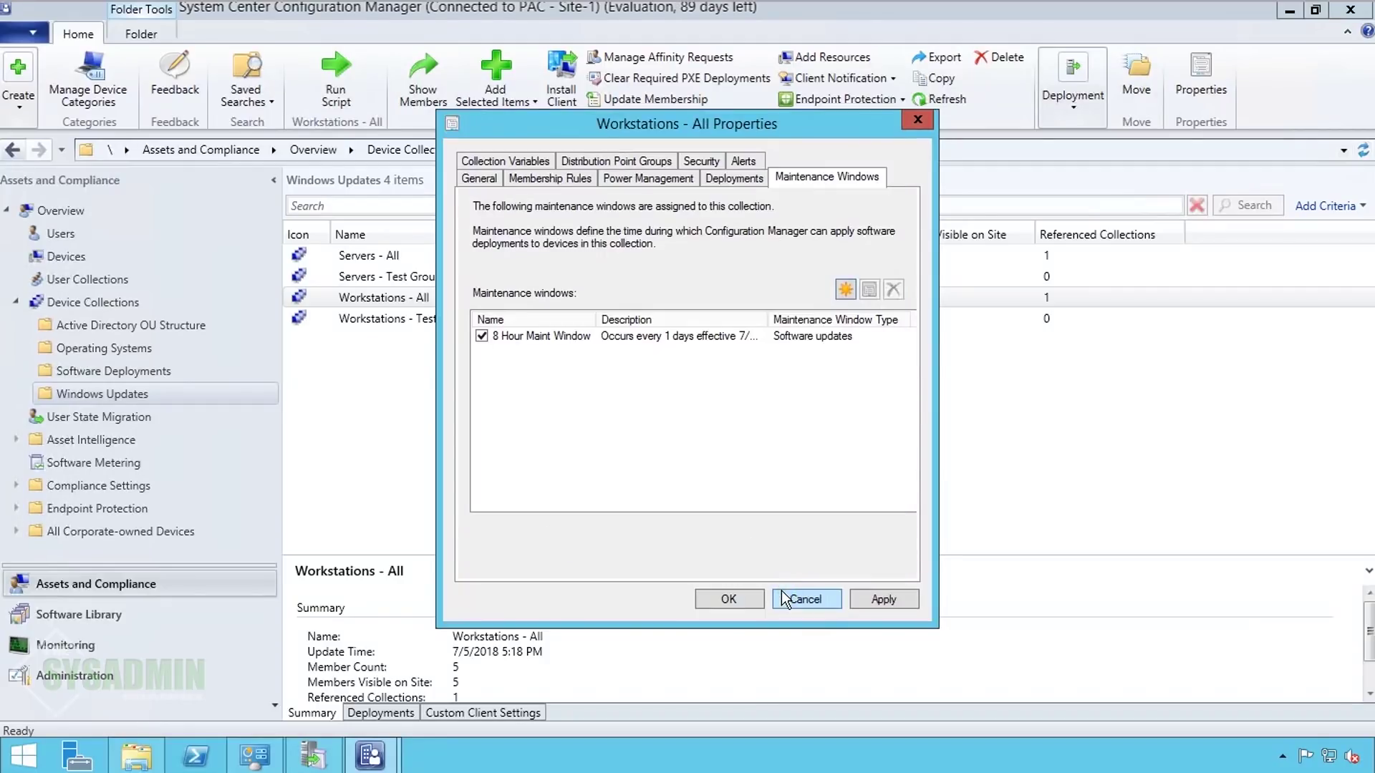
{"action": "left_click", "coordinate": [725, 599]}
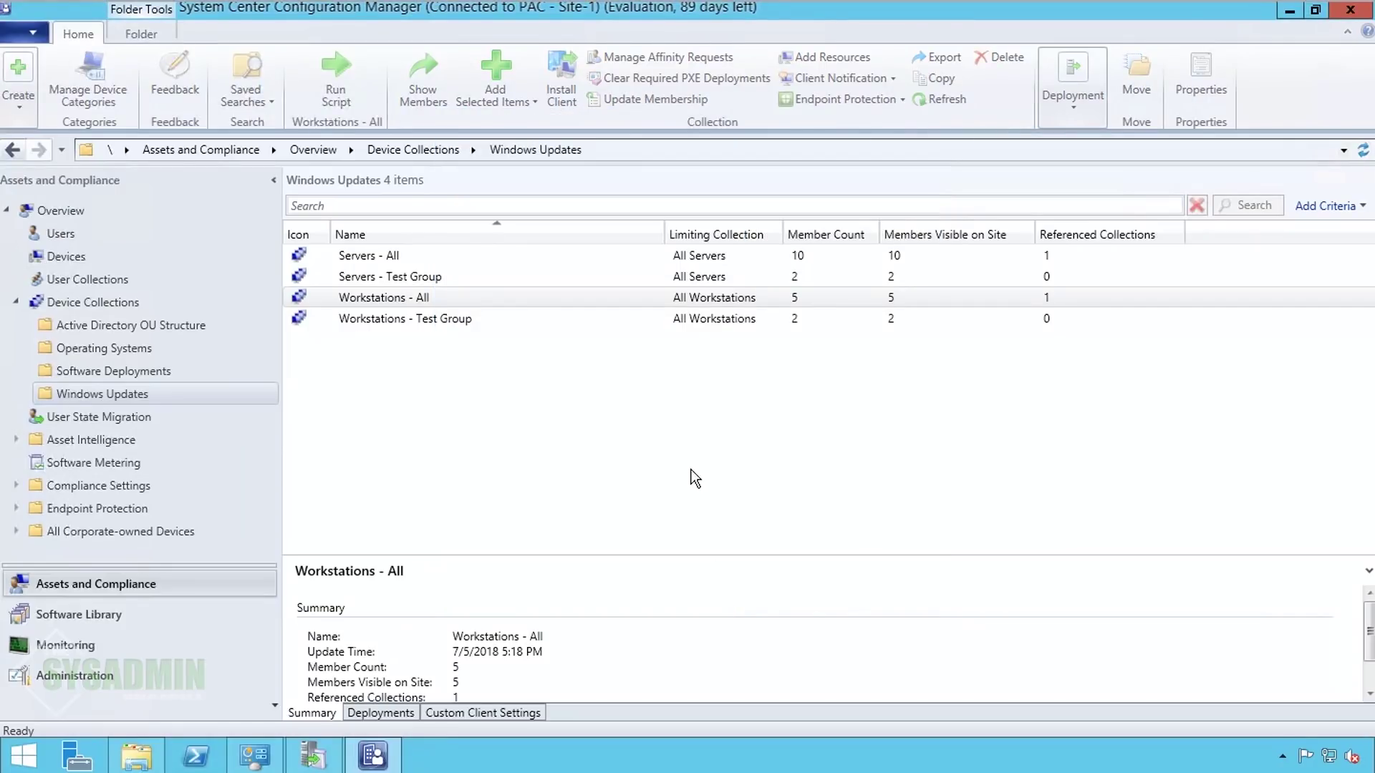
{"action": "left_click", "coordinate": [690, 470]}
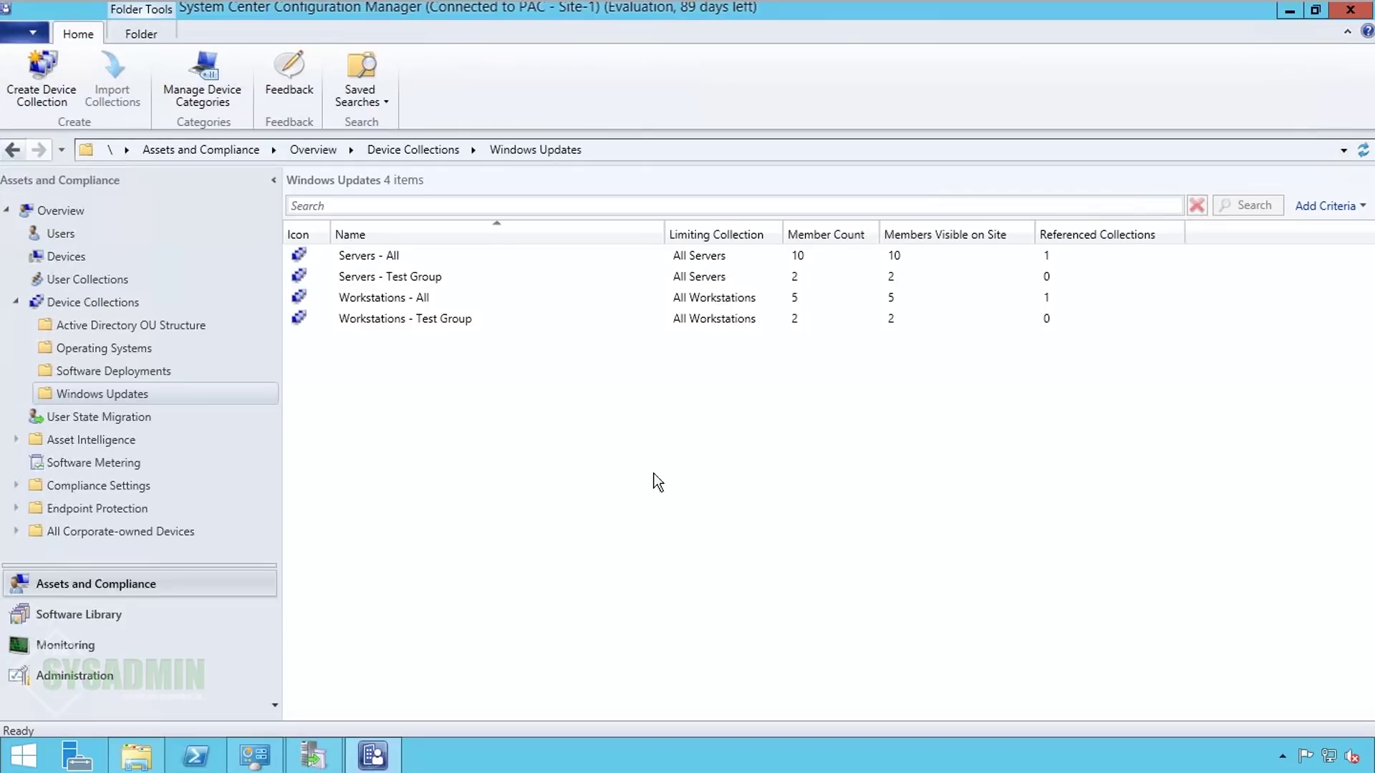
Step: Start deploying the "Windows Updates for Workstations - 2011" software update group, giving the deployment the same name as the group
{"action": "left_click", "coordinate": [127, 615]}
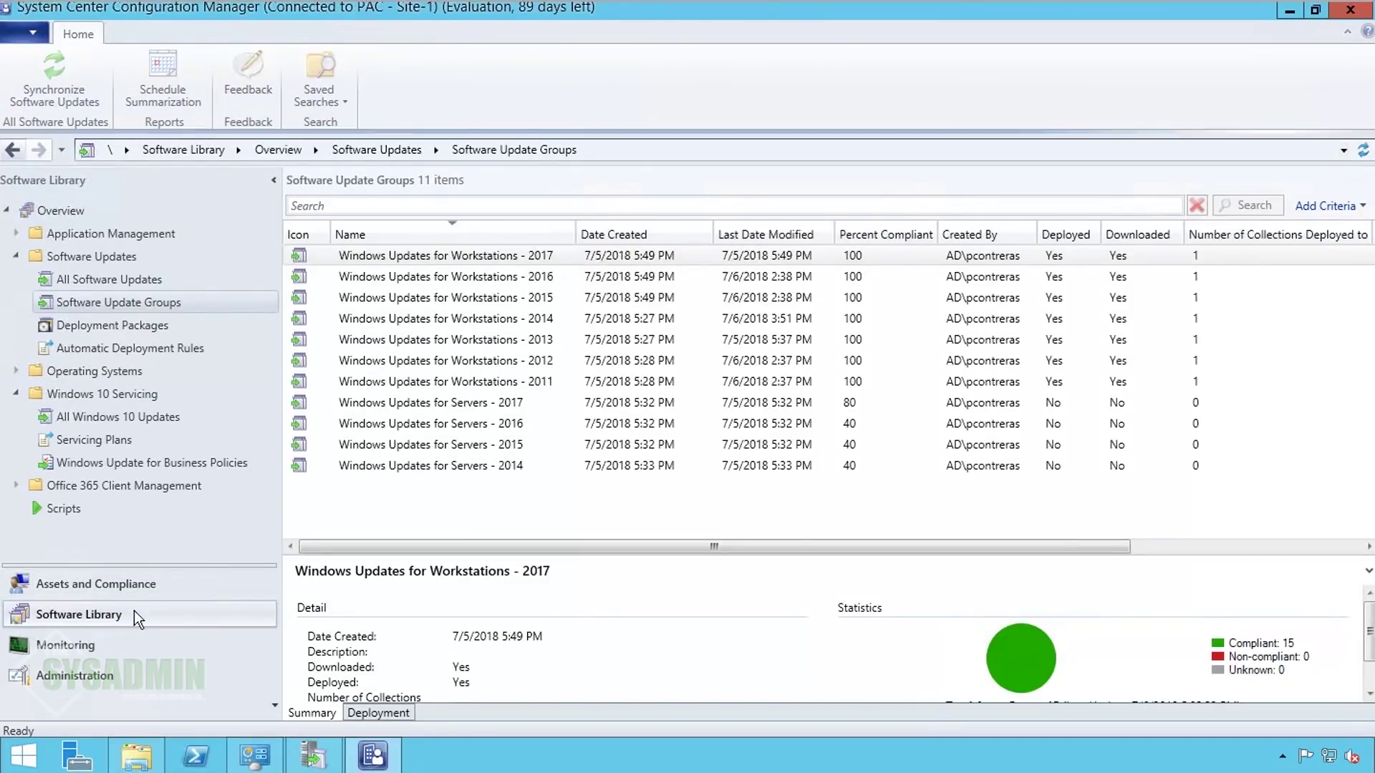
{"action": "left_click", "coordinate": [503, 509]}
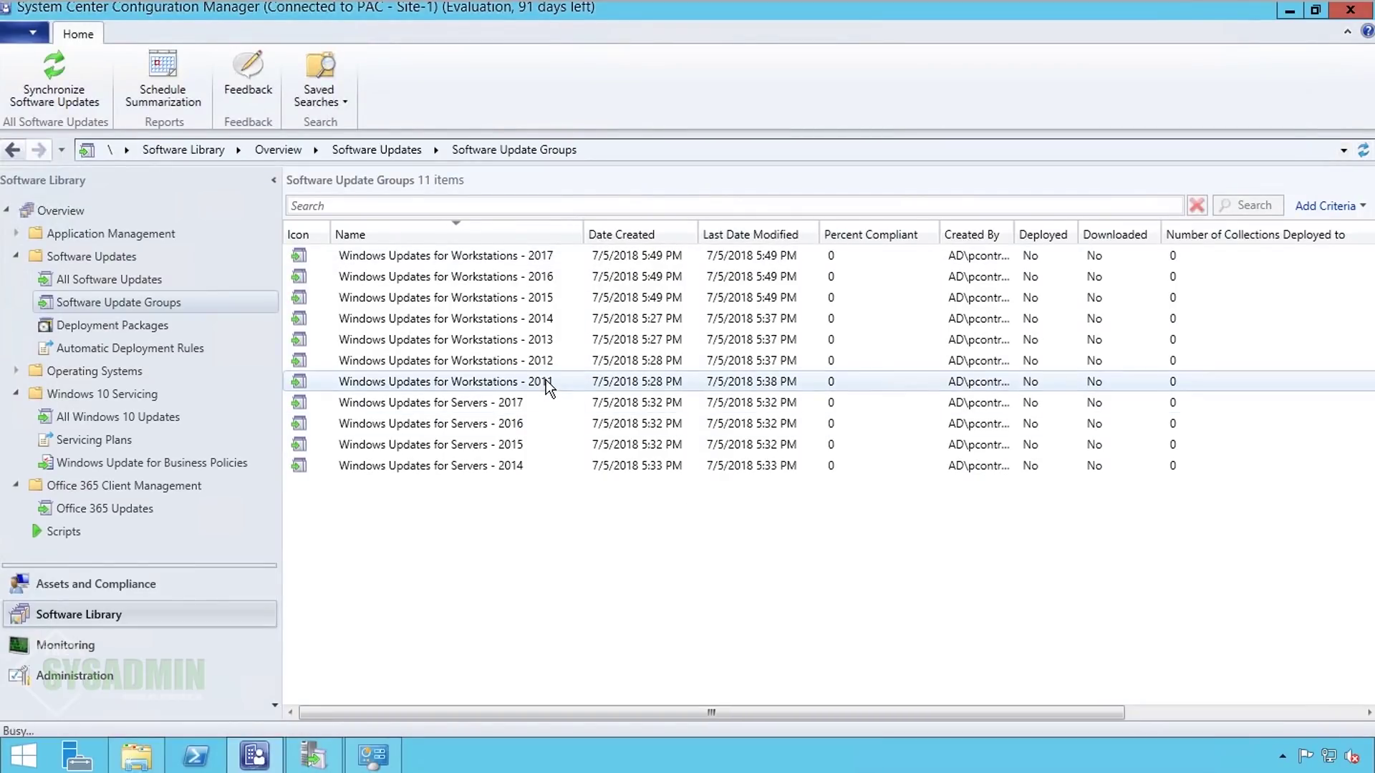
{"action": "right_click", "coordinate": [547, 382]}
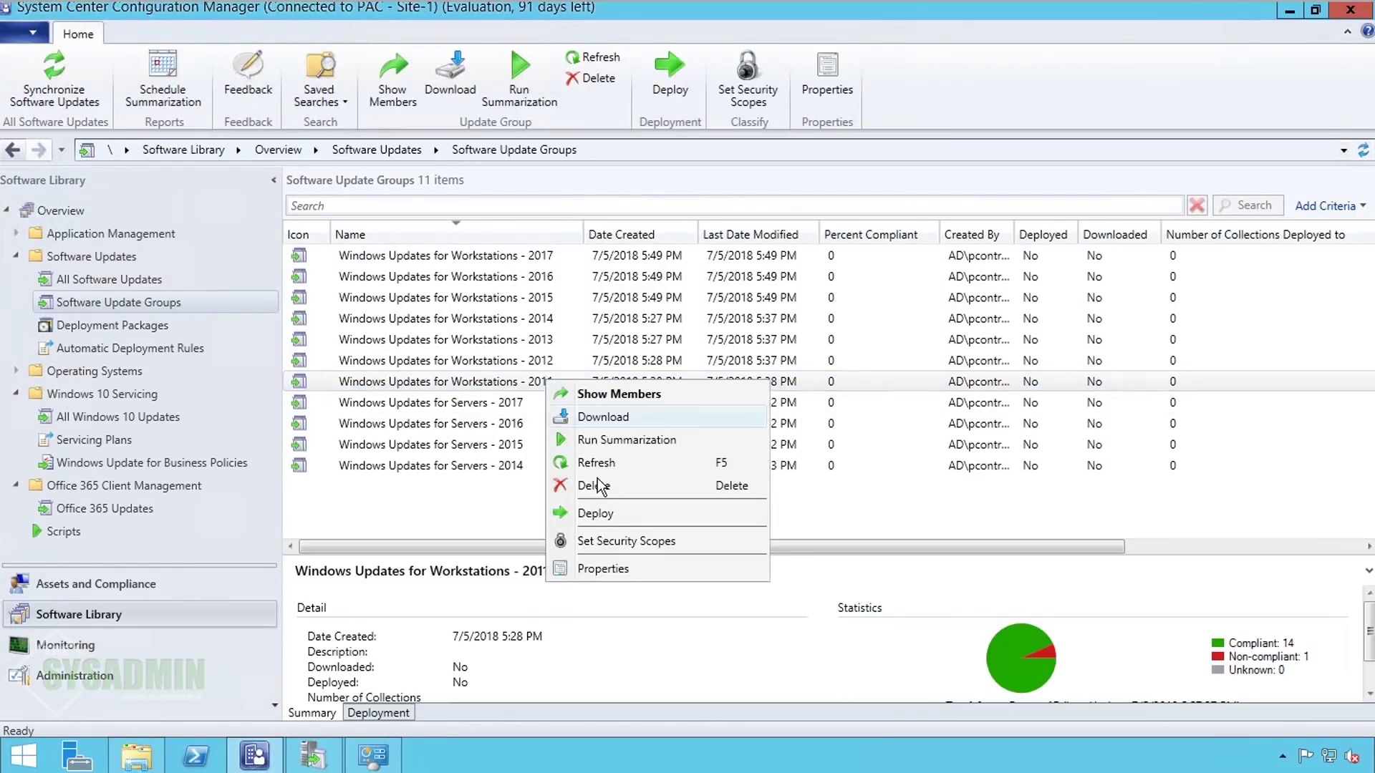
{"action": "left_click", "coordinate": [609, 511]}
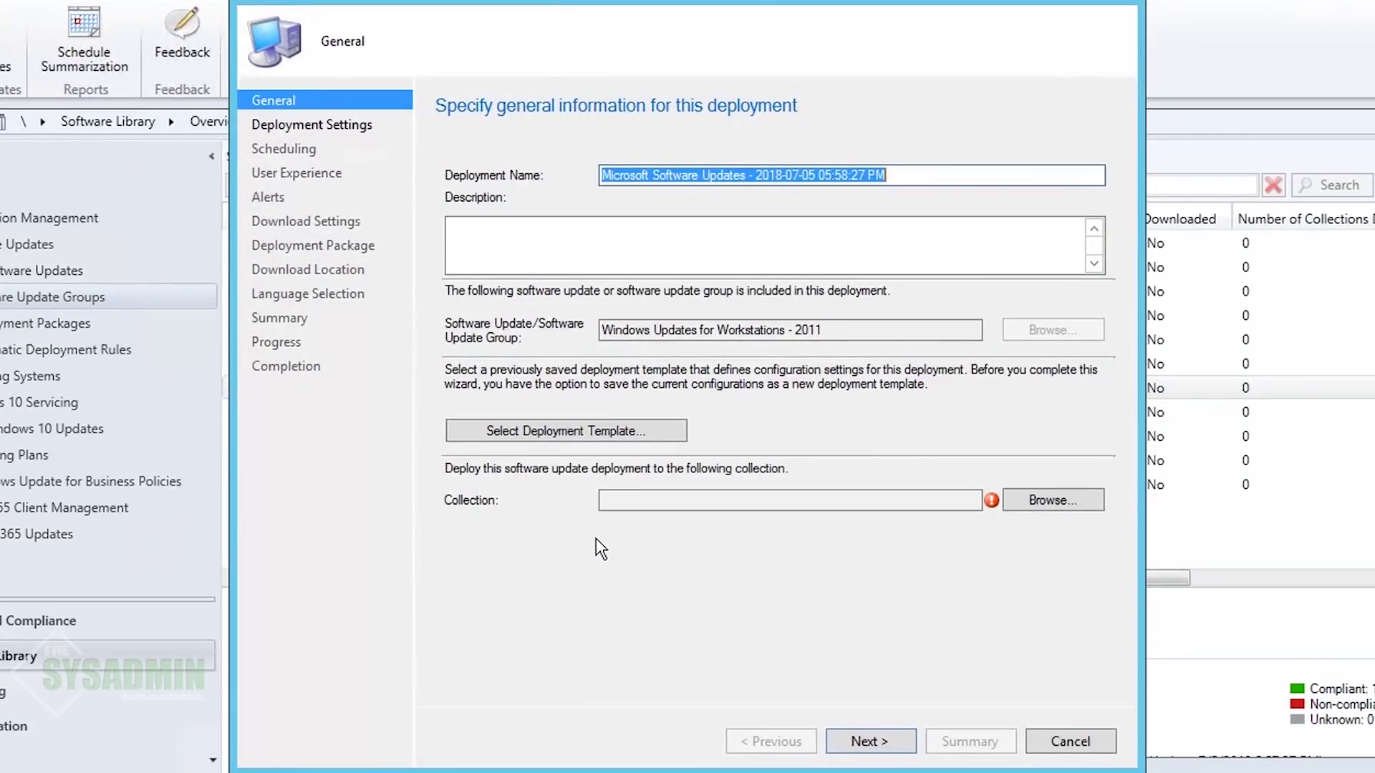
{"action": "left_click_drag", "start_coordinate": [603, 331], "coordinate": [853, 342]}
{"action": "key", "text": "ctrl+c"}
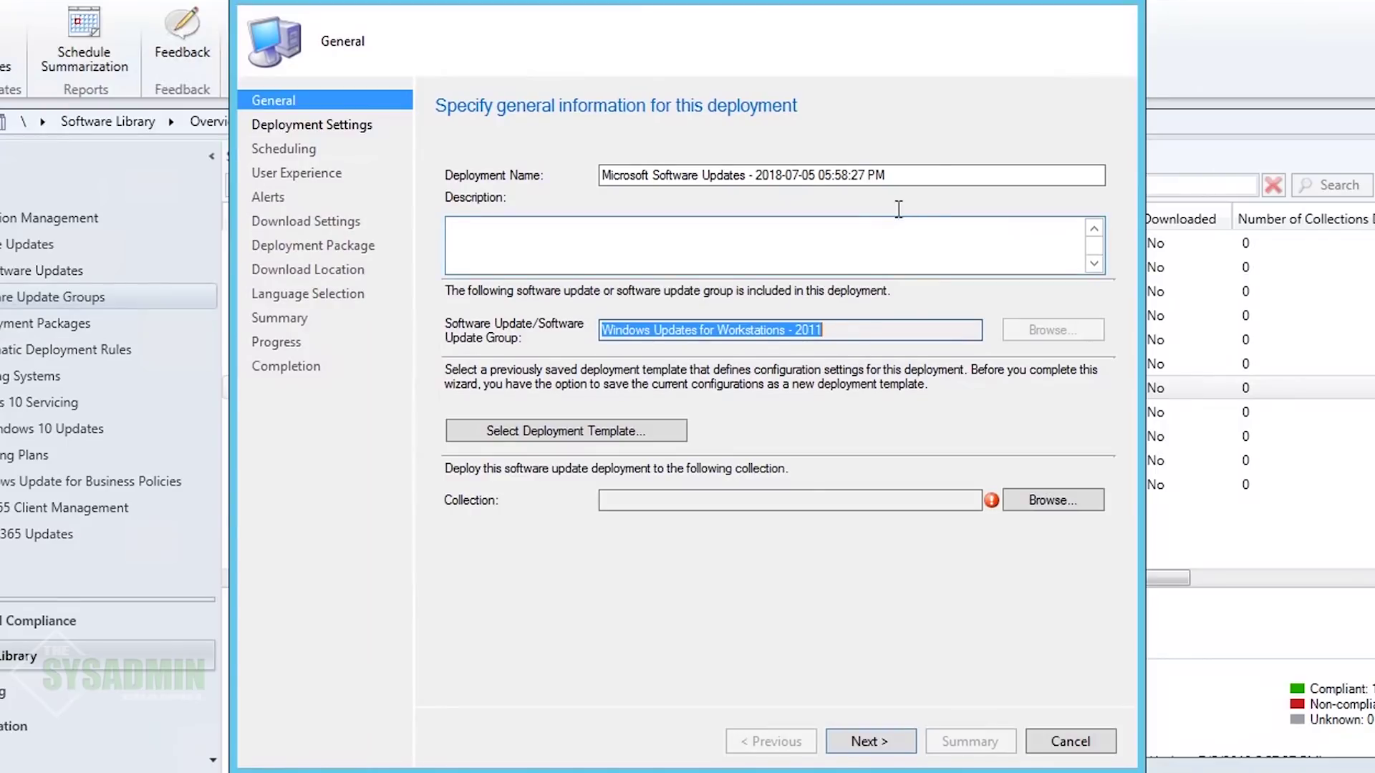
{"action": "left_click_drag", "start_coordinate": [924, 175], "coordinate": [537, 190]}
{"action": "key", "text": "ctrl+v"}
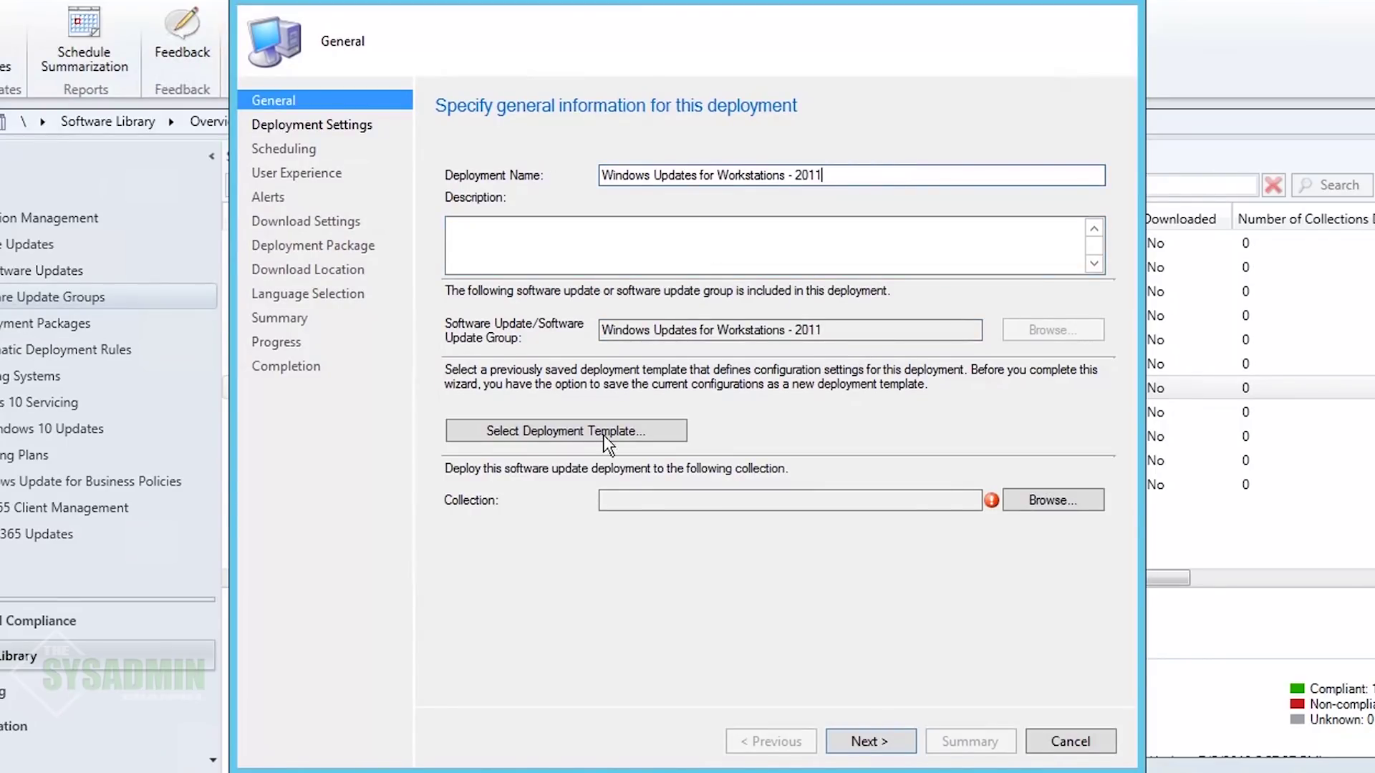
Step: Target the deployment at the "Workstations - All" collection in the Windows Updates folder
{"action": "left_click", "coordinate": [1063, 499]}
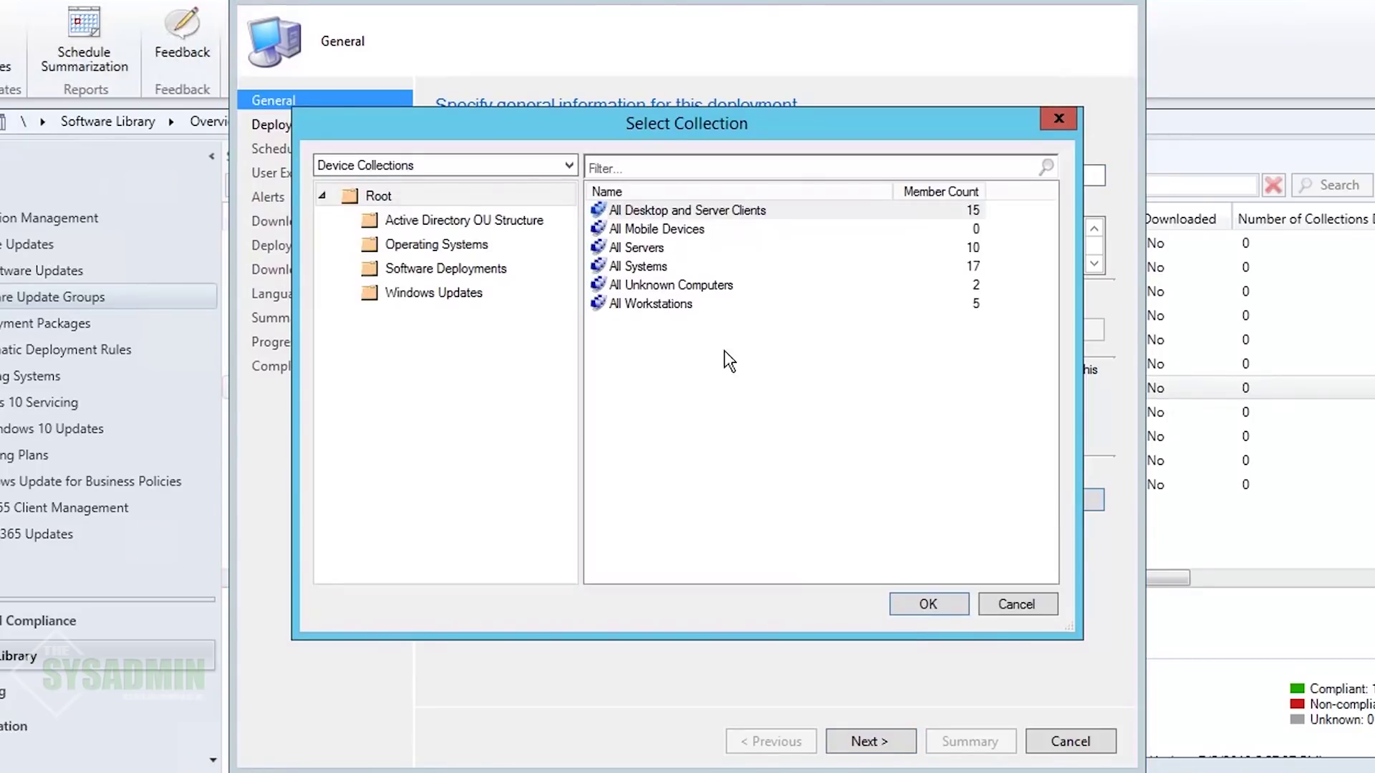
{"action": "left_click", "coordinate": [451, 293]}
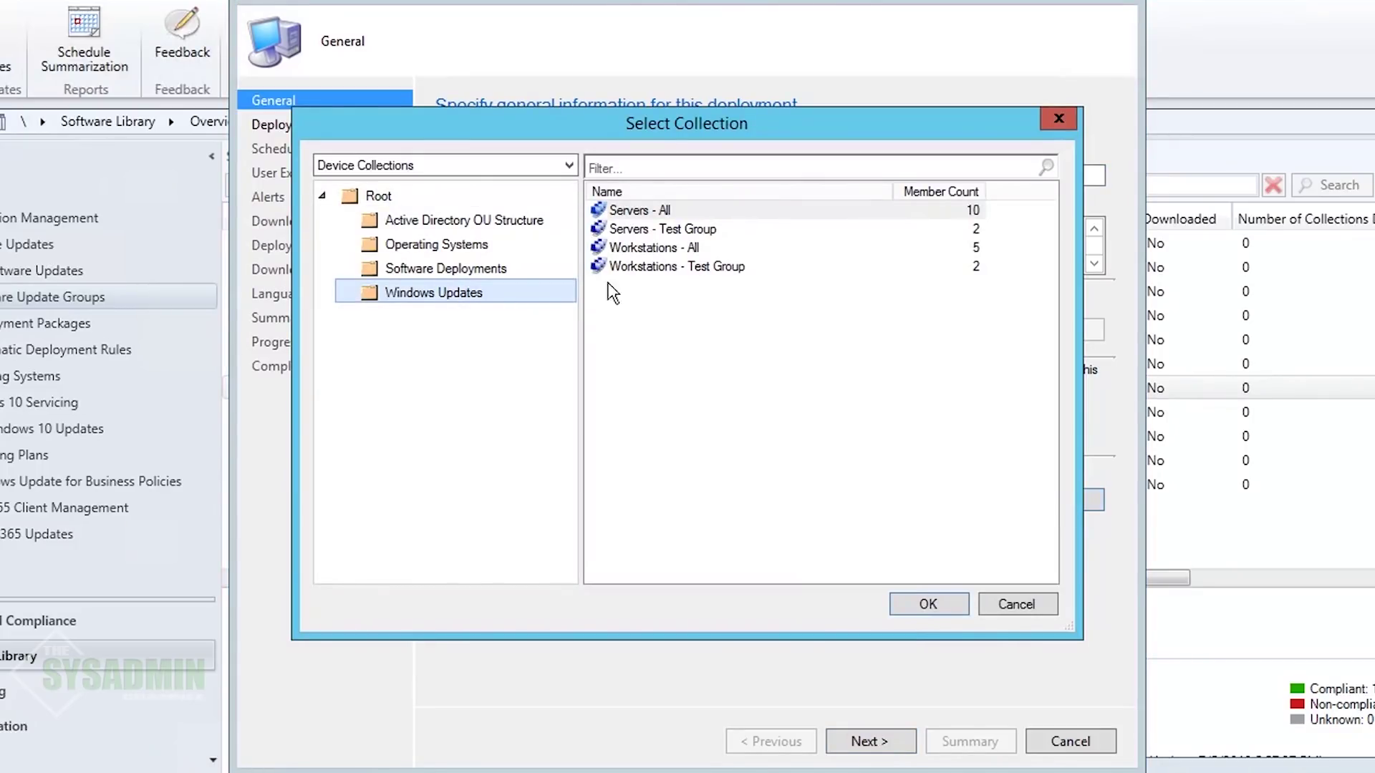
{"action": "left_click", "coordinate": [690, 254]}
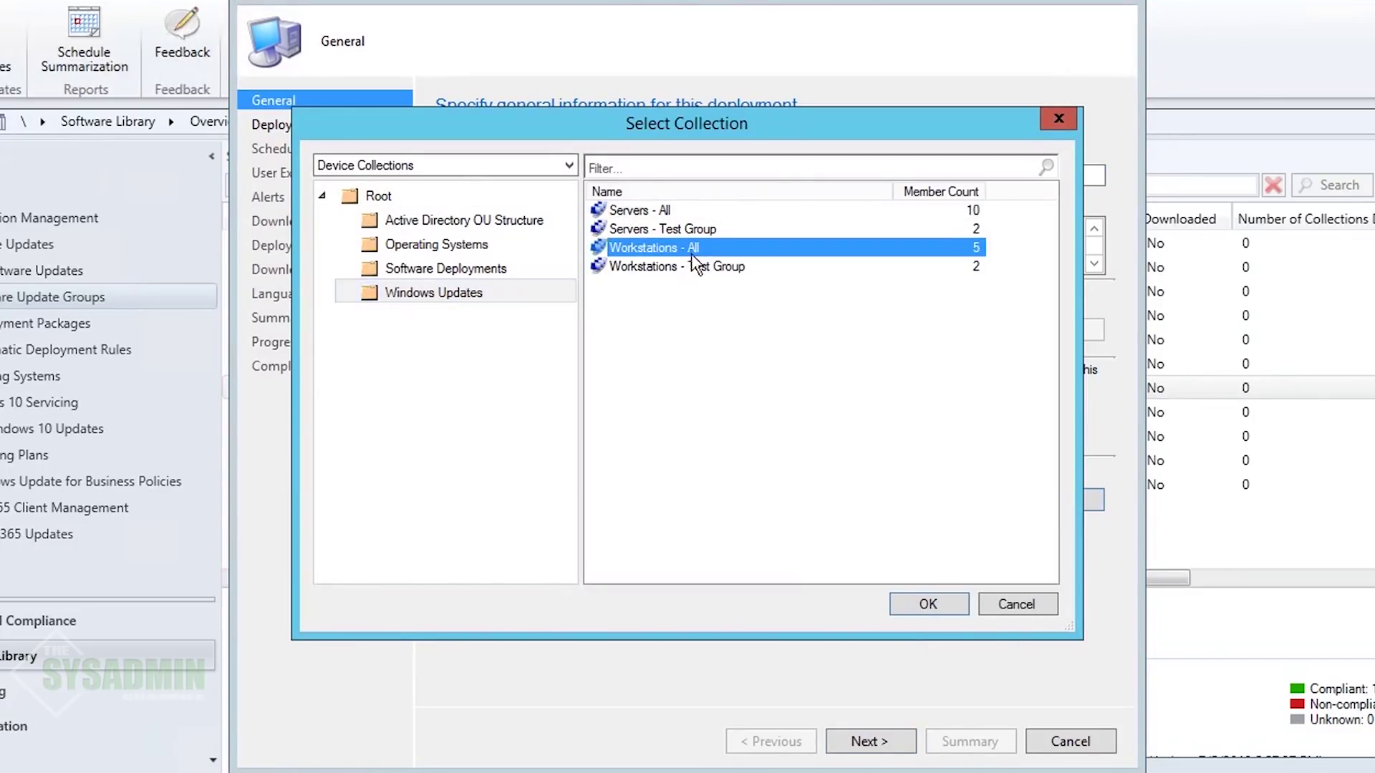
{"action": "left_click", "coordinate": [929, 604]}
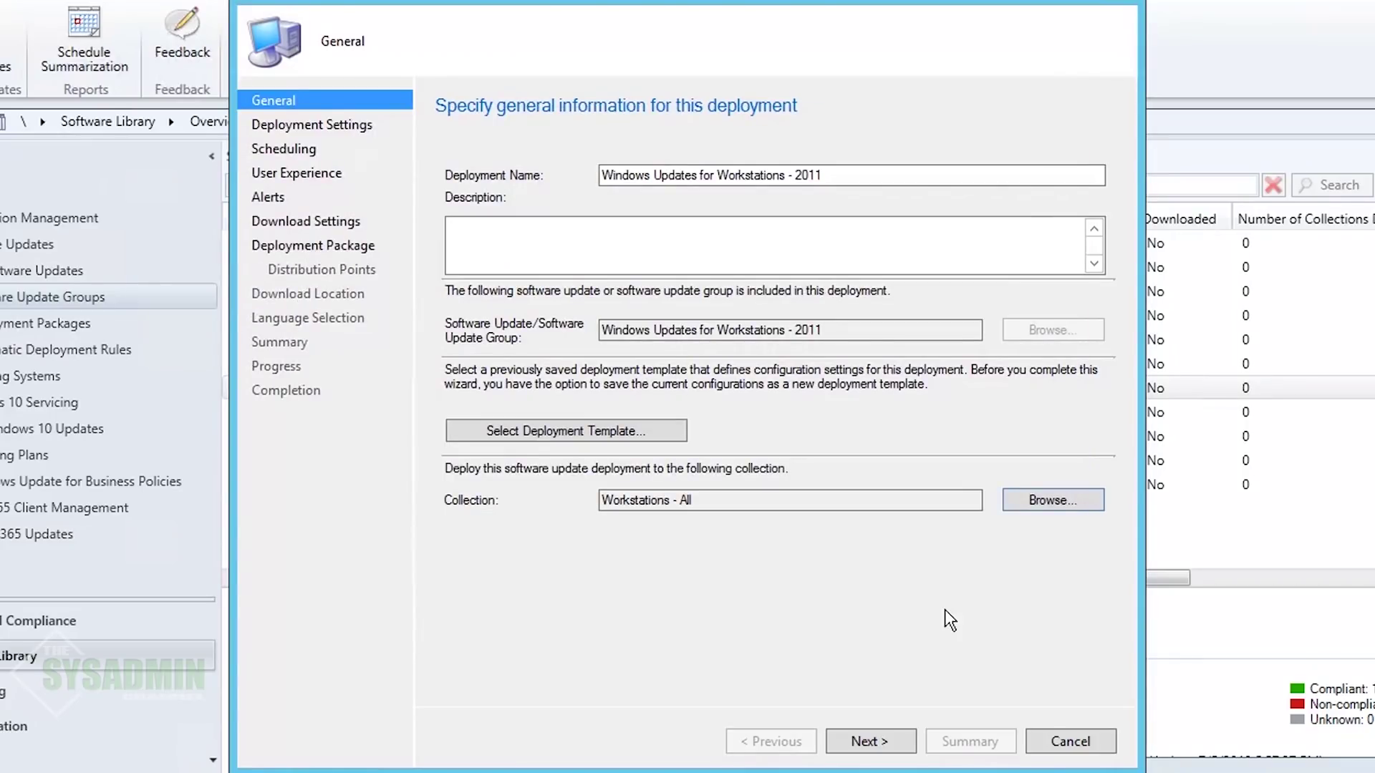
{"action": "left_click", "coordinate": [879, 742]}
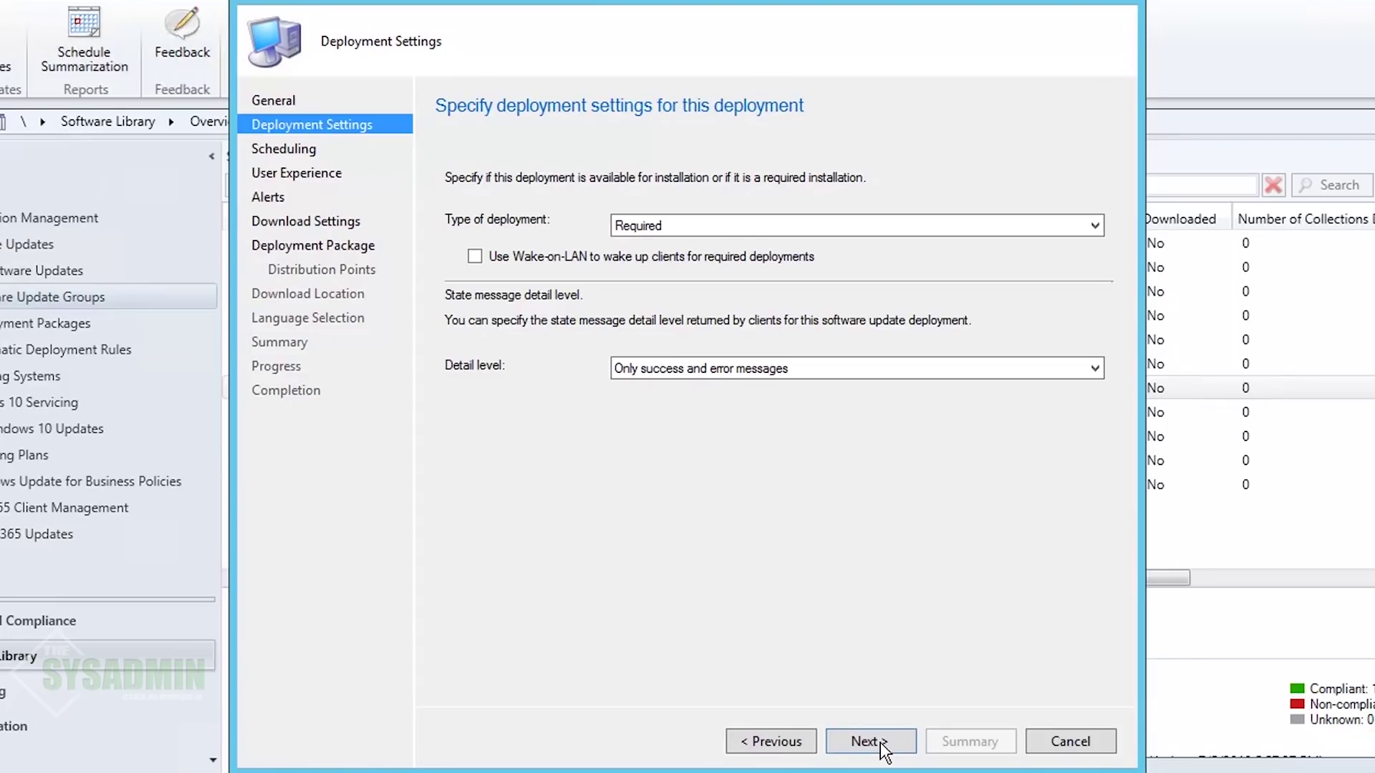
Step: Accept the Required deployment type and set the installation deadline to as soon as possible
{"action": "left_click", "coordinate": [880, 742]}
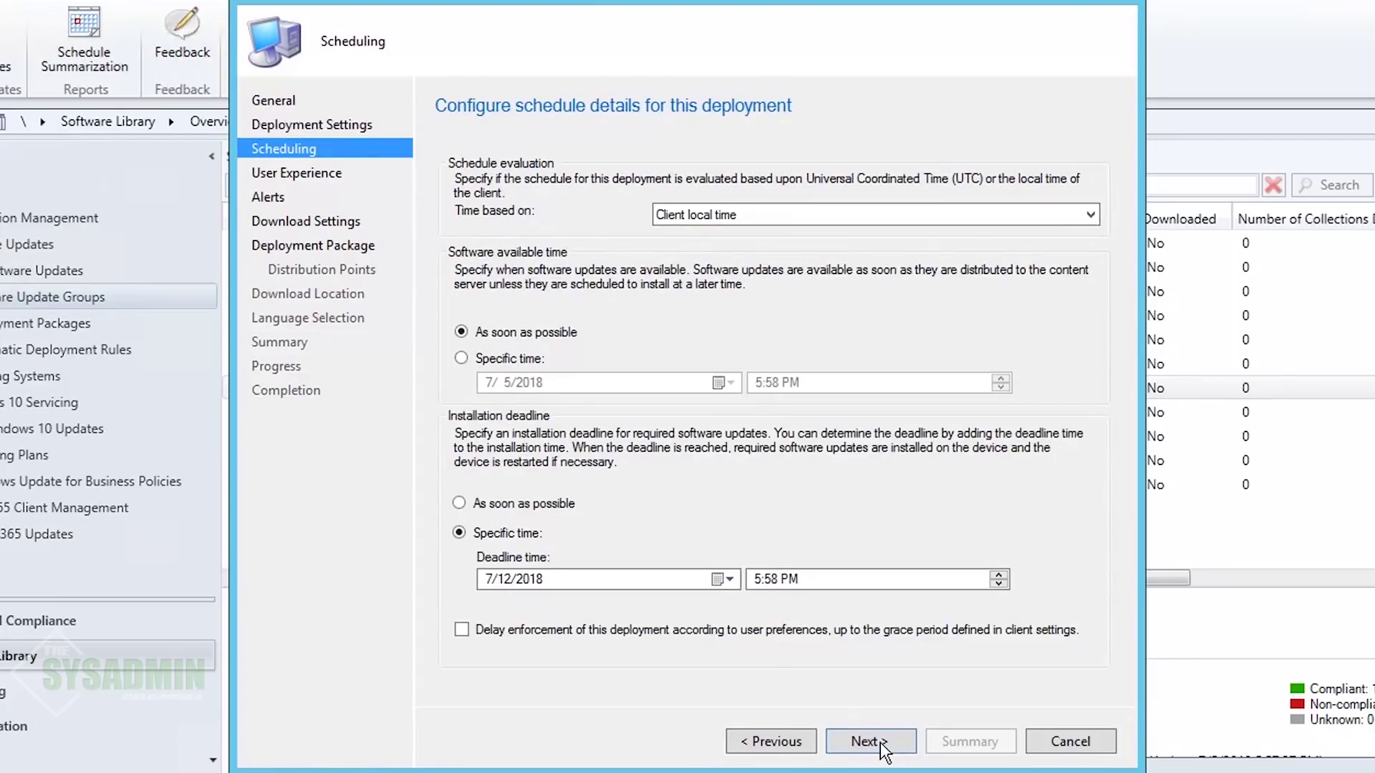
{"action": "left_click", "coordinate": [530, 503]}
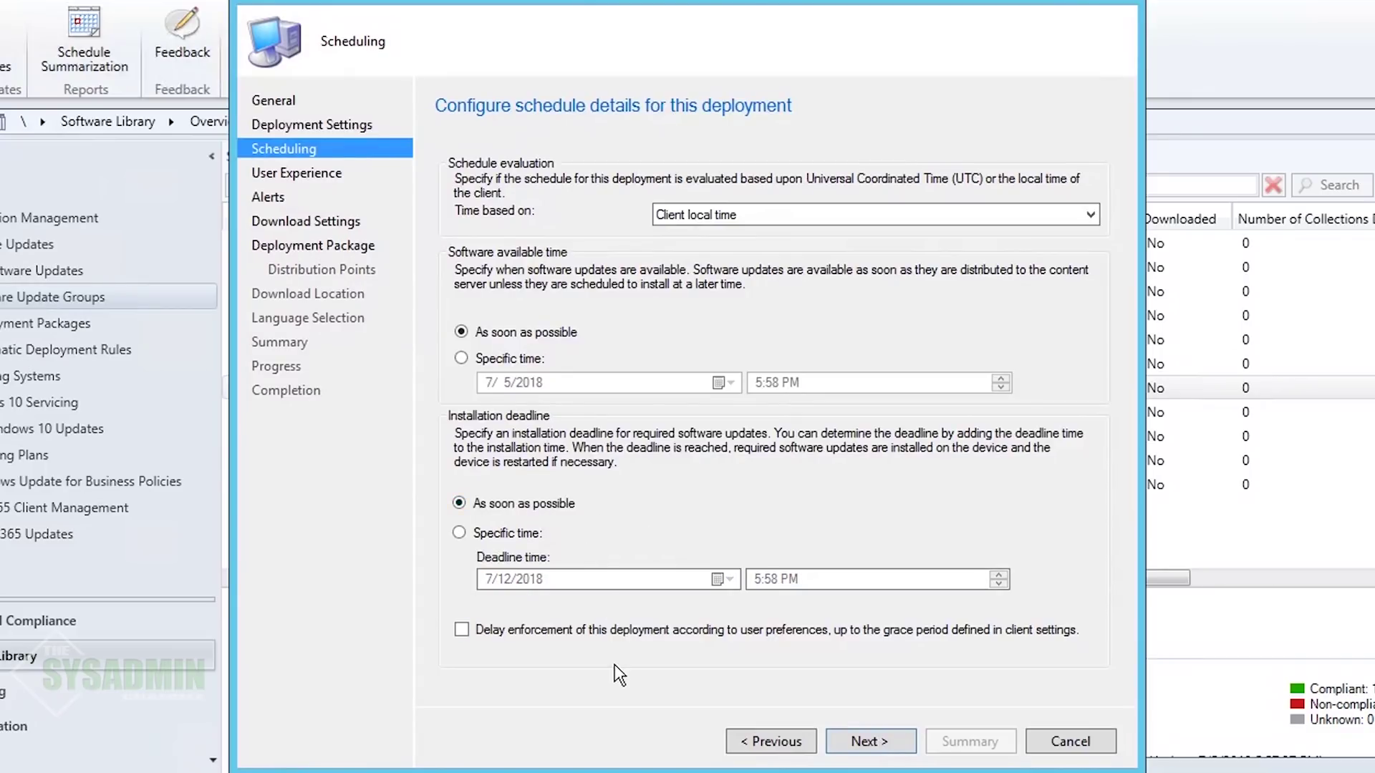
{"action": "left_click", "coordinate": [870, 742]}
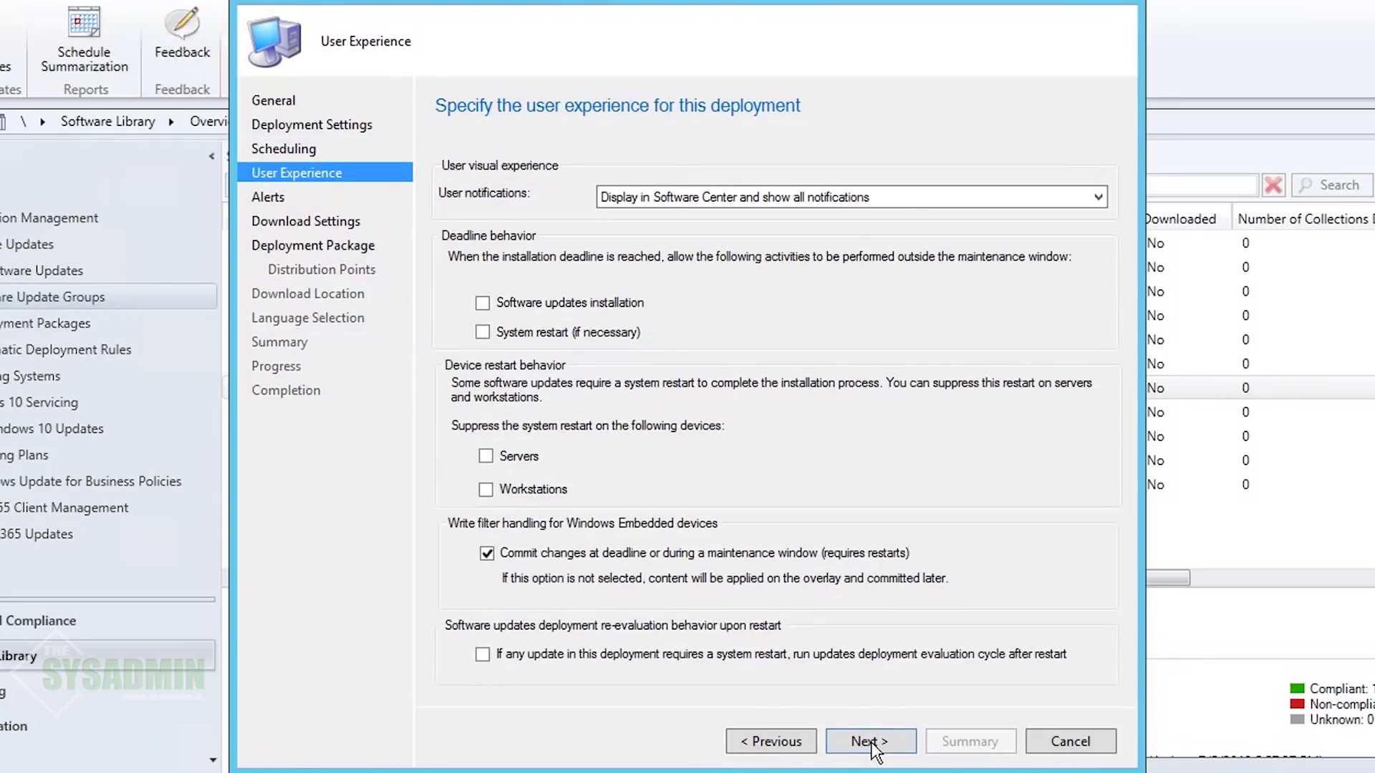
Step: Allow software updates installation outside the maintenance window and enable the updates deployment evaluation cycle after a restart
{"action": "left_click", "coordinate": [1098, 197]}
{"action": "left_click", "coordinate": [1098, 196]}
{"action": "left_click", "coordinate": [613, 304]}
{"action": "left_click", "coordinate": [665, 653]}
{"action": "left_click", "coordinate": [871, 745]}
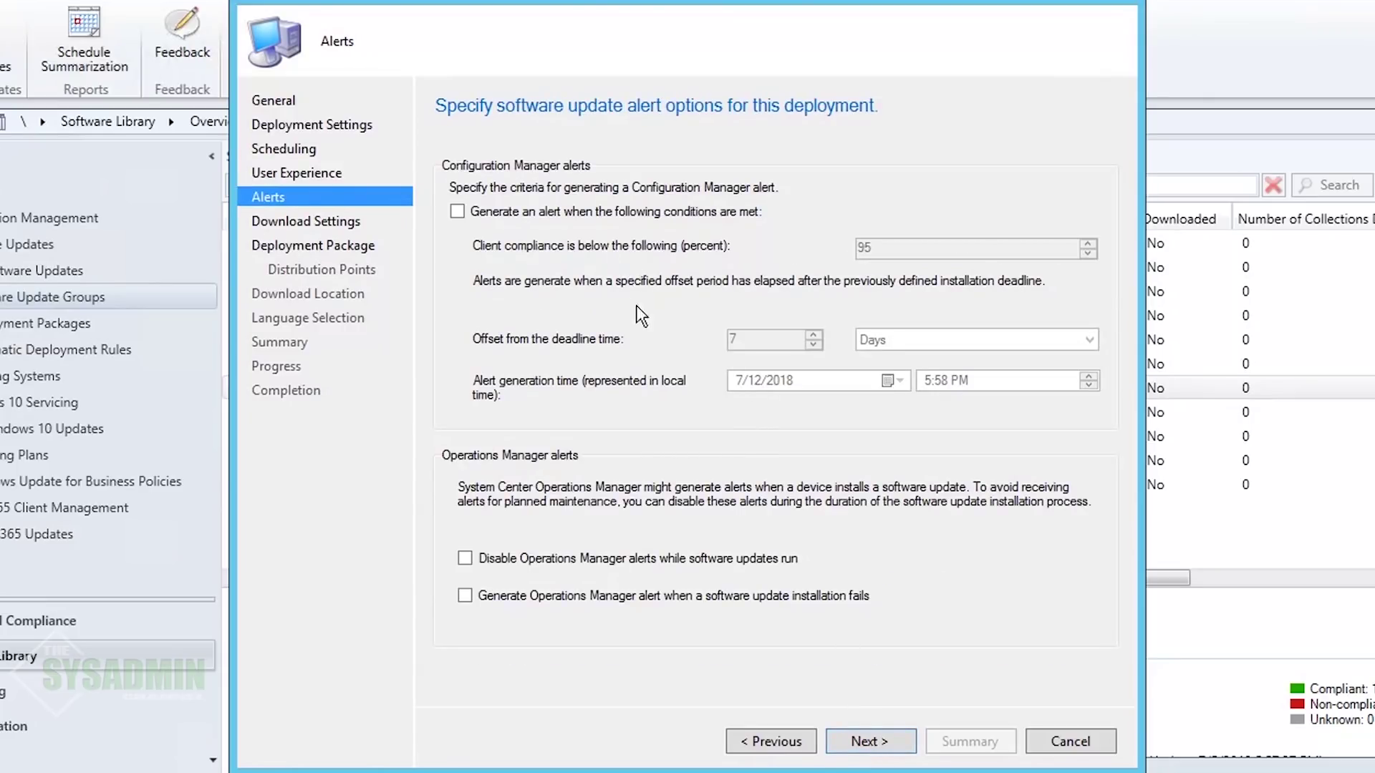
Step: Accept the default alert options and allow content download from Microsoft Updates when distribution points lack the updates
{"action": "left_click", "coordinate": [869, 737]}
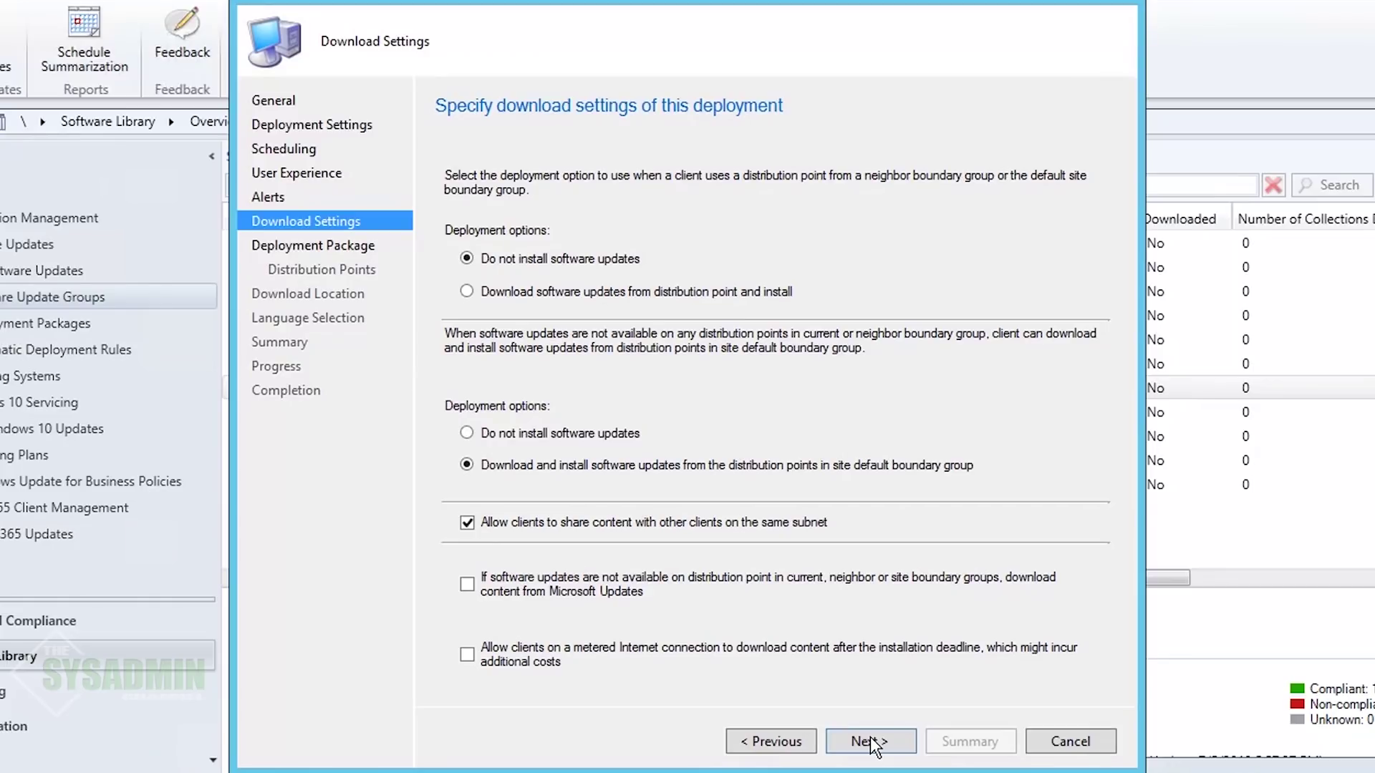
{"action": "left_click", "coordinate": [617, 589]}
{"action": "left_click", "coordinate": [874, 739]}
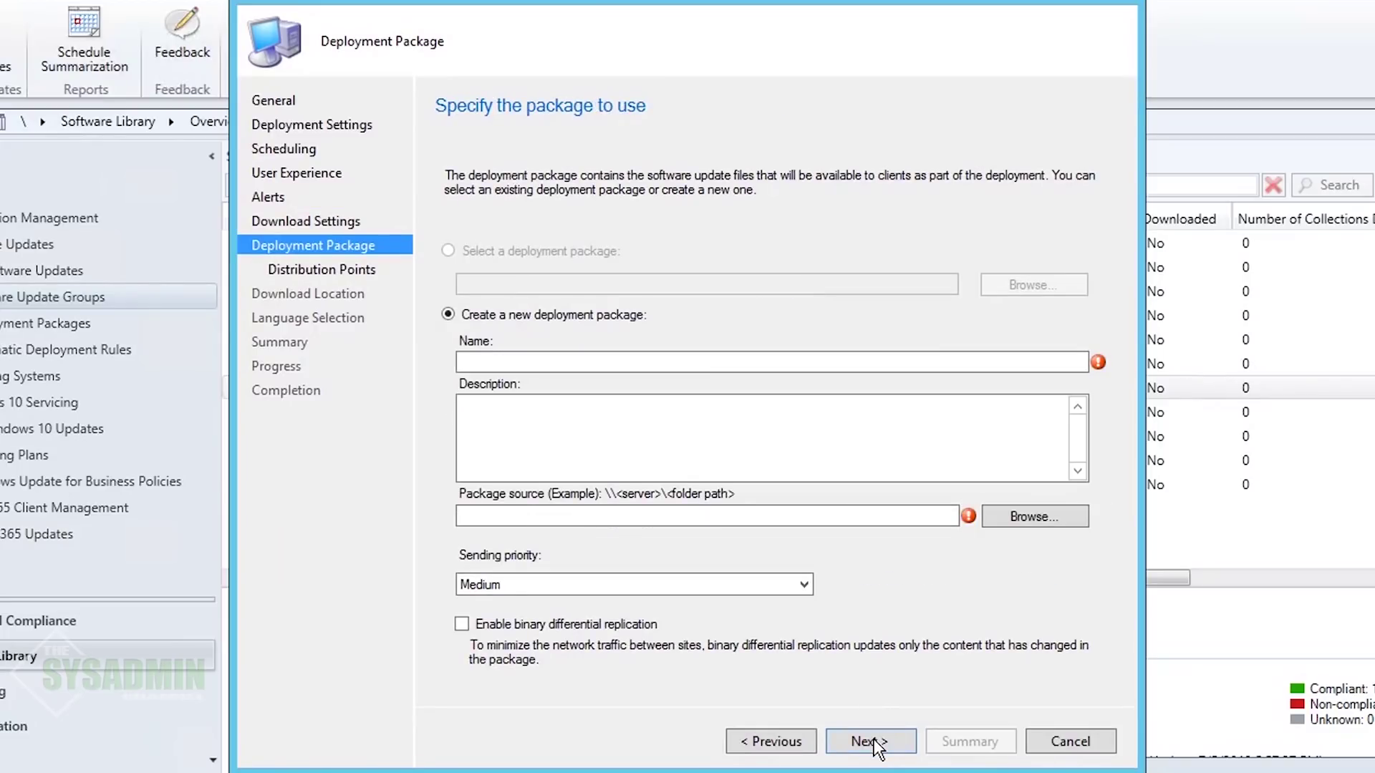
Step: Create the deployment package "Windows Updates for Workstations - 2011" with source \\PAC-VEEAM02\WSUS\Windows Updates for Workstations - 2011
{"action": "left_click", "coordinate": [692, 362]}
{"action": "type", "text": "Windows Updates for Workstations - 2011"}
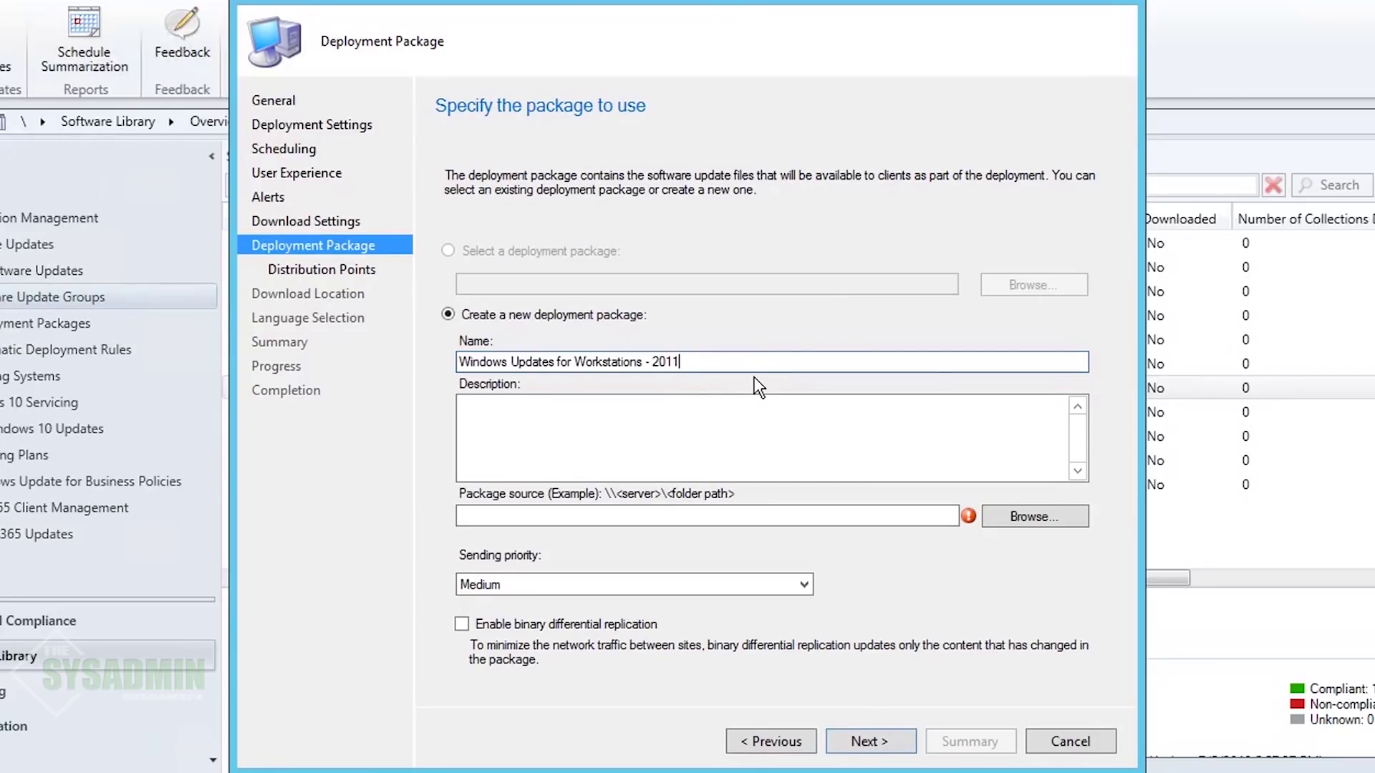
{"action": "left_click", "coordinate": [694, 509]}
{"action": "type", "text": "\\\\PAC-VEEAM02\\WSUS\\Windows Updates for Workstations - 201"}
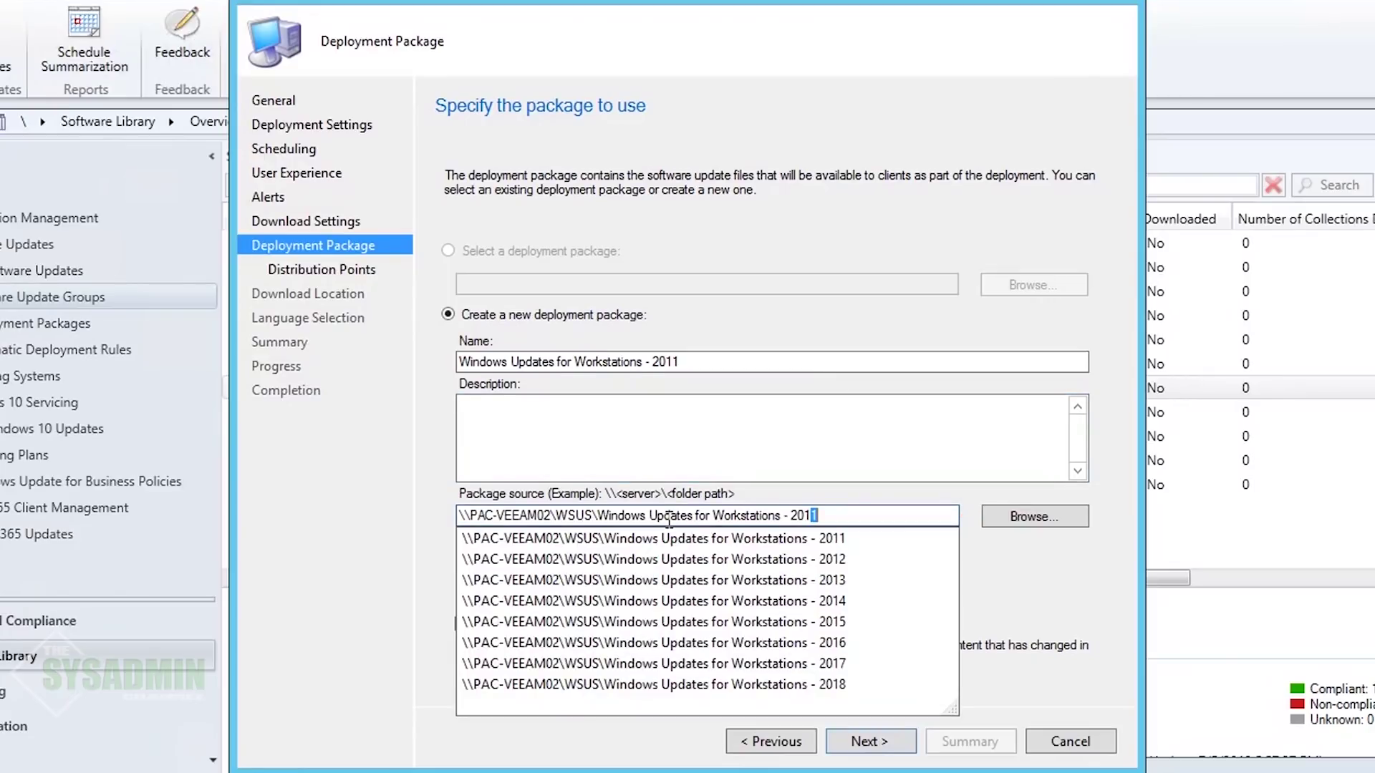
{"action": "left_click", "coordinate": [841, 538]}
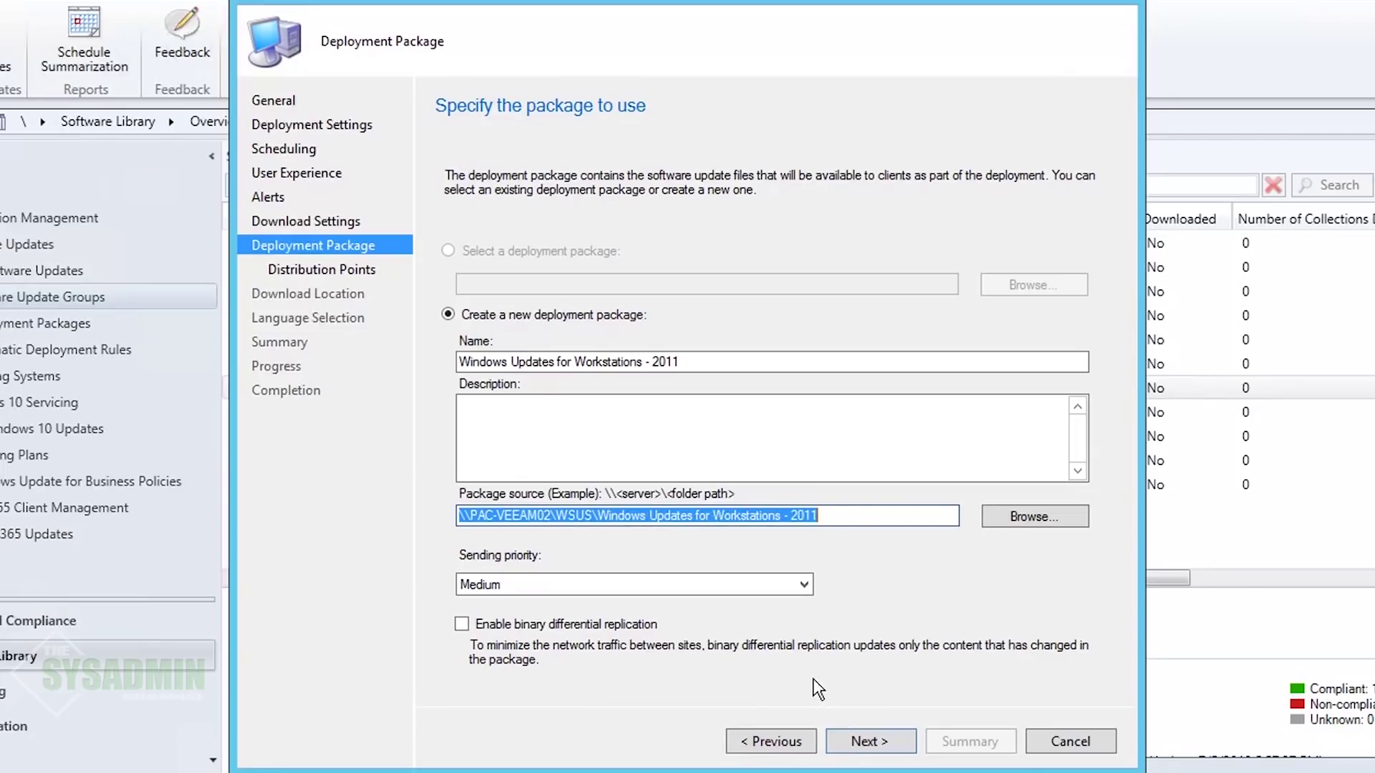
{"action": "left_click", "coordinate": [875, 742]}
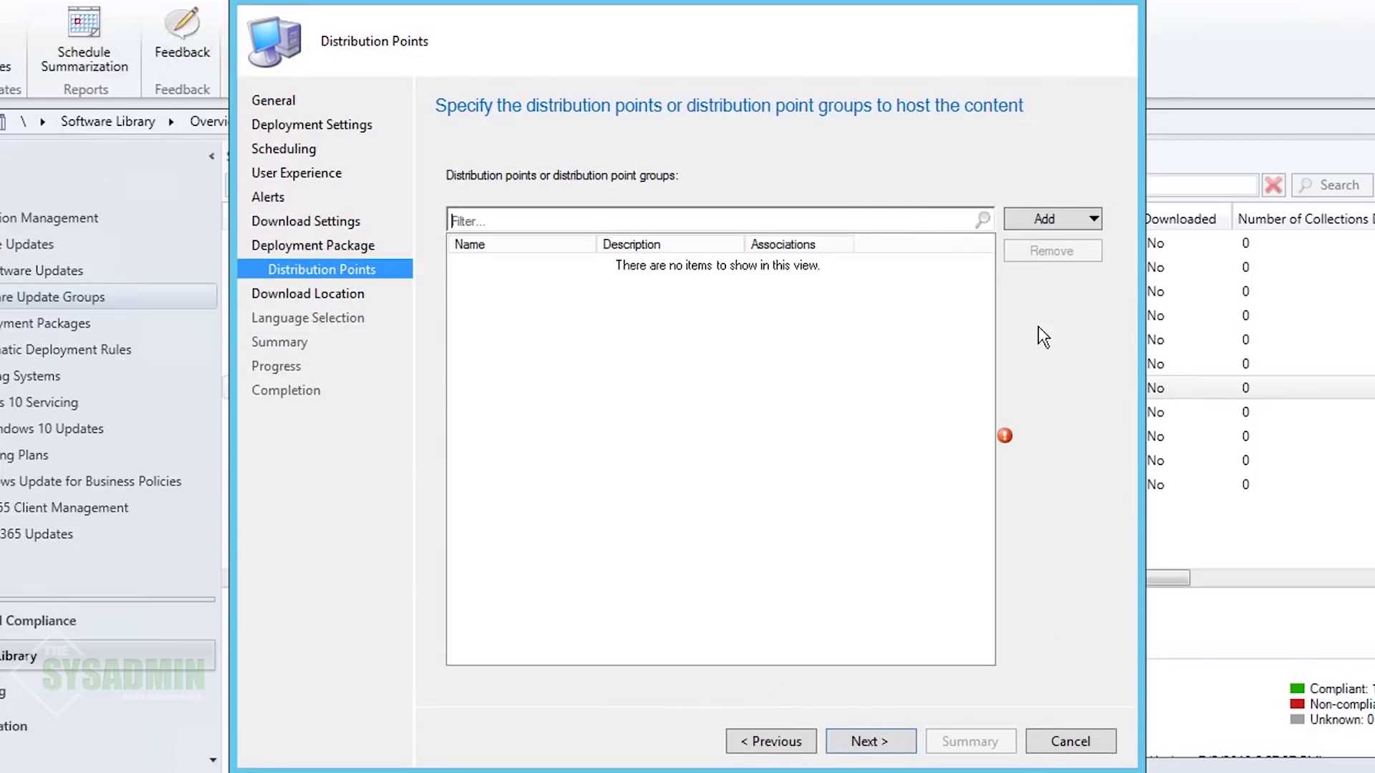
Step: Add the PAC-SCCM01 distribution point to host the content of the 2011 deployment package
{"action": "left_click", "coordinate": [1089, 218]}
{"action": "left_click", "coordinate": [1076, 247]}
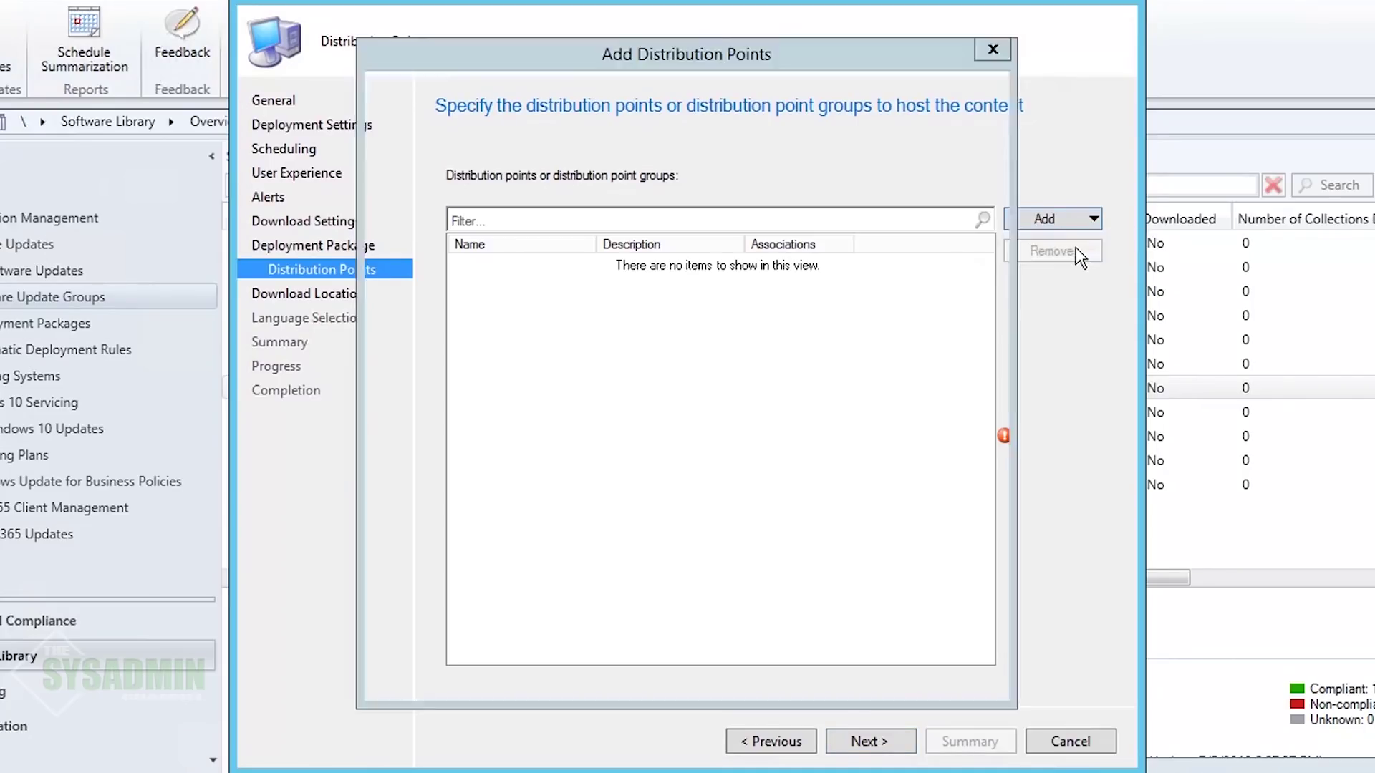
{"action": "left_click", "coordinate": [395, 286]}
{"action": "left_click", "coordinate": [848, 683]}
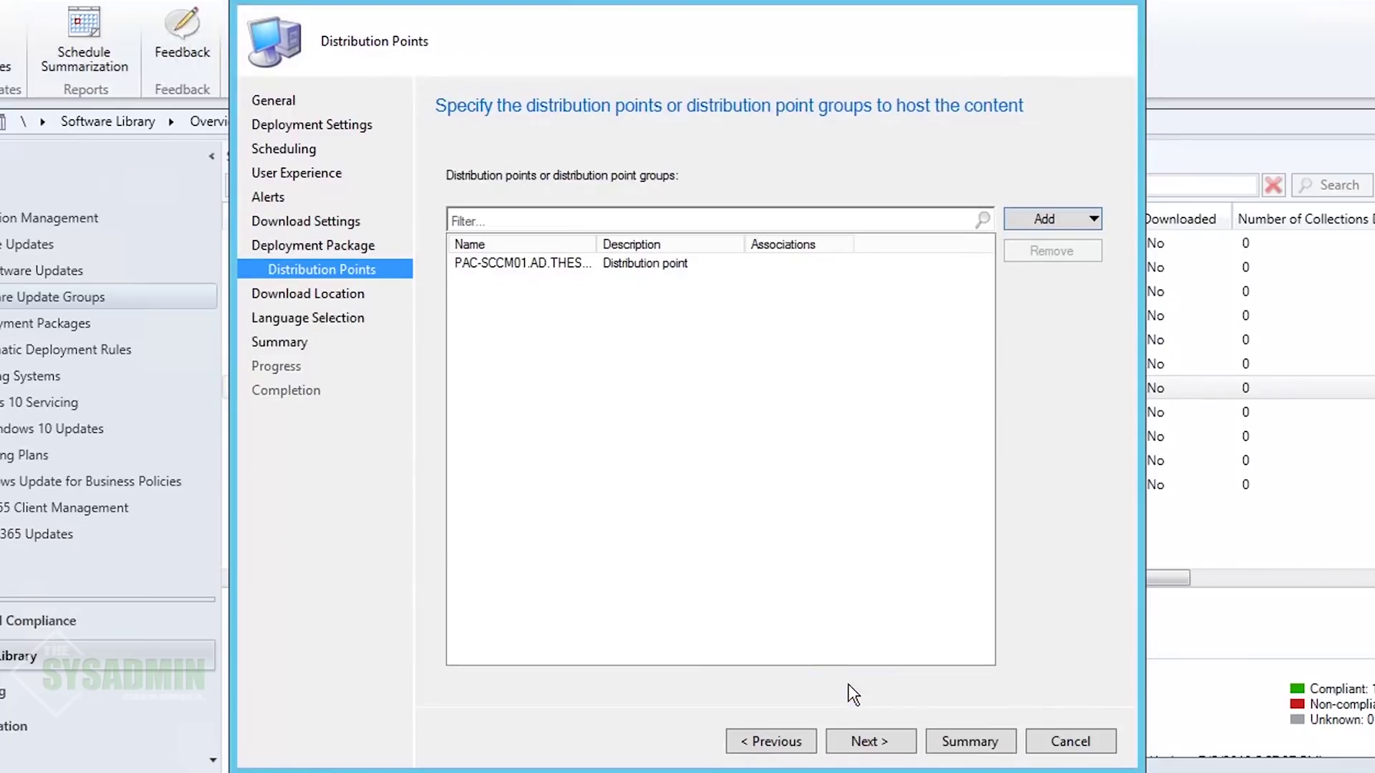
{"action": "left_click", "coordinate": [866, 742]}
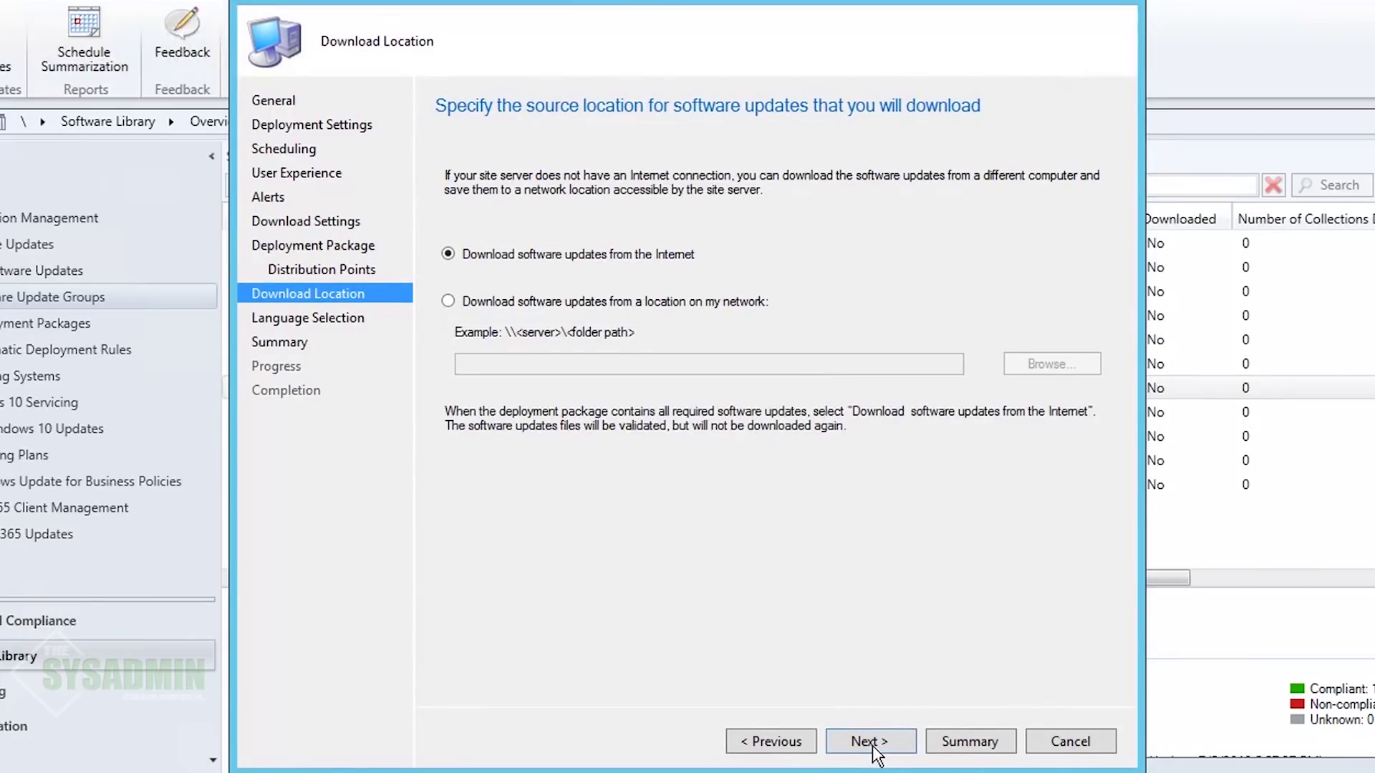
Step: Accept downloading the software updates from the Internet and keep English as the update language
{"action": "left_click", "coordinate": [880, 748]}
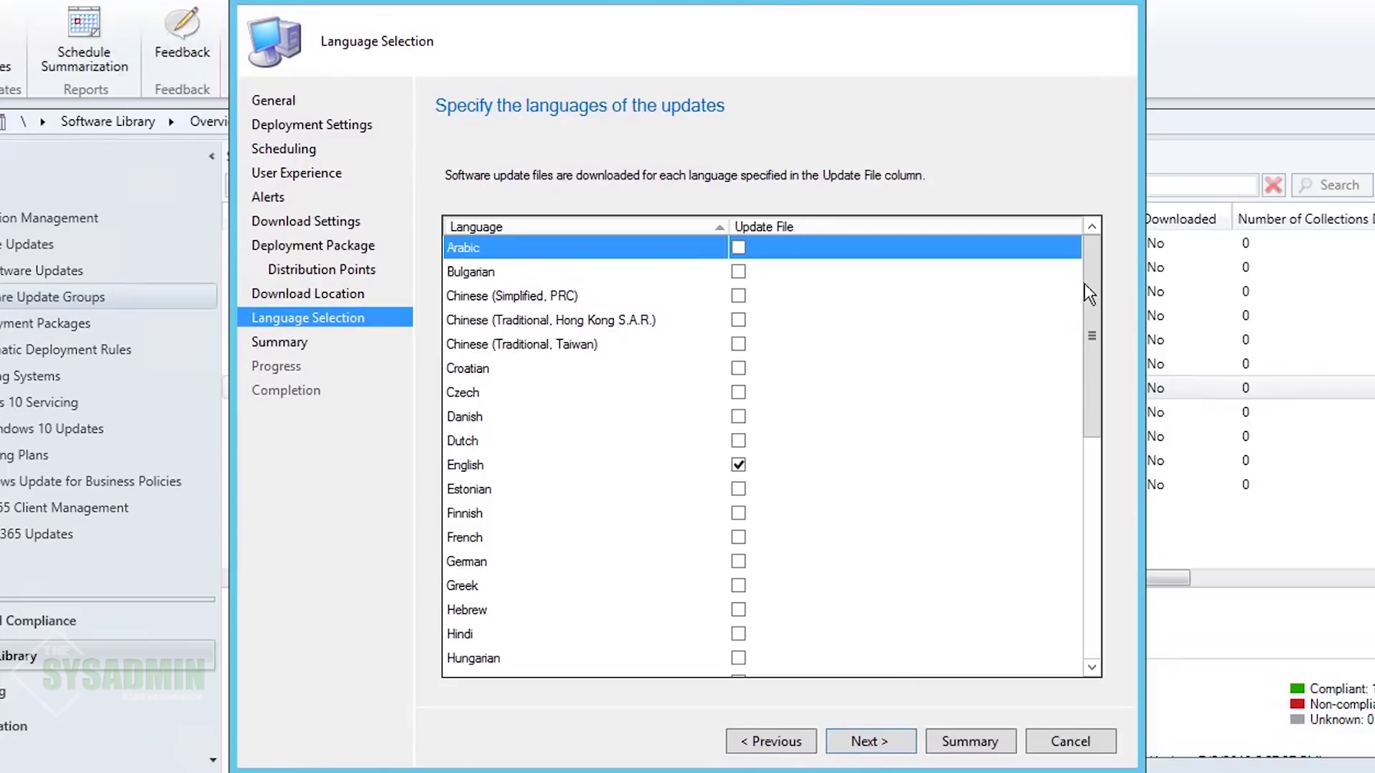
{"action": "left_click_drag", "start_coordinate": [1094, 268], "coordinate": [1057, 303]}
{"action": "left_click", "coordinate": [576, 470]}
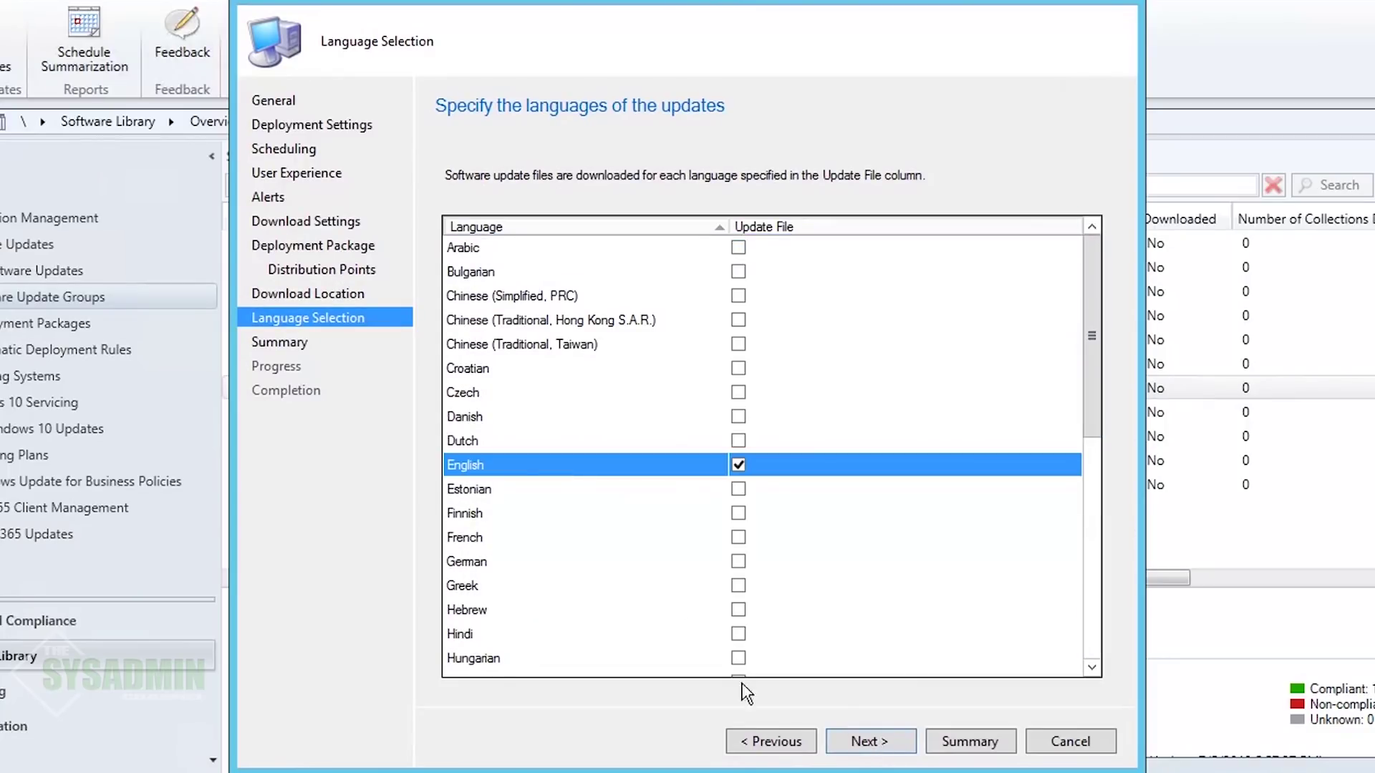
{"action": "left_click", "coordinate": [887, 741]}
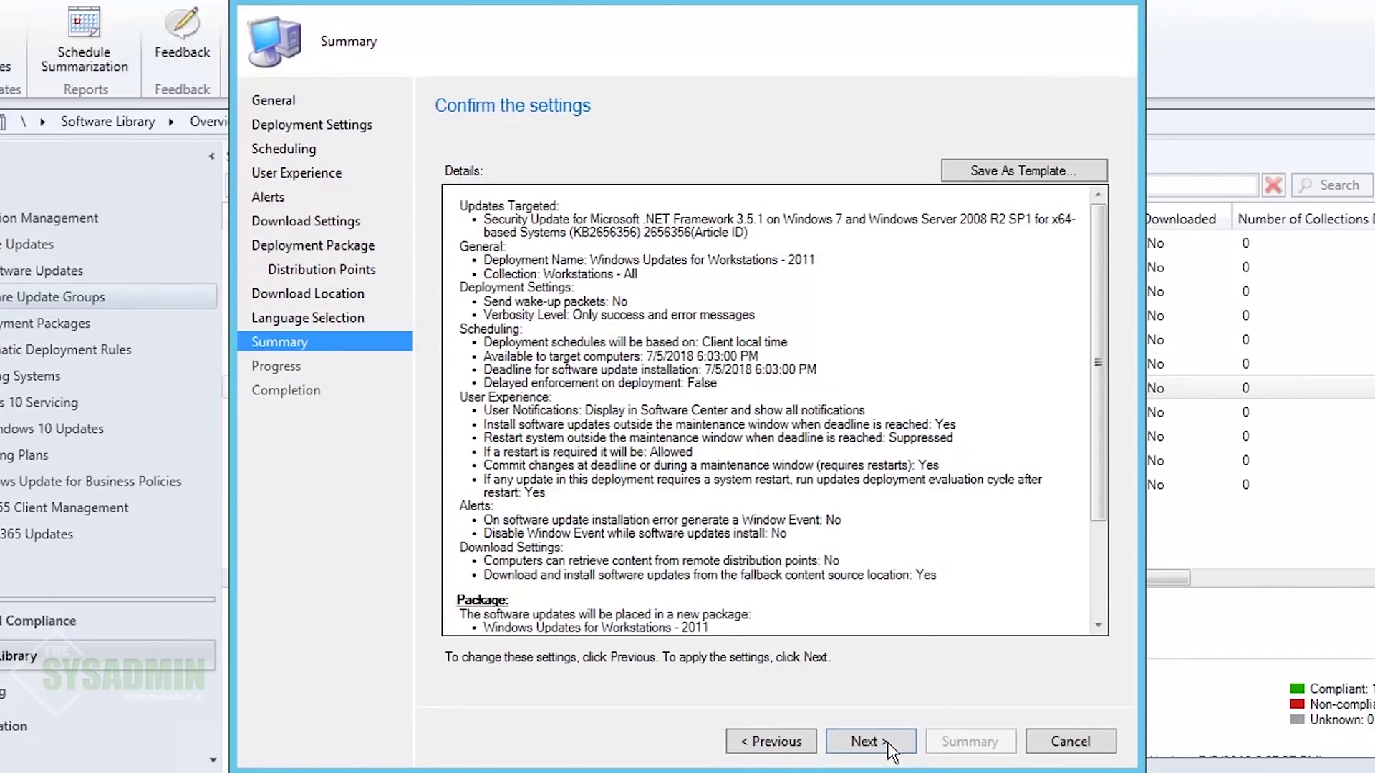
Step: Save the deployment settings as a template named "Windows Updates for Workstations - 201X"
{"action": "left_click", "coordinate": [1051, 171]}
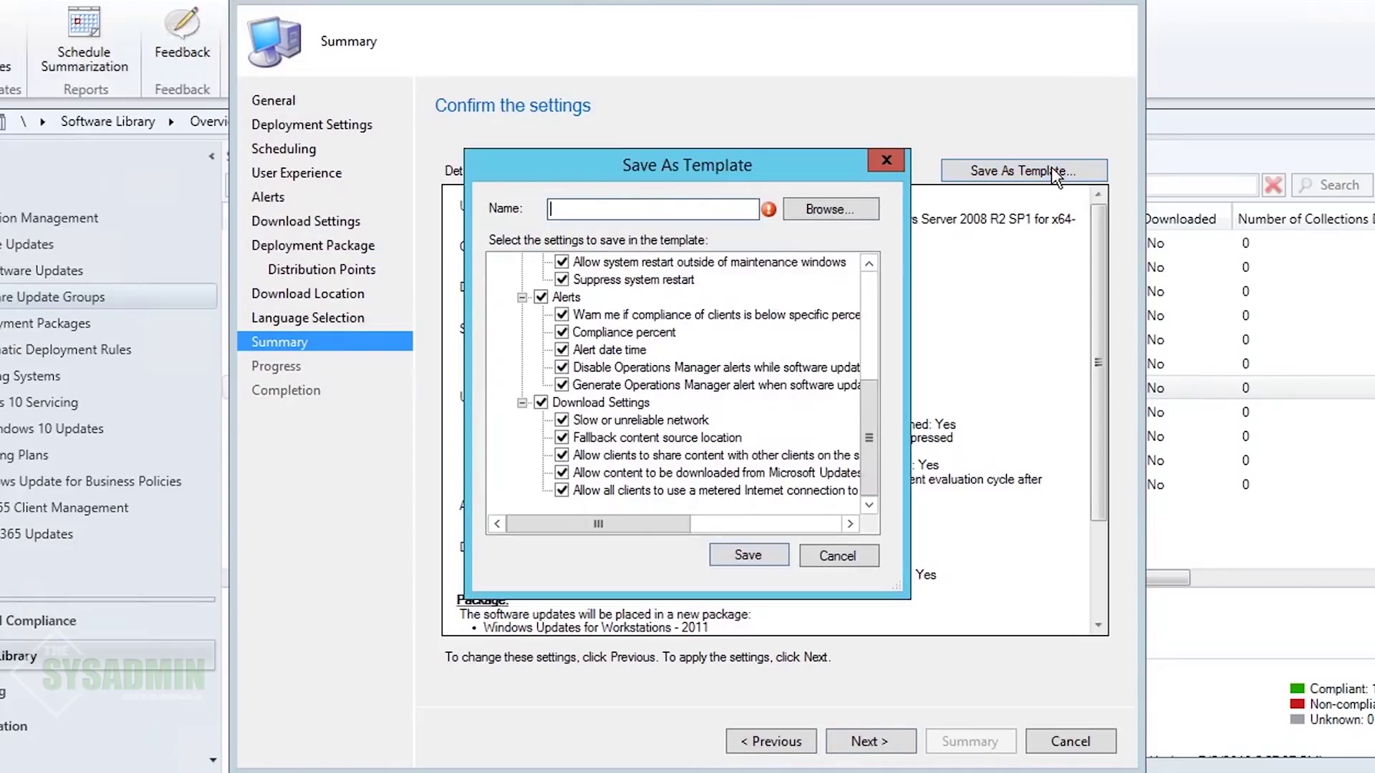
{"action": "type", "text": "Windows Updates for Workstations - 201X"}
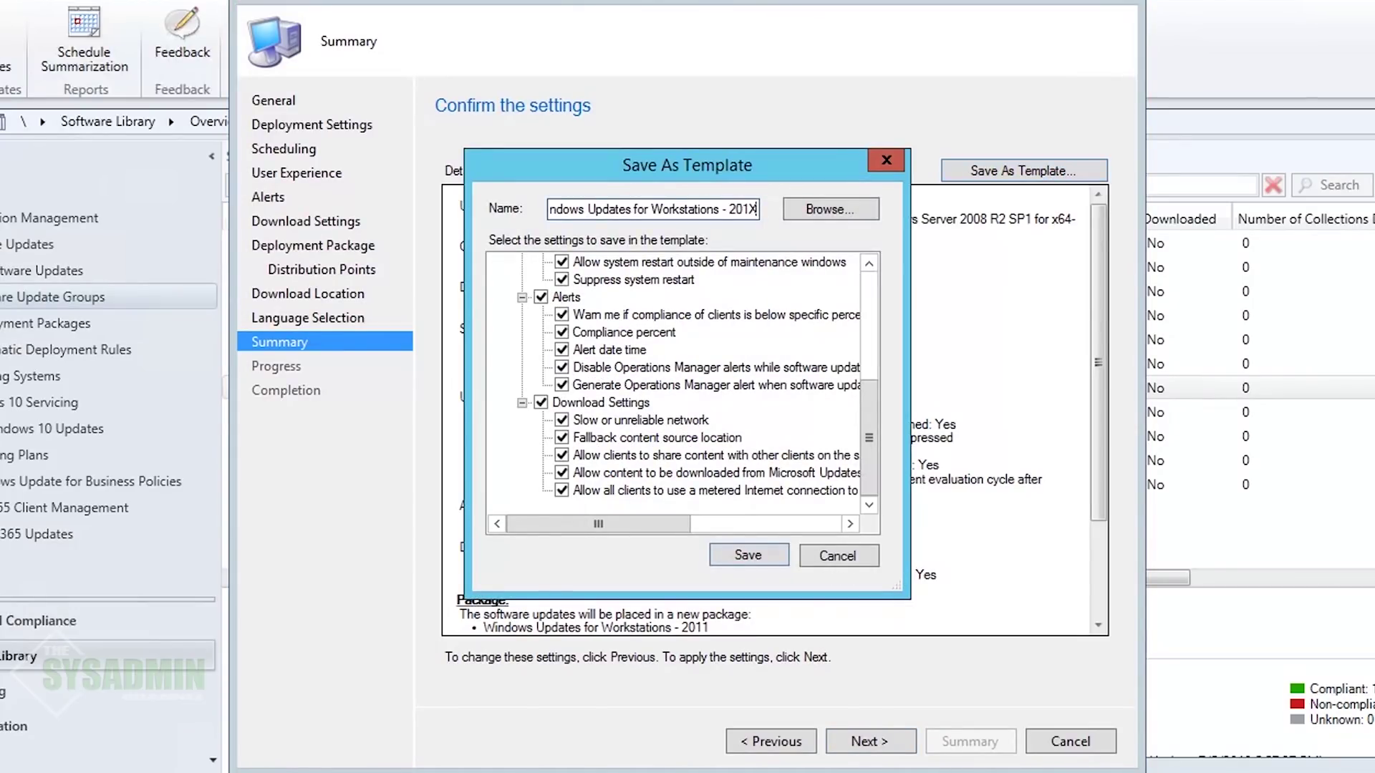
{"action": "left_click", "coordinate": [748, 555]}
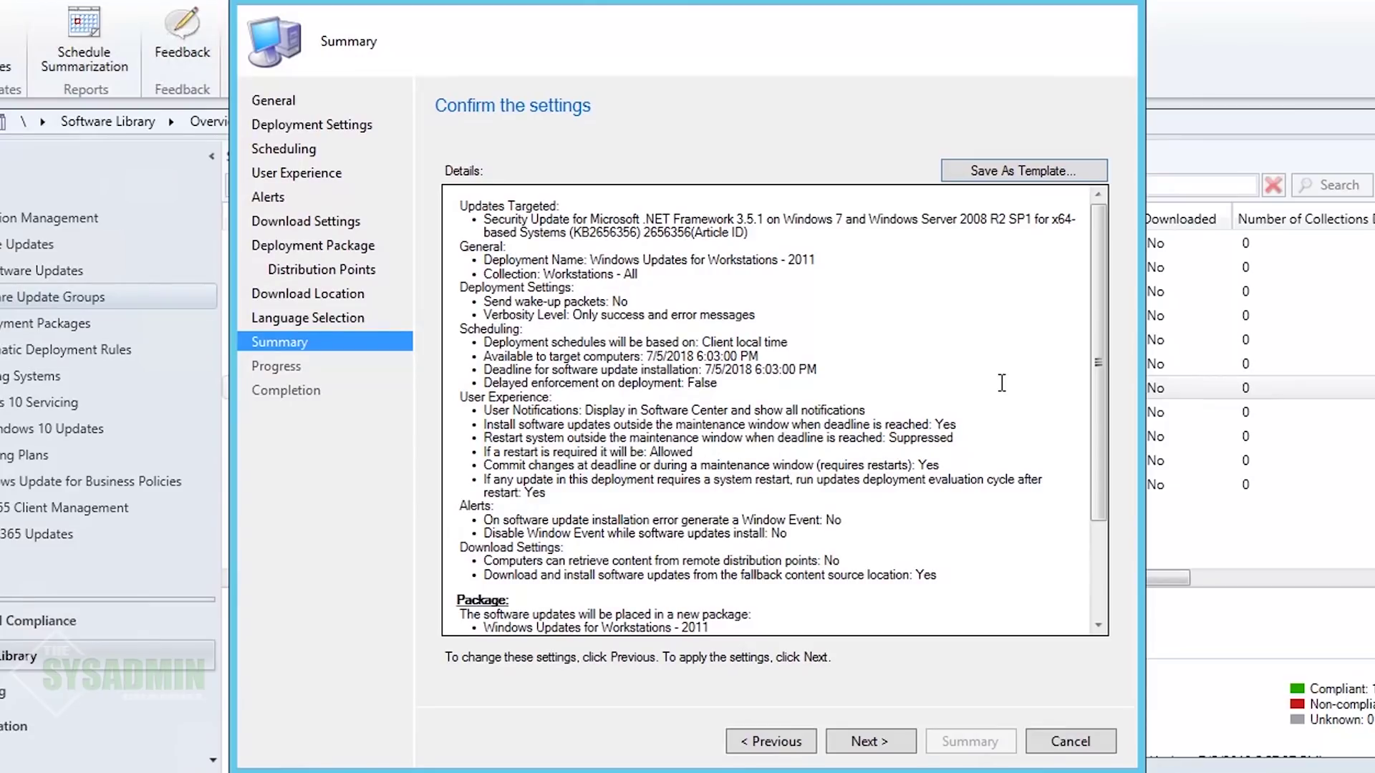
Step: Review and apply the 2011 deployment settings, close the finished wizard and select the Windows Updates for Workstations - 2011 group
{"action": "left_click_drag", "start_coordinate": [1097, 281], "coordinate": [1067, 569]}
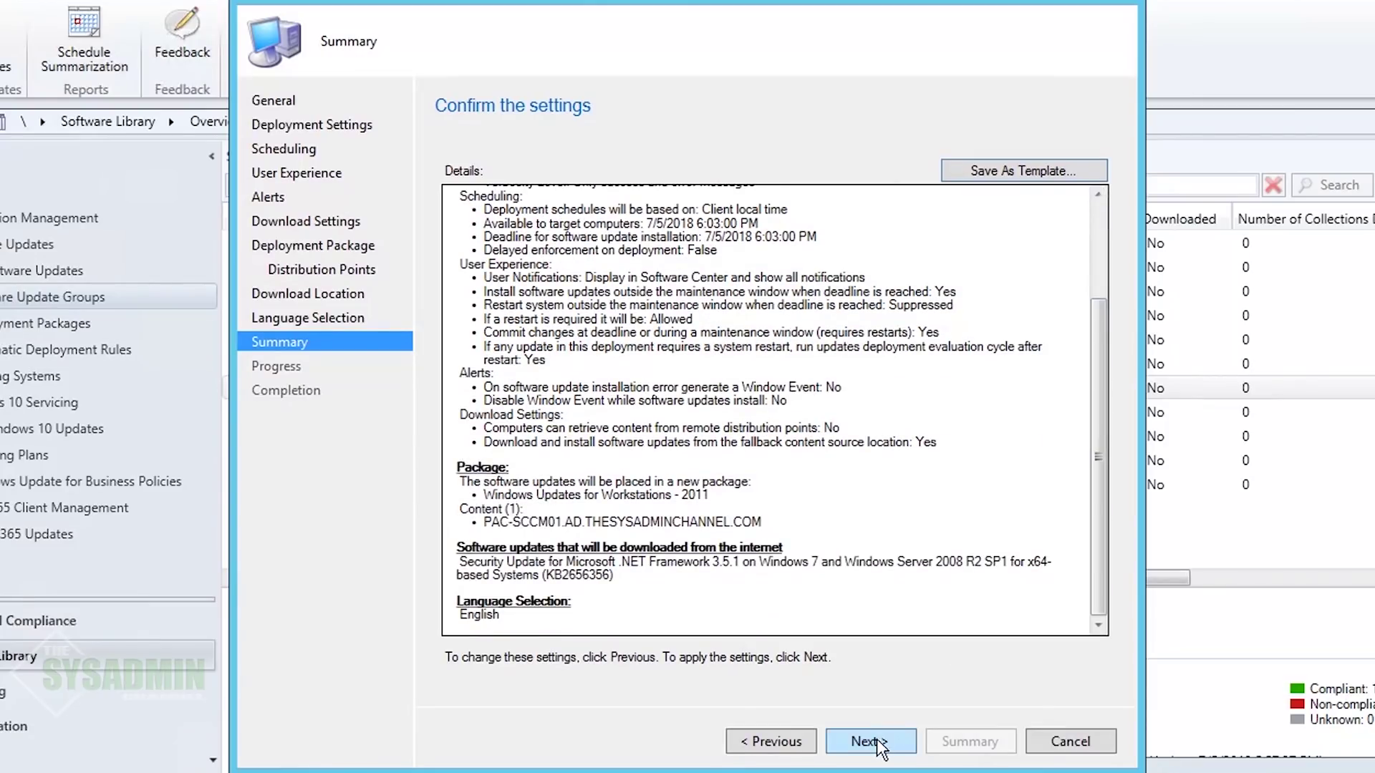
{"action": "left_click", "coordinate": [878, 739]}
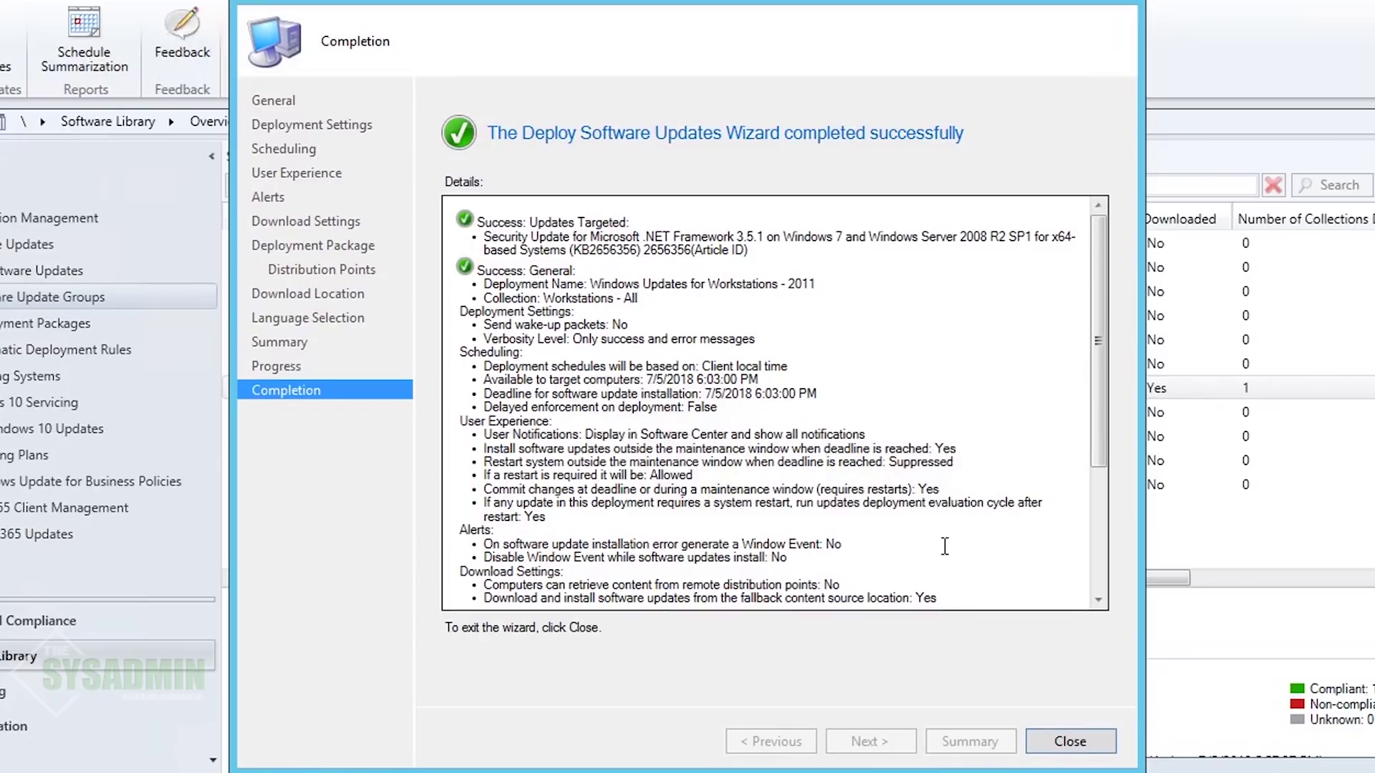
{"action": "scroll", "coordinate": [966, 476], "scroll_direction": "down", "scroll_amount": 5}
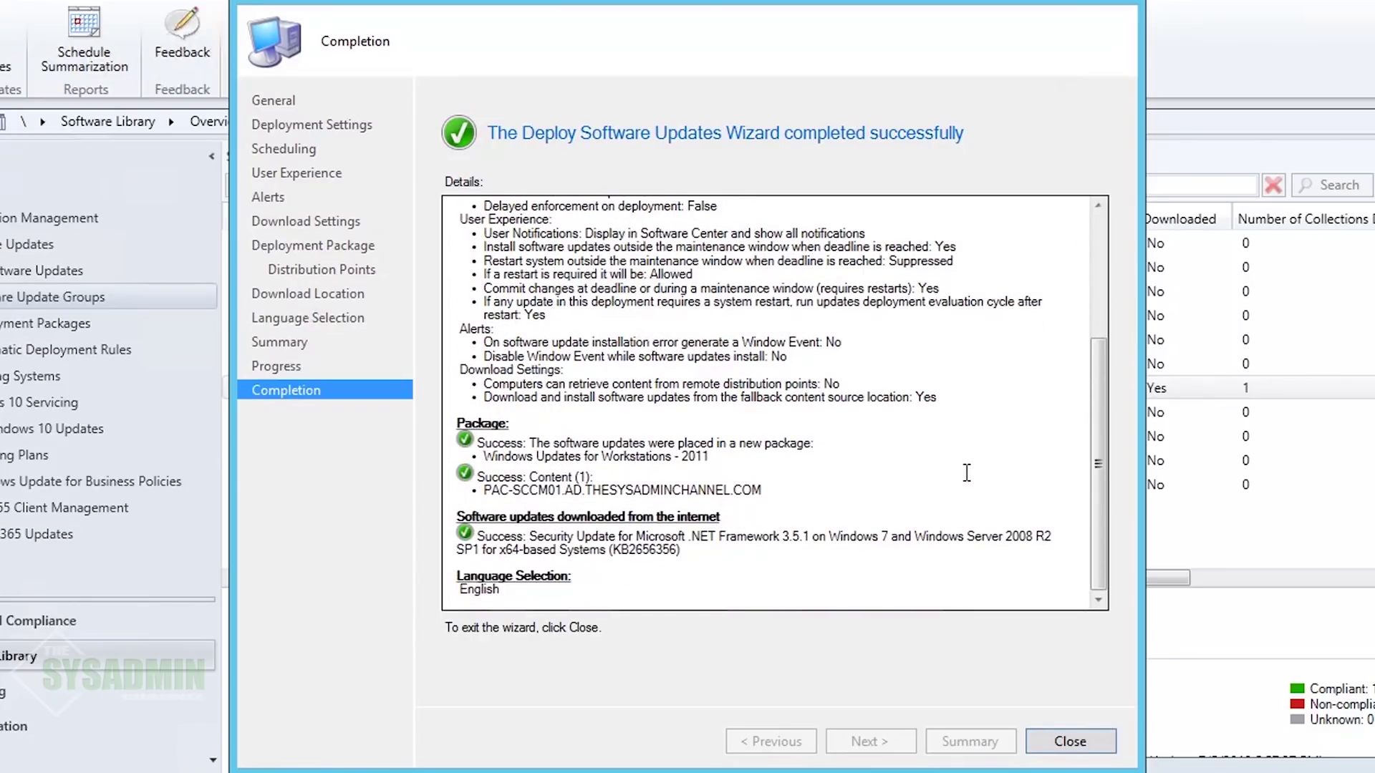
{"action": "left_click", "coordinate": [1070, 741]}
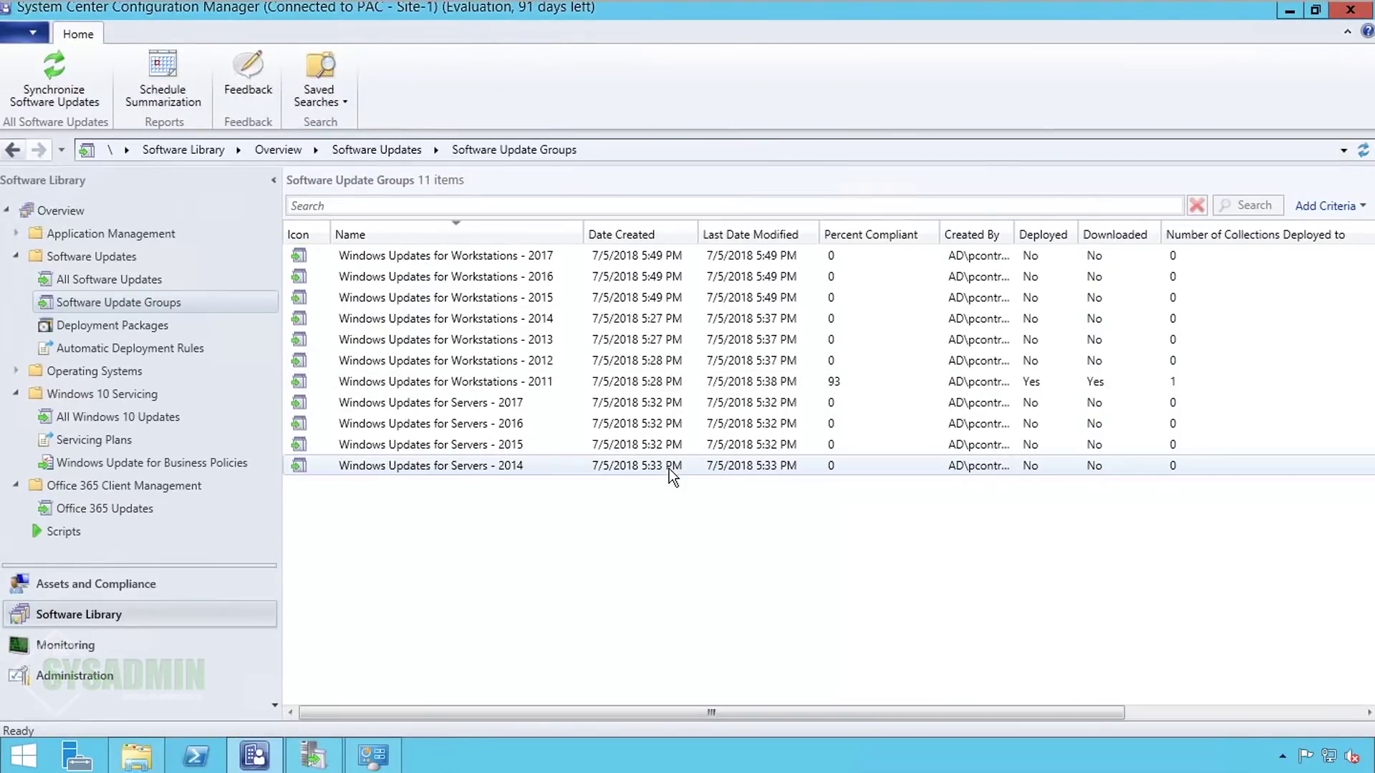
{"action": "left_click", "coordinate": [662, 389]}
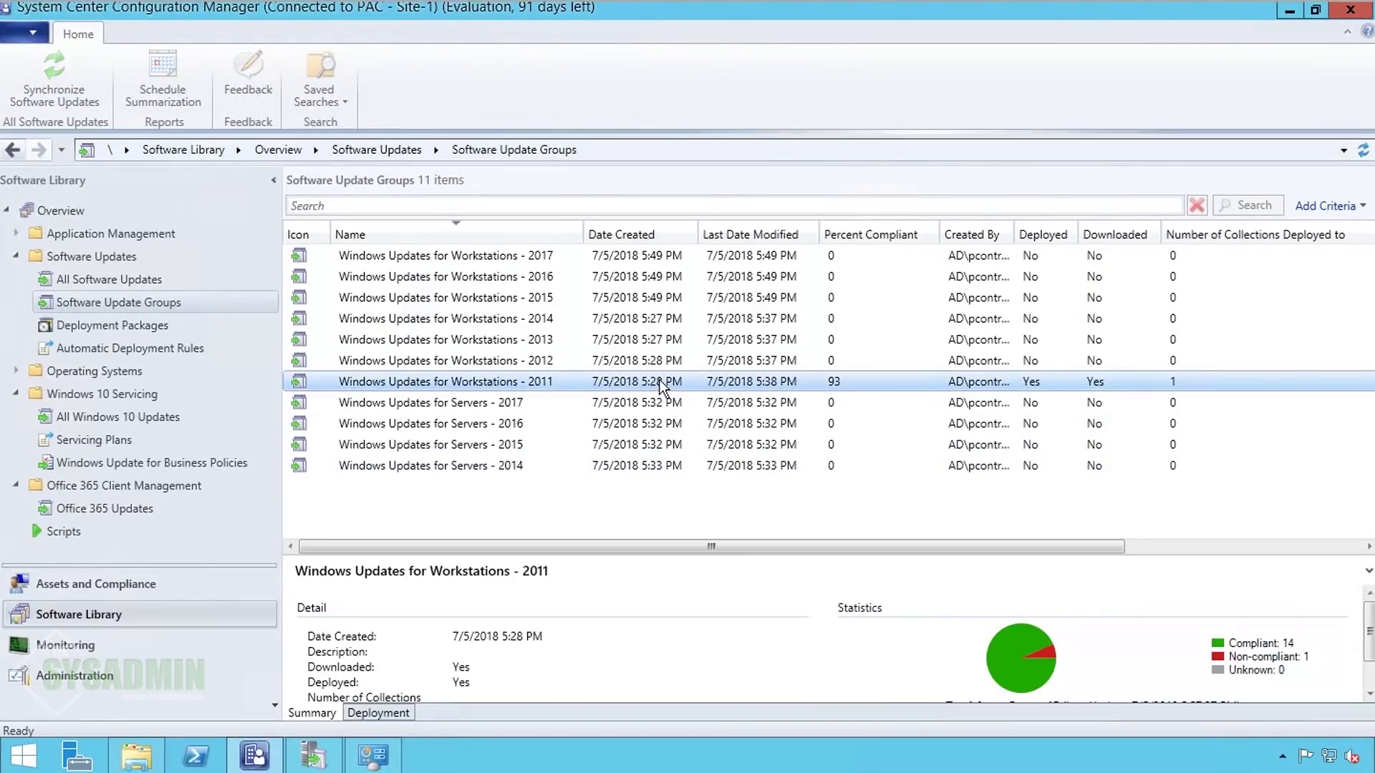
Step: Start a deployment of the Windows Updates for Workstations - 2012 group and name it "Windows Updates for Workstations - 2012"
{"action": "left_click", "coordinate": [505, 360]}
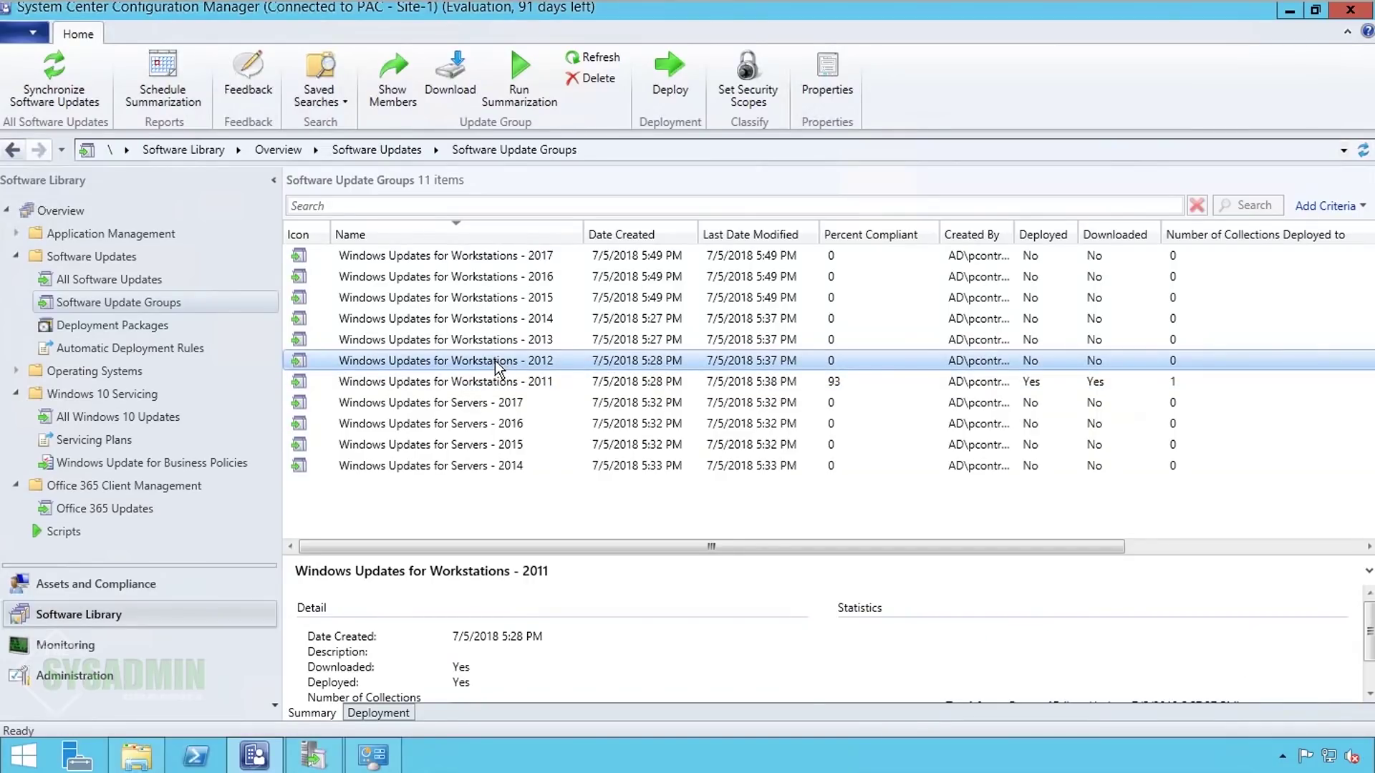
{"action": "right_click", "coordinate": [496, 360]}
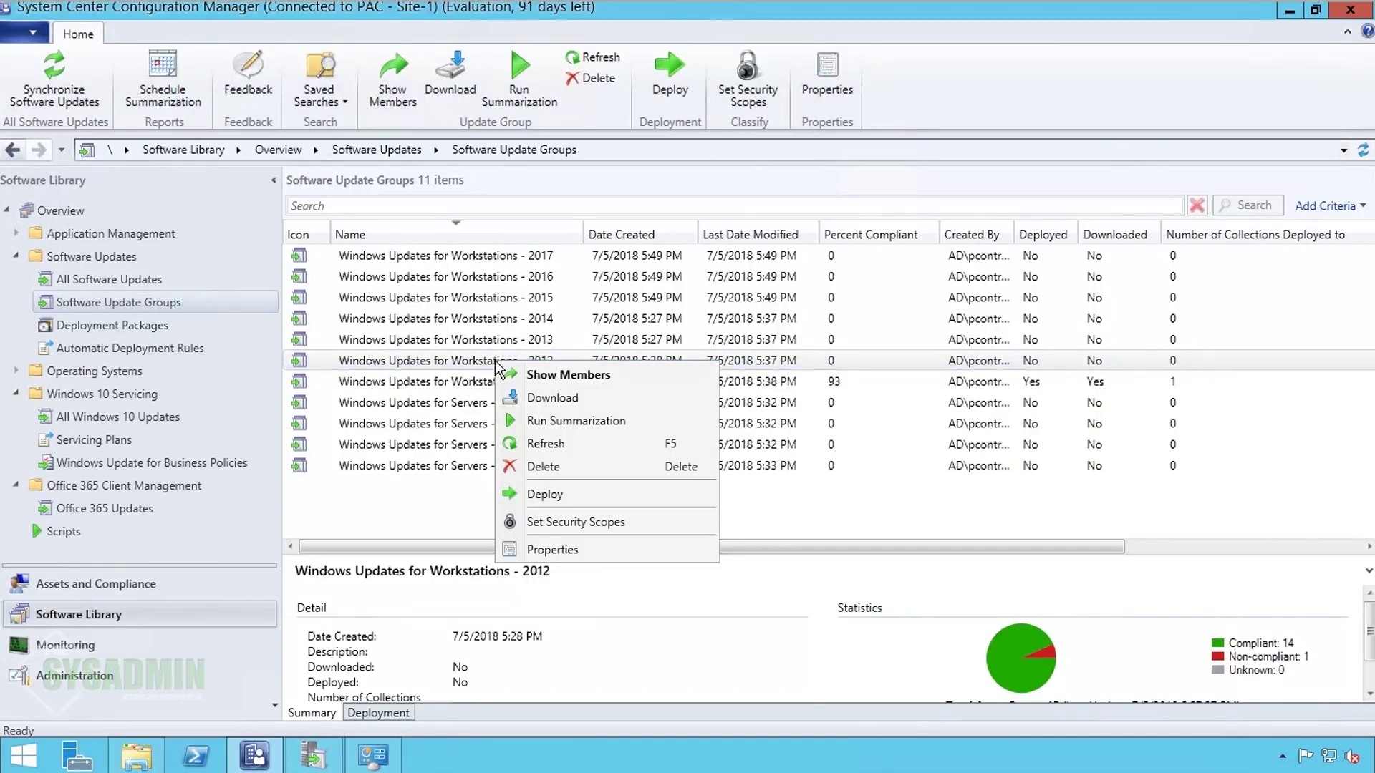
{"action": "left_click", "coordinate": [563, 496]}
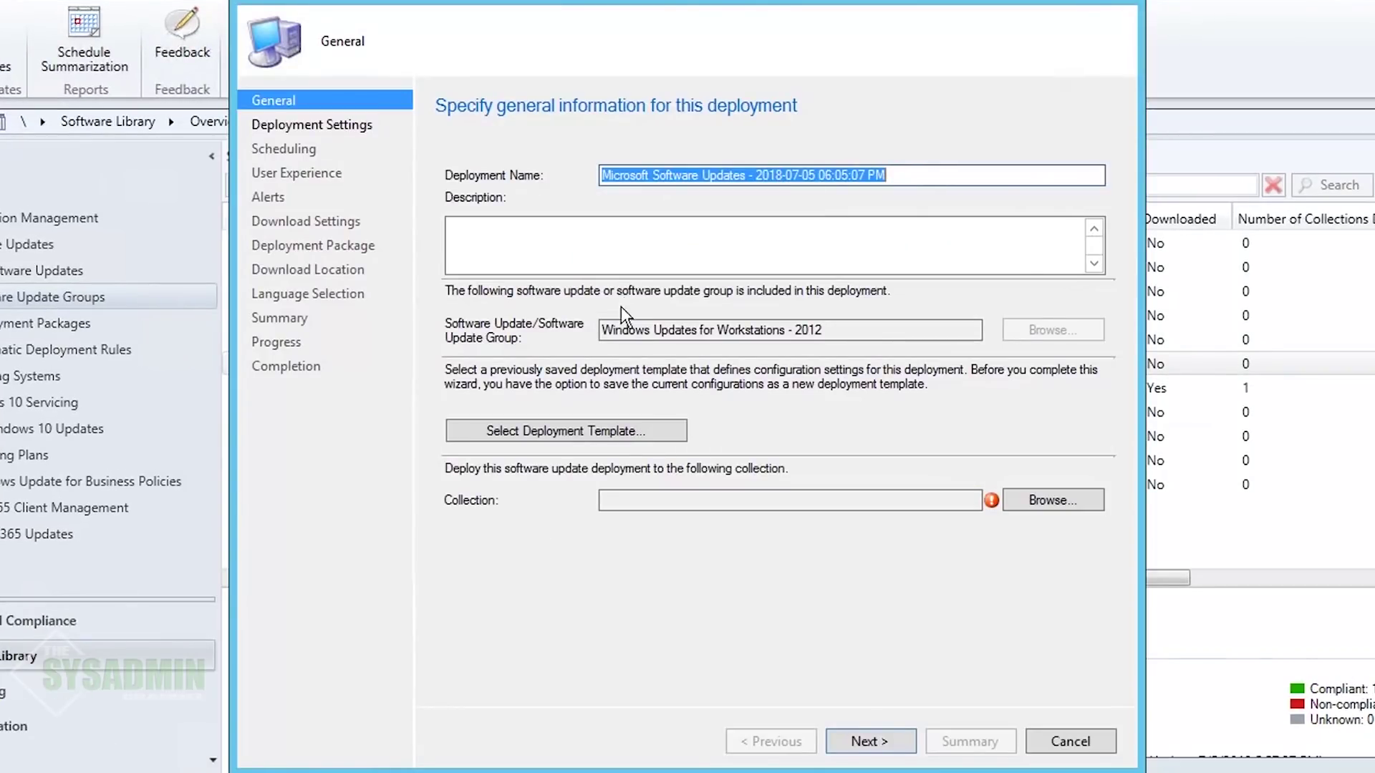
{"action": "left_click_drag", "start_coordinate": [602, 330], "coordinate": [843, 331]}
{"action": "key", "text": "ctrl+c"}
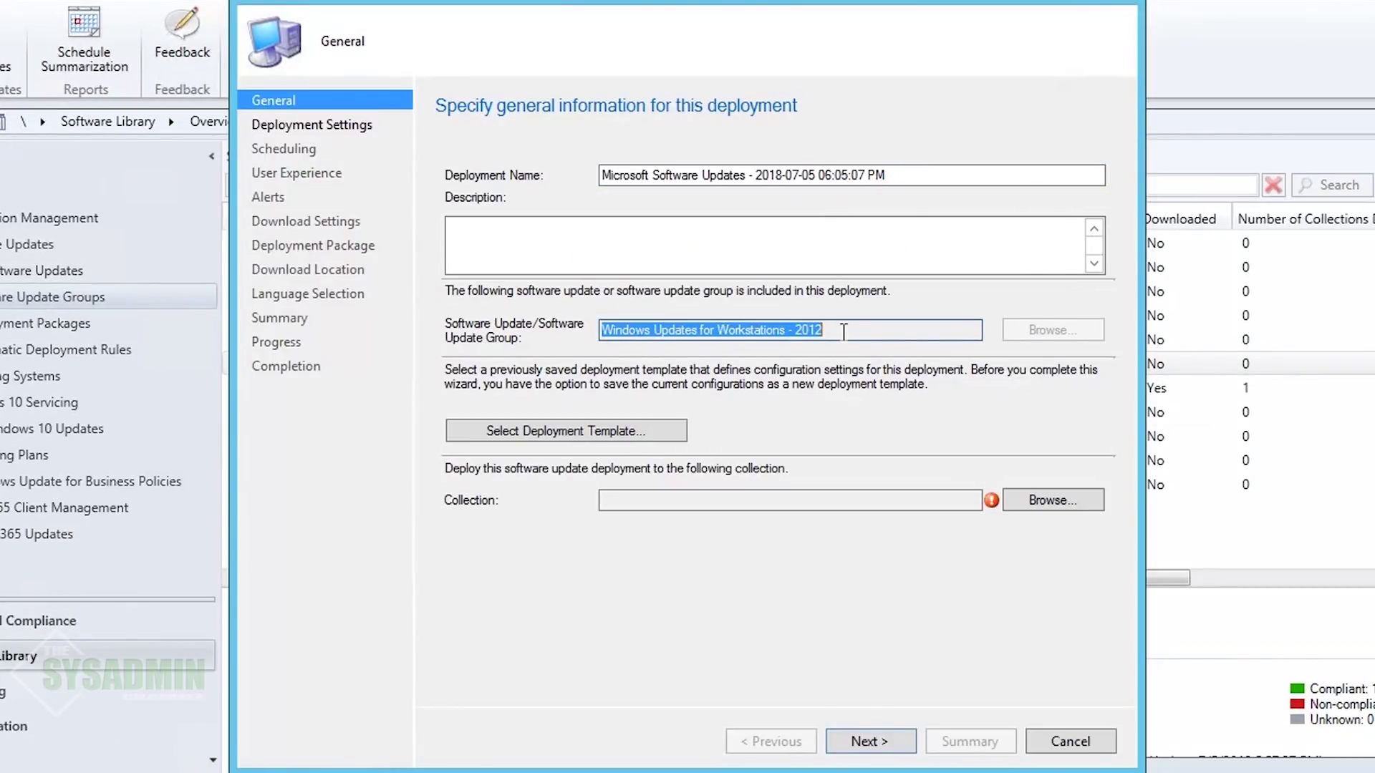
{"action": "left_click_drag", "start_coordinate": [910, 175], "coordinate": [491, 149]}
{"action": "key", "text": "ctrl+v"}
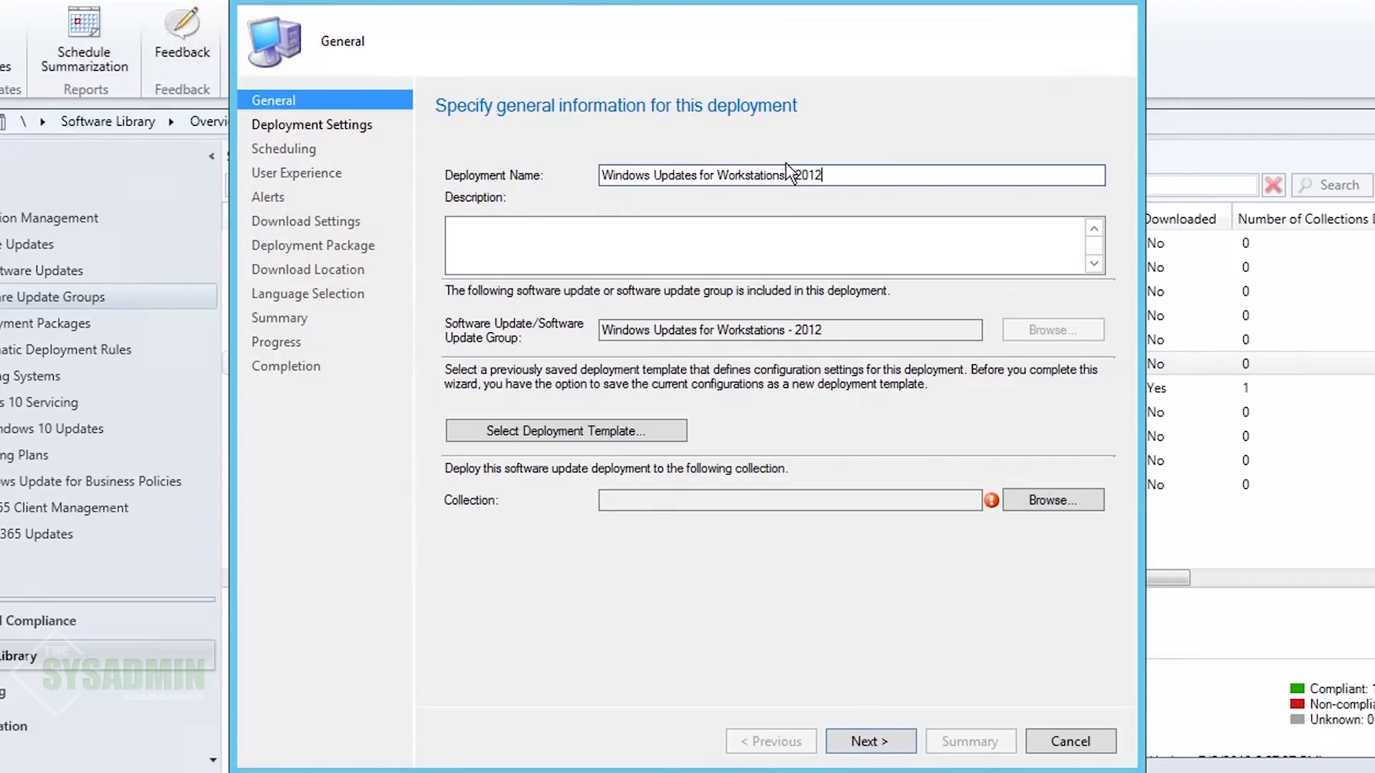
Step: Apply the deployment template "Windows Updates for Workstations - 201X" to the 2012 deployment
{"action": "left_click", "coordinate": [591, 433]}
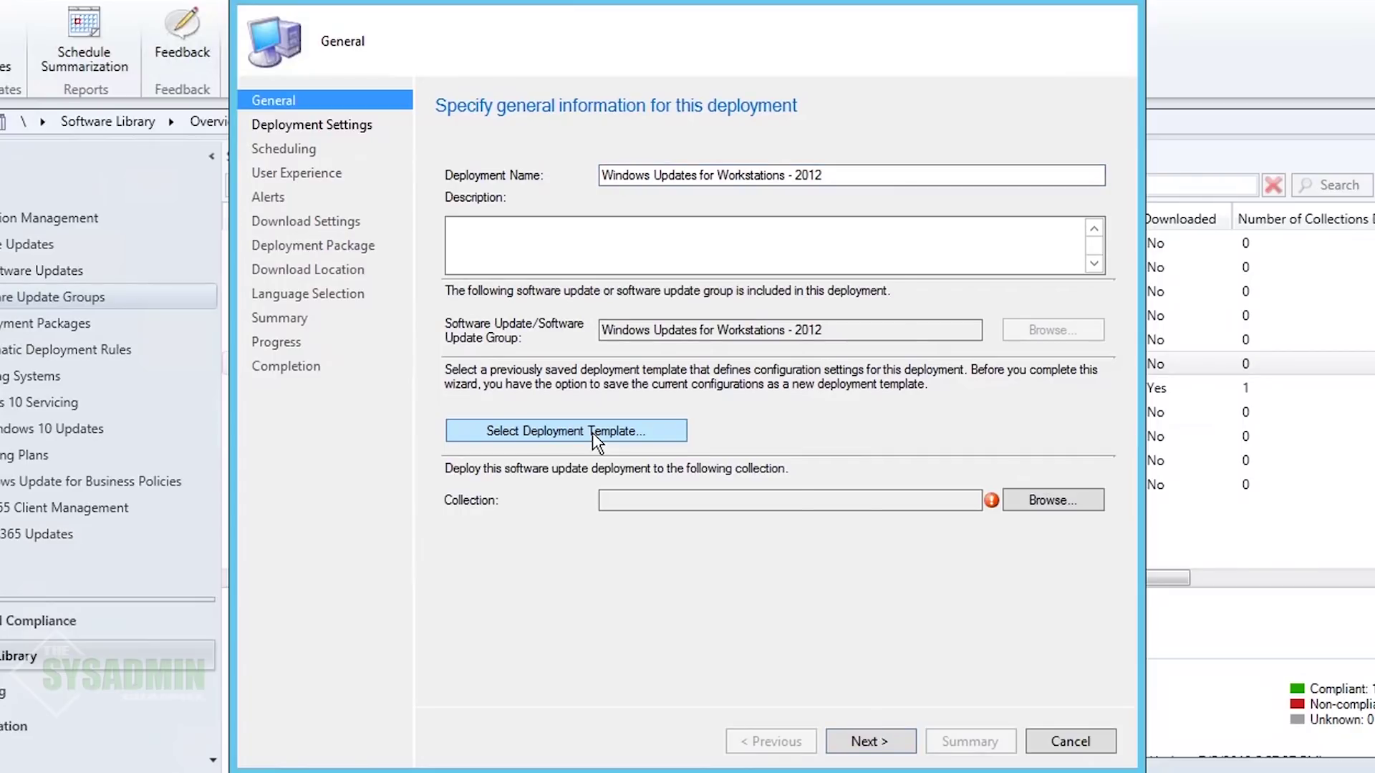
{"action": "left_click", "coordinate": [628, 343]}
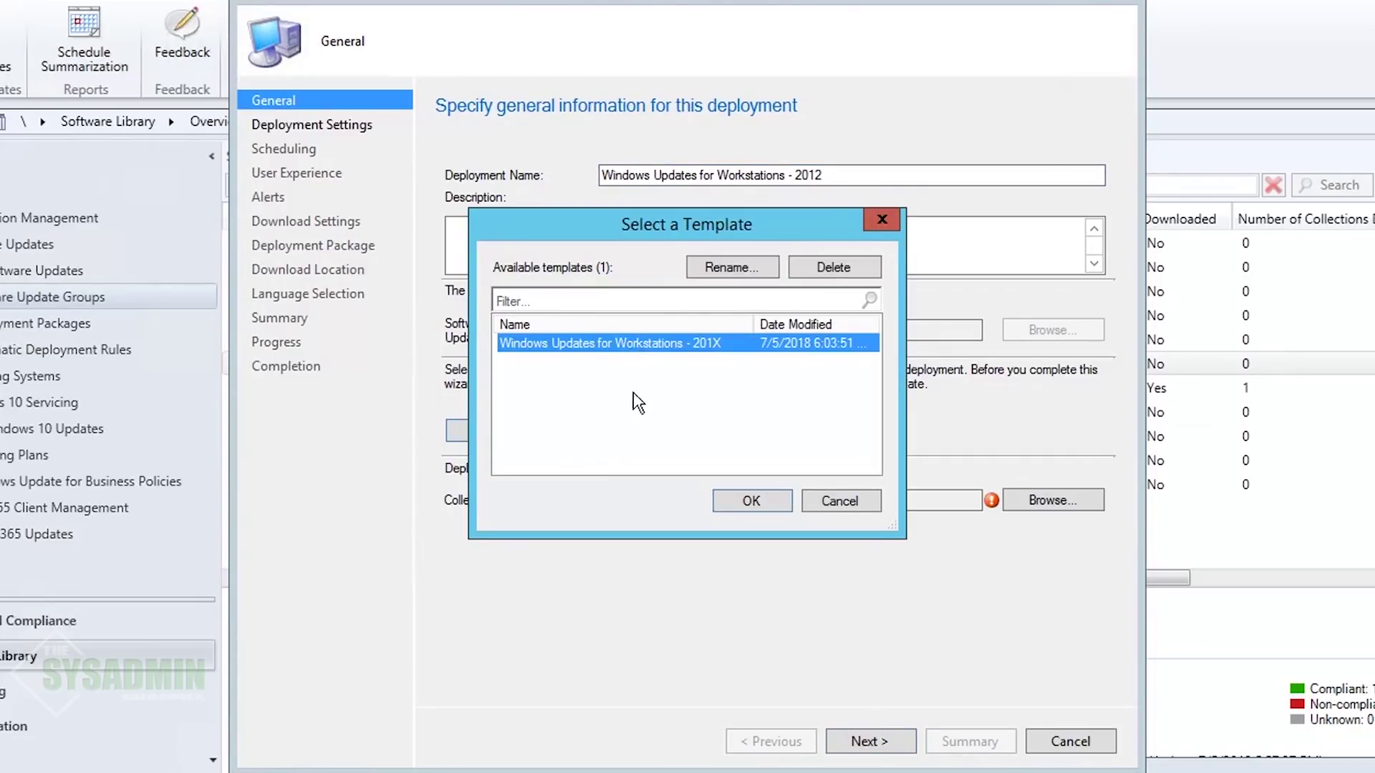
{"action": "left_click", "coordinate": [758, 500]}
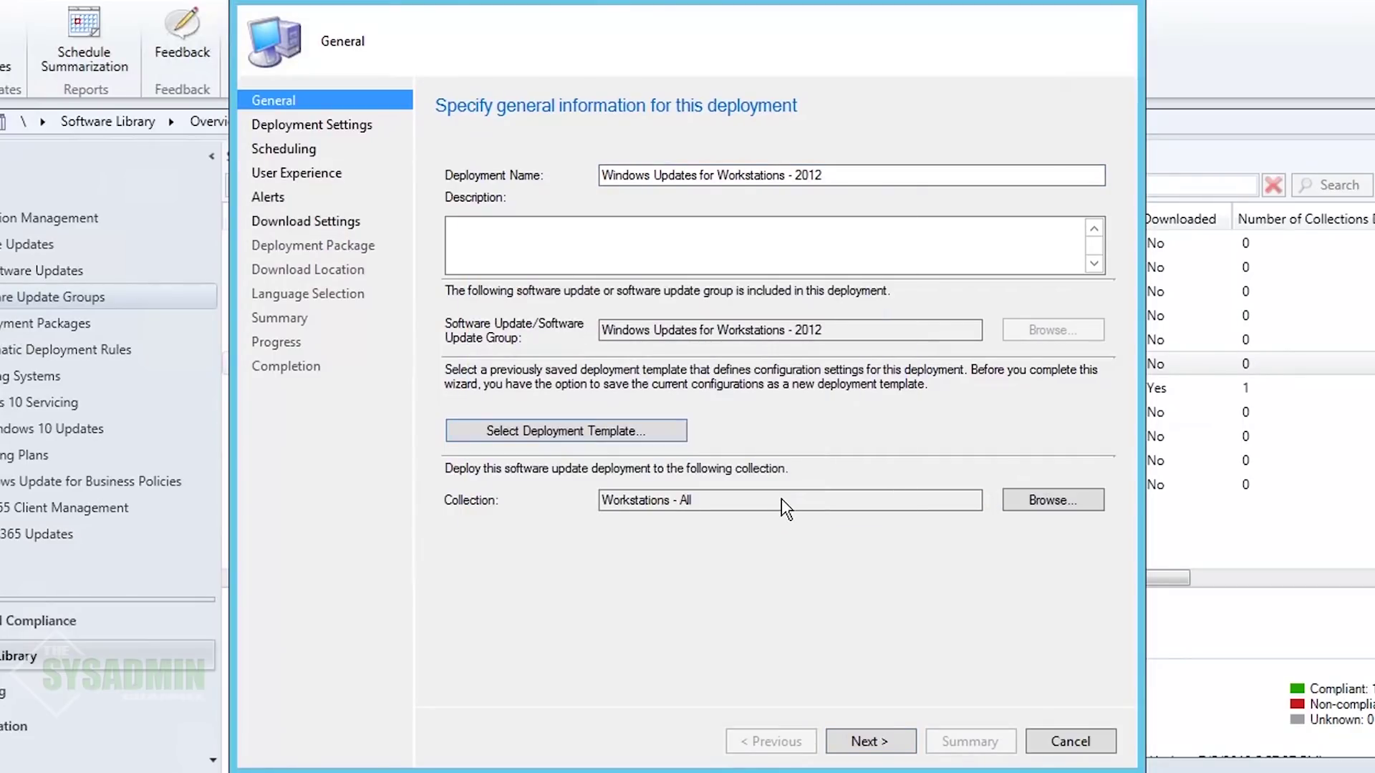
{"action": "left_click", "coordinate": [871, 733]}
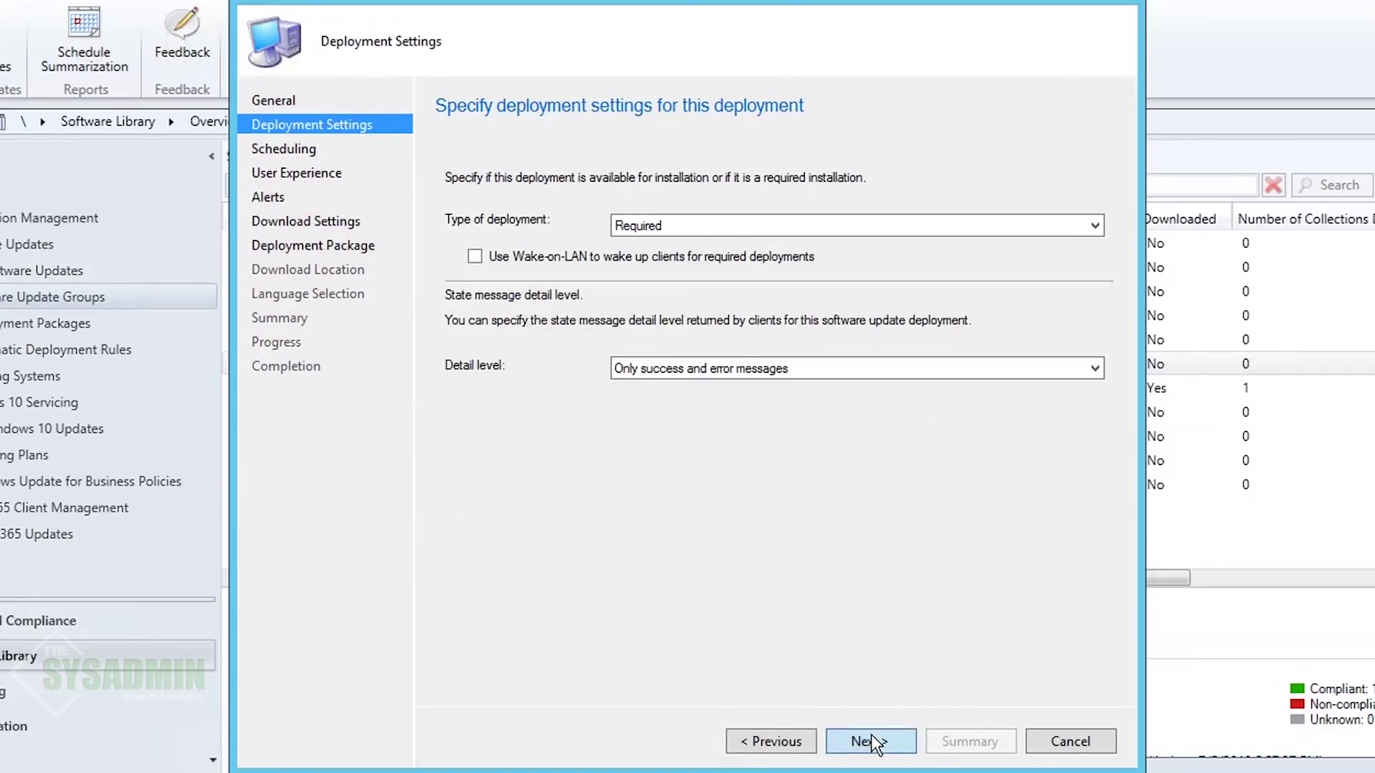
Step: Keep the 2012 deployment type as Required and set its installation deadline to as soon as possible
{"action": "left_click", "coordinate": [871, 734]}
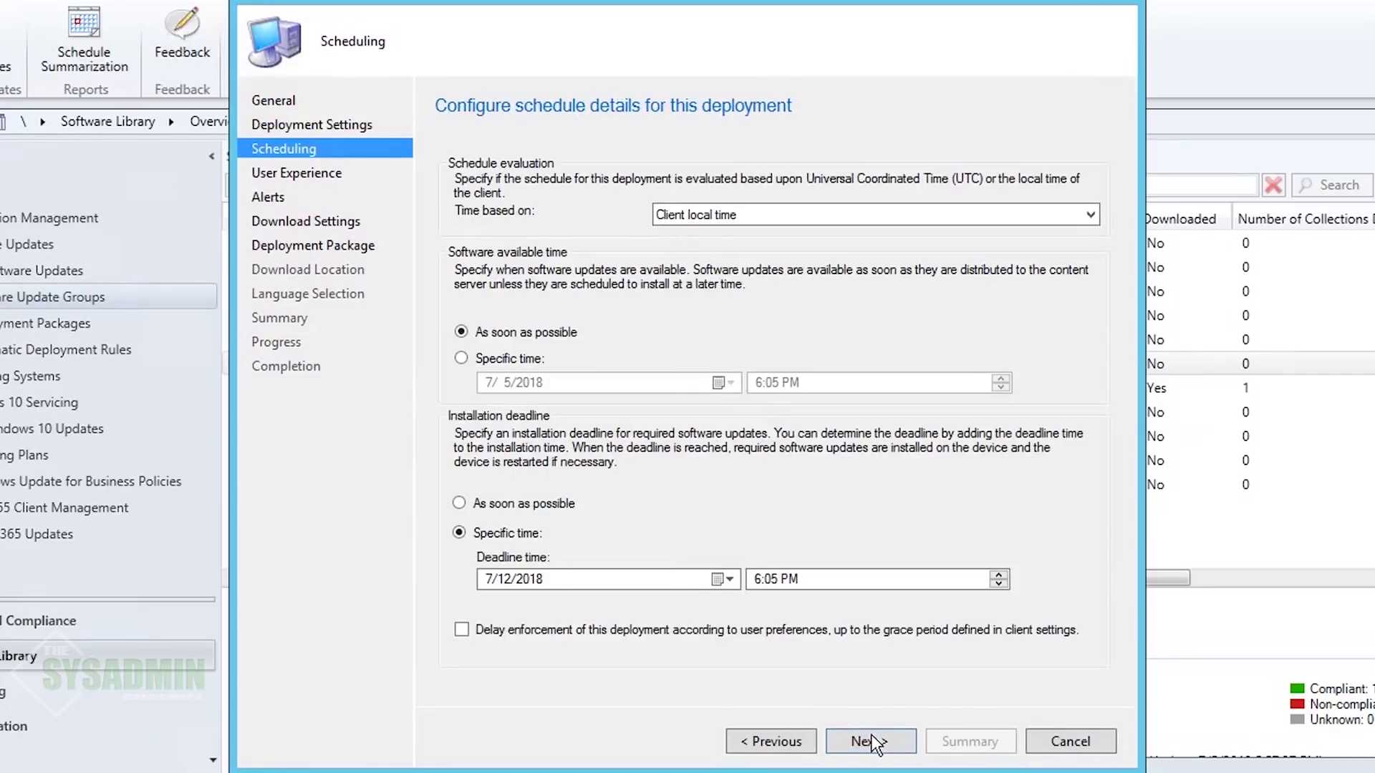
{"action": "left_click", "coordinate": [536, 502]}
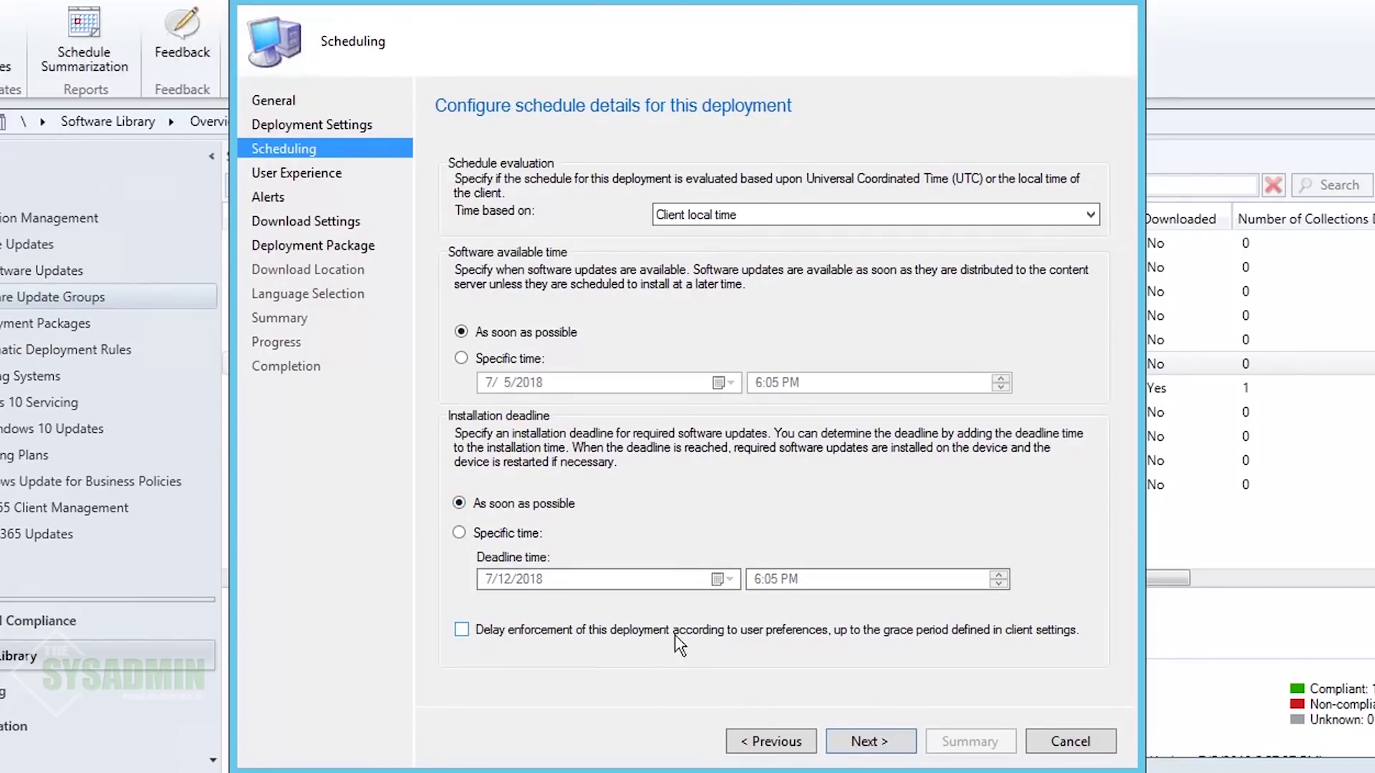
{"action": "left_click", "coordinate": [869, 741]}
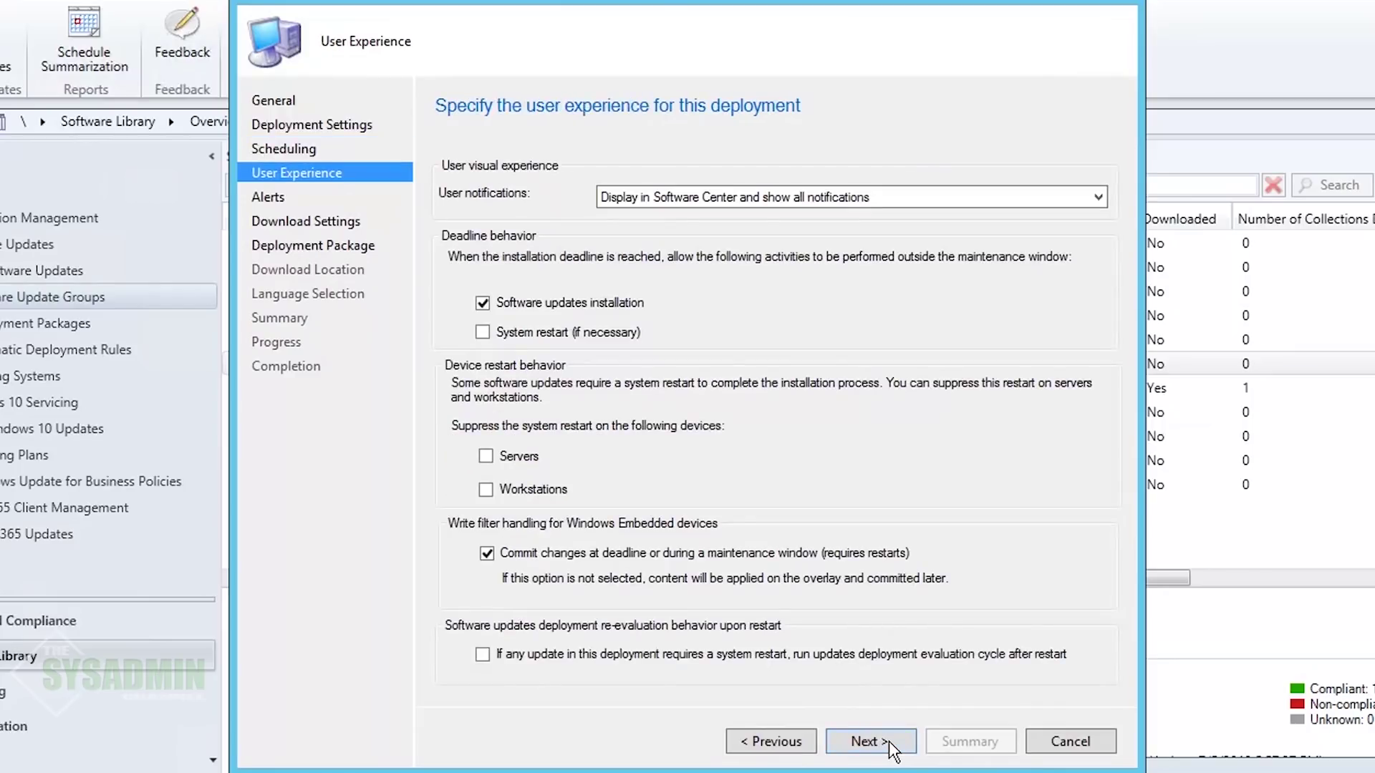
Step: Enable the updates deployment evaluation cycle after restart for the 2012 deployment and accept the template's alert and download settings
{"action": "left_click", "coordinate": [771, 663]}
{"action": "left_click", "coordinate": [870, 745]}
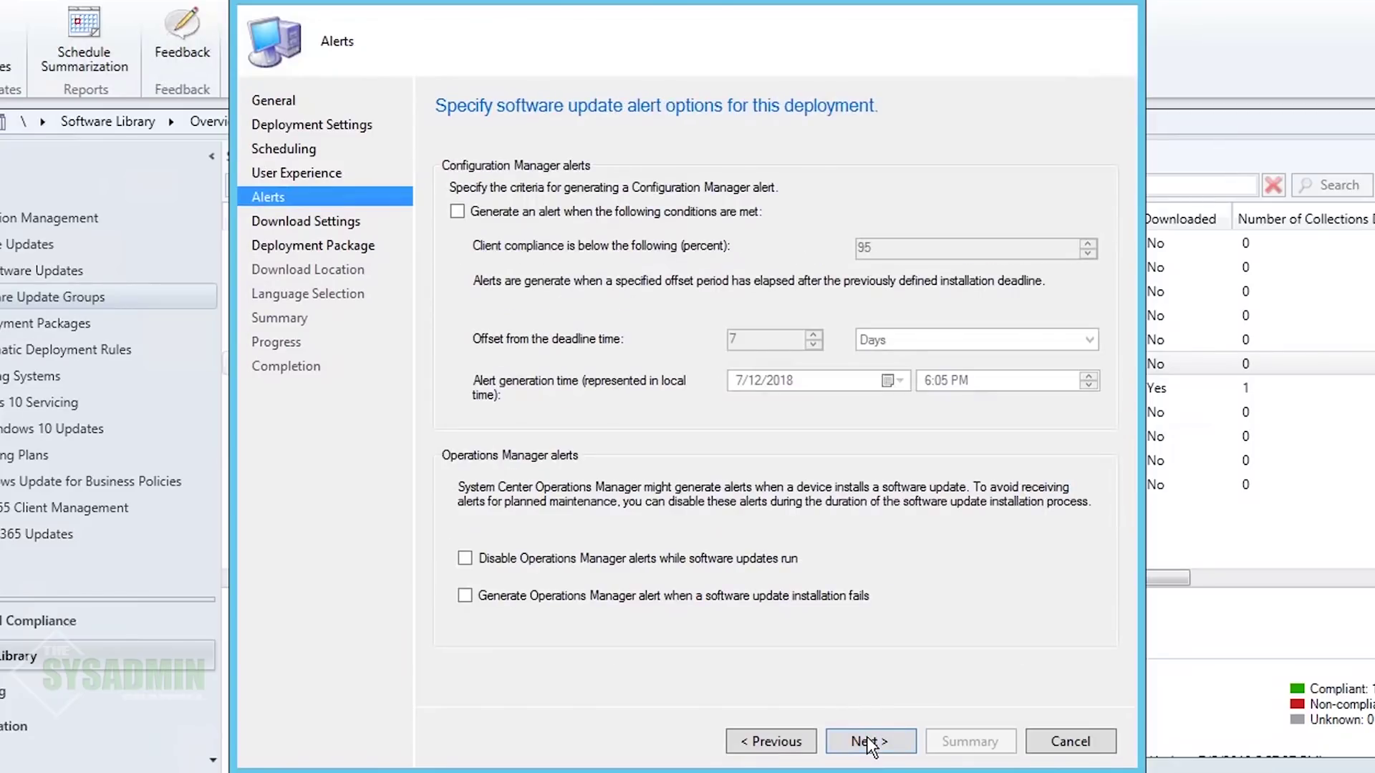
{"action": "left_click", "coordinate": [871, 745]}
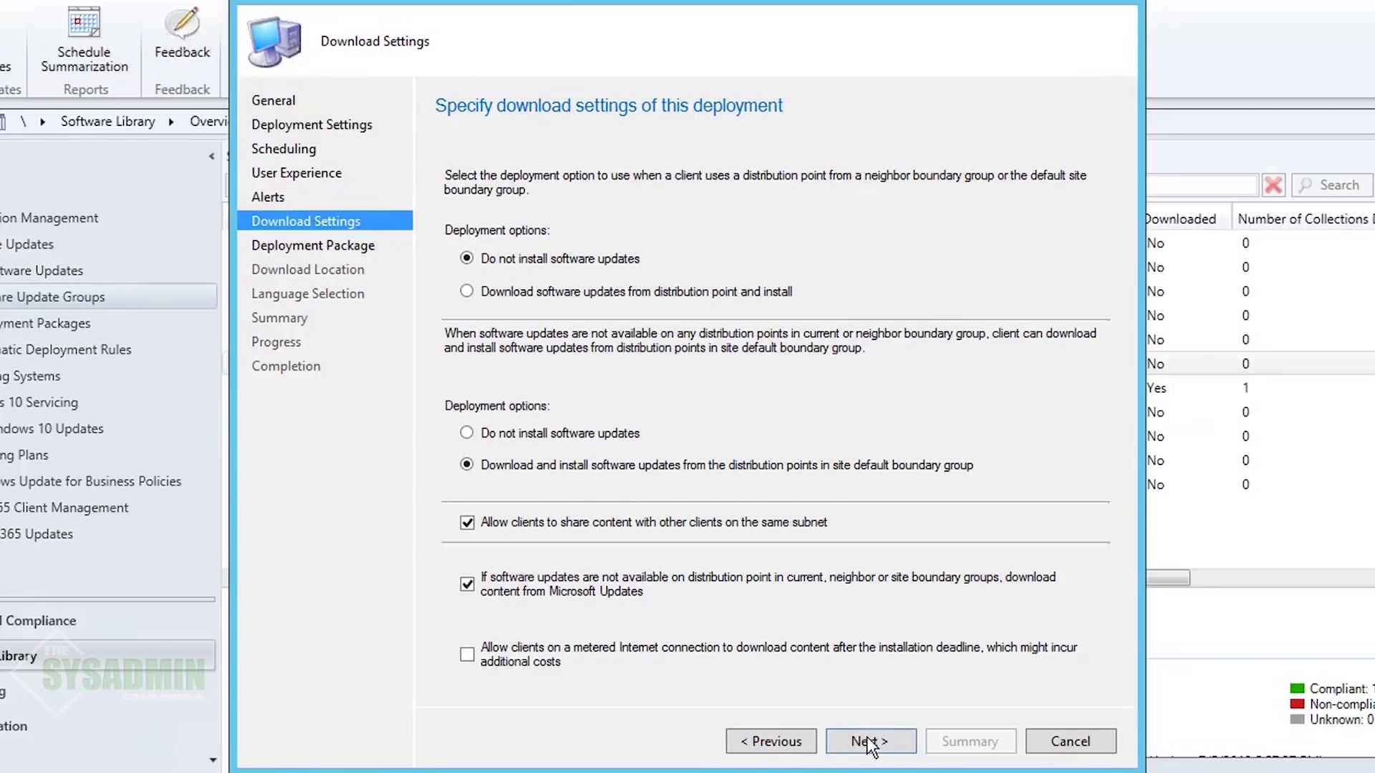
{"action": "left_click", "coordinate": [871, 745]}
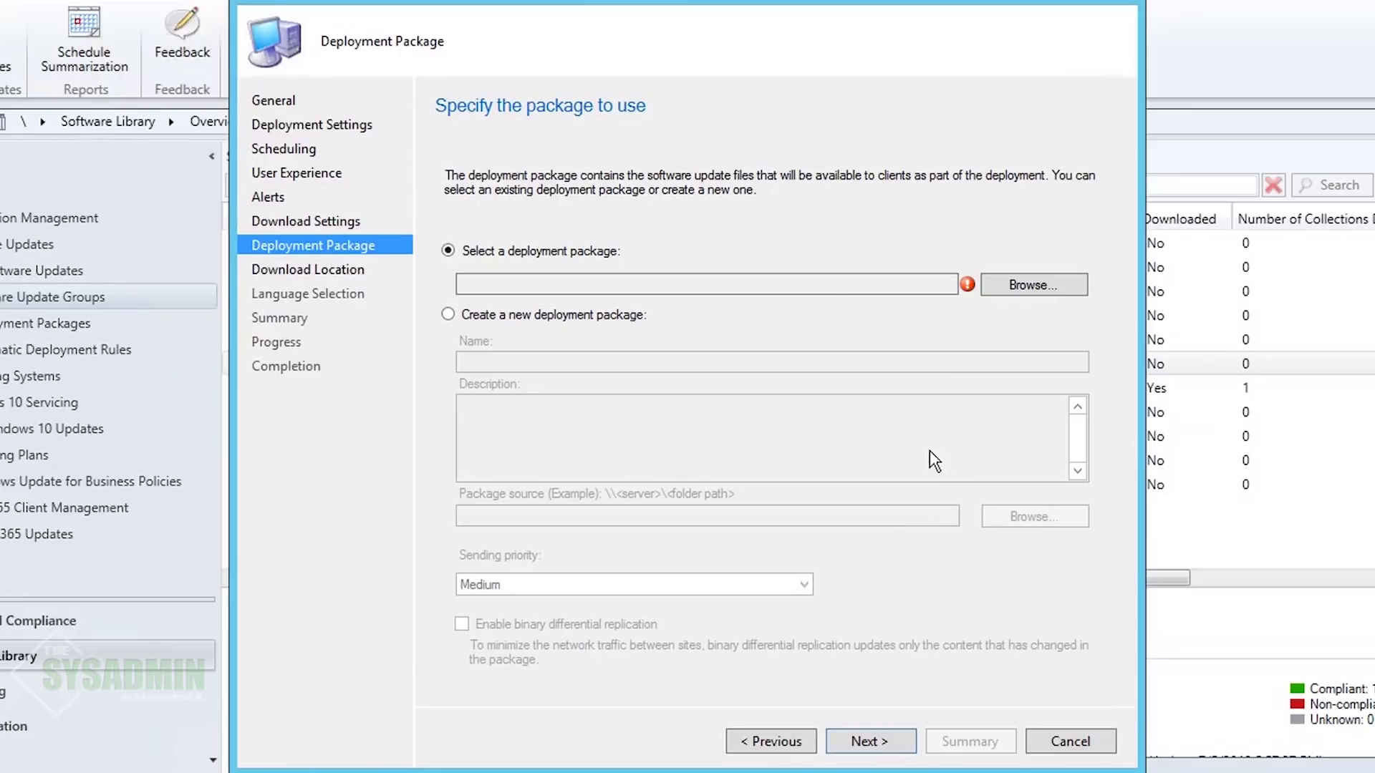
Step: Create the deployment package "Windows Updates for Workstations - 2012" with source \\PAC-VEEAM02\WSUS\Windows Updates for Workstations - 2012
{"action": "left_click", "coordinate": [630, 316]}
{"action": "left_click", "coordinate": [612, 362]}
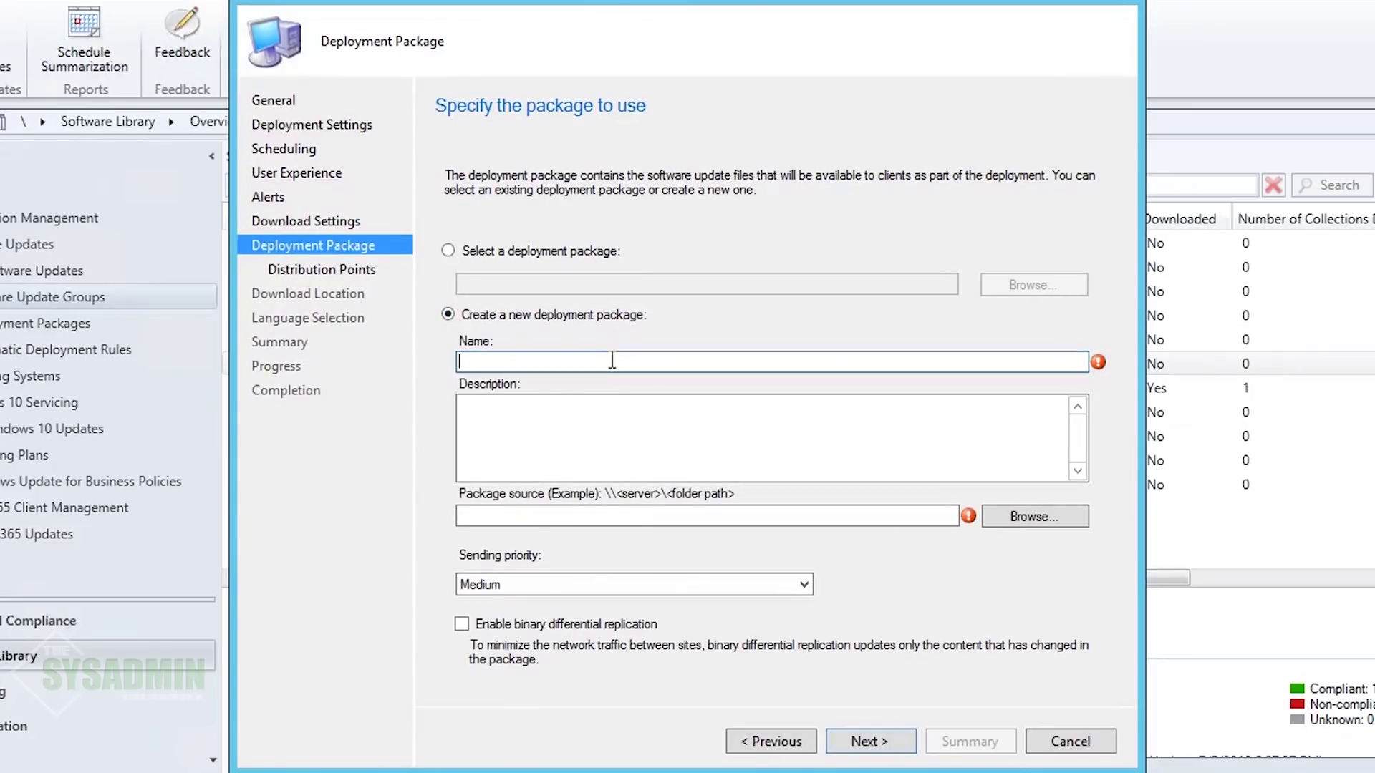
{"action": "type", "text": "Windows Updates for Workstations - 2012"}
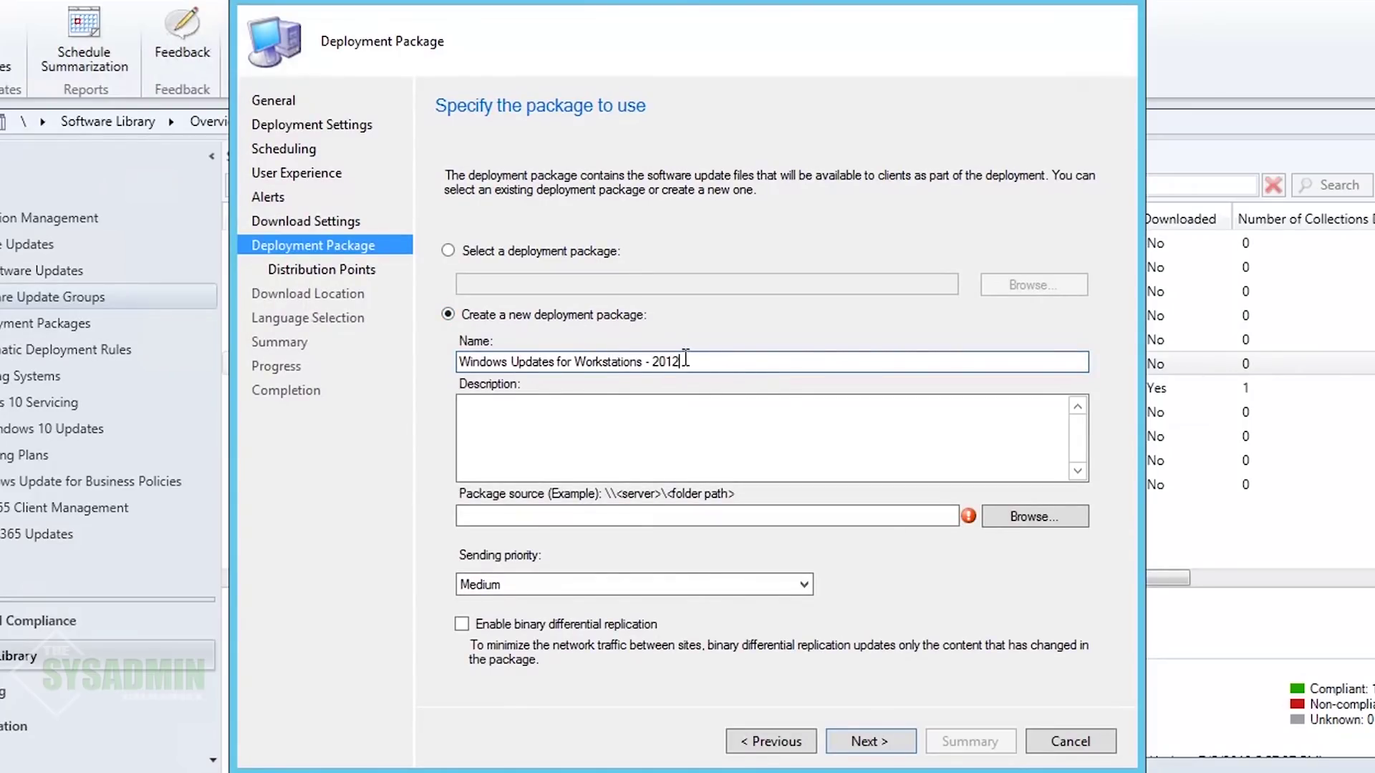
{"action": "left_click", "coordinate": [639, 516]}
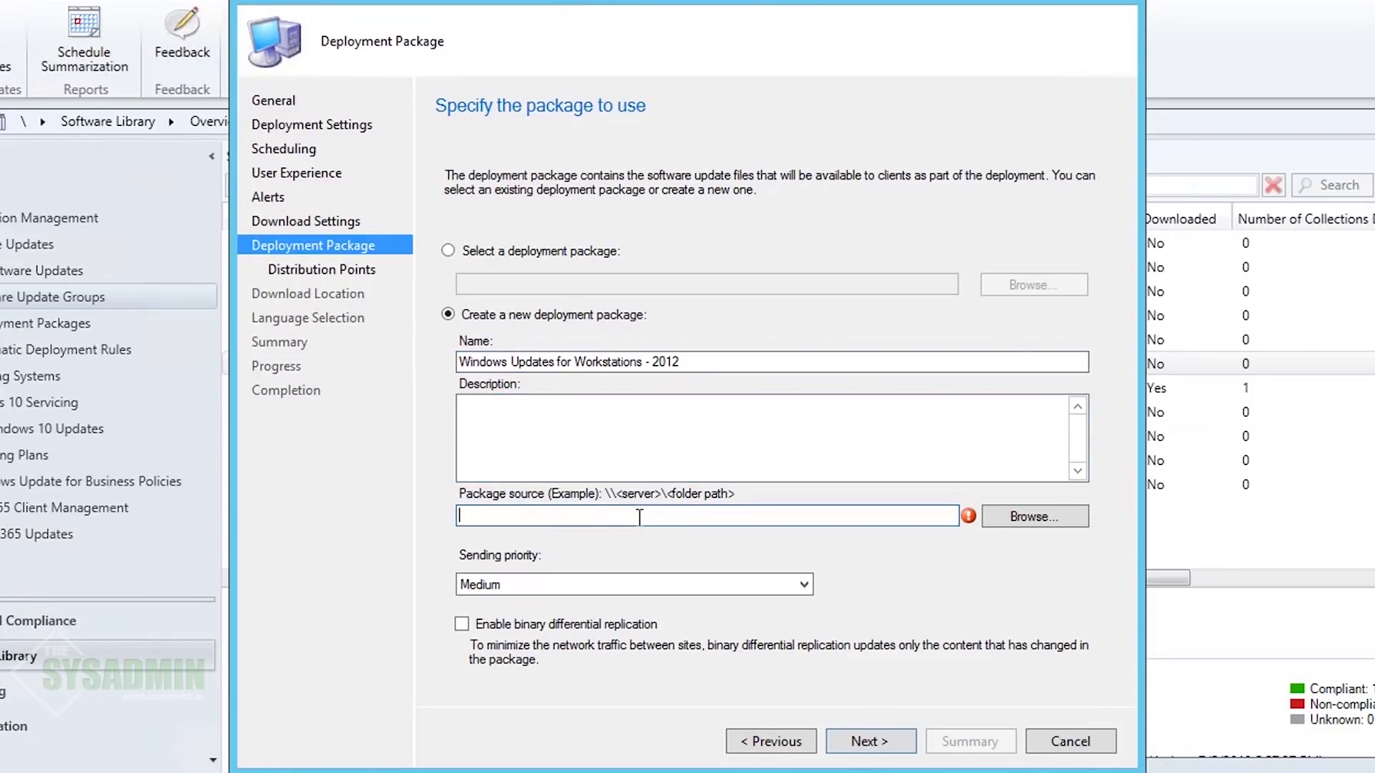
{"action": "type", "text": "\\\\PAC-VEEAM02\\WSUS\\Windows Updates for Workstations - 2012"}
{"action": "key", "text": "BackSpace"}
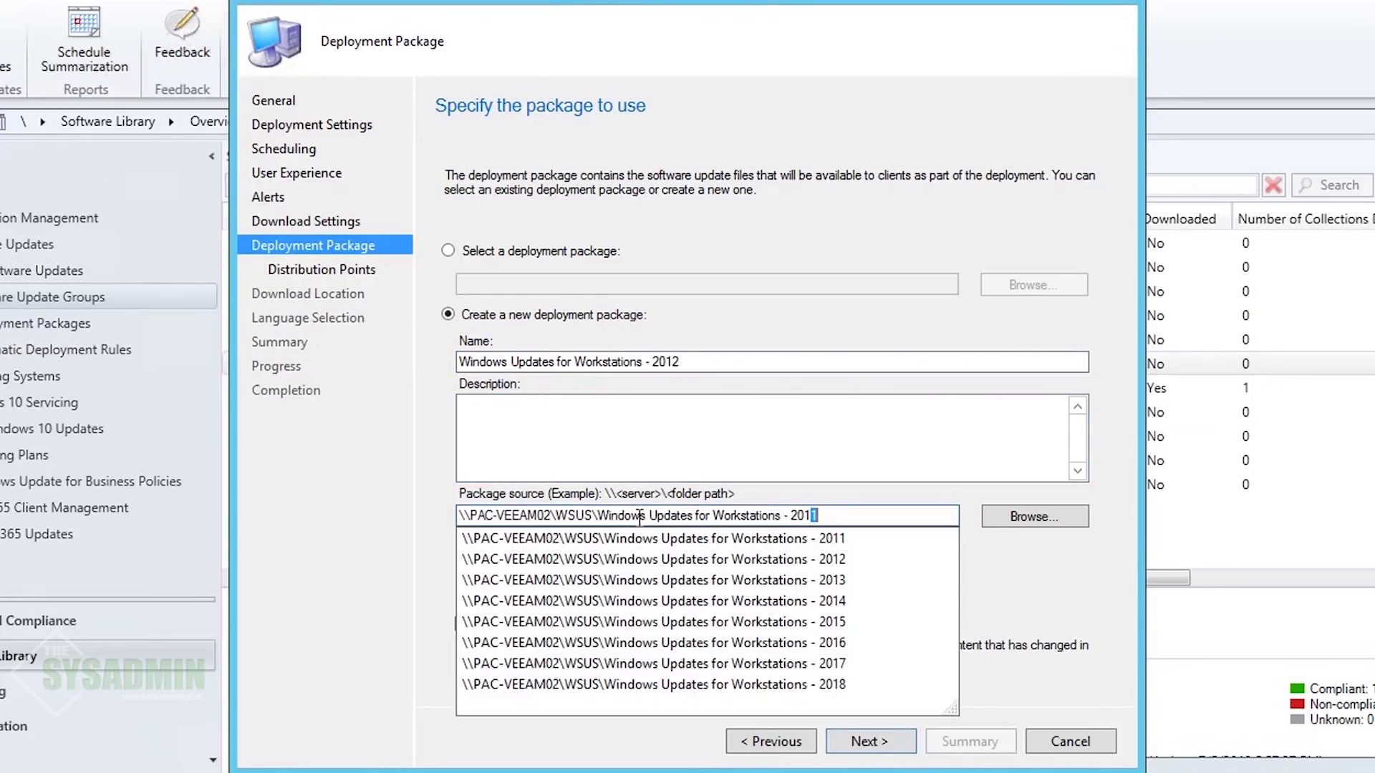
{"action": "type", "text": "2"}
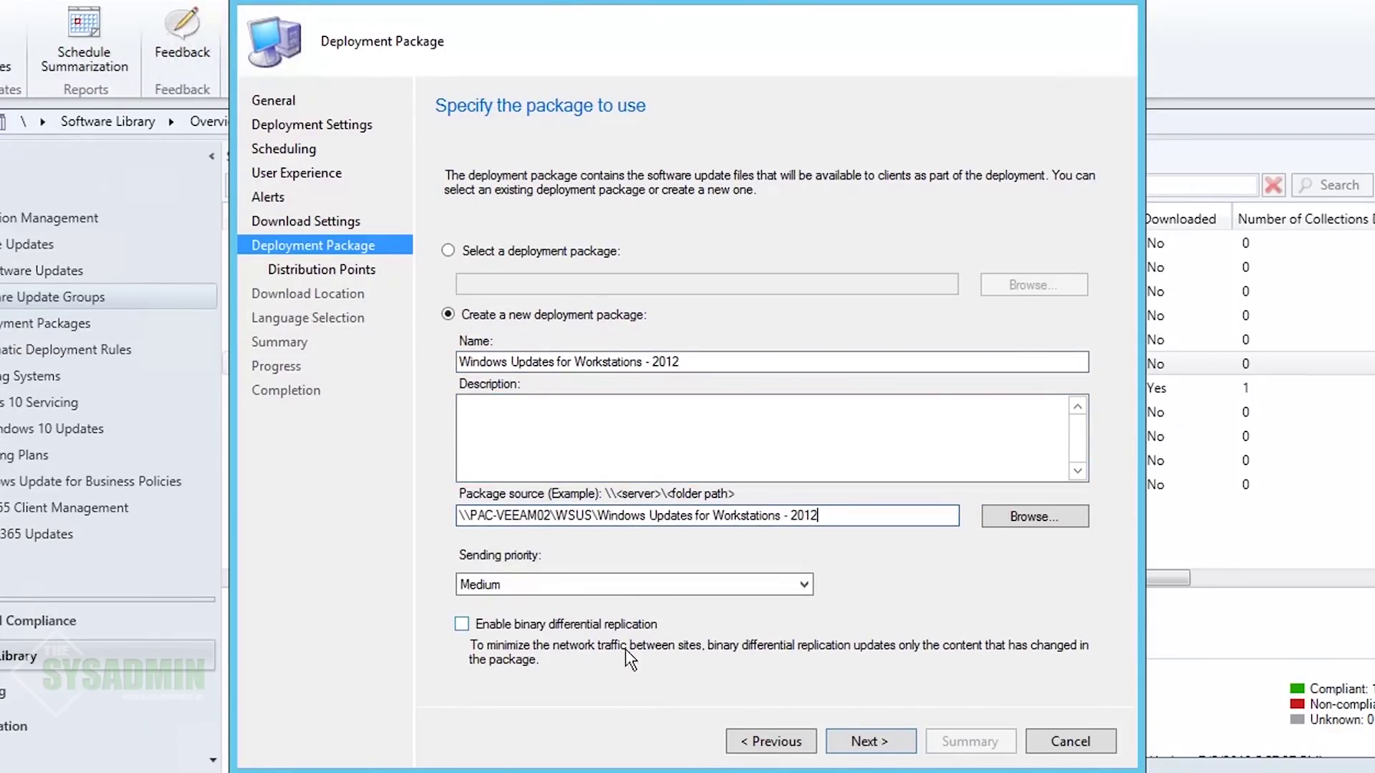
{"action": "left_click", "coordinate": [866, 742]}
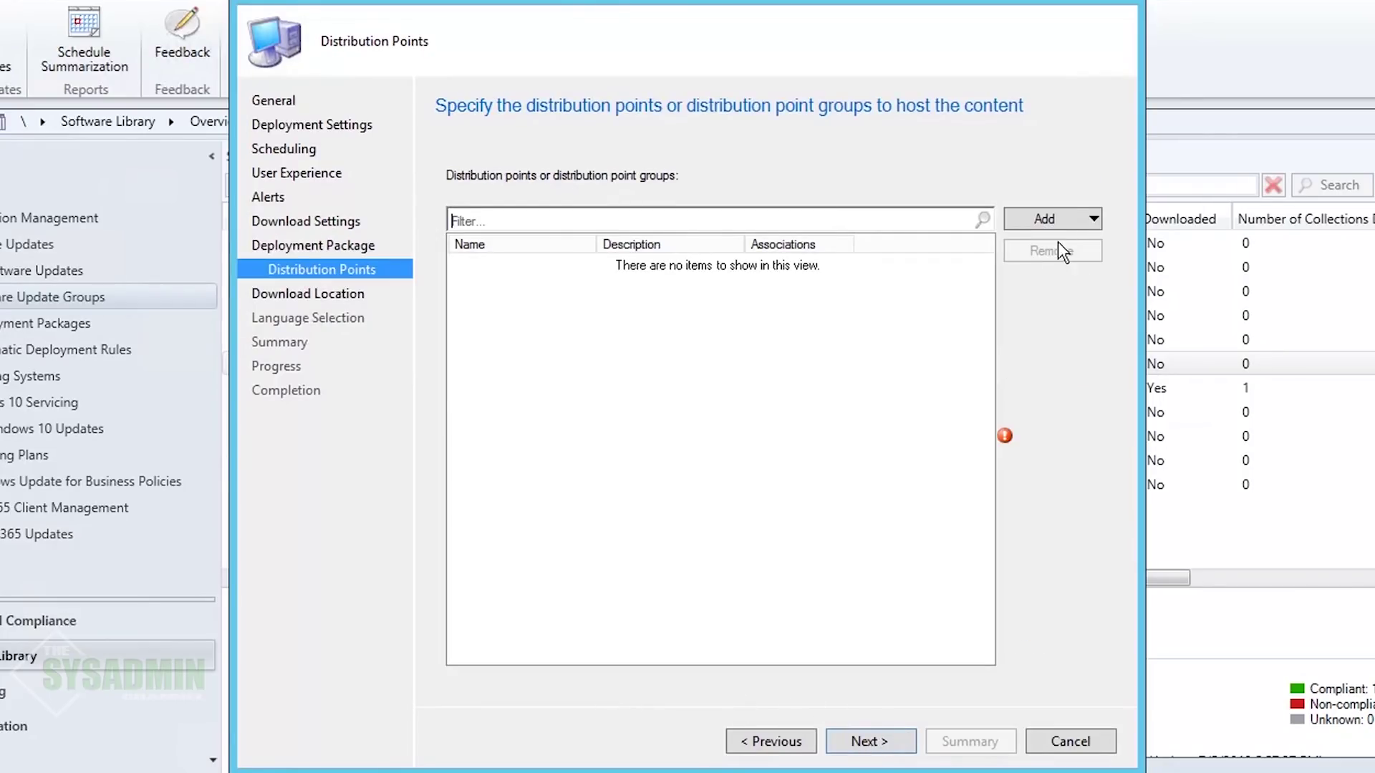
Step: Add the distribution point PAC-SCCM01.AD.THESYSADMINCHANNEL.COM to host the 2012 deployment package's content
{"action": "left_click", "coordinate": [1076, 219]}
{"action": "left_click", "coordinate": [1087, 240]}
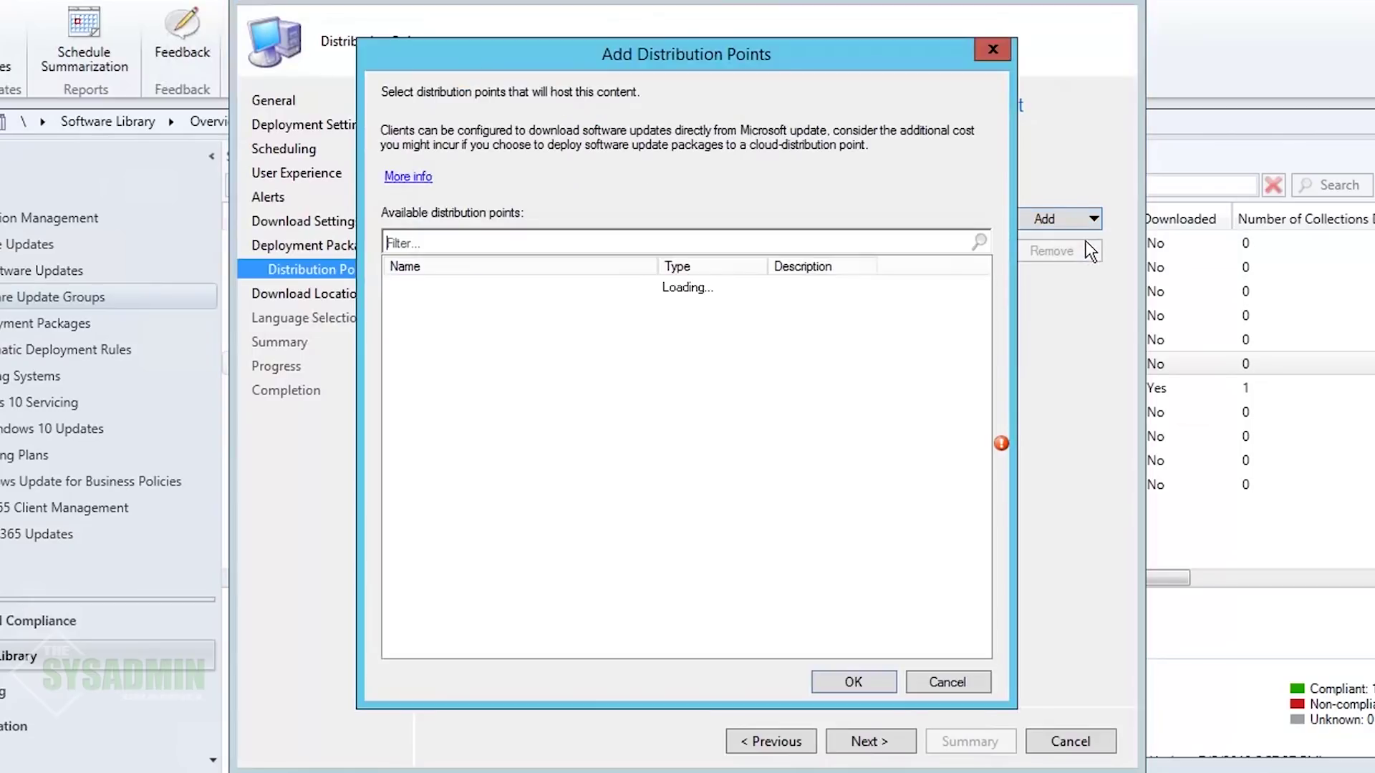
{"action": "left_click", "coordinate": [394, 285]}
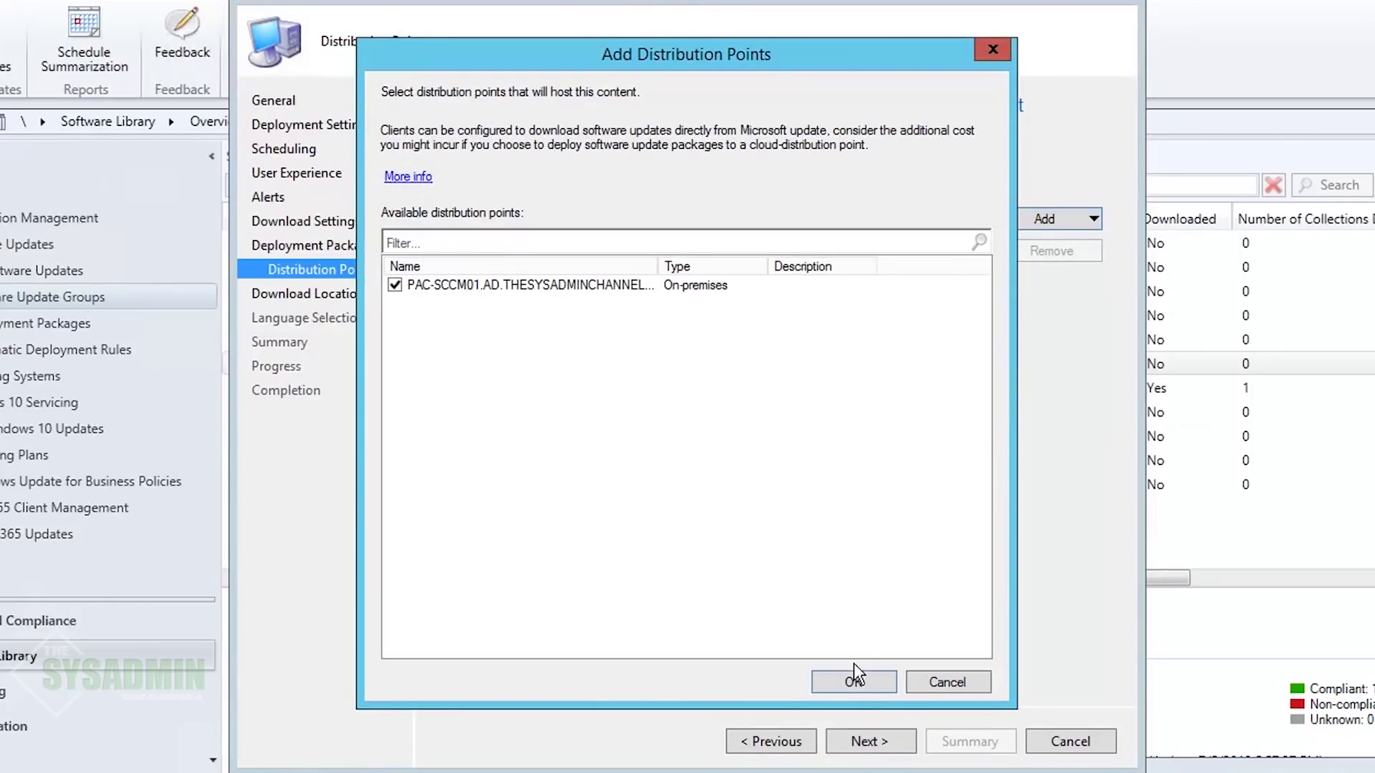
{"action": "left_click", "coordinate": [853, 683]}
{"action": "left_click", "coordinate": [870, 741]}
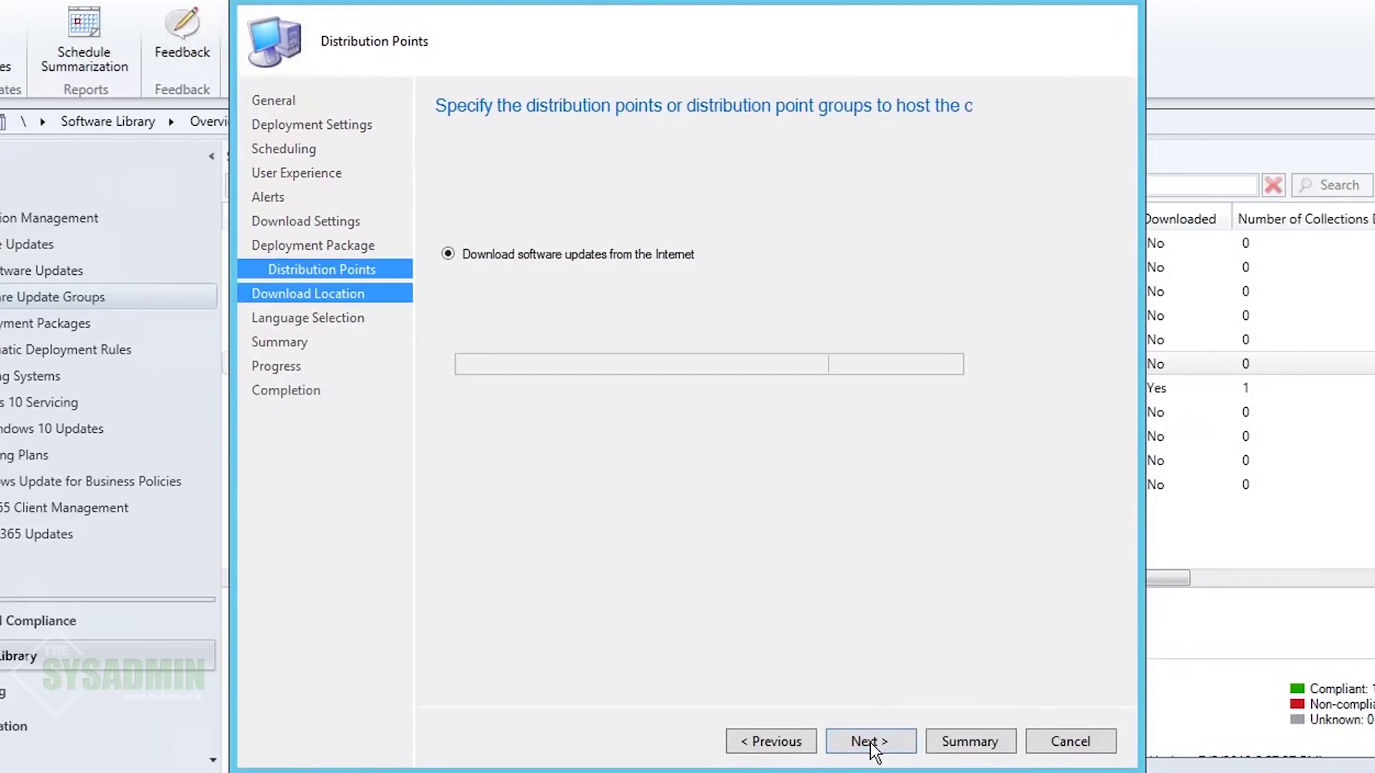
Step: Keep the Internet as the download location for the 2012 updates and English as their language
{"action": "left_click", "coordinate": [870, 742]}
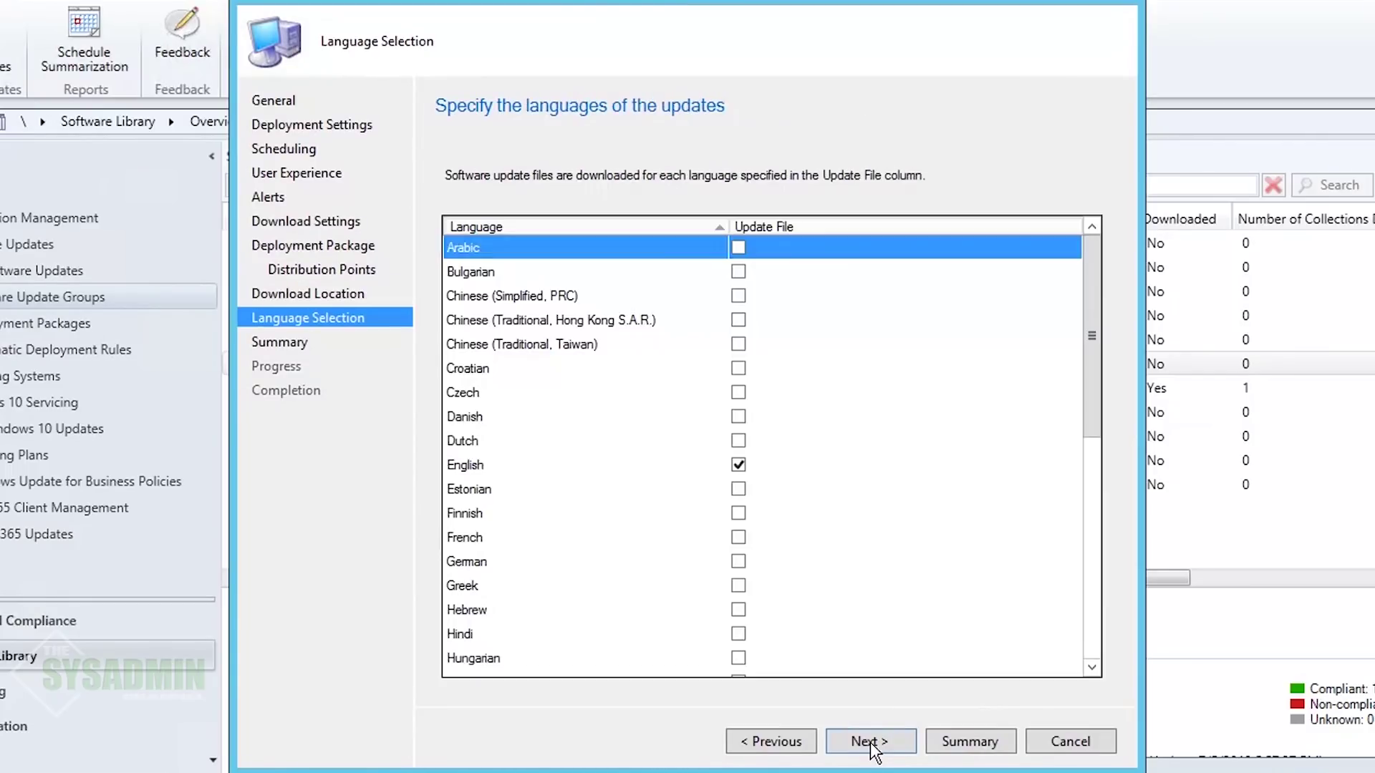
{"action": "scroll", "coordinate": [882, 578], "scroll_direction": "down", "scroll_amount": 7}
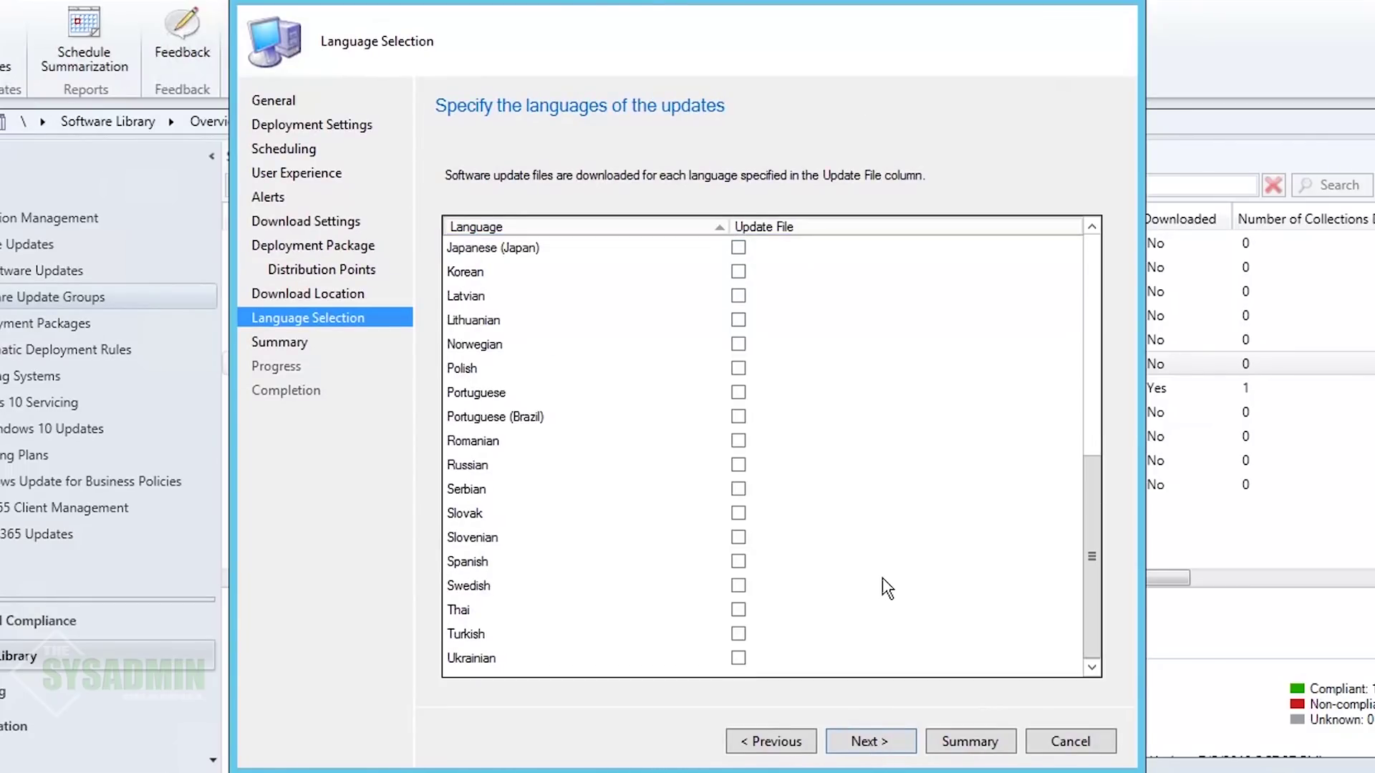
{"action": "left_click", "coordinate": [875, 741]}
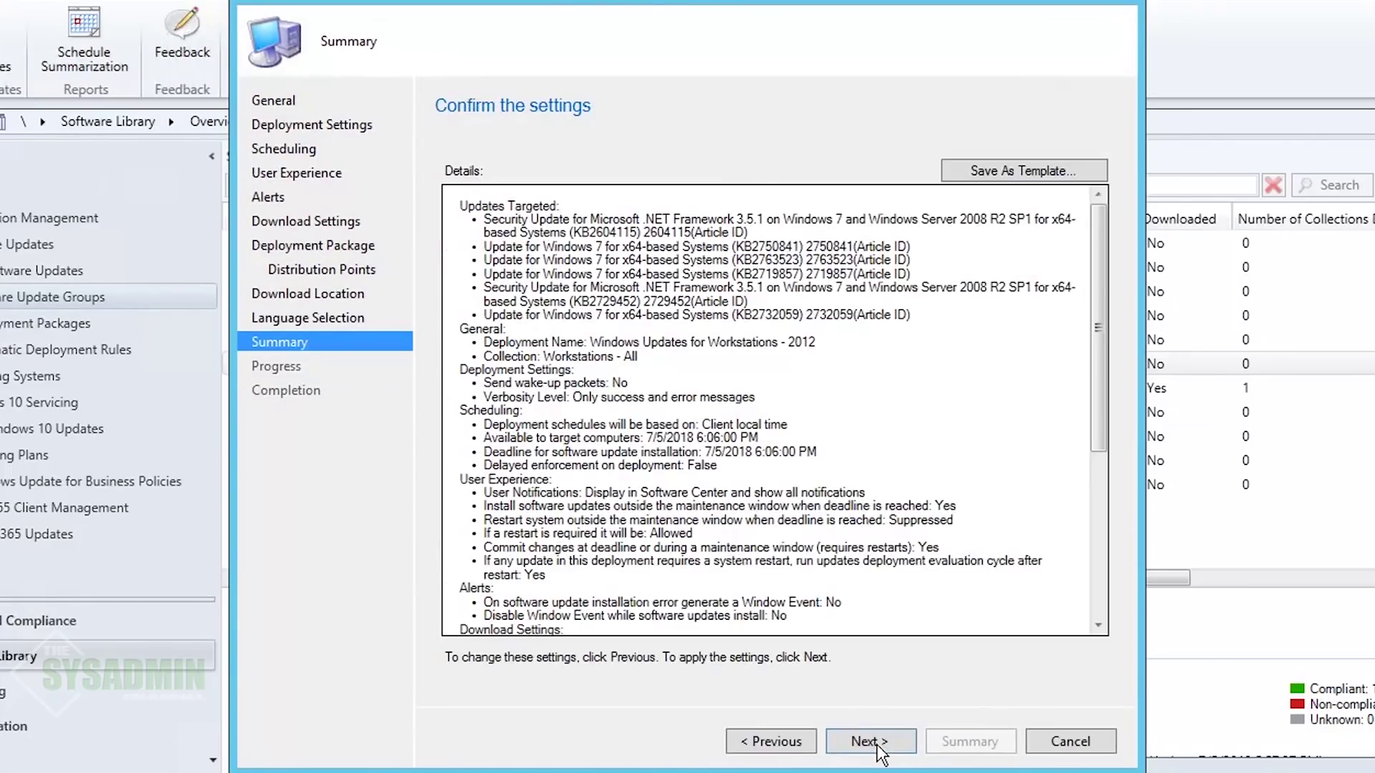
Step: Review and apply the 2012 deployment settings, check the completion details, and close the wizard
{"action": "scroll", "coordinate": [876, 744], "scroll_direction": "down", "scroll_amount": 4}
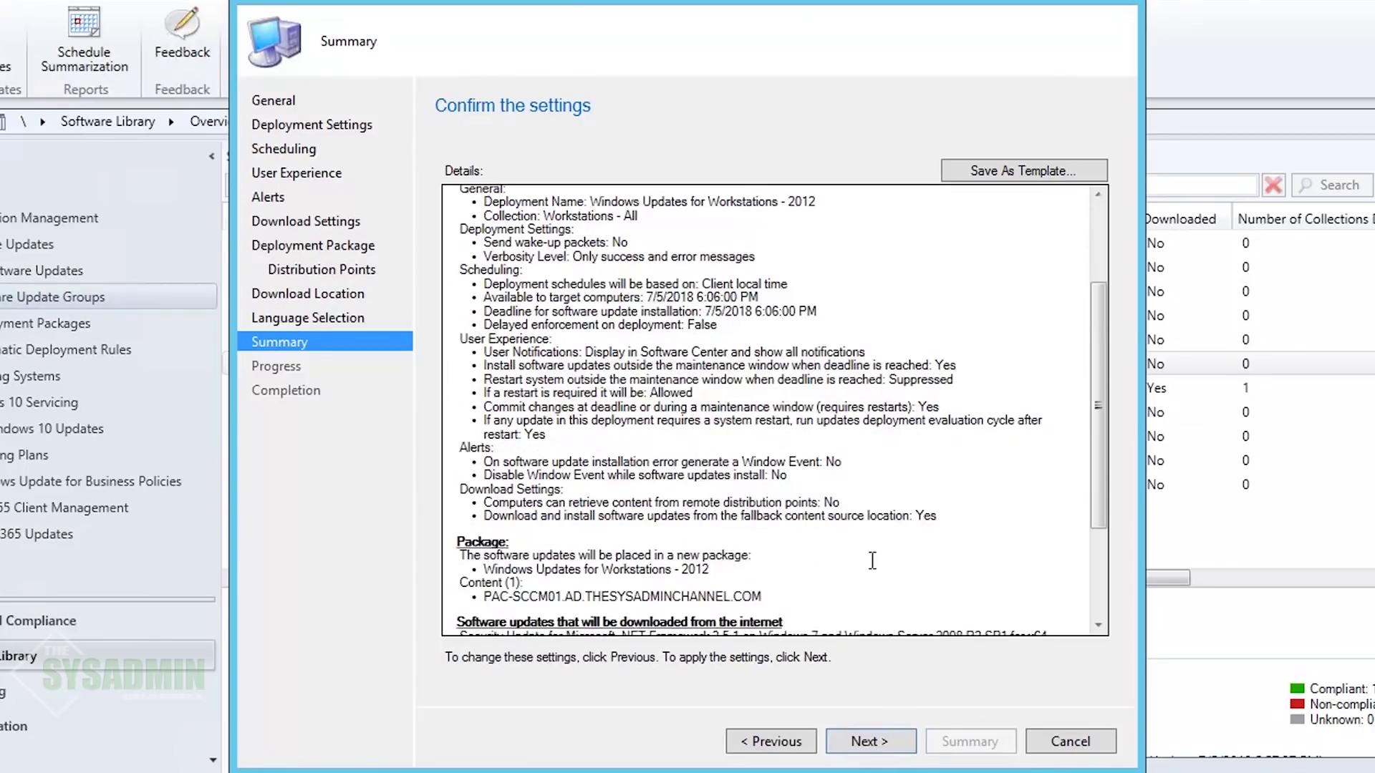
{"action": "left_click", "coordinate": [879, 742]}
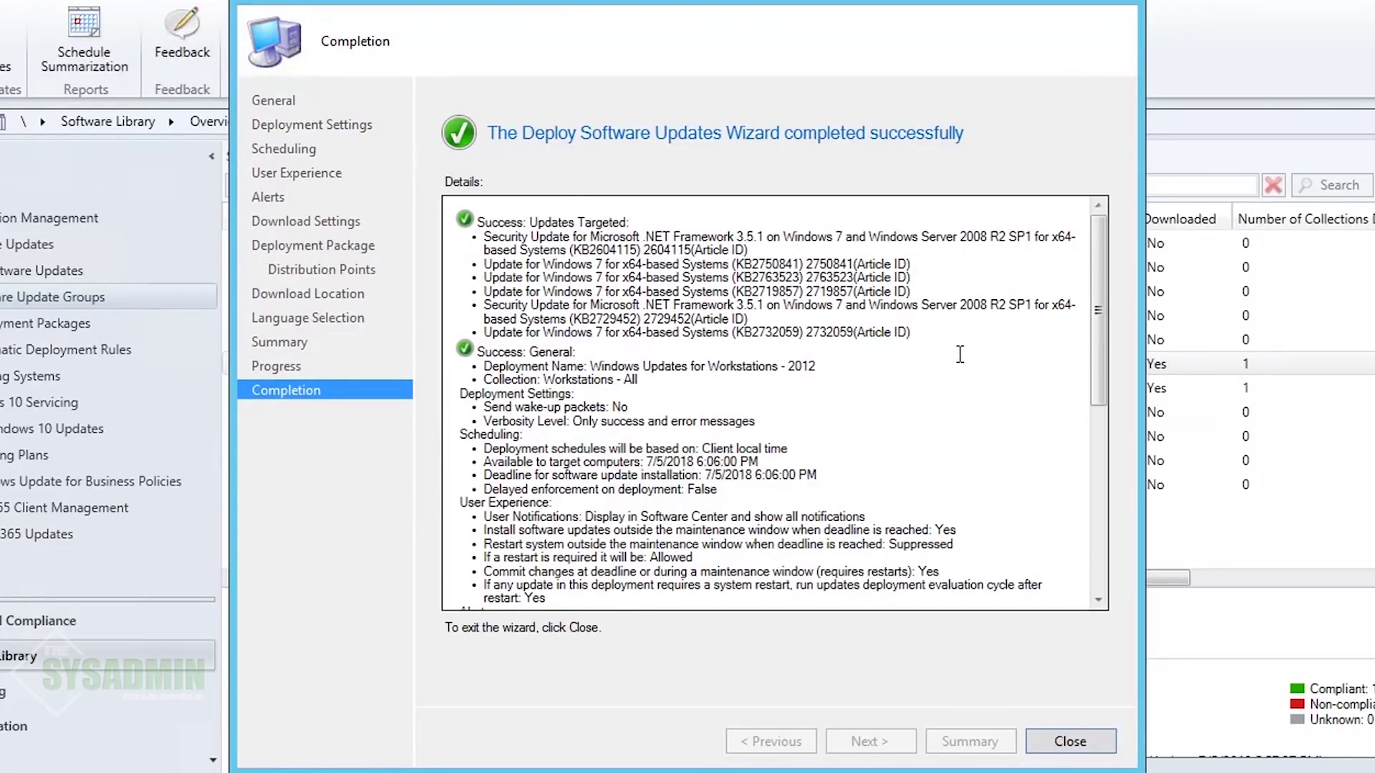
{"action": "scroll", "coordinate": [956, 353], "scroll_direction": "down", "scroll_amount": 3}
{"action": "scroll", "coordinate": [941, 352], "scroll_direction": "down", "scroll_amount": 6}
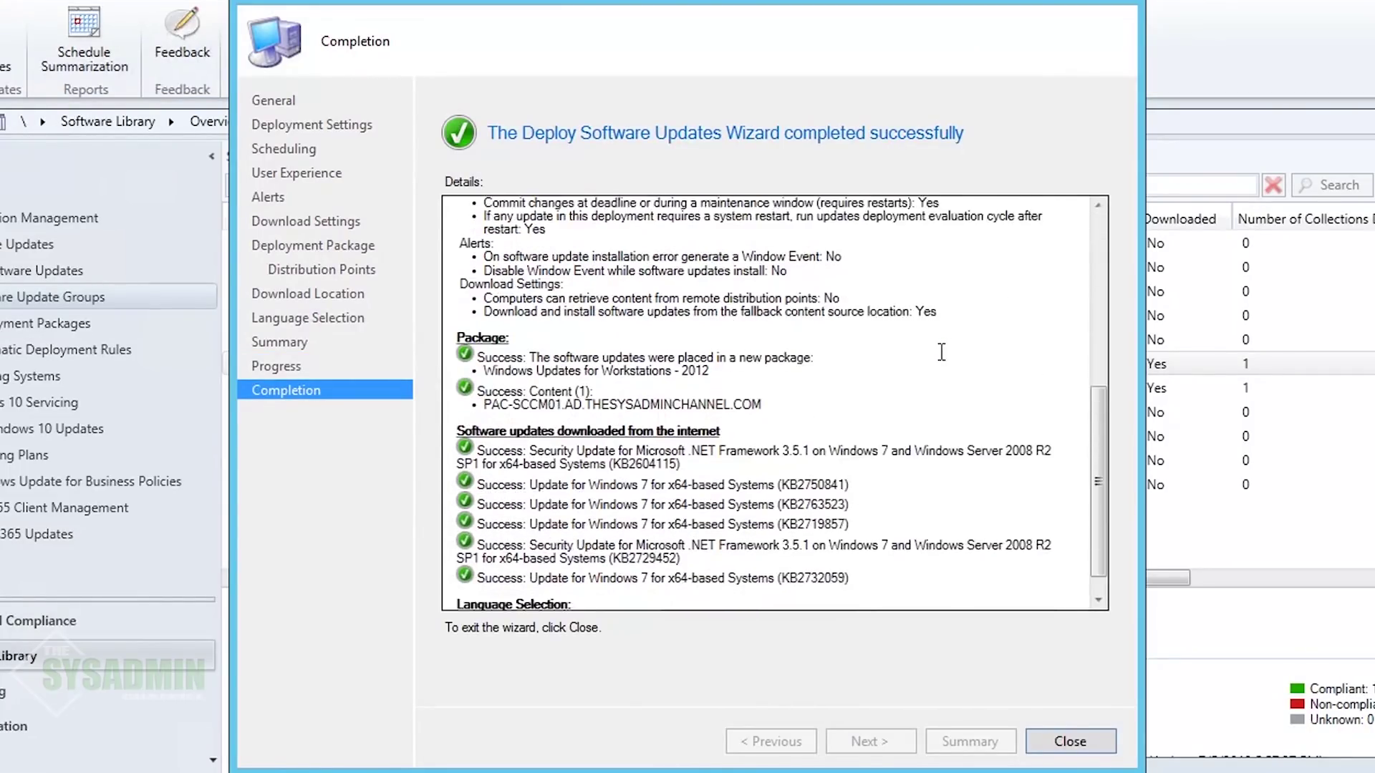
{"action": "left_click", "coordinate": [1068, 742]}
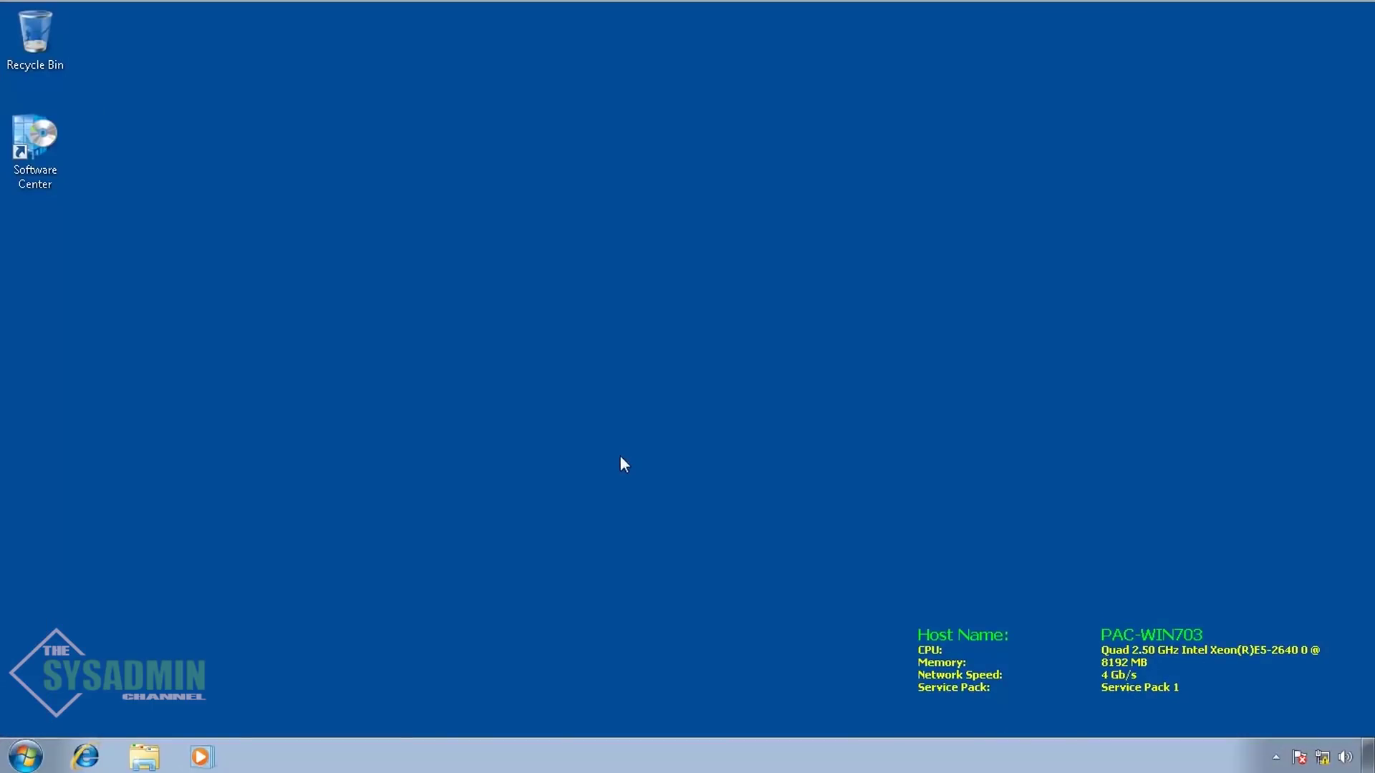
Step: On the client PAC-WIN703, open Software Center's list of updates and move its window clear of the desktop icons
{"action": "double_click", "coordinate": [40, 137]}
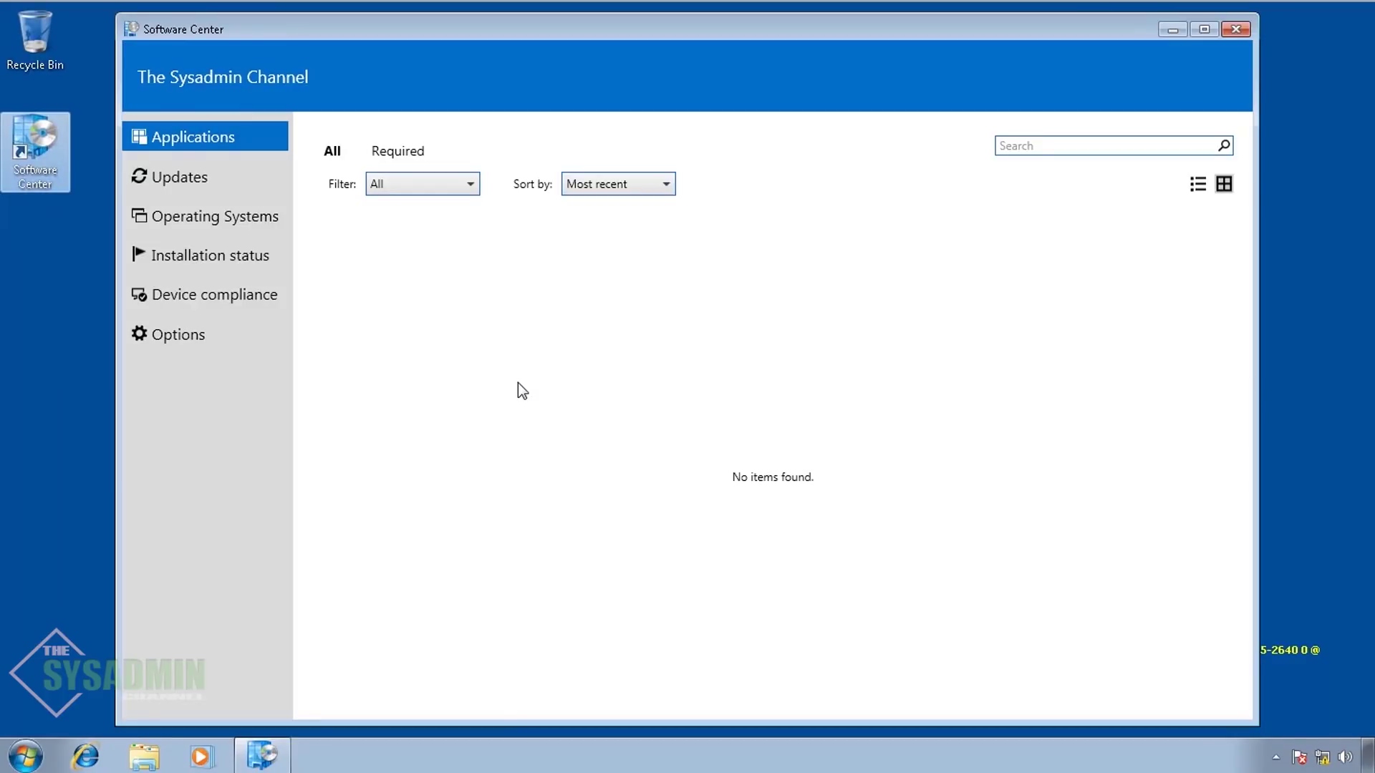
{"action": "left_click", "coordinate": [197, 179]}
{"action": "left_click_drag", "start_coordinate": [768, 37], "coordinate": [857, 40]}
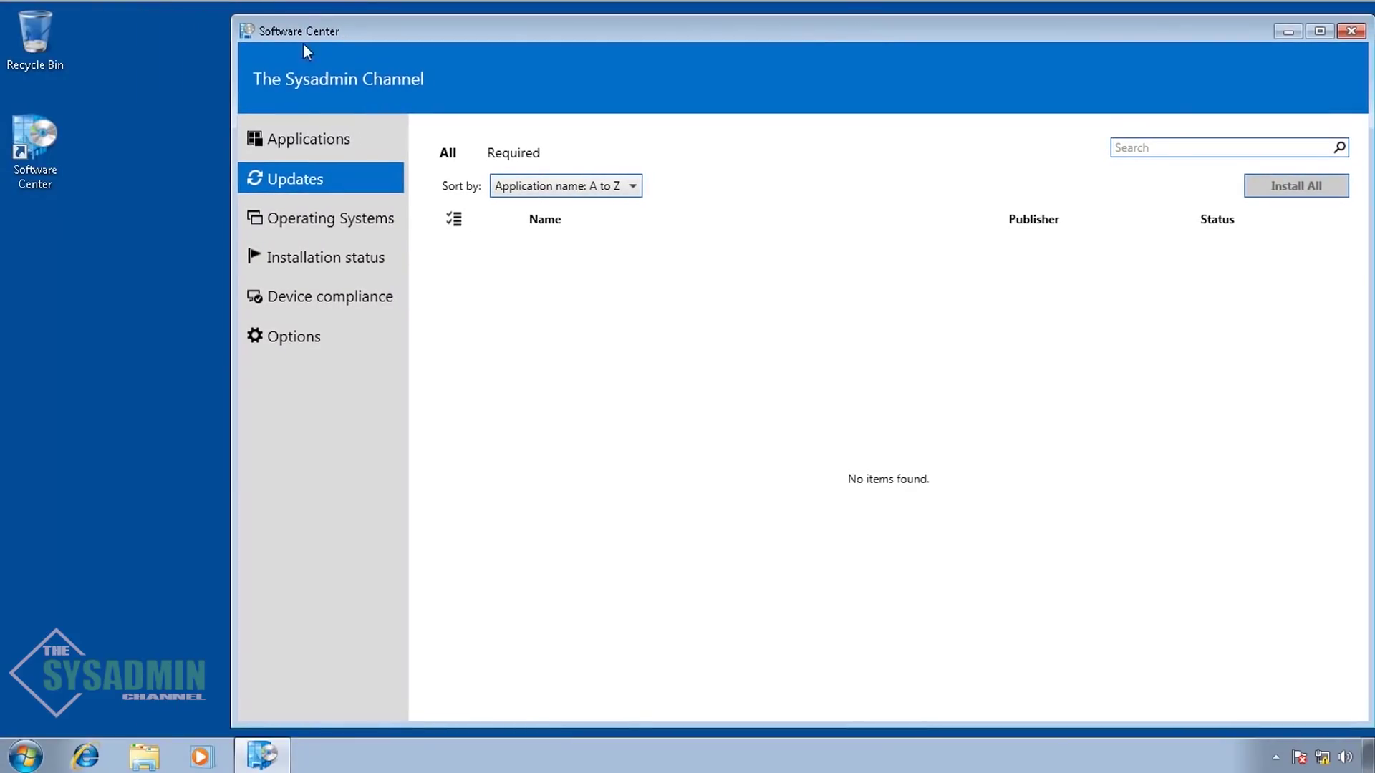
Step: Open the Configuration Manager client properties from Control Panel and show the available client actions
{"action": "left_click", "coordinate": [25, 756]}
{"action": "left_click", "coordinate": [307, 532]}
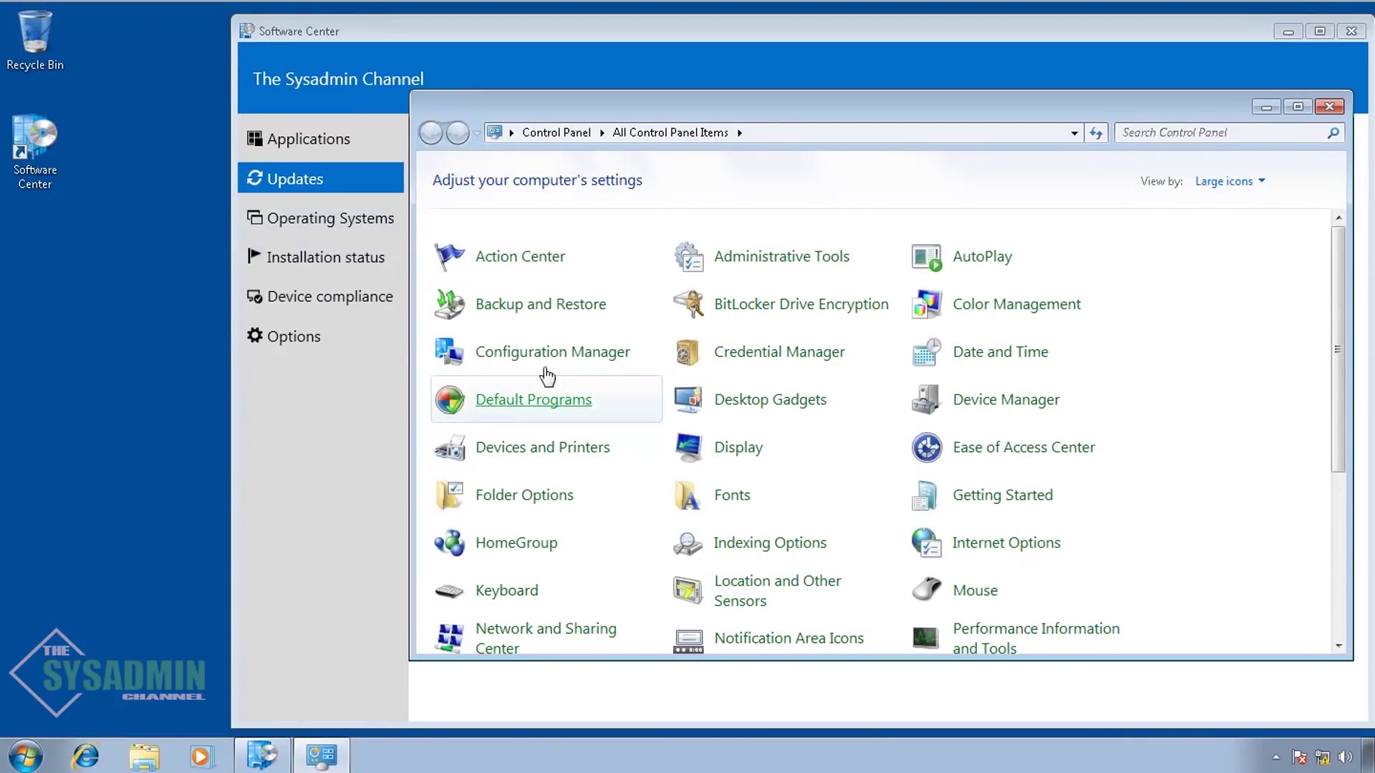
{"action": "left_click", "coordinate": [563, 359]}
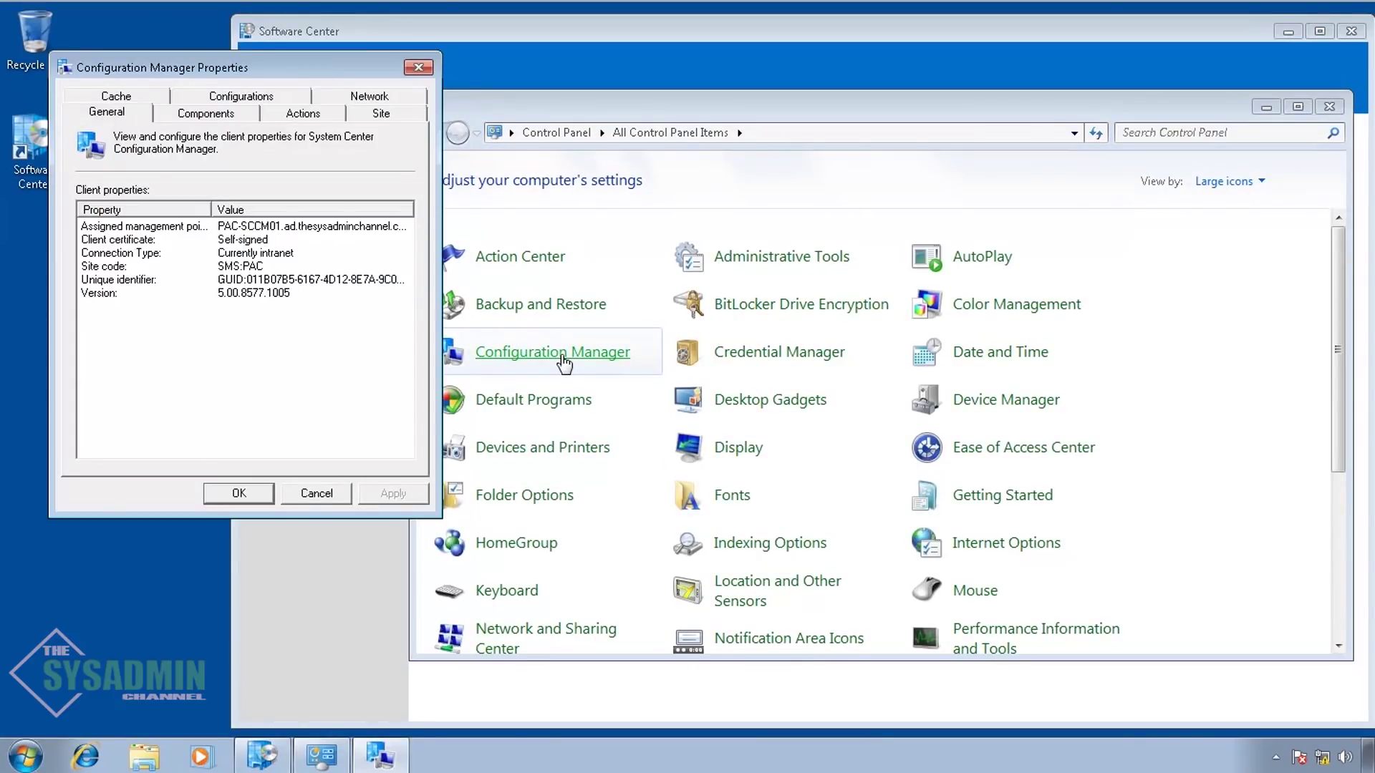
{"action": "left_click", "coordinate": [315, 113]}
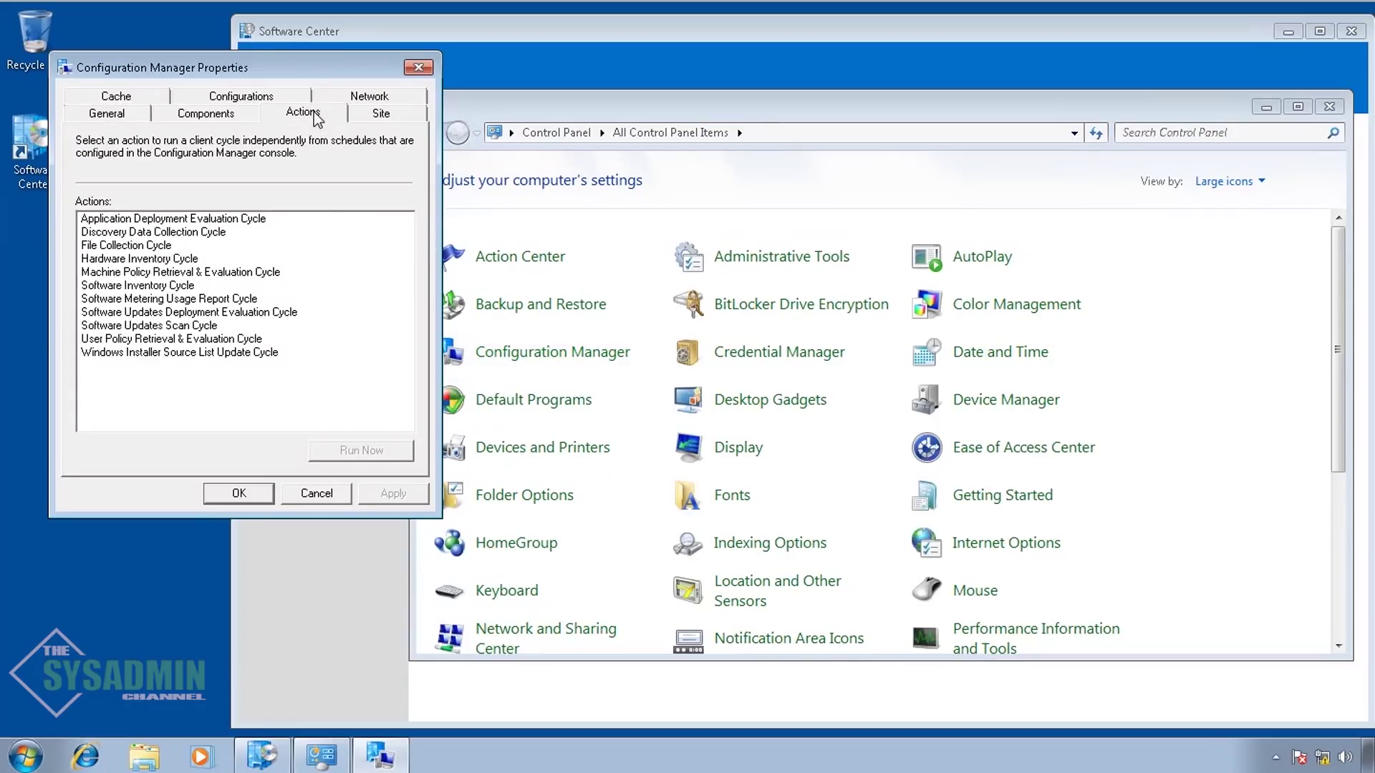
Step: Run the Machine Policy Retrieval & Evaluation Cycle on the client, with Control Panel minimized to keep Software Center in view
{"action": "left_click", "coordinate": [243, 271]}
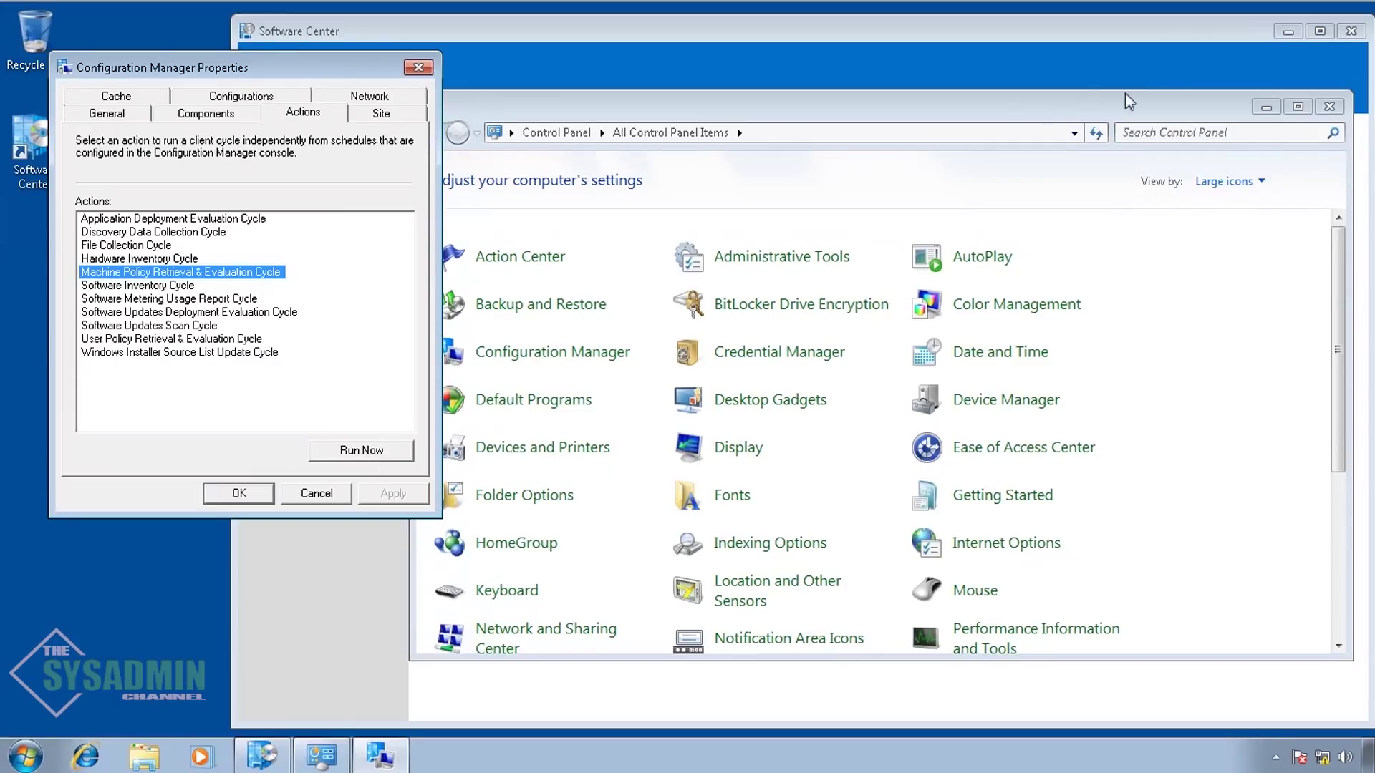
{"action": "left_click", "coordinate": [1266, 108]}
{"action": "left_click_drag", "start_coordinate": [258, 82], "coordinate": [278, 256]}
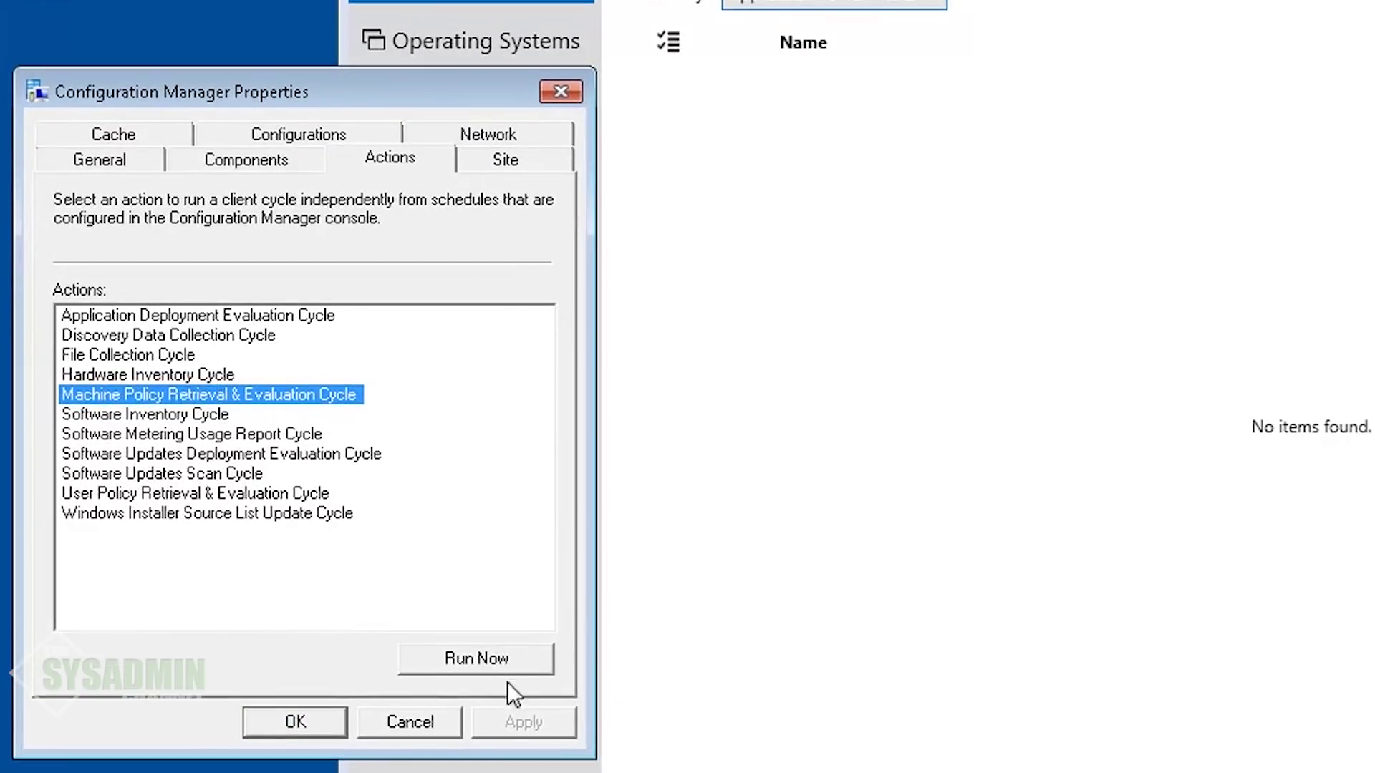
{"action": "left_click", "coordinate": [495, 655]}
{"action": "left_click", "coordinate": [1269, 379]}
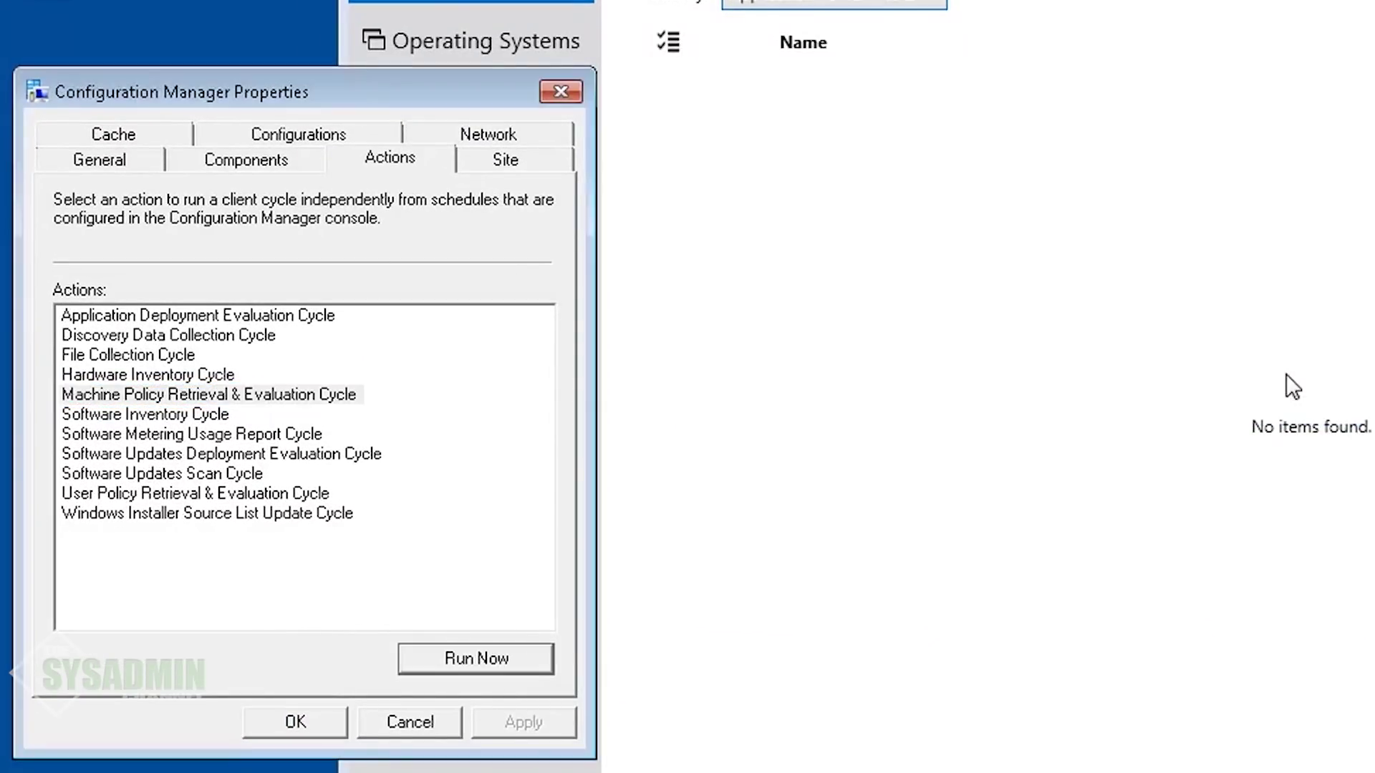
Step: Run the Software Updates Deployment Evaluation Cycle and the Software Updates Scan Cycle on the client
{"action": "left_click", "coordinate": [272, 454]}
{"action": "left_click", "coordinate": [476, 666]}
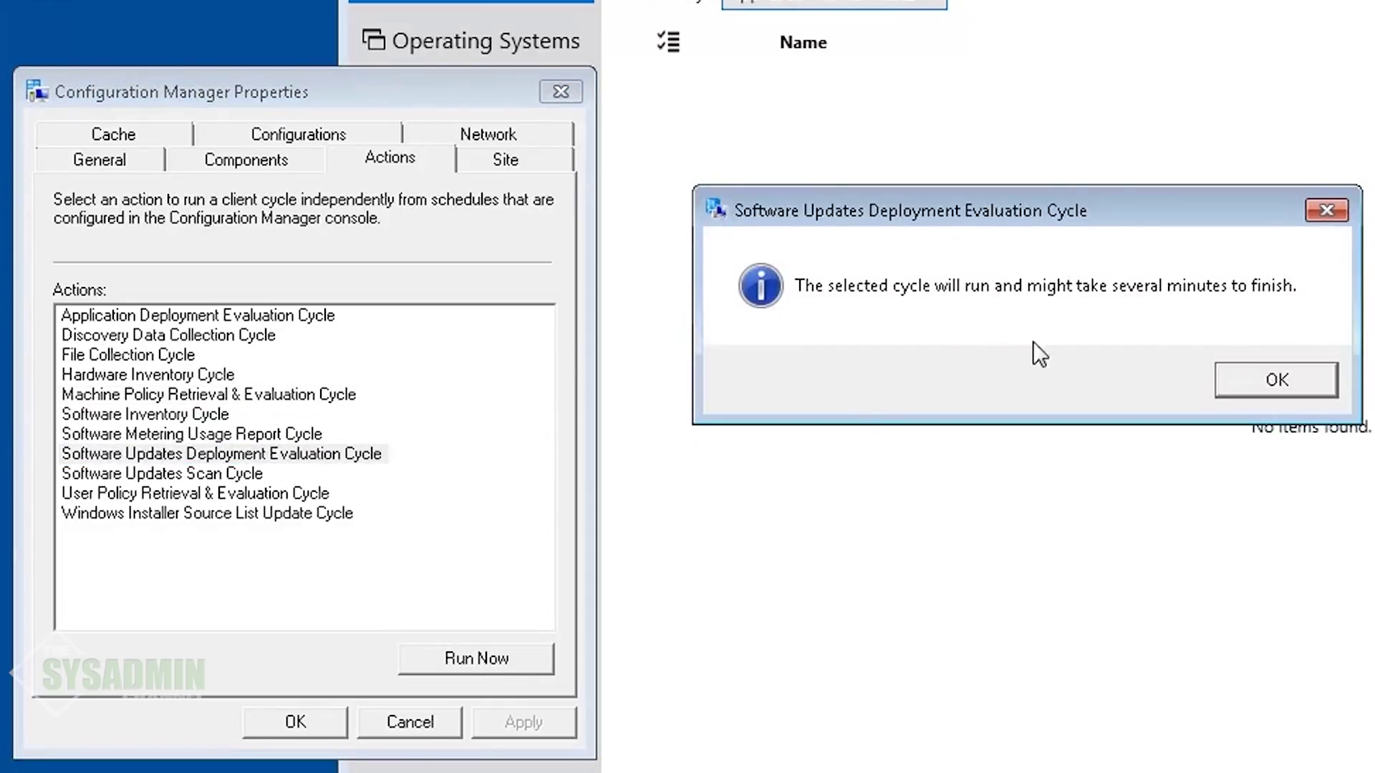
{"action": "left_click", "coordinate": [1269, 380]}
{"action": "left_click", "coordinate": [214, 474]}
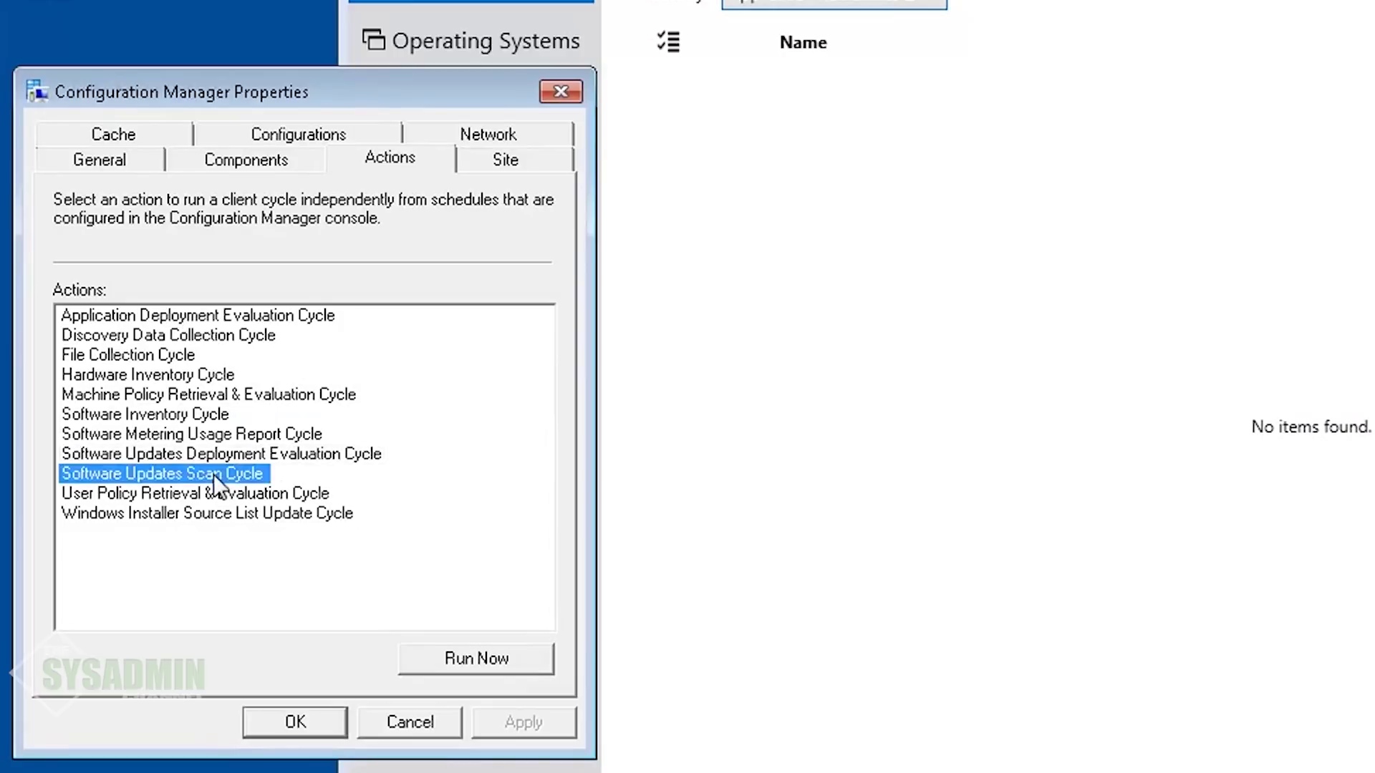
{"action": "left_click", "coordinate": [466, 660]}
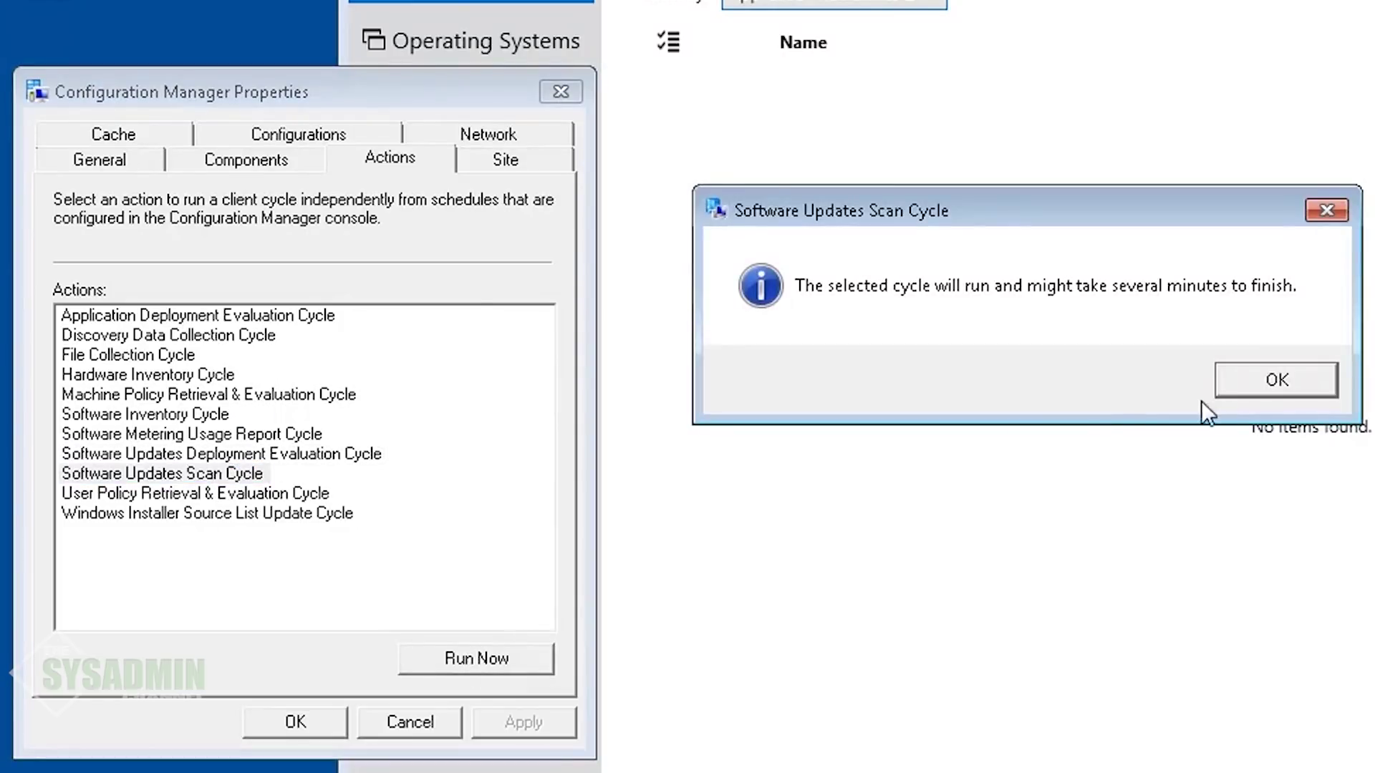
{"action": "left_click", "coordinate": [1268, 381]}
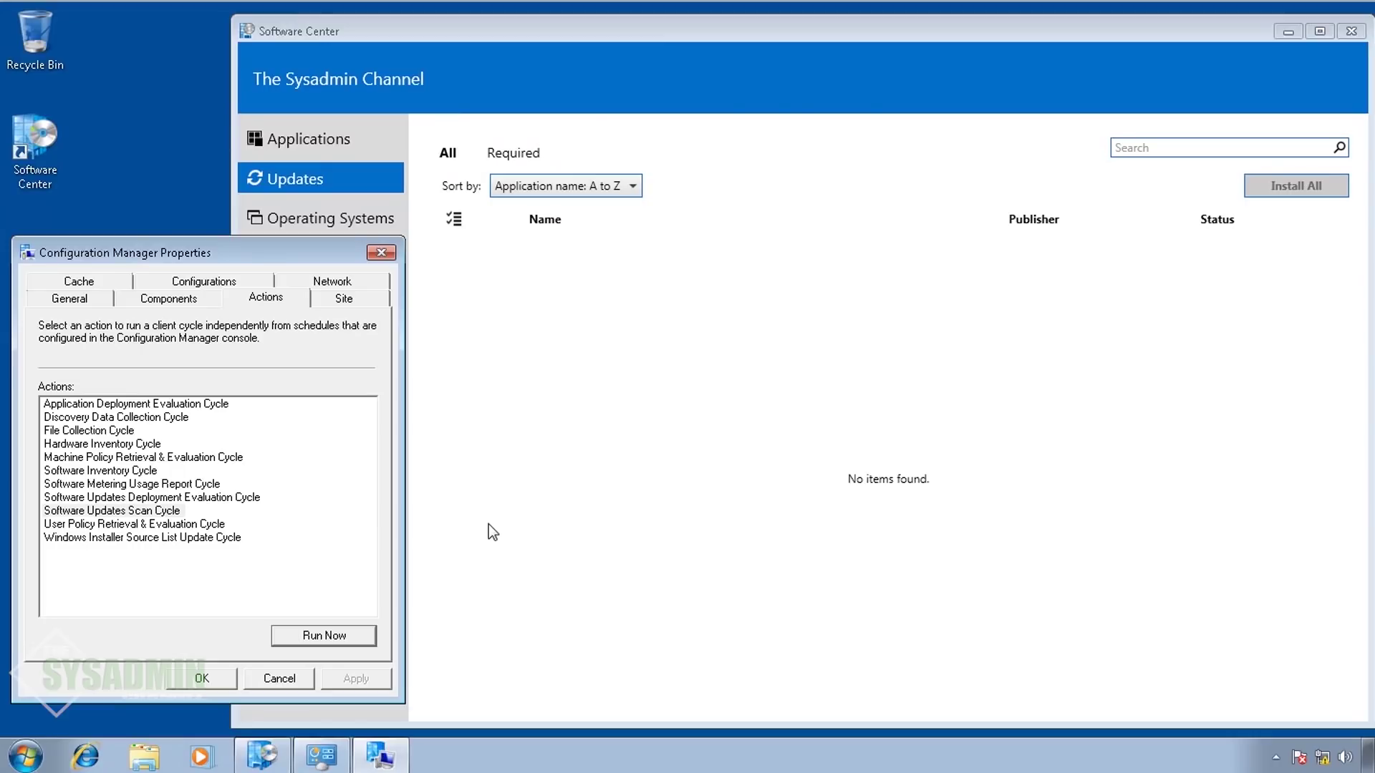
Step: Browse to the client log folder C:\Windows\CCM\Logs in Windows Explorer
{"action": "double_click", "coordinate": [147, 760]}
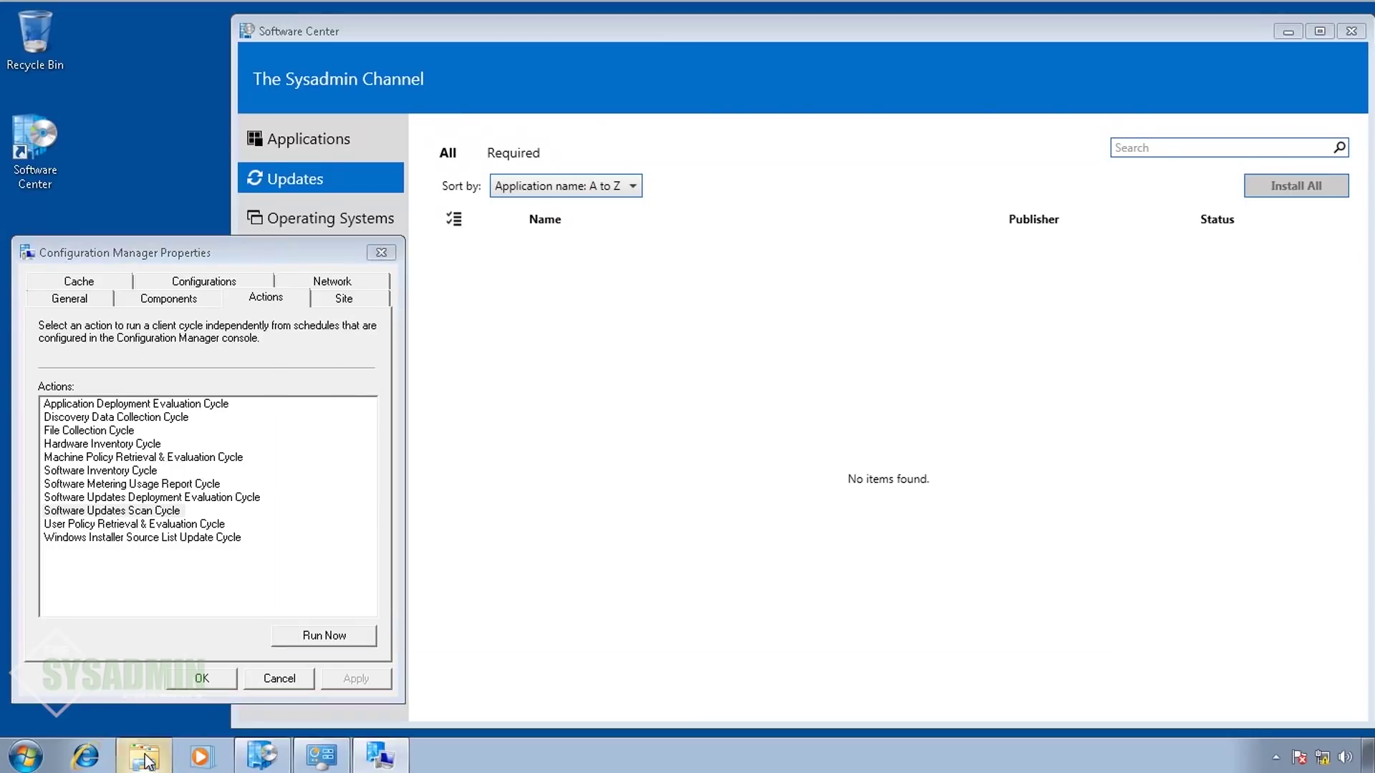
{"action": "left_click_drag", "start_coordinate": [752, 260], "coordinate": [804, 401]}
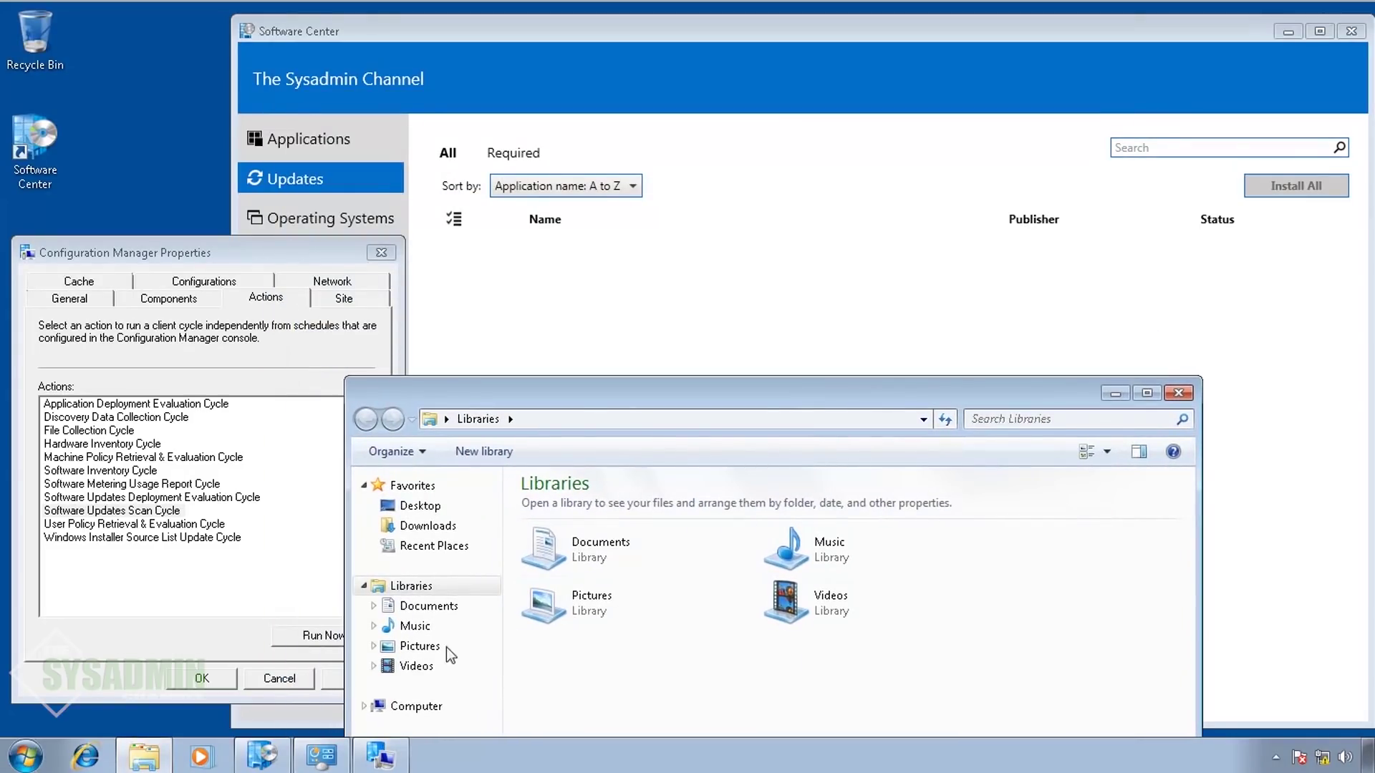
{"action": "left_click", "coordinate": [430, 707]}
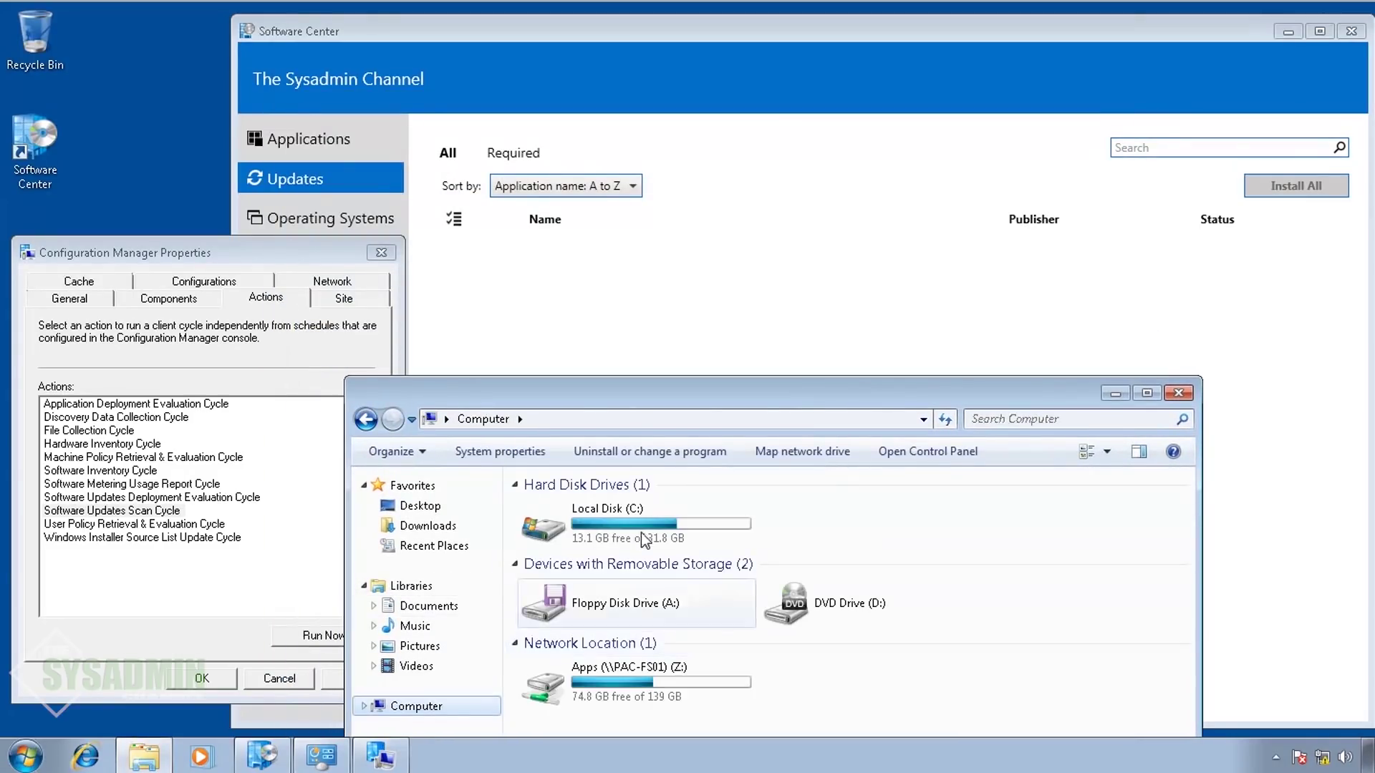
{"action": "double_click", "coordinate": [618, 514]}
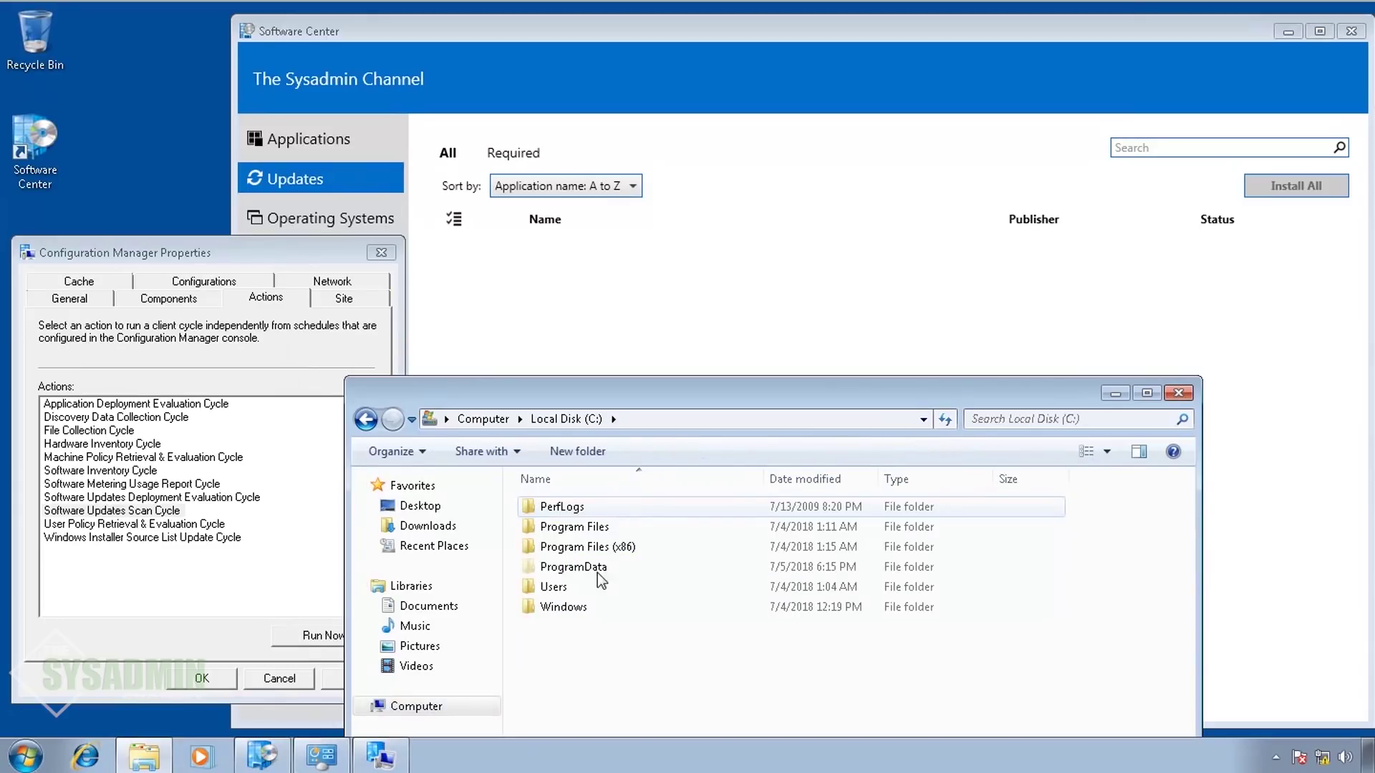
{"action": "double_click", "coordinate": [569, 607]}
{"action": "double_click", "coordinate": [552, 628]}
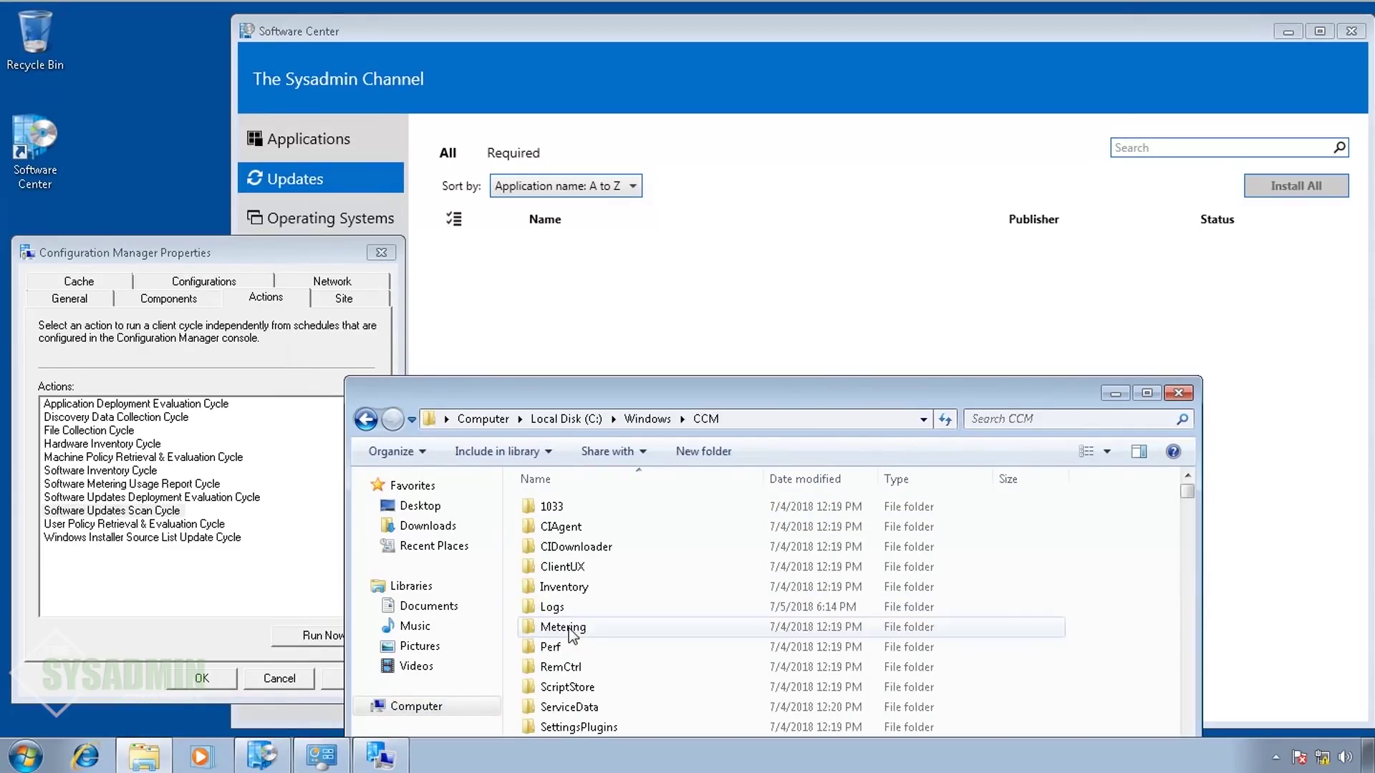
{"action": "double_click", "coordinate": [560, 607]}
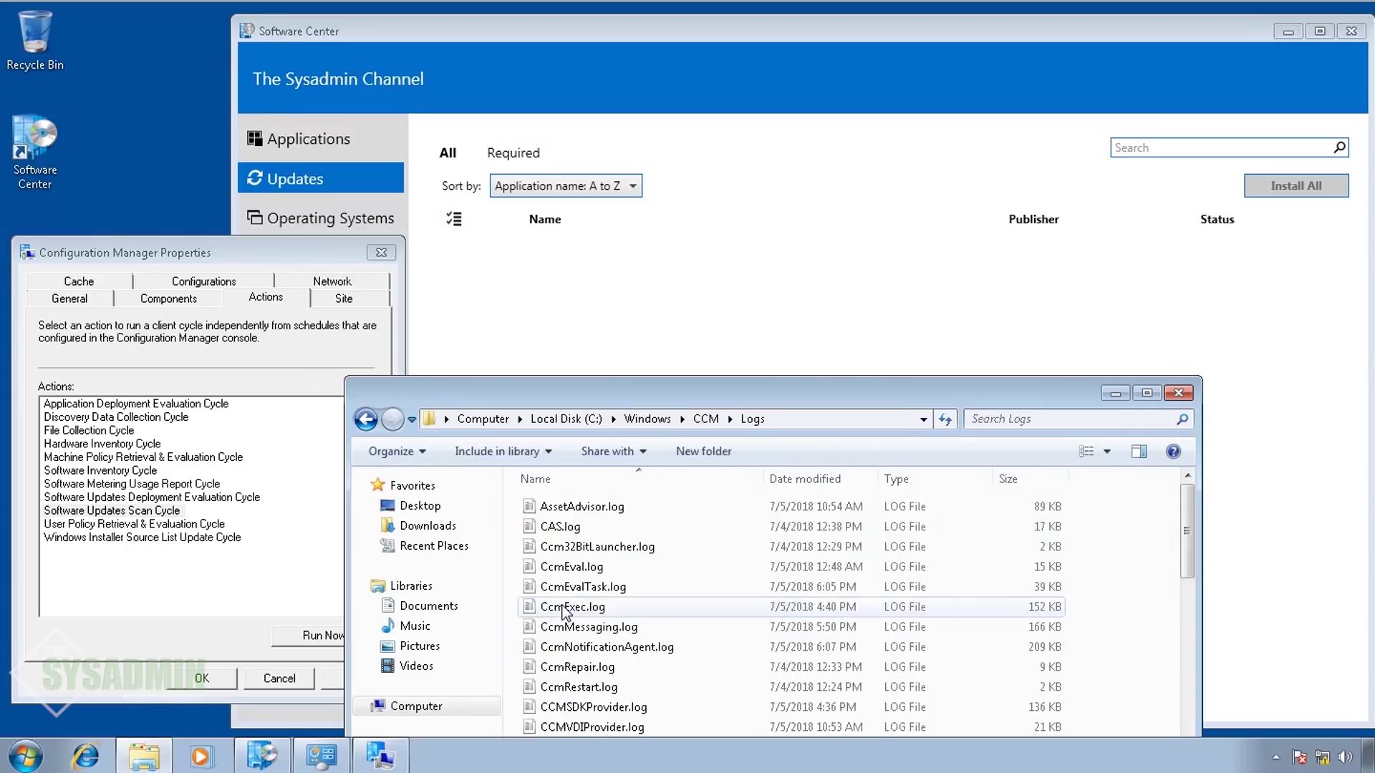
Step: Open UpdatesStore.log in the Configuration Manager Trace Log Tool and place its window below the Software Center updates list
{"action": "key", "text": "u"}
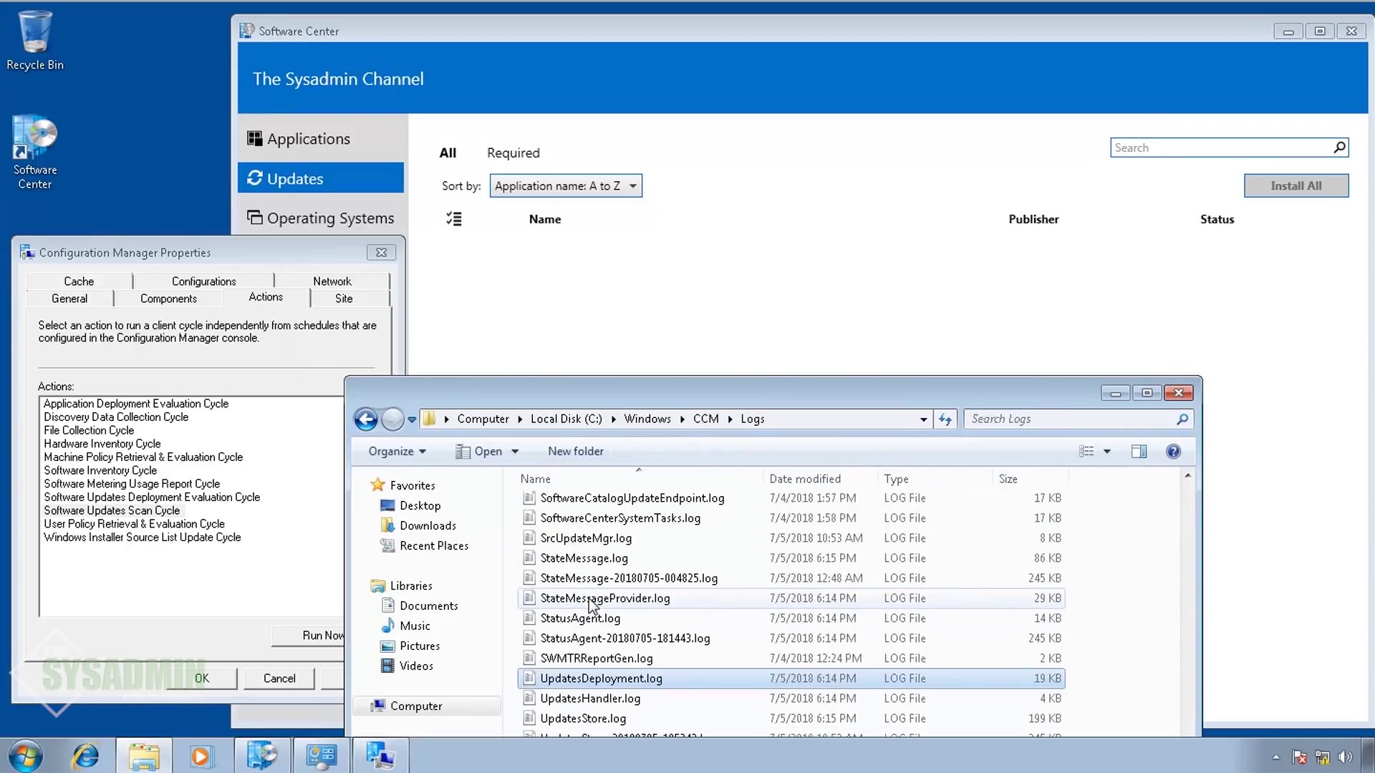
{"action": "key", "text": "Down"}
{"action": "key", "text": "Down"}
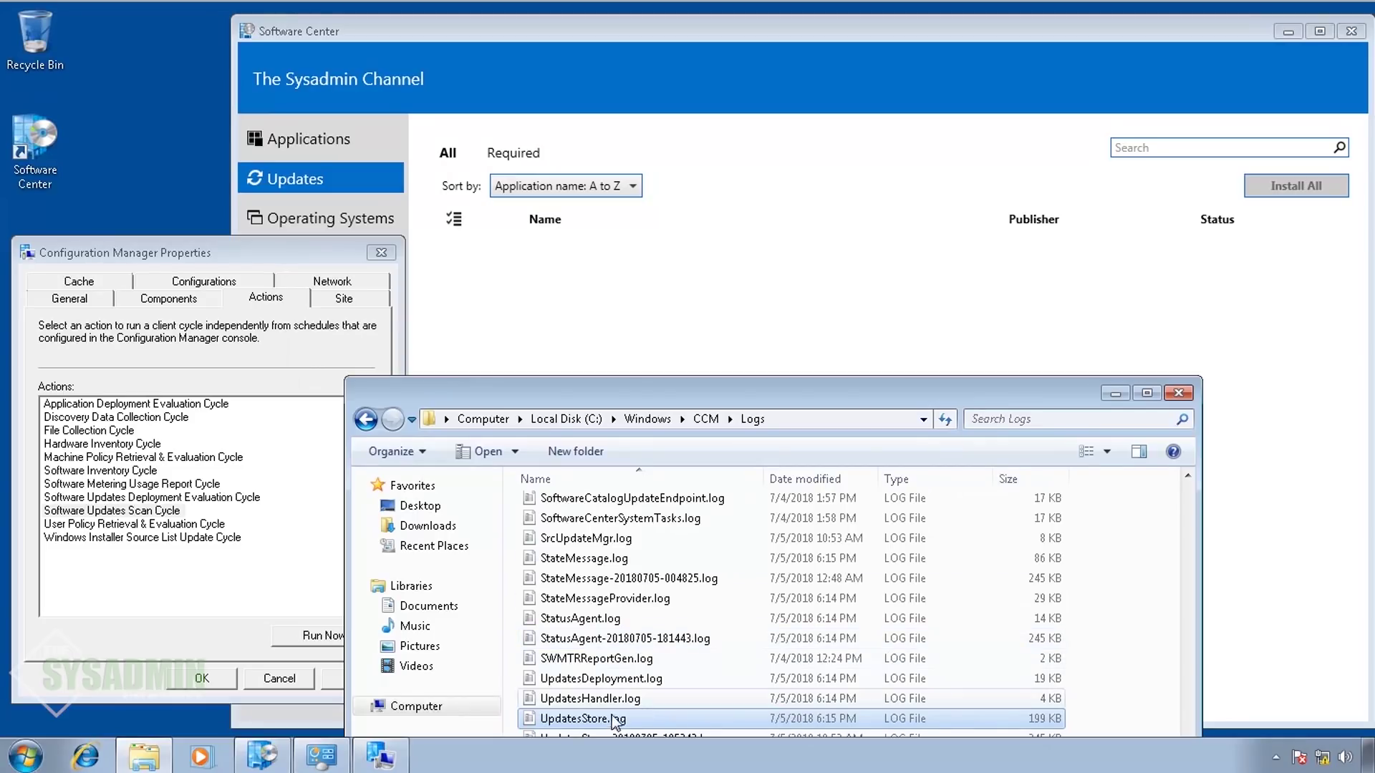
{"action": "double_click", "coordinate": [603, 719]}
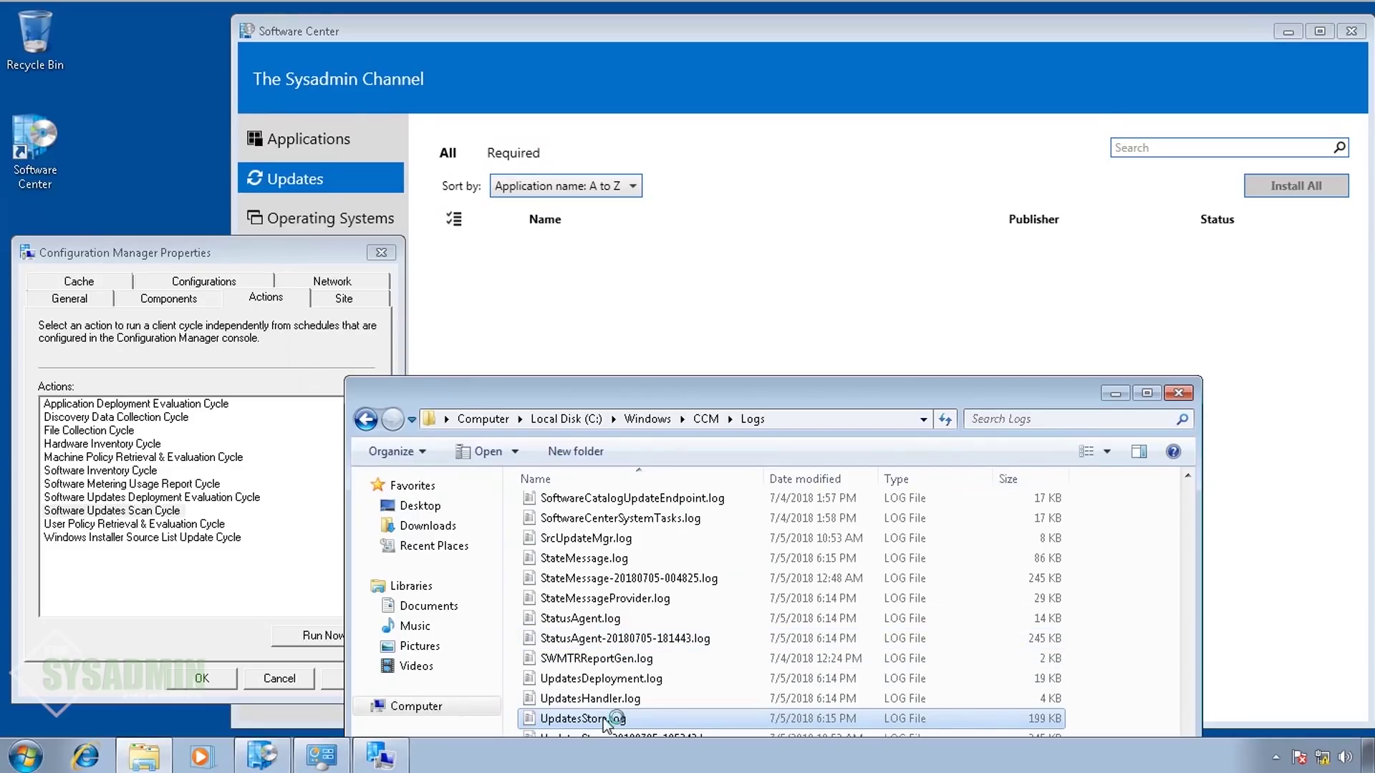
{"action": "mouse_move", "coordinate": [660, 90]}
{"action": "left_mouse_down"}
{"action": "mouse_move", "coordinate": [918, 317]}
{"action": "mouse_move", "coordinate": [935, 362]}
{"action": "left_mouse_up"}
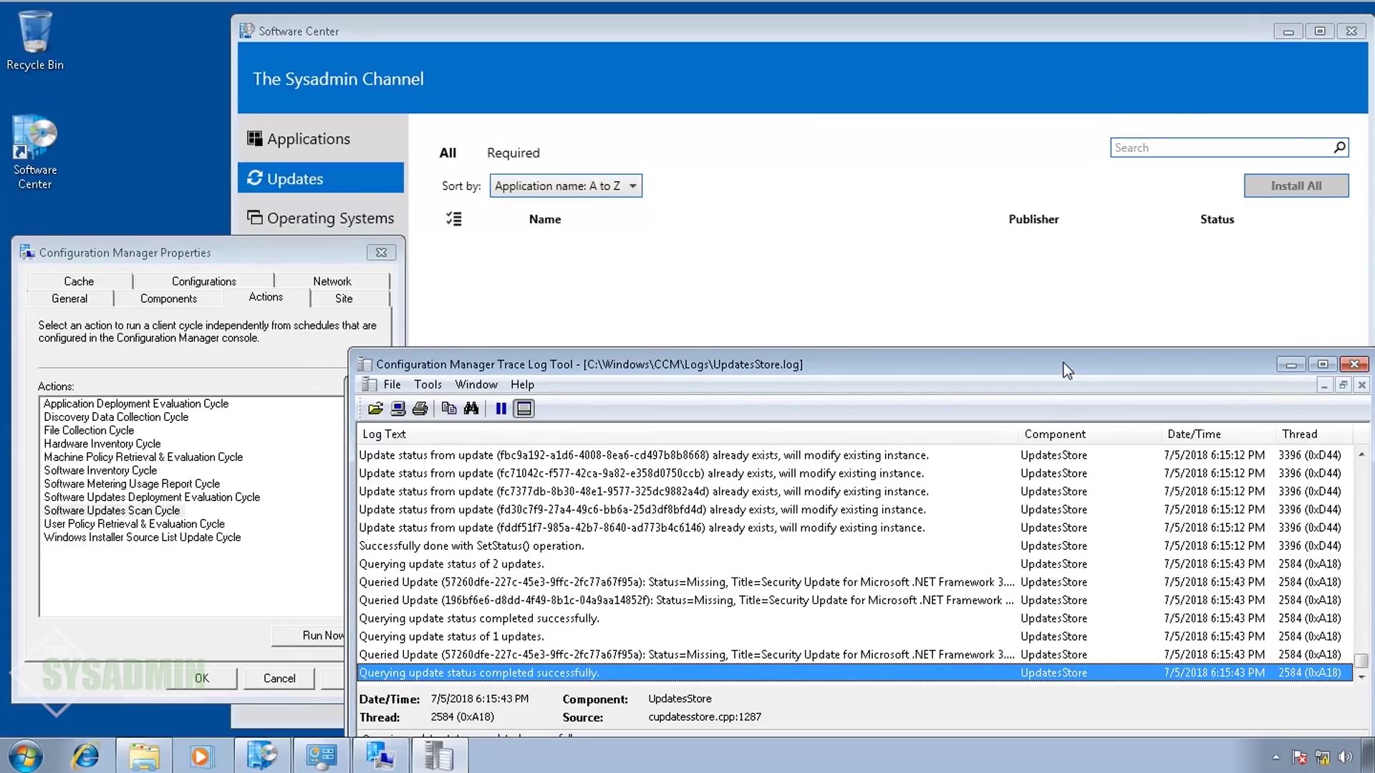
{"action": "left_click_drag", "start_coordinate": [1064, 363], "coordinate": [1066, 366]}
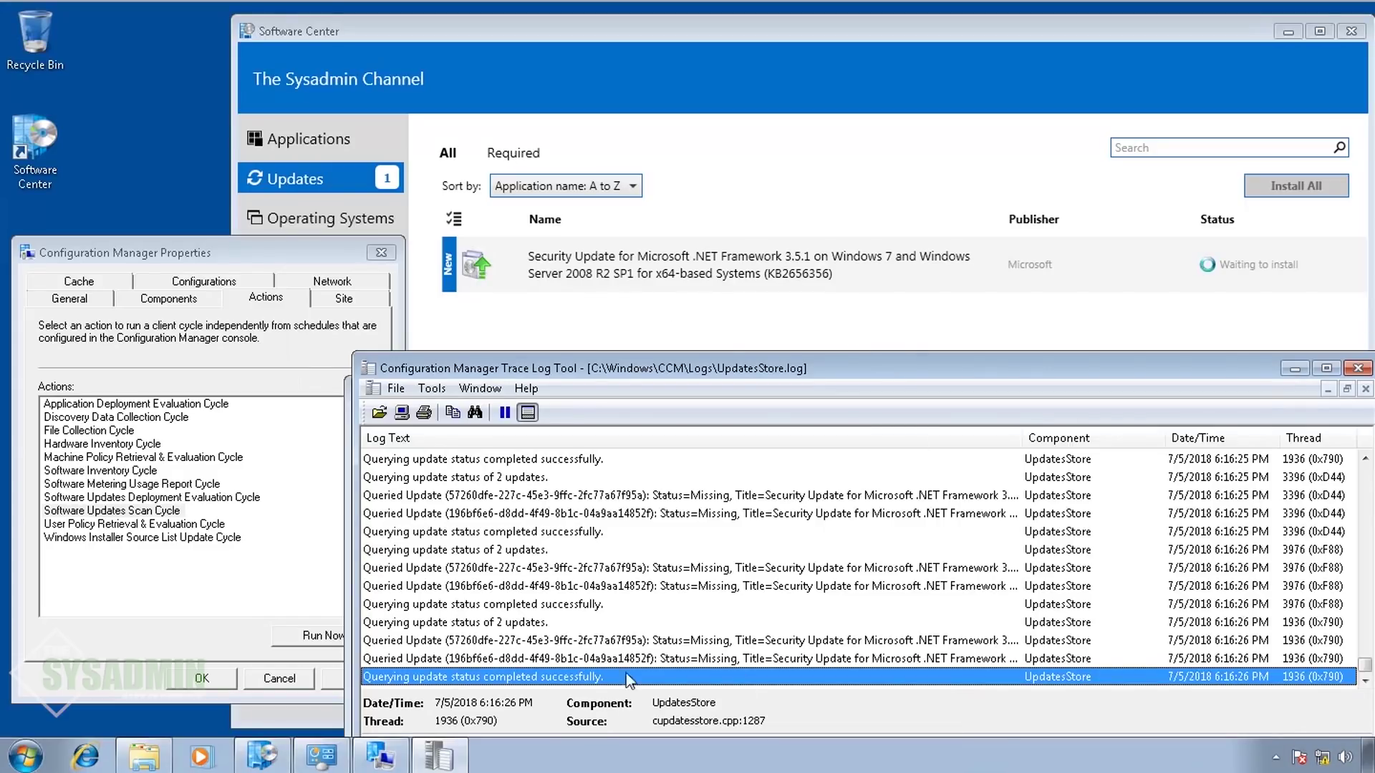
Step: Examine the newest update status entries in UpdatesStore.log alongside the Software Center updates list
{"action": "left_click", "coordinate": [699, 643]}
{"action": "scroll", "coordinate": [756, 626], "scroll_direction": "down", "scroll_amount": 20}
{"action": "scroll", "coordinate": [759, 626], "scroll_direction": "down", "scroll_amount": 20}
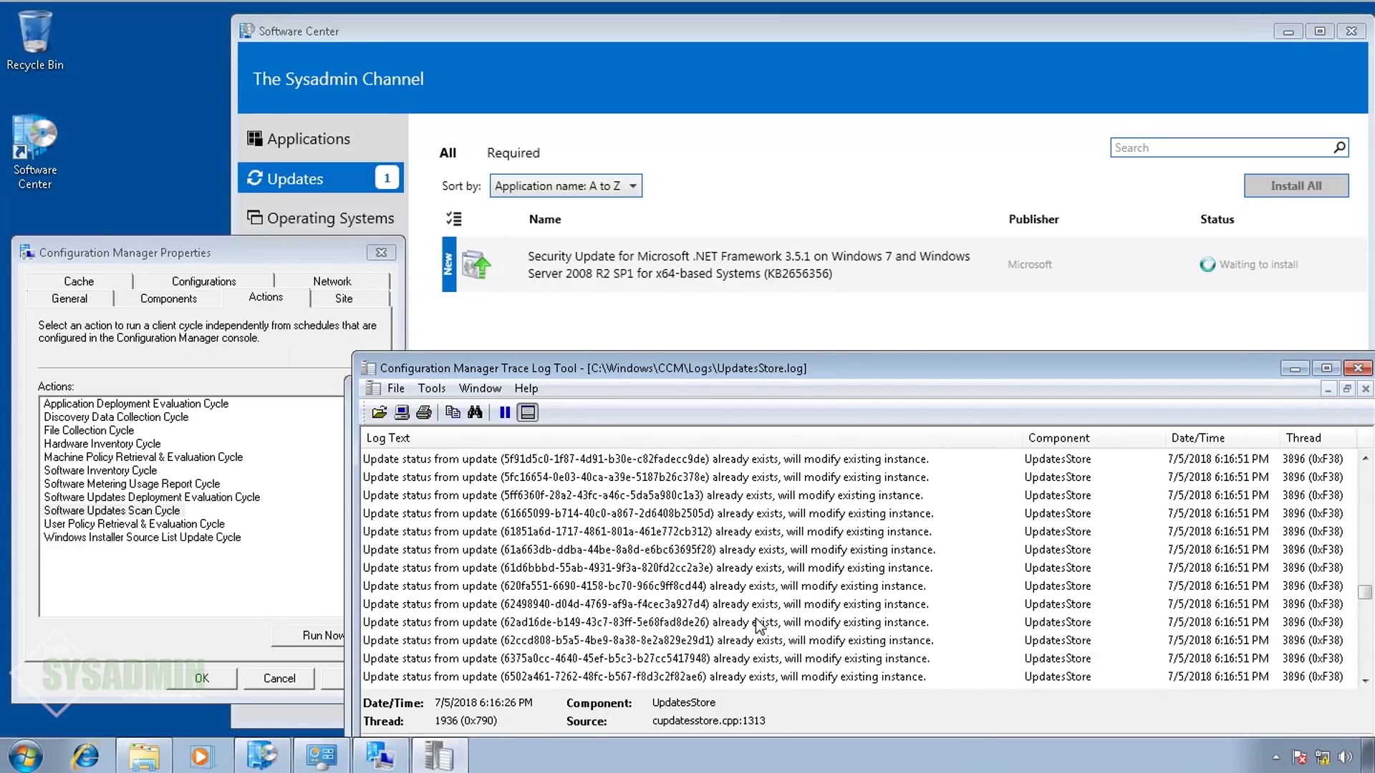
{"action": "scroll", "coordinate": [759, 626], "scroll_direction": "down", "scroll_amount": 20}
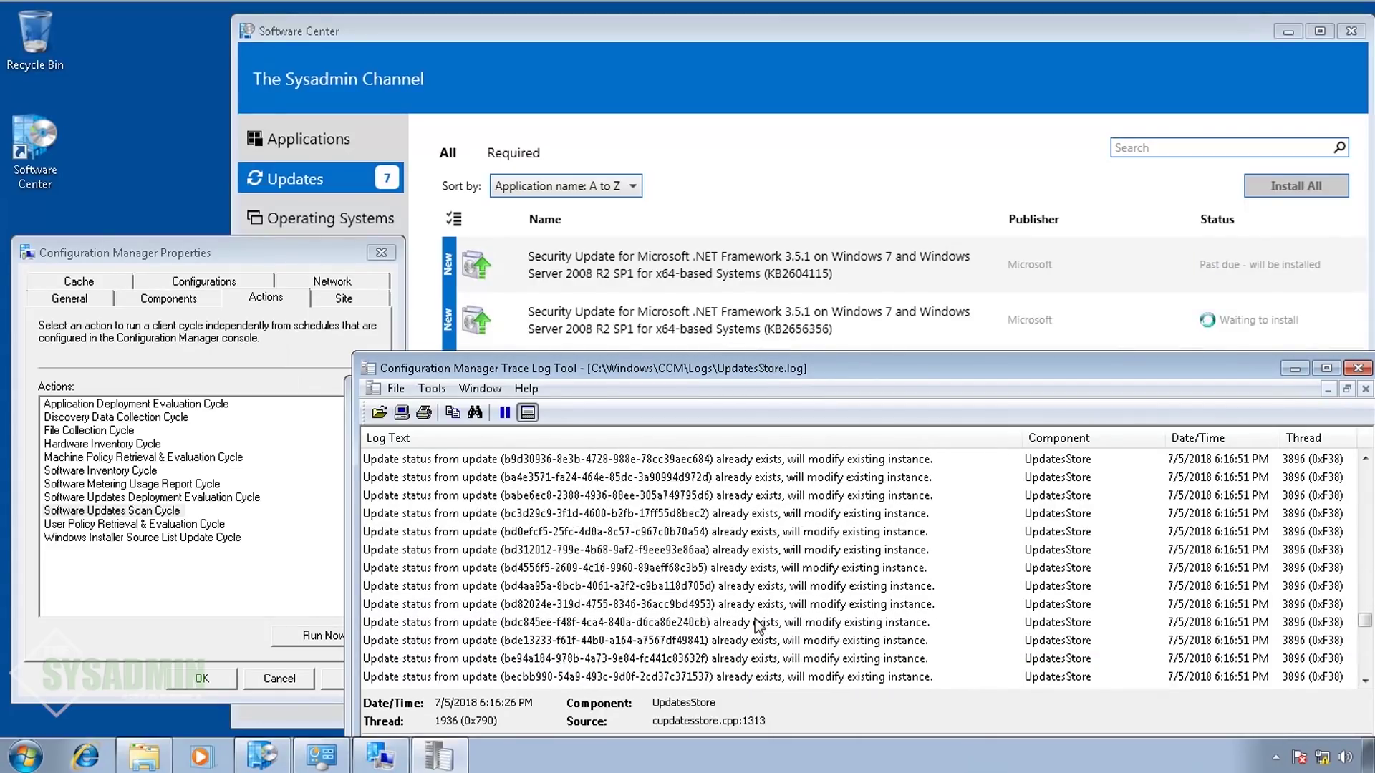
Step: Restart the client computer from the Software Center restart notification to complete the update installation
{"action": "left_click_drag", "start_coordinate": [1363, 632], "coordinate": [1367, 682]}
{"action": "left_click", "coordinate": [930, 32]}
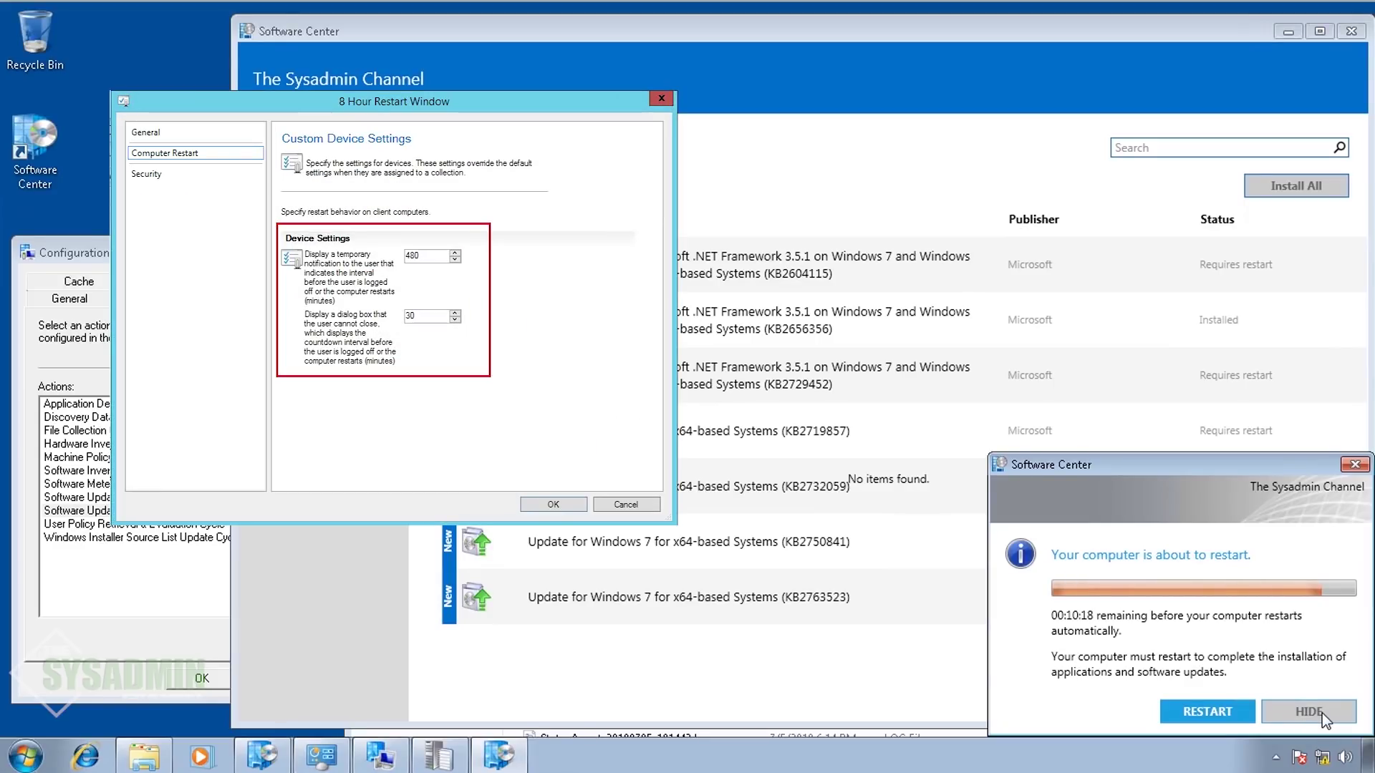
{"action": "left_click", "coordinate": [1218, 711]}
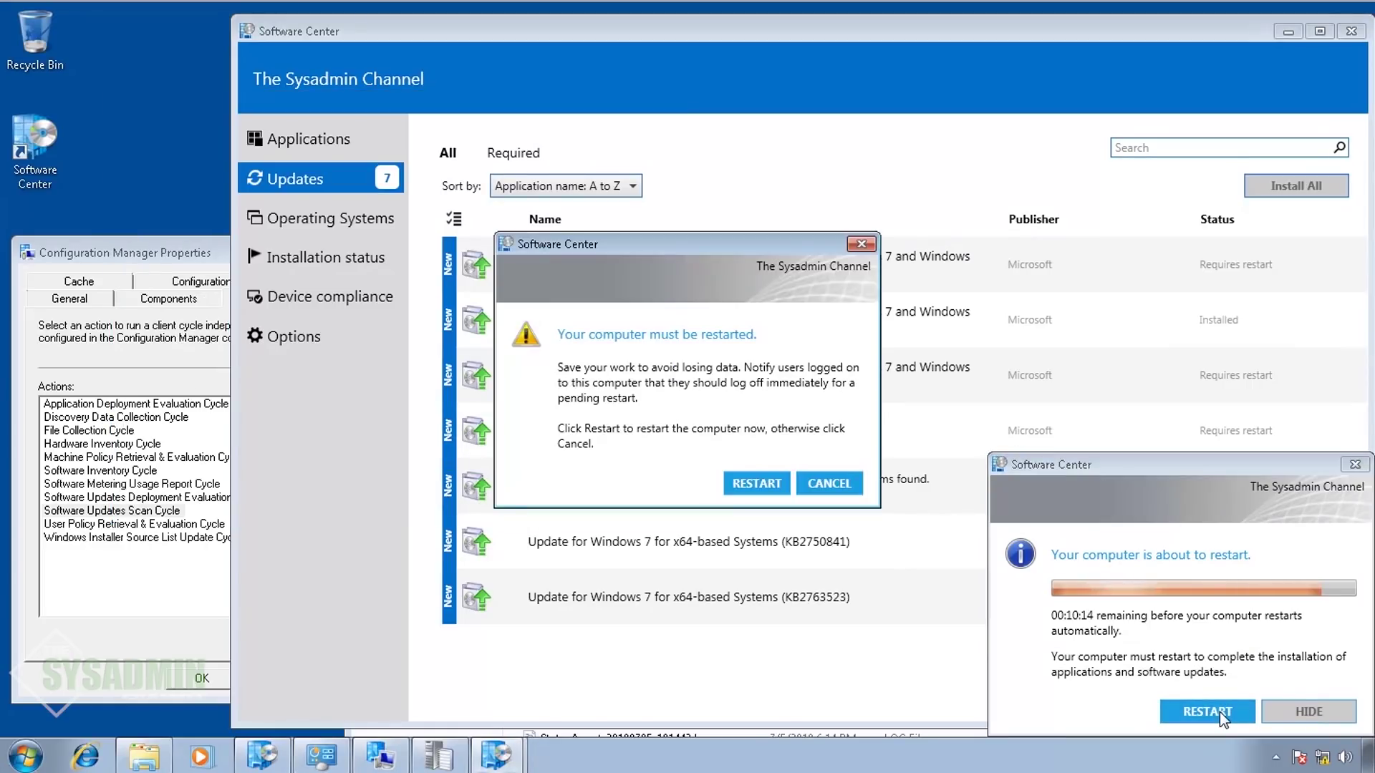
{"action": "left_click", "coordinate": [757, 484]}
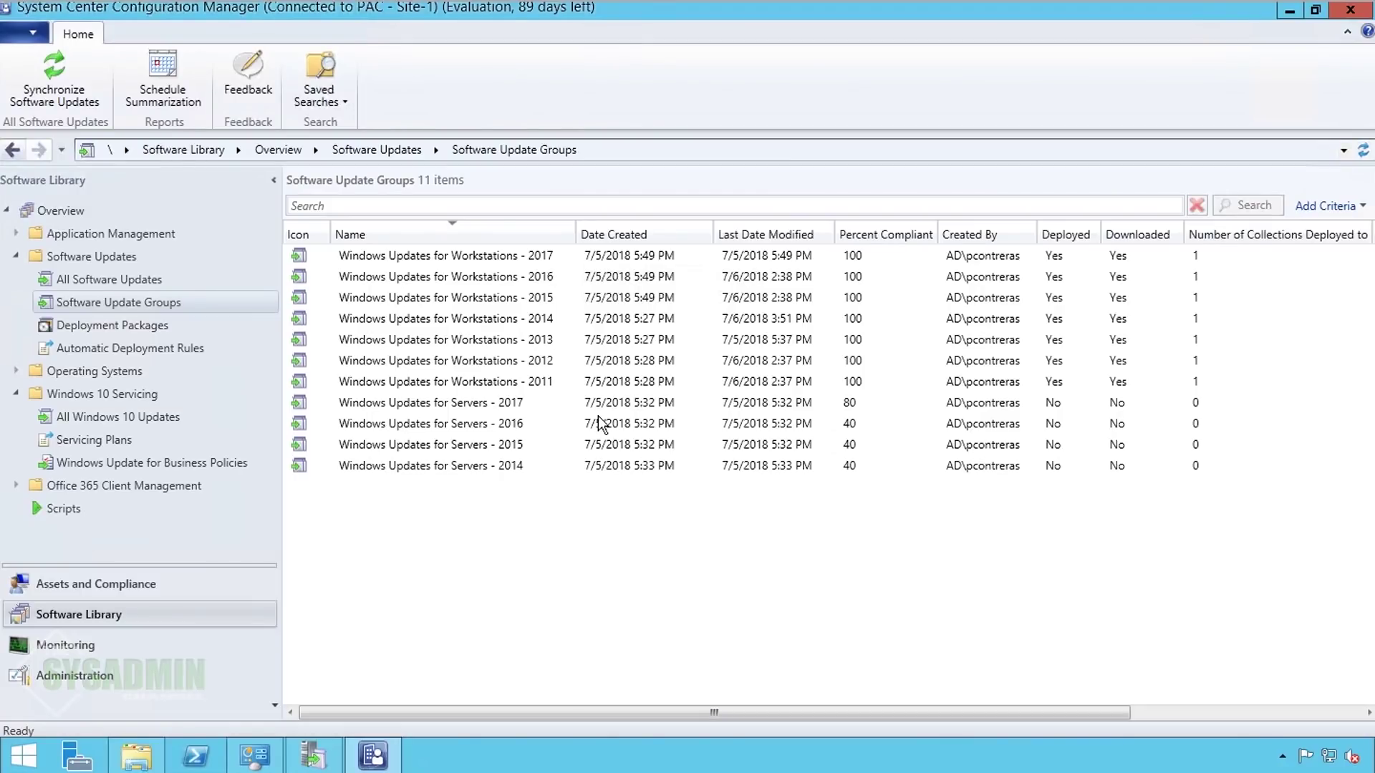
Step: Switch to the Configuration Manager console and apply the saved search Windows Updates for Clients by Year to All Software Updates
{"action": "left_click", "coordinate": [663, 261]}
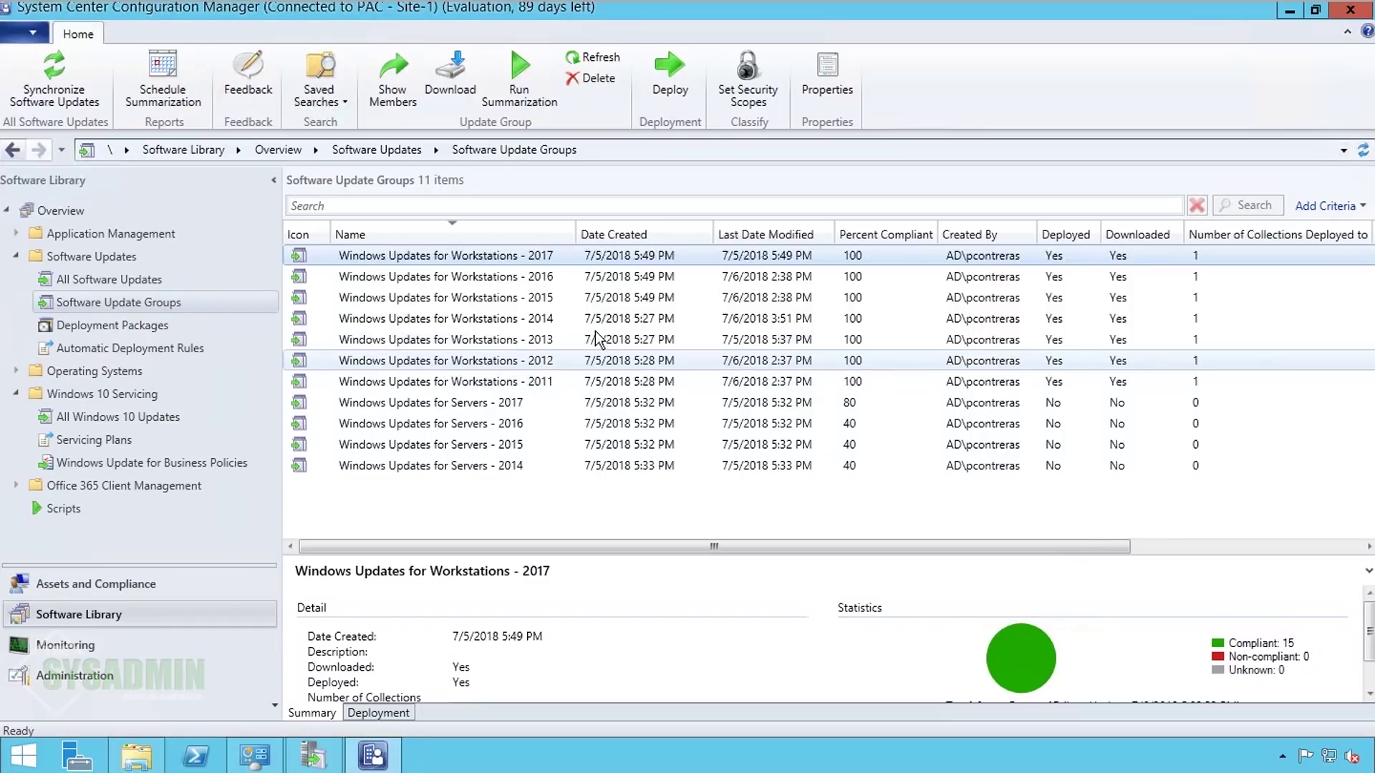
{"action": "left_click", "coordinate": [152, 278]}
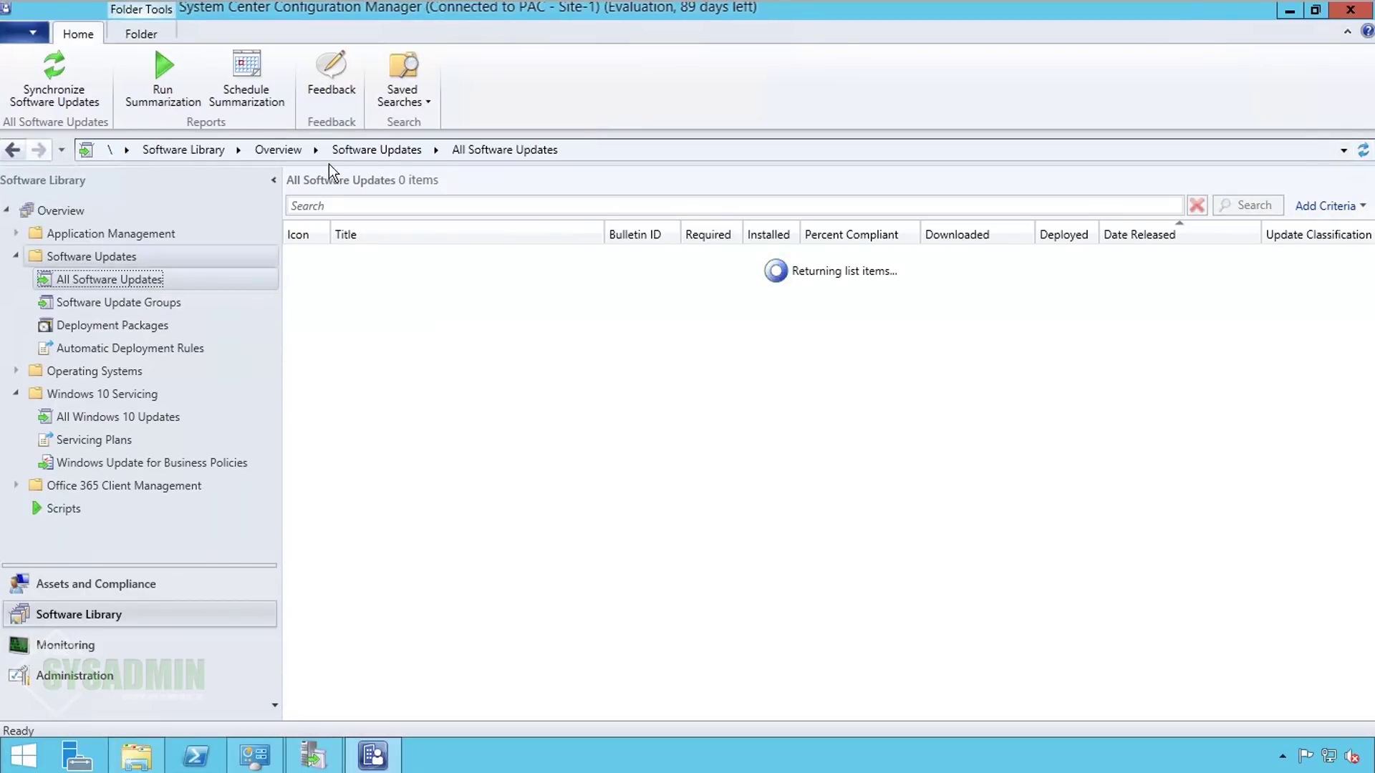
{"action": "left_click", "coordinate": [403, 73]}
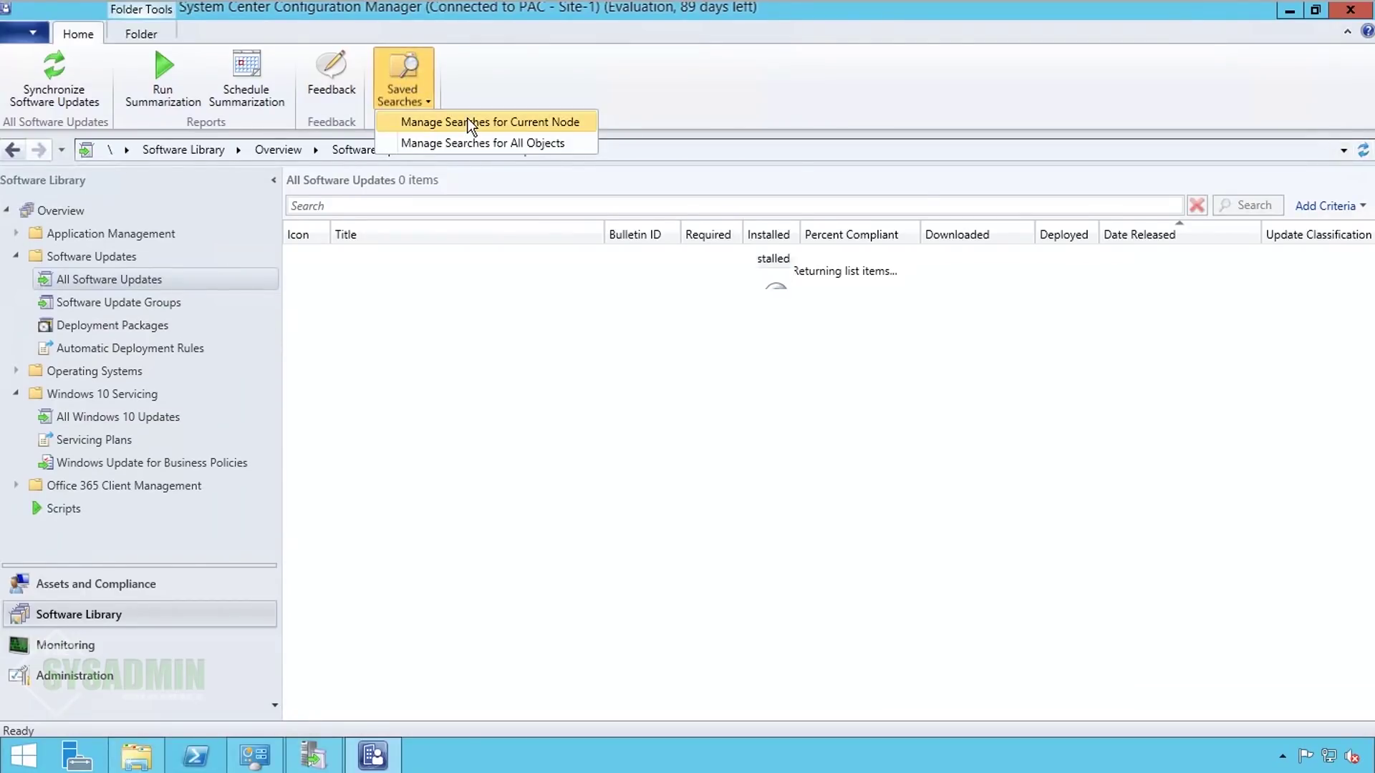
{"action": "left_click", "coordinate": [459, 122]}
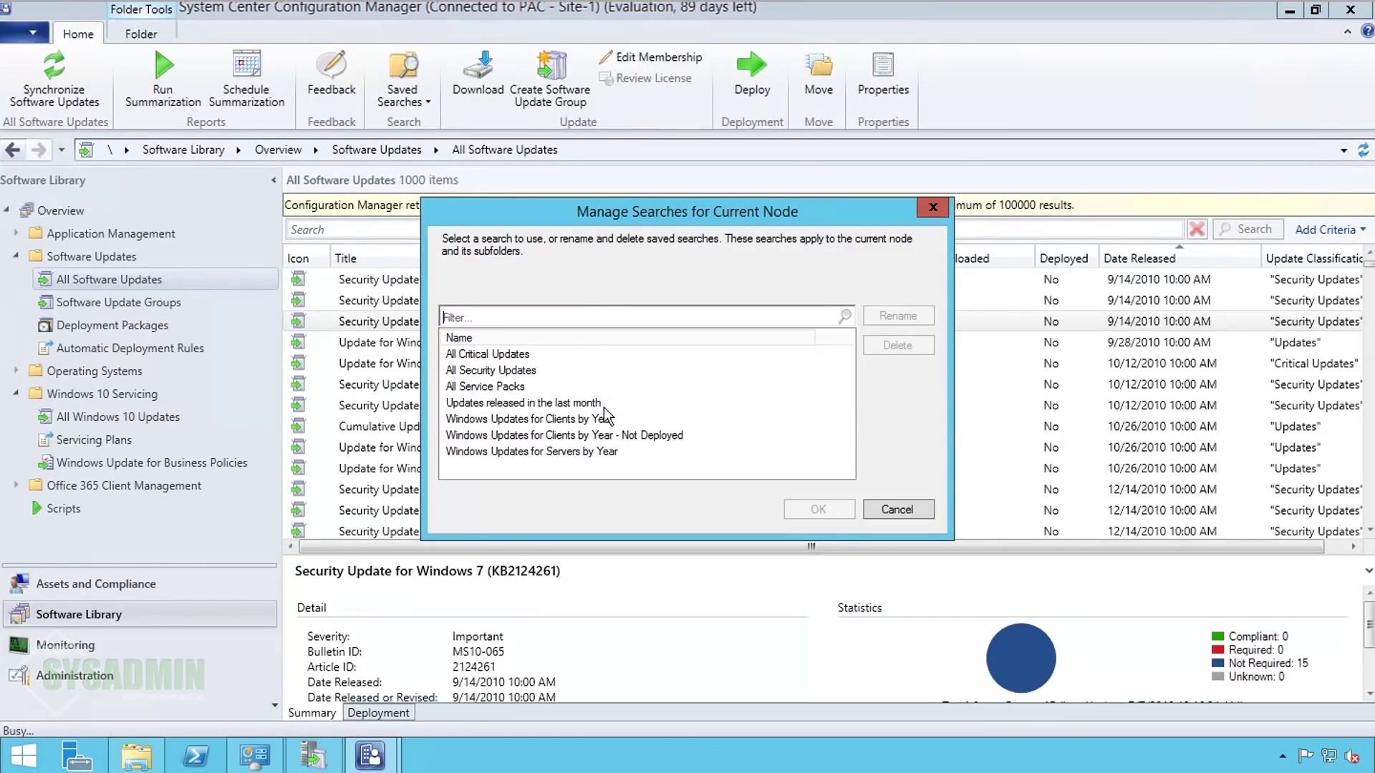
{"action": "left_click", "coordinate": [605, 419]}
{"action": "left_click", "coordinate": [817, 509]}
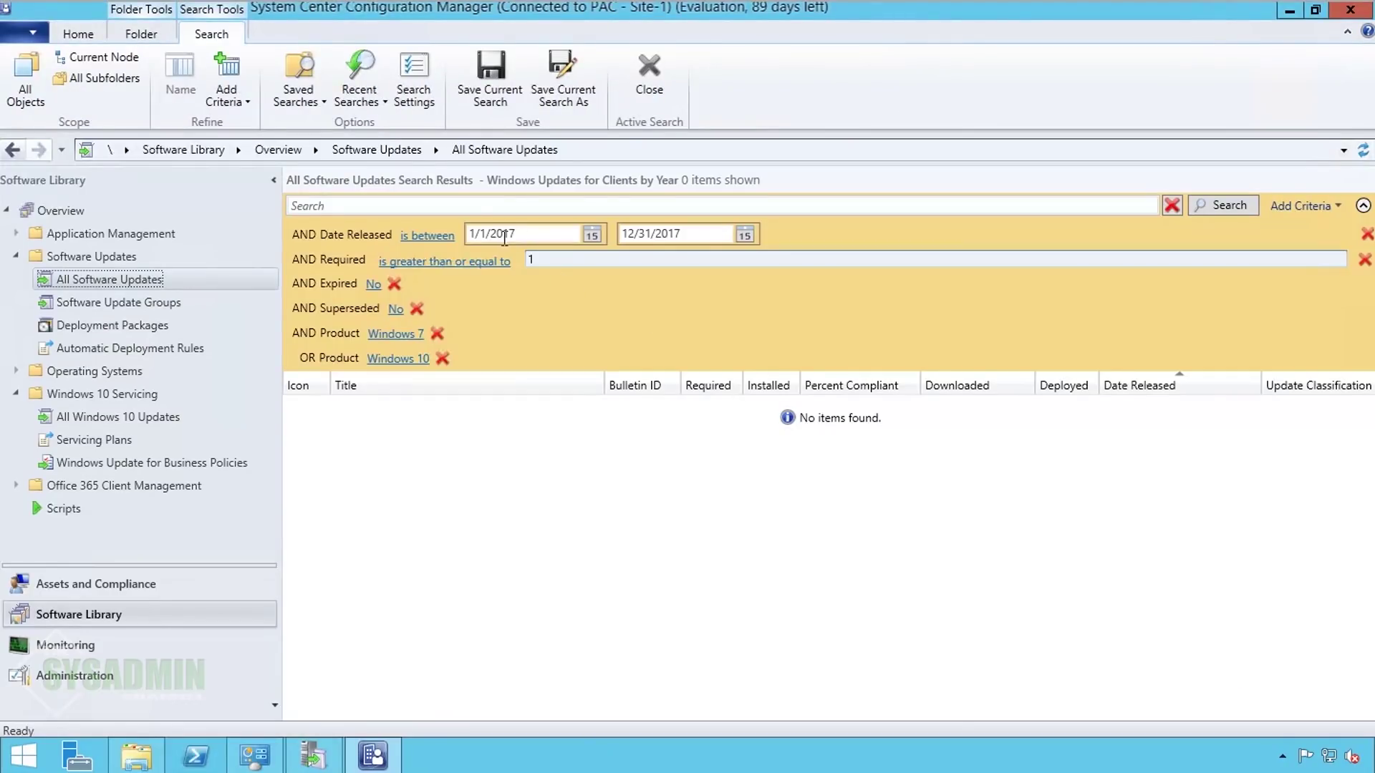
Step: Set the Date Released criterion to between 6/1/2018 and 6/30/2018 and run the search
{"action": "left_click", "coordinate": [716, 234]}
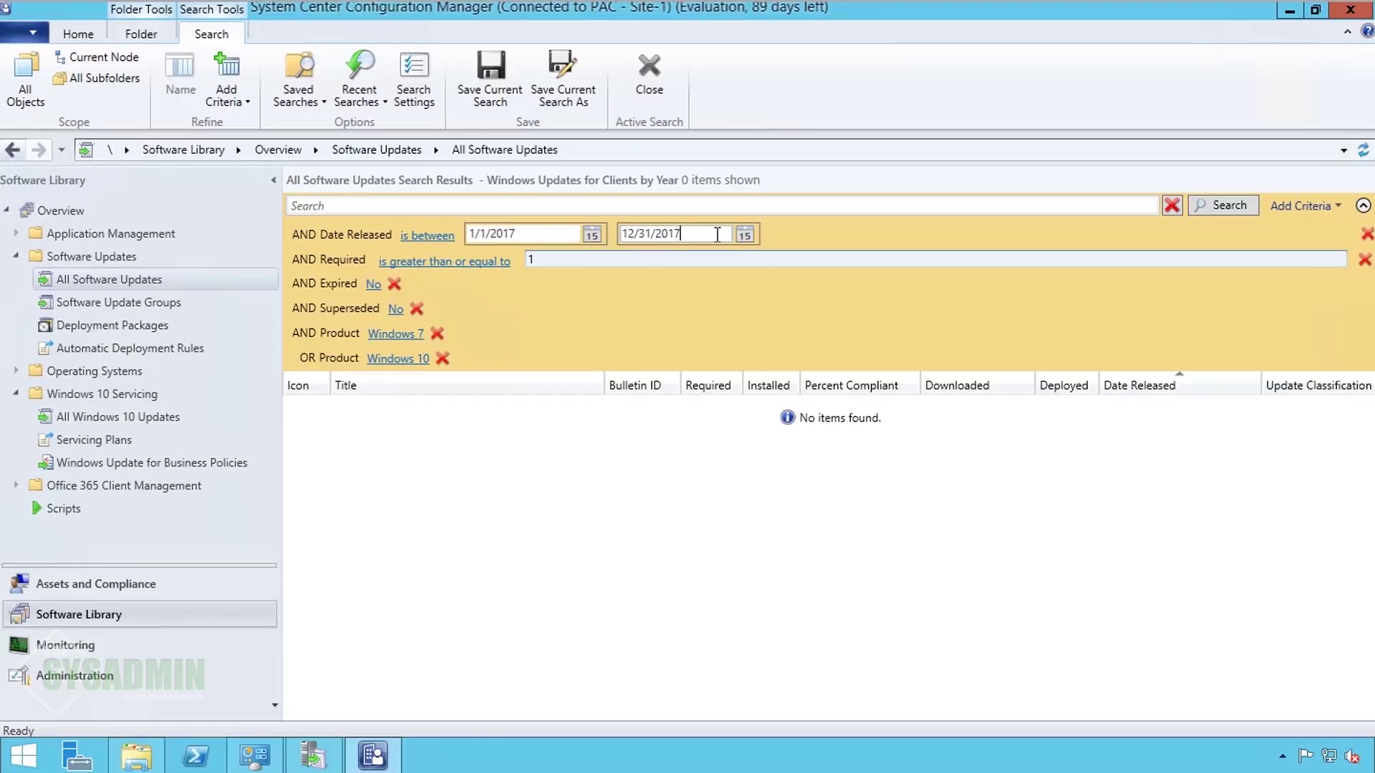
{"action": "key", "text": "BackSpace"}
{"action": "type", "text": "8"}
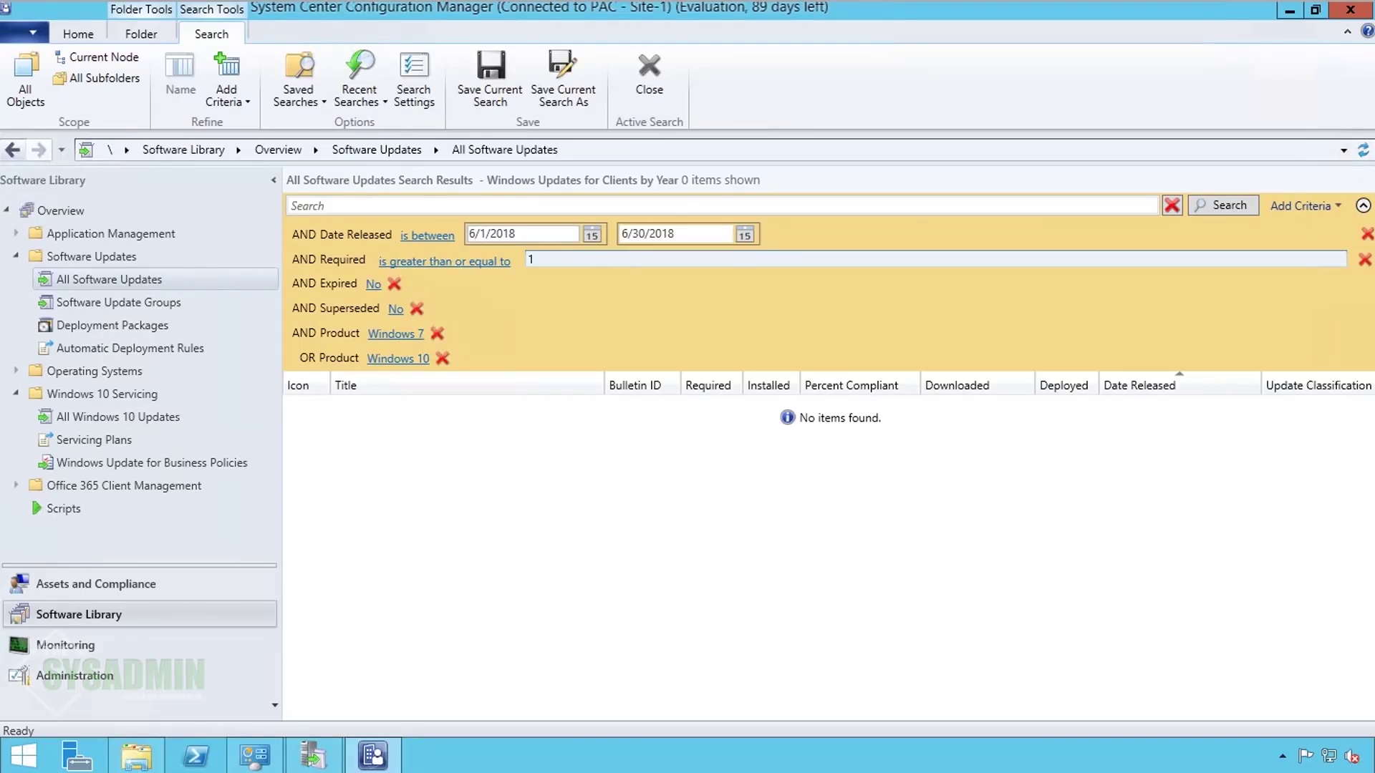
{"action": "left_click", "coordinate": [1228, 206]}
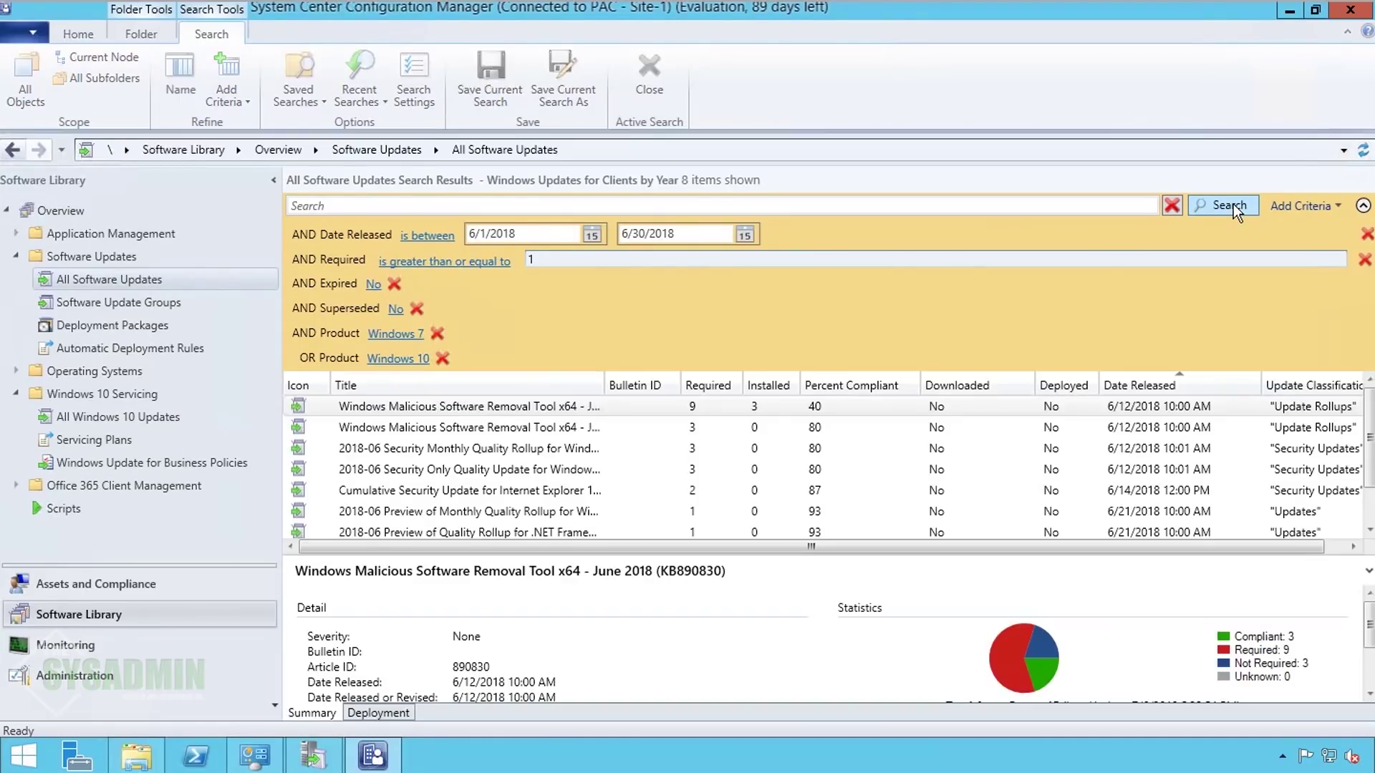
Step: Create a software update group named Windows Updates for Workstations - 2018-06 from all the June search results
{"action": "left_click", "coordinate": [586, 488]}
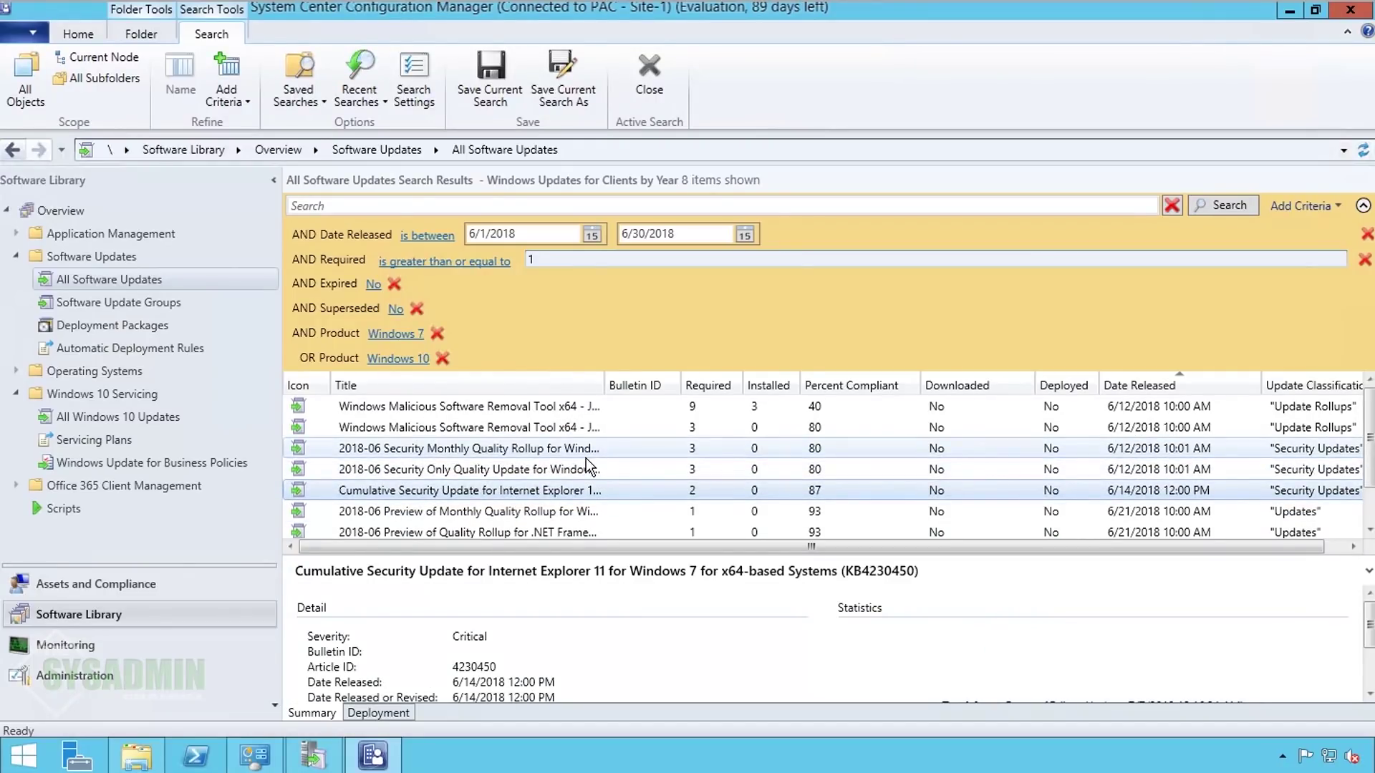
{"action": "key", "text": "ctrl+a"}
{"action": "right_click", "coordinate": [573, 459]}
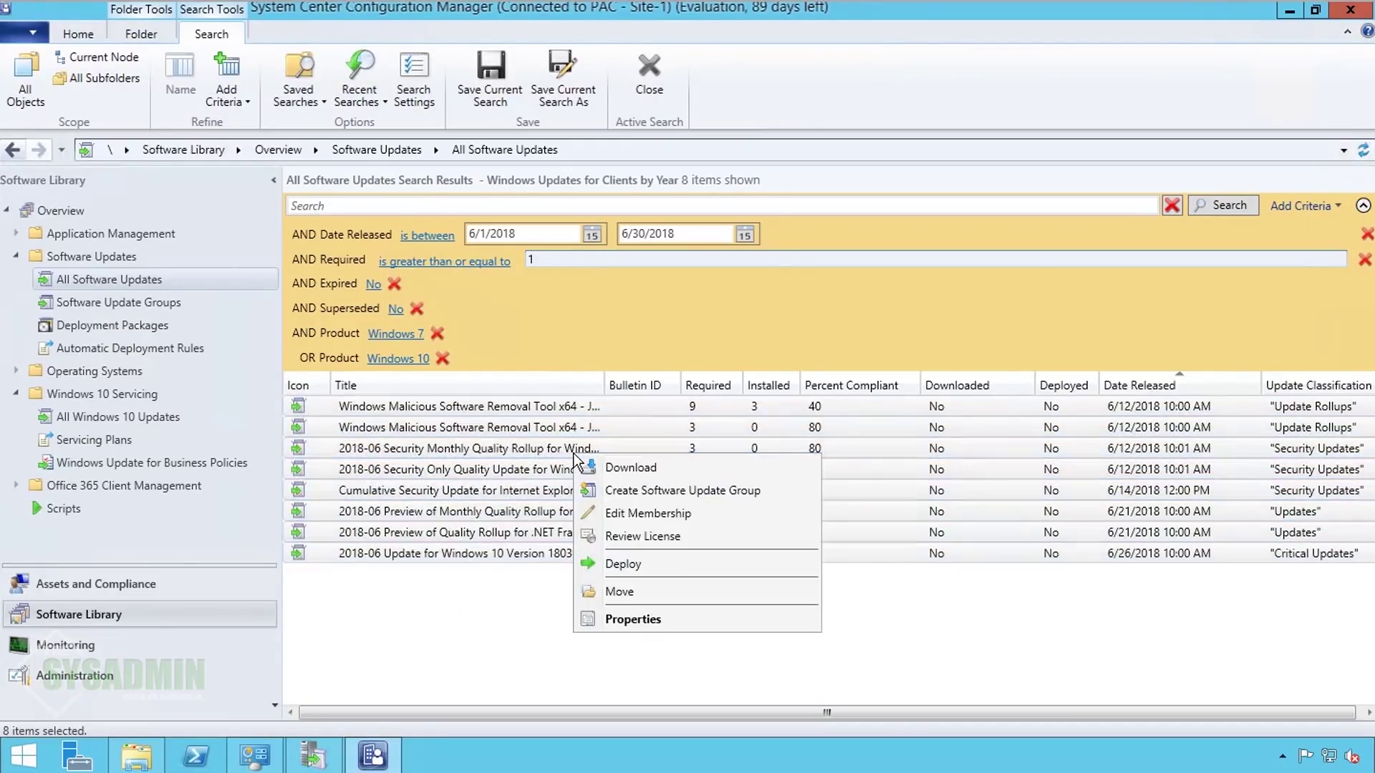
{"action": "left_click", "coordinate": [677, 493]}
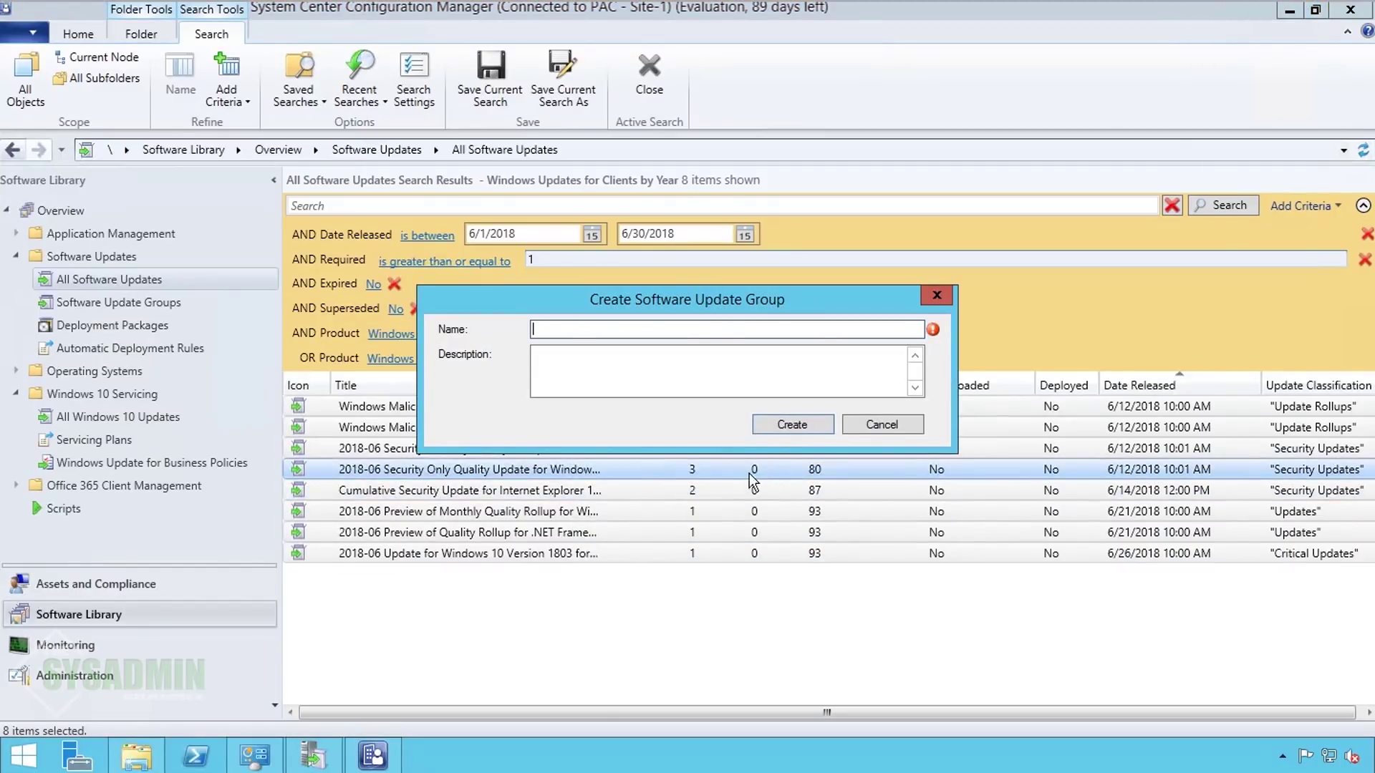
{"action": "type", "text": "Windows Updates for Workstations - 2018-06"}
{"action": "left_click", "coordinate": [796, 424]}
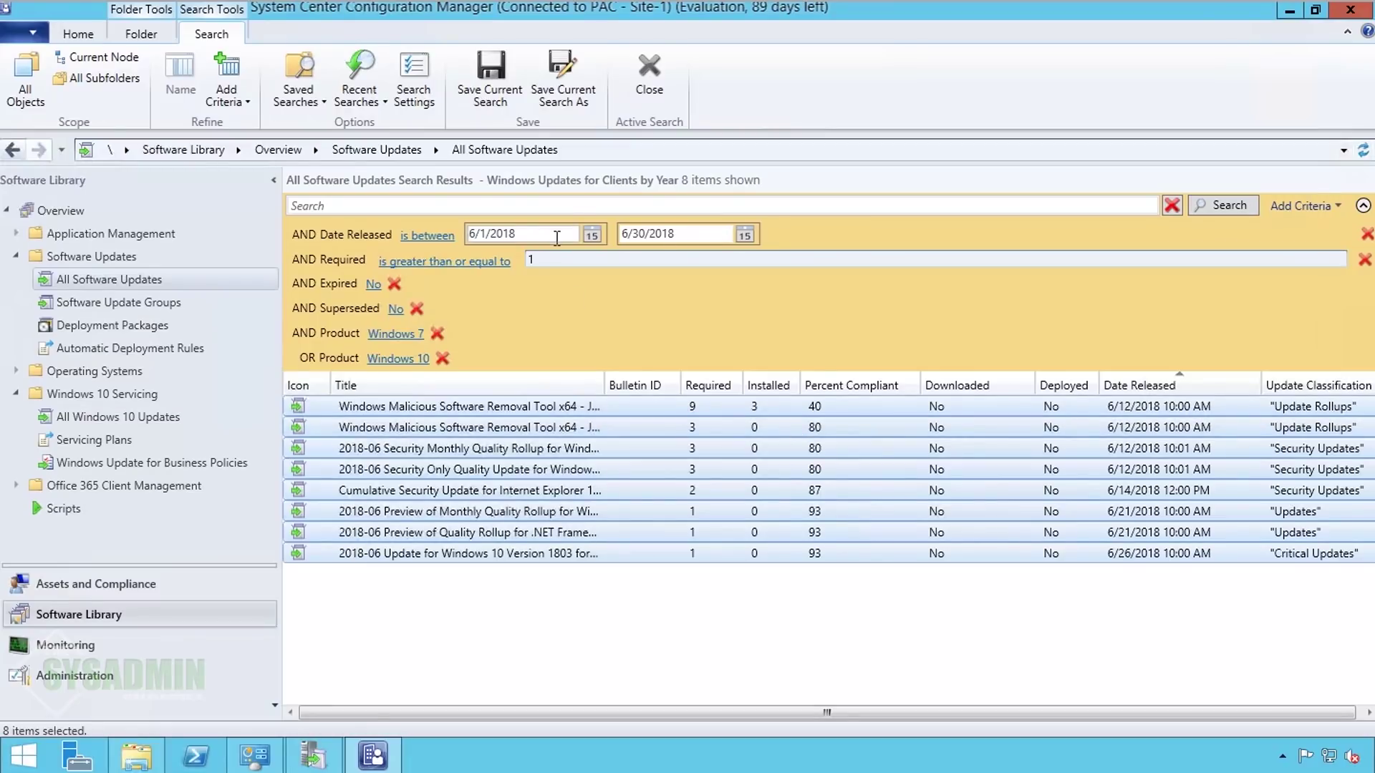
Step: Set the Date Released criterion to between 5/1/2018 and 5/31/2018 and run the search
{"action": "left_click", "coordinate": [745, 234]}
{"action": "left_click", "coordinate": [727, 309]}
{"action": "double_click", "coordinate": [473, 233]}
{"action": "type", "text": "5"}
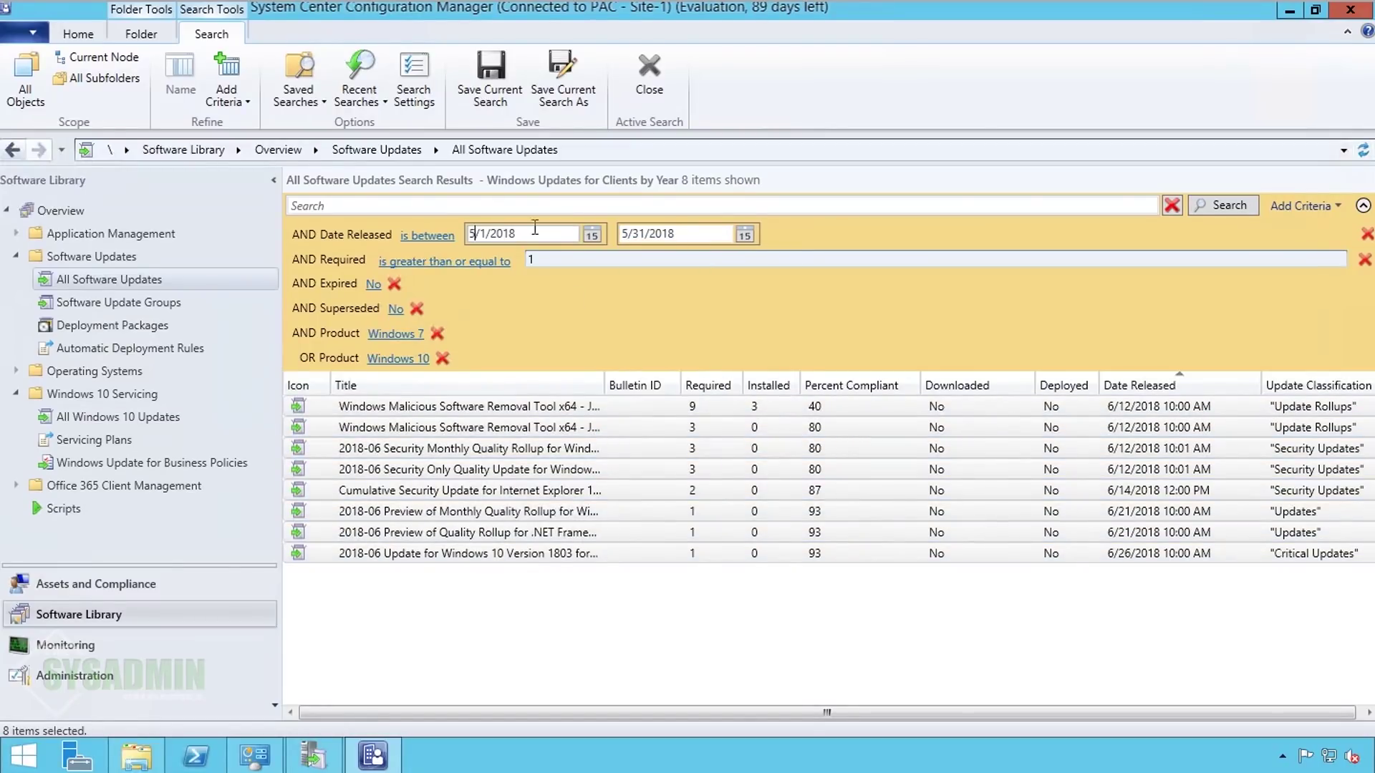
{"action": "left_click", "coordinate": [1221, 205]}
Step: Create a software update group named Windows Updates for Workstations - 2018-05 from all the May search results
{"action": "right_click", "coordinate": [574, 441]}
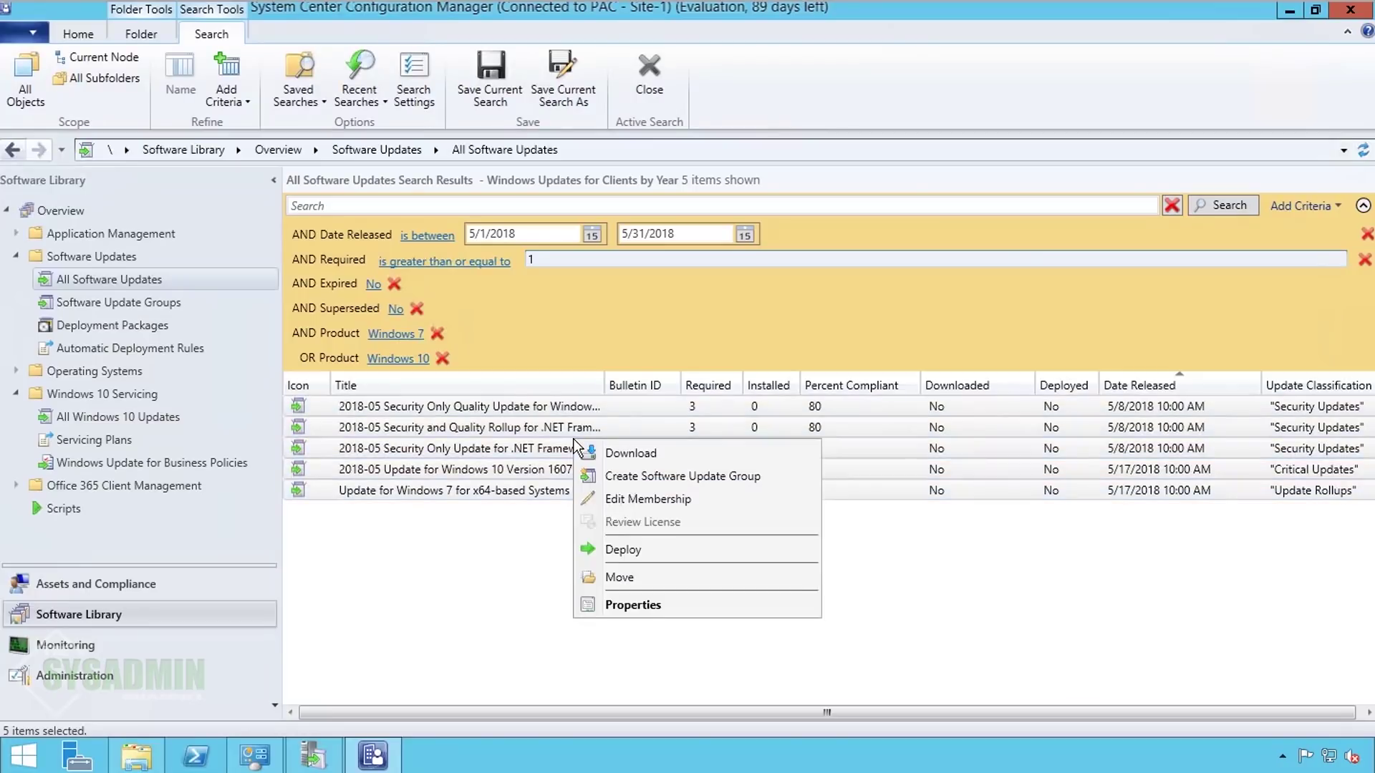
{"action": "left_click", "coordinate": [682, 476]}
{"action": "type", "text": "Windows Updates for Workstations - 2018-05"}
{"action": "left_click", "coordinate": [793, 420]}
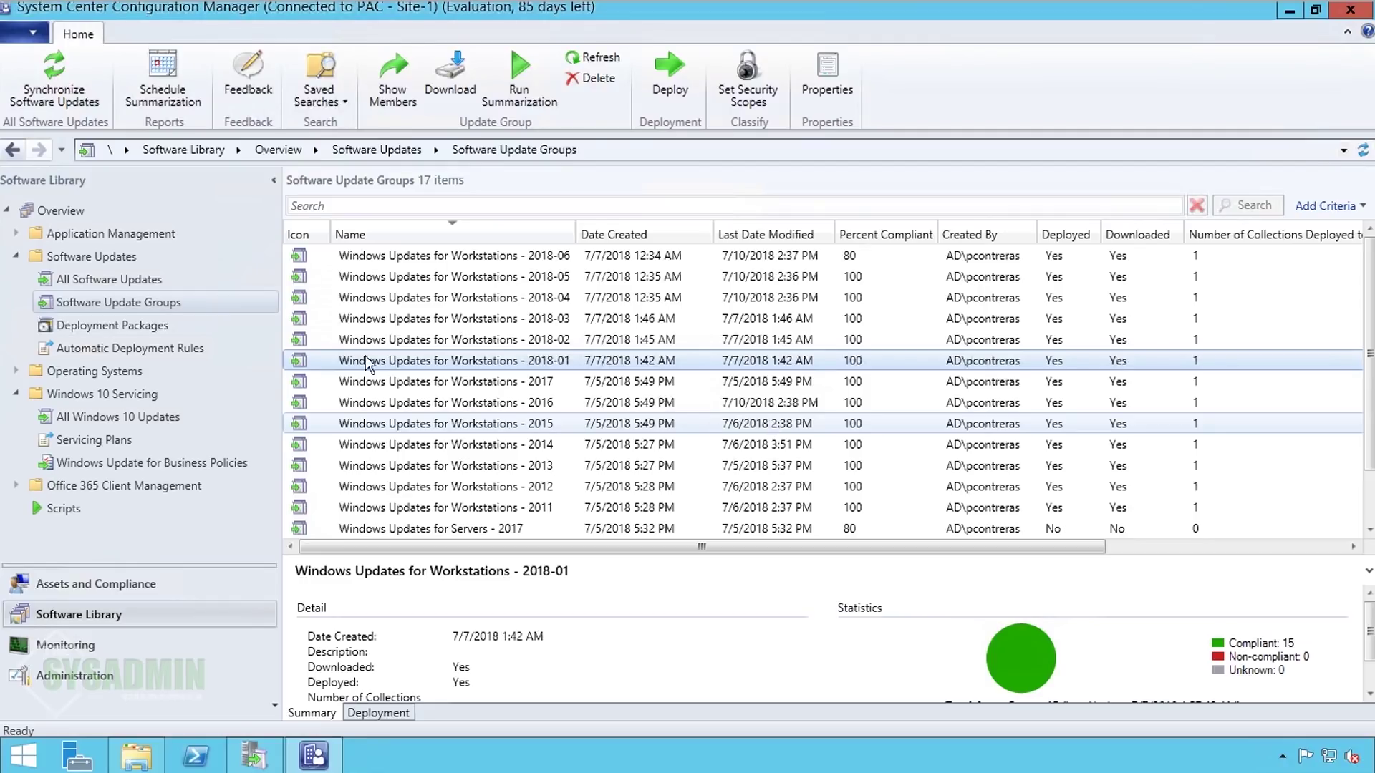
Step: Start an automatic deployment rule named Windows Updates for Workstations based on the Patch Tuesday template
{"action": "left_click", "coordinate": [163, 349]}
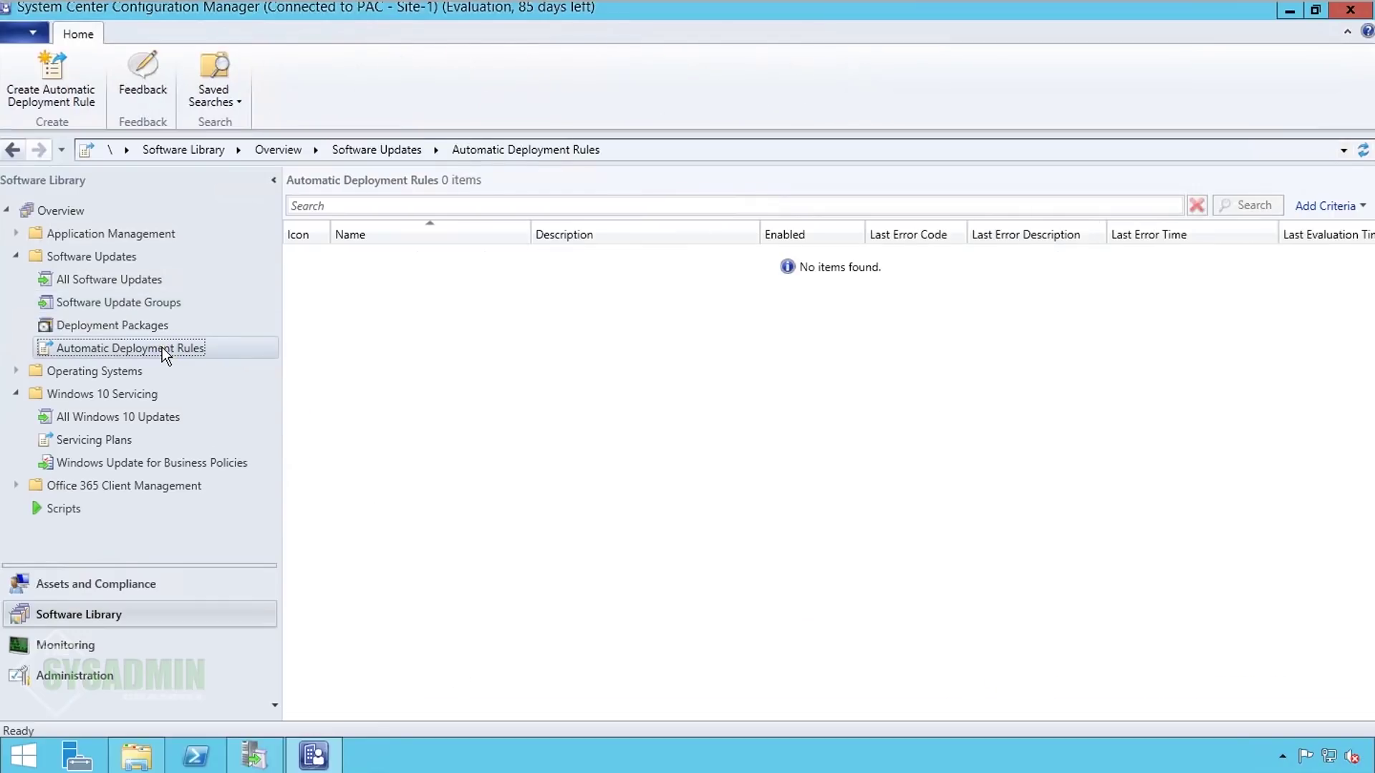
{"action": "right_click", "coordinate": [479, 348]}
{"action": "left_click", "coordinate": [627, 358]}
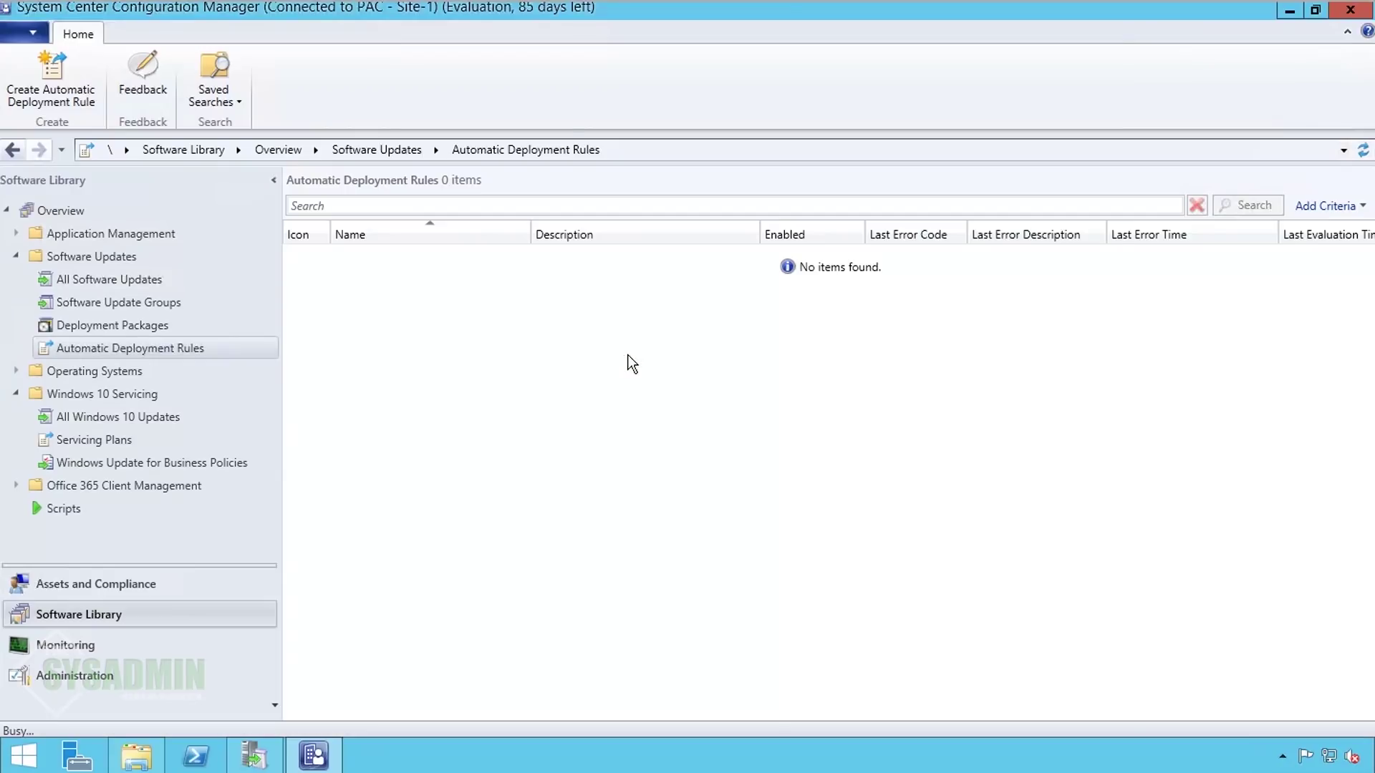
{"action": "type", "text": "Windows Updates for Workstations"}
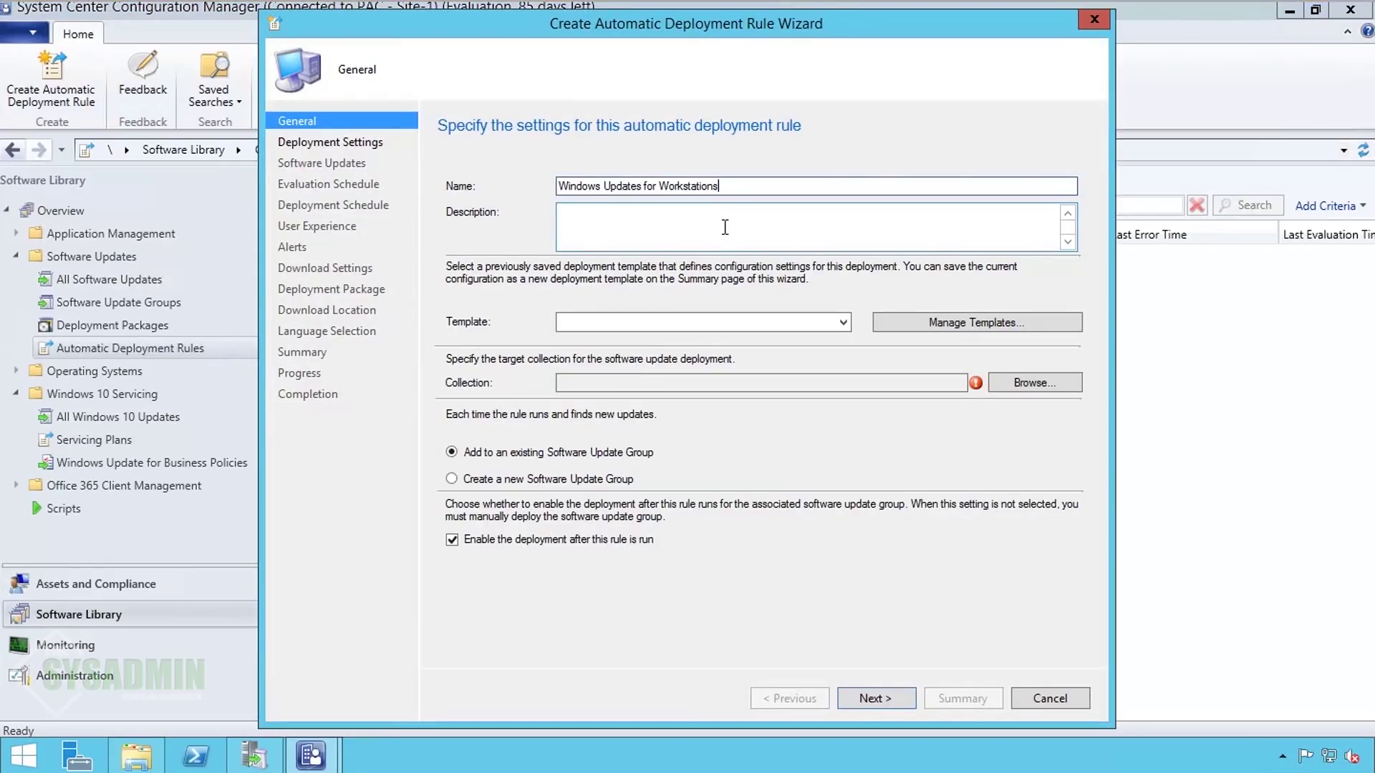
{"action": "left_click", "coordinate": [713, 225]}
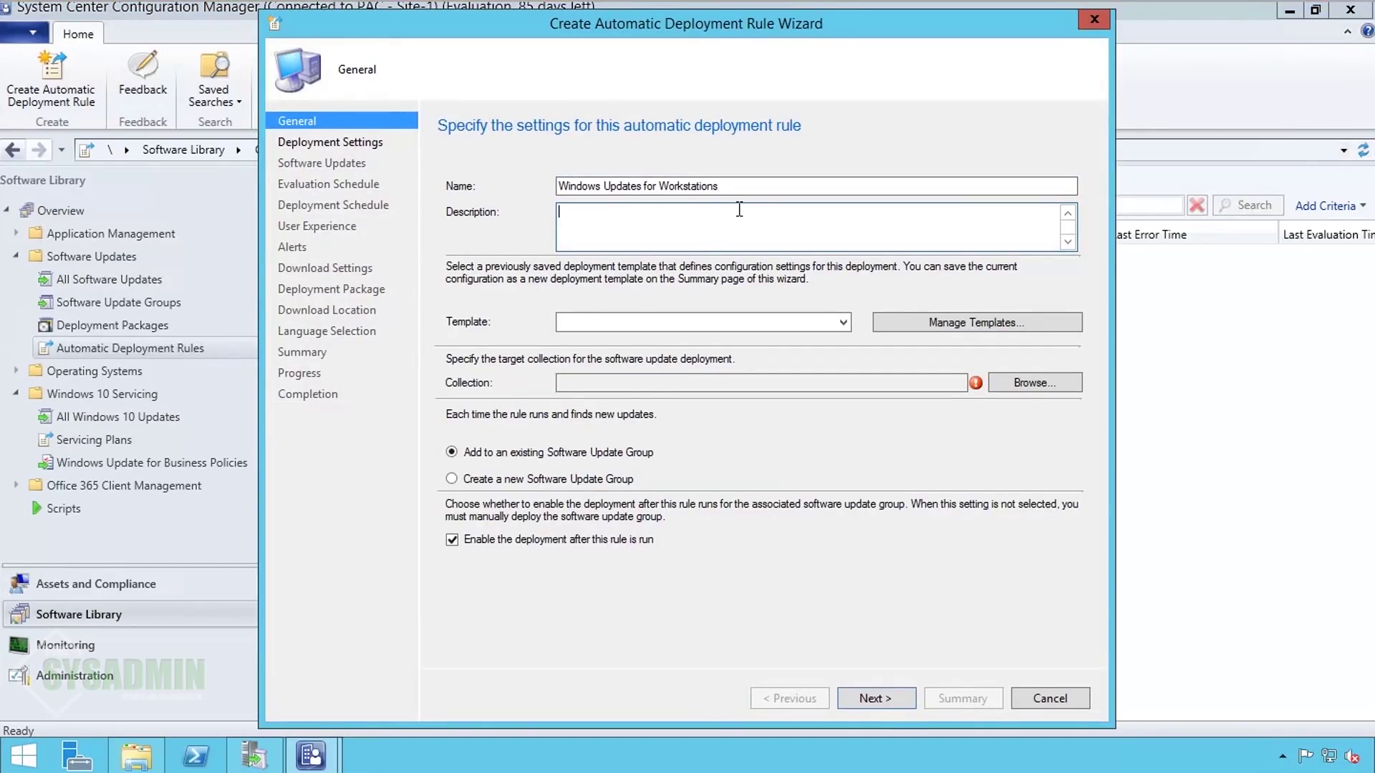
{"action": "left_click", "coordinate": [844, 321]}
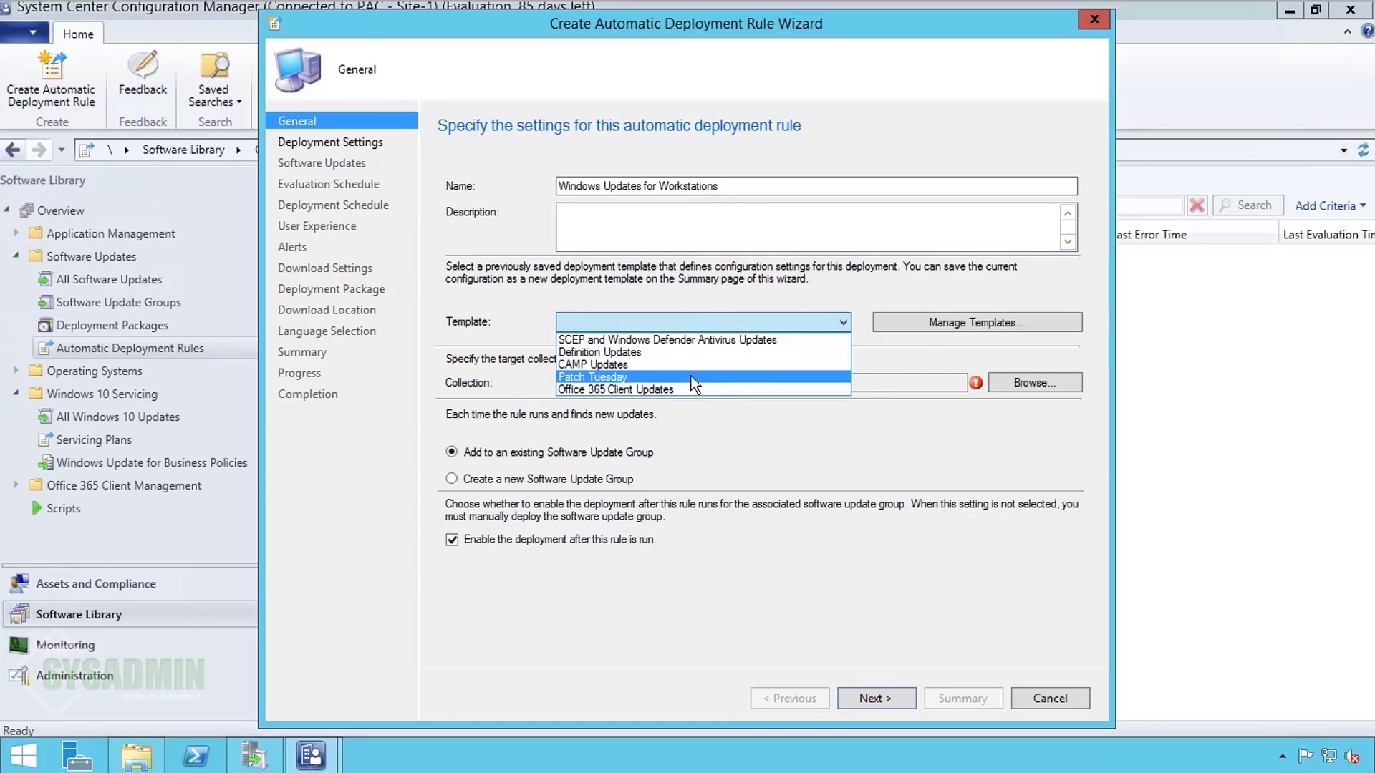
{"action": "left_click", "coordinate": [673, 376]}
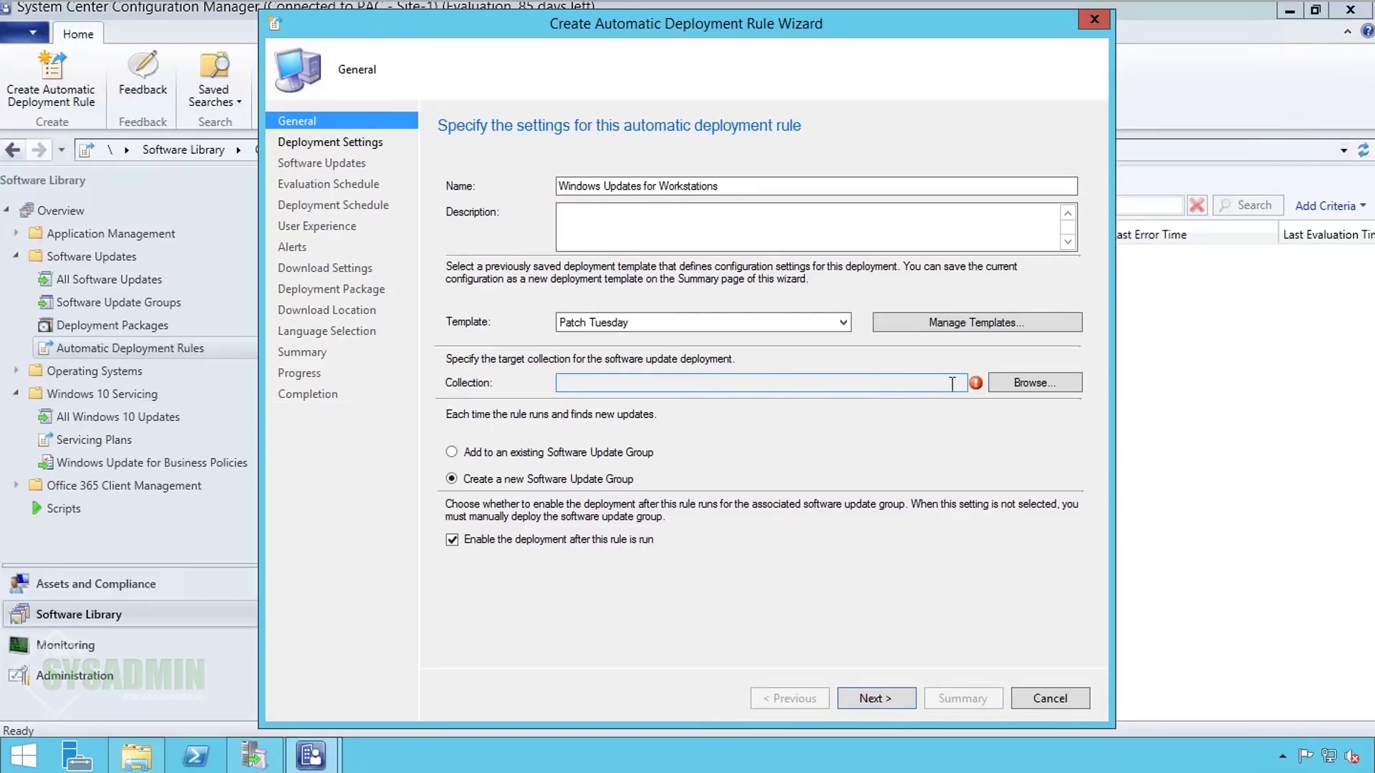
Step: Target the rule at the Workstations - Test Group collection from the Windows Updates folder and accept the default deployment settings
{"action": "left_click", "coordinate": [1026, 384]}
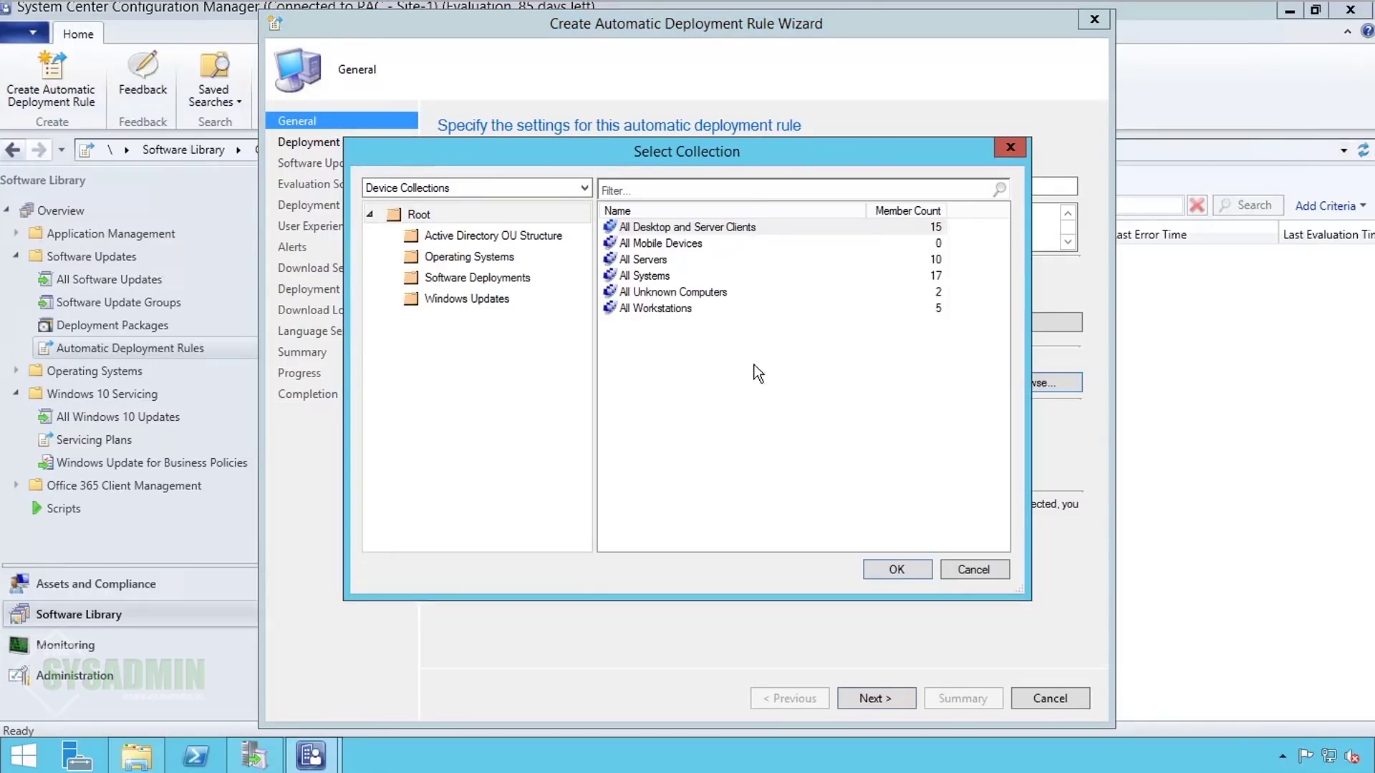
{"action": "left_click", "coordinate": [480, 301]}
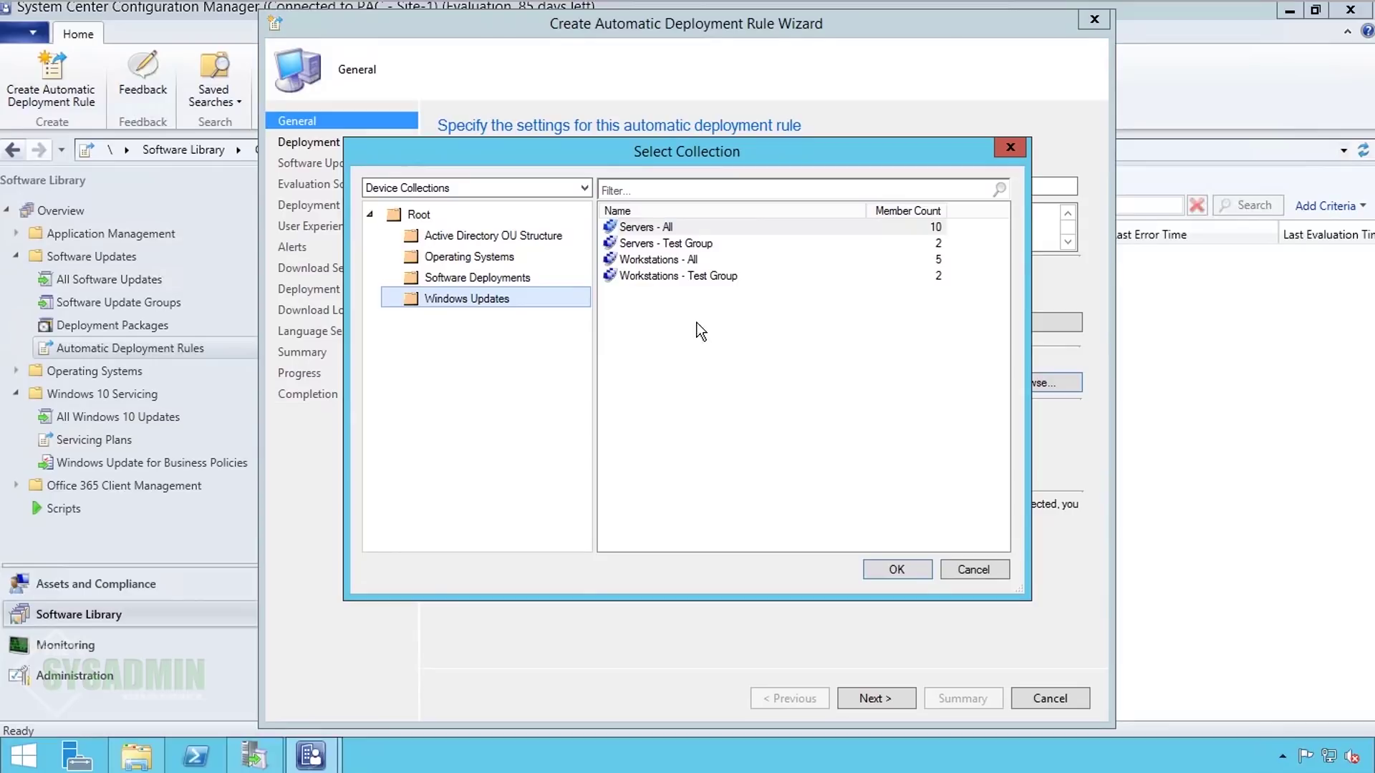
{"action": "left_click", "coordinate": [723, 277]}
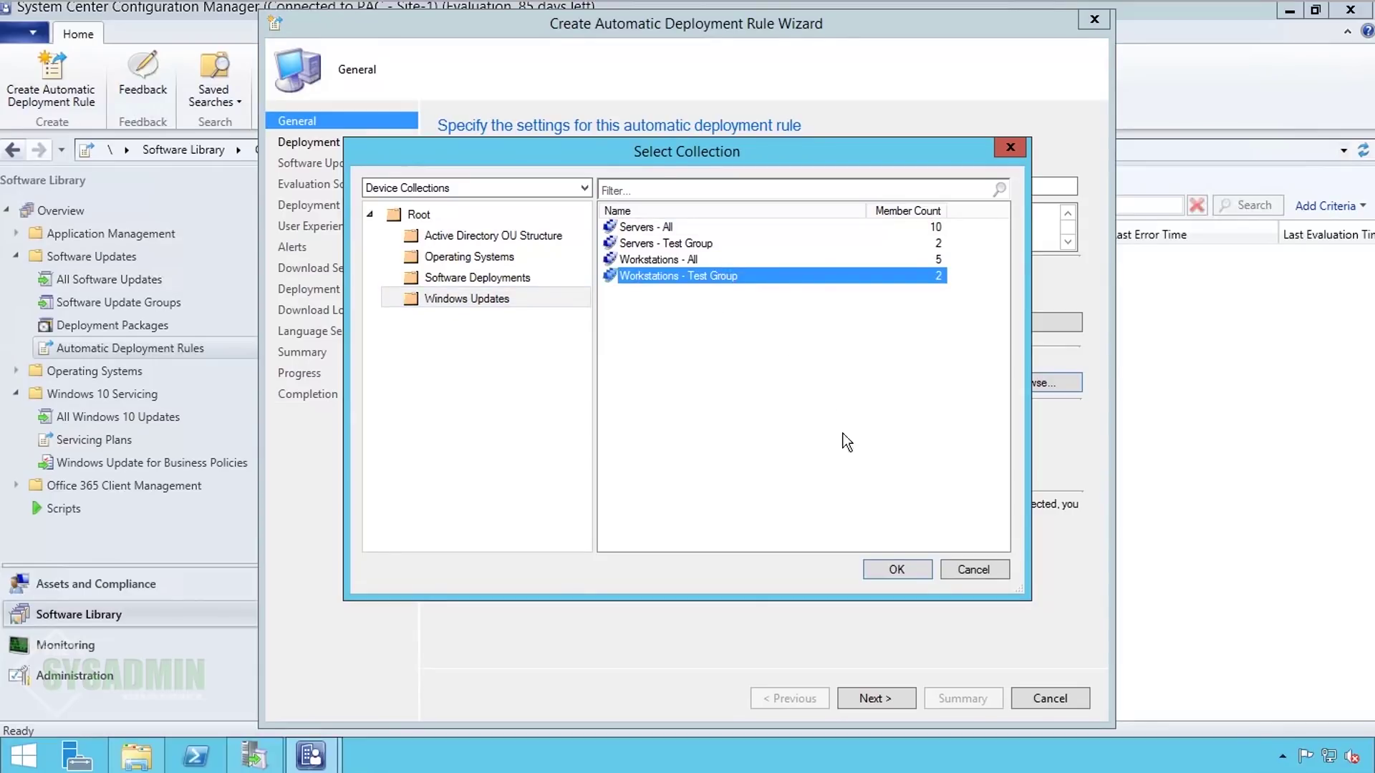
{"action": "left_click", "coordinate": [898, 569]}
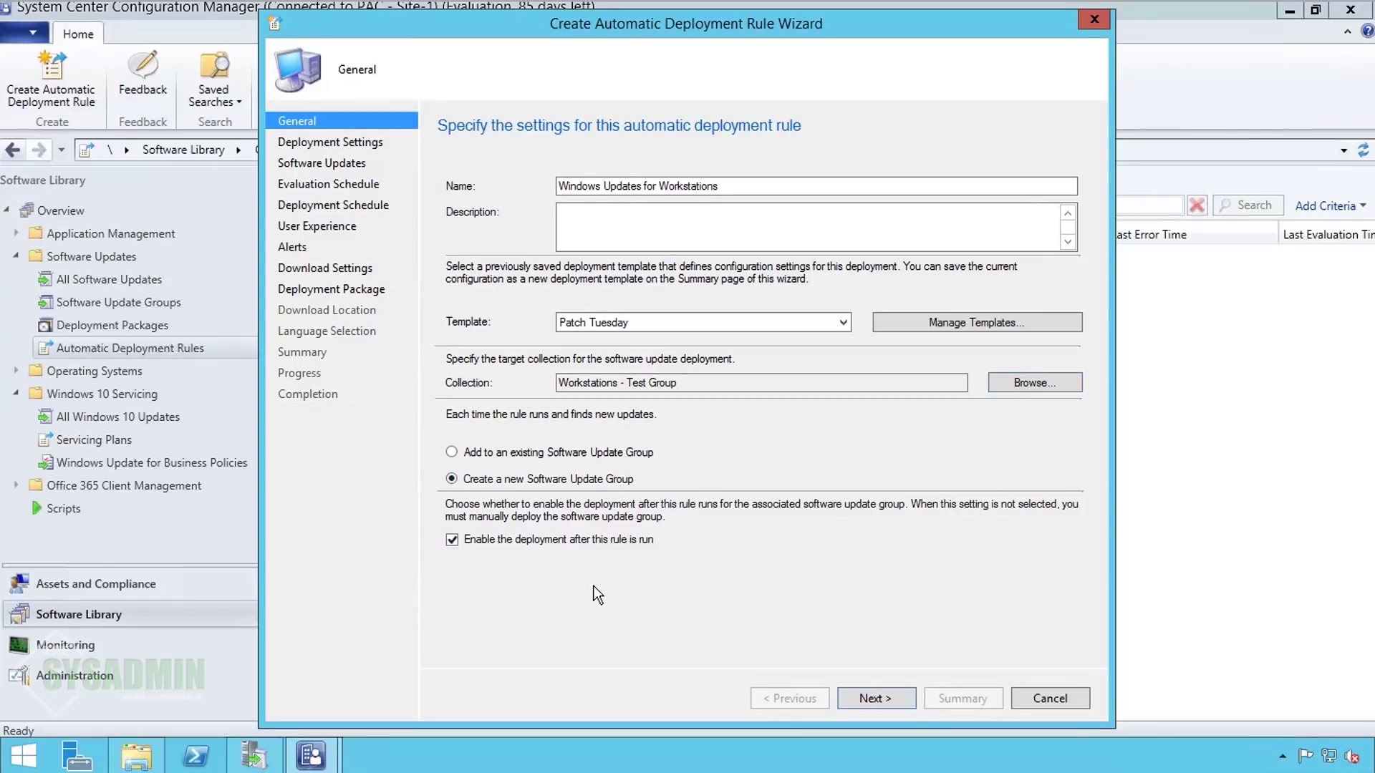
{"action": "left_click", "coordinate": [879, 706]}
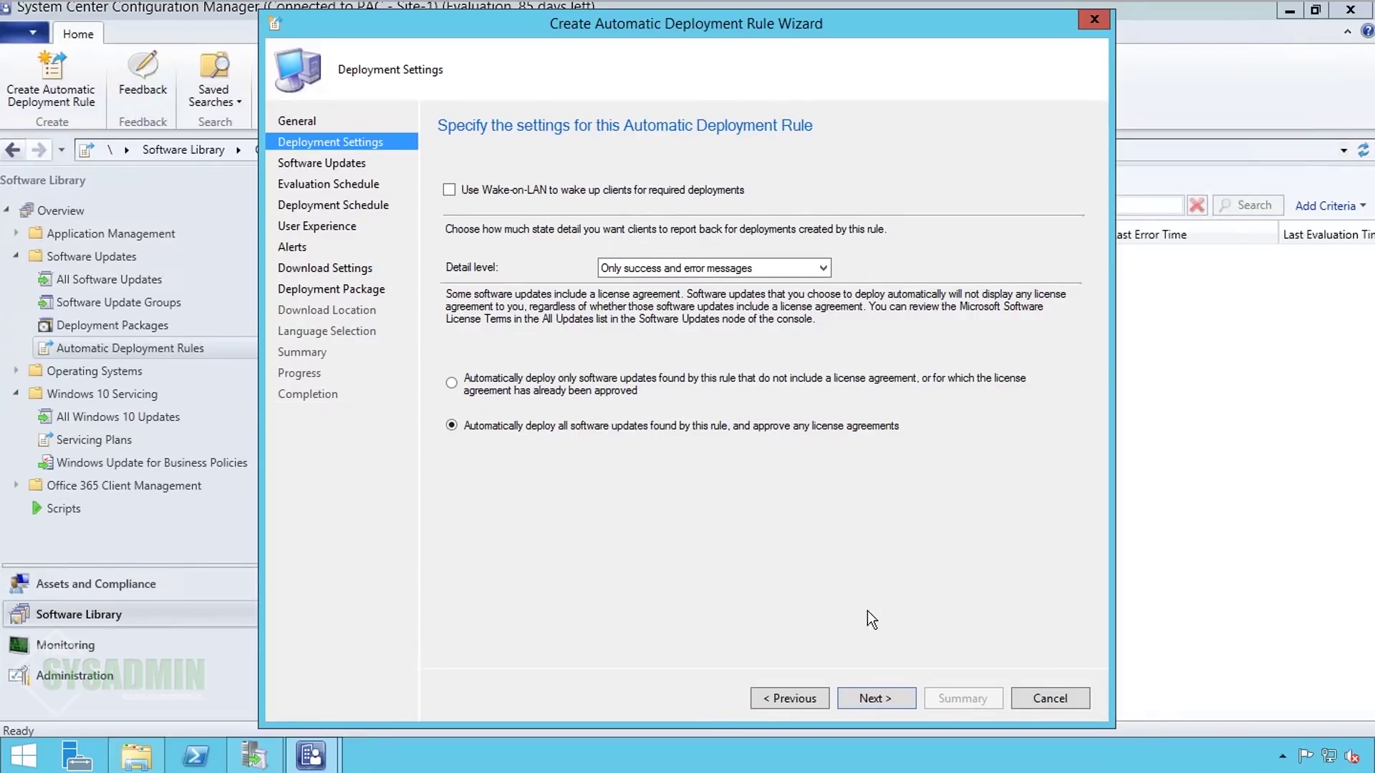
{"action": "left_click", "coordinate": [888, 698]}
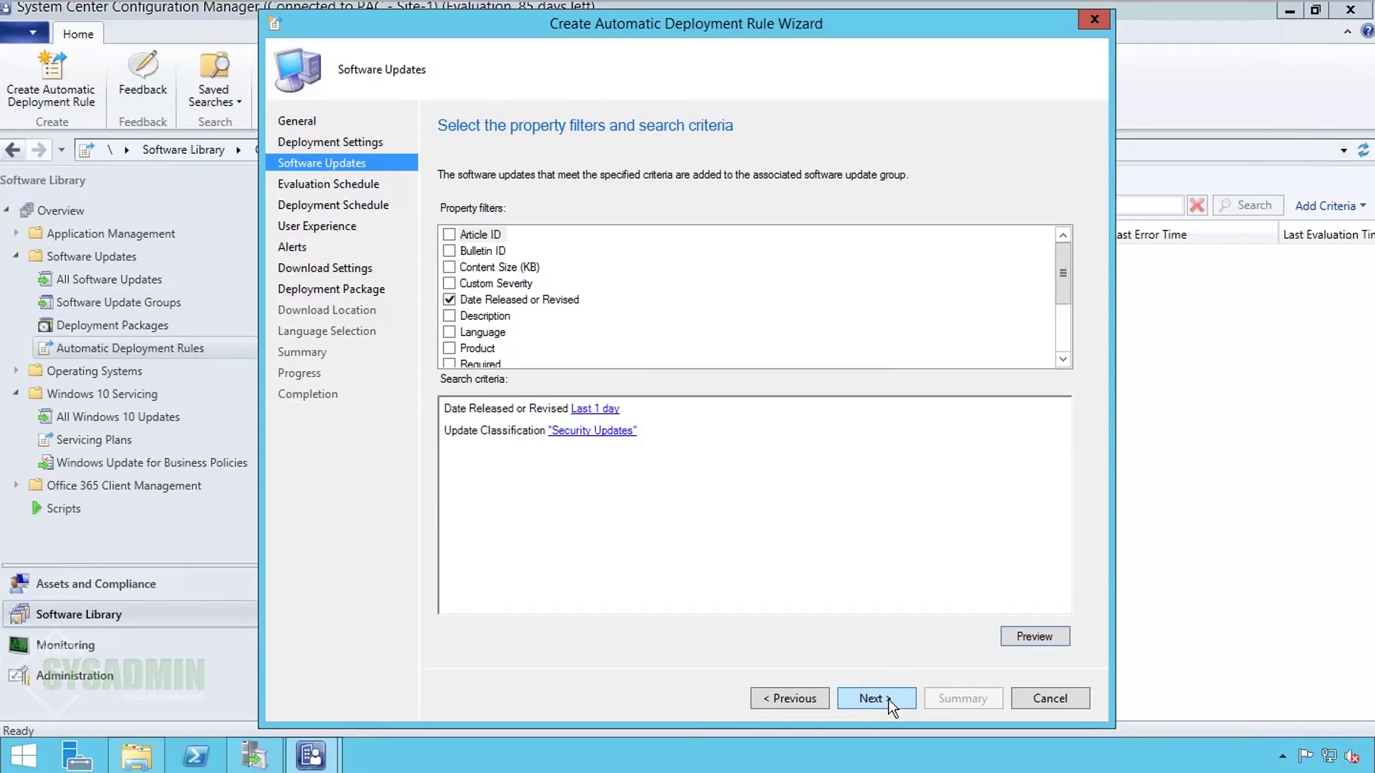
Step: Set the rule's Date Released or Revised search criterion to Last 1 month
{"action": "left_click", "coordinate": [554, 300]}
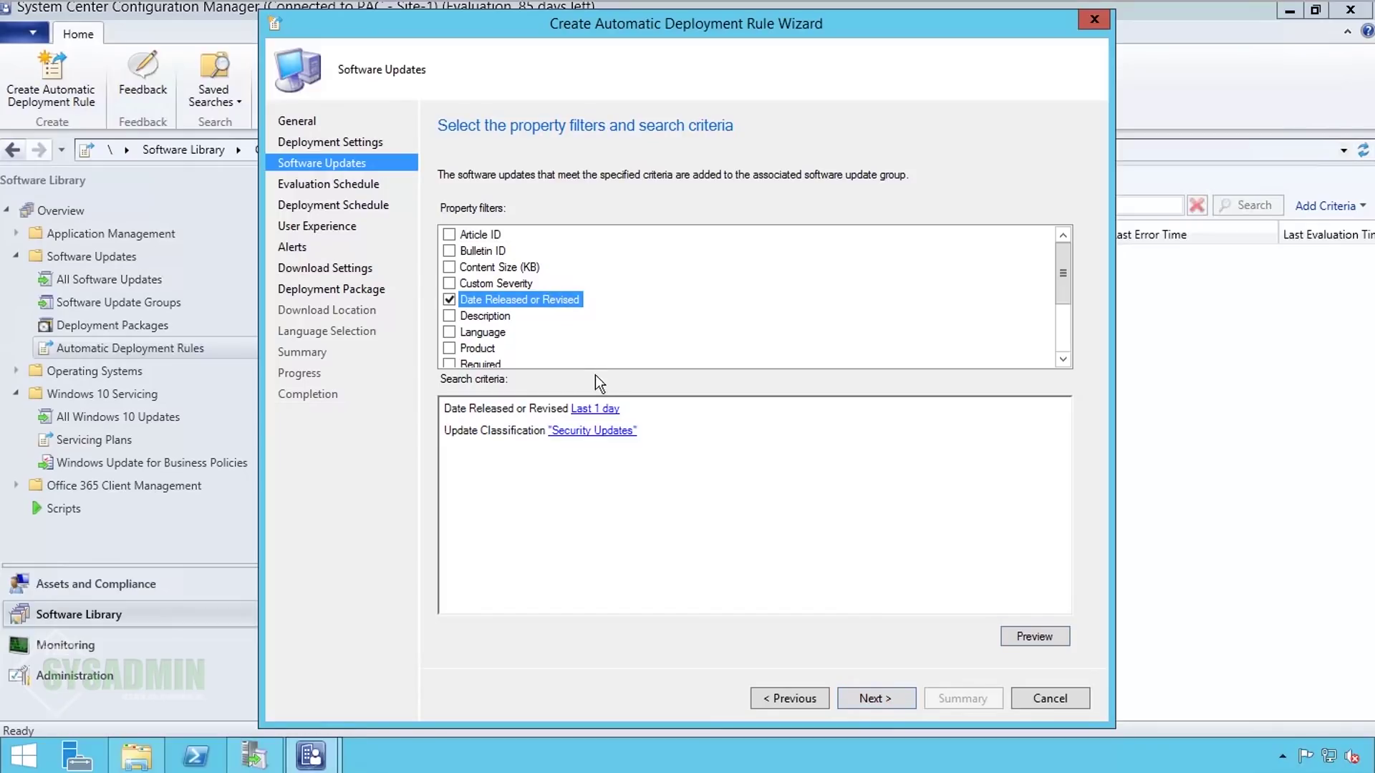
{"action": "left_click", "coordinate": [603, 408]}
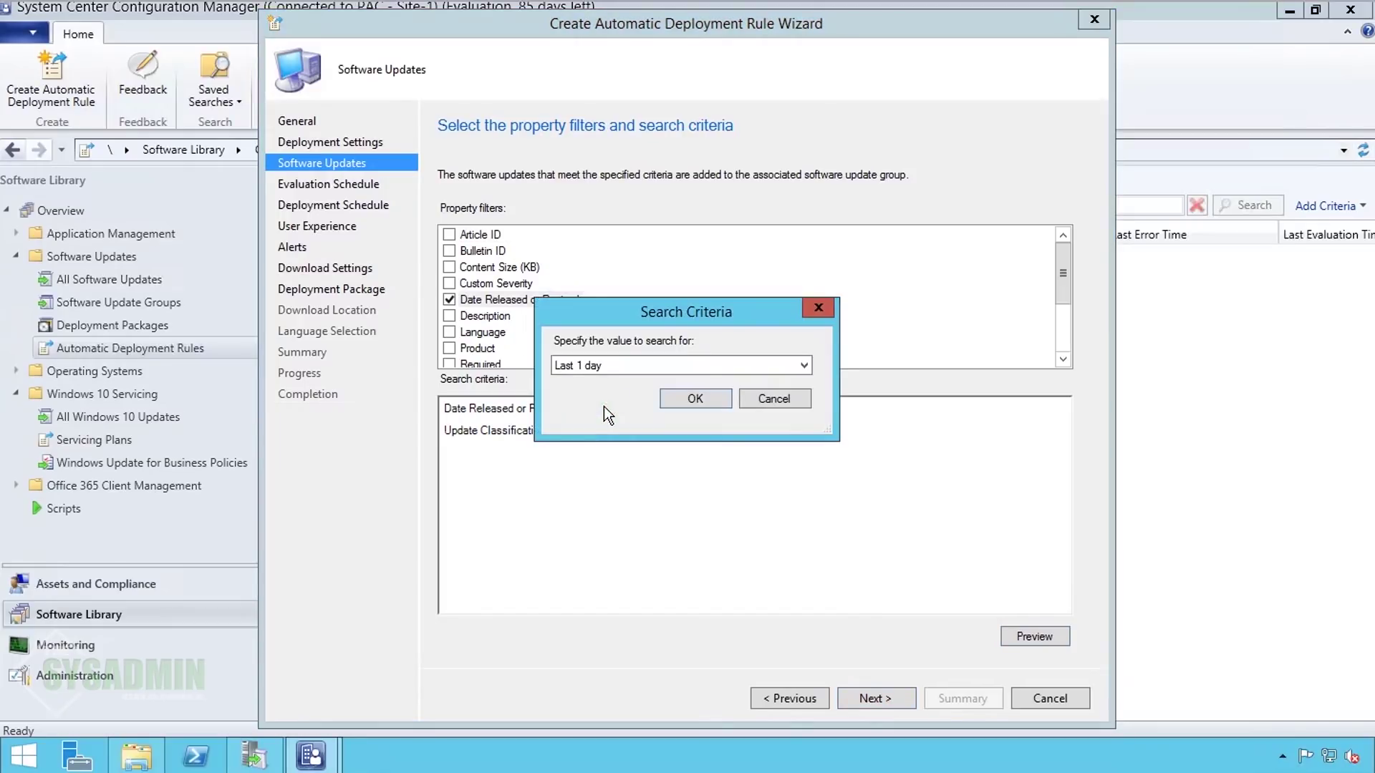
{"action": "left_click", "coordinate": [787, 365]}
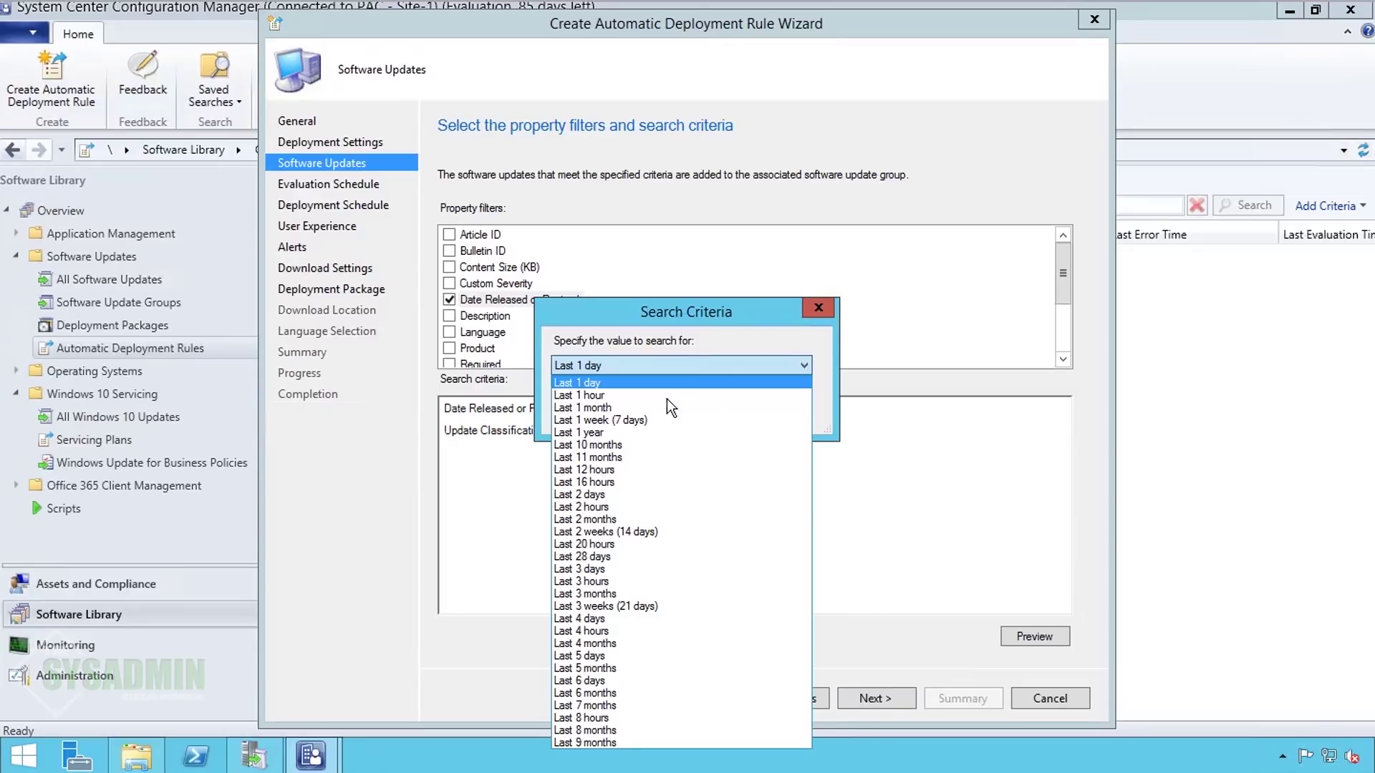
{"action": "left_click", "coordinate": [607, 408]}
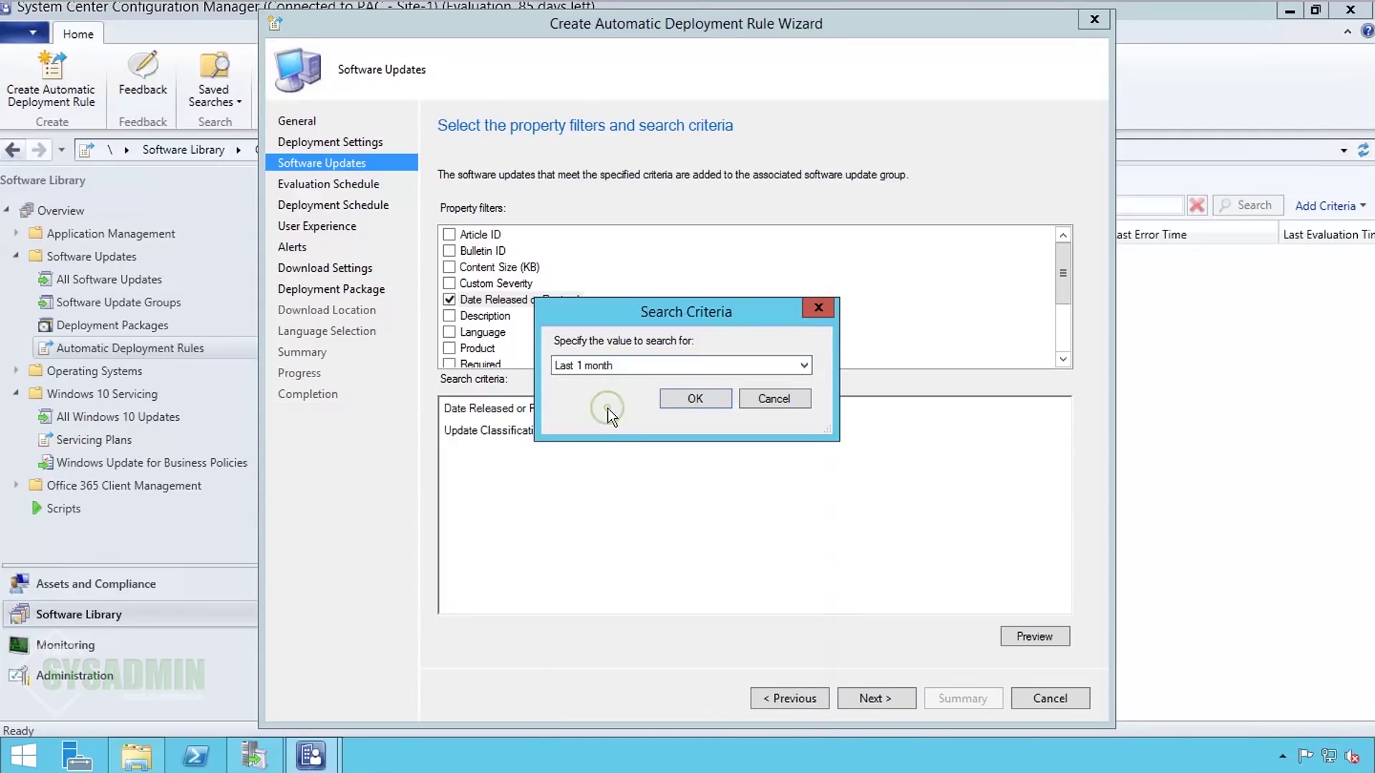
{"action": "left_click", "coordinate": [691, 401]}
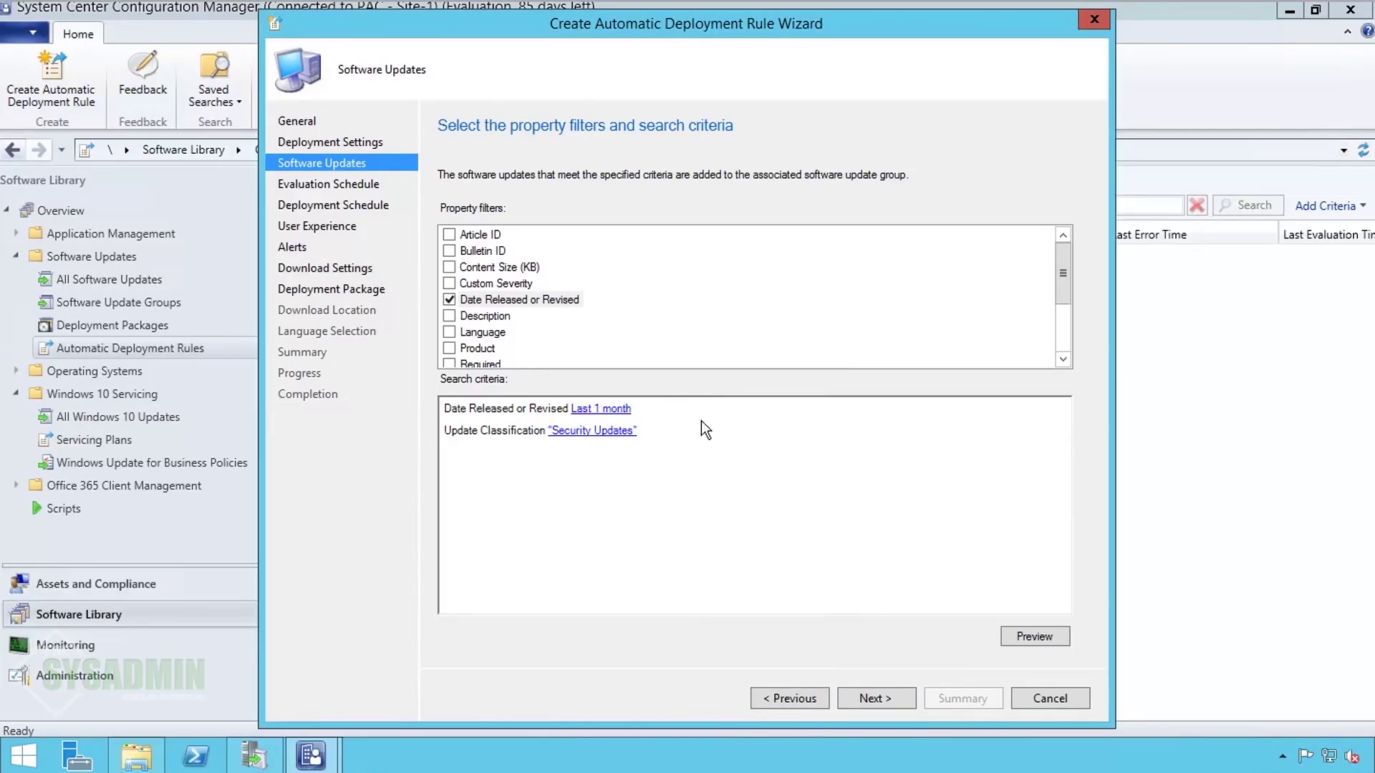
Step: Add Critical Updates, Service Packs, Update Rollups and Updates to the rule's Update Classification criterion alongside Security Updates
{"action": "left_click", "coordinate": [606, 431]}
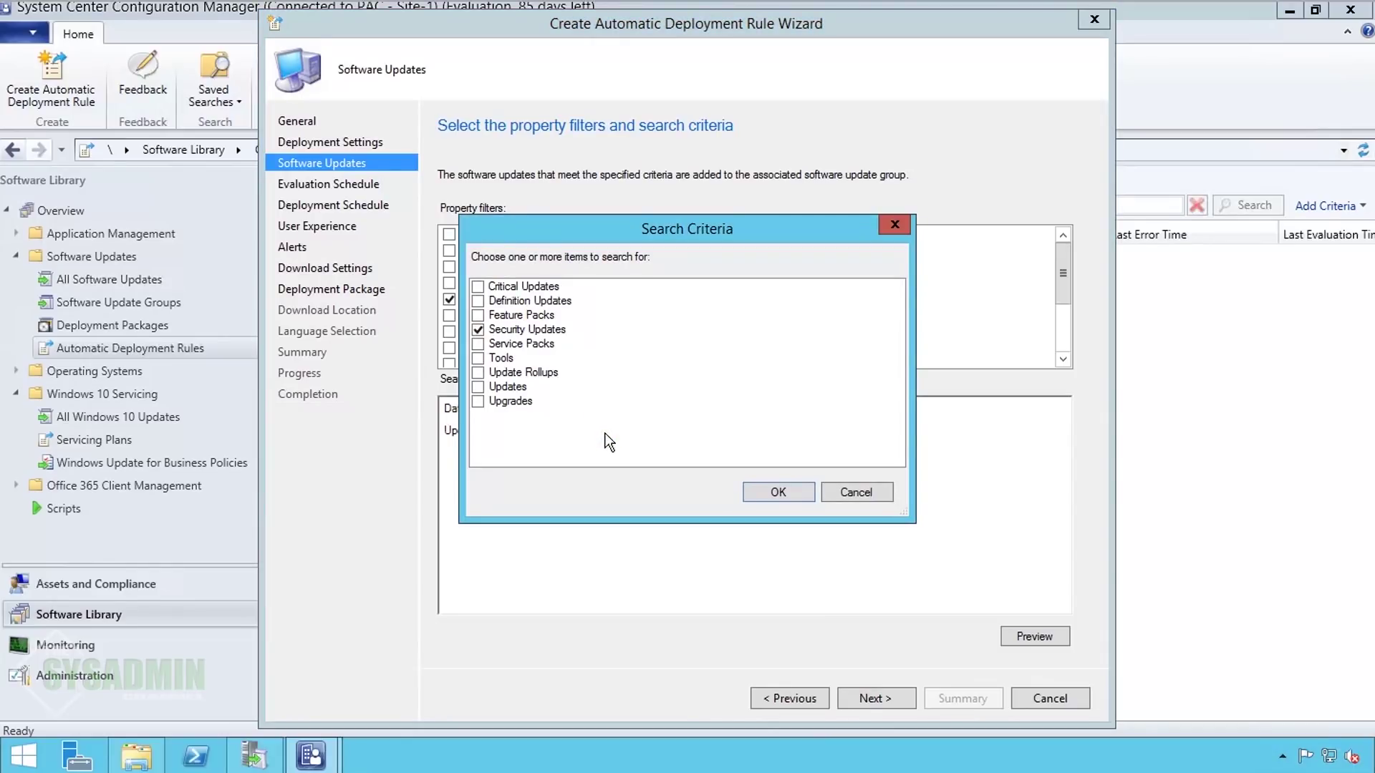
{"action": "left_click", "coordinate": [478, 286]}
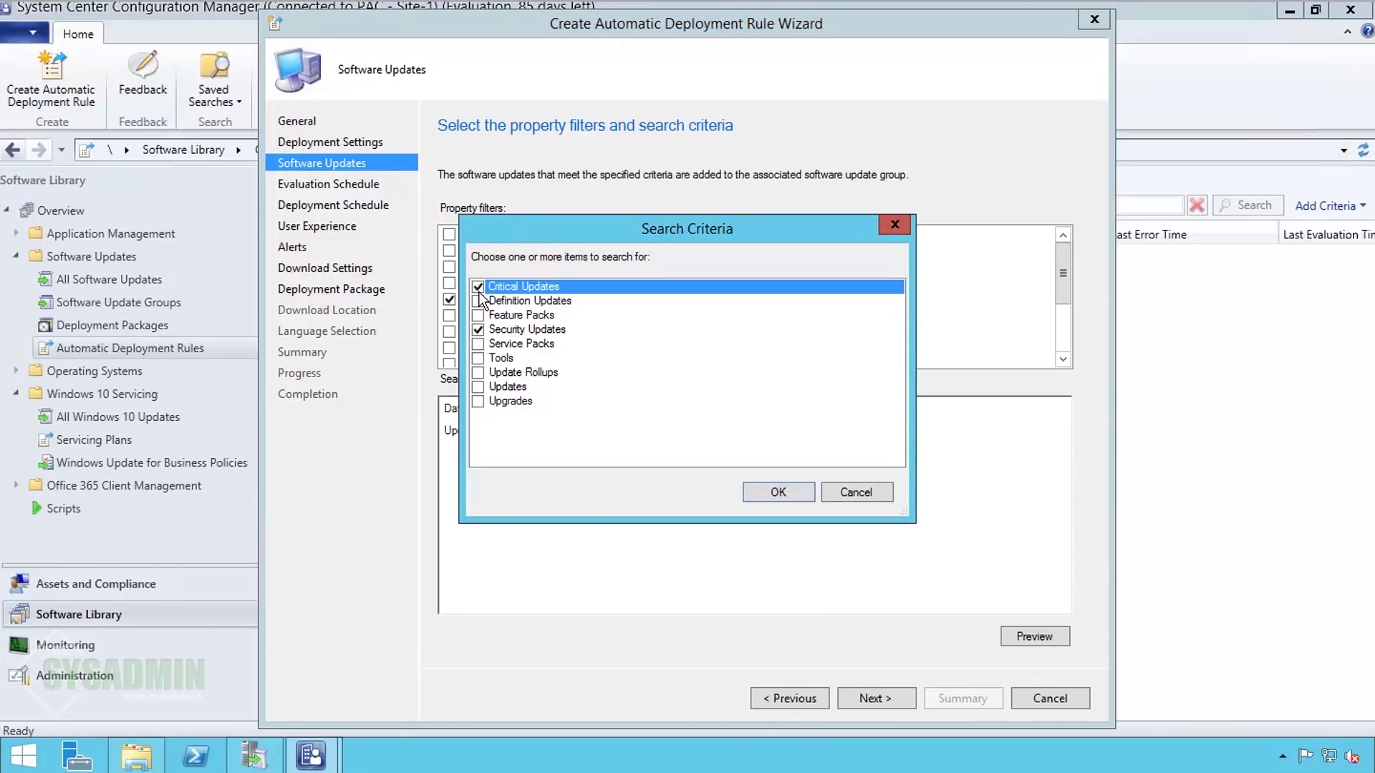
{"action": "left_click", "coordinate": [478, 344]}
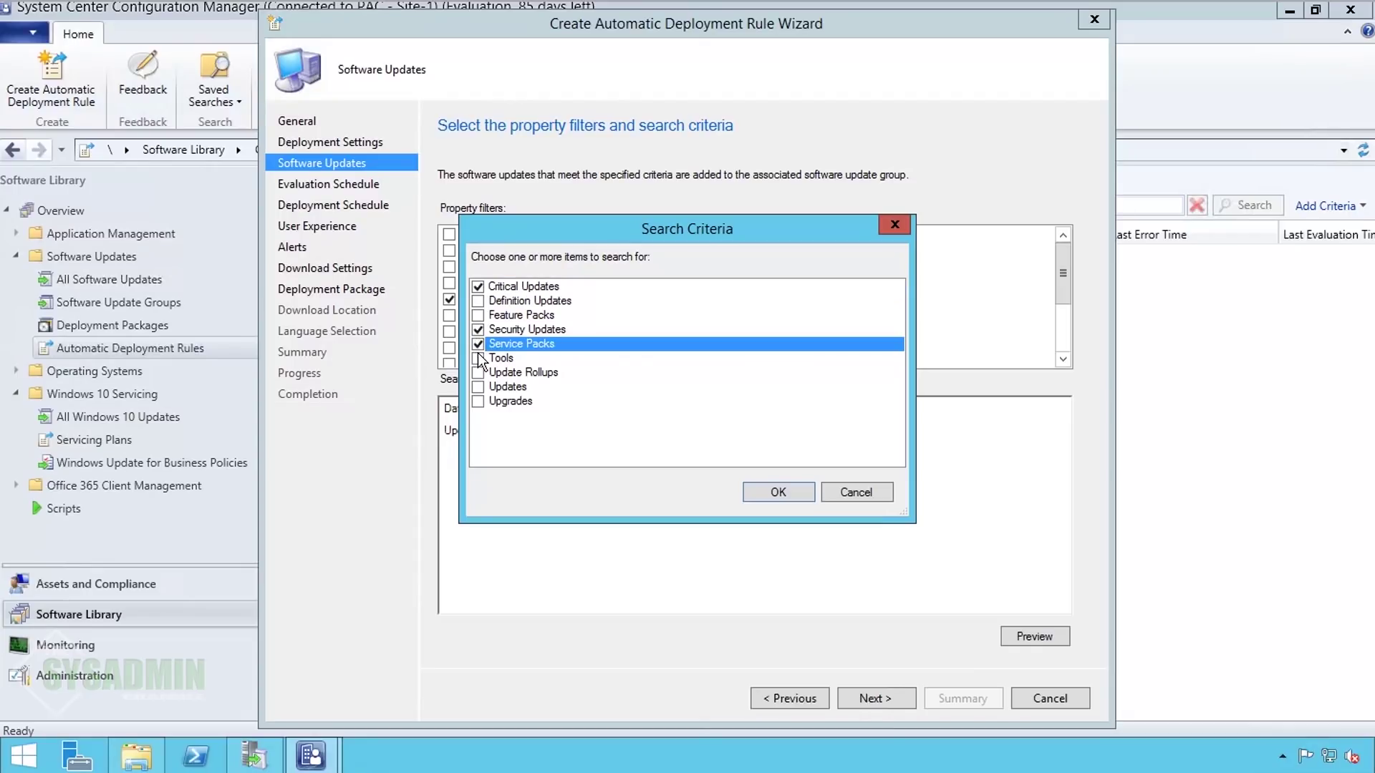
{"action": "left_click", "coordinate": [478, 373]}
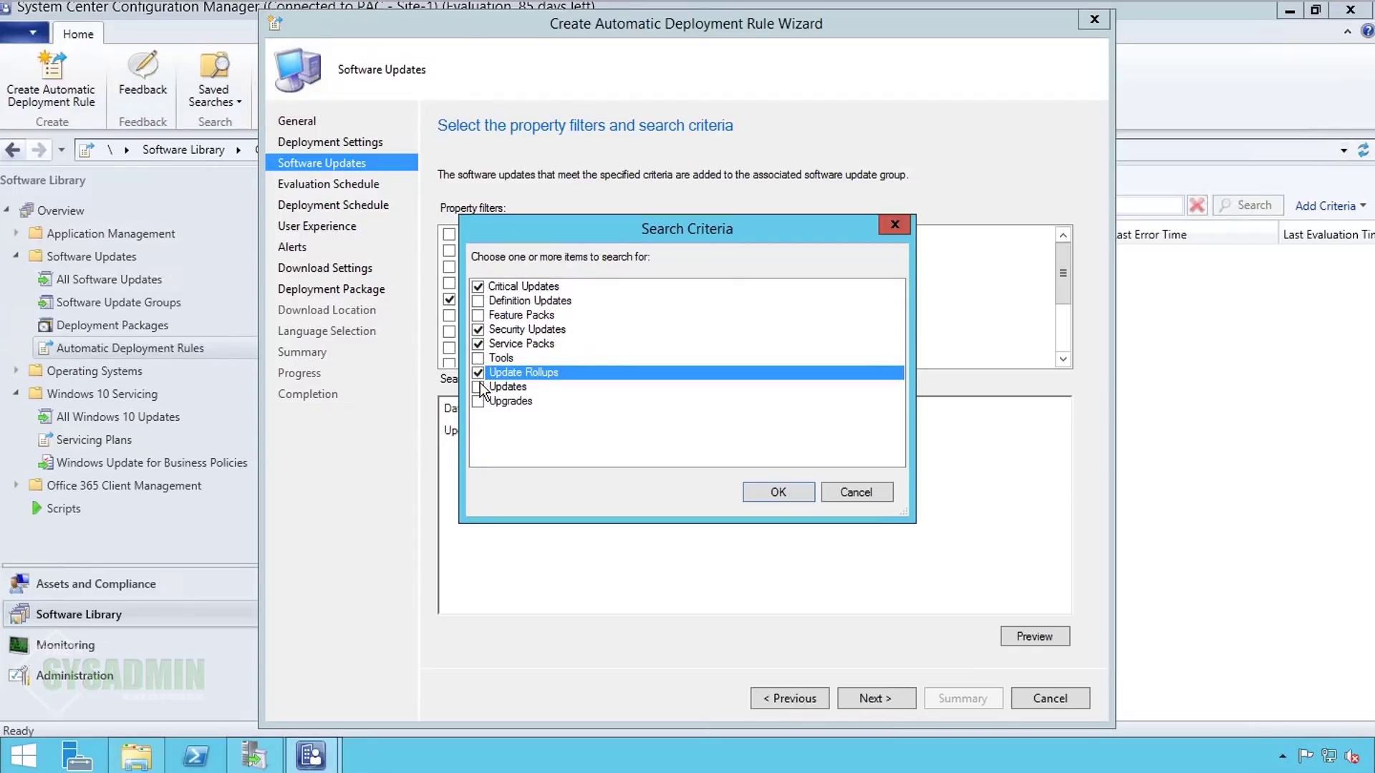
{"action": "left_click", "coordinate": [479, 386]}
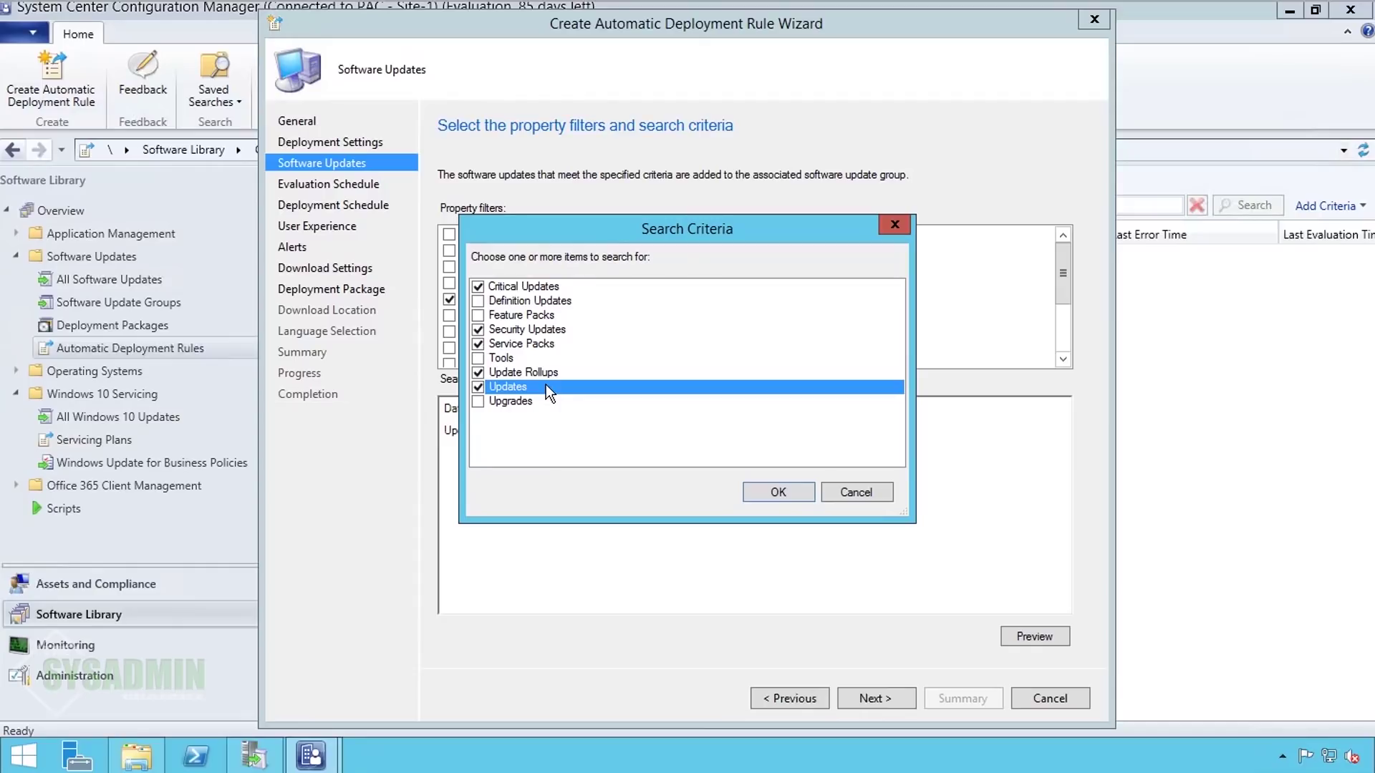
{"action": "left_click", "coordinate": [779, 492]}
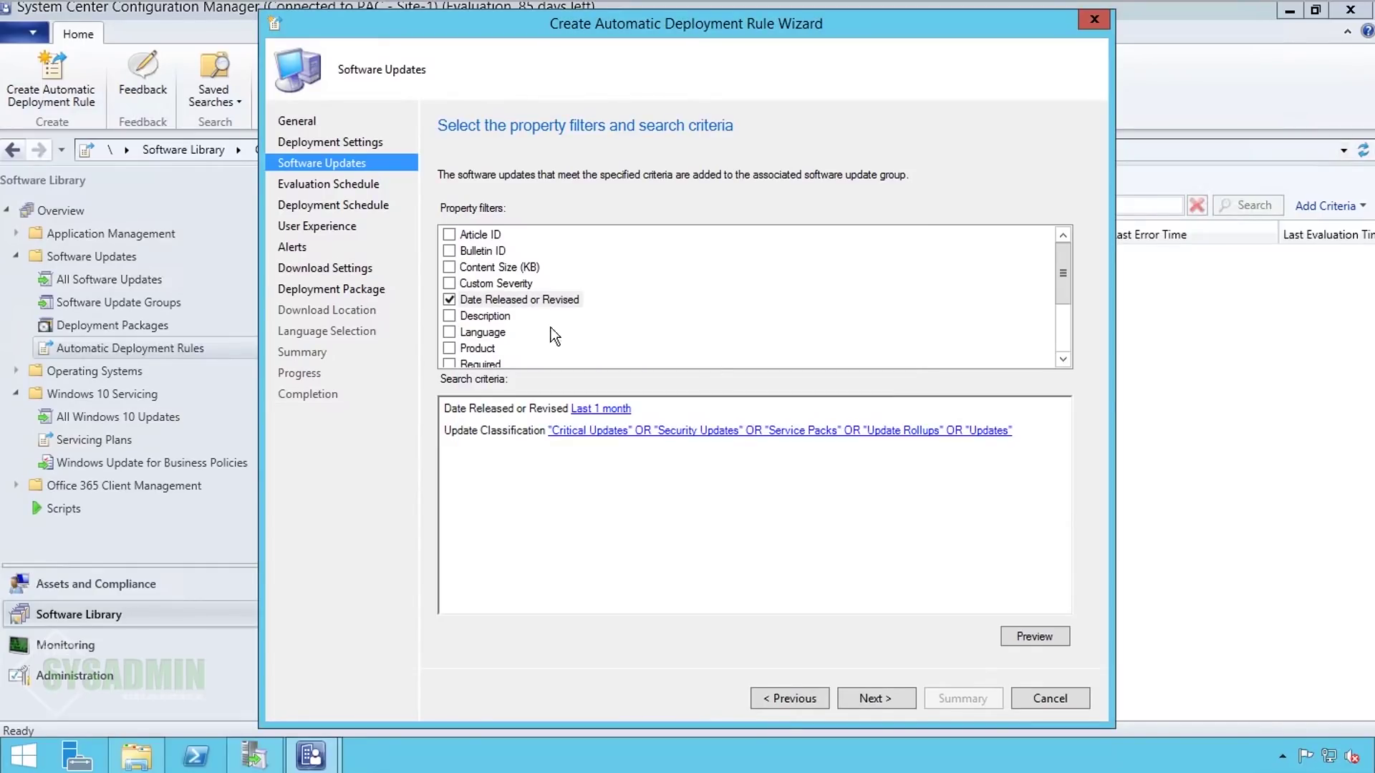
Step: Add a Product criterion to the rule that matches Windows 10 and Windows 7
{"action": "left_click", "coordinate": [450, 348]}
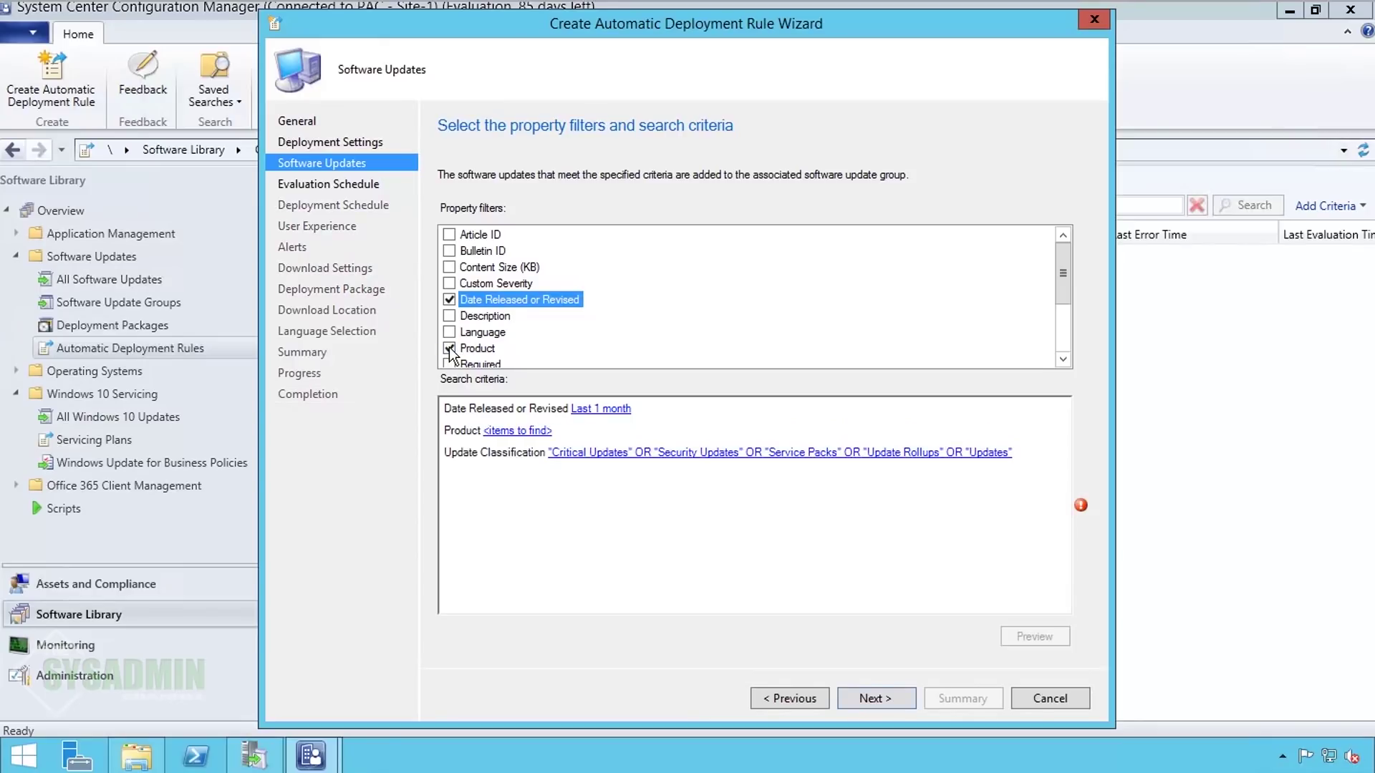
{"action": "left_click", "coordinate": [517, 431]}
{"action": "scroll", "coordinate": [782, 365], "scroll_direction": "down", "scroll_amount": 20}
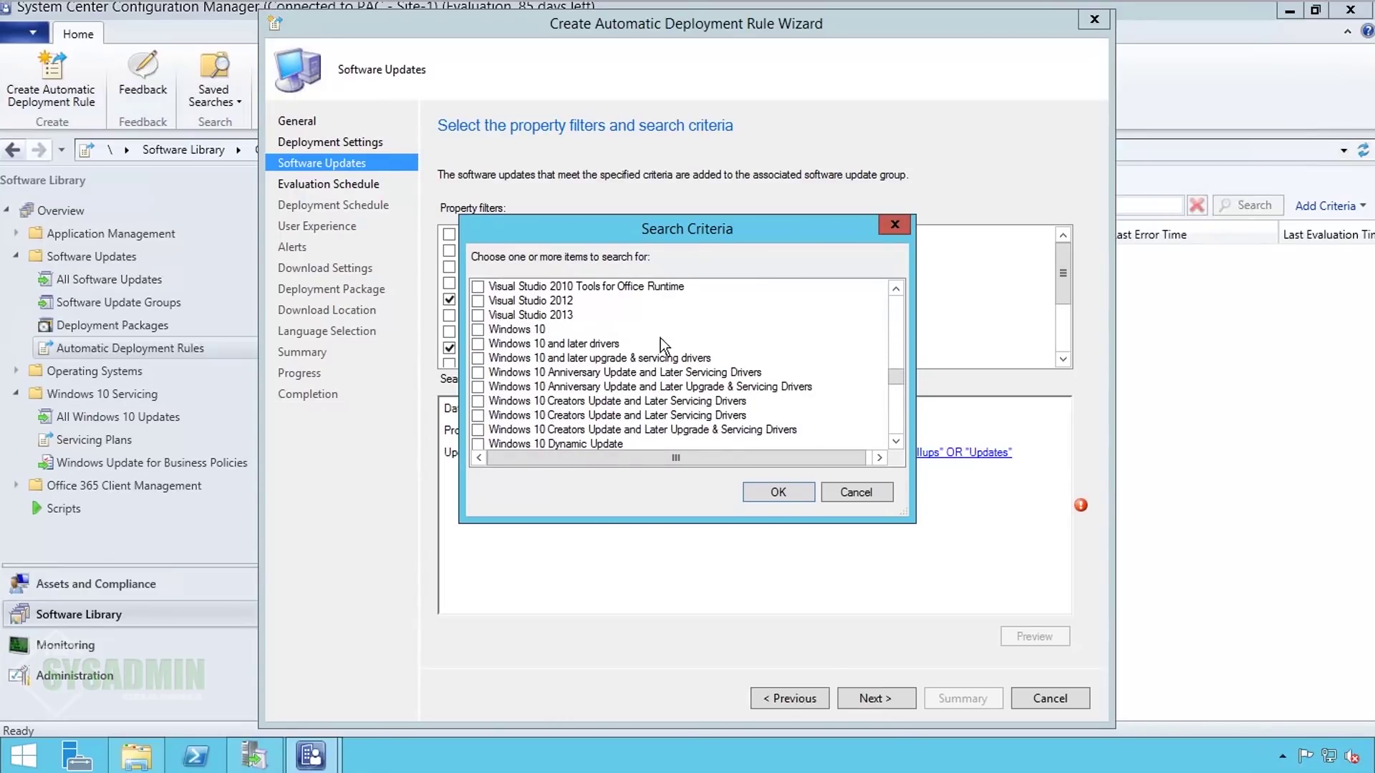
{"action": "left_click", "coordinate": [479, 330]}
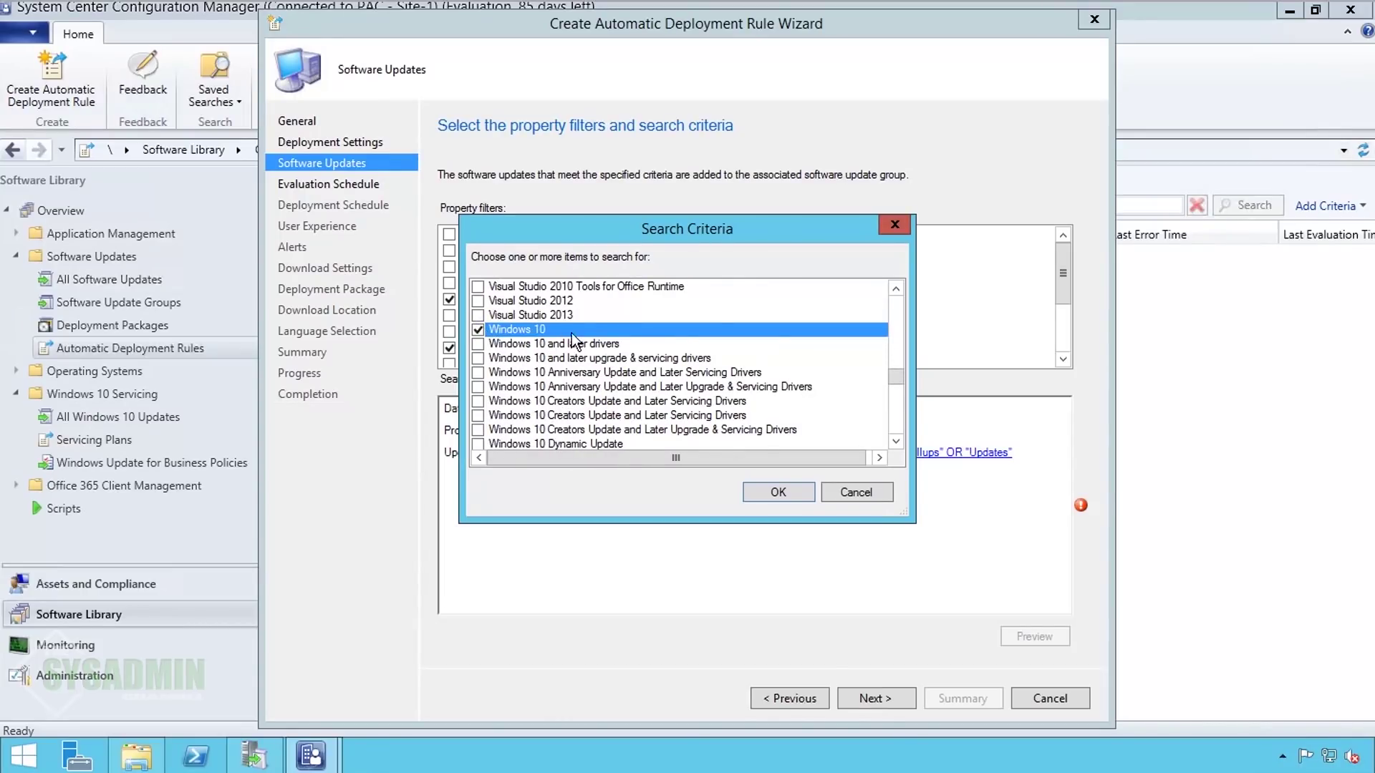
{"action": "scroll", "coordinate": [614, 366], "scroll_direction": "down", "scroll_amount": 4}
{"action": "scroll", "coordinate": [612, 360], "scroll_direction": "down", "scroll_amount": 4}
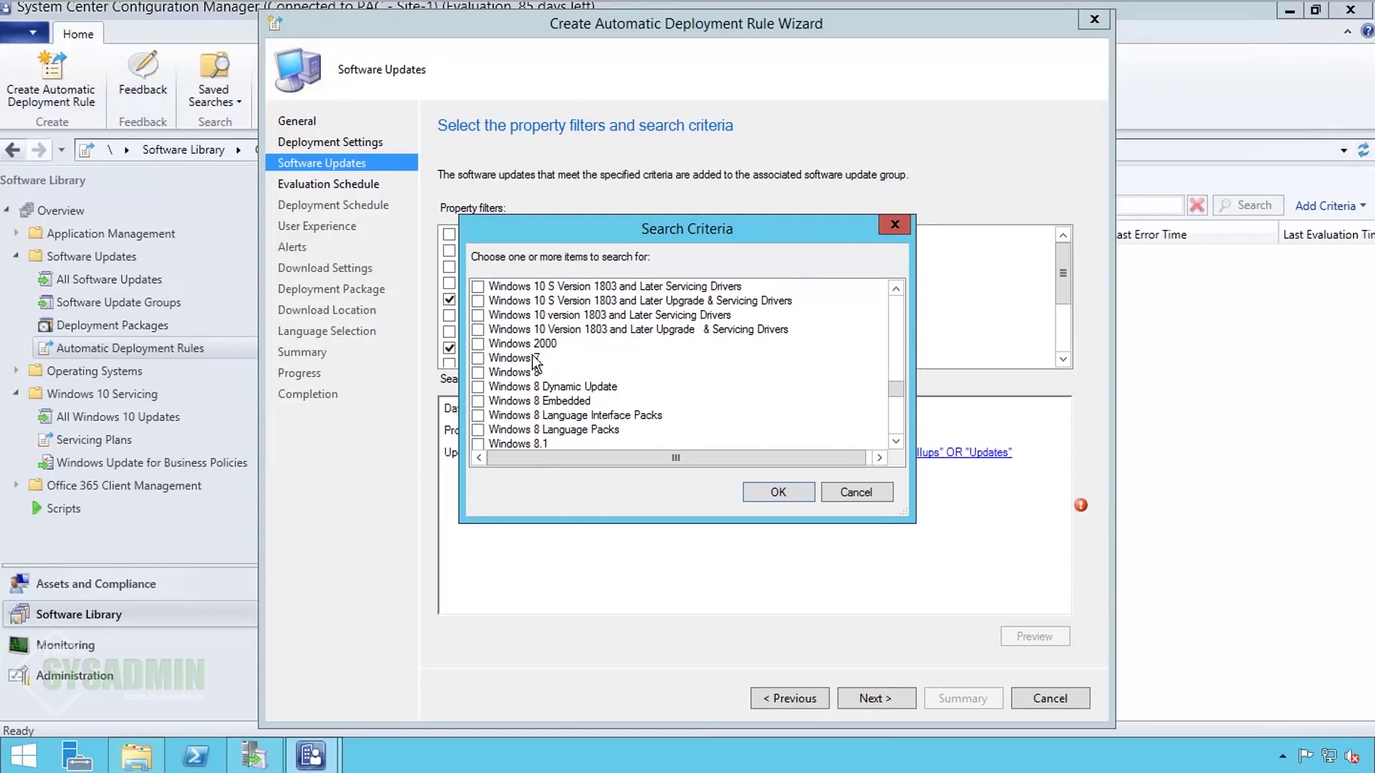
{"action": "left_click", "coordinate": [478, 358]}
{"action": "scroll", "coordinate": [533, 365], "scroll_direction": "down", "scroll_amount": 4}
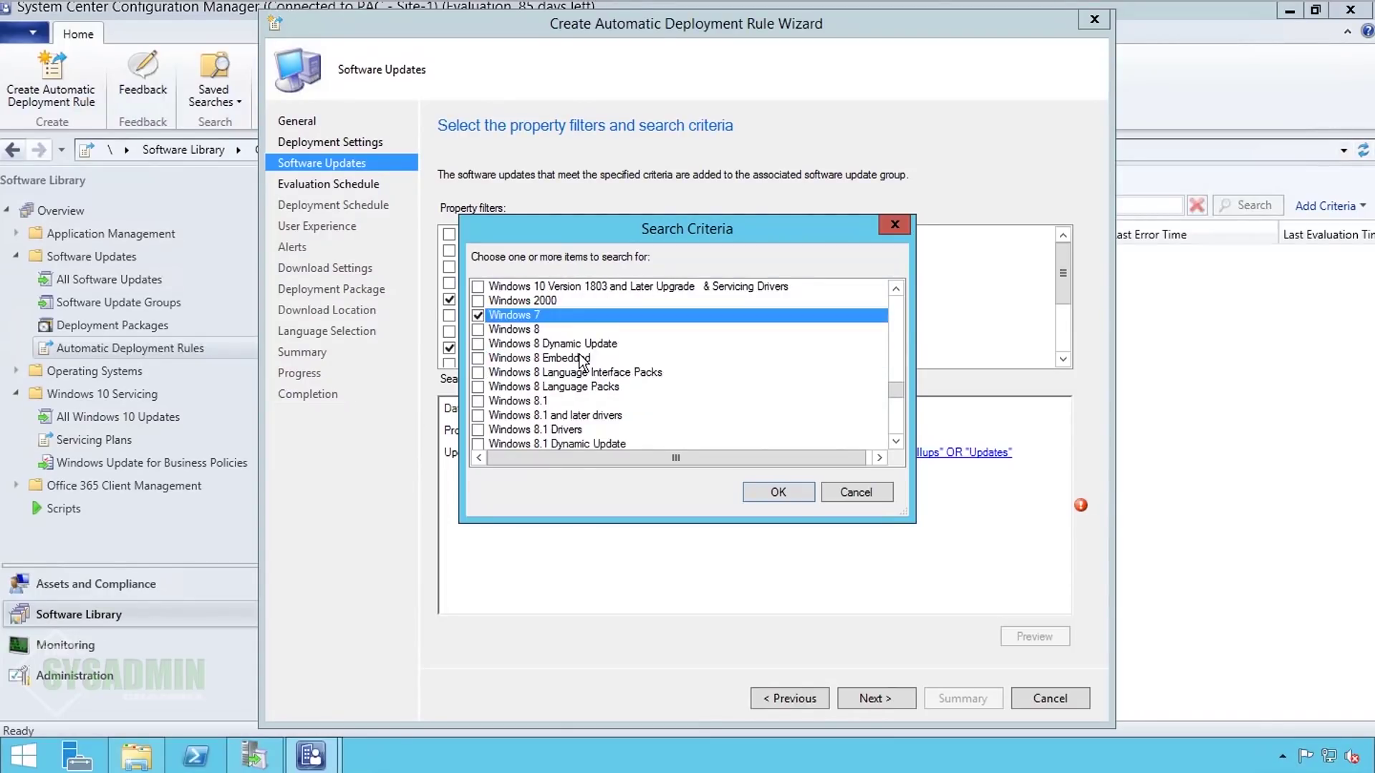
{"action": "left_click", "coordinate": [778, 491]}
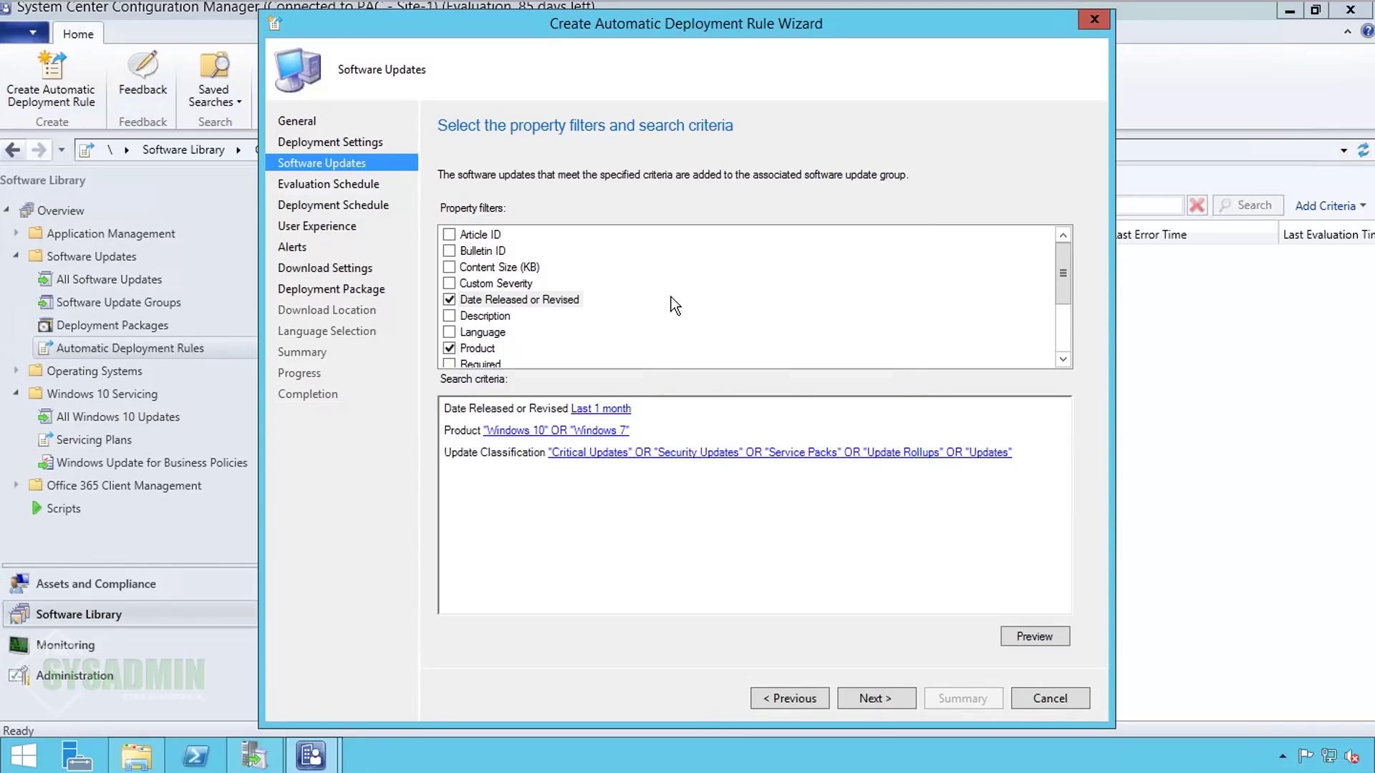
Step: Add a Superseded criterion to the rule with the value No
{"action": "left_click_drag", "start_coordinate": [1064, 273], "coordinate": [1067, 315]}
{"action": "left_click", "coordinate": [461, 316]}
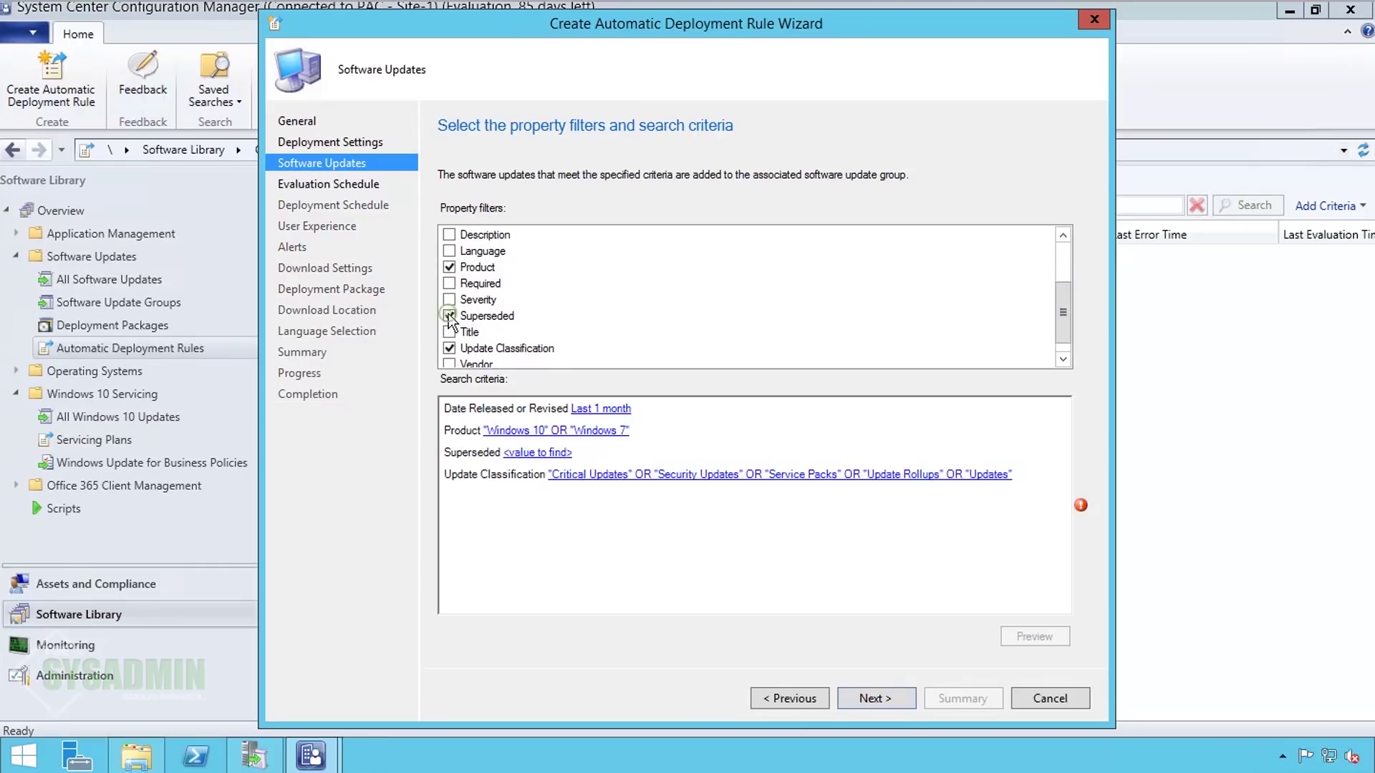
{"action": "left_click", "coordinate": [532, 453]}
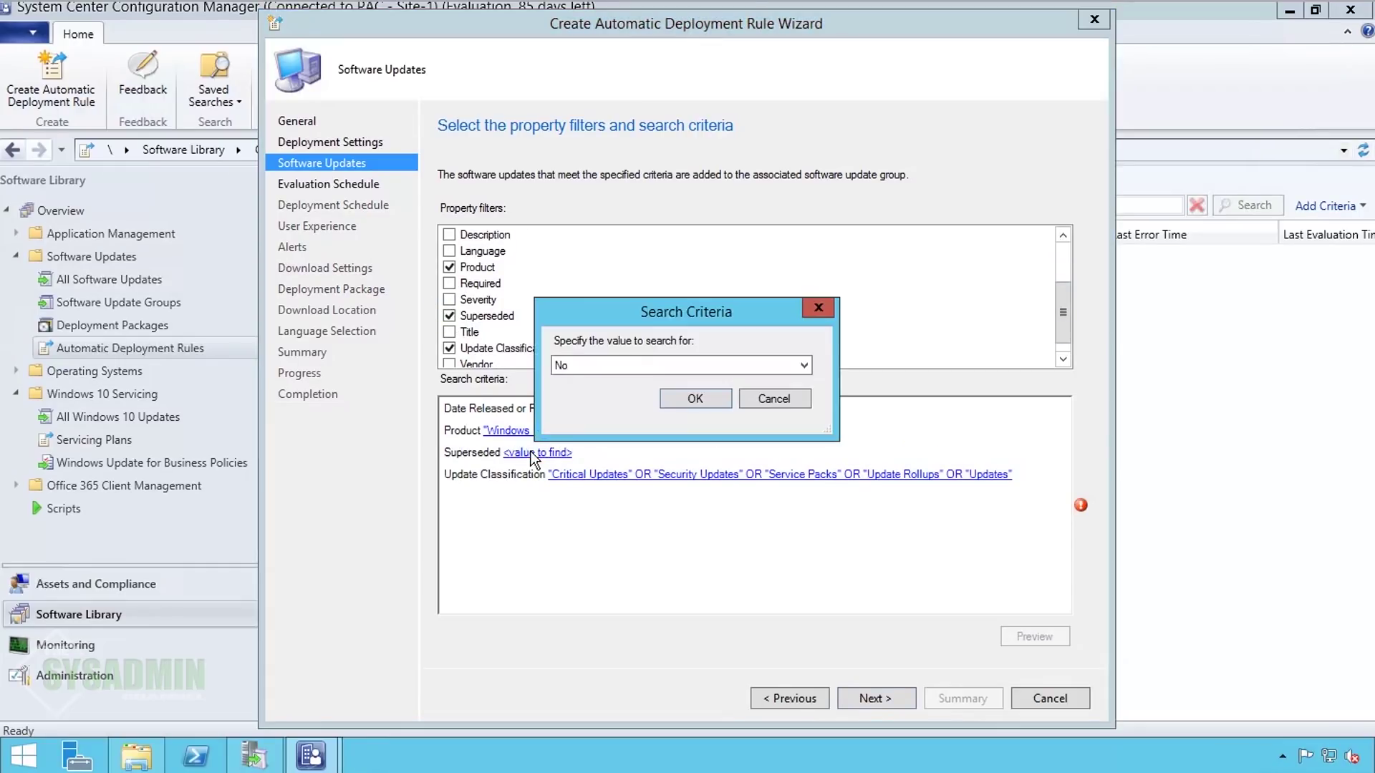
{"action": "left_click", "coordinate": [647, 368]}
{"action": "left_click", "coordinate": [647, 367]}
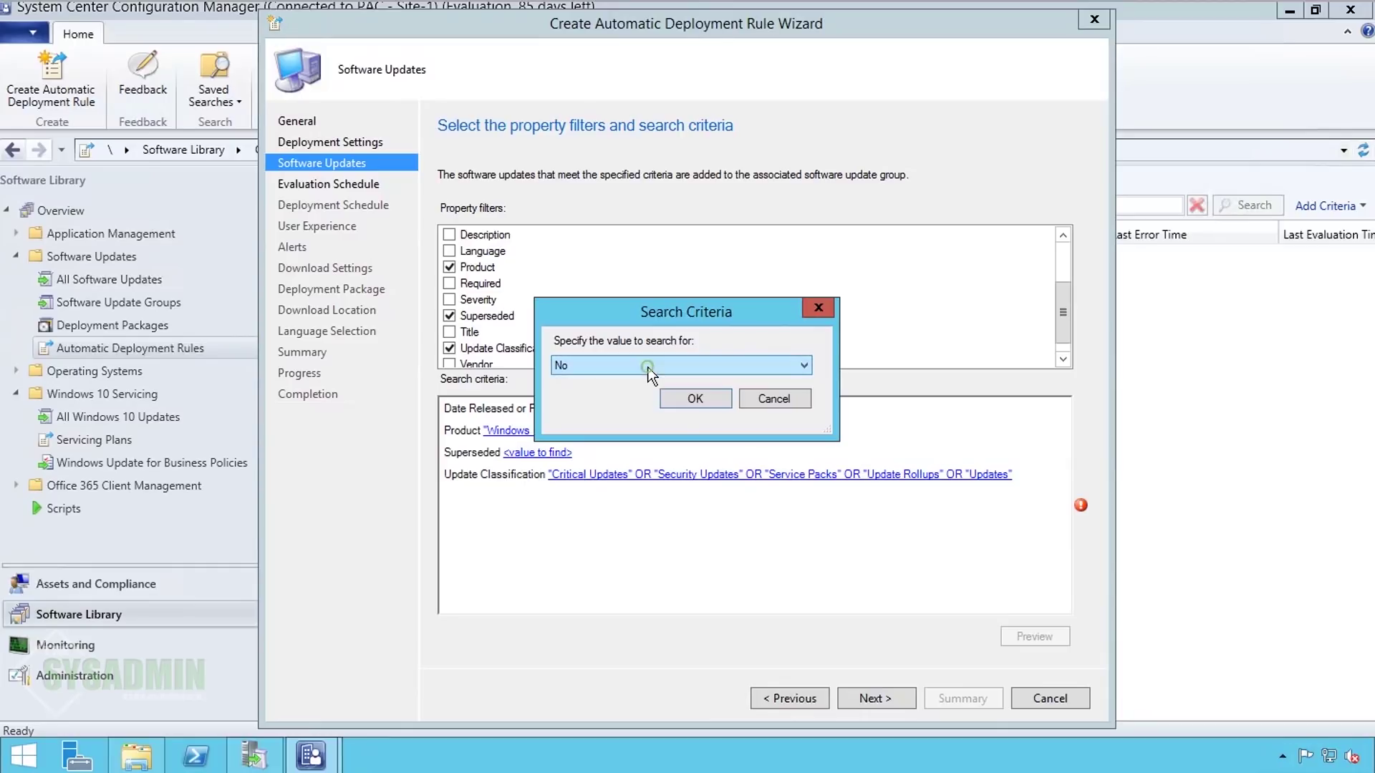
{"action": "left_click", "coordinate": [701, 397]}
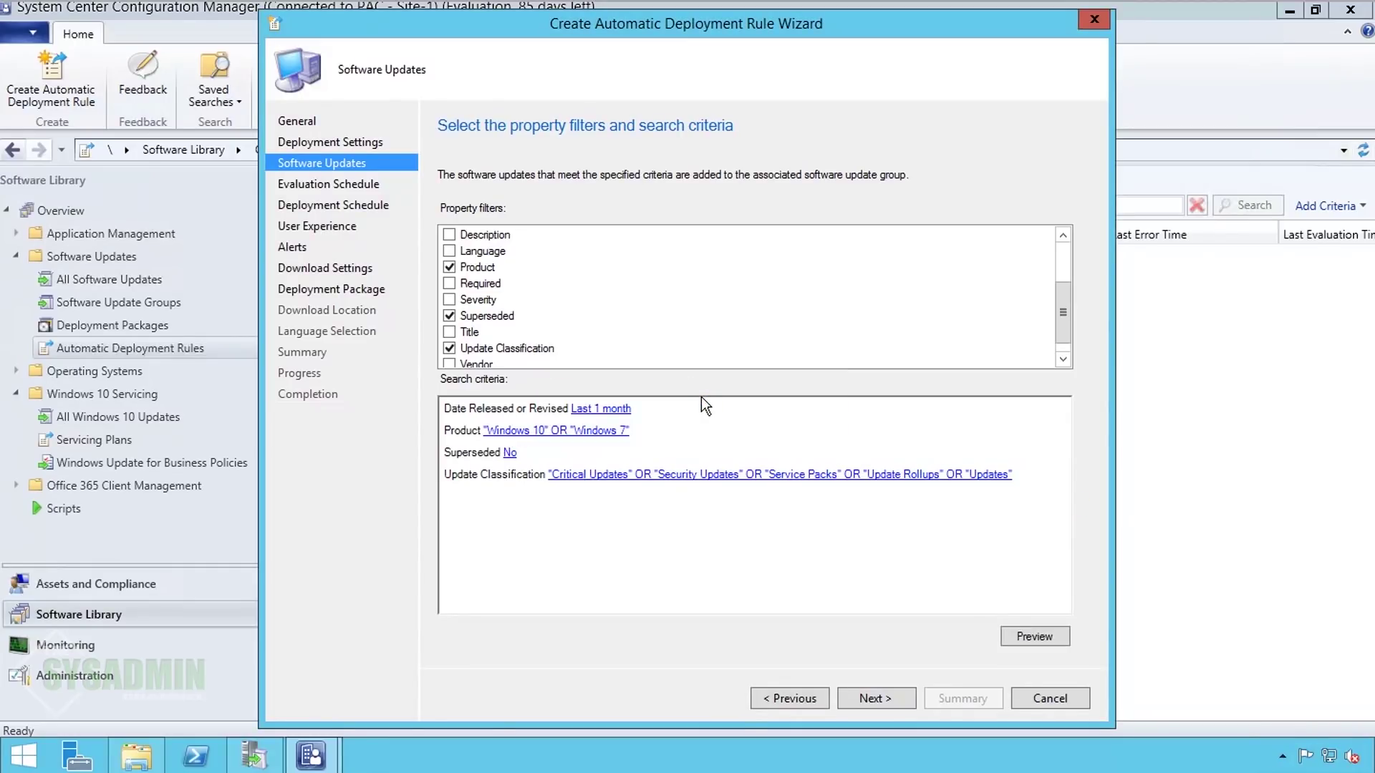
Step: Add a Title criterion that excludes preview updates with the search string -Preview
{"action": "left_click", "coordinate": [450, 334]}
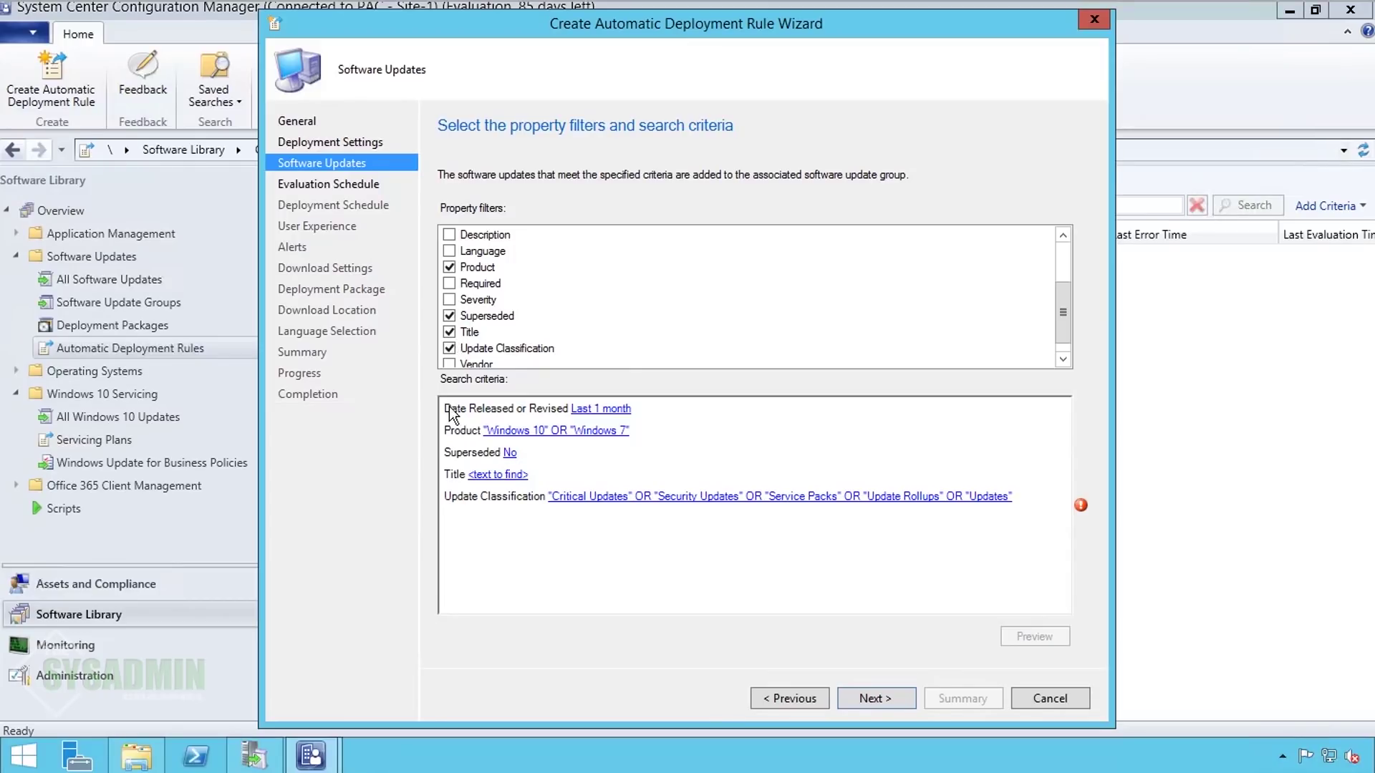
{"action": "left_click", "coordinate": [499, 475]}
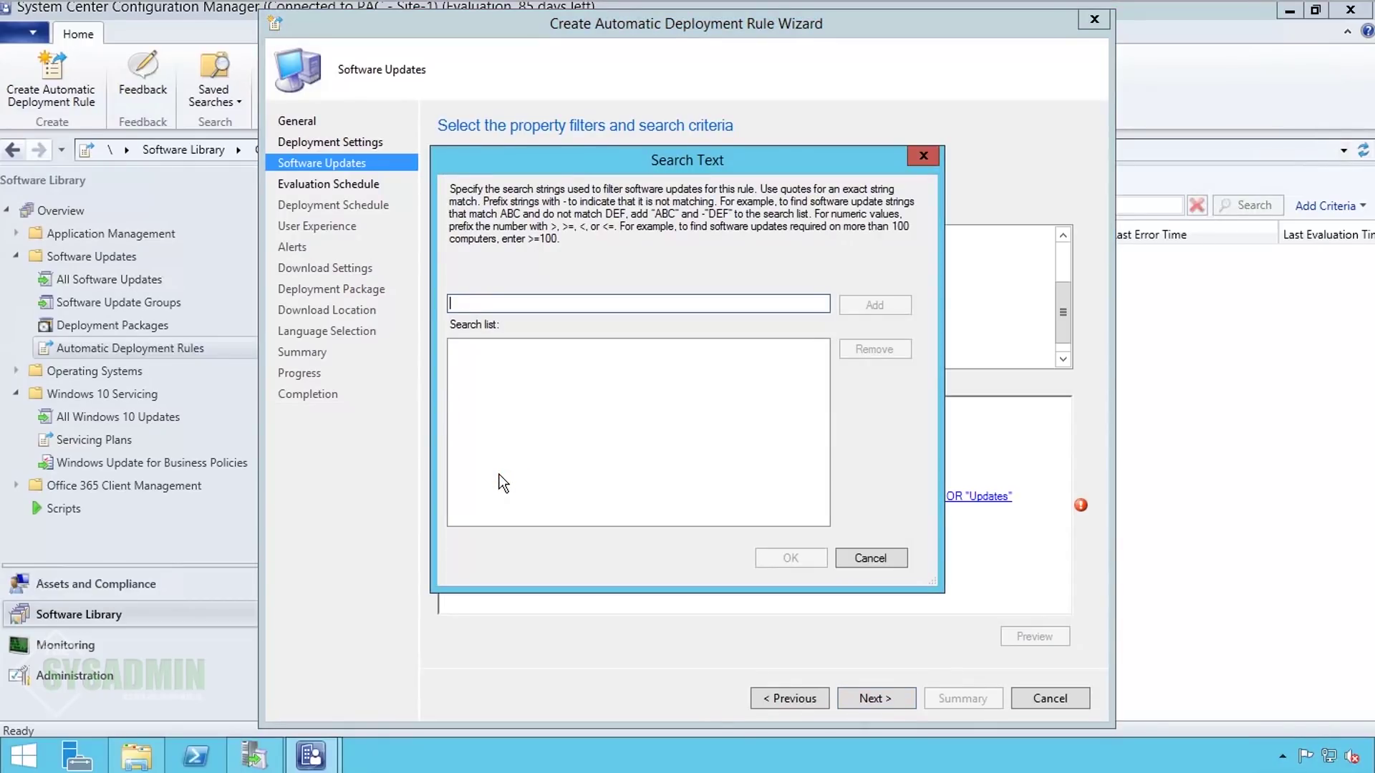
{"action": "type", "text": "review"}
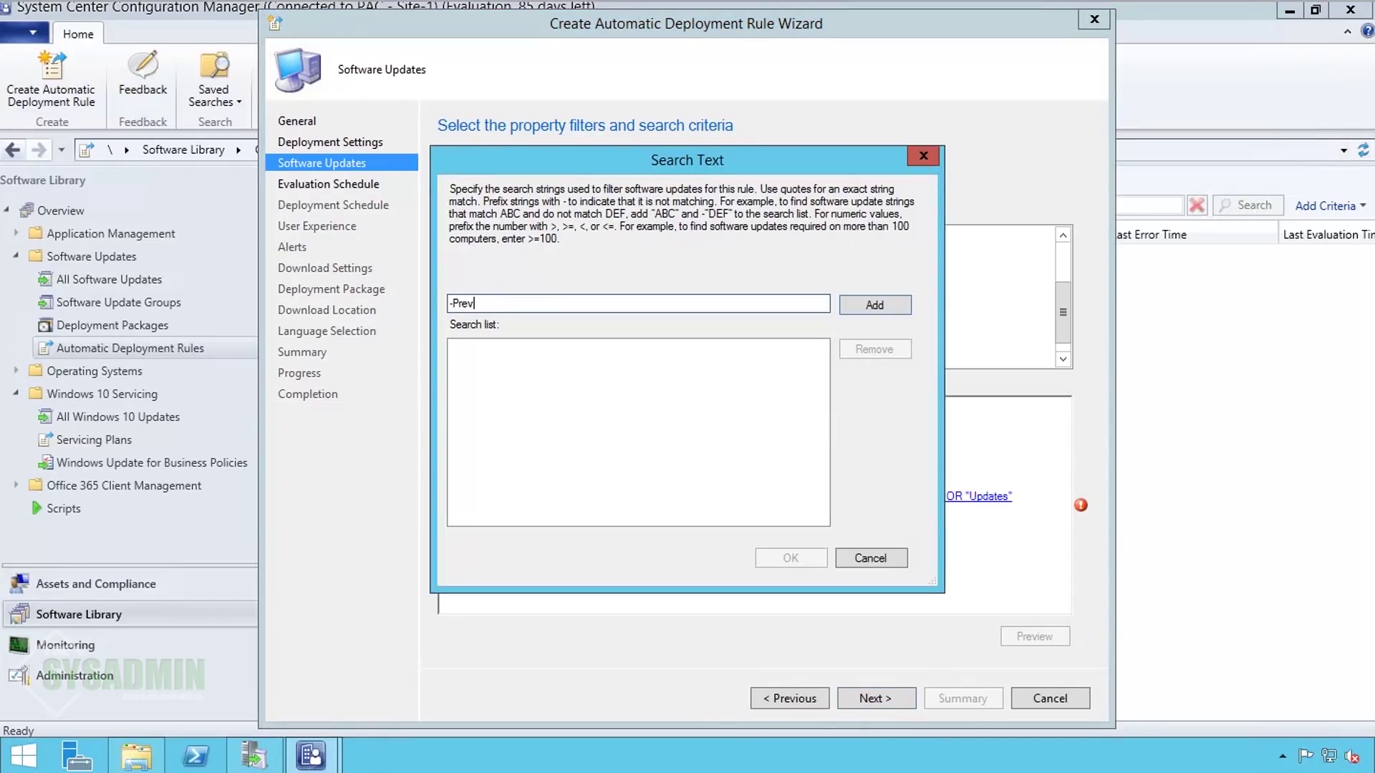
{"action": "left_click", "coordinate": [872, 308]}
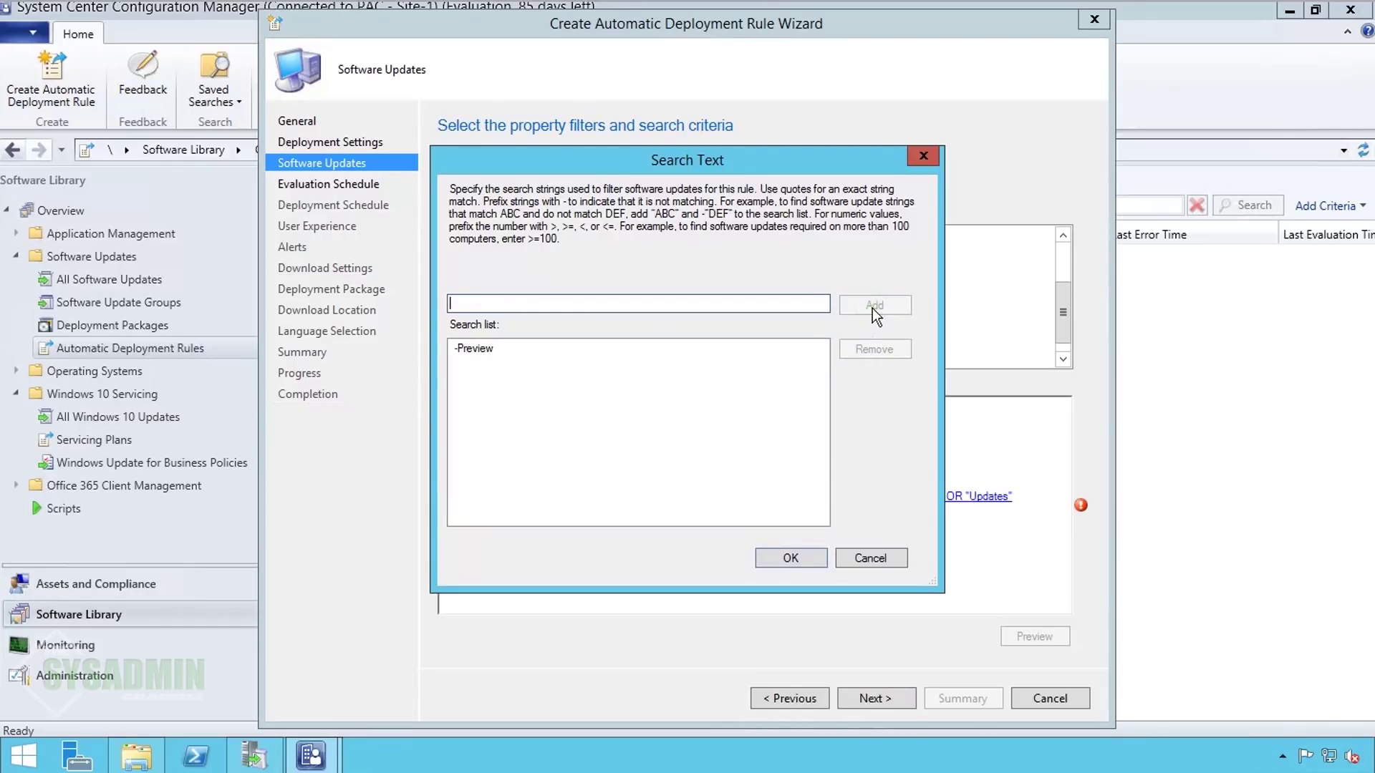
{"action": "left_click", "coordinate": [790, 557]}
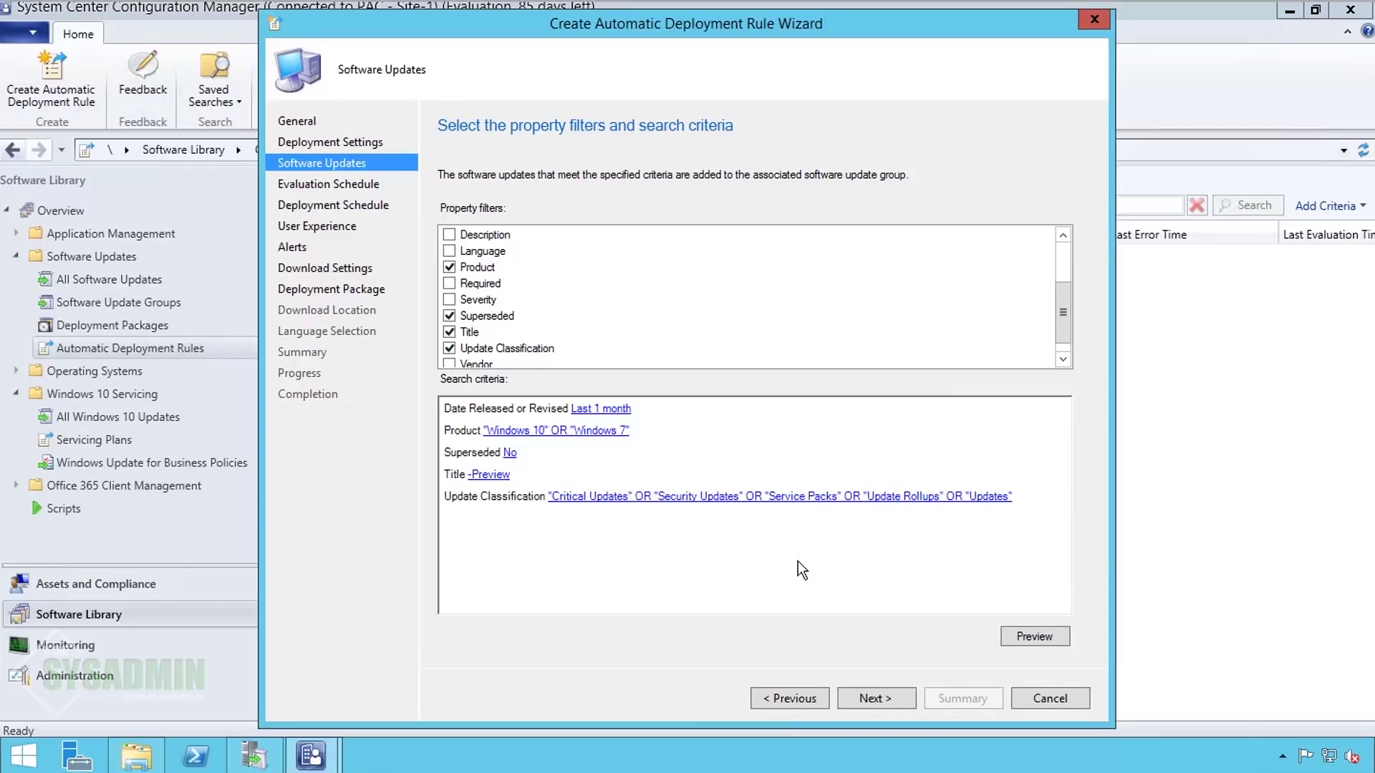
Step: Preview the updates matching the rule's criteria and examine their full titles, then close the preview
{"action": "left_click", "coordinate": [1036, 637]}
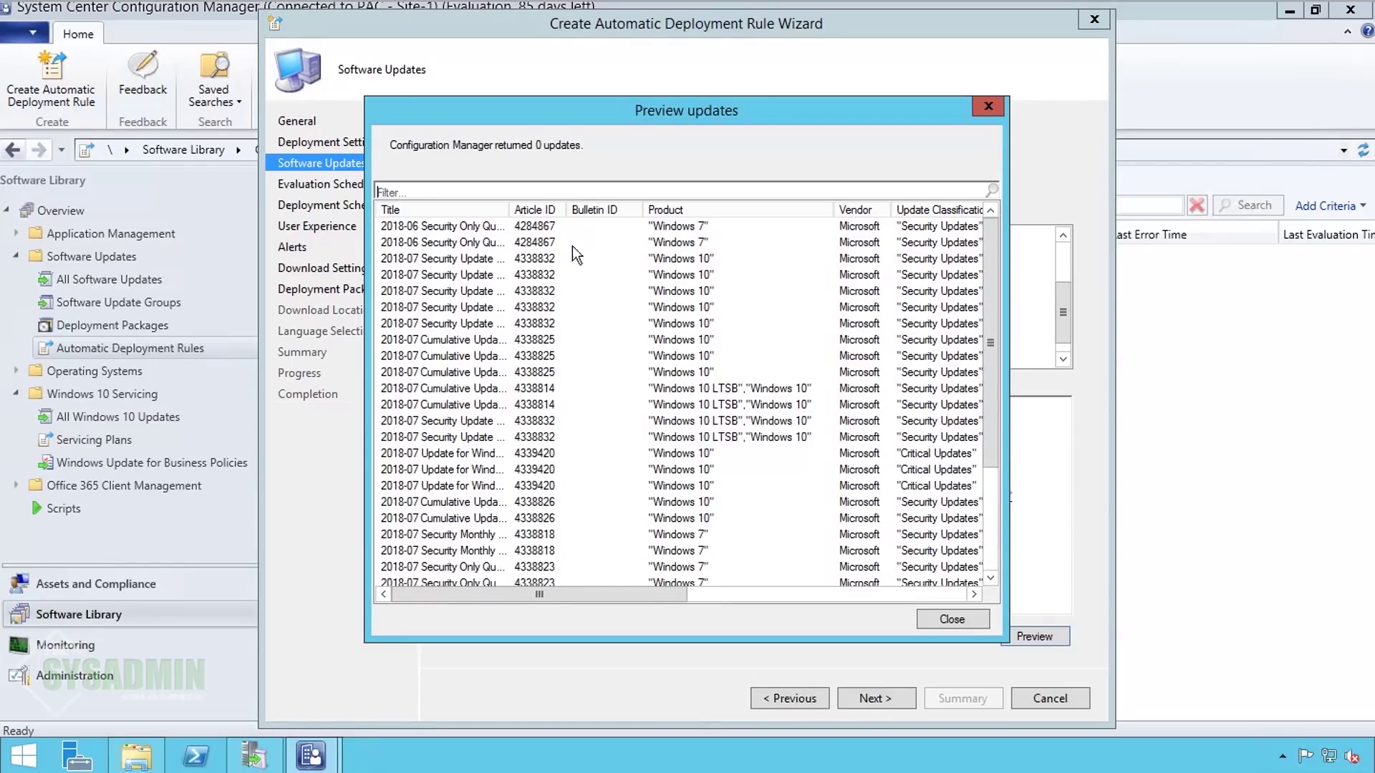
{"action": "left_click_drag", "start_coordinate": [514, 210], "coordinate": [577, 210]}
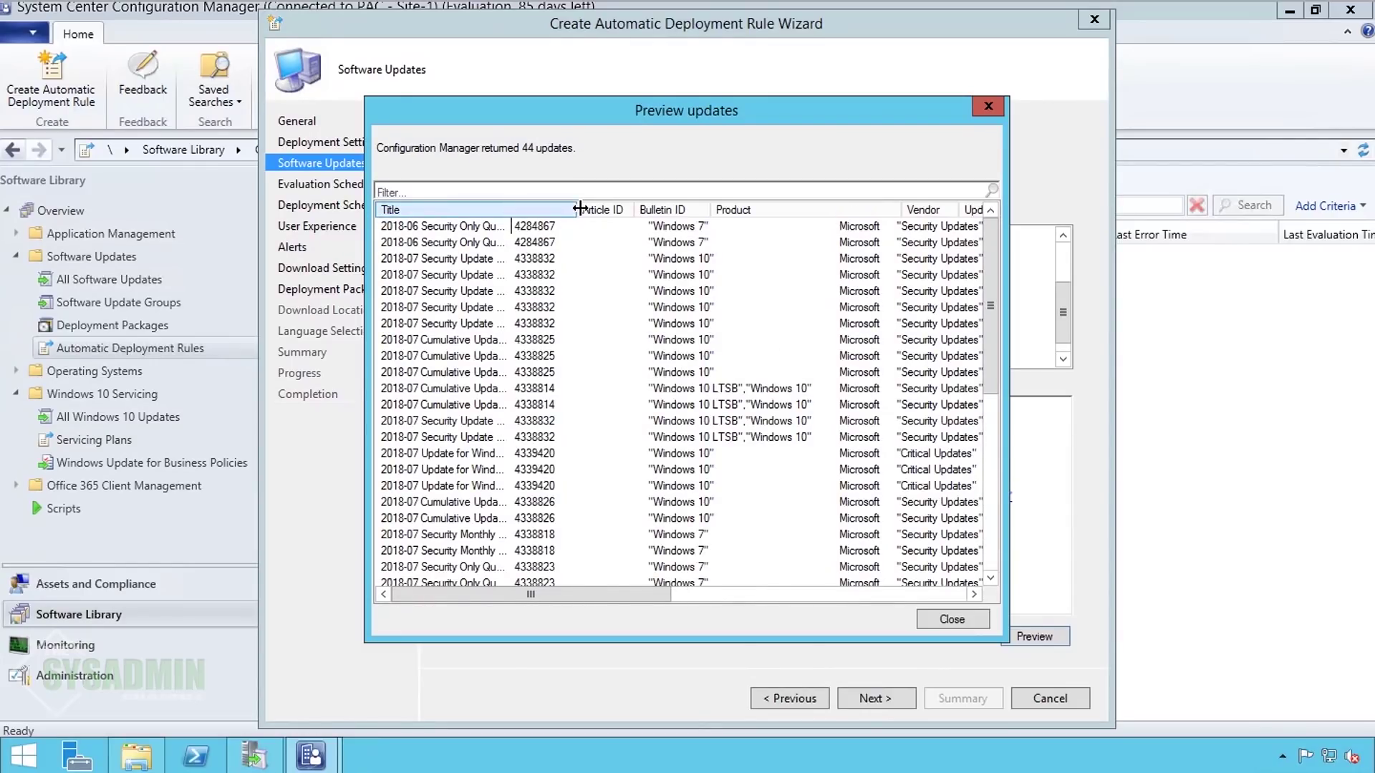
{"action": "scroll", "coordinate": [548, 310], "scroll_direction": "down", "scroll_amount": 1}
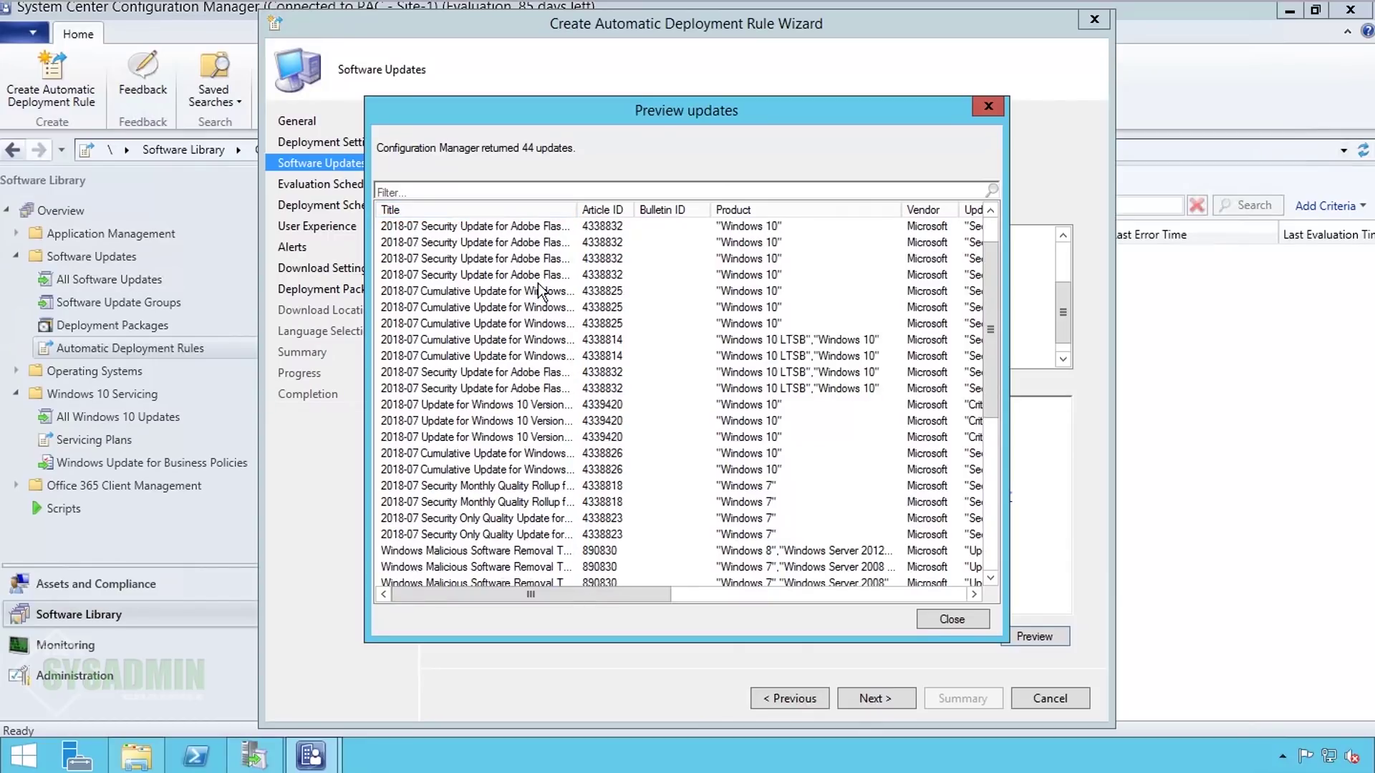
{"action": "scroll", "coordinate": [552, 313], "scroll_direction": "down", "scroll_amount": 1}
{"action": "scroll", "coordinate": [551, 313], "scroll_direction": "up", "scroll_amount": 2}
{"action": "scroll", "coordinate": [551, 313], "scroll_direction": "down", "scroll_amount": 2}
{"action": "scroll", "coordinate": [551, 313], "scroll_direction": "down", "scroll_amount": 3}
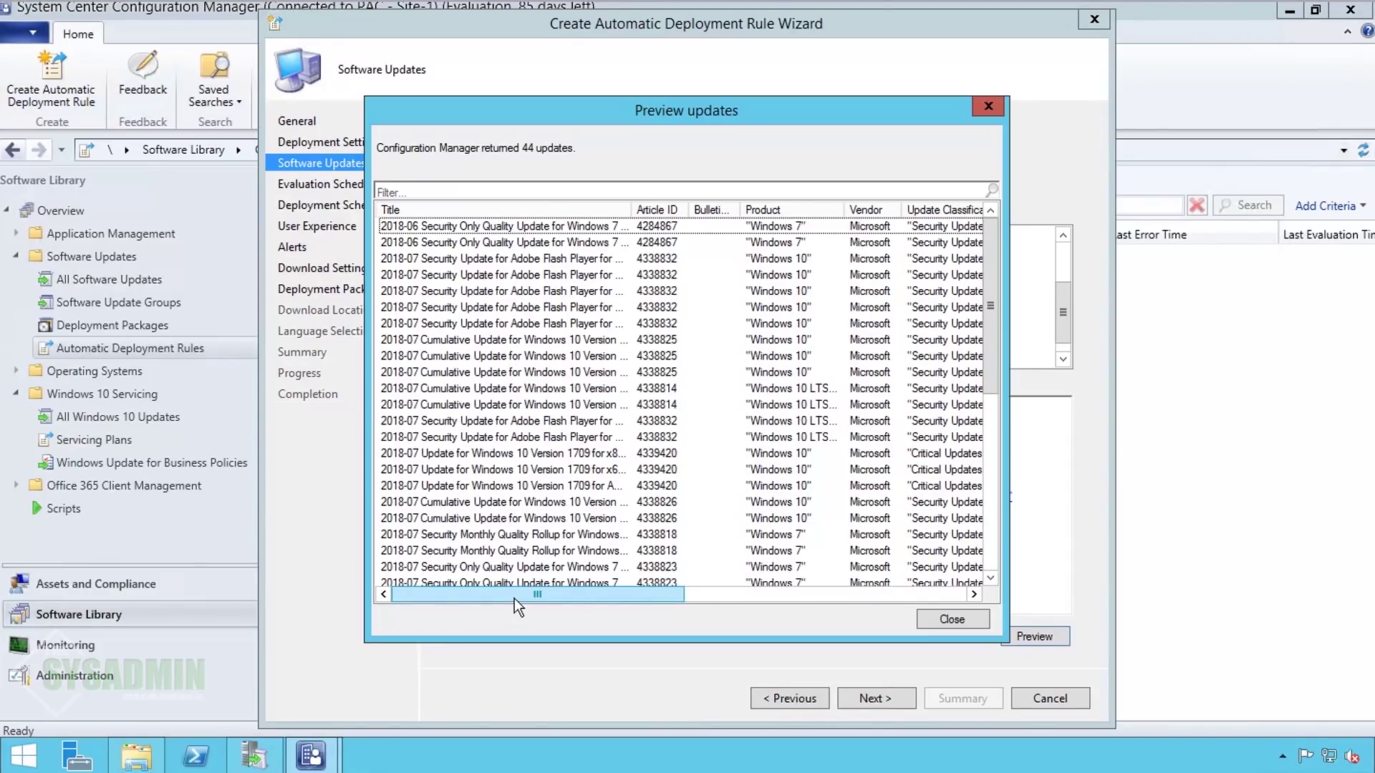
{"action": "left_click", "coordinate": [952, 620]}
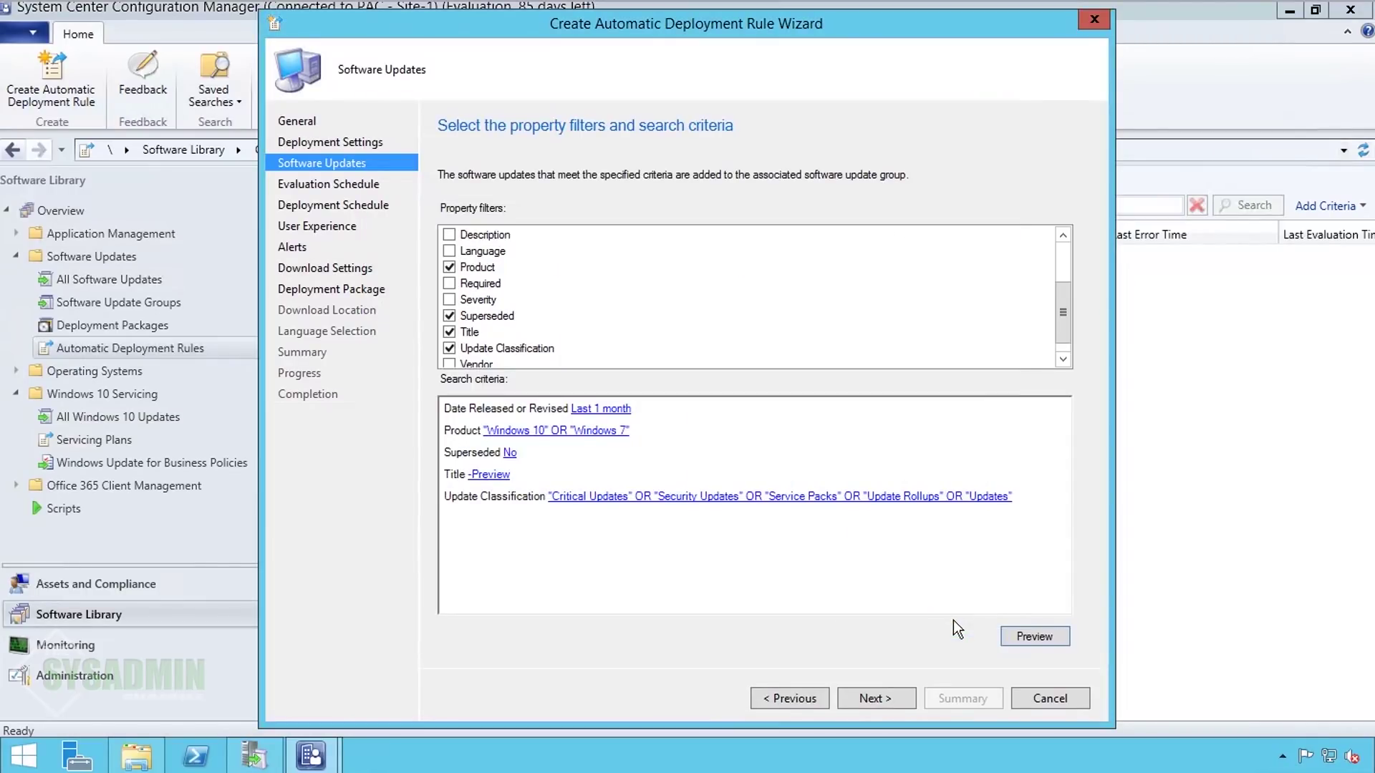
Step: Customize the rule's evaluation schedule to recur monthly on the second Wednesday
{"action": "left_click", "coordinate": [875, 698]}
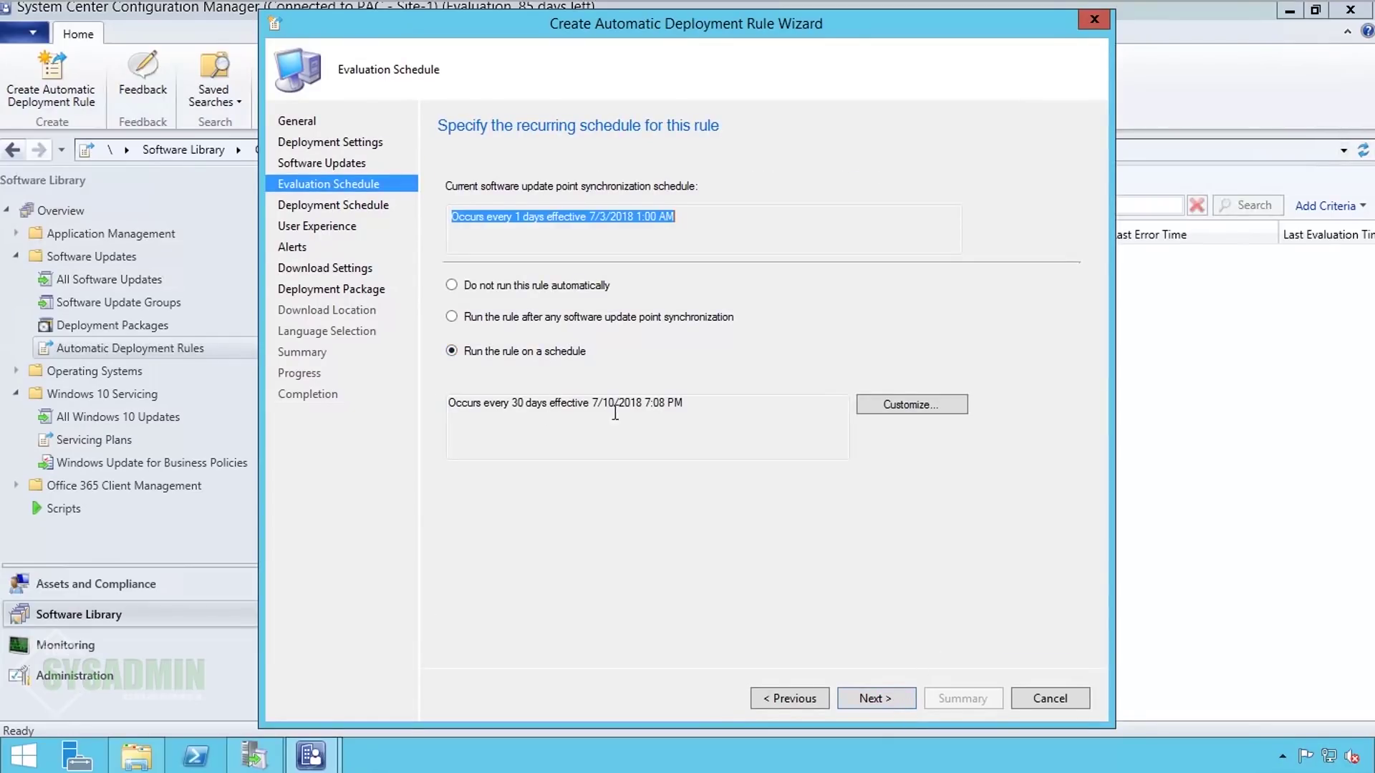
{"action": "left_click", "coordinate": [914, 405]}
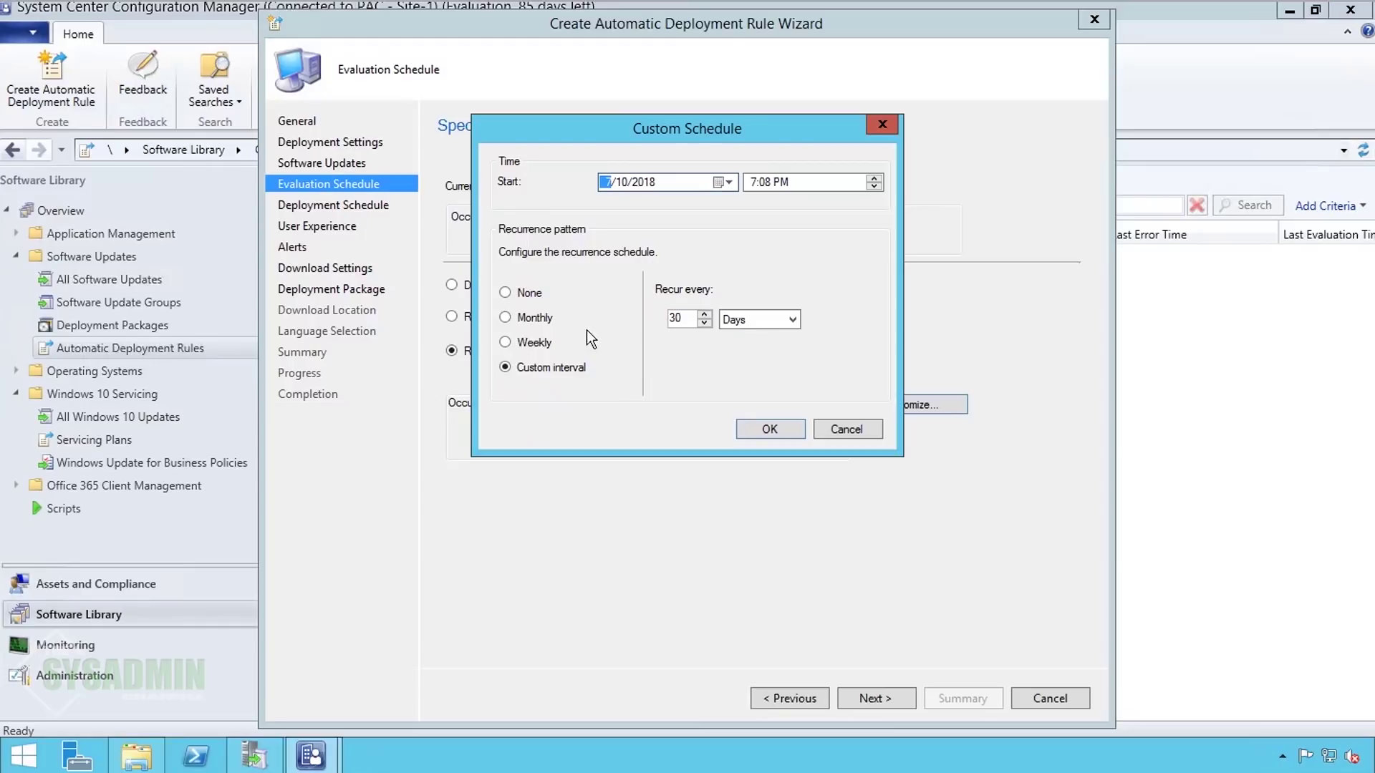
{"action": "left_click", "coordinate": [533, 320]}
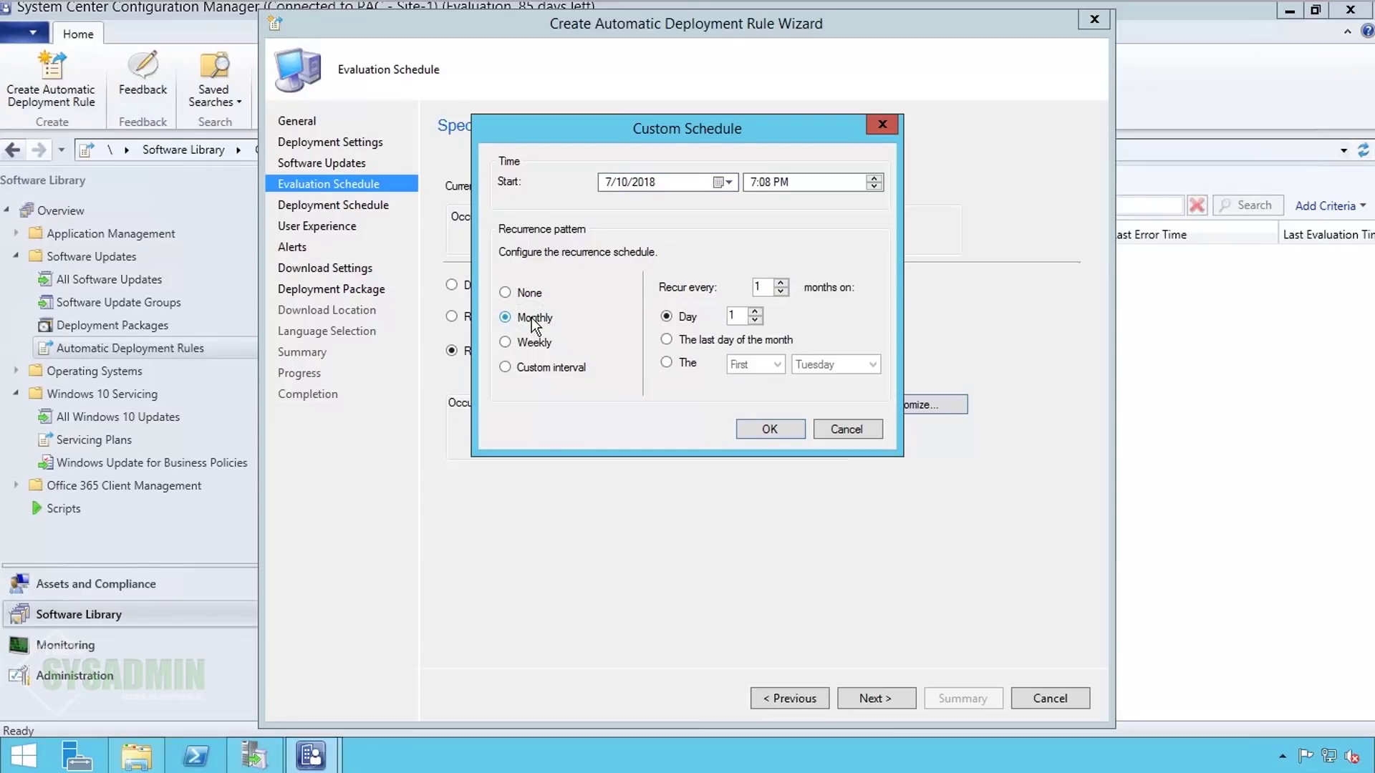
{"action": "left_click", "coordinate": [667, 363]}
{"action": "left_click", "coordinate": [761, 363]}
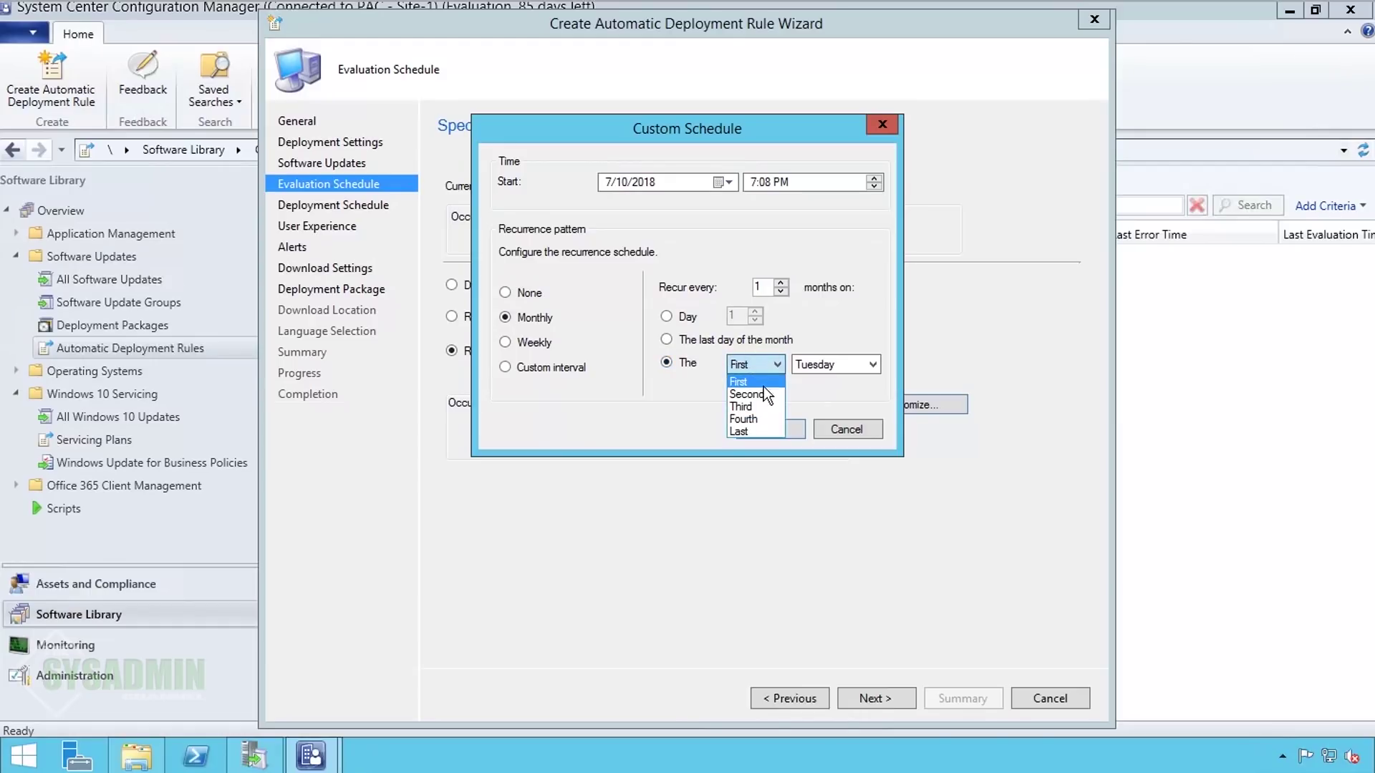
{"action": "left_click", "coordinate": [762, 393]}
{"action": "left_click", "coordinate": [853, 363]}
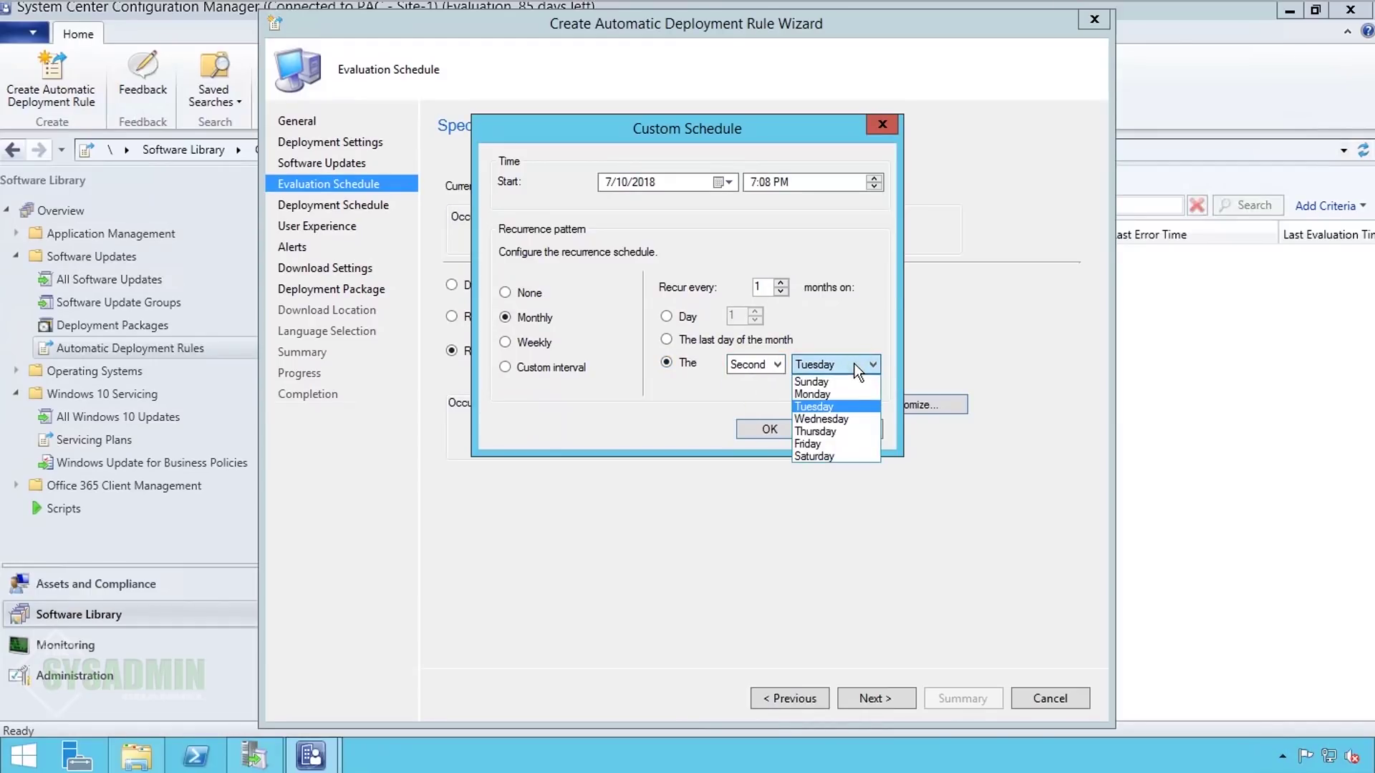
{"action": "left_click", "coordinate": [844, 421]}
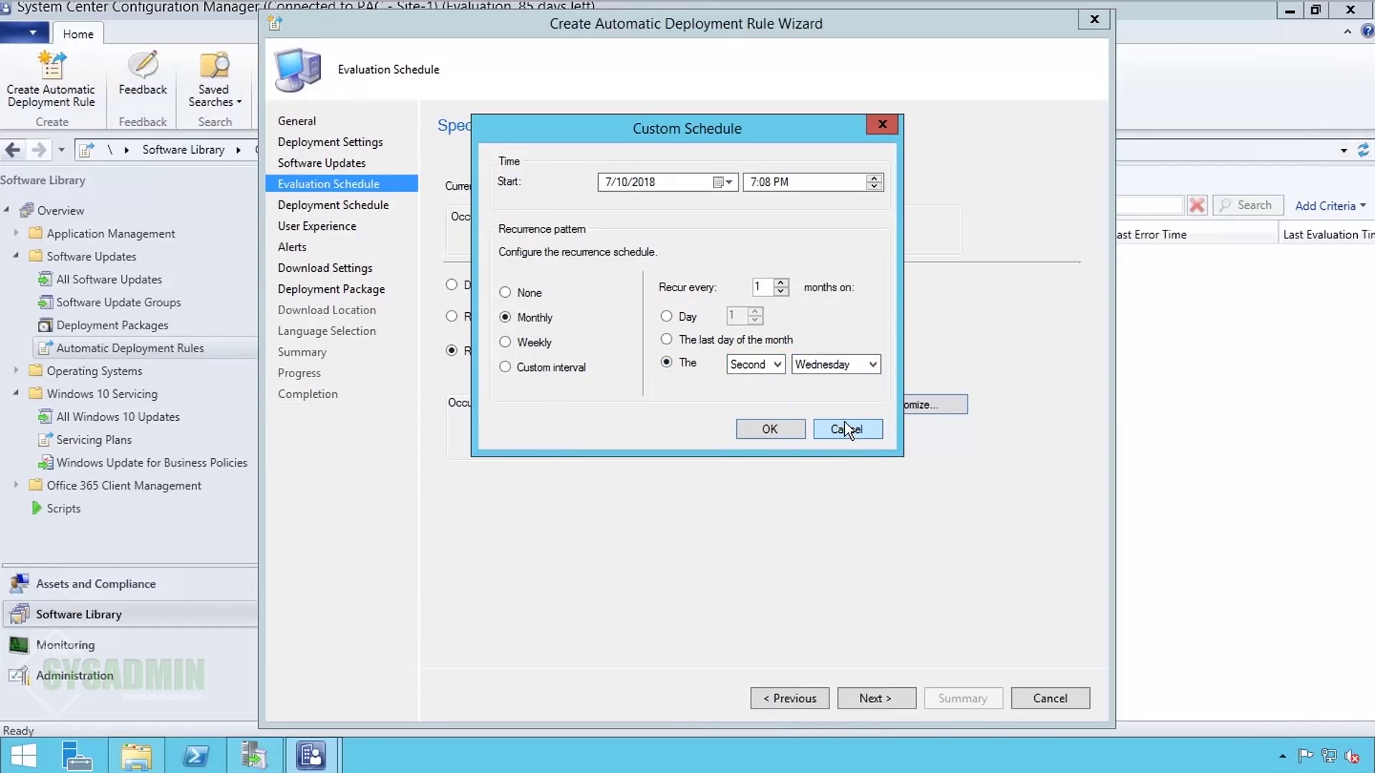
Step: Set the evaluation schedule's start time to 5:00 AM and accept the custom schedule
{"action": "left_click", "coordinate": [752, 182]}
{"action": "type", "text": "5"}
{"action": "key", "text": "Right"}
{"action": "type", "text": "00"}
{"action": "key", "text": "Right"}
{"action": "type", "text": "a"}
{"action": "left_click", "coordinate": [844, 221]}
{"action": "left_click", "coordinate": [765, 429]}
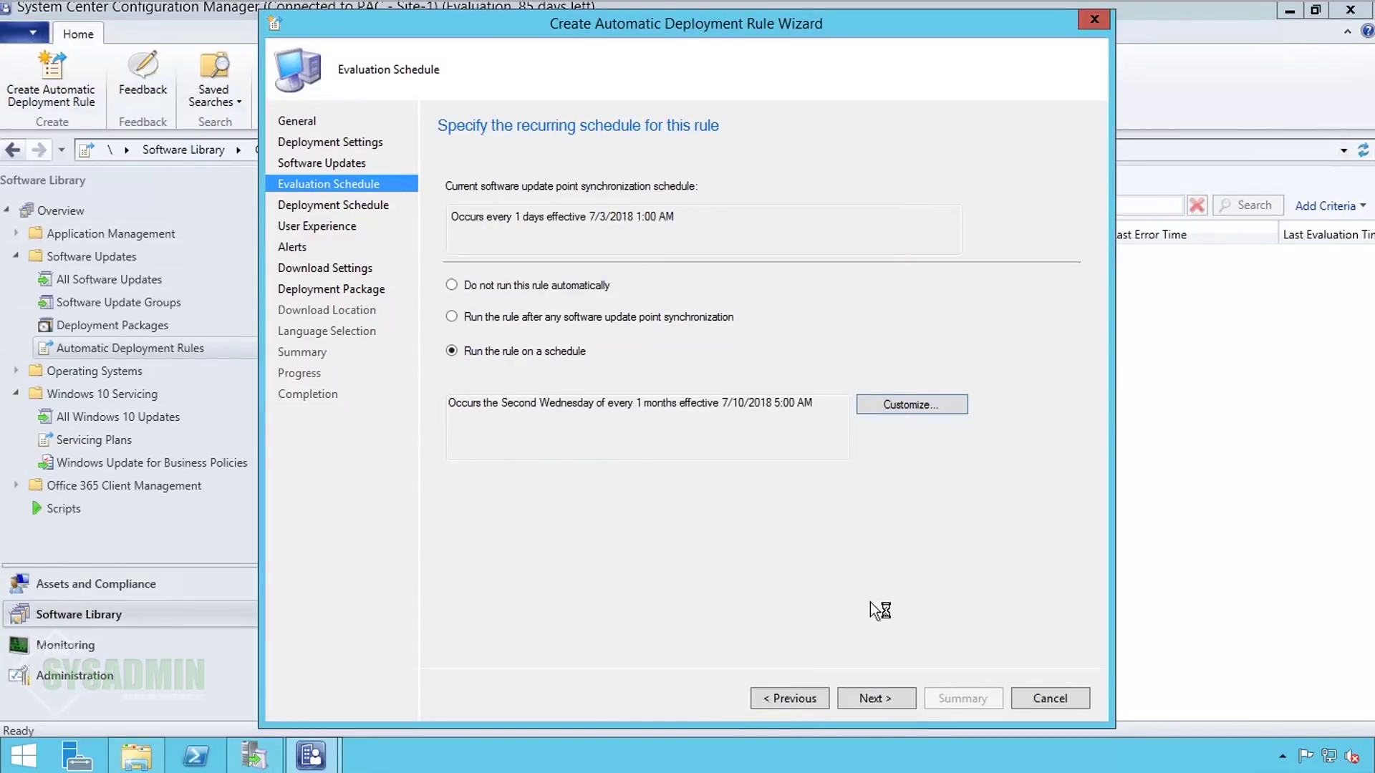
Step: Set both the software available time and the installation deadline of the rule's deployment to as soon as possible
{"action": "left_click", "coordinate": [888, 699]}
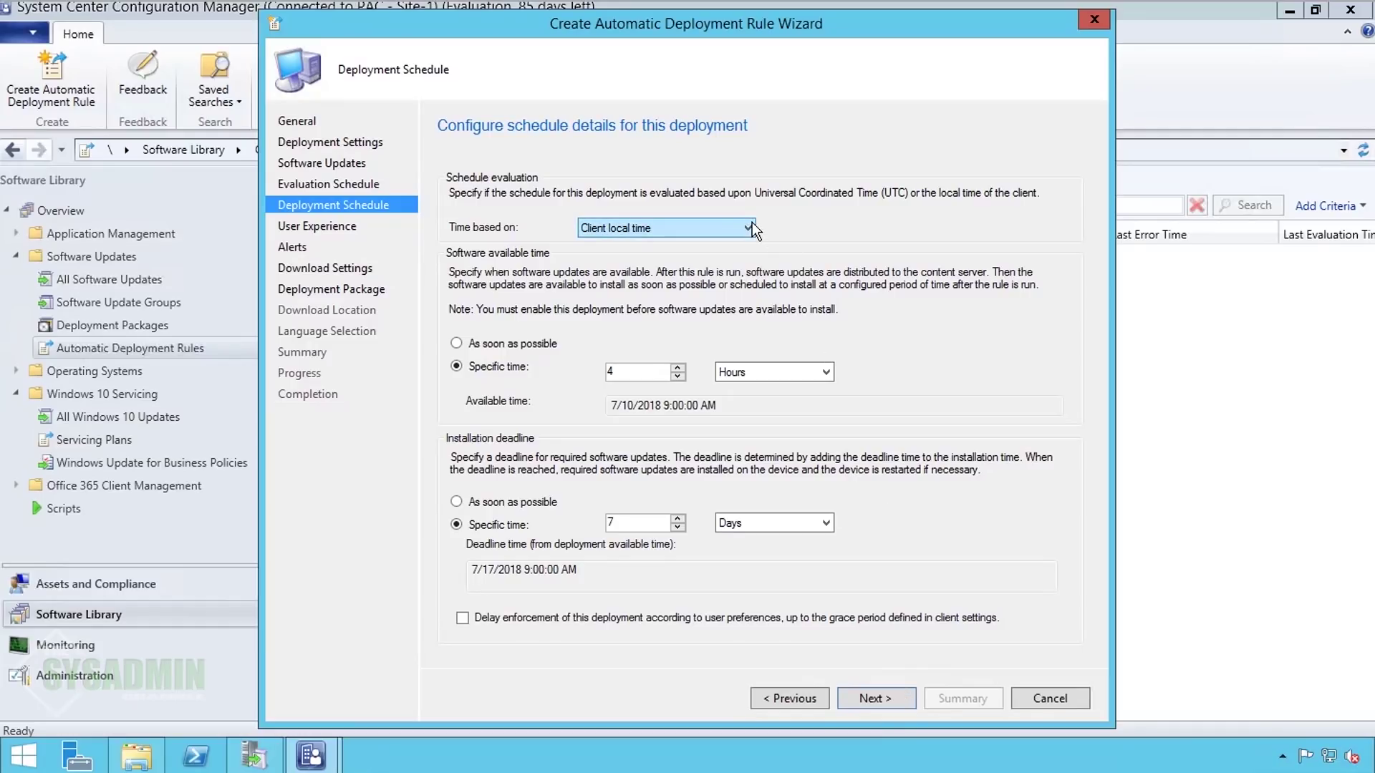
{"action": "left_click", "coordinate": [525, 346]}
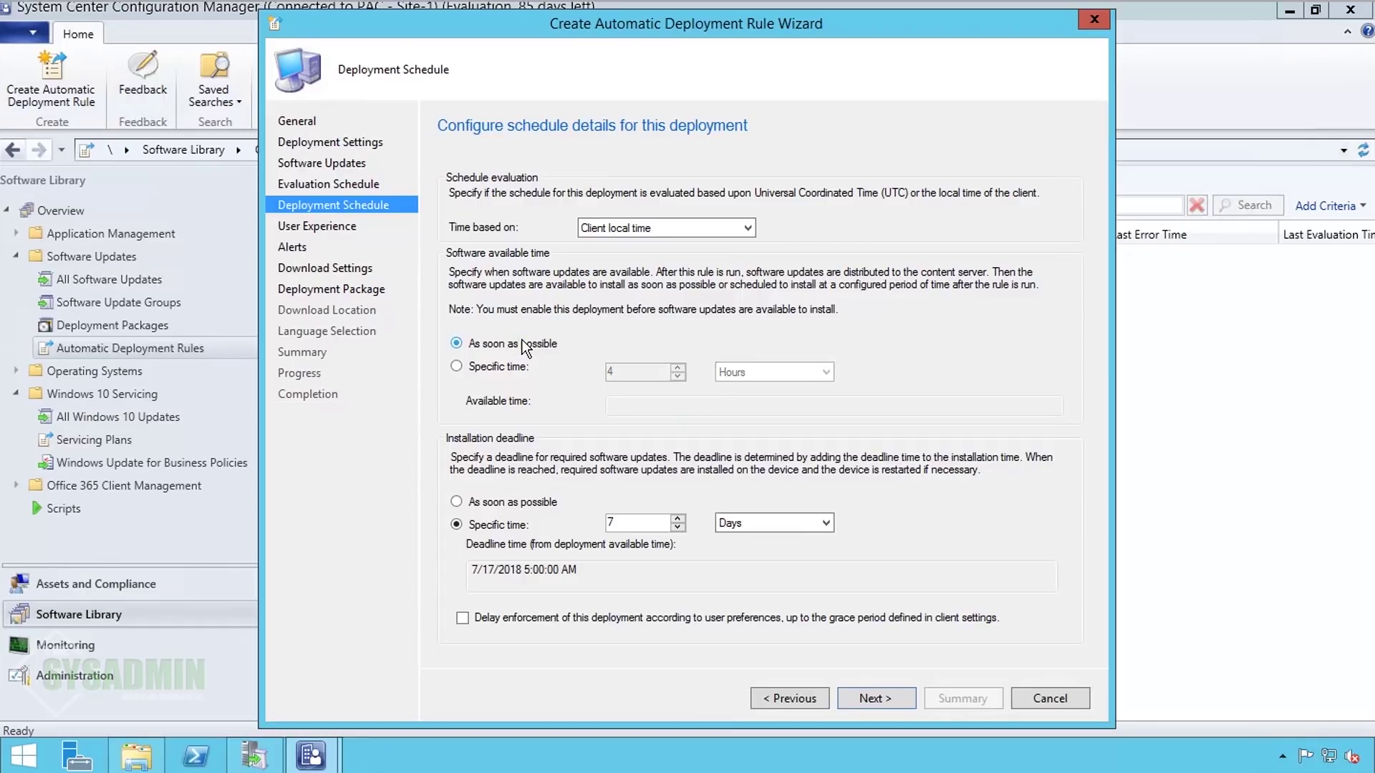
{"action": "left_click", "coordinate": [528, 500]}
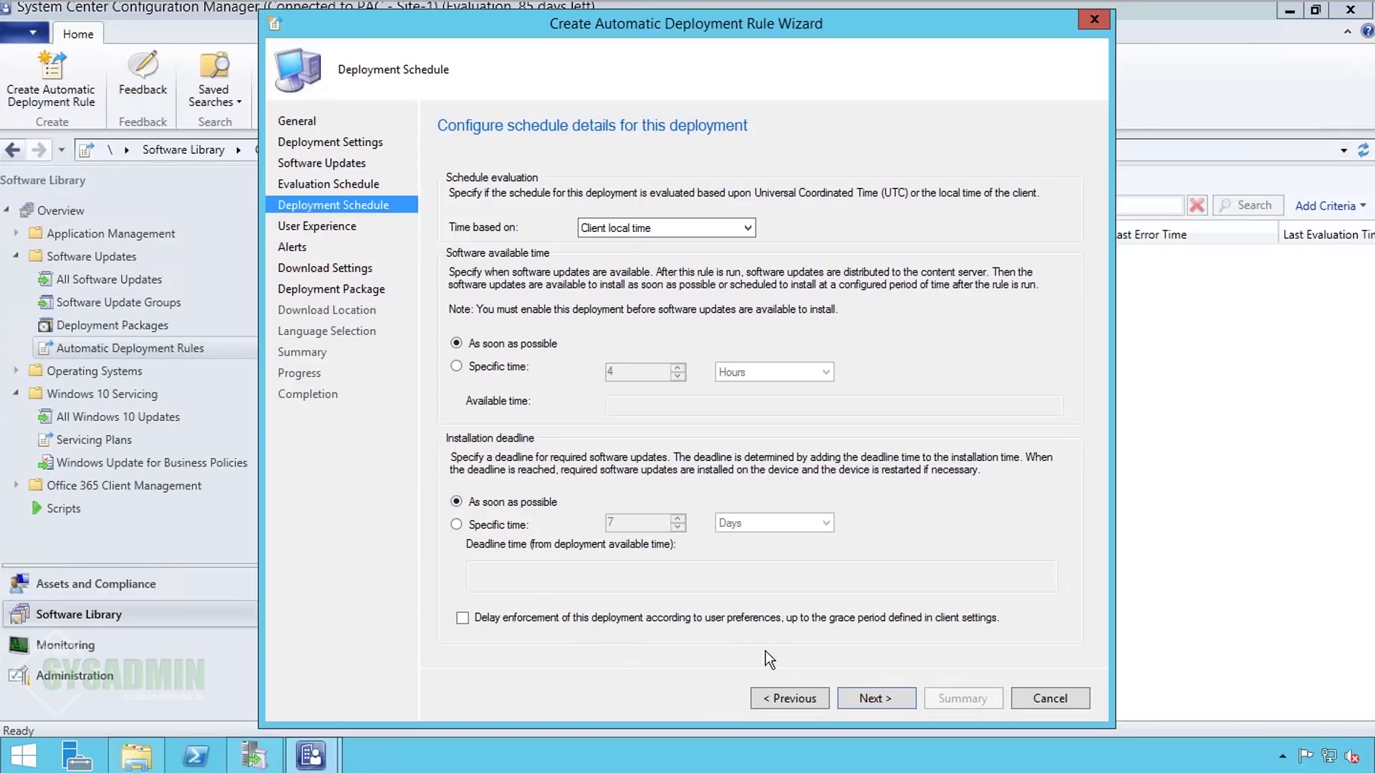
{"action": "left_click", "coordinate": [875, 698]}
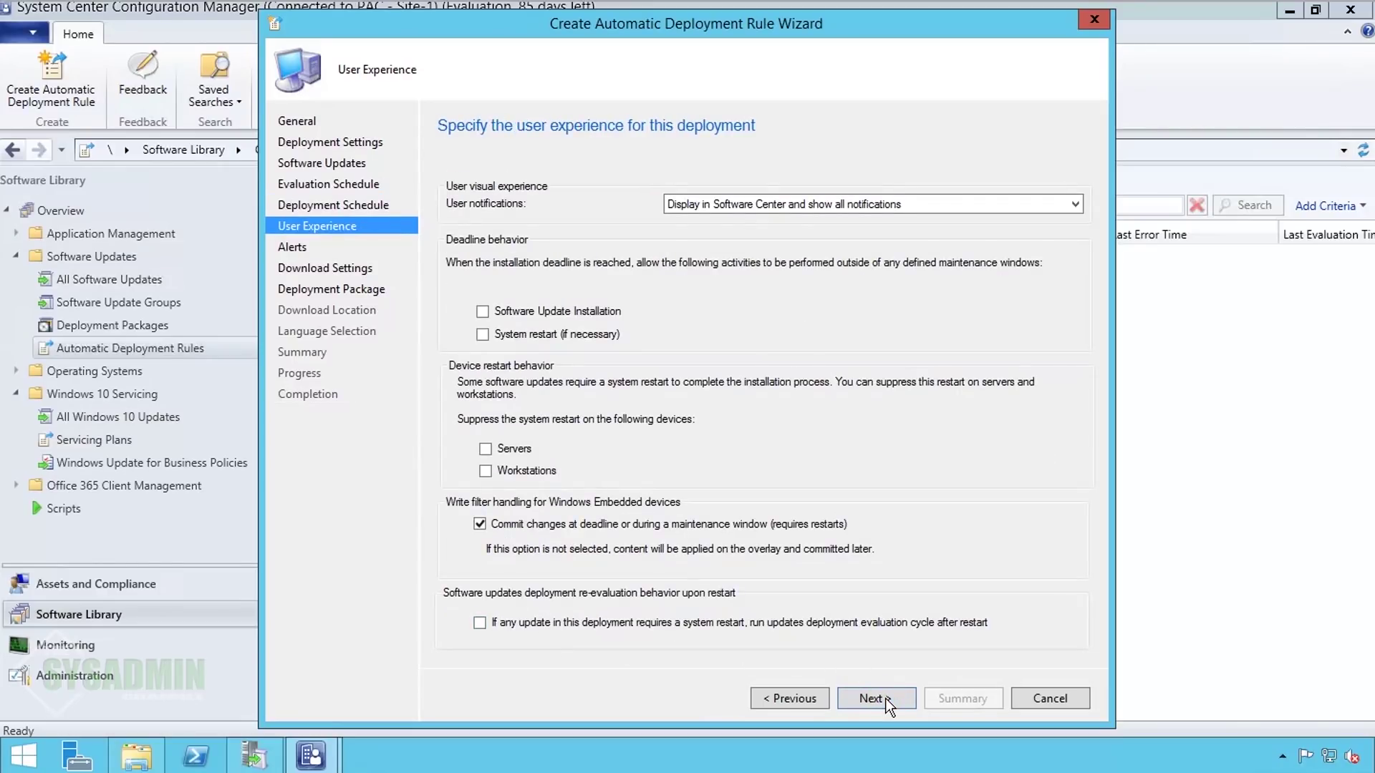
Step: Show all notifications in Software Center, allow update installation outside maintenance windows, and run the deployment evaluation cycle after restart
{"action": "left_click", "coordinate": [1075, 206]}
{"action": "left_click", "coordinate": [934, 220]}
{"action": "left_click", "coordinate": [595, 315]}
{"action": "left_click", "coordinate": [771, 623]}
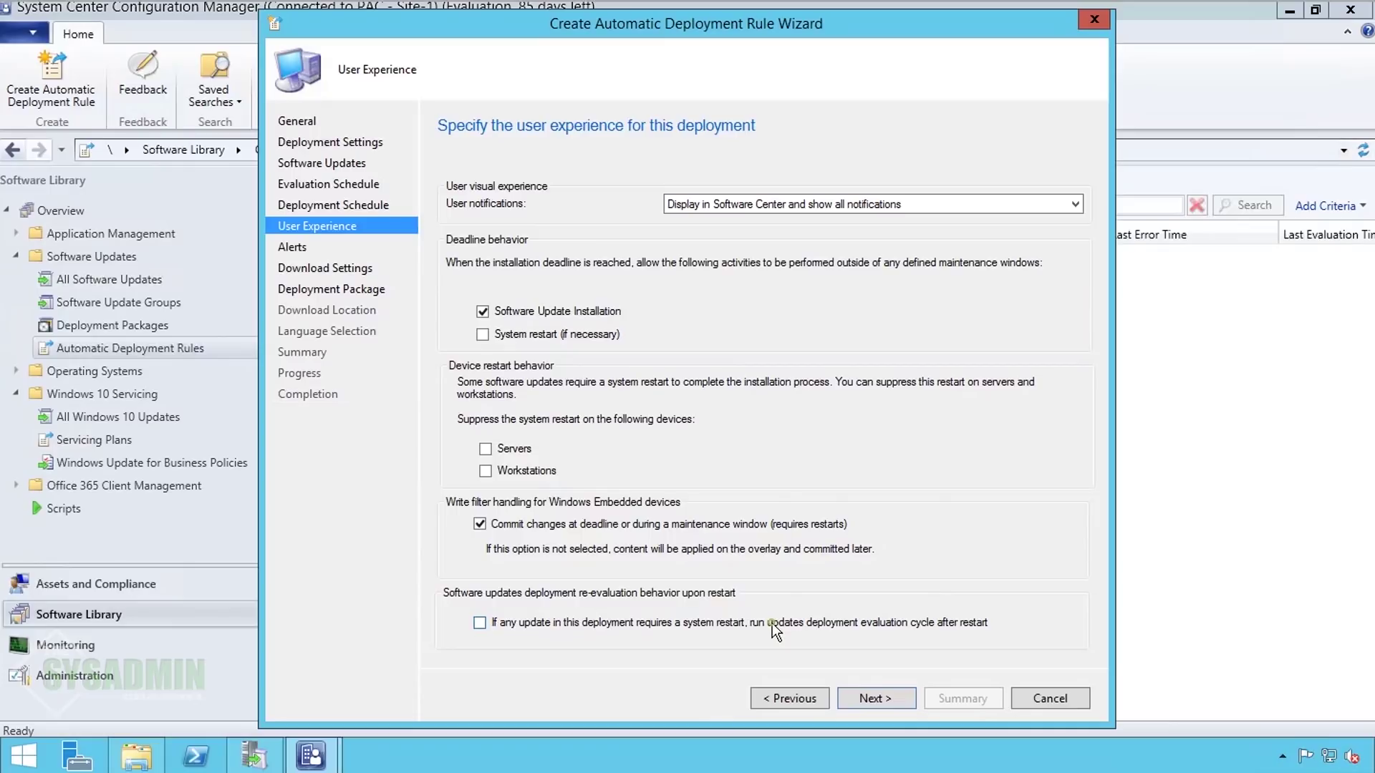
{"action": "left_click", "coordinate": [899, 701]}
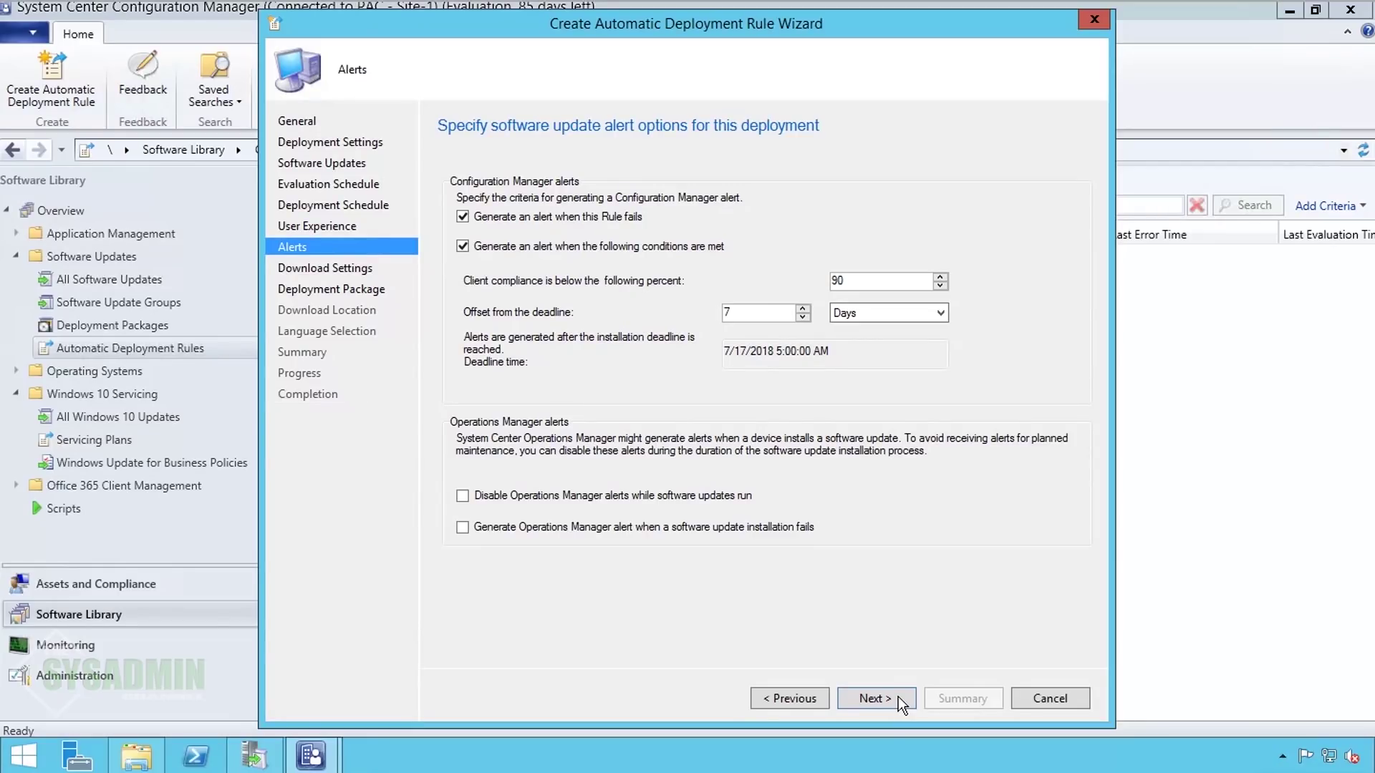
Step: Accept the default alert and download settings and select the existing deployment package Windows Updates for Workstations - 2018
{"action": "left_click", "coordinate": [898, 698]}
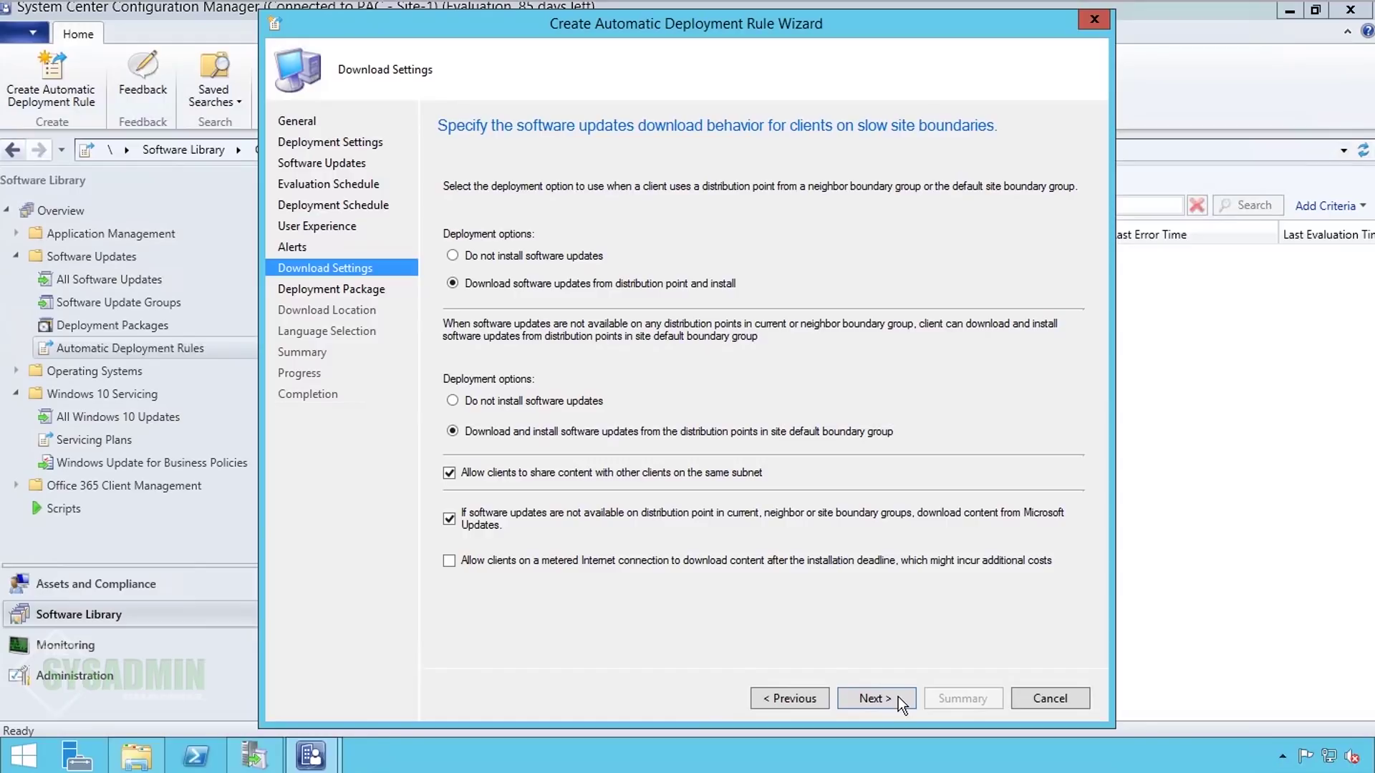
{"action": "left_click", "coordinate": [898, 698]}
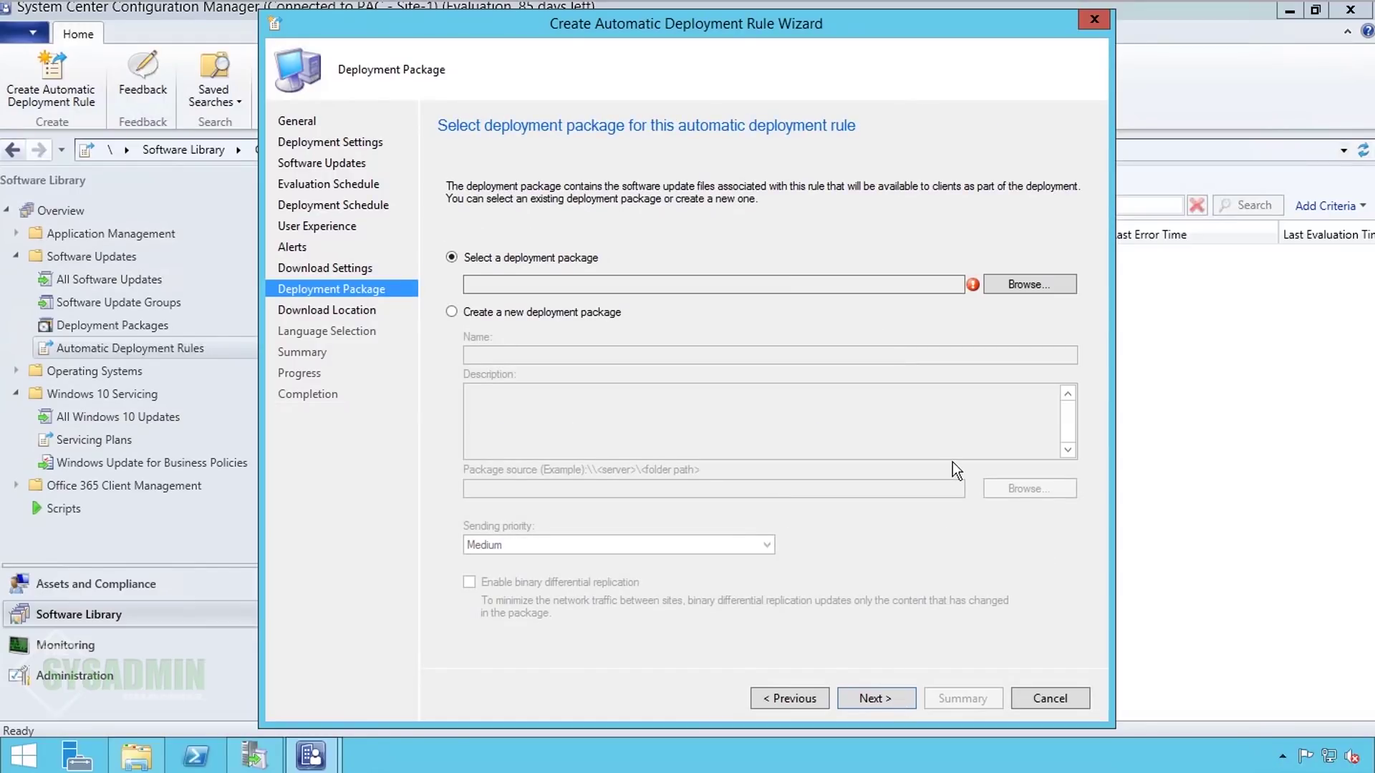
{"action": "left_click", "coordinate": [1036, 284]}
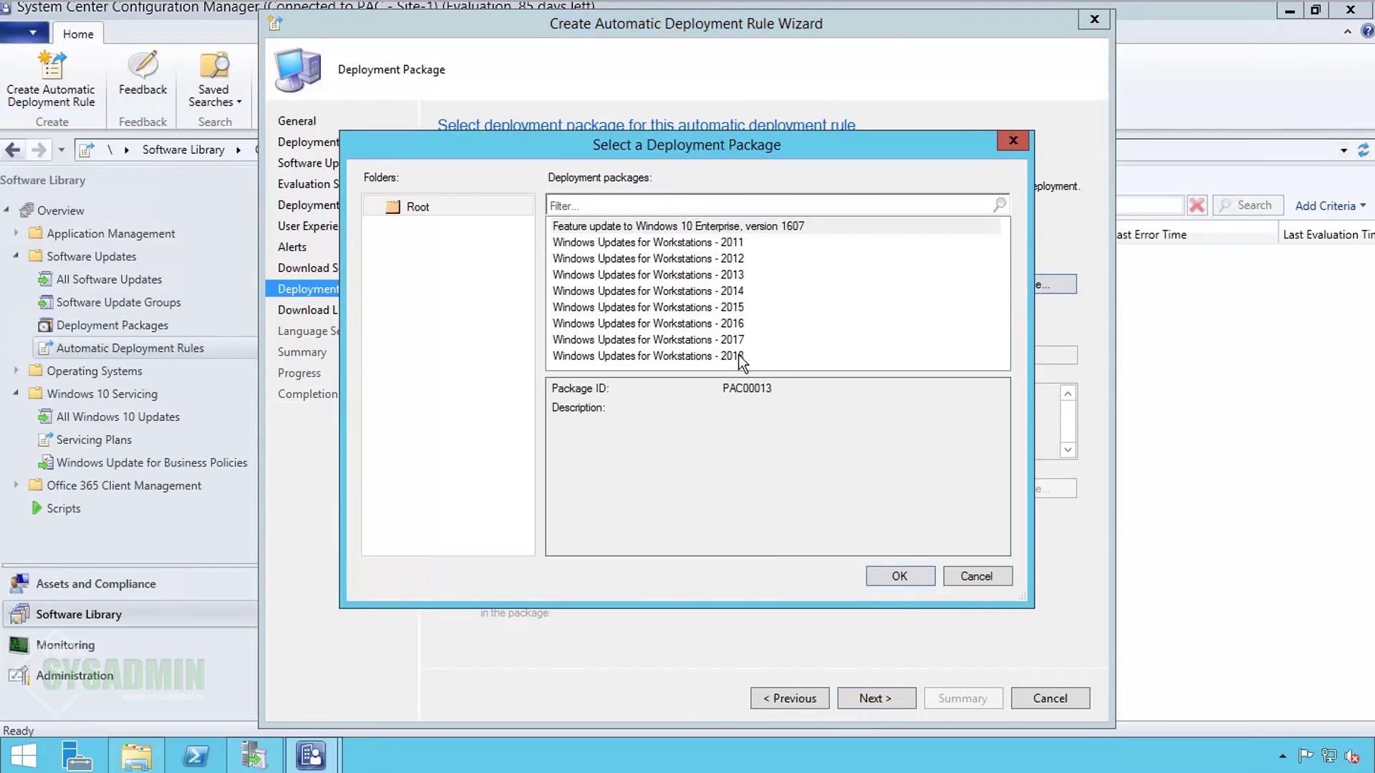
{"action": "left_click", "coordinate": [739, 356]}
{"action": "left_click", "coordinate": [899, 577]}
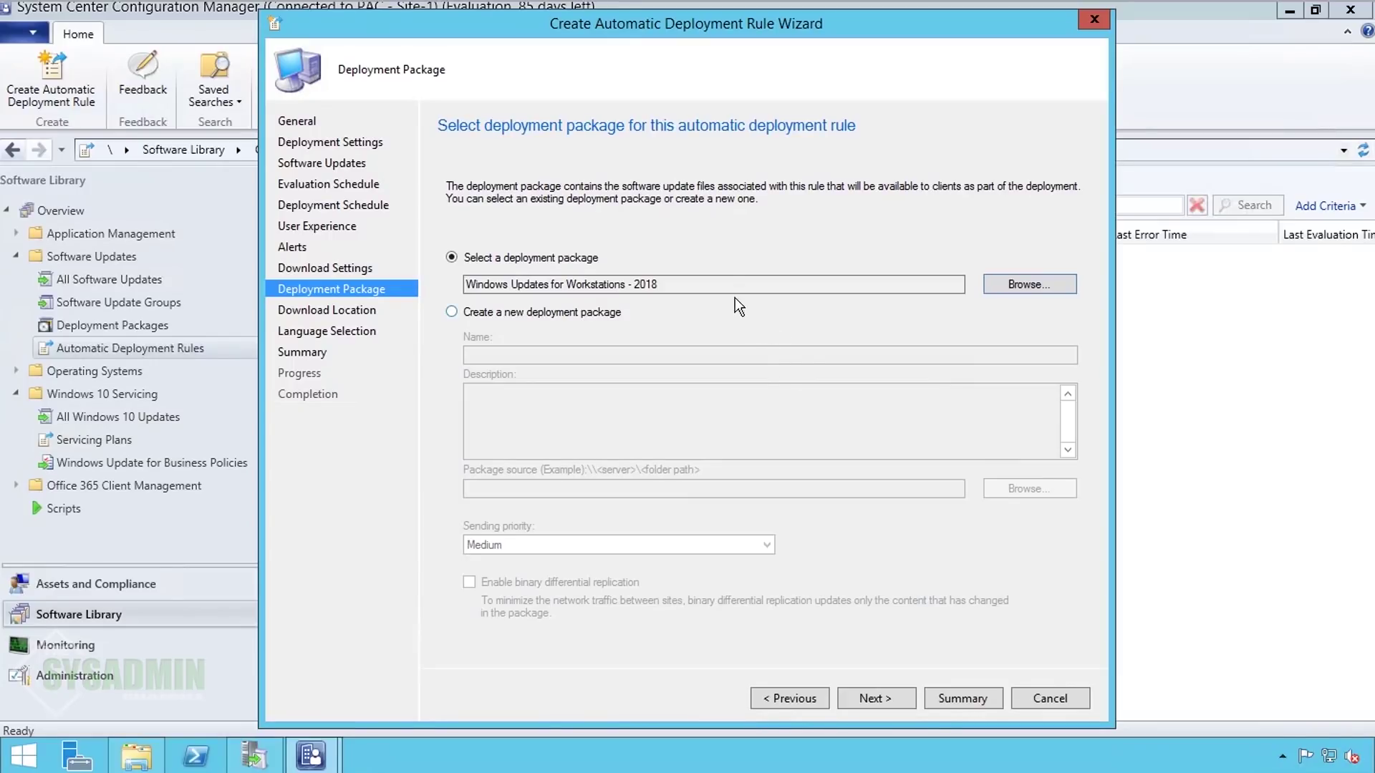
{"action": "left_click", "coordinate": [884, 700]}
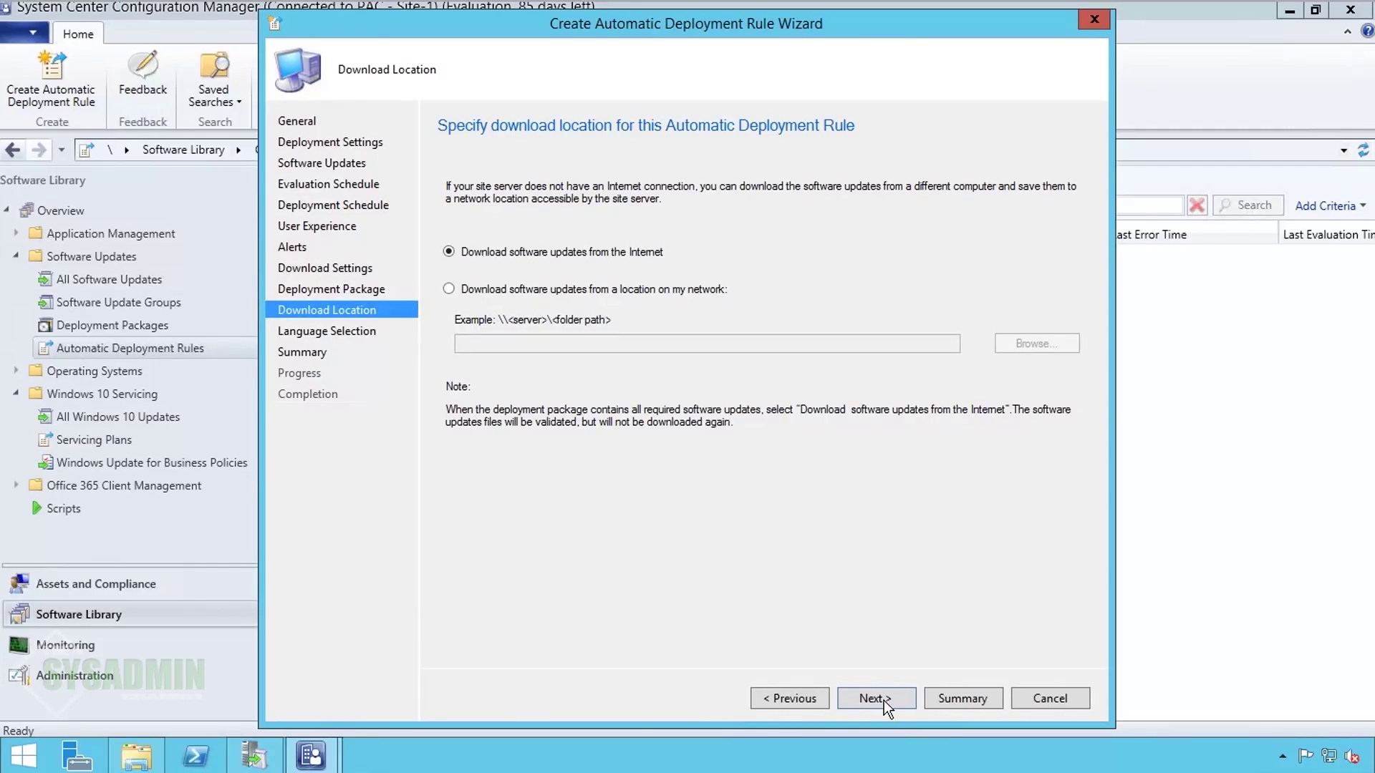
Step: Keep the Internet as the download location and English as the language for the update files
{"action": "left_click", "coordinate": [884, 700]}
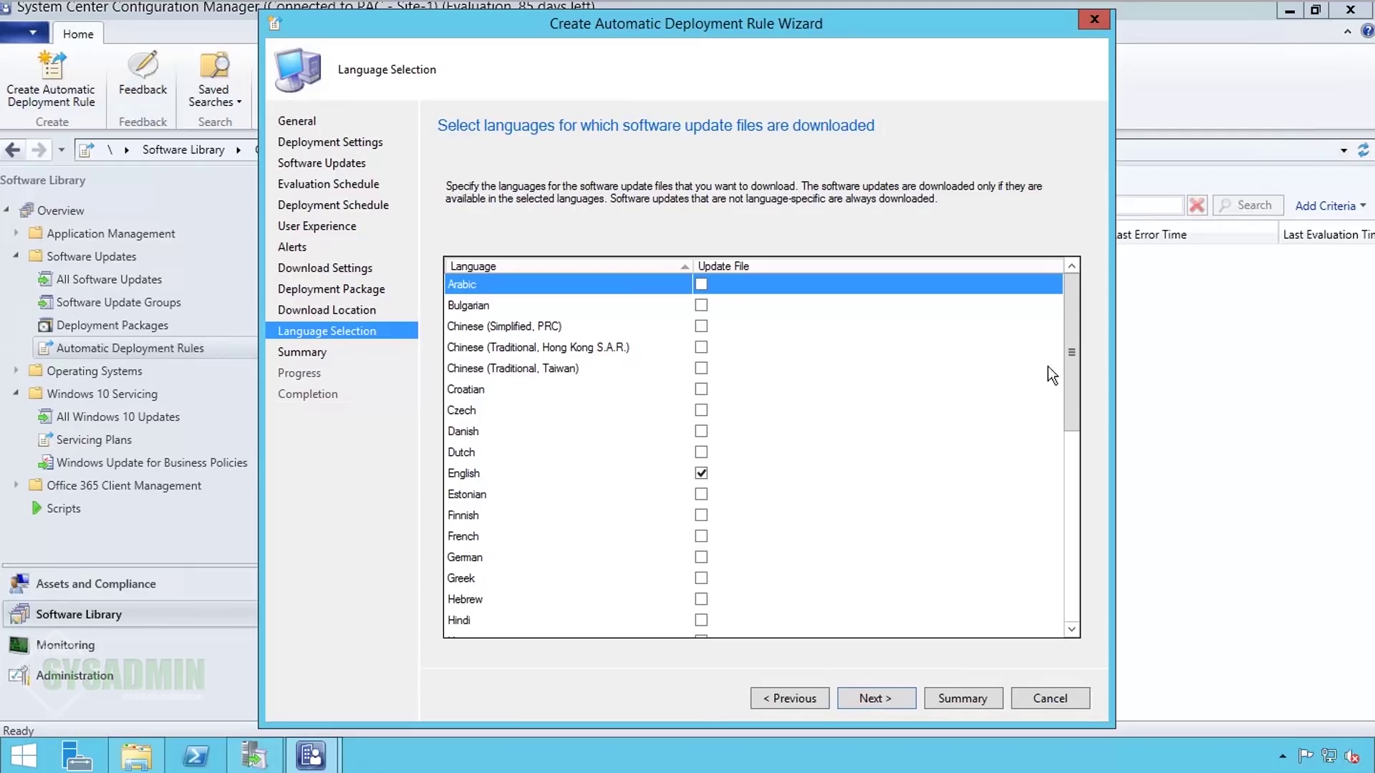
{"action": "left_click_drag", "start_coordinate": [1076, 328], "coordinate": [1074, 637]}
{"action": "left_click_drag", "start_coordinate": [1072, 423], "coordinate": [1073, 272]}
{"action": "left_click", "coordinate": [875, 698]}
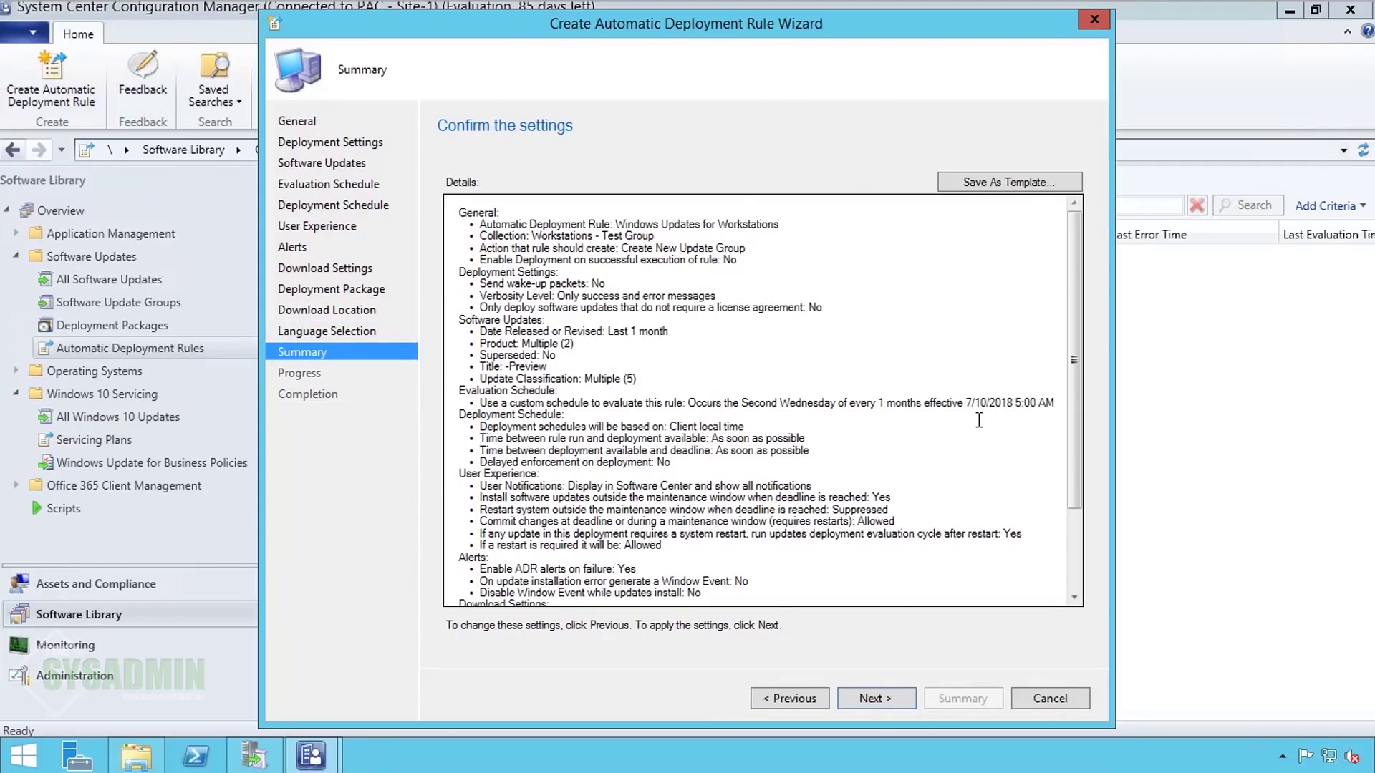
Step: Review the rule's settings summary, create the automatic deployment rule and close the wizard
{"action": "scroll", "coordinate": [978, 420], "scroll_direction": "down", "scroll_amount": 3}
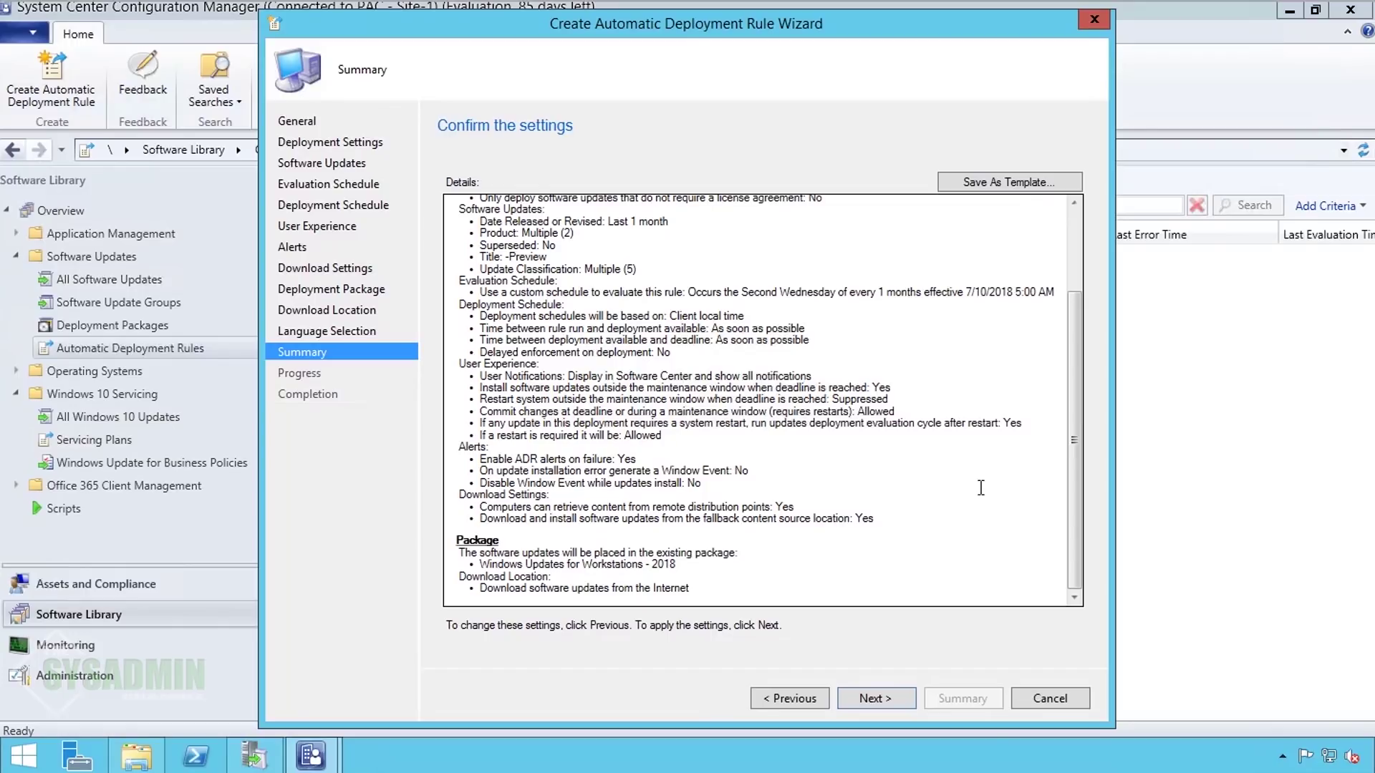
{"action": "left_click", "coordinate": [884, 701]}
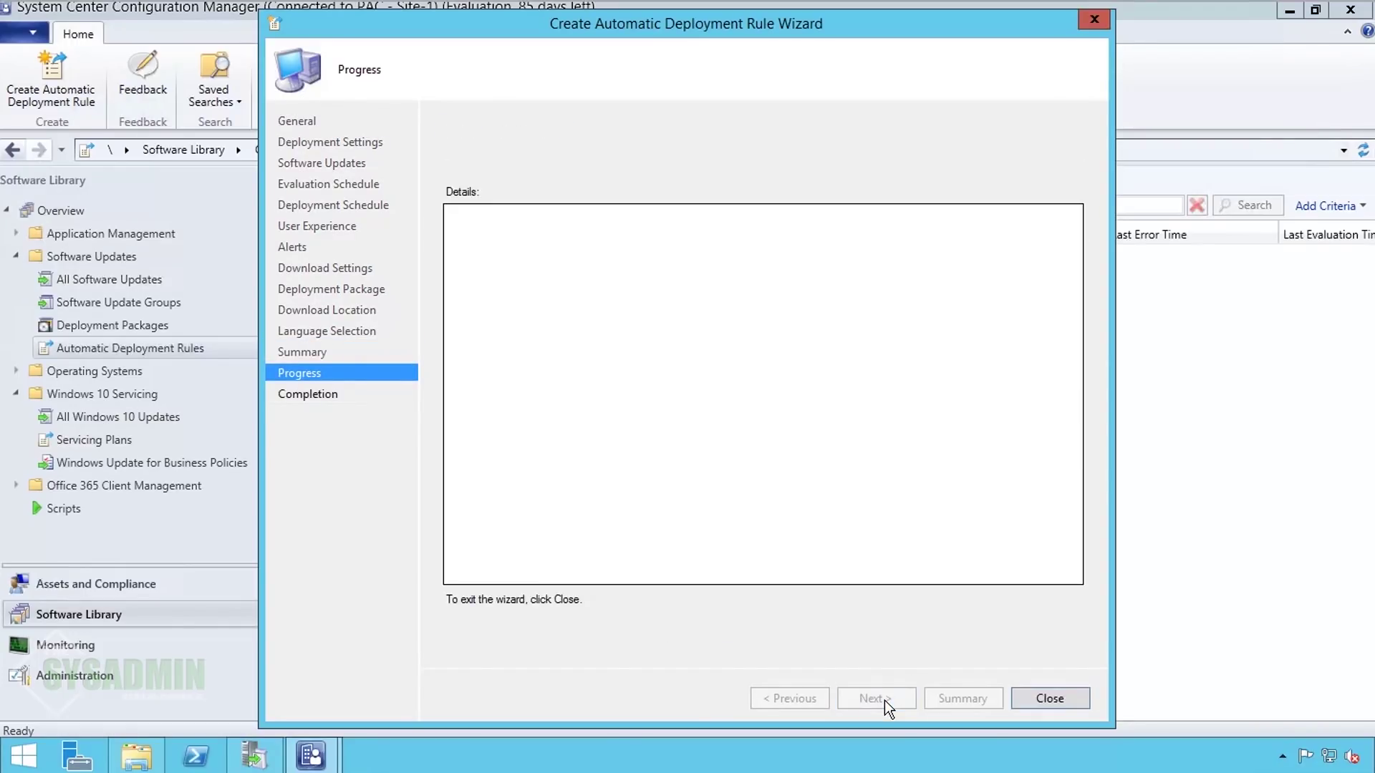
{"action": "scroll", "coordinate": [875, 360], "scroll_direction": "down", "scroll_amount": 4}
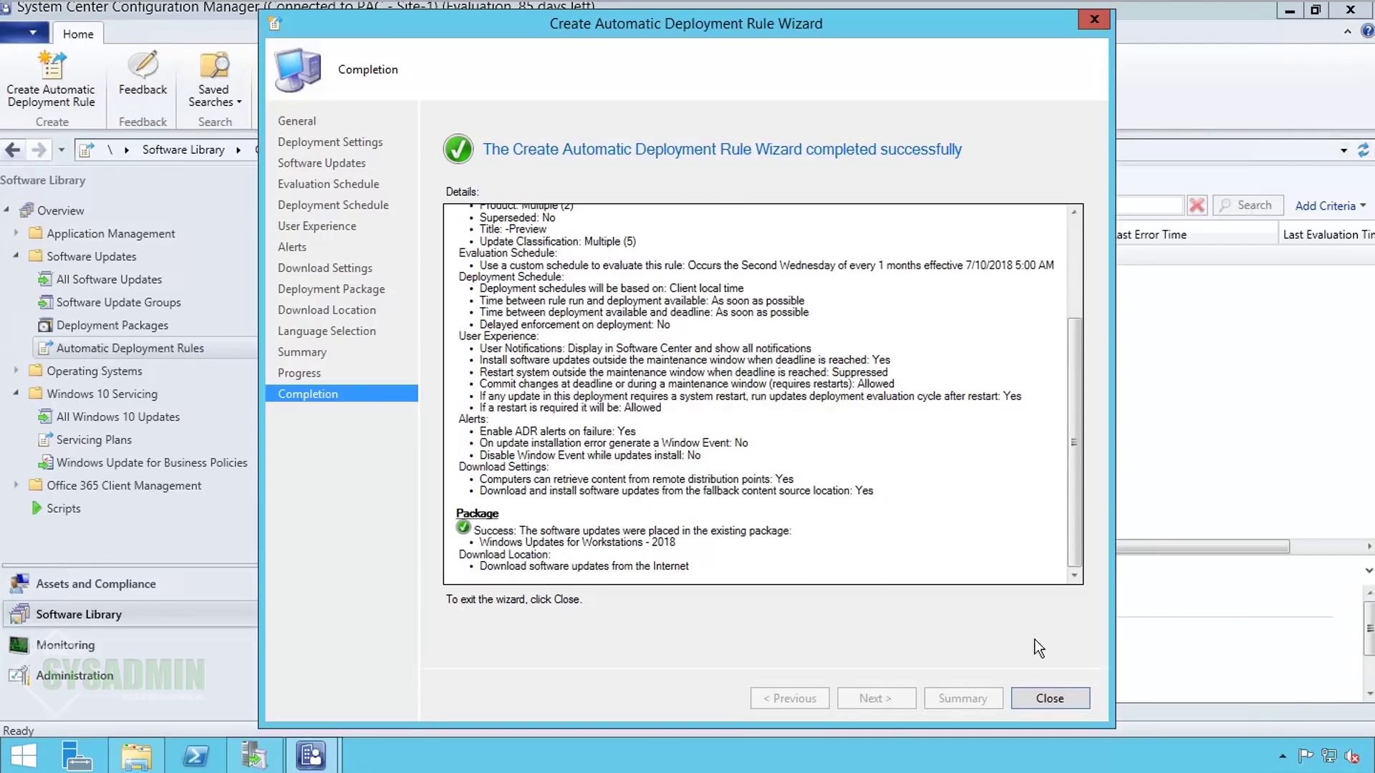
{"action": "left_click", "coordinate": [1050, 698]}
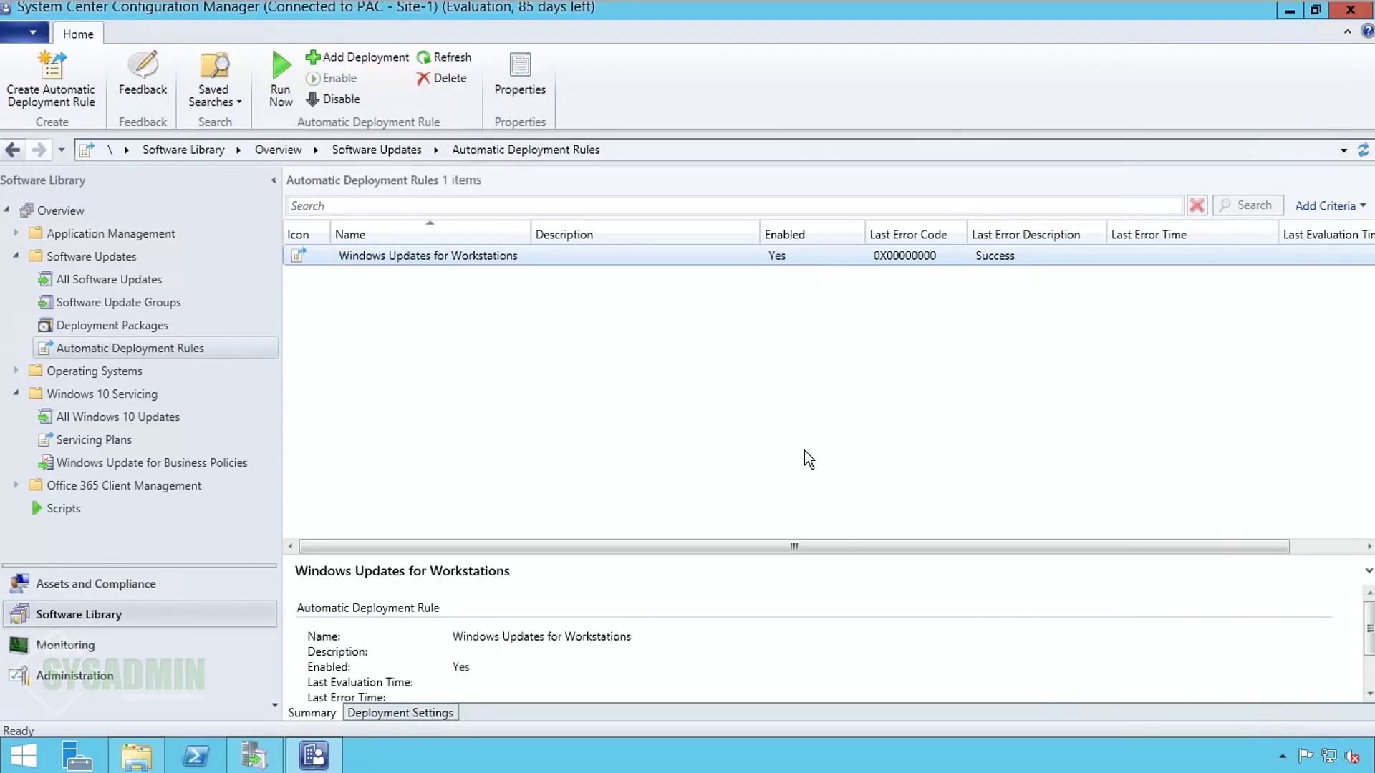
Step: Add a deployment to the Windows Updates for Workstations rule, targeting the Workstations - All collection from the Windows Updates folder
{"action": "left_click", "coordinate": [473, 259]}
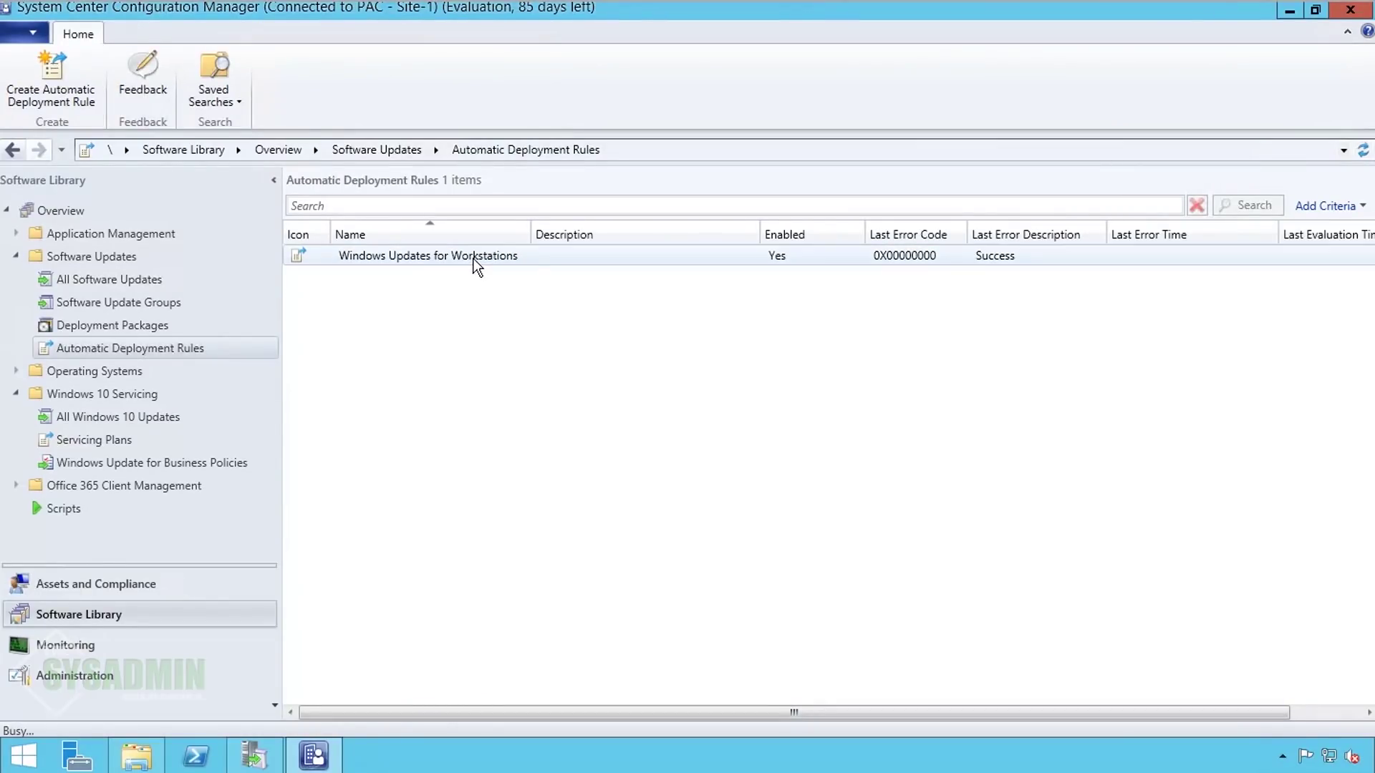
{"action": "right_click", "coordinate": [476, 265]}
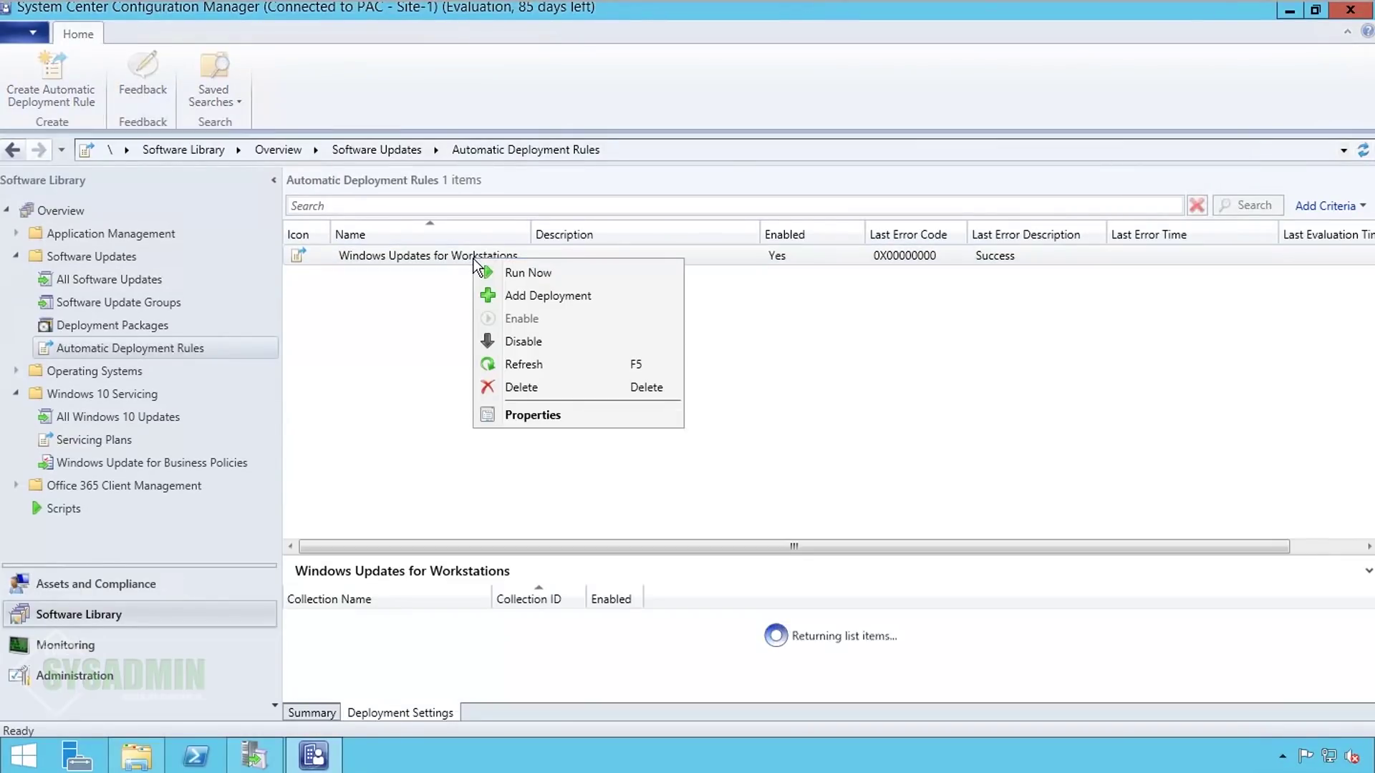
{"action": "left_click", "coordinate": [555, 295]}
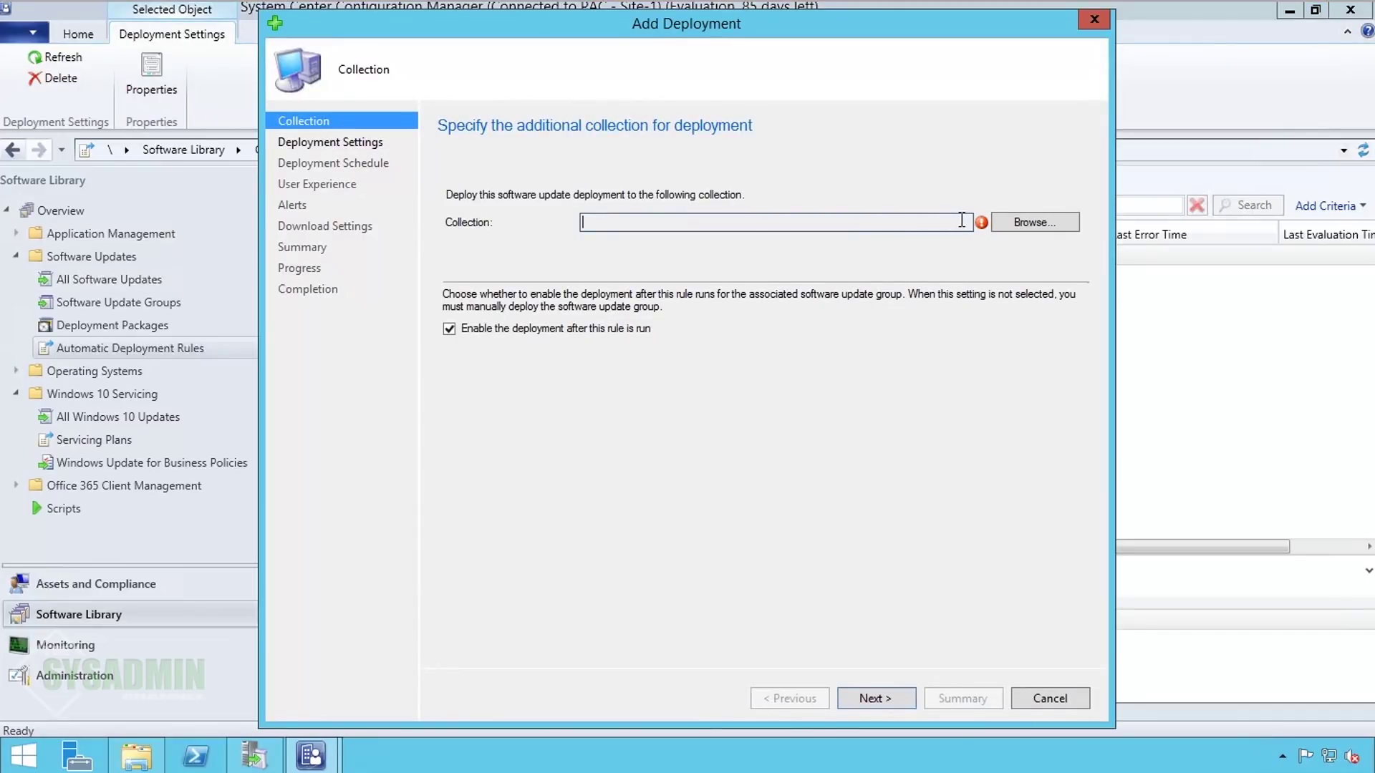
{"action": "left_click", "coordinate": [1035, 222]}
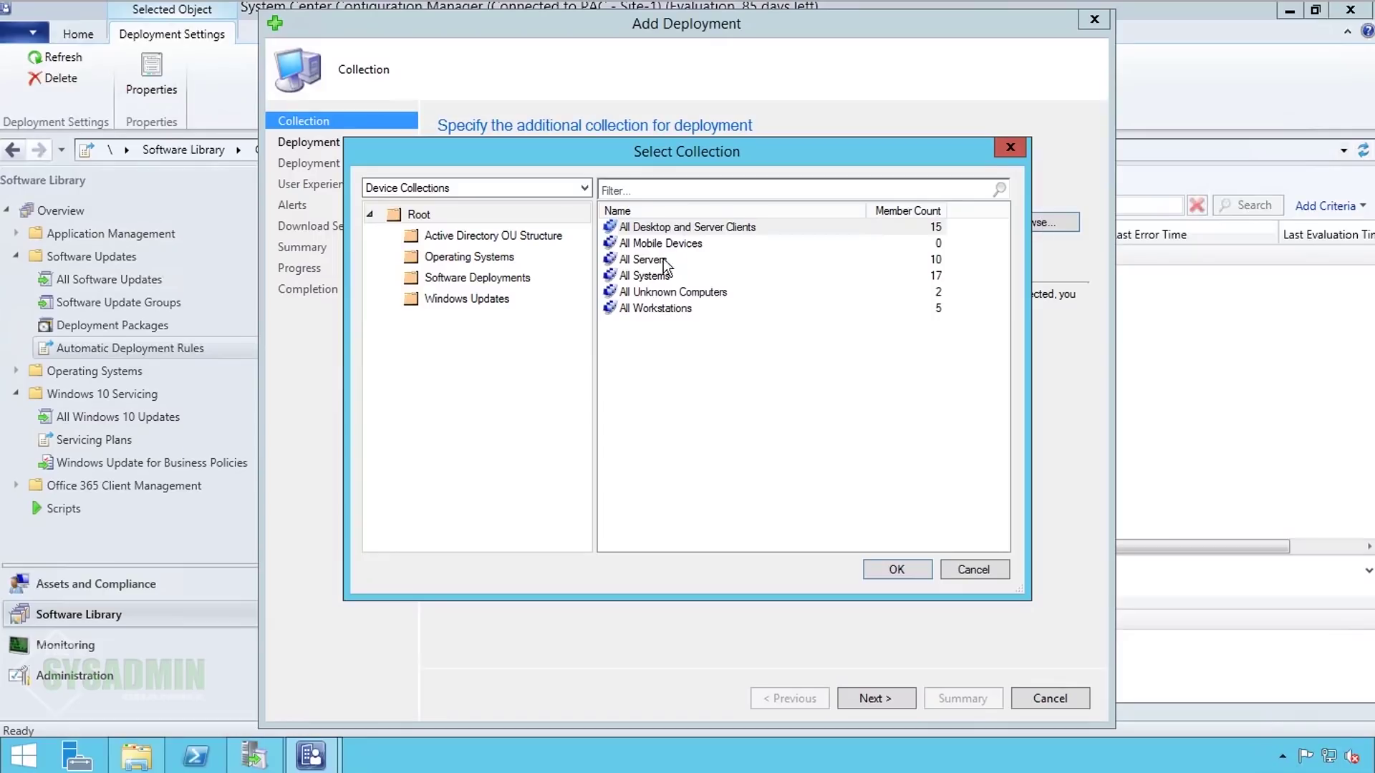
{"action": "left_click", "coordinate": [497, 300]}
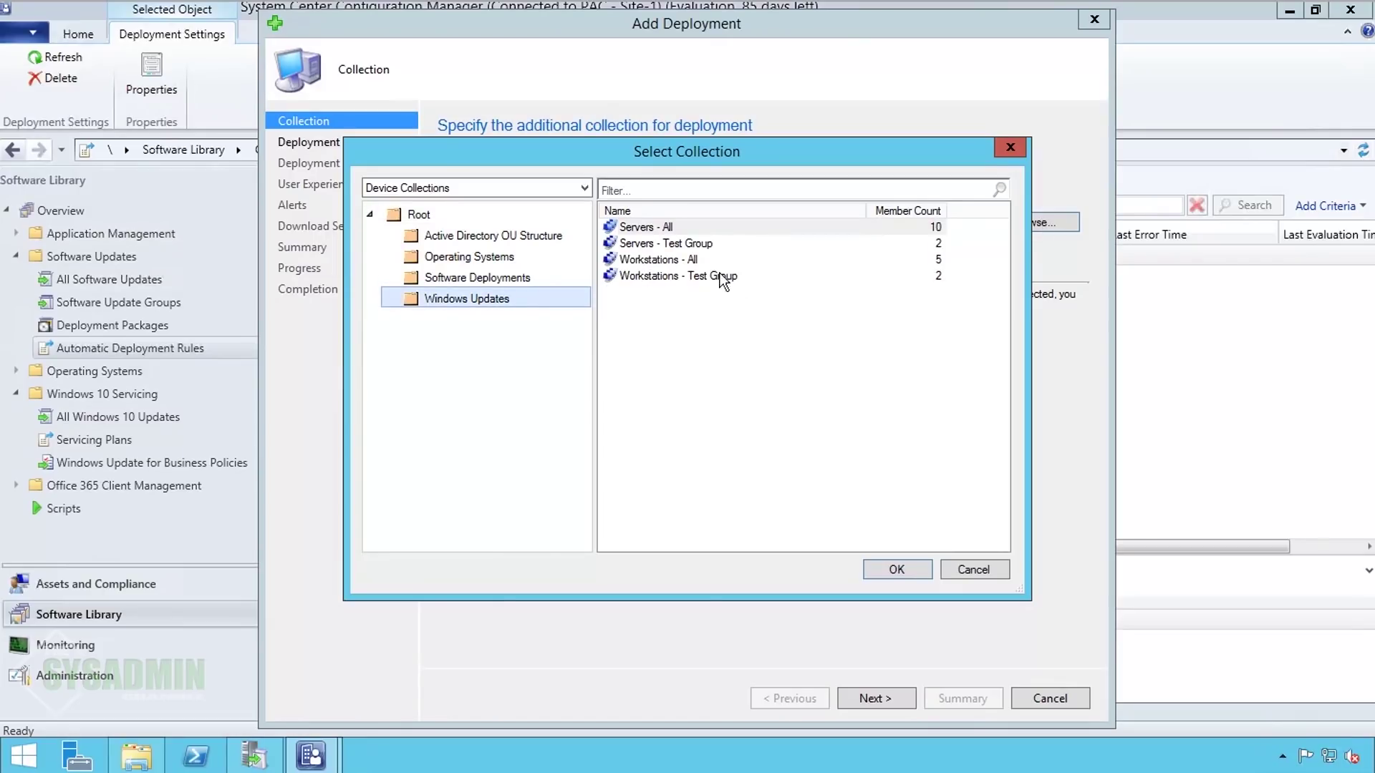
{"action": "left_click", "coordinate": [693, 261]}
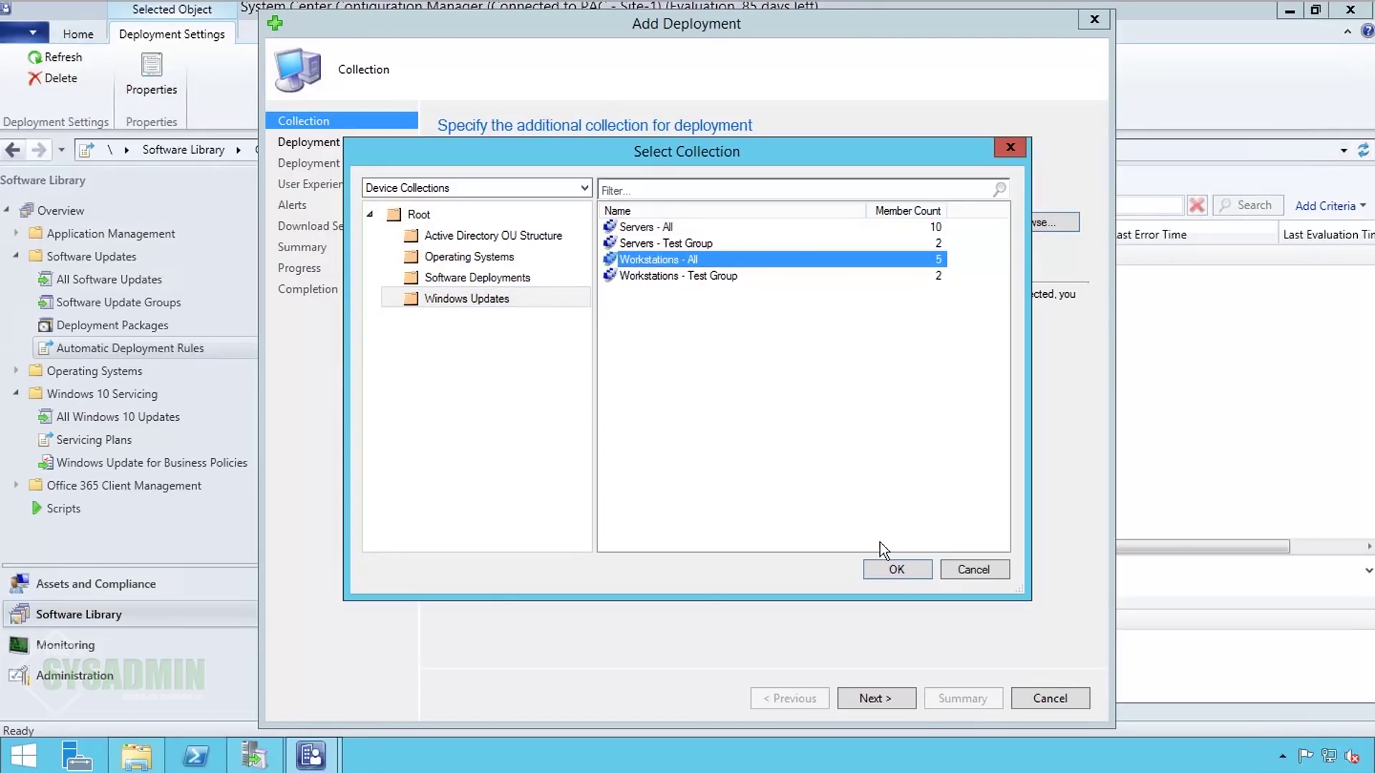
{"action": "left_click", "coordinate": [895, 568]}
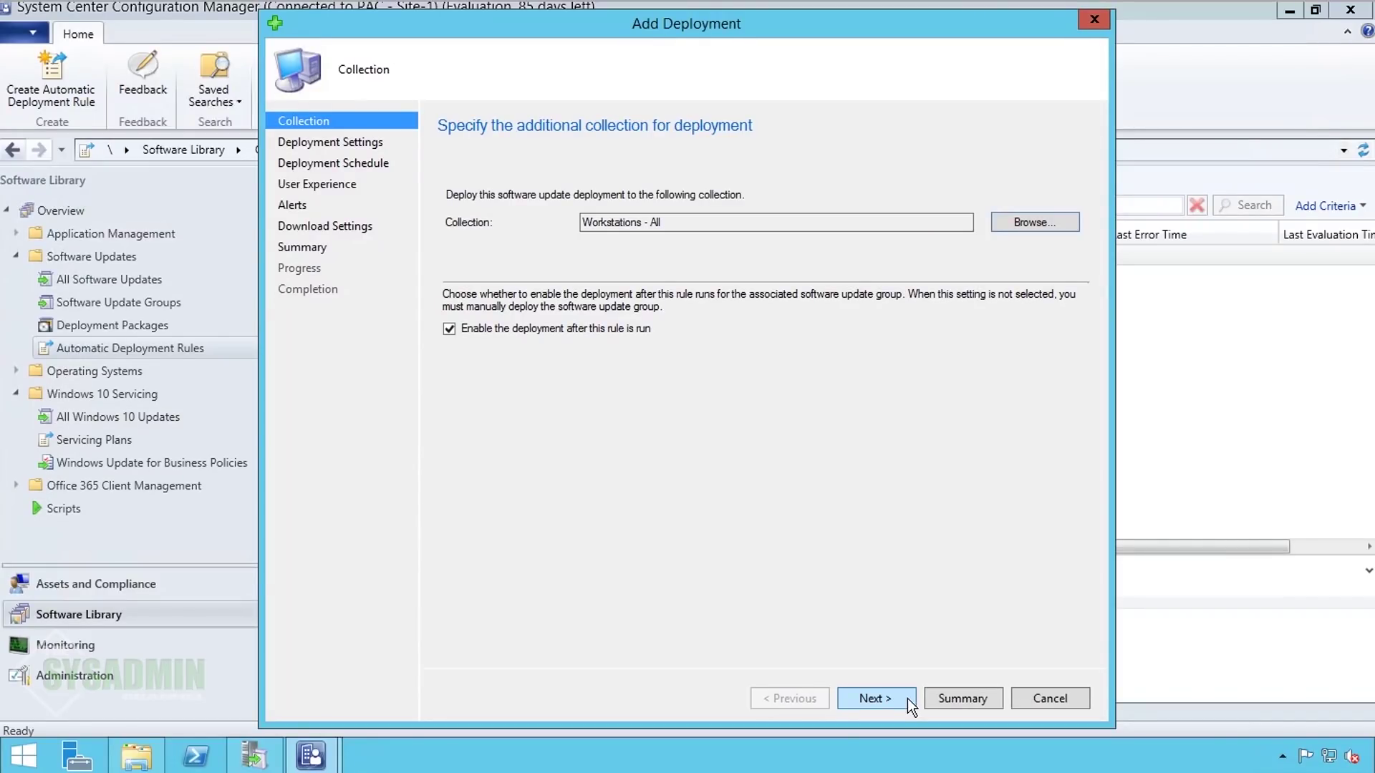
{"action": "left_click", "coordinate": [906, 699]}
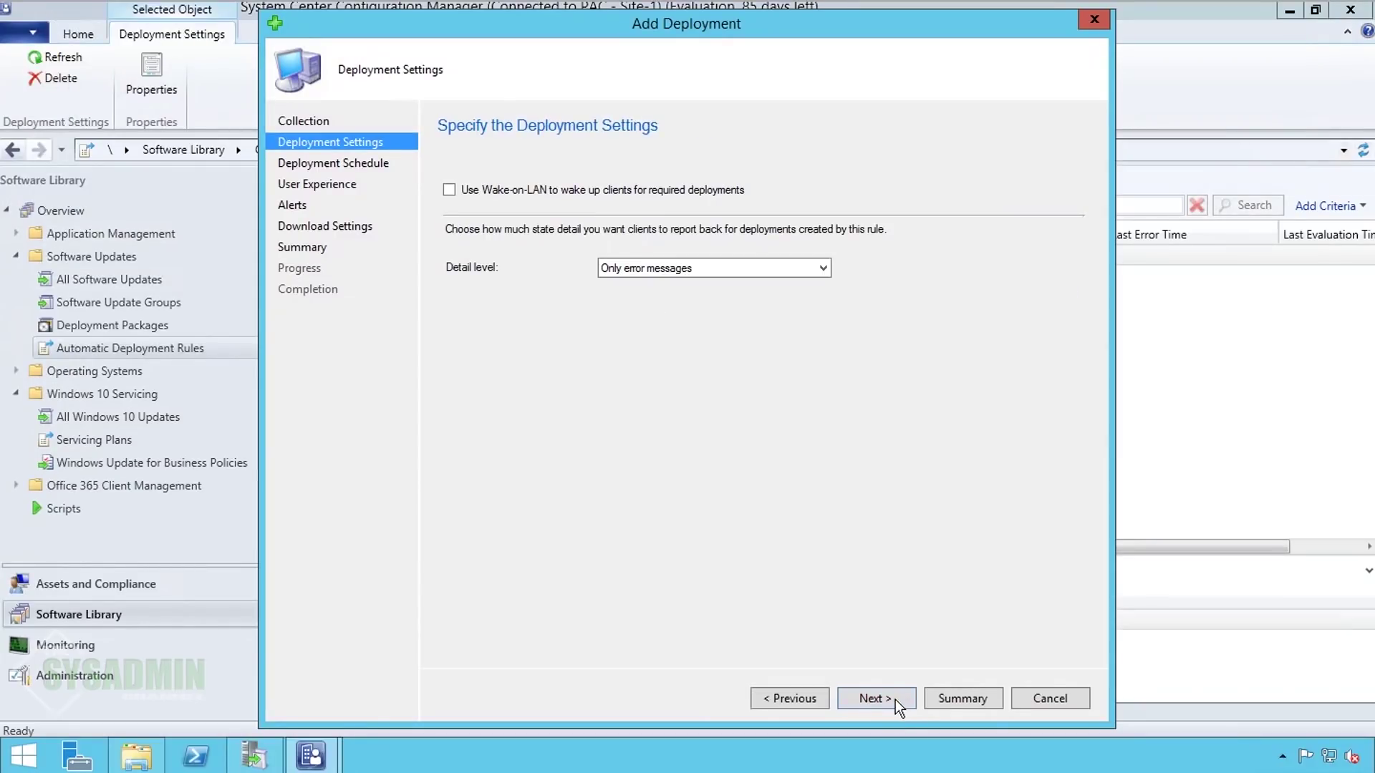
Step: Accept the default deployment settings and set the additional deployment's installation deadline to 14 days
{"action": "left_click", "coordinate": [894, 698]}
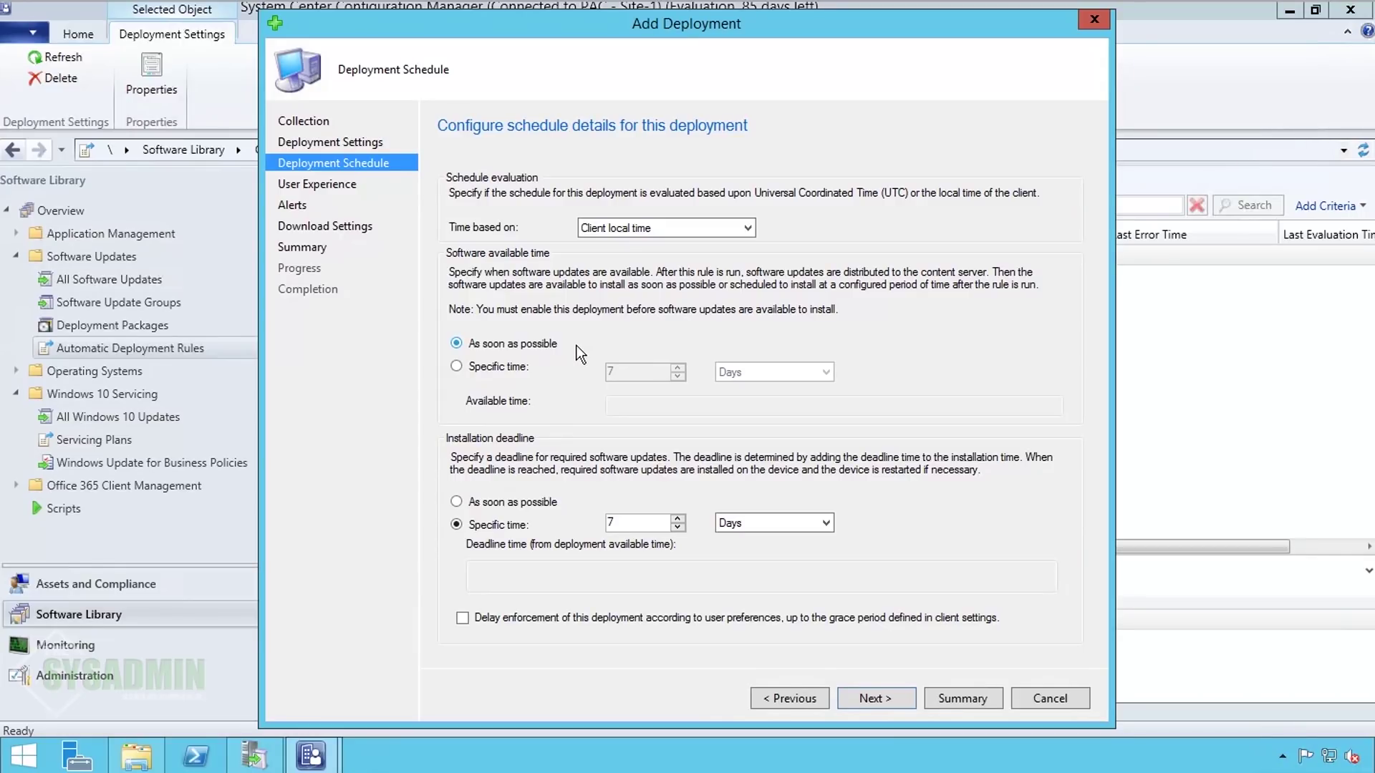
{"action": "left_click_drag", "start_coordinate": [627, 523], "coordinate": [581, 528]}
{"action": "type", "text": "14"}
{"action": "left_click", "coordinate": [878, 696]}
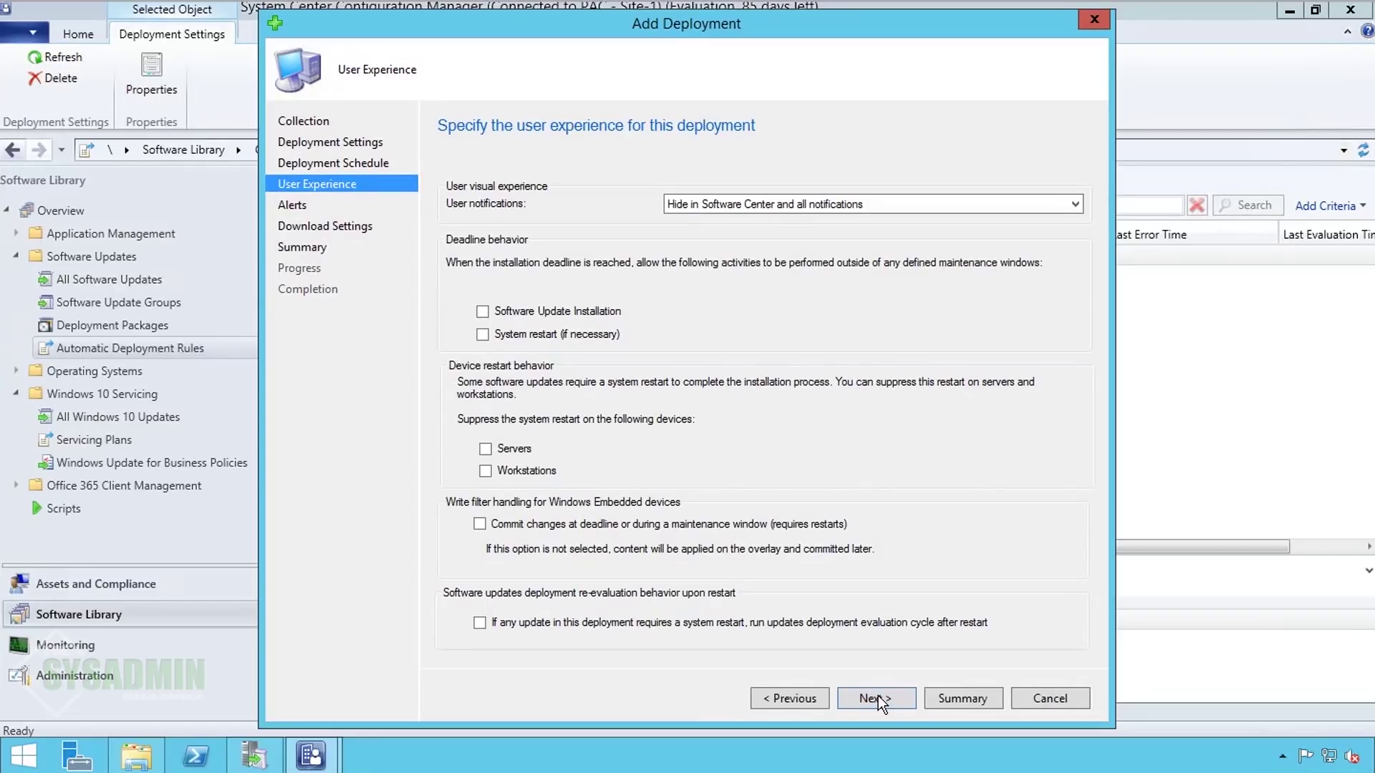
Step: Display the deployment in Software Center with all notifications and run the updates deployment evaluation cycle after a restart
{"action": "left_click", "coordinate": [1075, 205]}
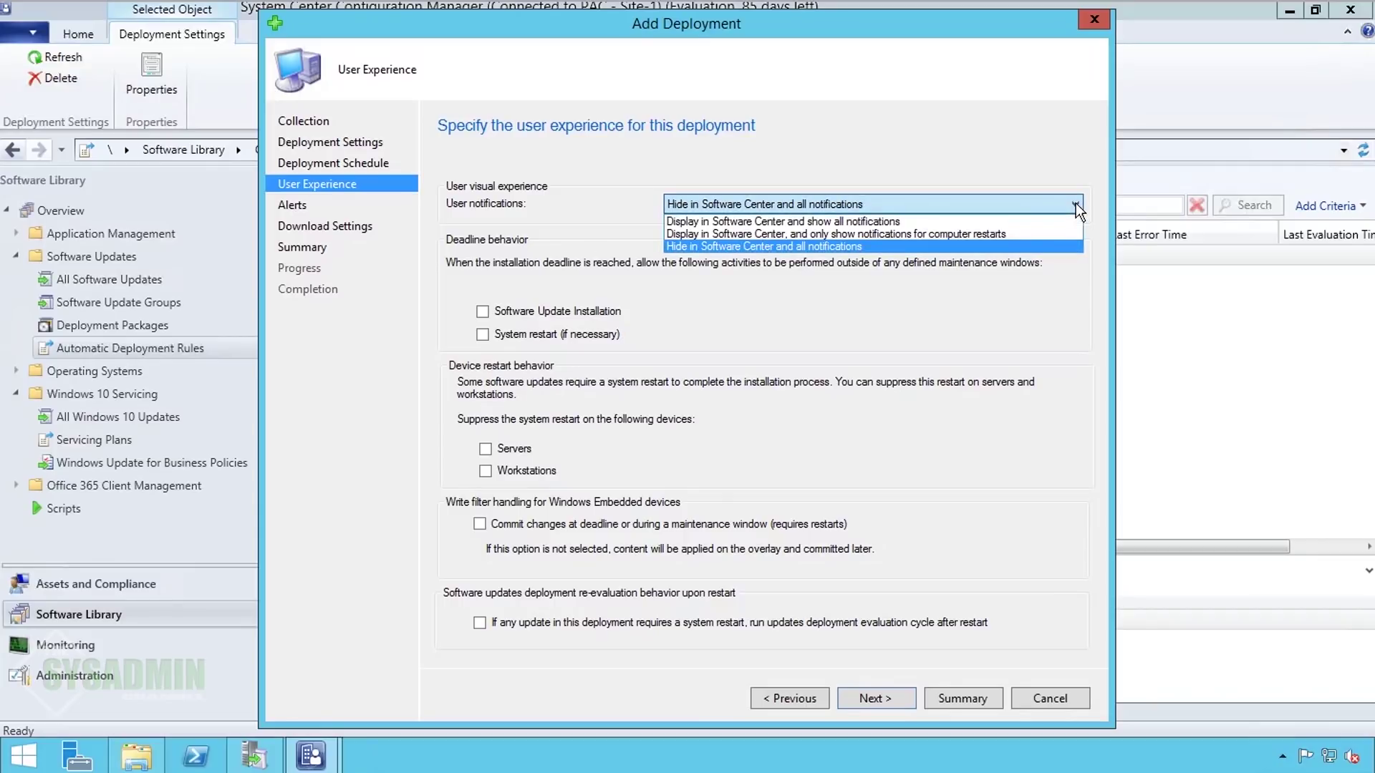
{"action": "left_click", "coordinate": [974, 223]}
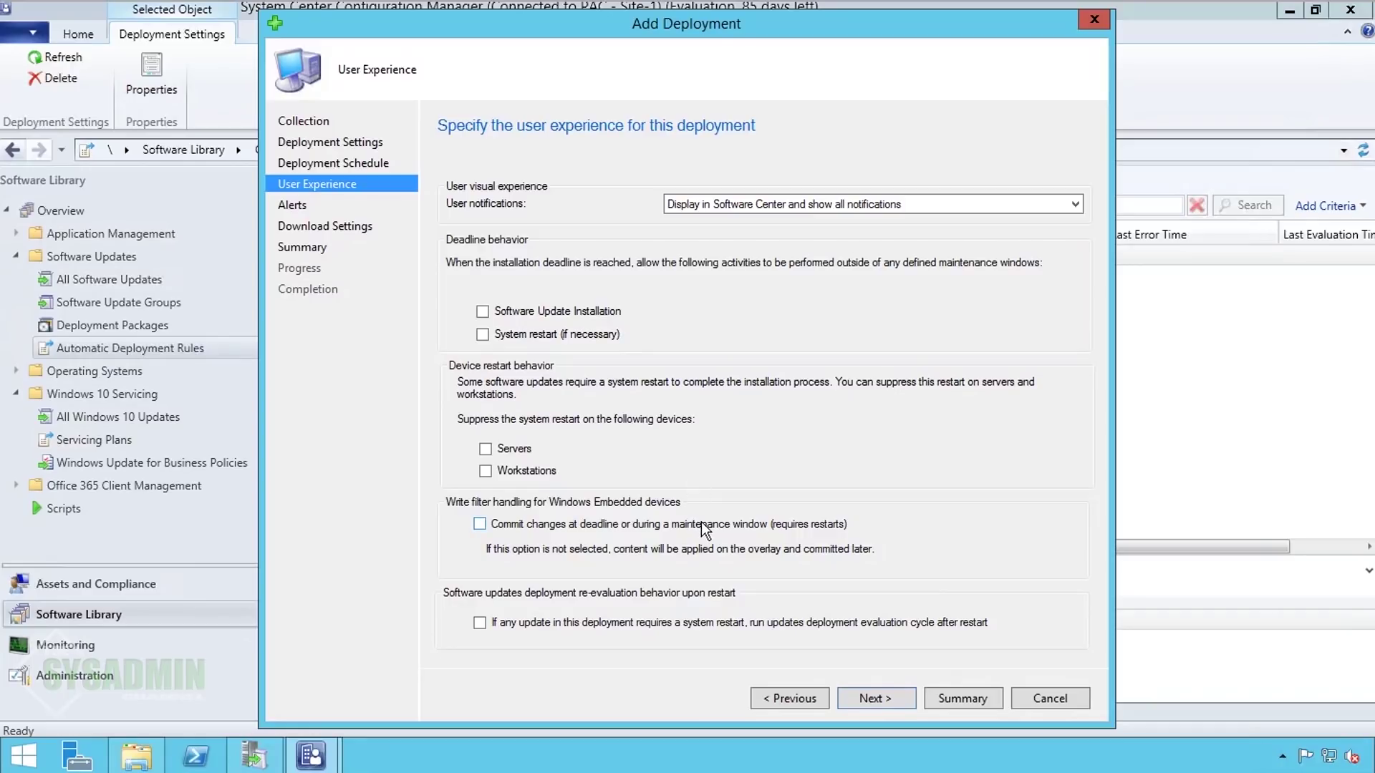
{"action": "left_click", "coordinate": [676, 625]}
{"action": "left_click", "coordinate": [887, 705]}
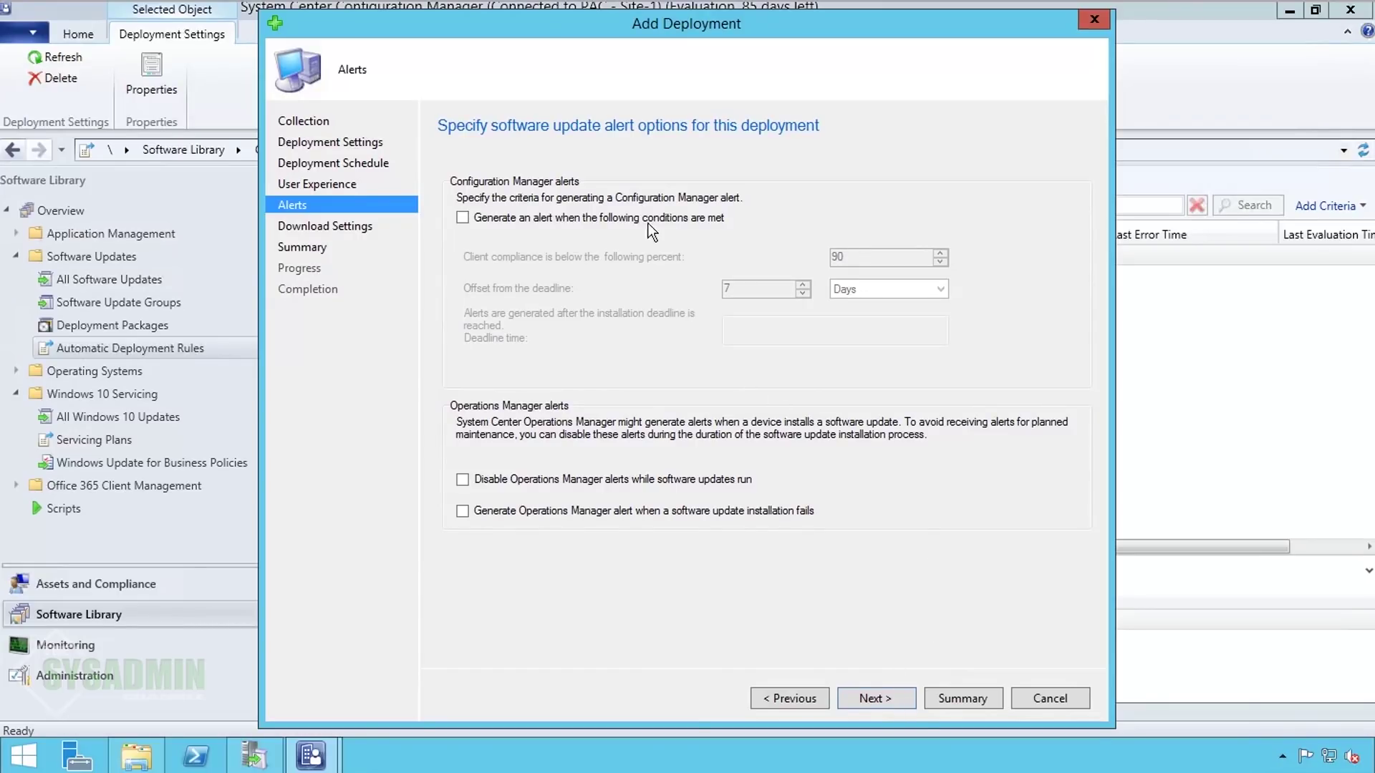
Step: Generate a Configuration Manager alert when client compliance for this deployment is below 80 percent
{"action": "left_click", "coordinate": [462, 217]}
{"action": "left_click_drag", "start_coordinate": [846, 257], "coordinate": [816, 252]}
{"action": "type", "text": "80"}
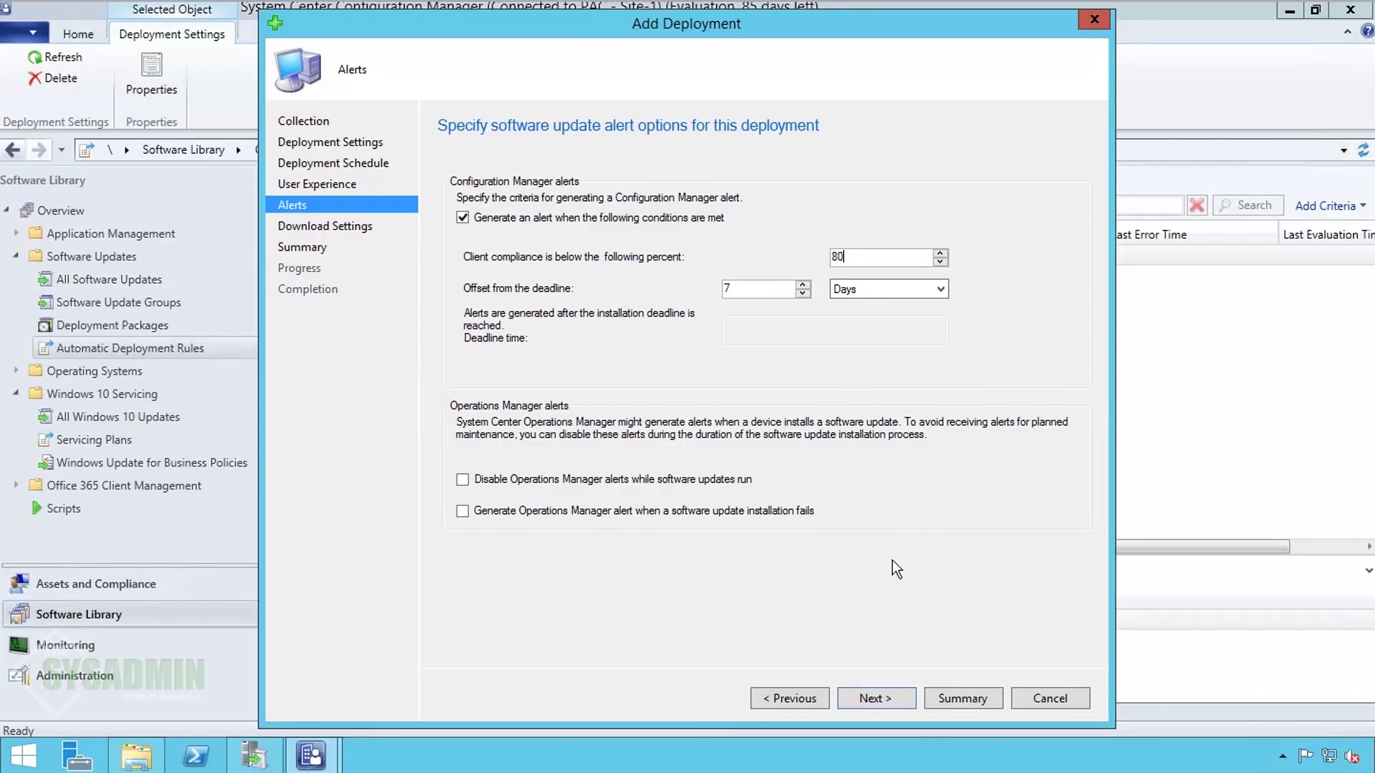
{"action": "left_click", "coordinate": [875, 697]}
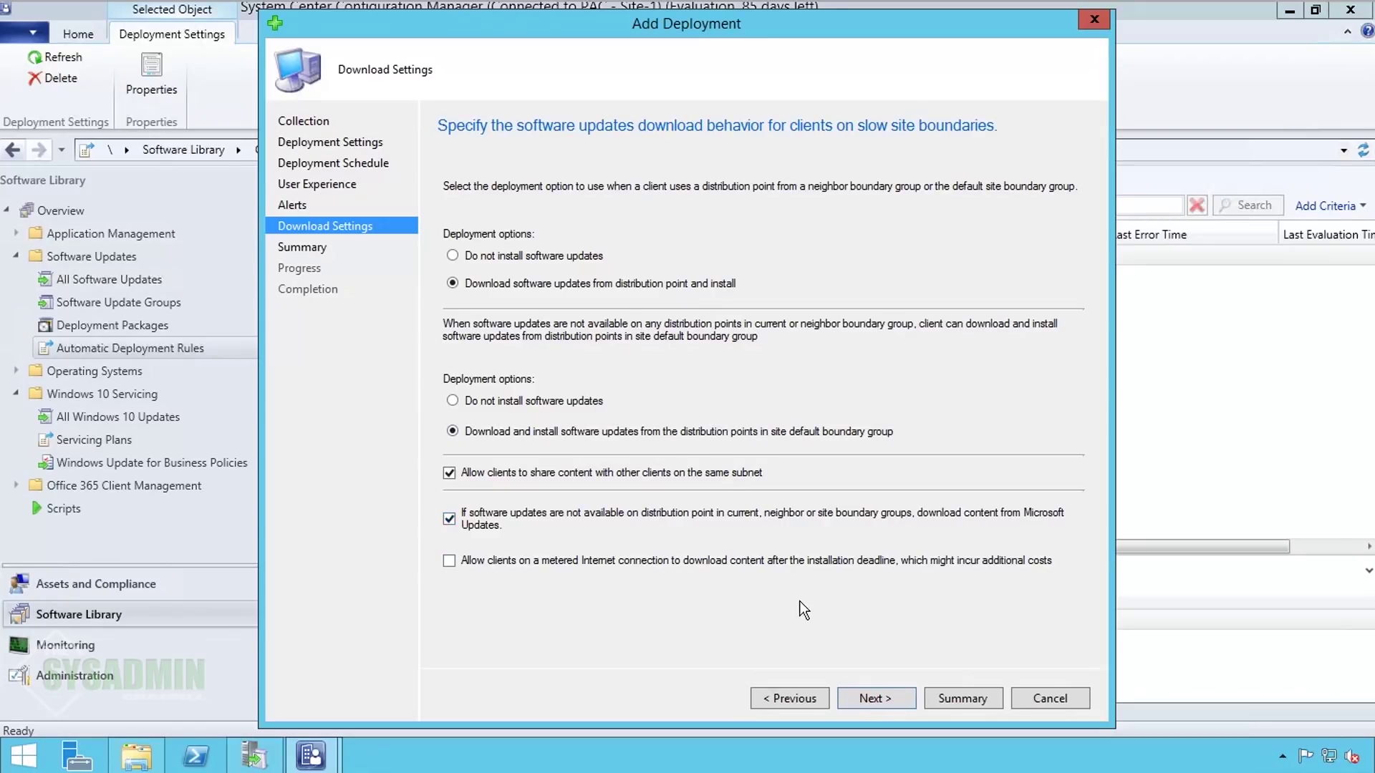
Step: Accept the default download settings, confirm the summary to add the deployment, and close the wizard
{"action": "left_click", "coordinate": [900, 703]}
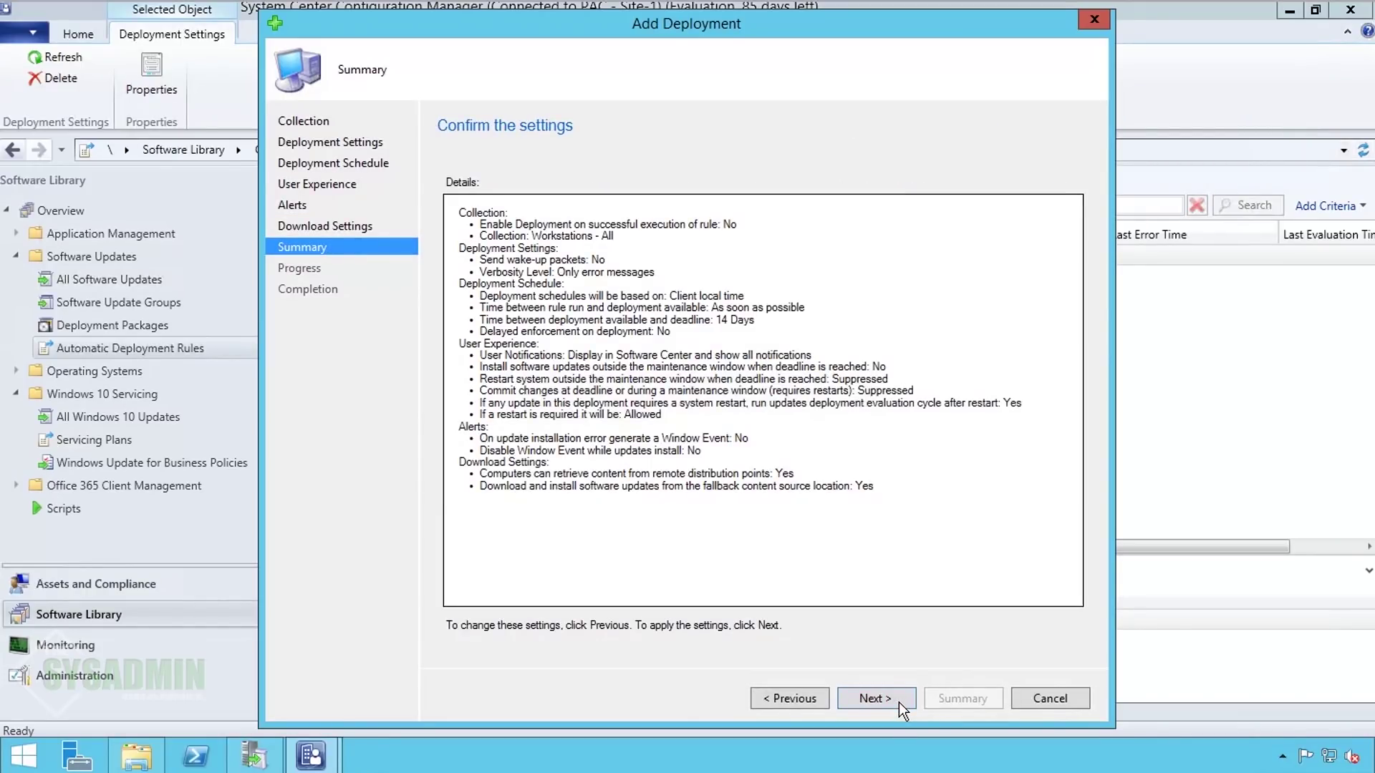
{"action": "left_click", "coordinate": [899, 702]}
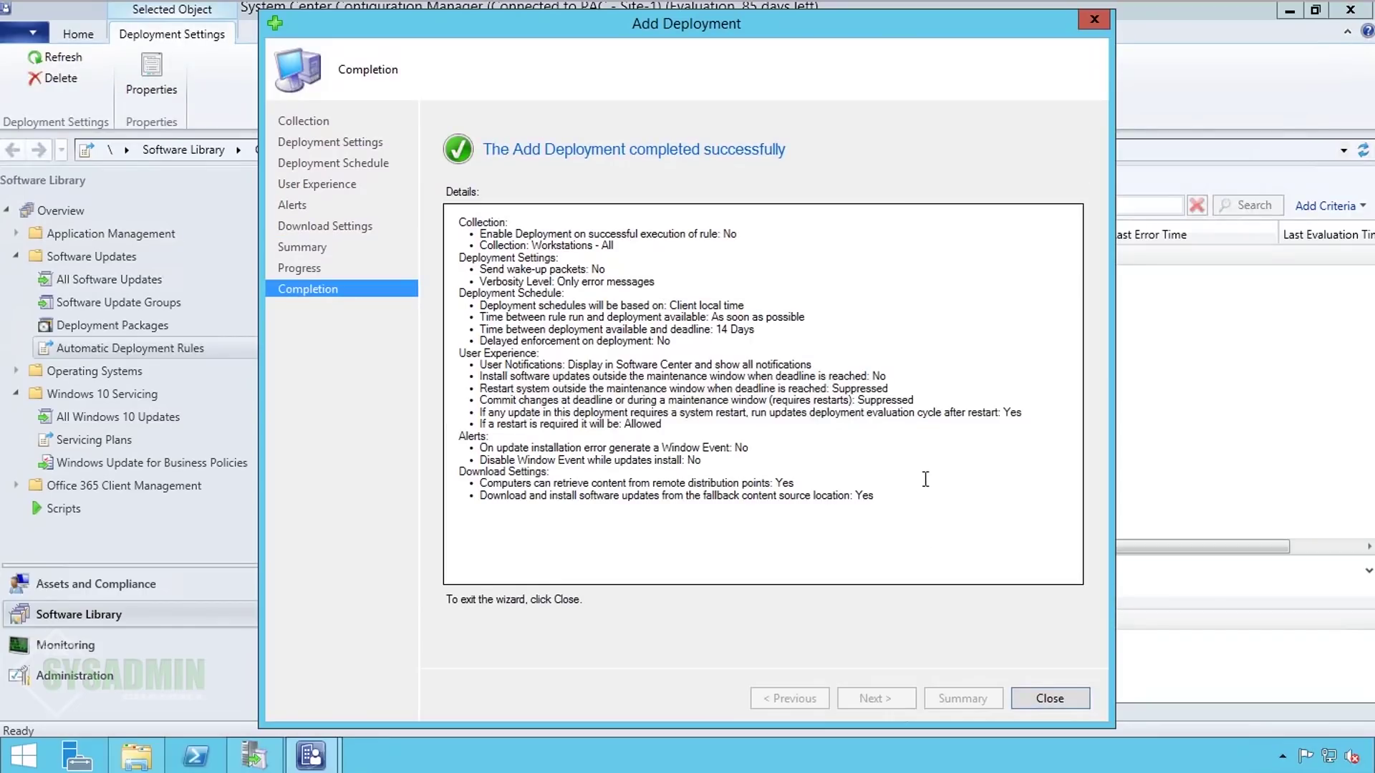
{"action": "left_click", "coordinate": [1052, 700]}
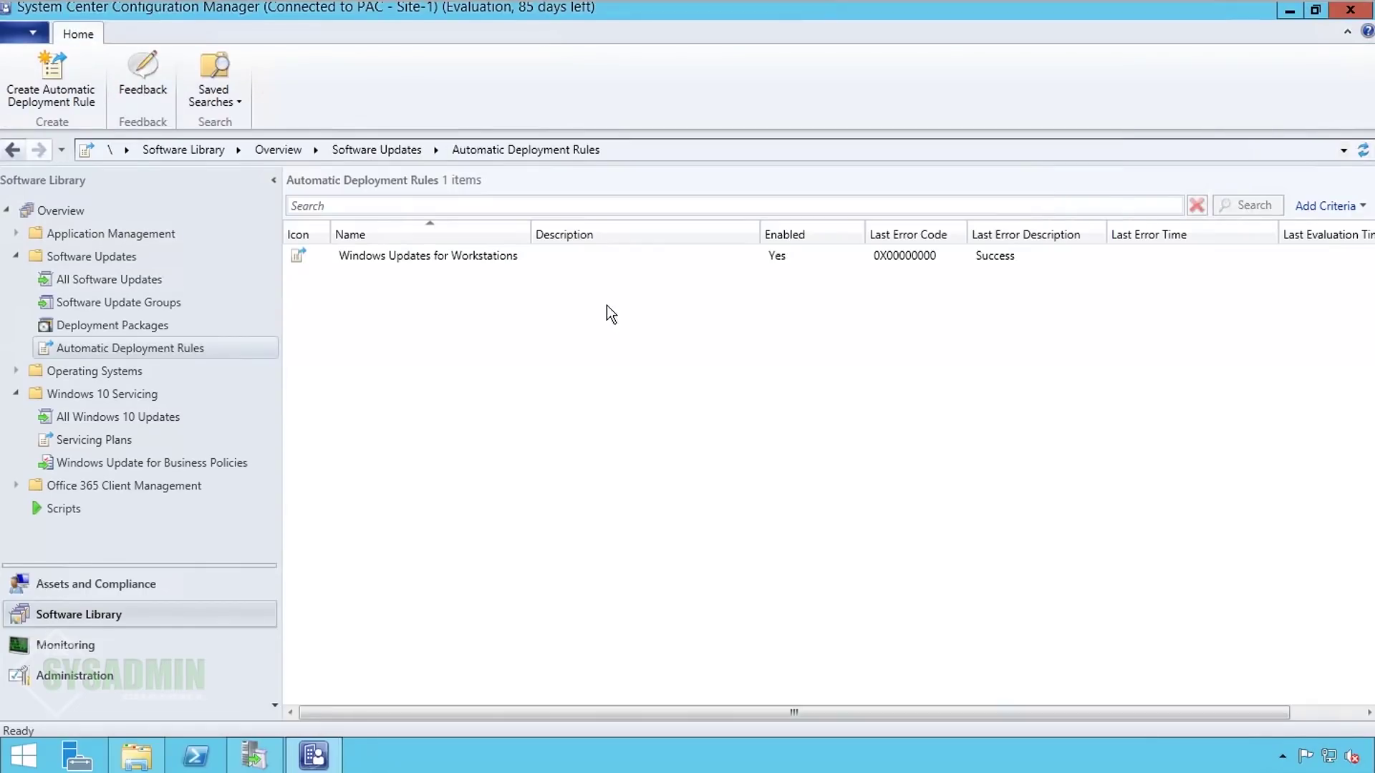
Step: Run the Windows Updates for Workstations automatic deployment rule immediately and confirm the prompt
{"action": "right_click", "coordinate": [481, 257]}
{"action": "left_click", "coordinate": [532, 267]}
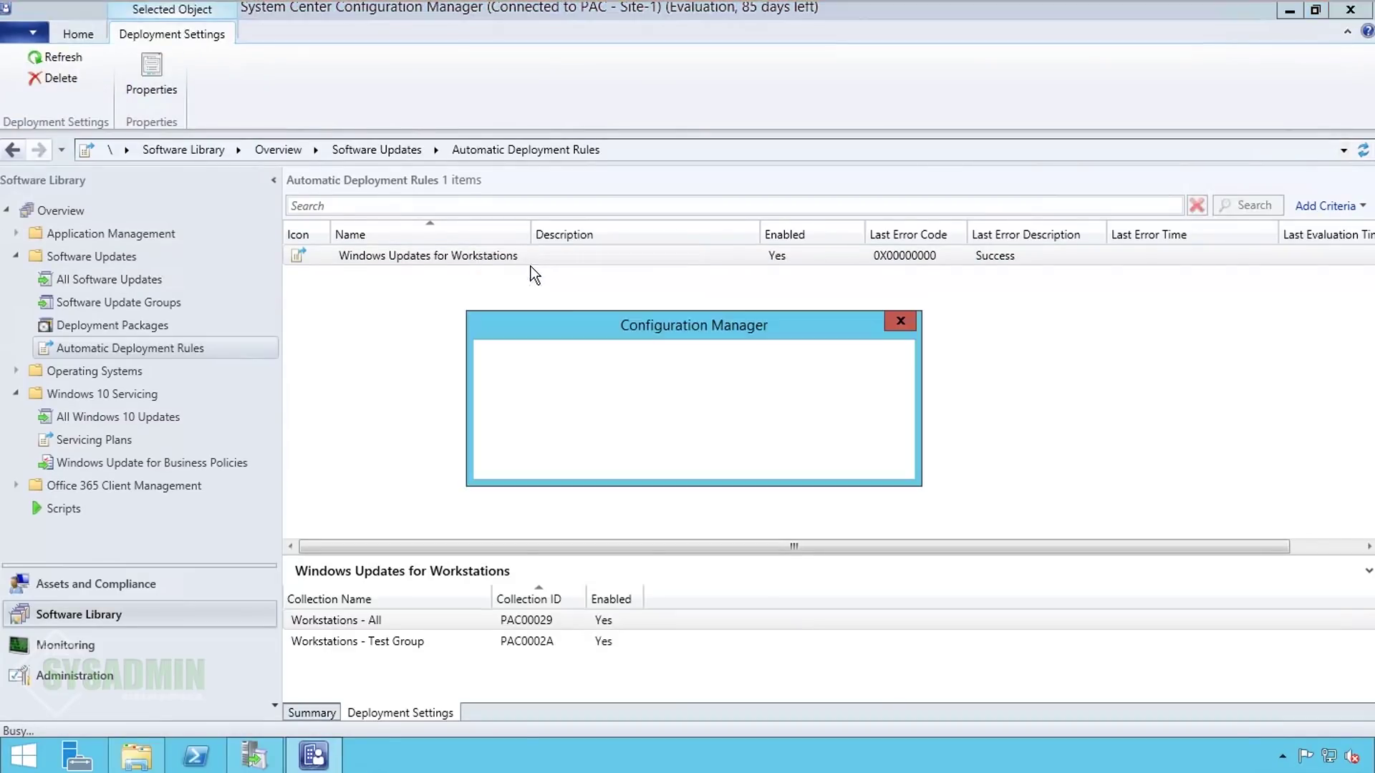
{"action": "left_click", "coordinate": [867, 458]}
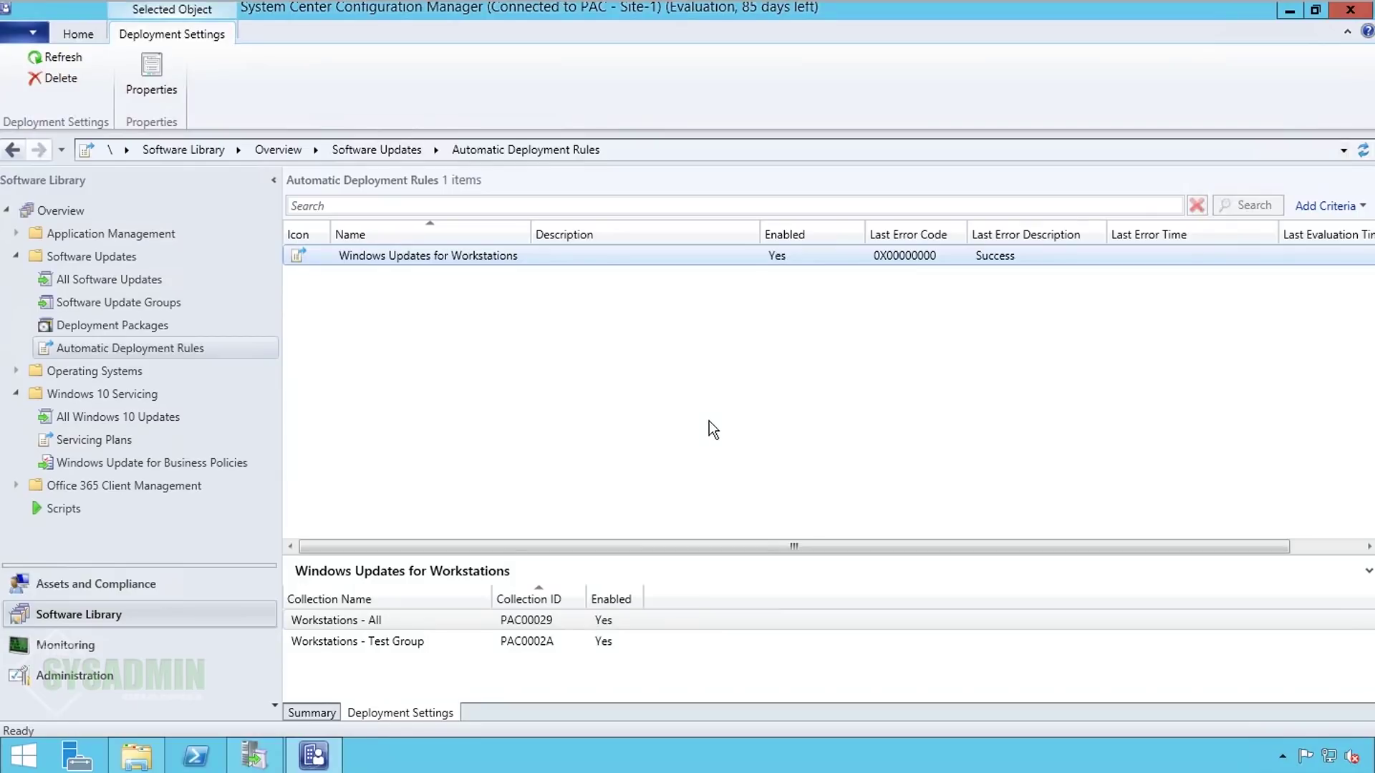
Step: Examine the update download entries in ruleengine.log from the Configuration Manager Logs folder, and minimize the log and folder windows
{"action": "left_click", "coordinate": [140, 762]}
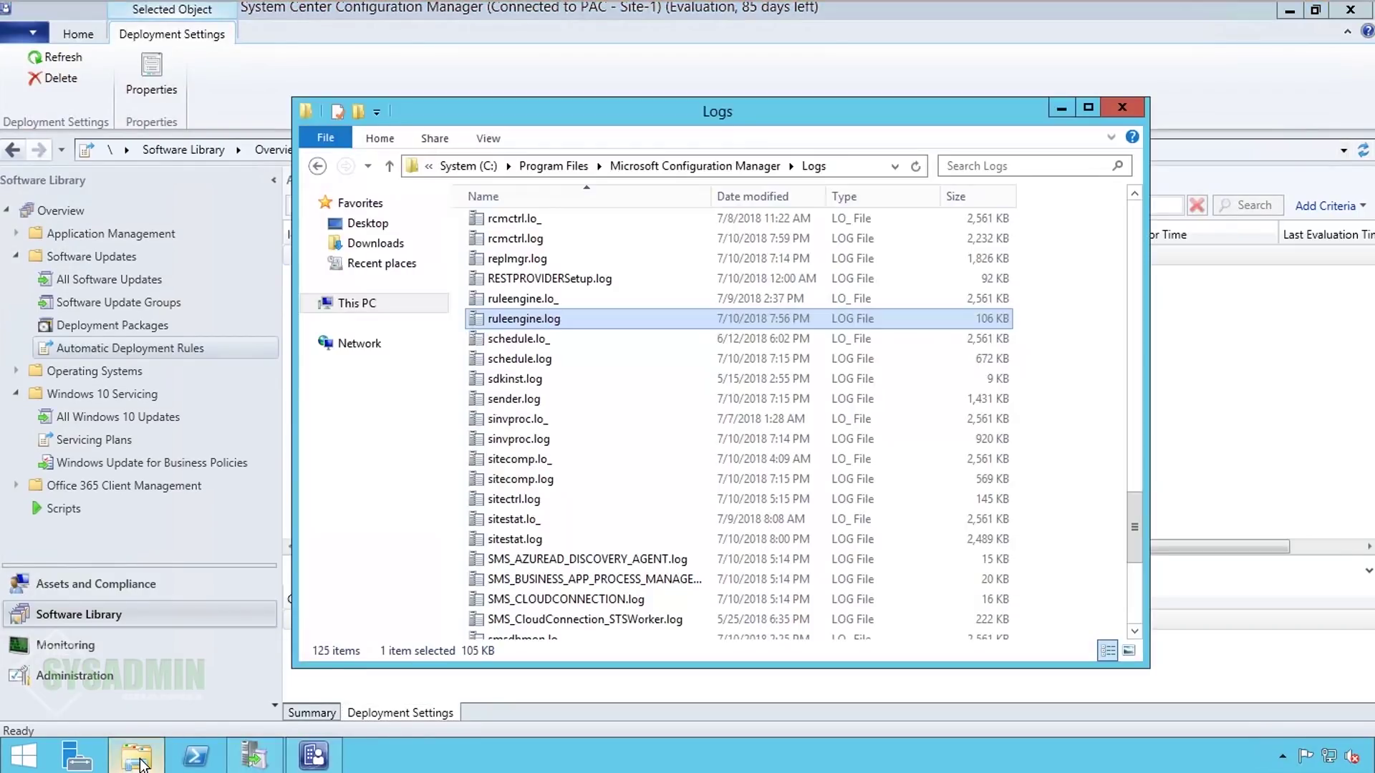
{"action": "double_click", "coordinate": [773, 318]}
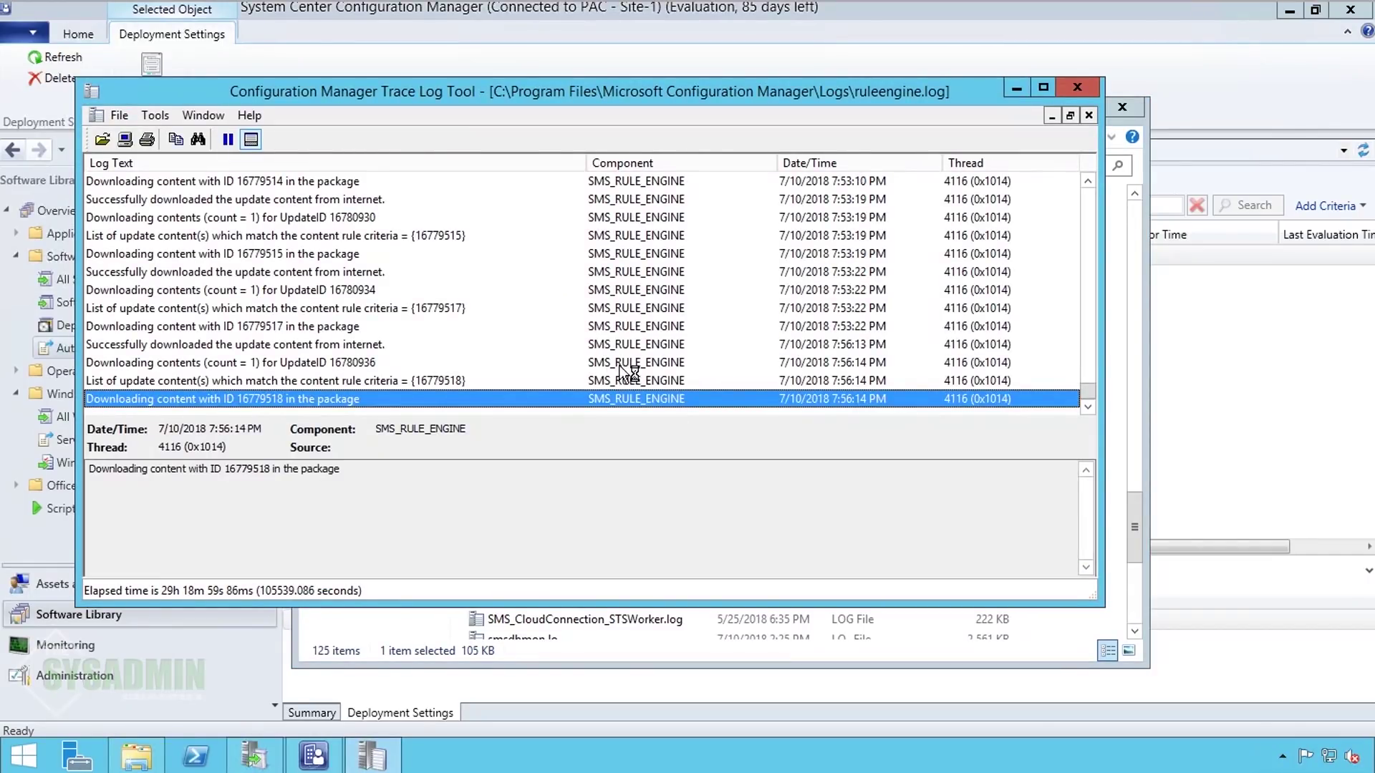
{"action": "left_click", "coordinate": [183, 363]}
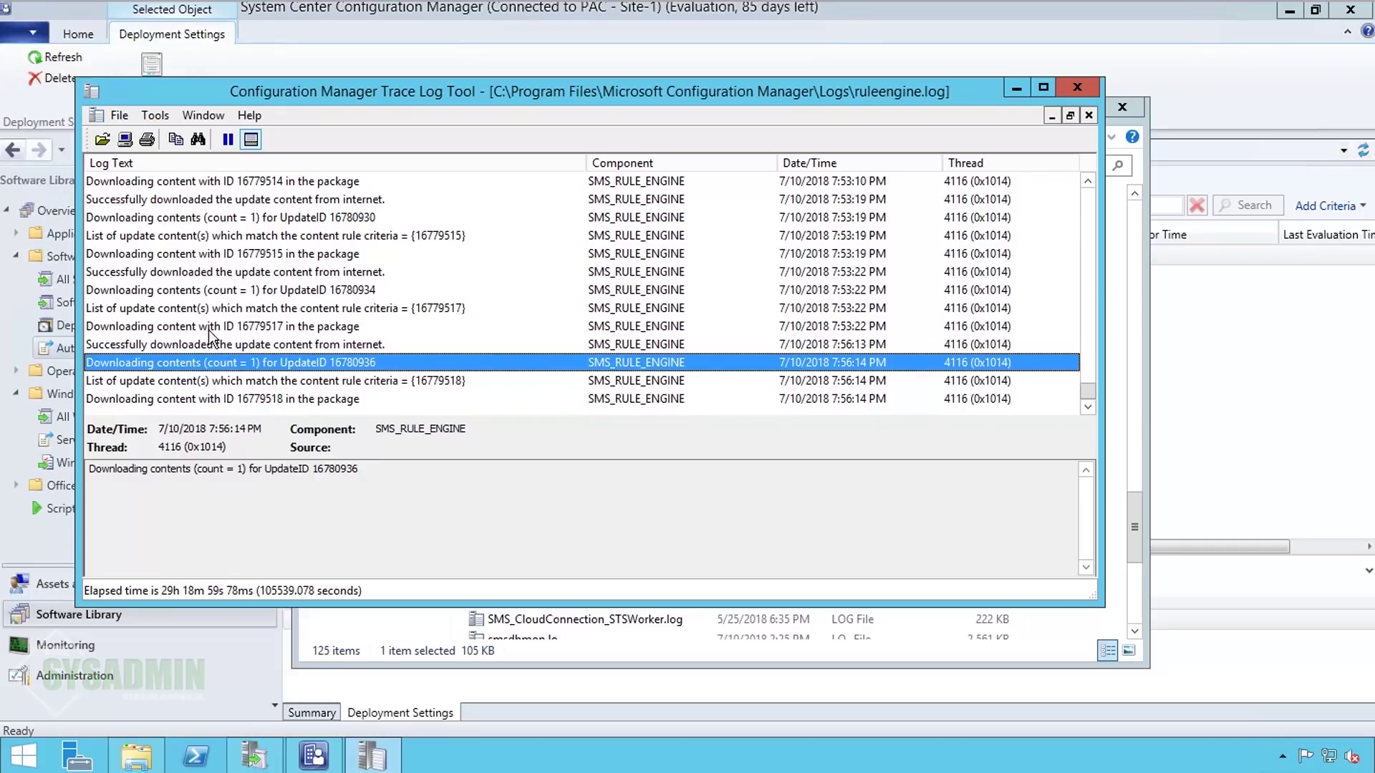
{"action": "scroll", "coordinate": [251, 297], "scroll_direction": "up", "scroll_amount": 4}
{"action": "scroll", "coordinate": [290, 327], "scroll_direction": "up", "scroll_amount": 6}
{"action": "scroll", "coordinate": [307, 352], "scroll_direction": "down", "scroll_amount": 3}
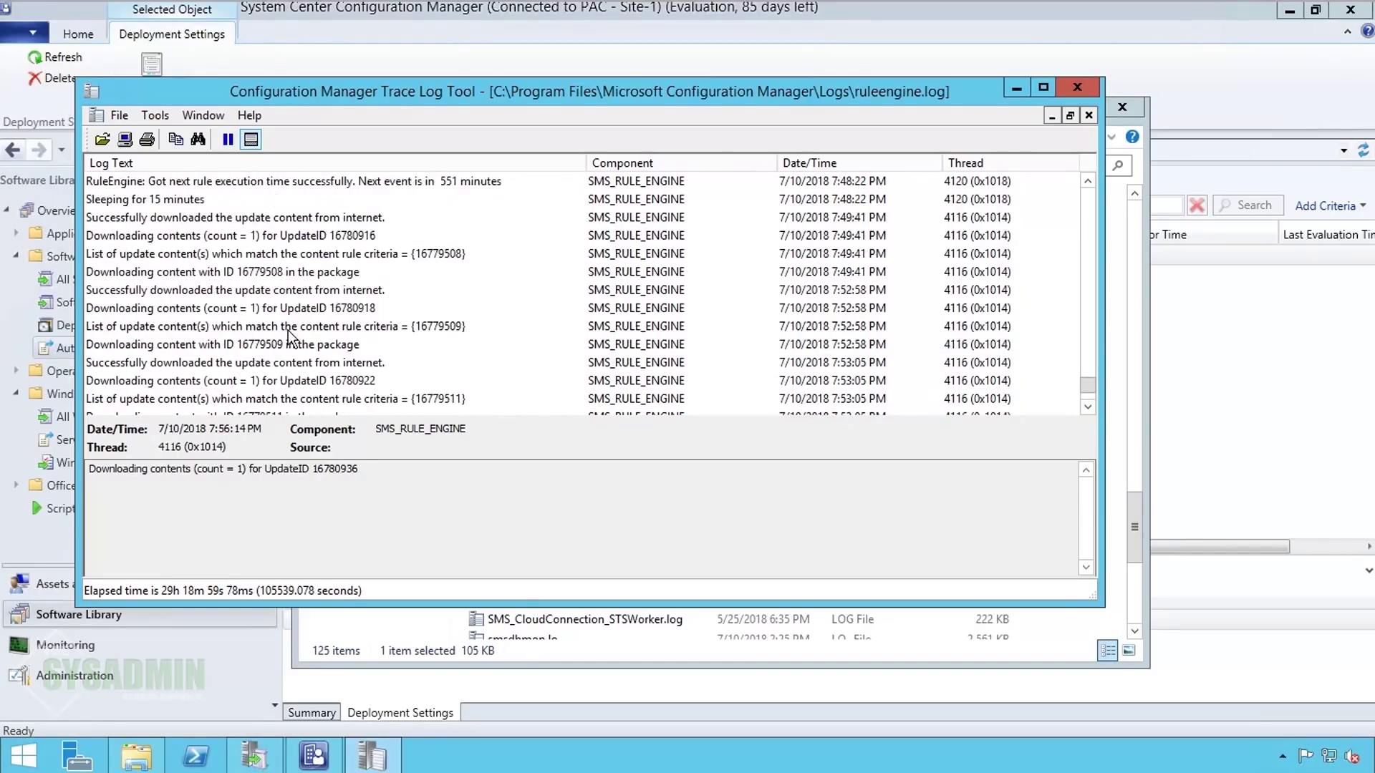
{"action": "scroll", "coordinate": [290, 336], "scroll_direction": "down", "scroll_amount": 7}
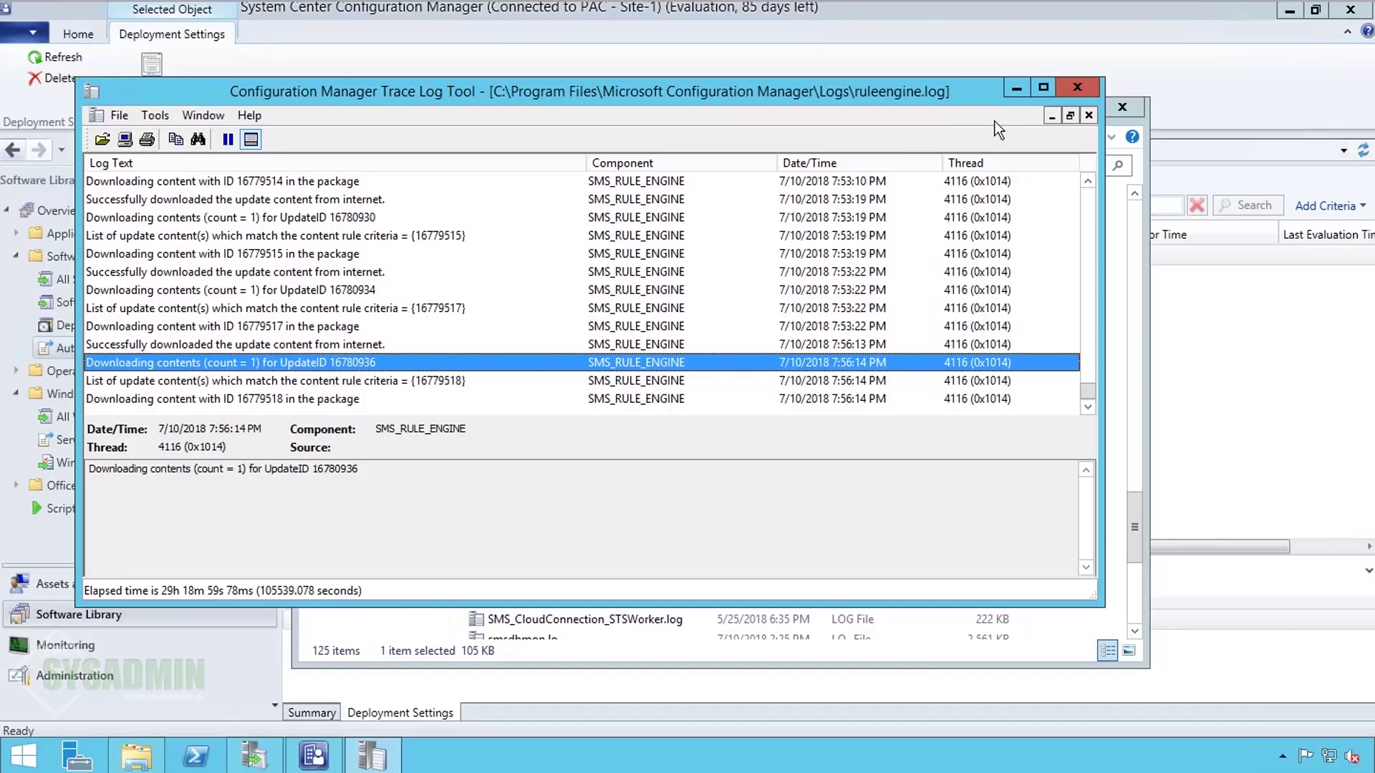
{"action": "left_click", "coordinate": [1015, 90]}
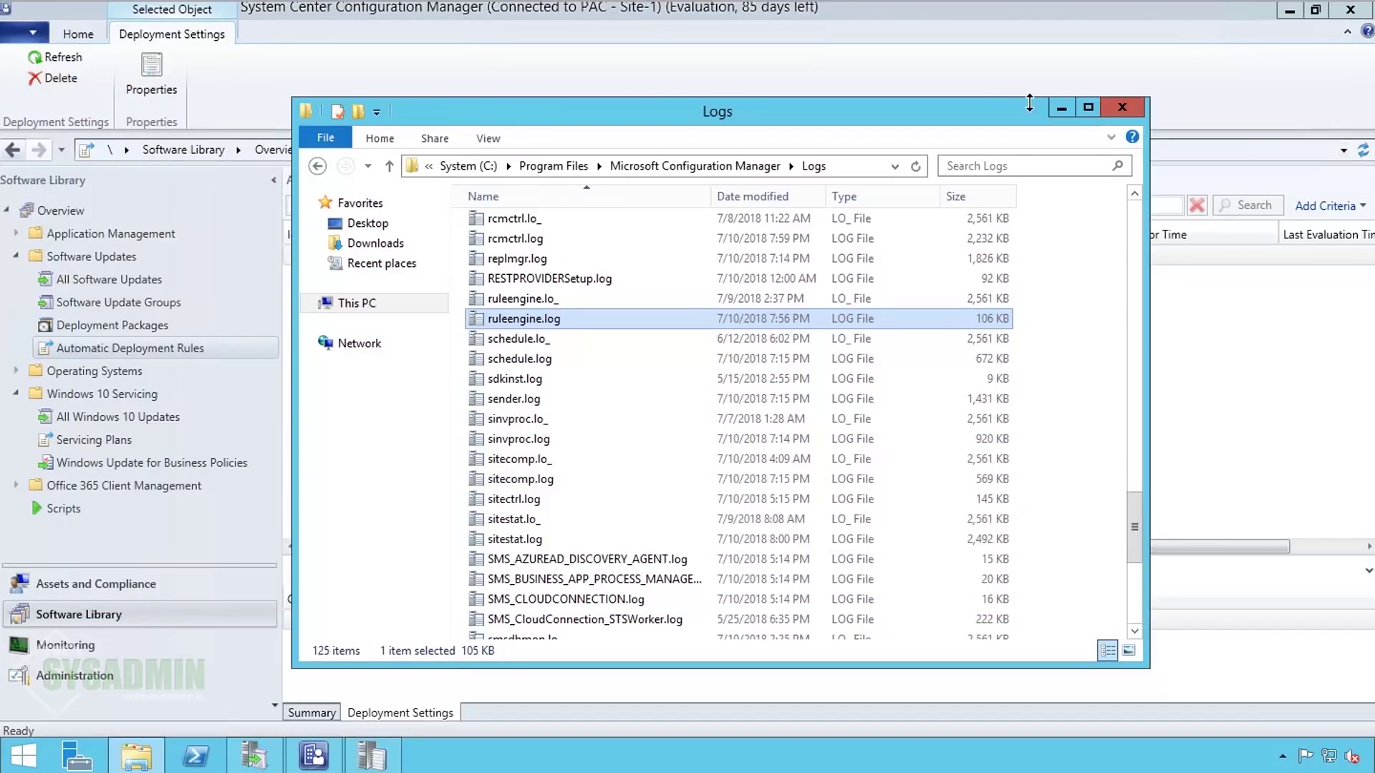
{"action": "left_click", "coordinate": [1061, 108]}
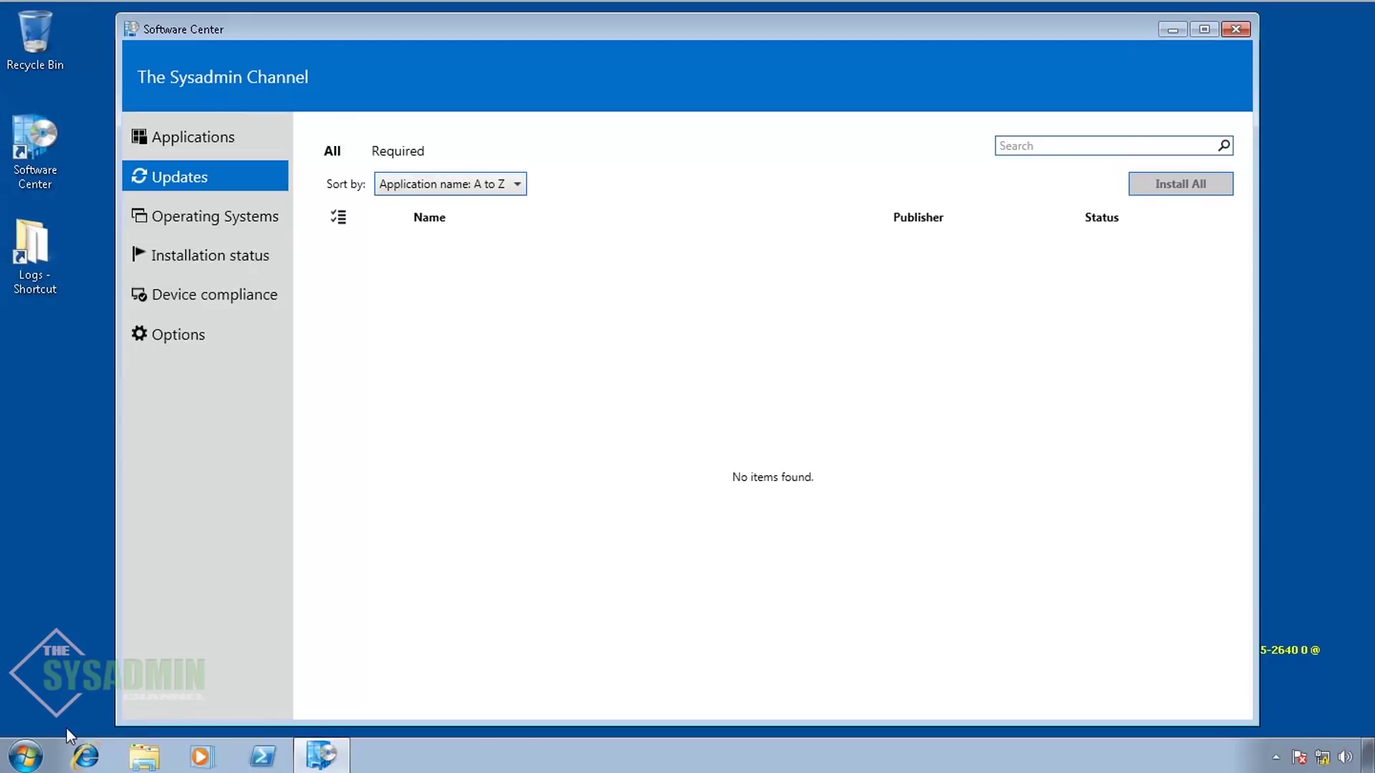
Step: On the Windows 7 client, open the Configuration Manager client properties from Control Panel and show the available client actions
{"action": "left_click", "coordinate": [28, 756]}
{"action": "type", "text": "control"}
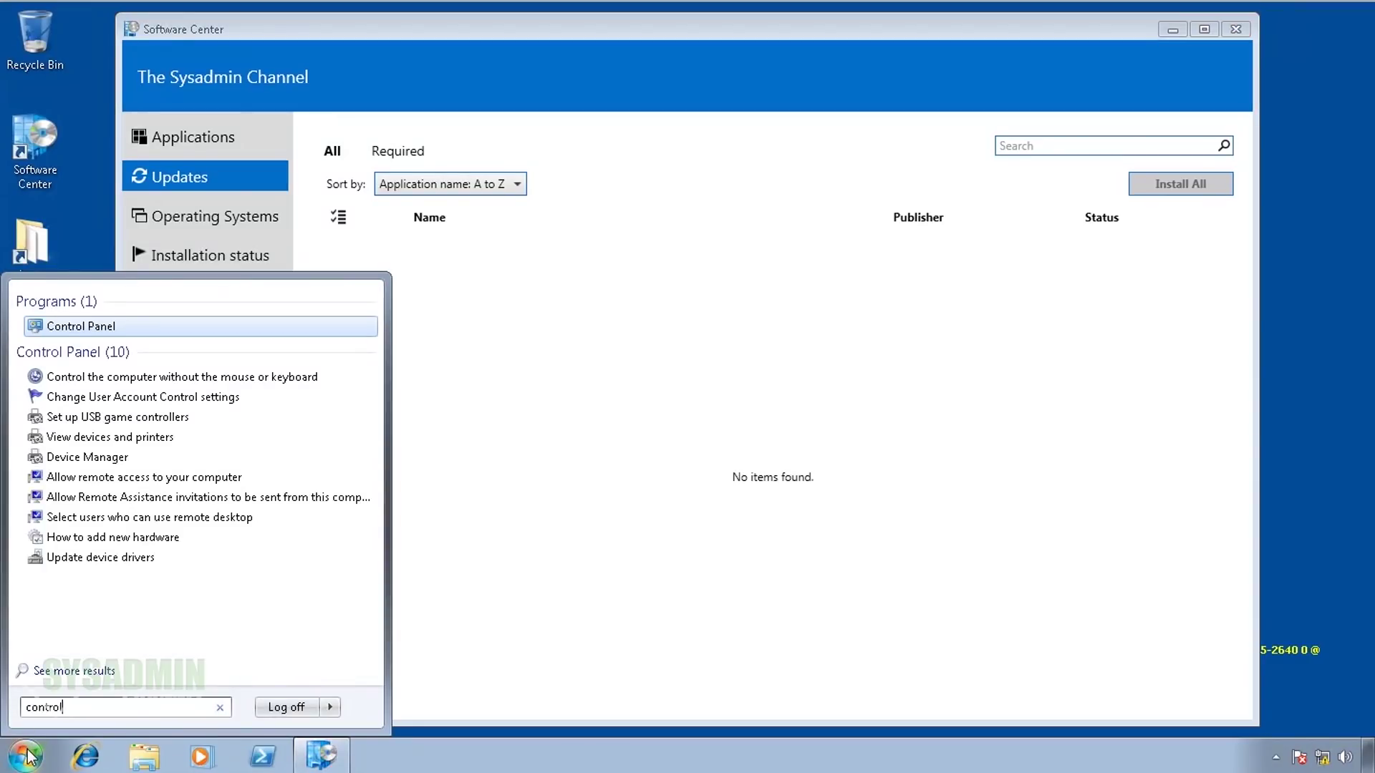
{"action": "key", "text": "Return"}
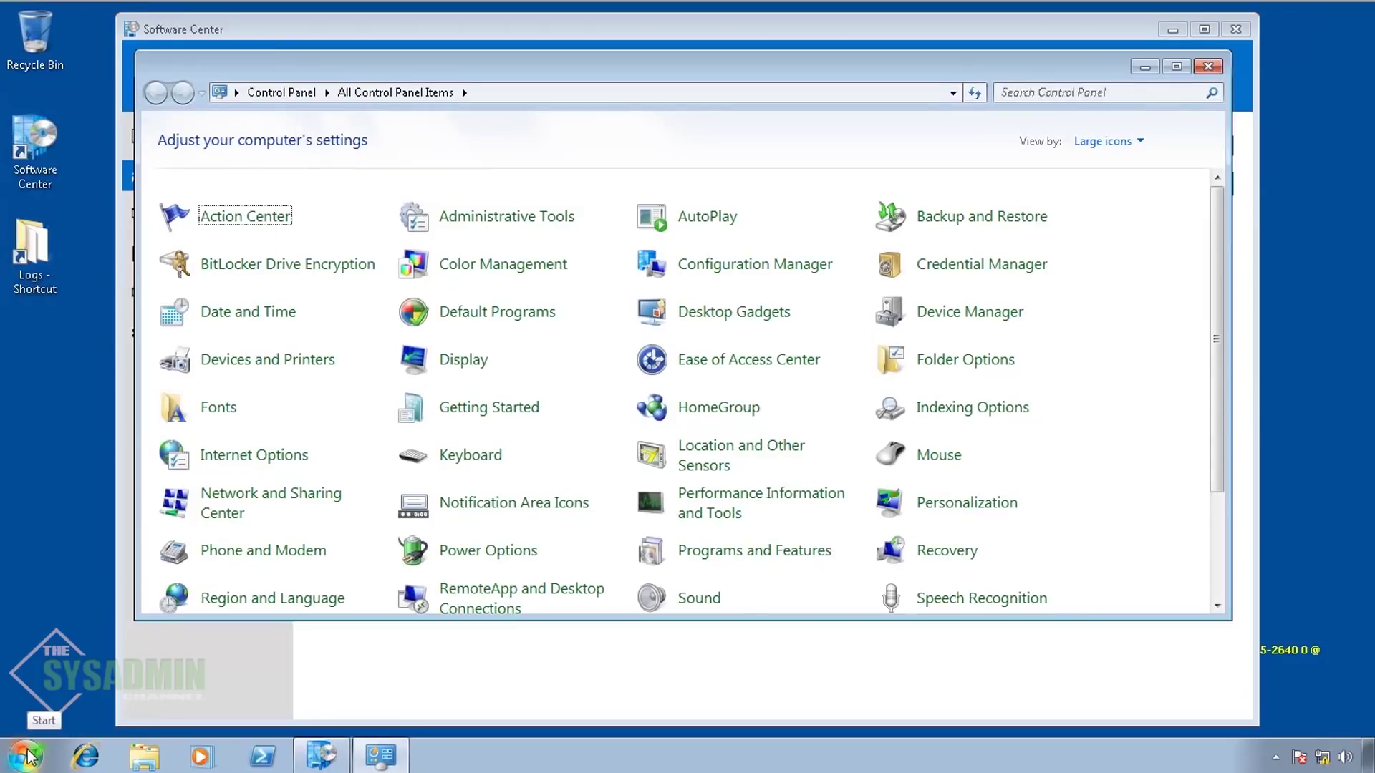
{"action": "left_click", "coordinate": [745, 270]}
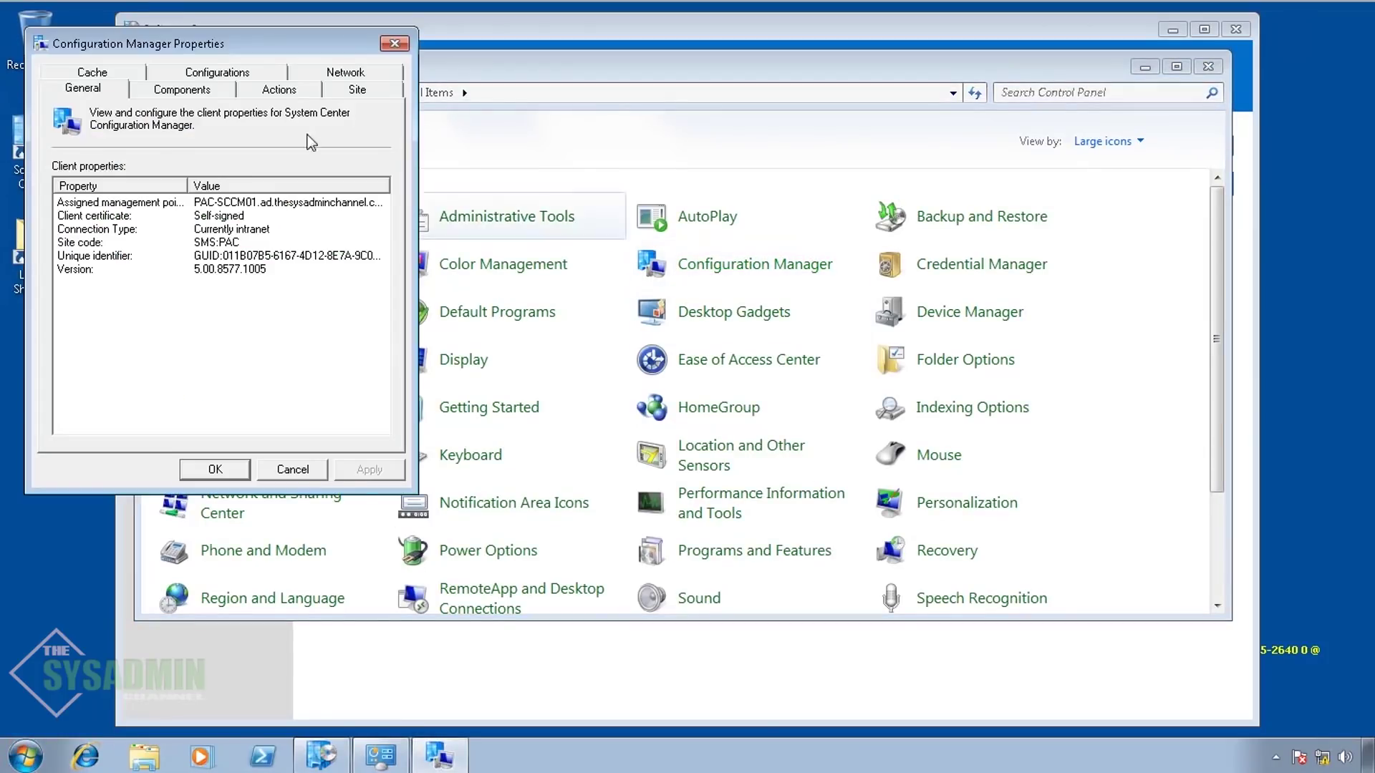
{"action": "left_click", "coordinate": [282, 89]}
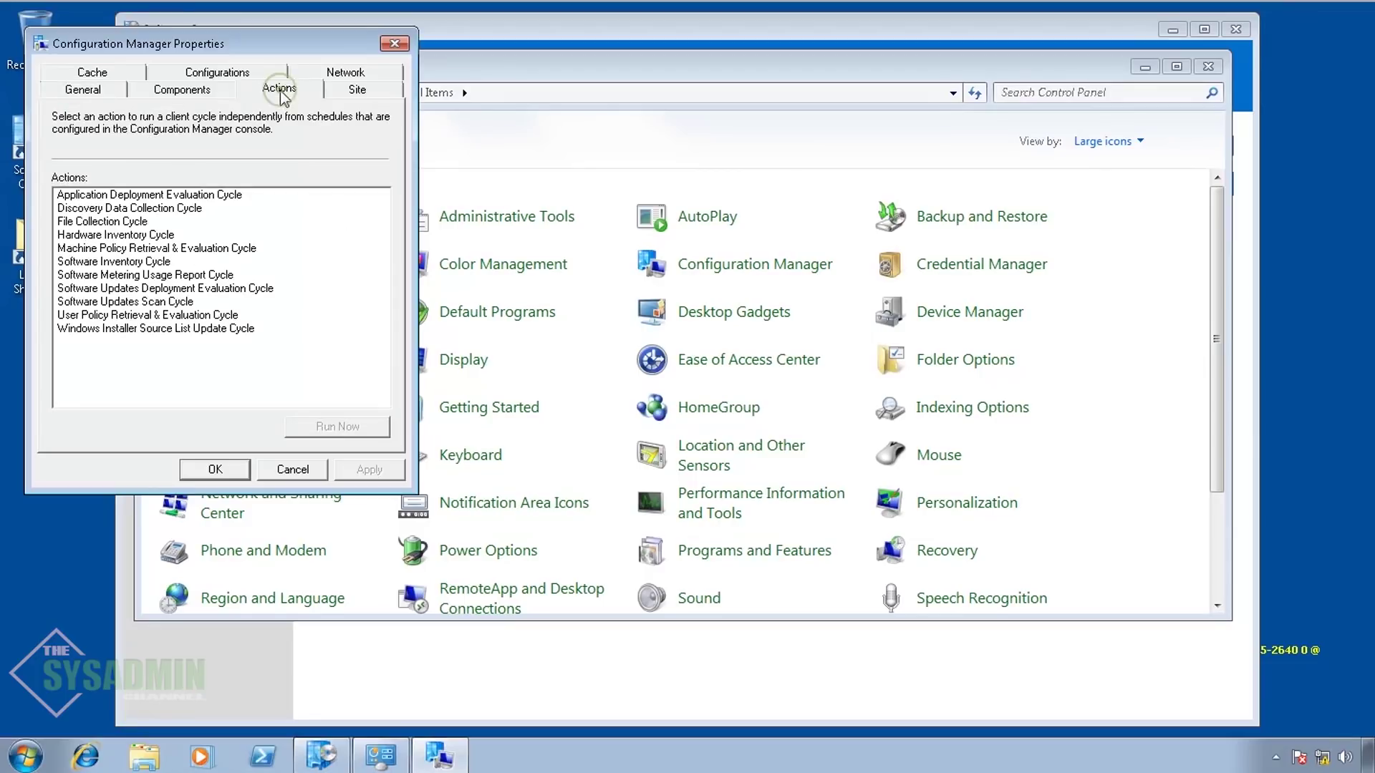
Step: Run the Machine Policy Retrieval & Evaluation Cycle on the client
{"action": "left_click", "coordinate": [253, 248]}
{"action": "left_click", "coordinate": [341, 428]}
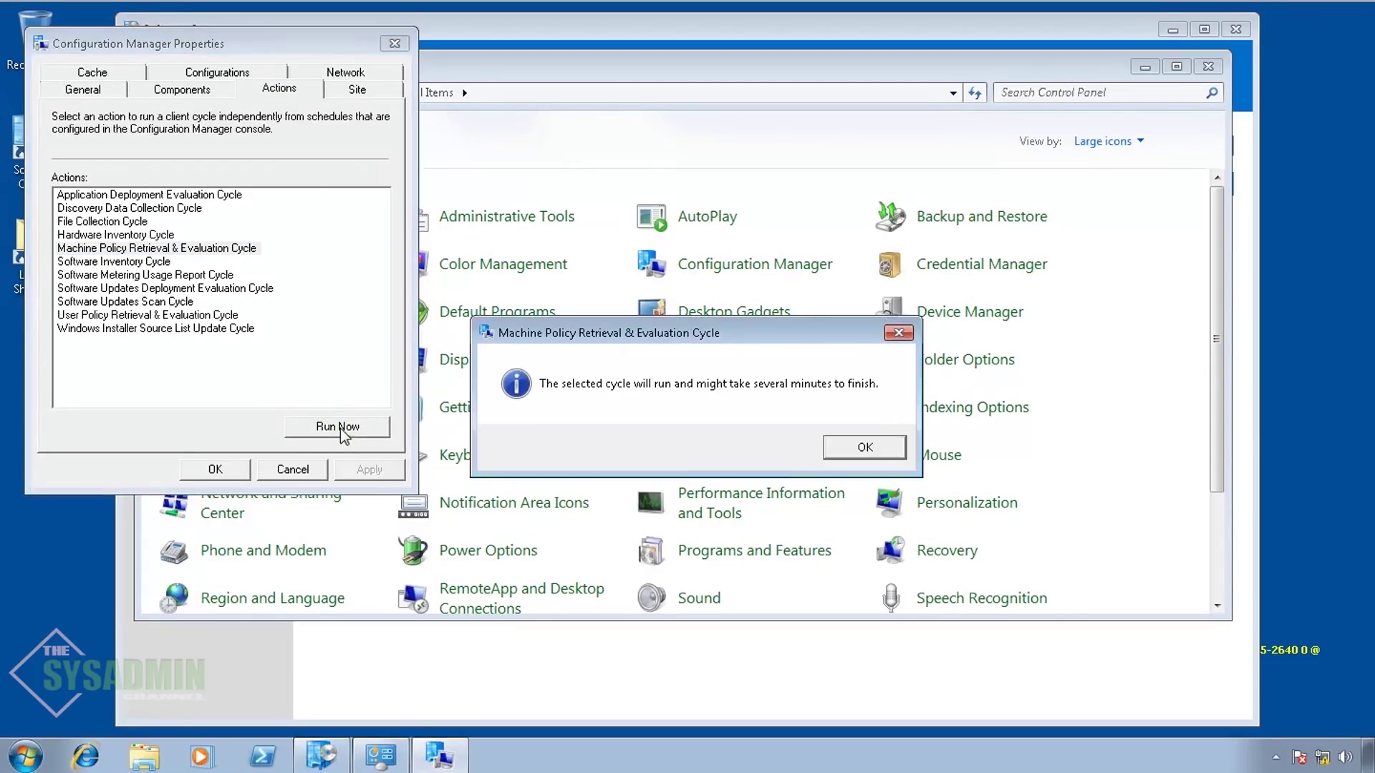
{"action": "left_click", "coordinate": [827, 444]}
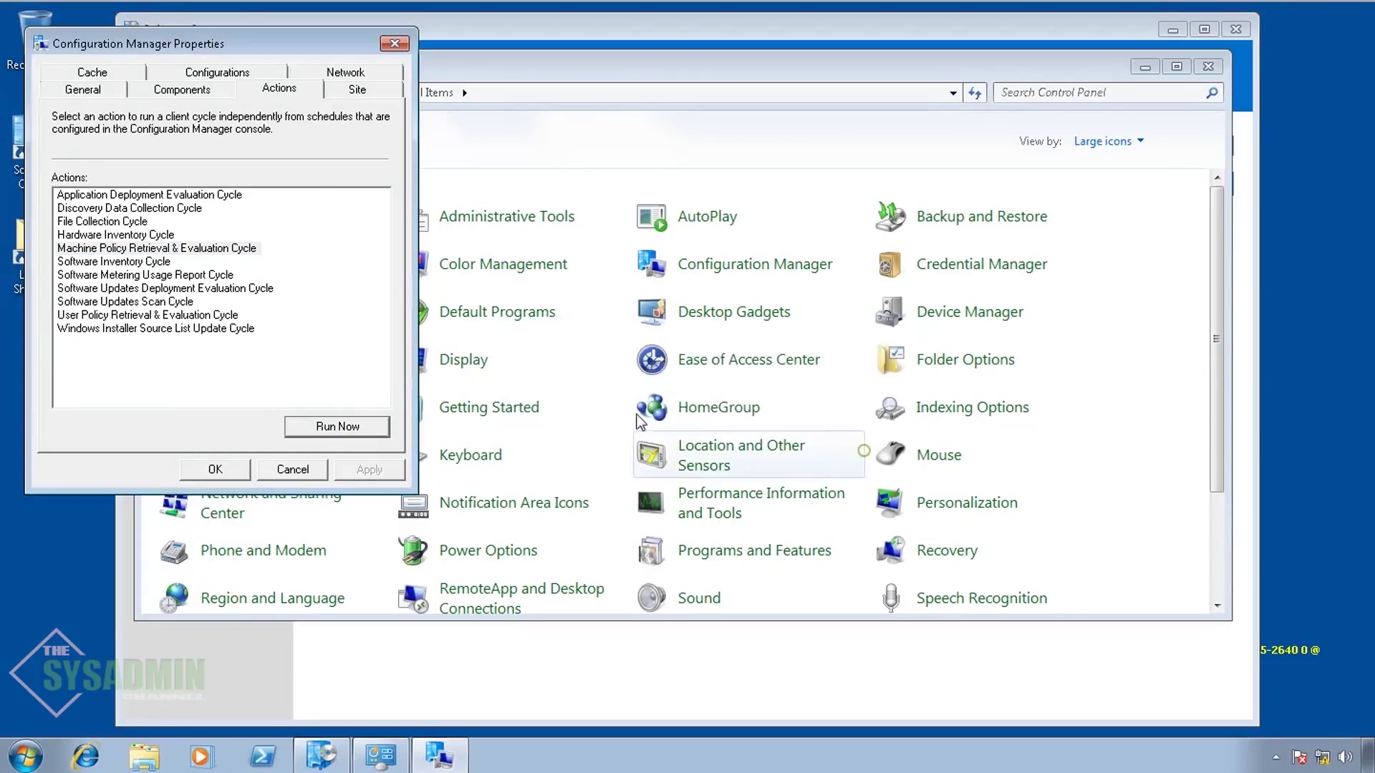
Step: Run the Software Updates Deployment Evaluation Cycle and the Software Updates Scan Cycle, and close the client properties
{"action": "left_click", "coordinate": [192, 289]}
{"action": "left_click", "coordinate": [343, 428]}
{"action": "left_click", "coordinate": [852, 446]}
{"action": "left_click", "coordinate": [192, 302]}
{"action": "left_click", "coordinate": [335, 424]}
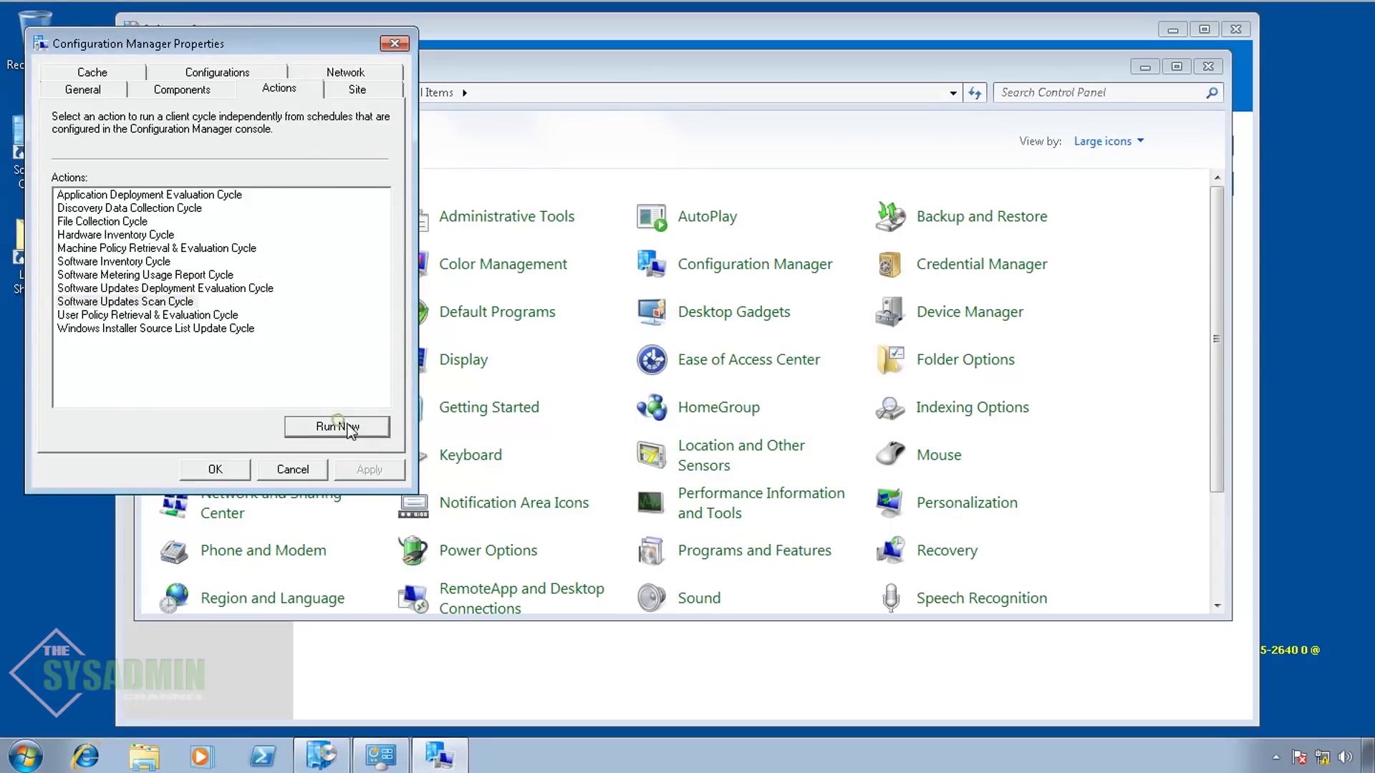
{"action": "left_click", "coordinate": [852, 448]}
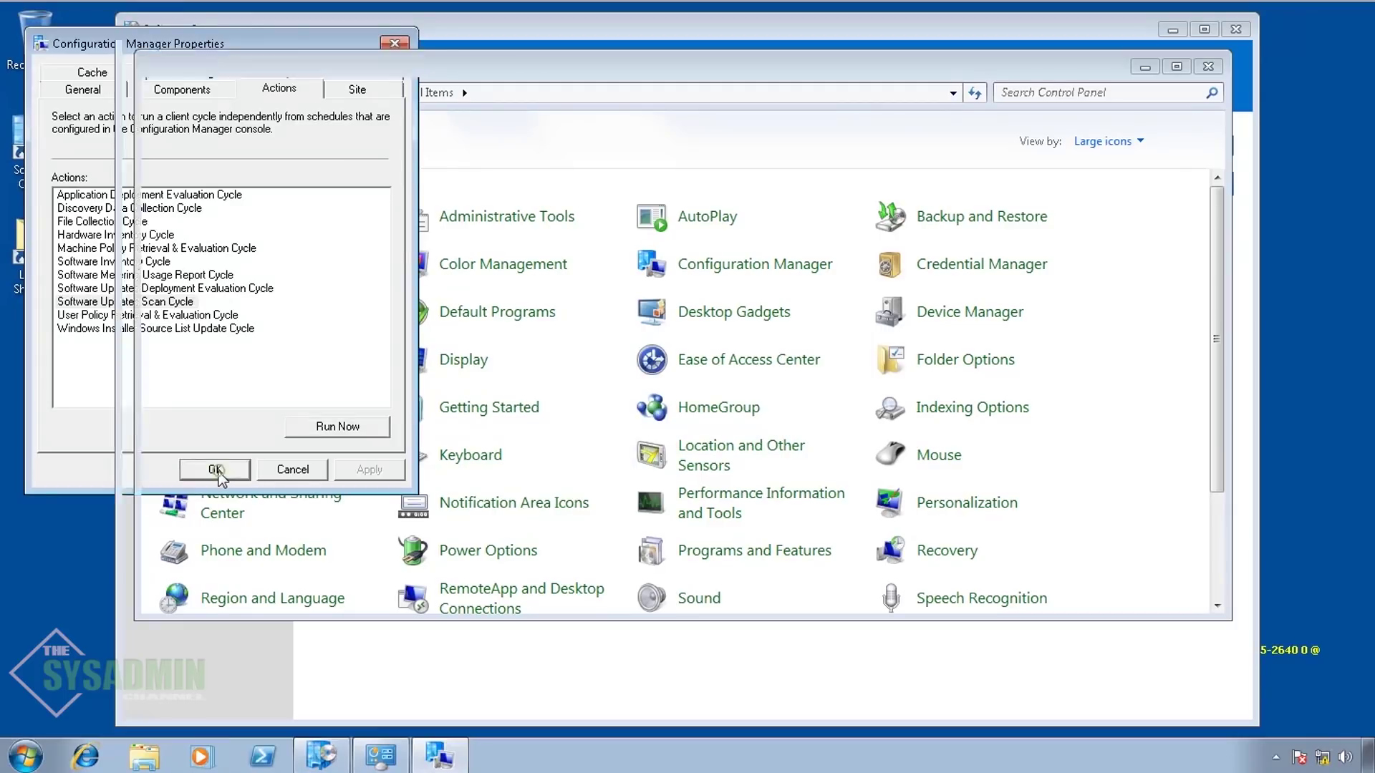
{"action": "left_click", "coordinate": [216, 470]}
{"action": "left_click", "coordinate": [1145, 66]}
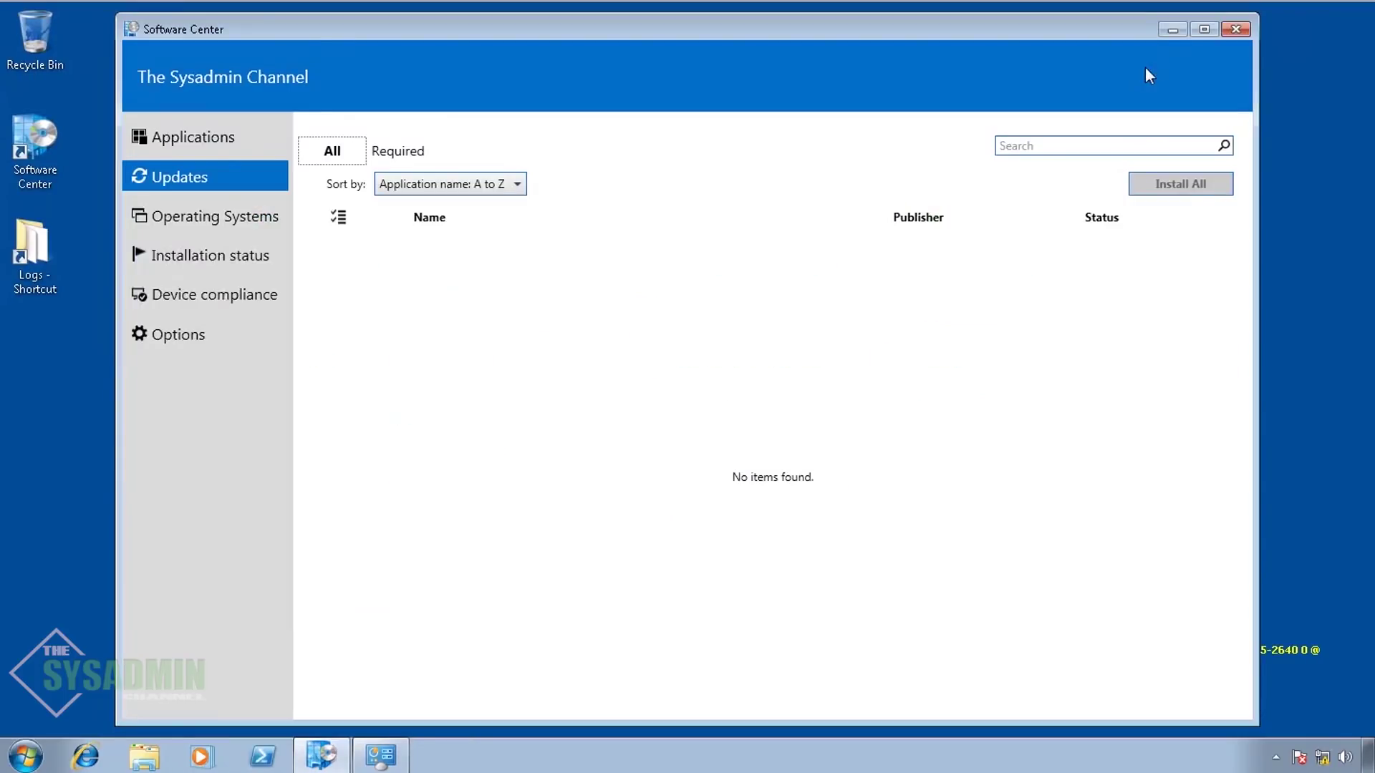
Step: Check UpdatesDeployment.log from the client's CCM Logs folder beside Software Center for update evaluation activity
{"action": "double_click", "coordinate": [32, 247]}
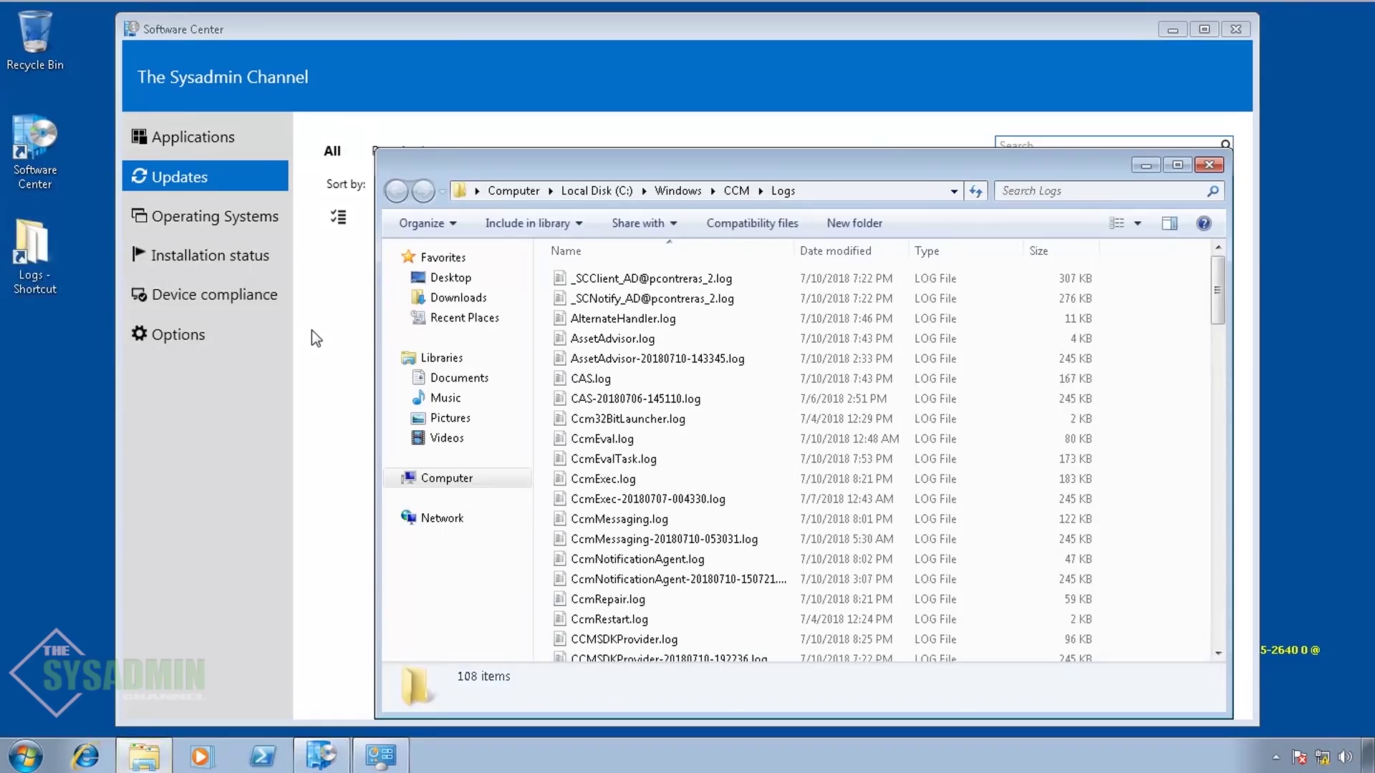
{"action": "left_click_drag", "start_coordinate": [749, 170], "coordinate": [966, 206]}
{"action": "key", "text": "u"}
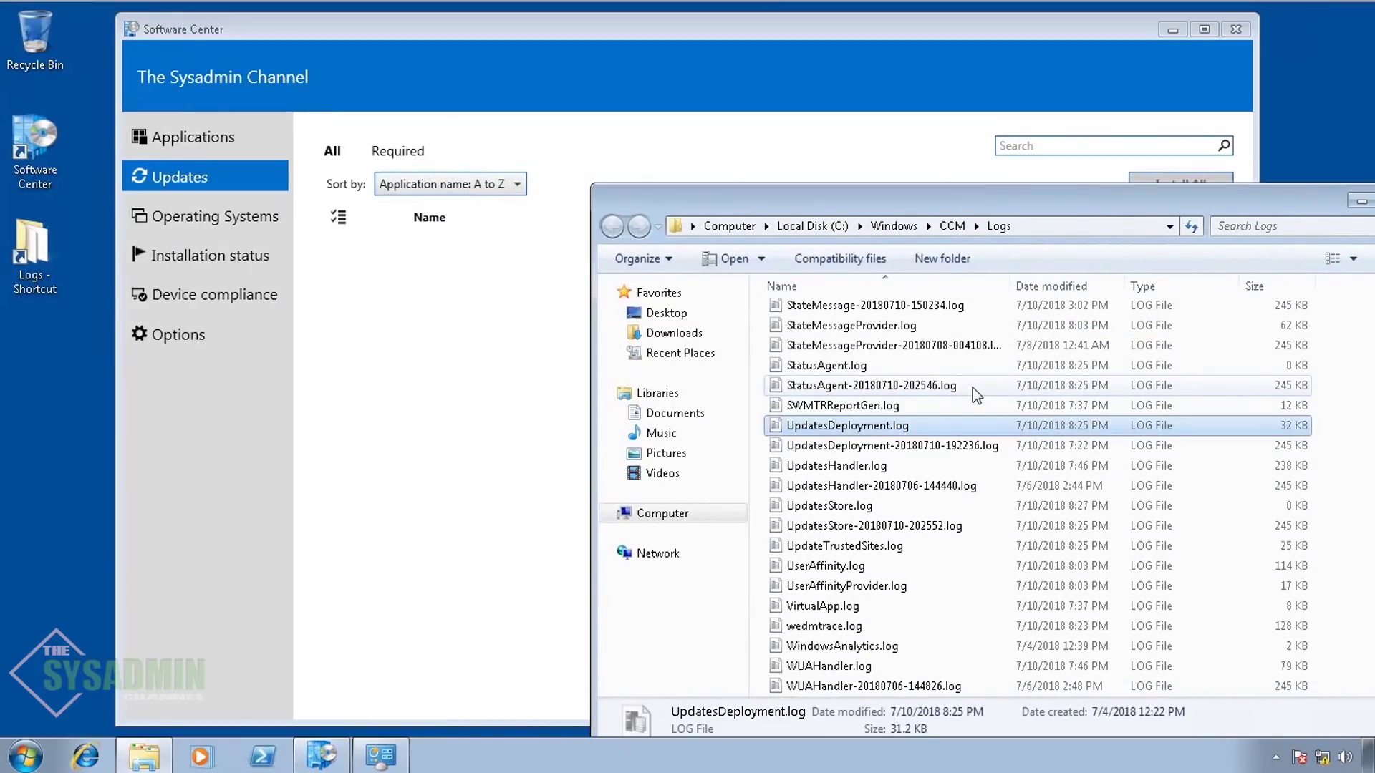
{"action": "double_click", "coordinate": [900, 426]}
{"action": "left_click_drag", "start_coordinate": [660, 71], "coordinate": [1374, 266]}
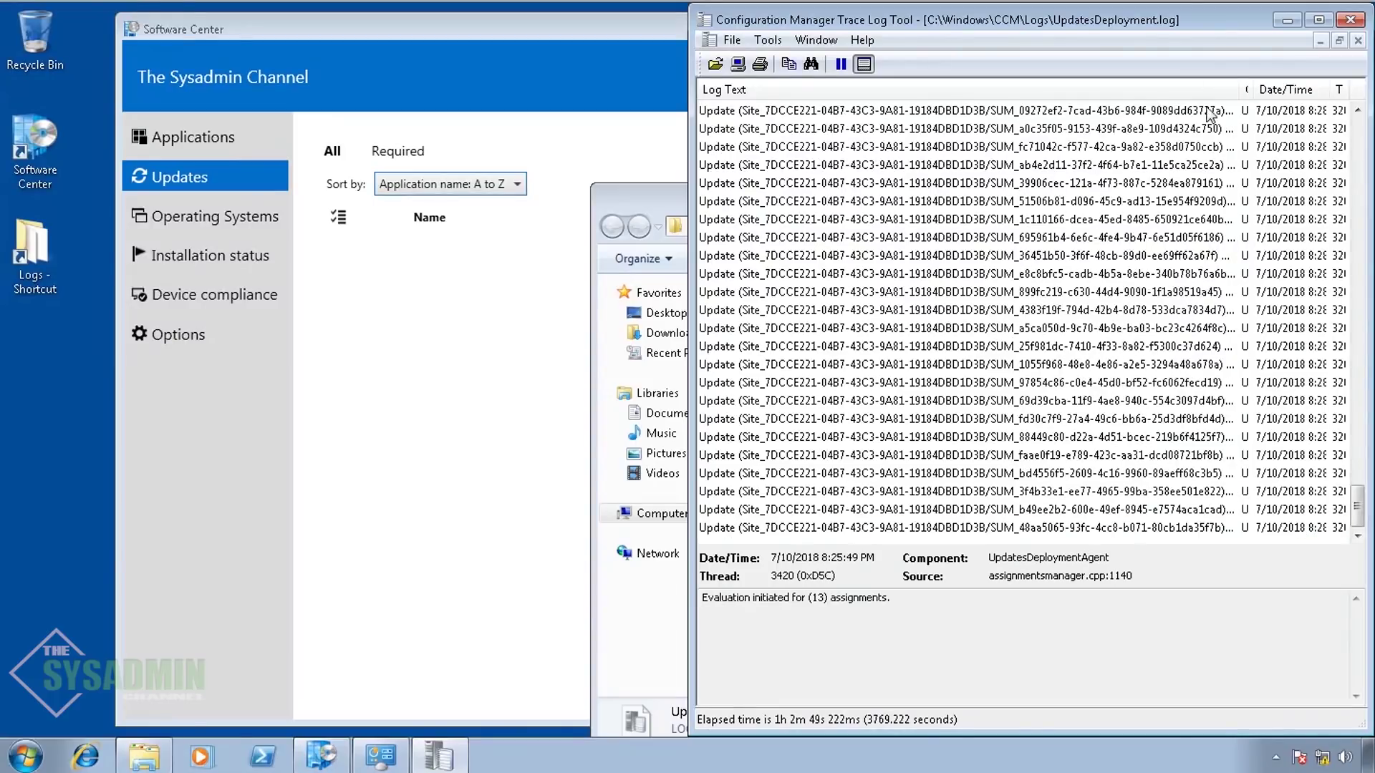
{"action": "left_click", "coordinate": [1284, 21]}
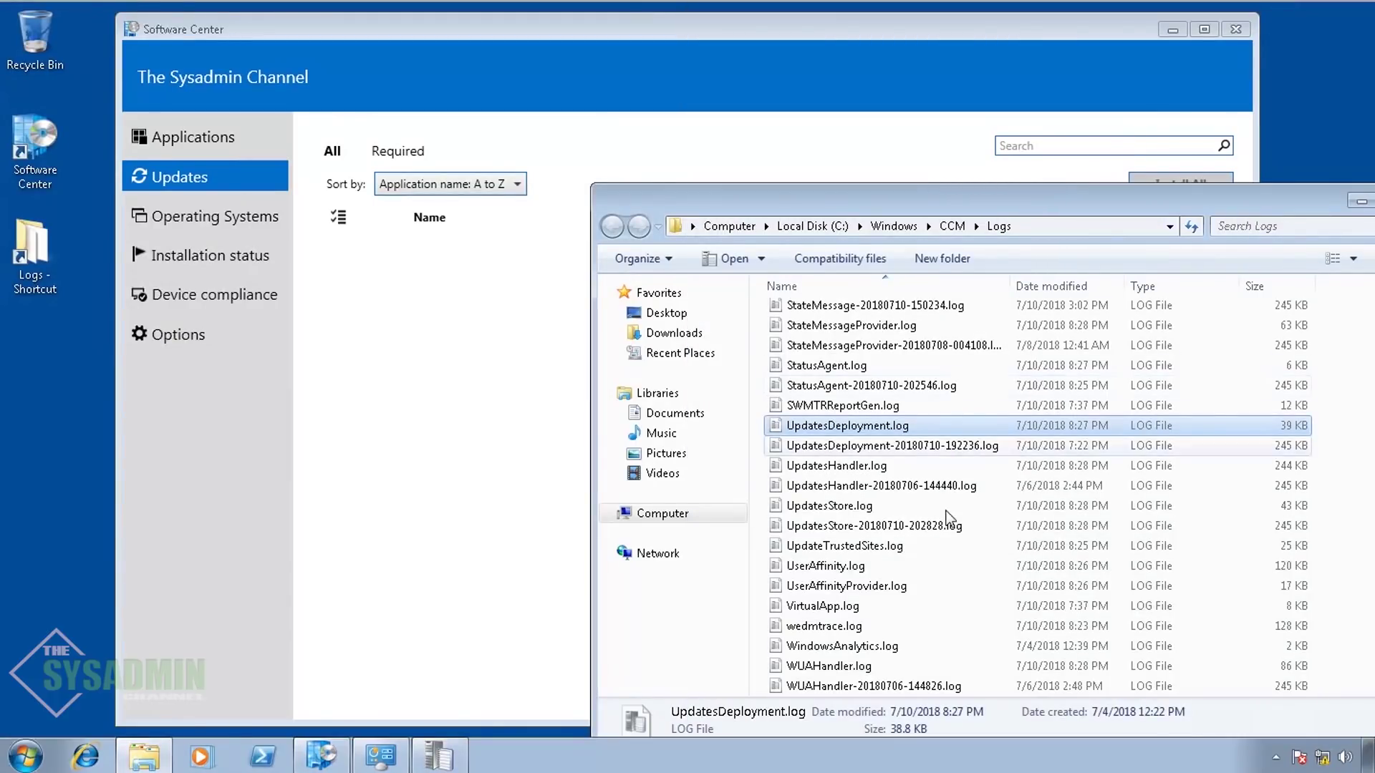
Step: Review the update statuses in the client's UpdatesStore.log, and bring Software Center forward to check its available updates
{"action": "double_click", "coordinate": [875, 505]}
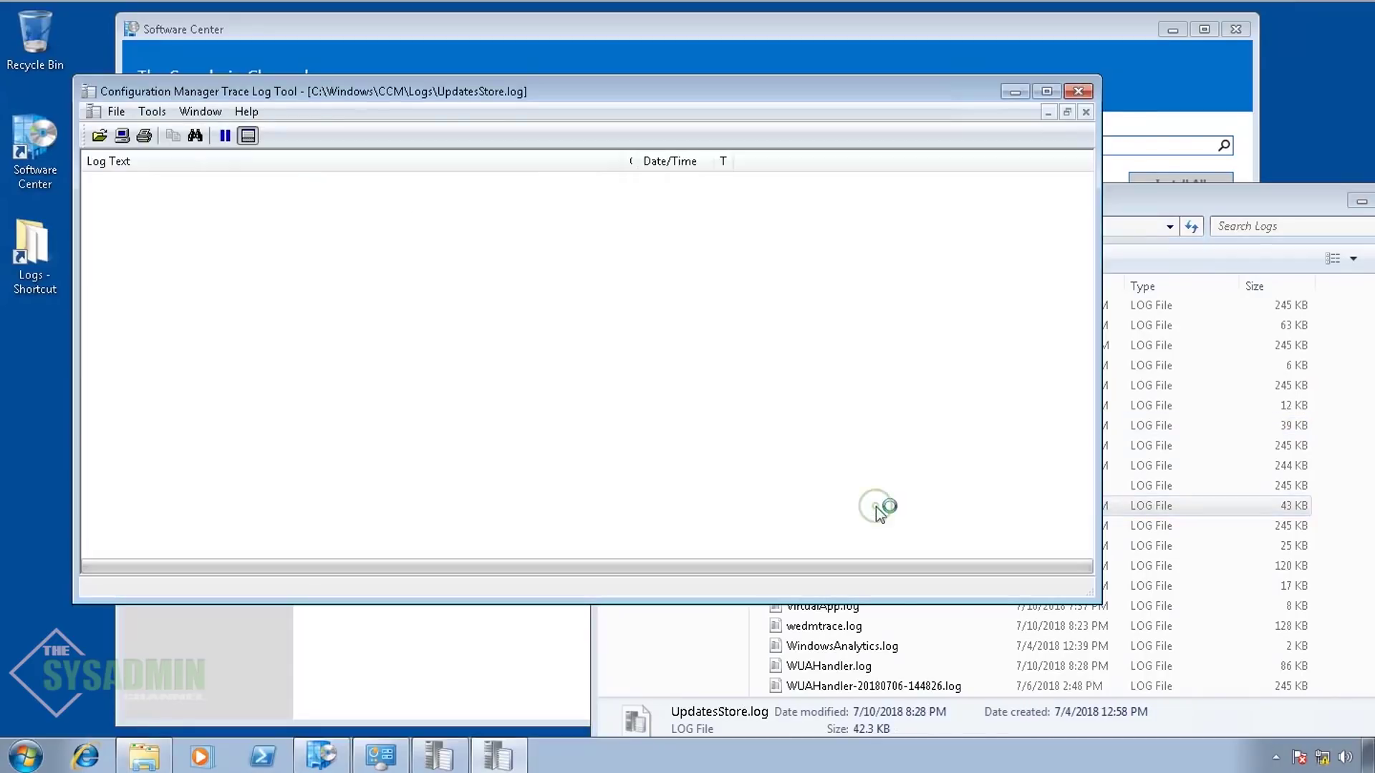
{"action": "left_click_drag", "start_coordinate": [686, 92], "coordinate": [1374, 215]}
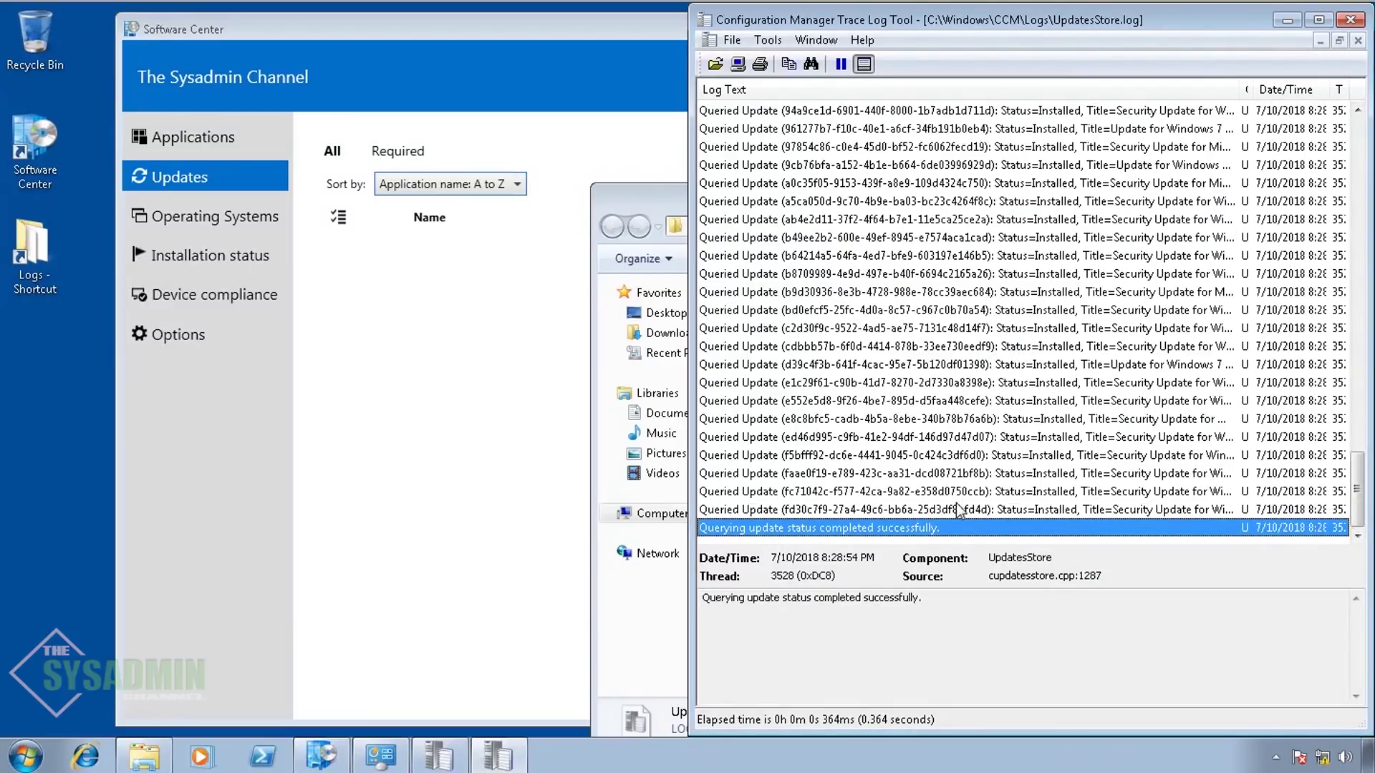
{"action": "scroll", "coordinate": [1026, 507], "scroll_direction": "up", "scroll_amount": 1}
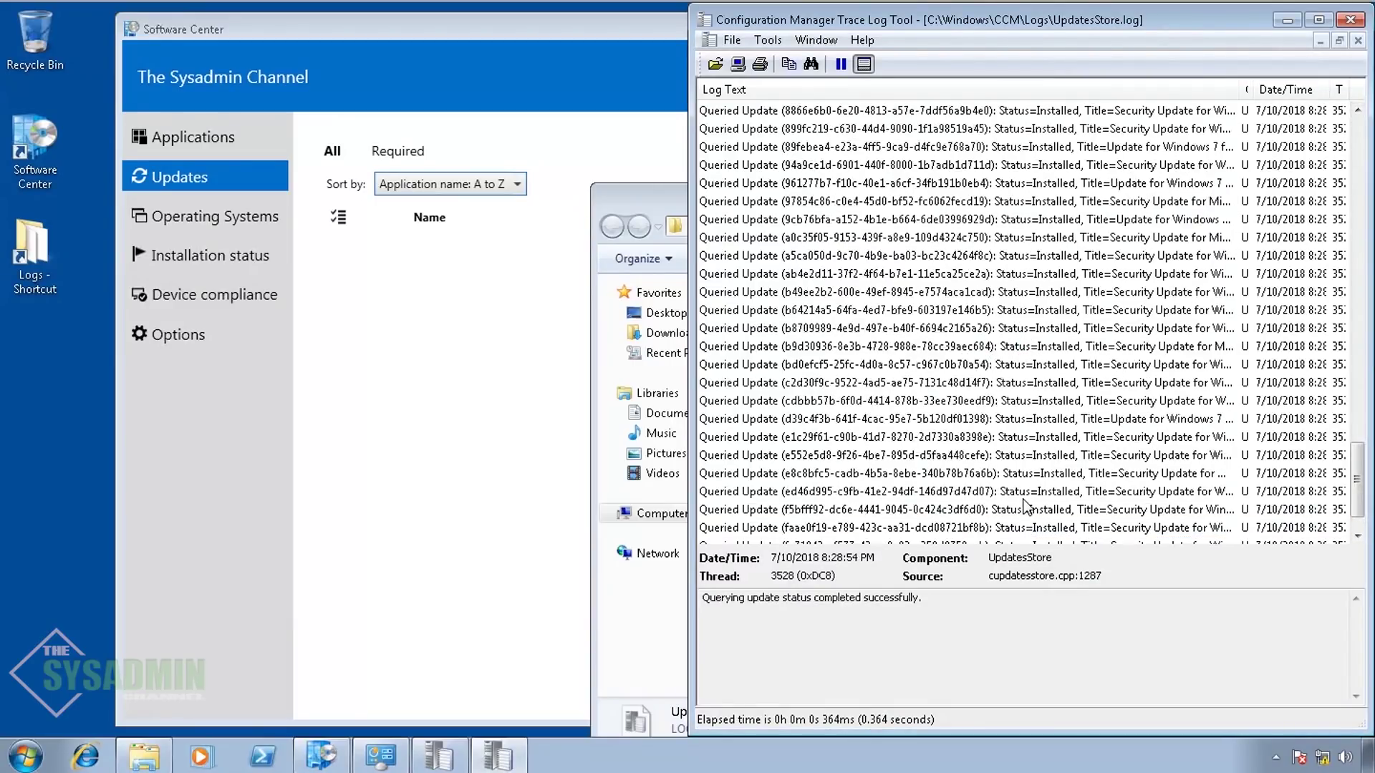
{"action": "scroll", "coordinate": [1025, 507], "scroll_direction": "down", "scroll_amount": 1}
{"action": "left_click", "coordinate": [1025, 504]}
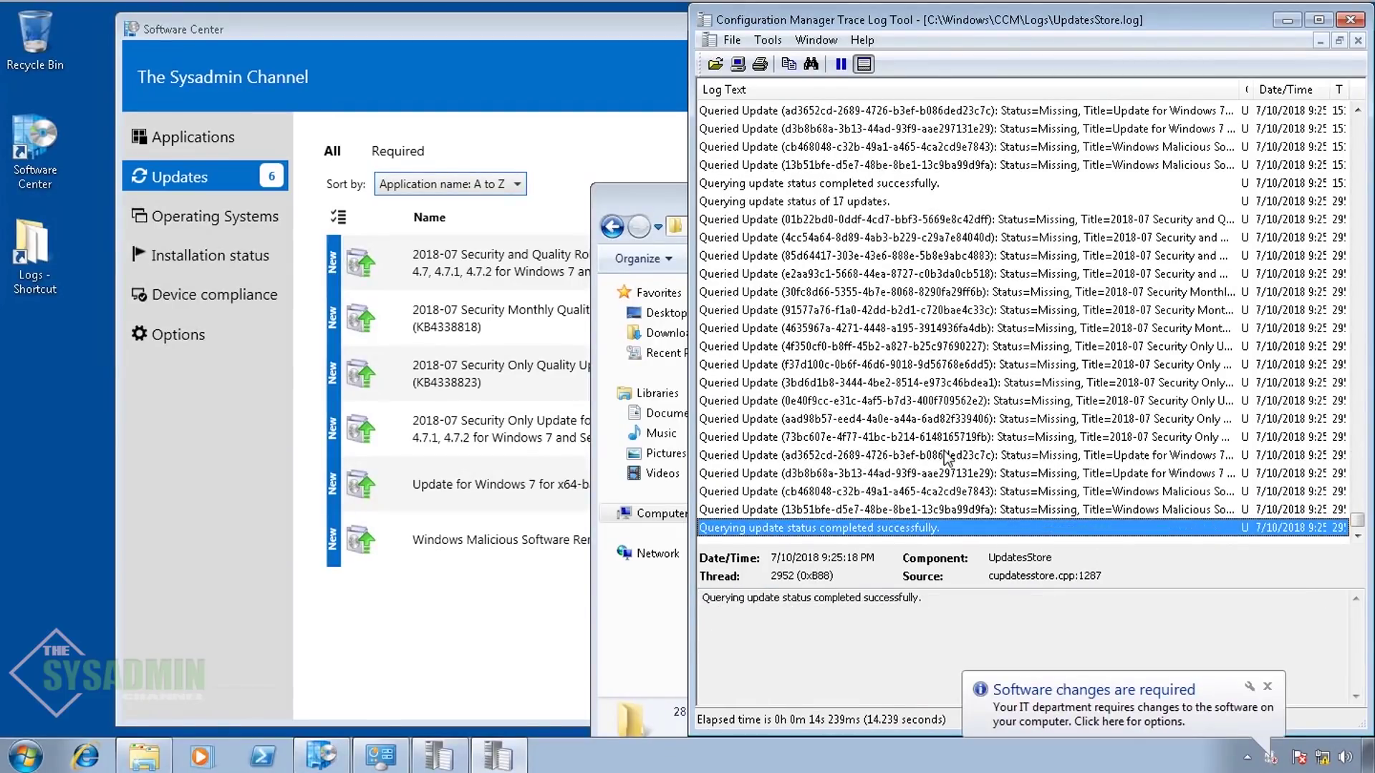
{"action": "left_click", "coordinate": [530, 627]}
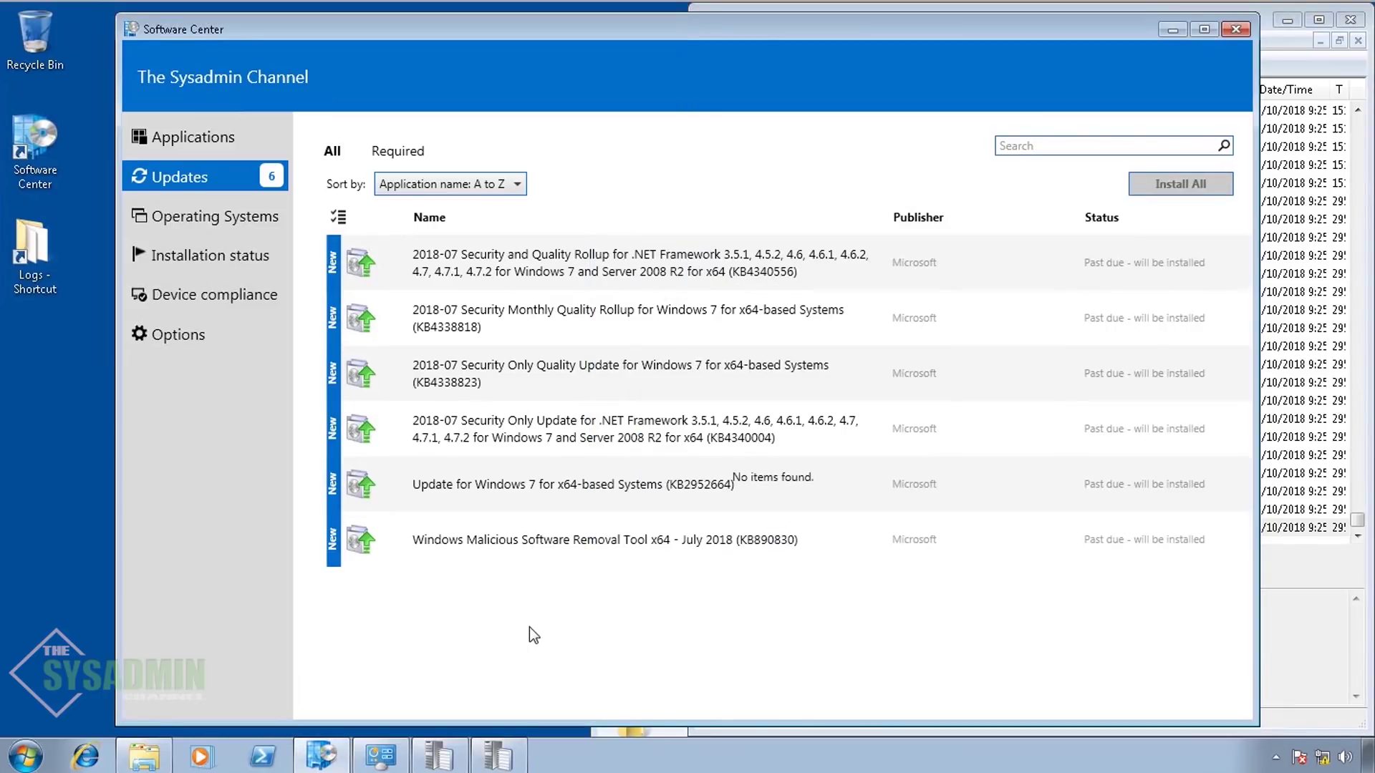